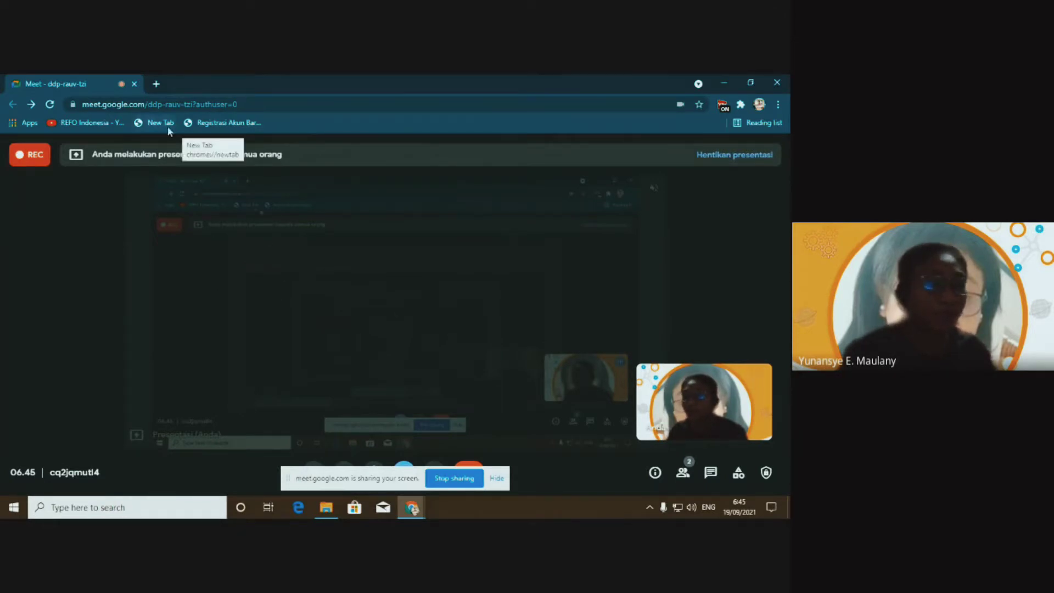
Open a new blank tab in Chrome, then minimise the browser window
click(155, 84)
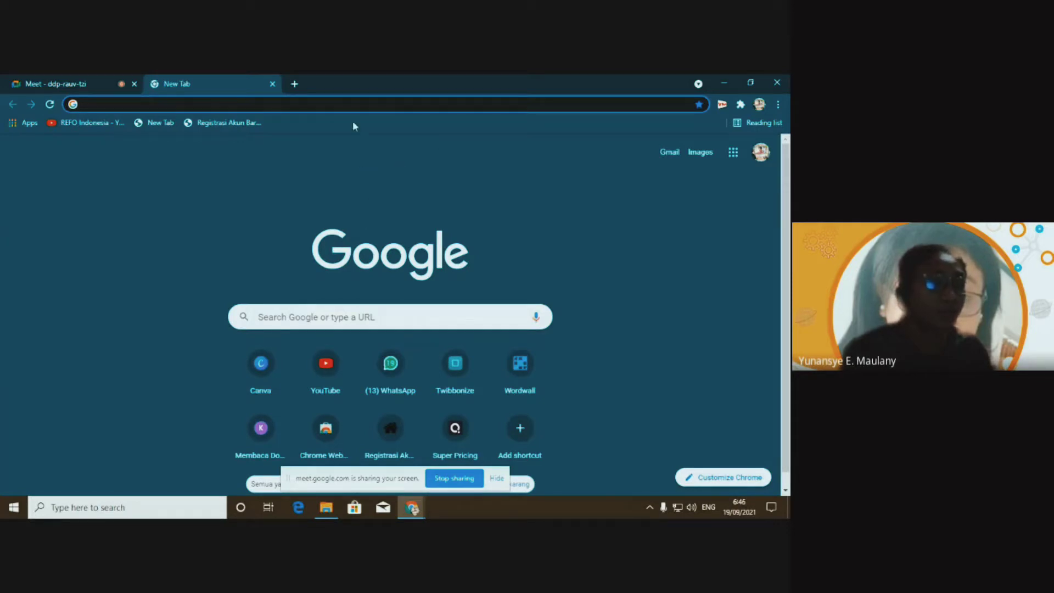
click(726, 83)
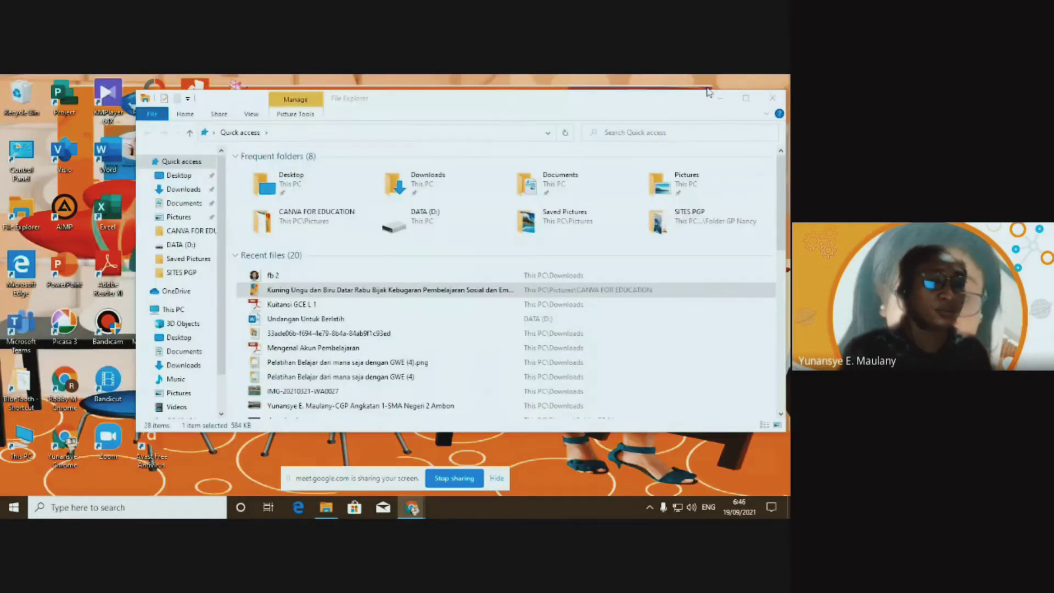
Close File Explorer and restore the Chrome window showing the New Tab page
click(773, 98)
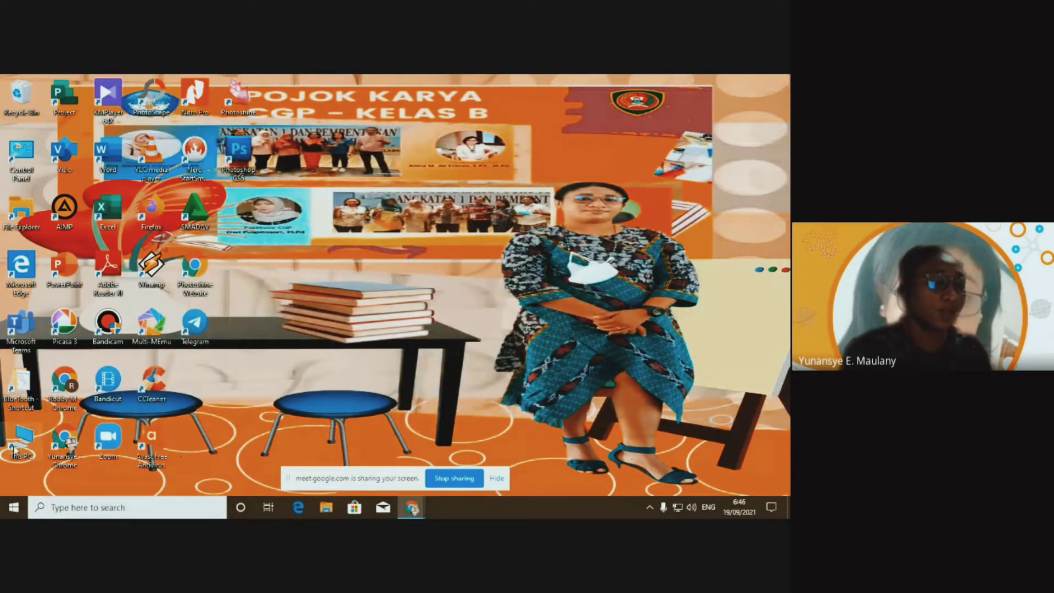
mouse_move(420, 511)
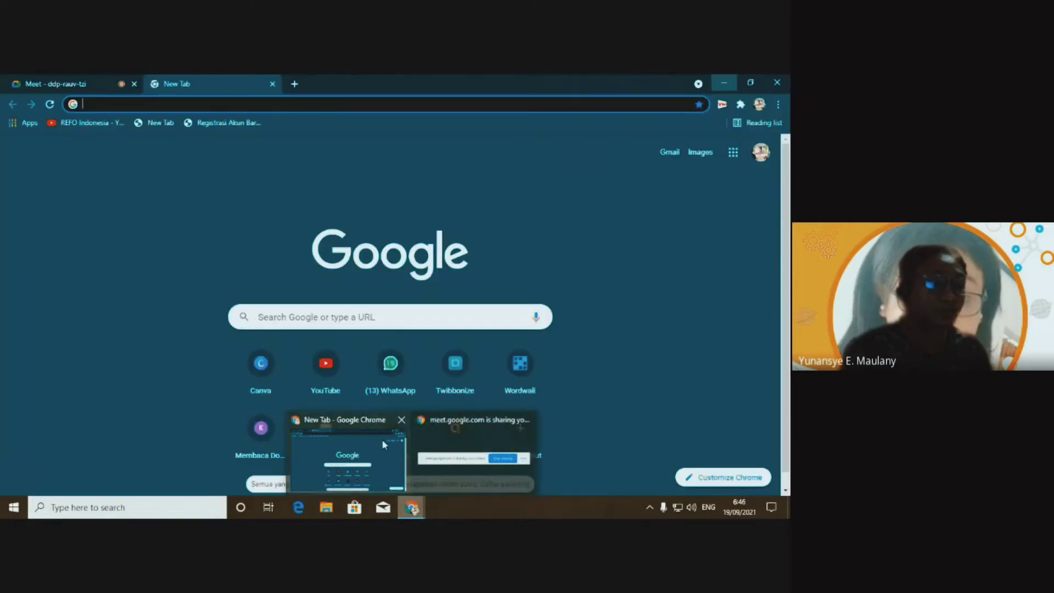
click(384, 445)
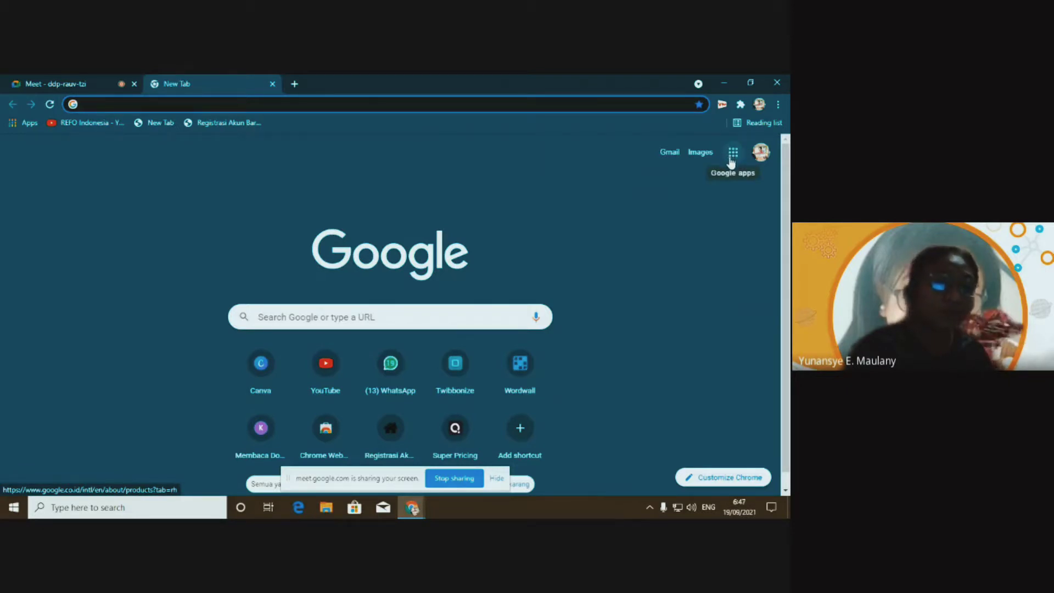
Launch Google Drive from the Google apps launcher on the New Tab page
click(730, 162)
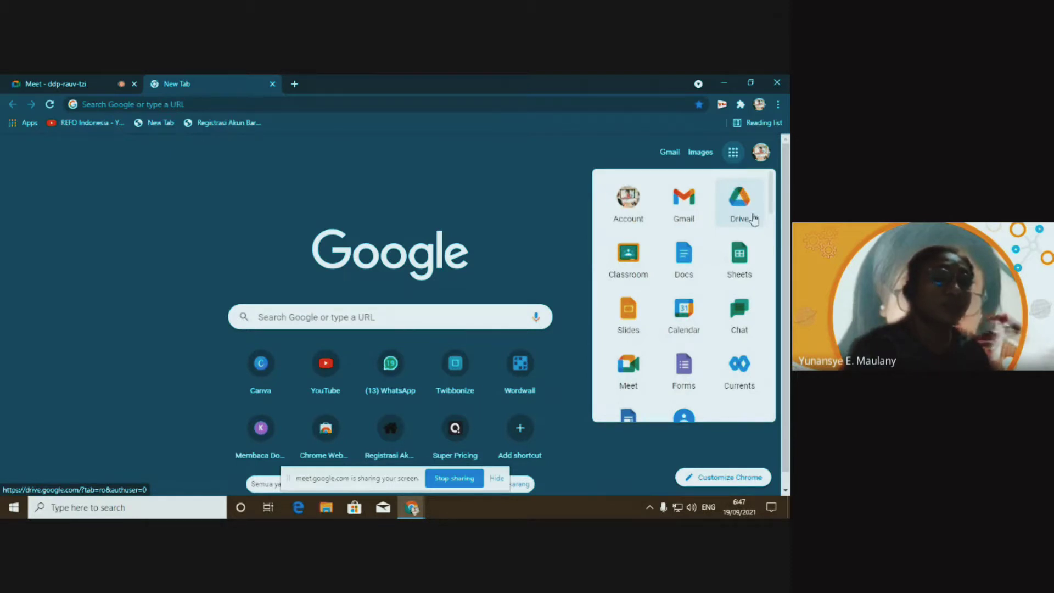
scroll(708, 223, down, 10)
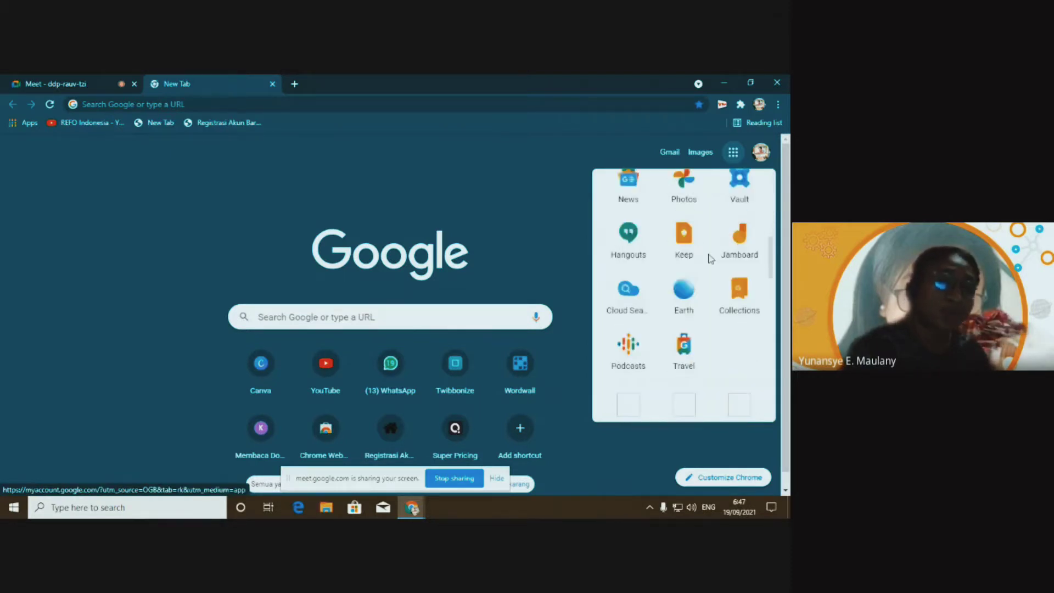
scroll(712, 266, up, 10)
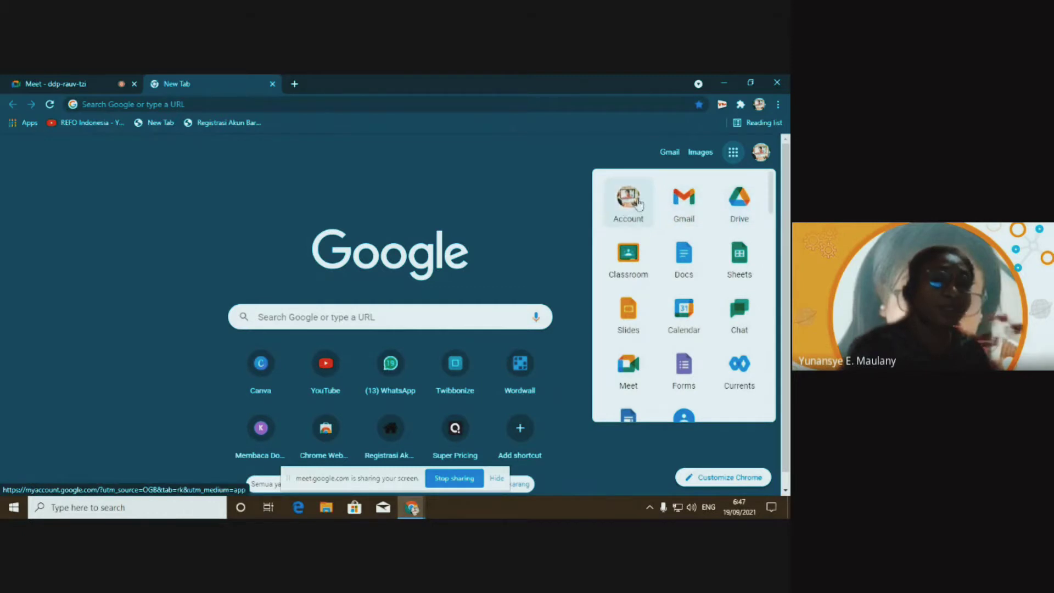
click(742, 203)
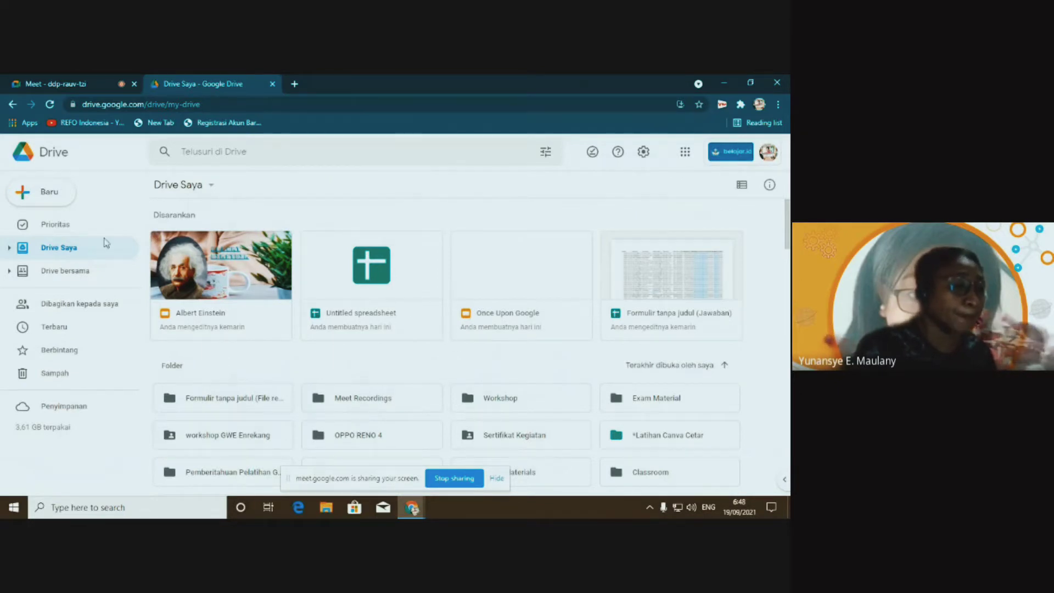
Show Drive's Prioritas page with recent files and the Workshop GWE Enrekang workspace
click(55, 227)
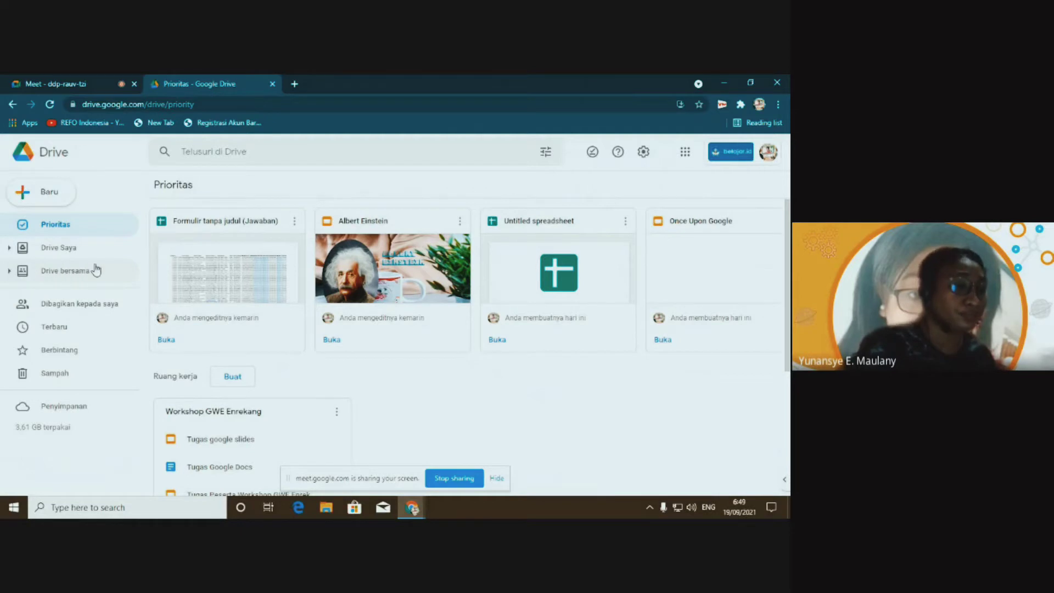
Browse the Drive bersama list of shared drives, such as GMT BATCH 5 # 1 KOTA AMBON
click(62, 274)
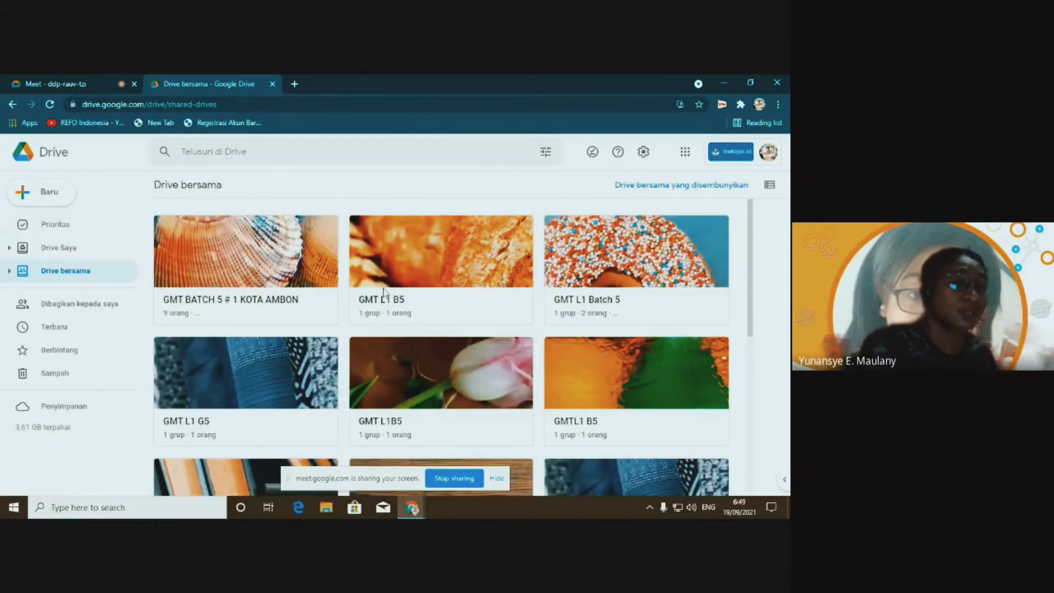
scroll(396, 352, down, 1)
scroll(397, 356, down, 5)
scroll(307, 285, up, 8)
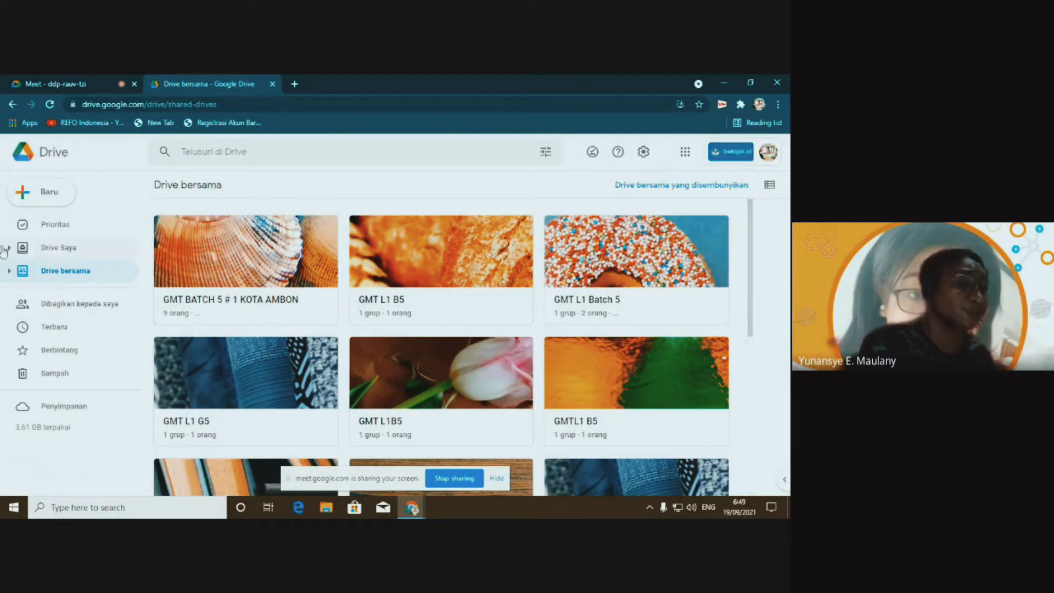
Look through the Dibagikan kepada saya, Terbaru and Berbintang views in Drive
click(103, 307)
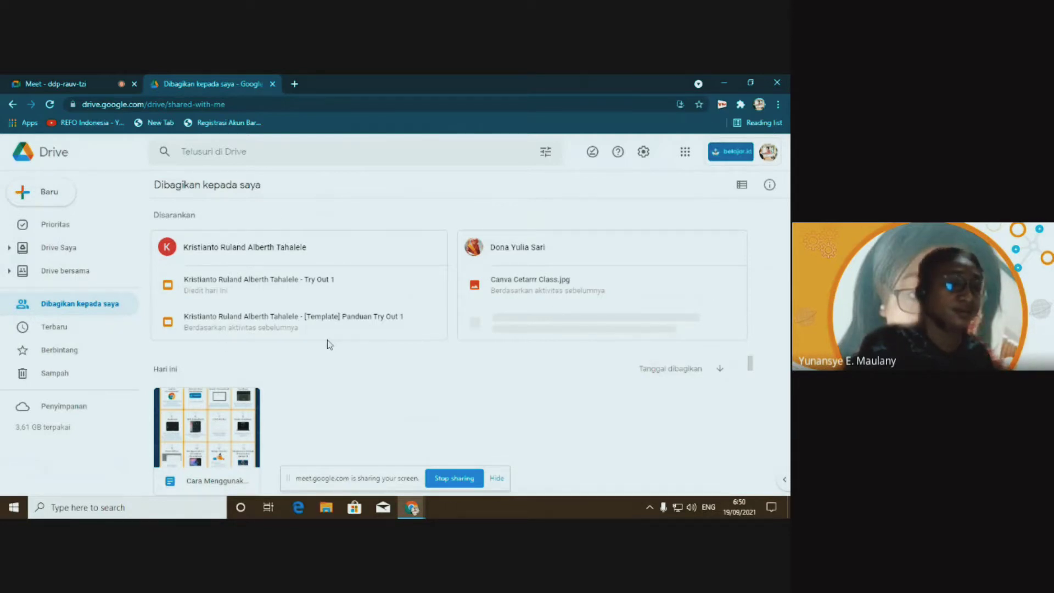
click(55, 327)
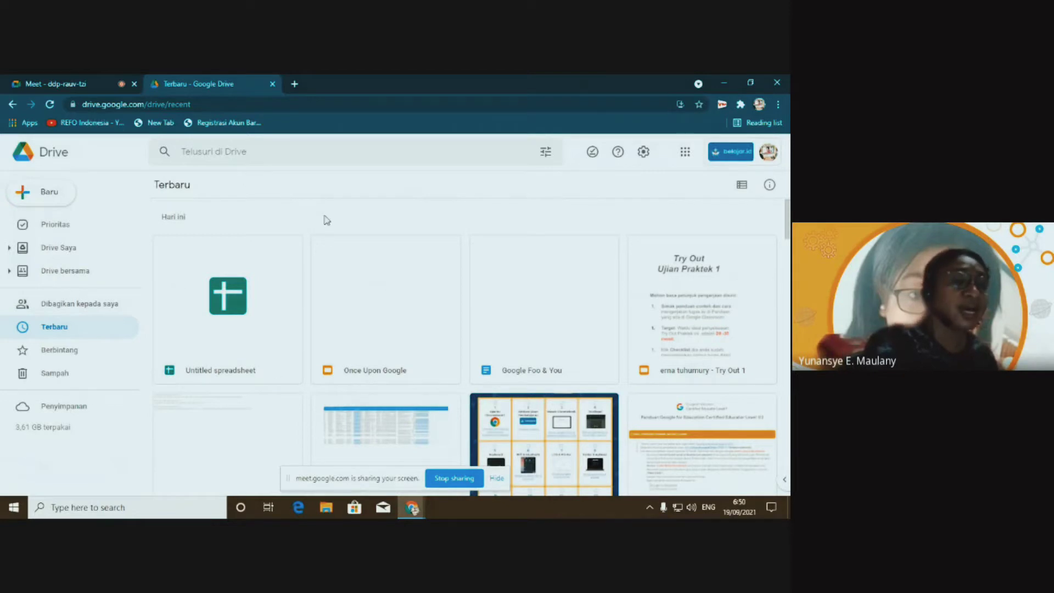
scroll(326, 220, down, 5)
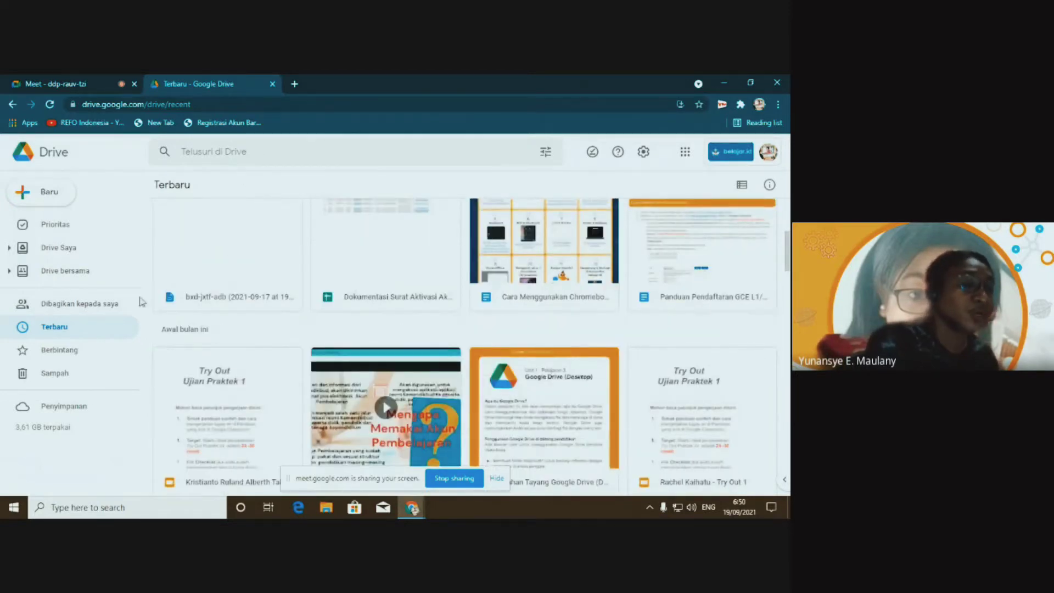
scroll(205, 343, up, 5)
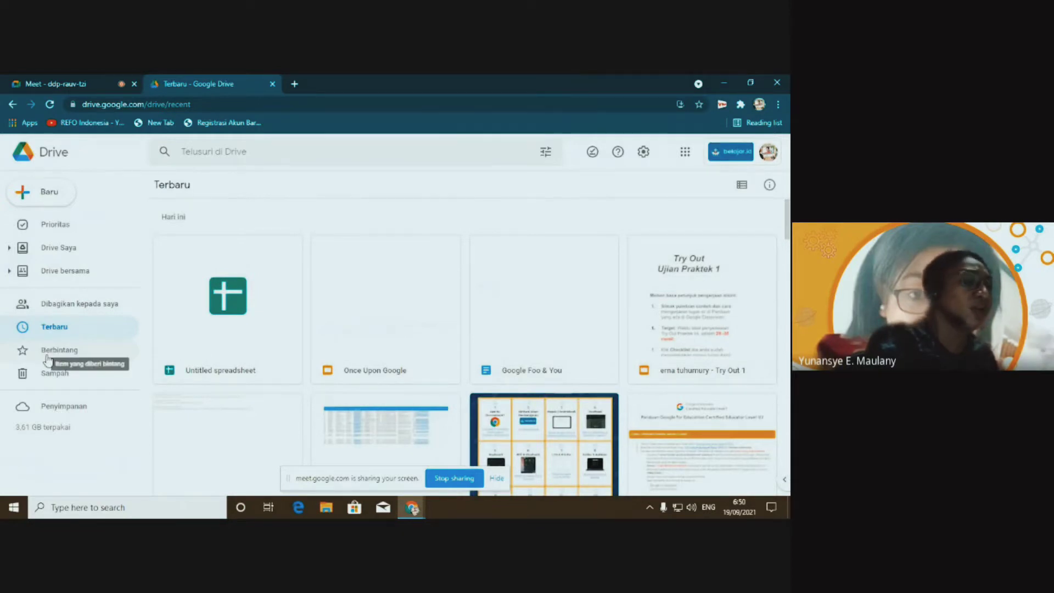
click(82, 352)
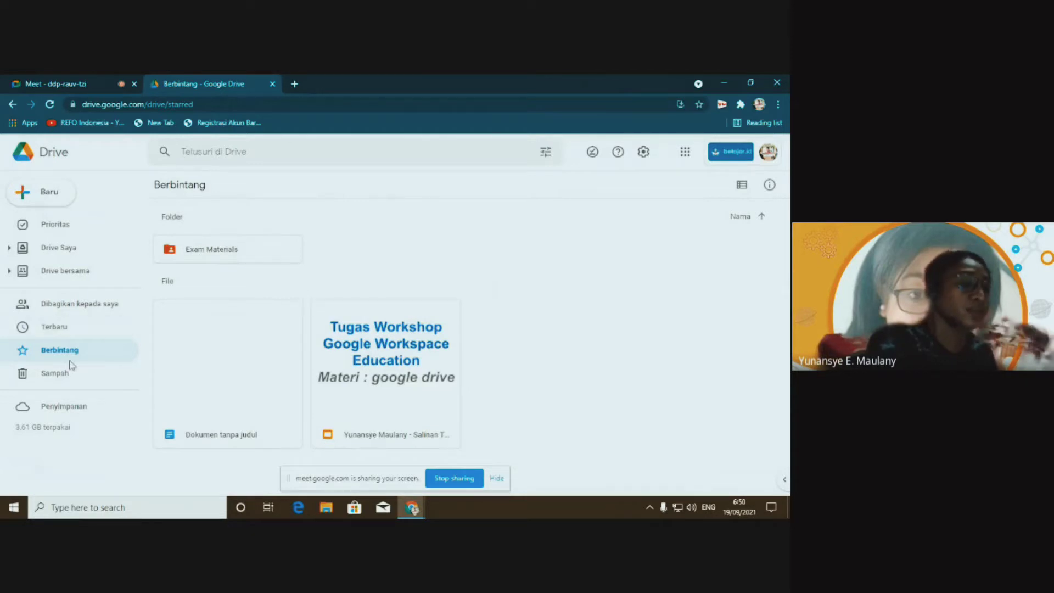
Review the Sampah trash, then view Penyimpanan listing files largest first
click(52, 374)
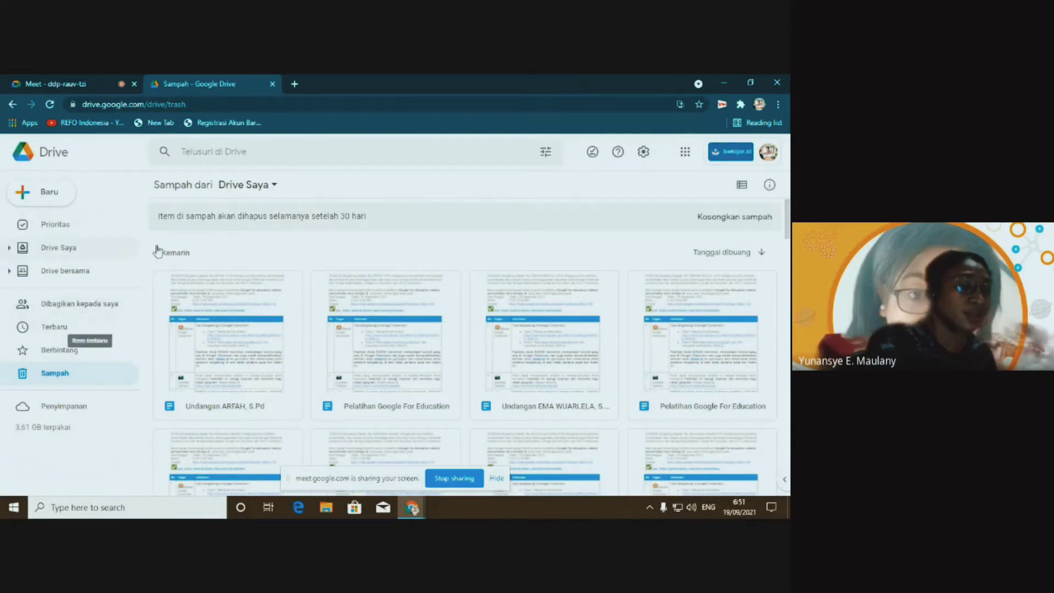
scroll(383, 292, down, 6)
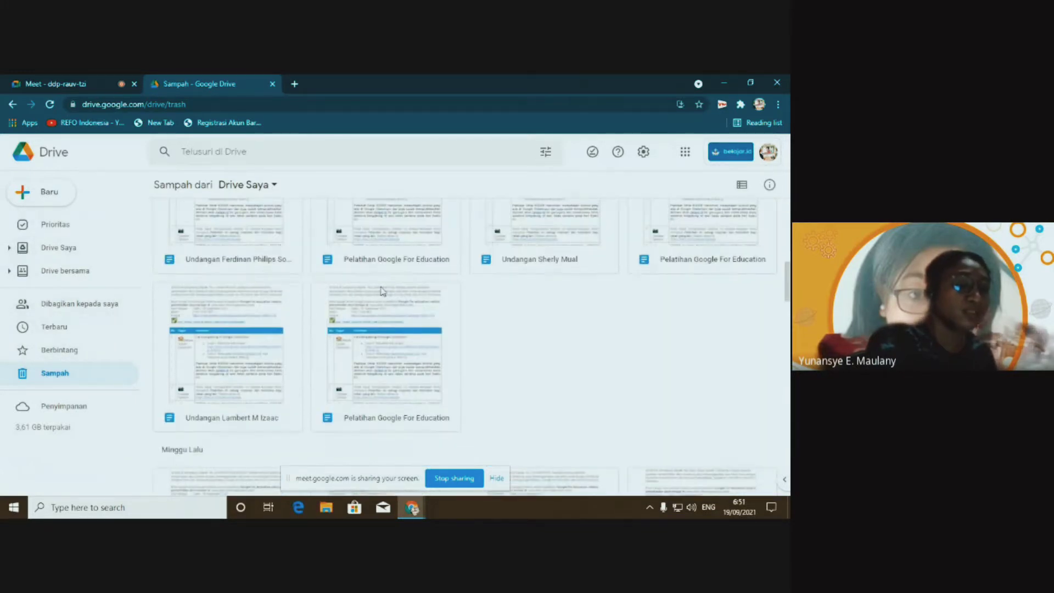
scroll(335, 302, down, 7)
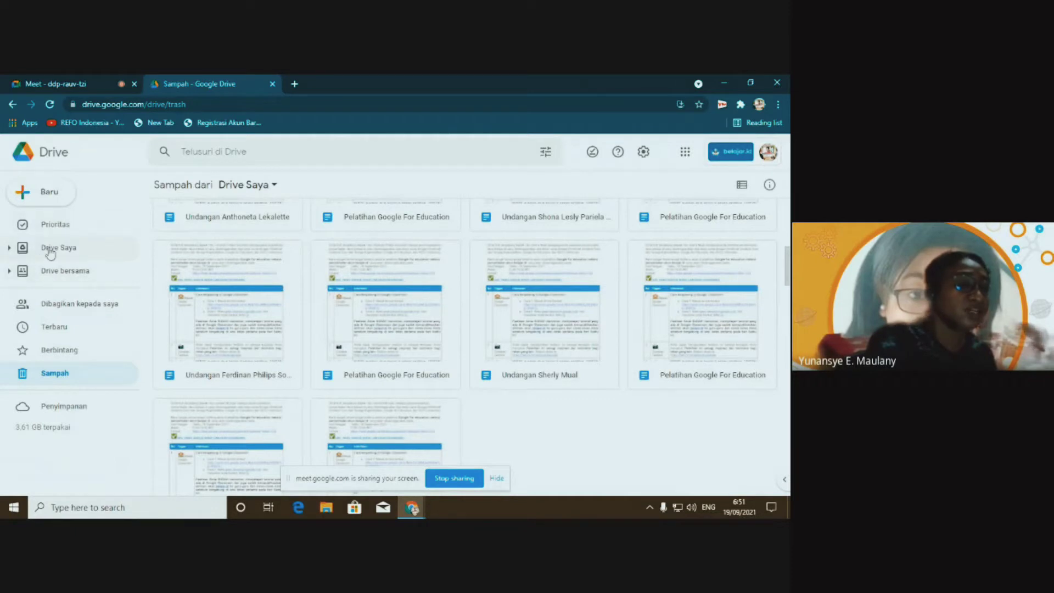
scroll(153, 275, up, 1)
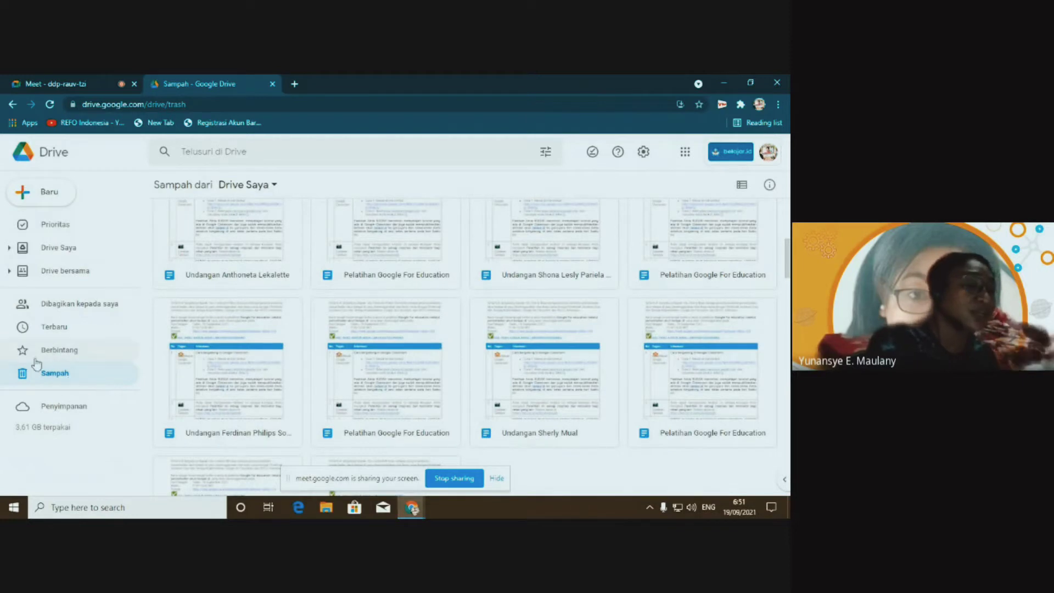
click(69, 407)
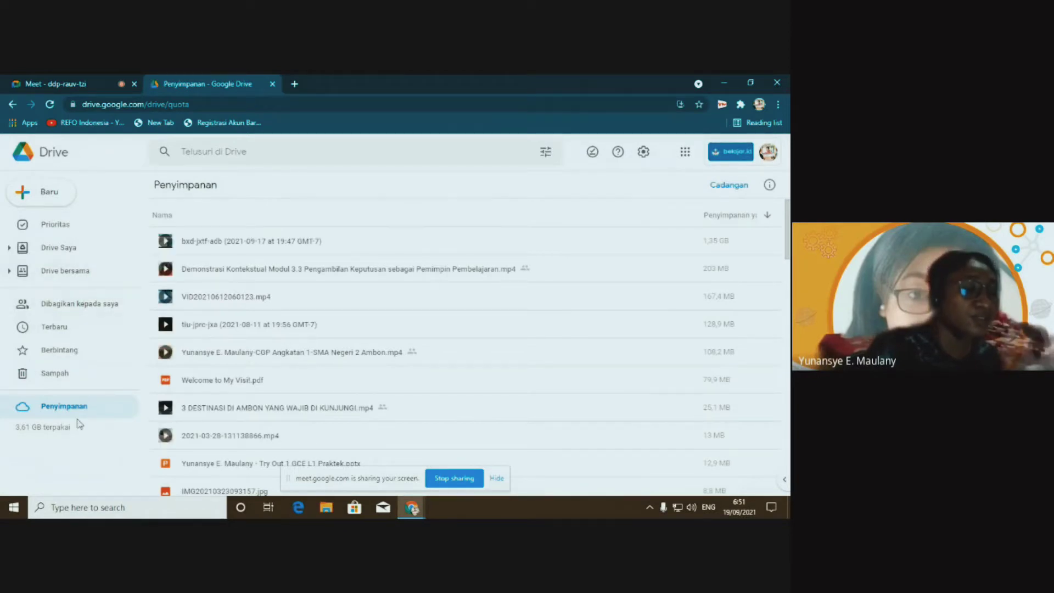
scroll(230, 237, down, 5)
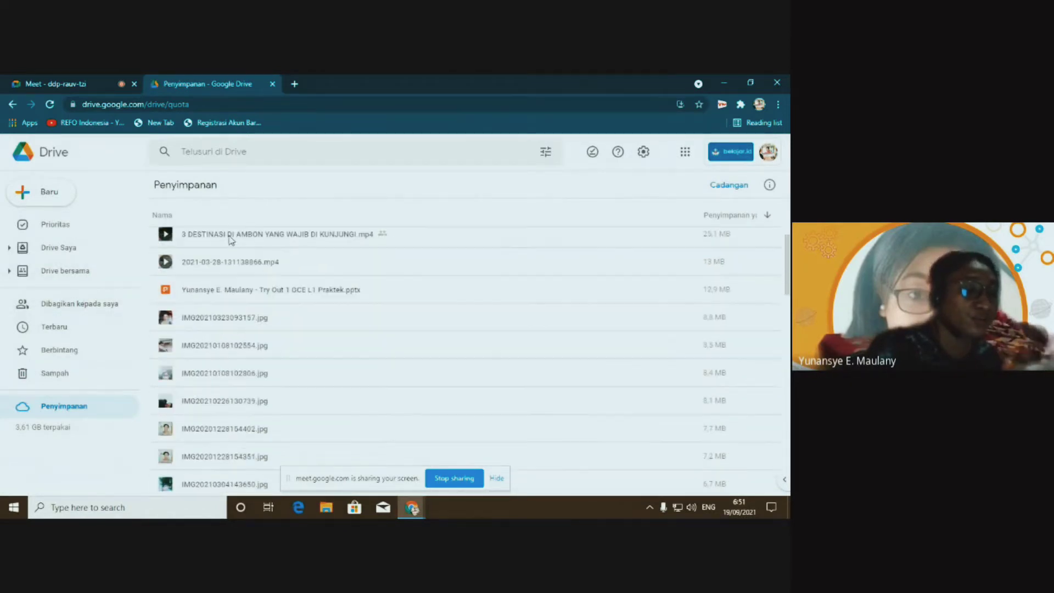
scroll(227, 241, down, 5)
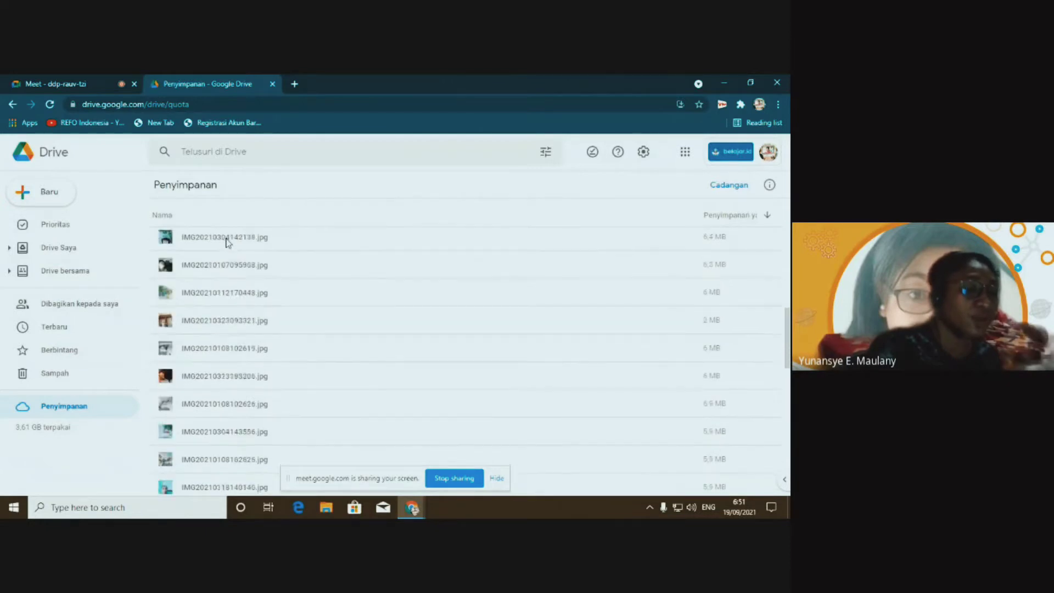
scroll(226, 242, up, 10)
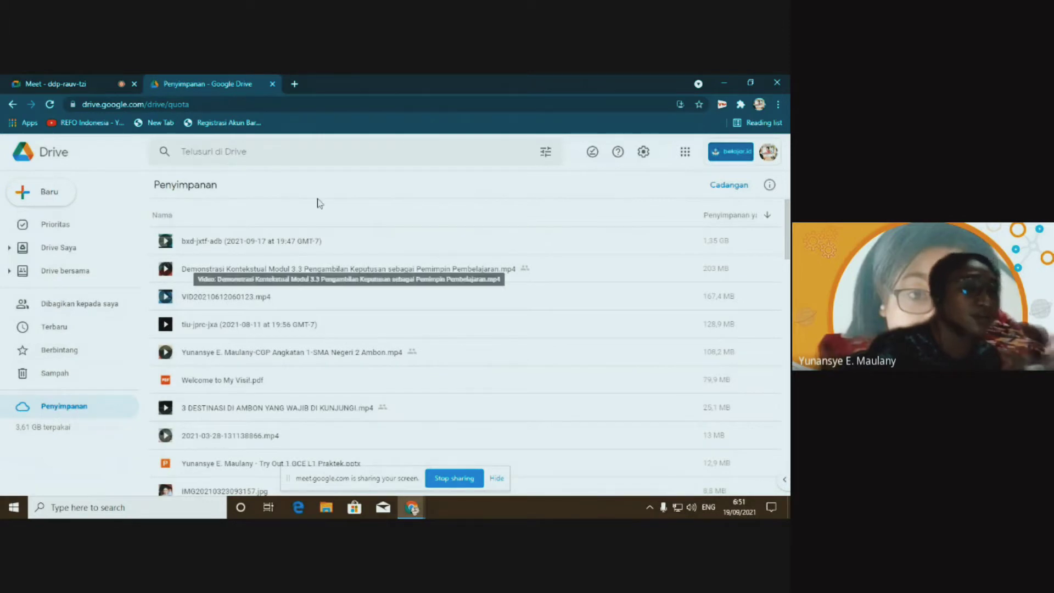
scroll(219, 251, down, 6)
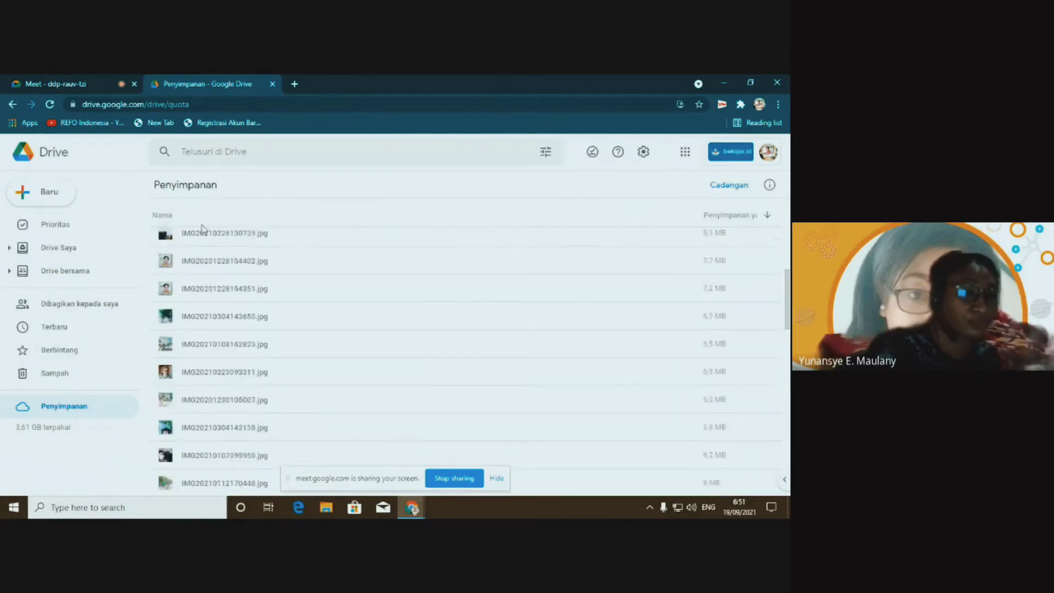
scroll(201, 228, up, 6)
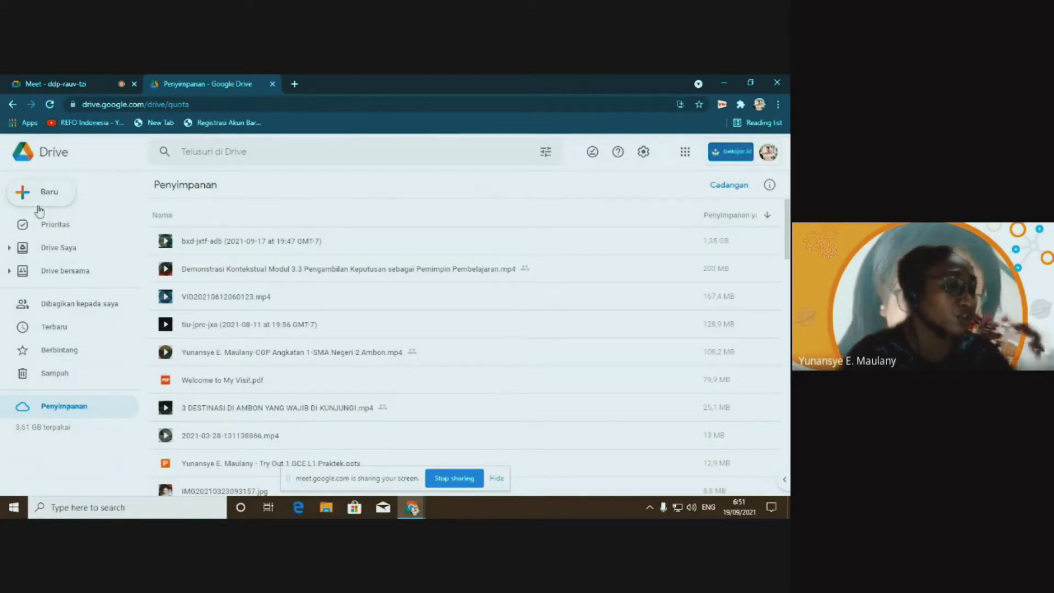
Return to the Prioritas page and bring up the Baru (New) menu
click(53, 231)
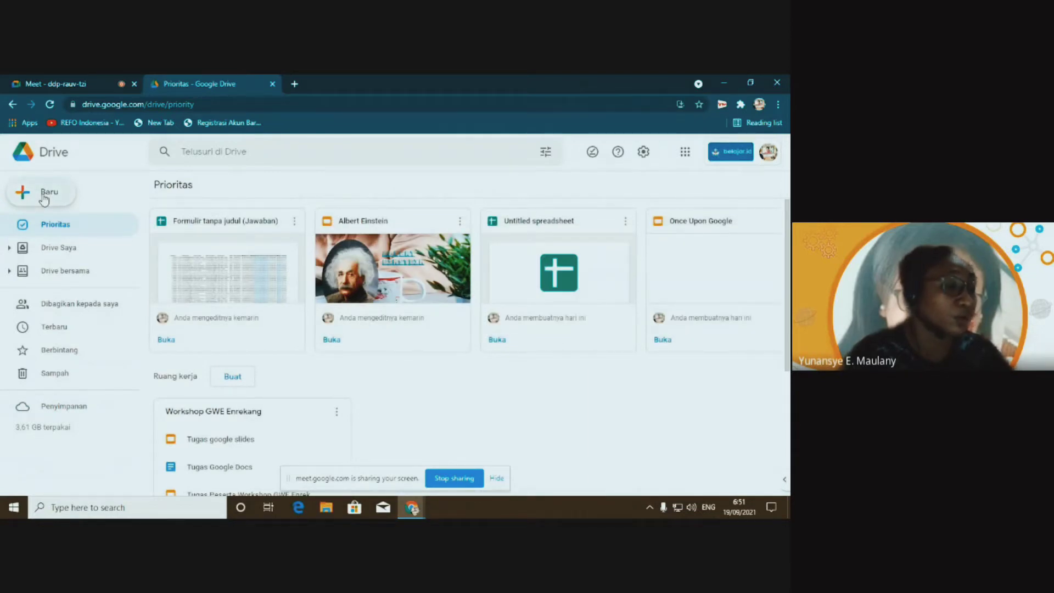
click(45, 197)
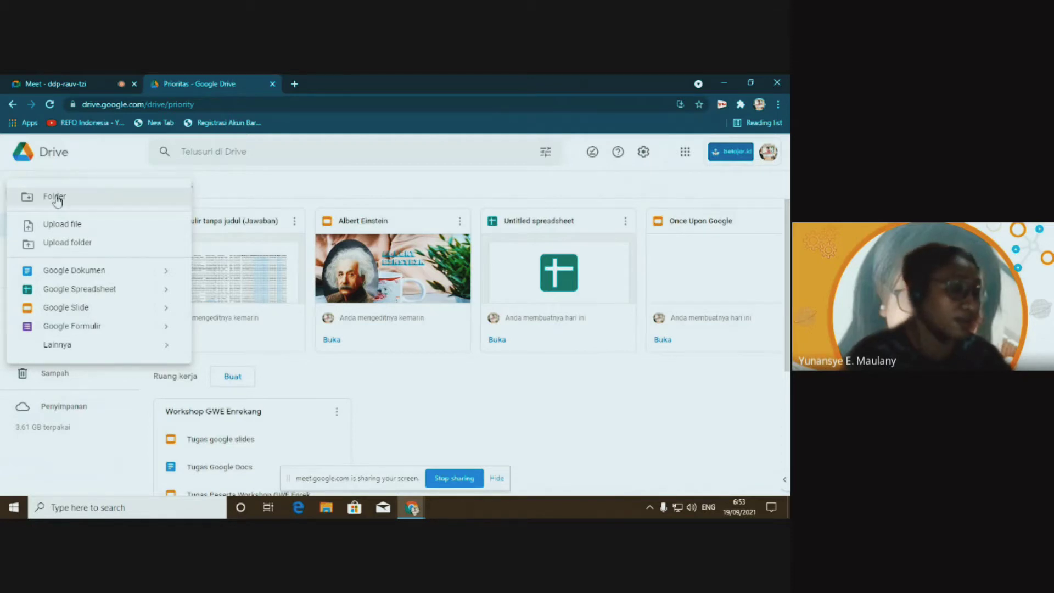
Create a new Drive folder named 'Exam Materials'
click(57, 199)
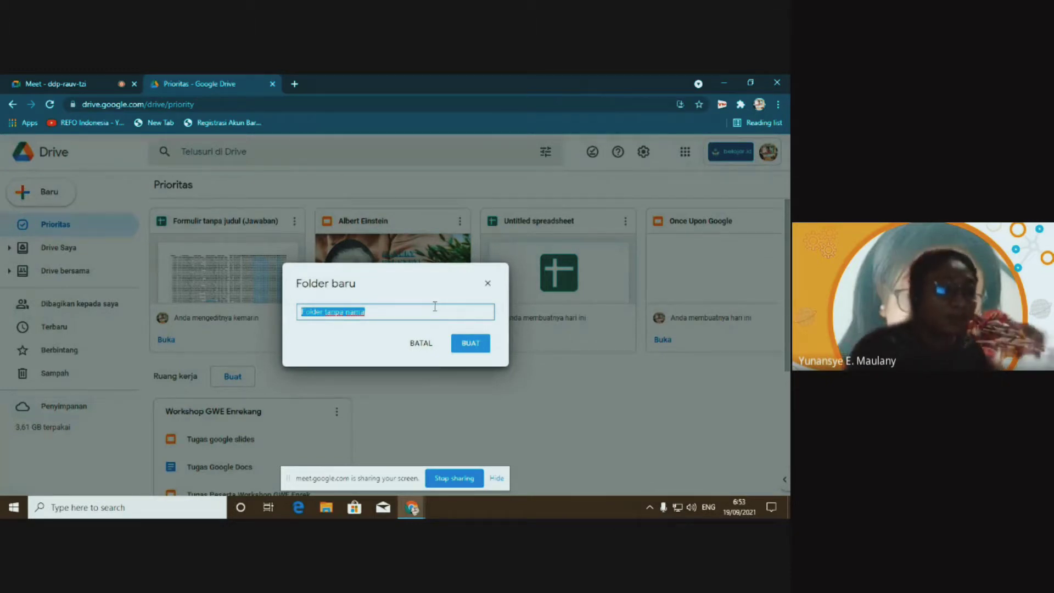
text(E)
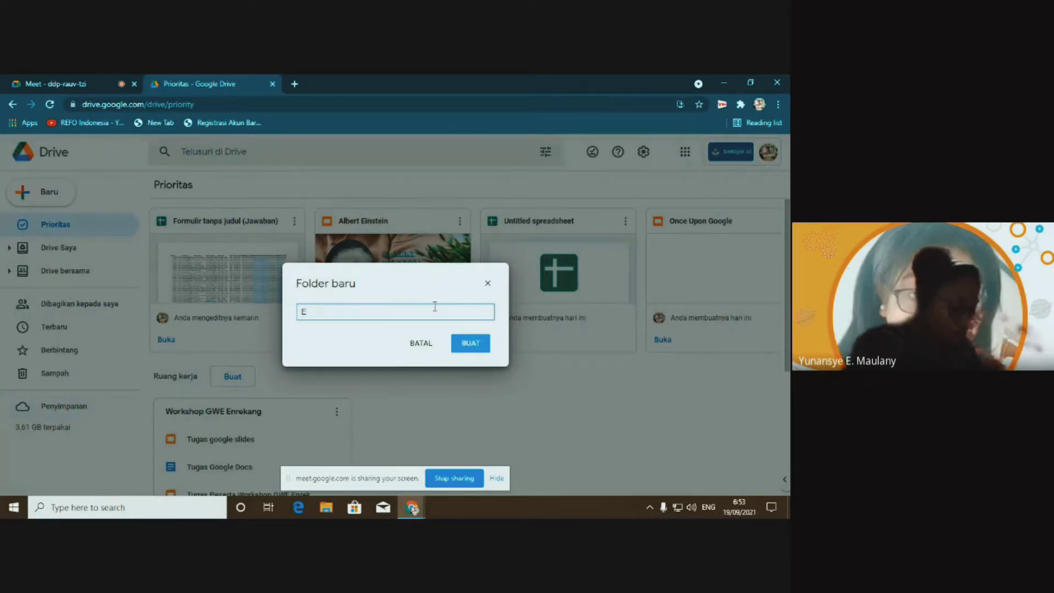
text(xam Mater)
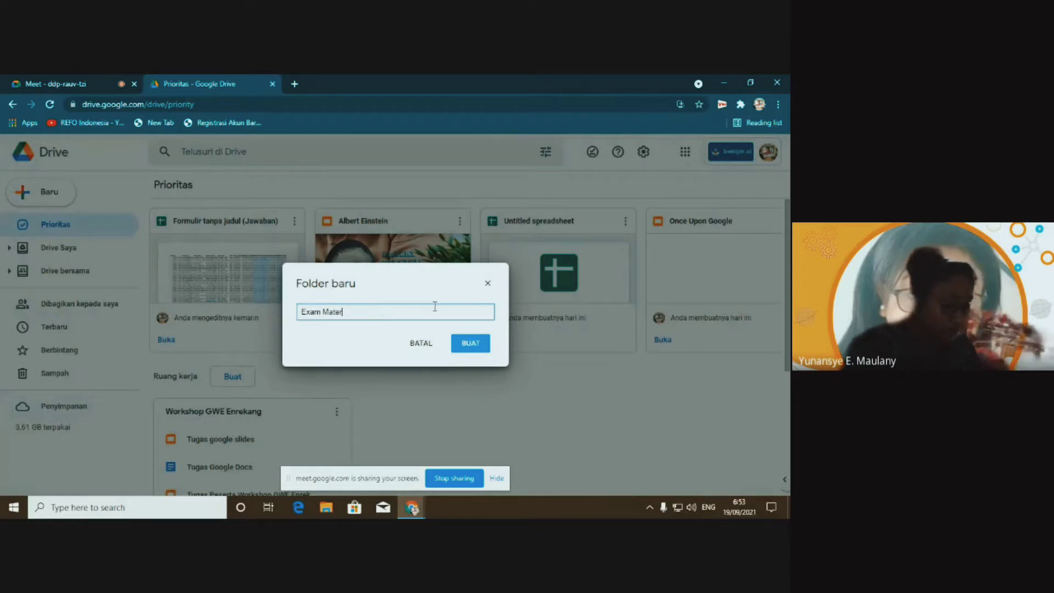
text(ials)
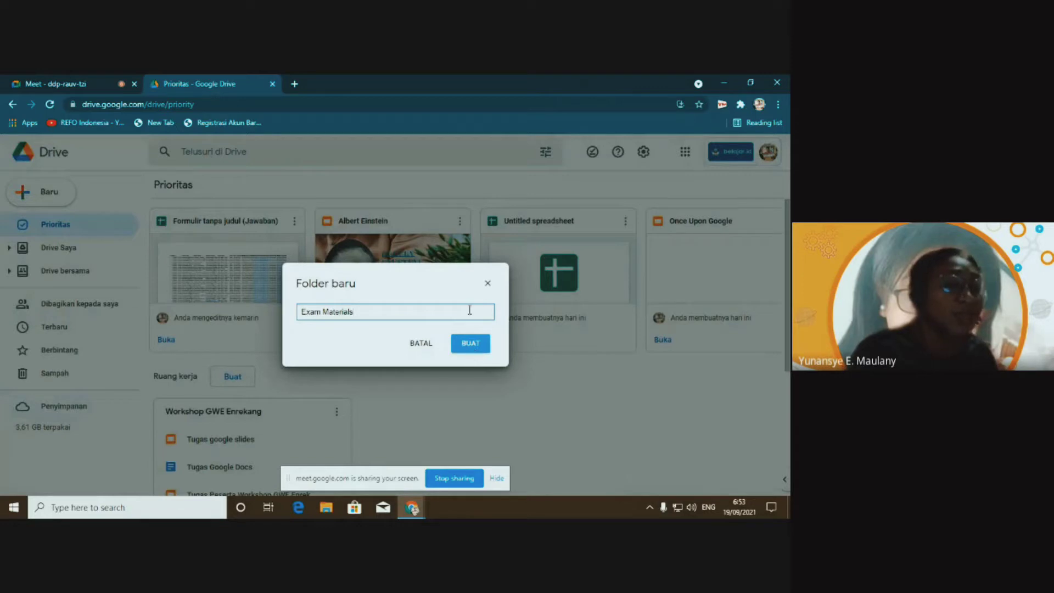
click(471, 343)
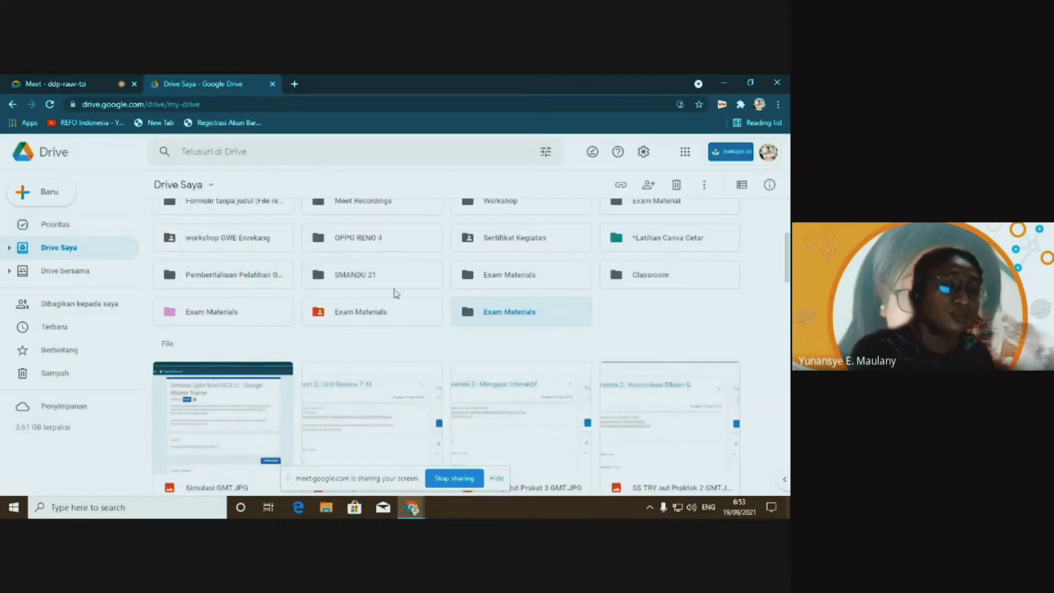
Move the older pink Exam Materials folder to the trash
right_click(250, 314)
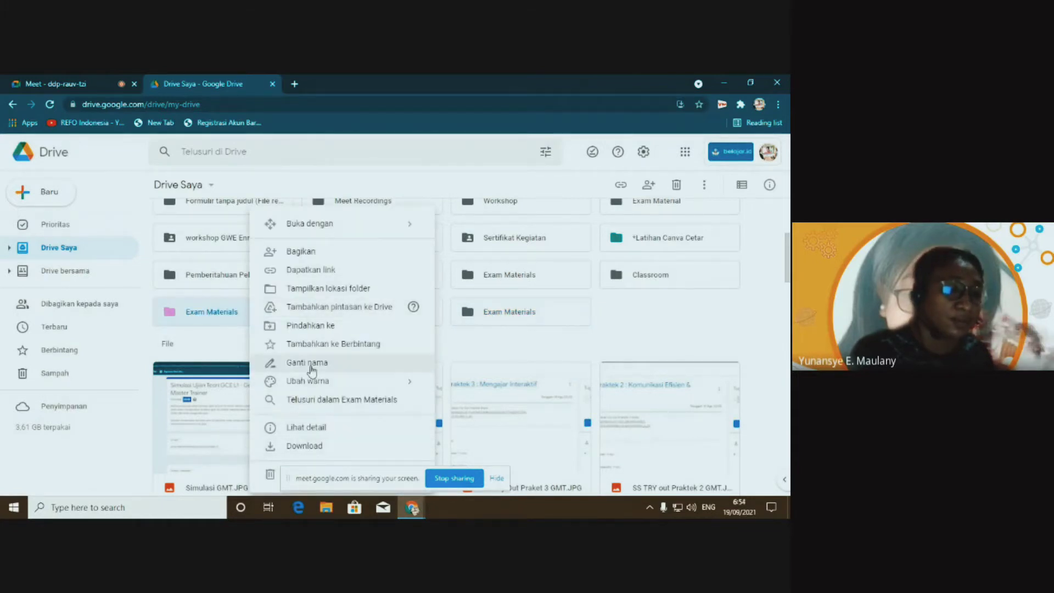
click(270, 475)
click(422, 346)
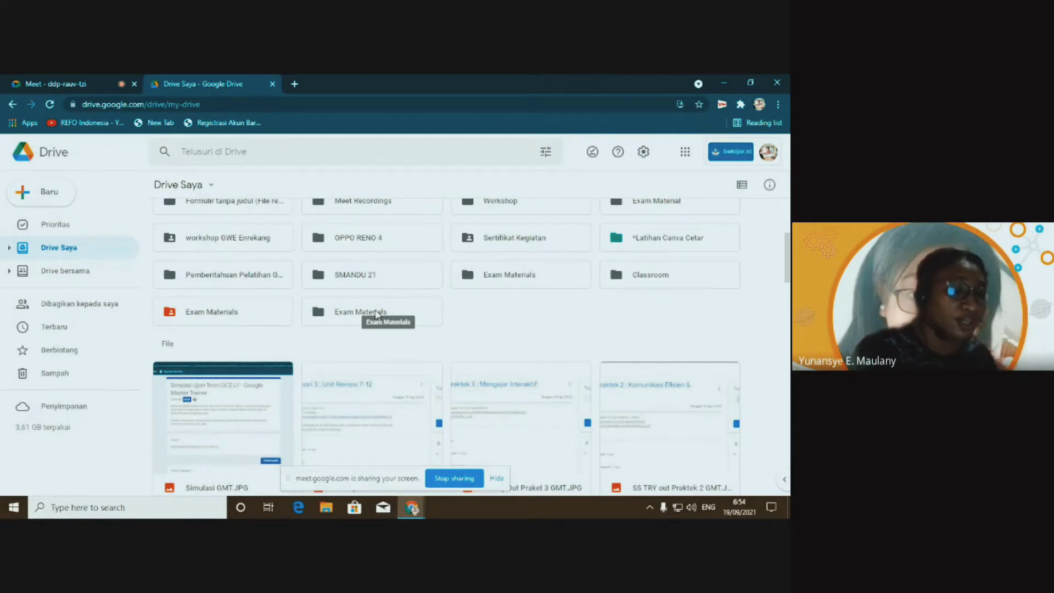
Change the new Exam Materials folder's colour to pink
right_click(377, 314)
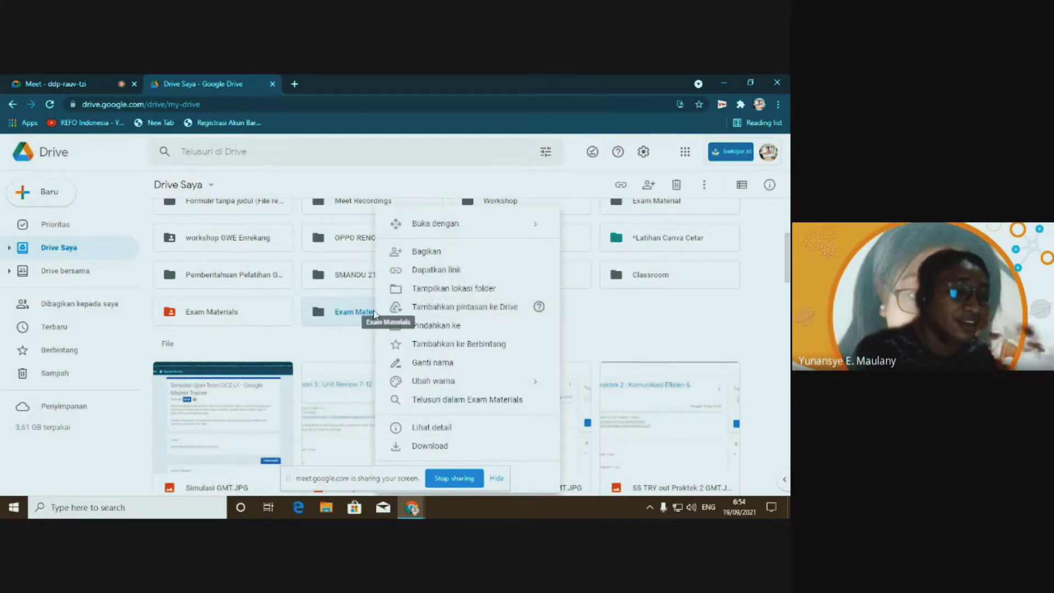
mouse_move(415, 383)
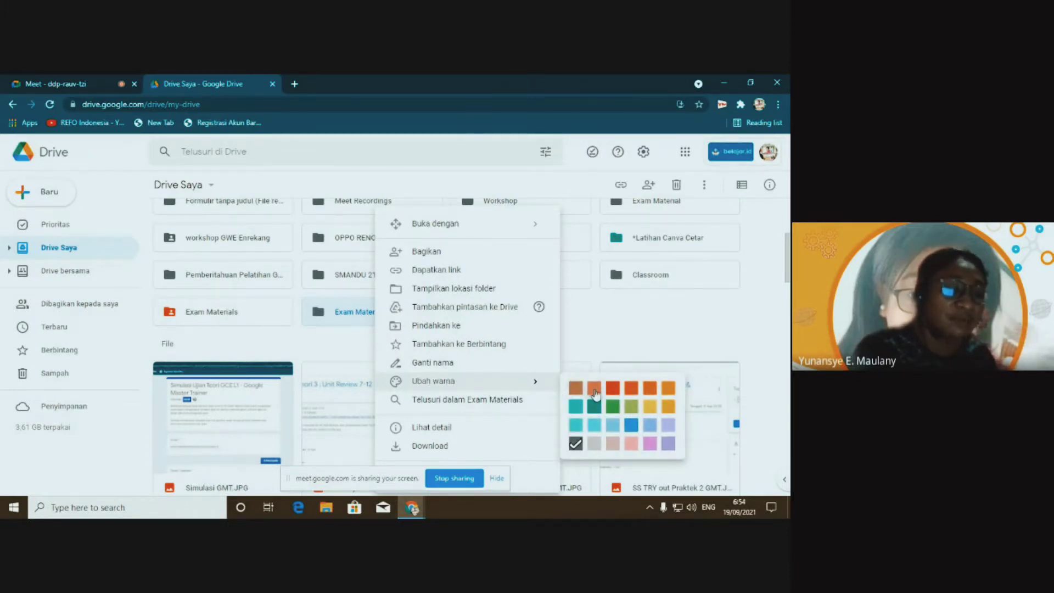
click(651, 444)
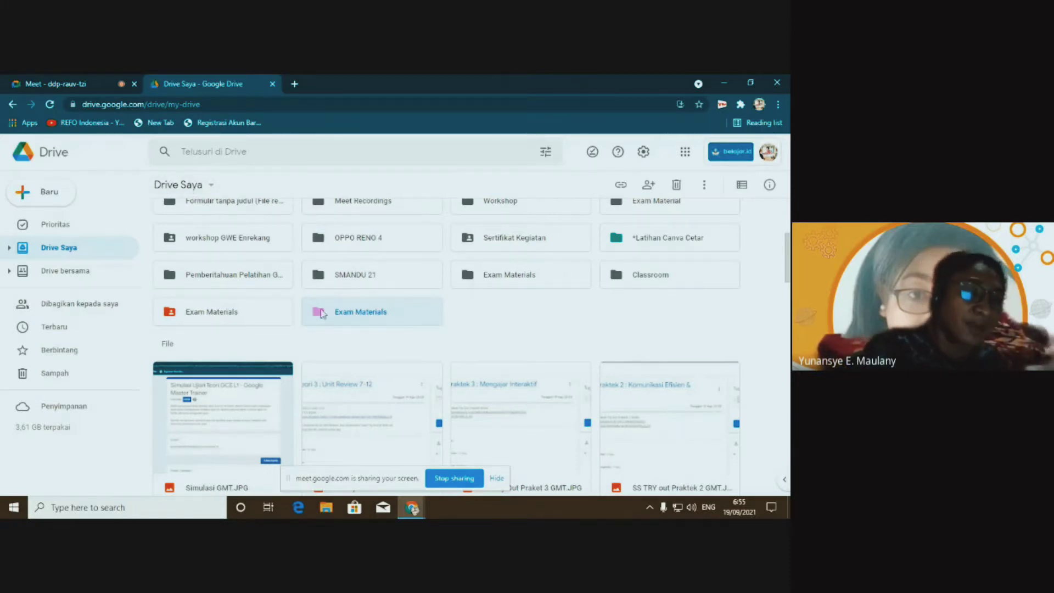
Open the pink Exam Materials folder in Drive
double_click(350, 317)
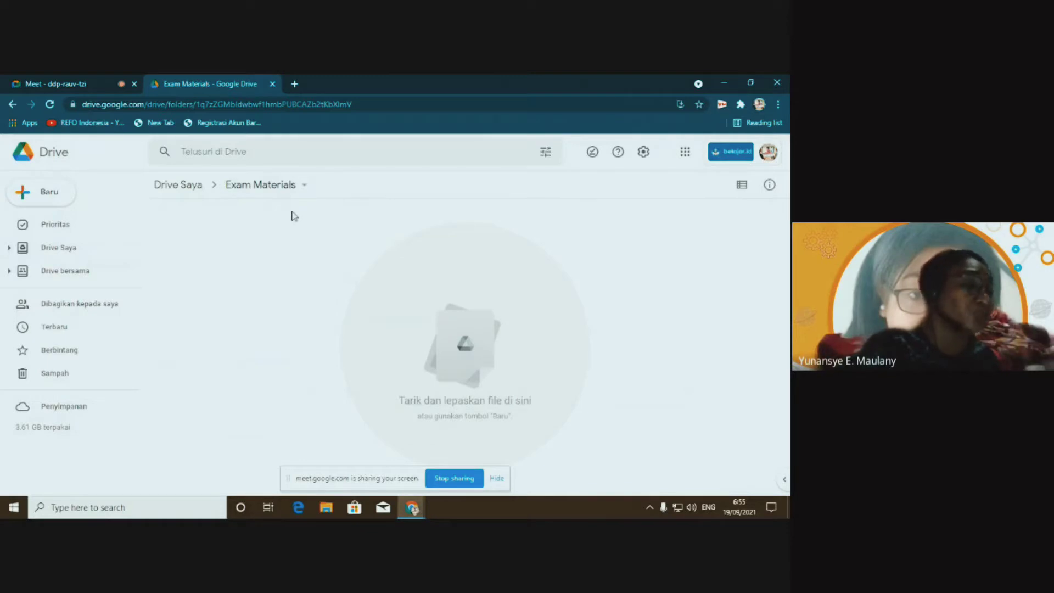
click(304, 186)
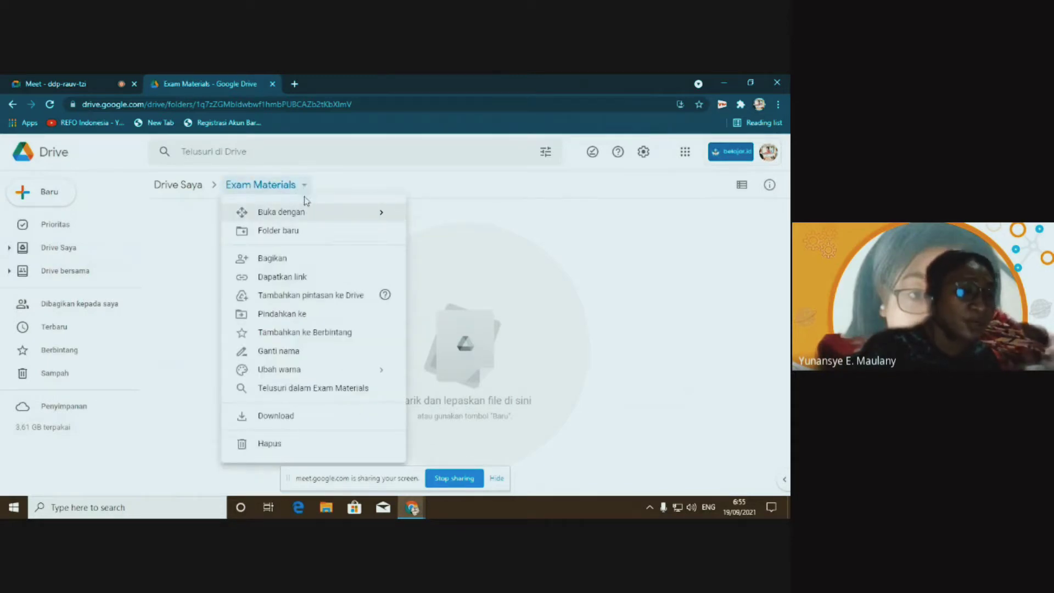
click(189, 290)
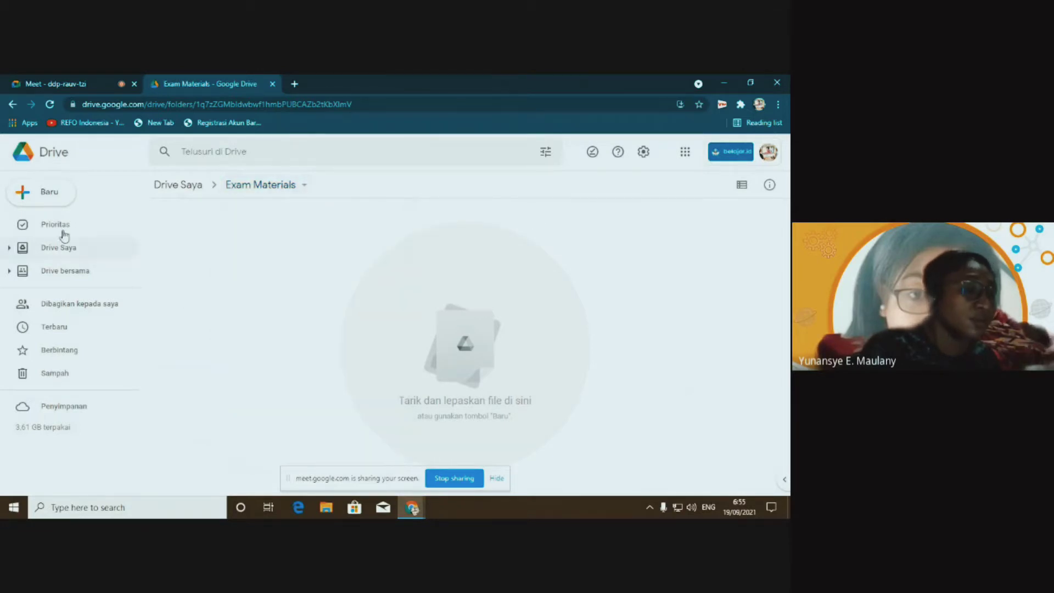
Start a new Google Dokumen from a template (Dari template)
click(54, 197)
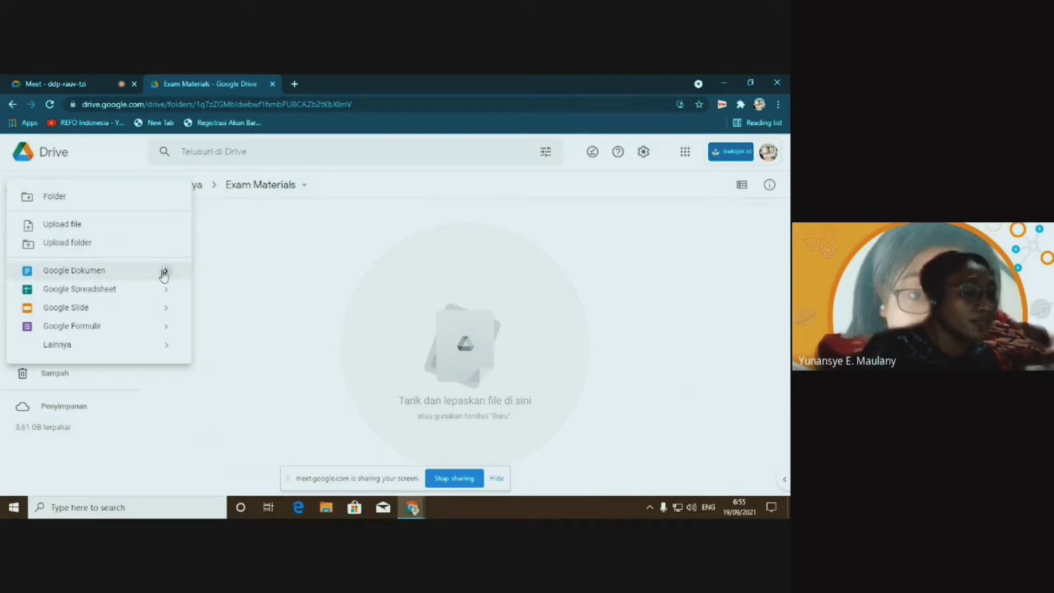
mouse_move(166, 270)
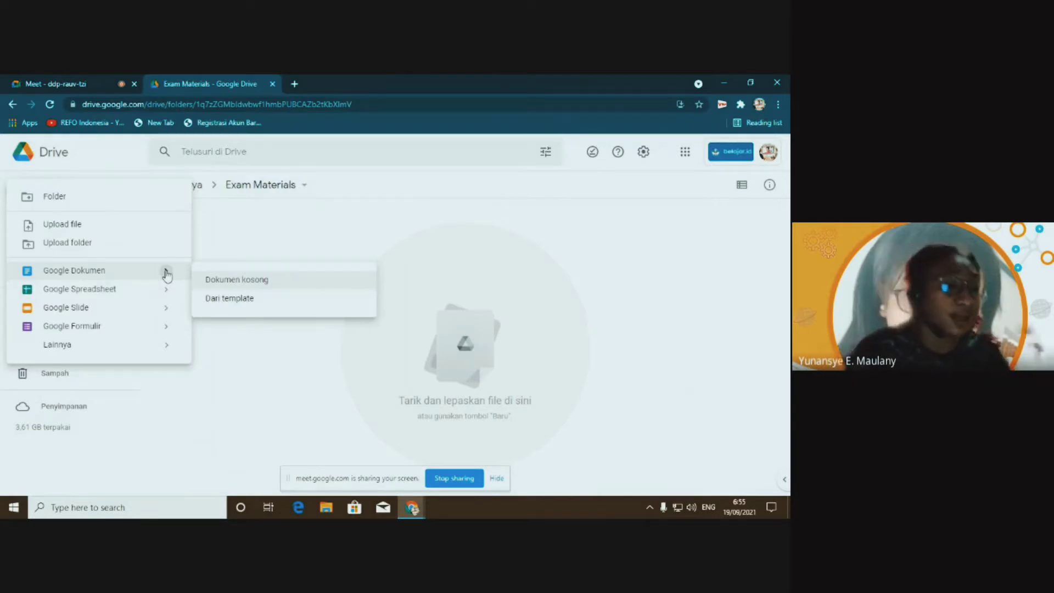
click(243, 301)
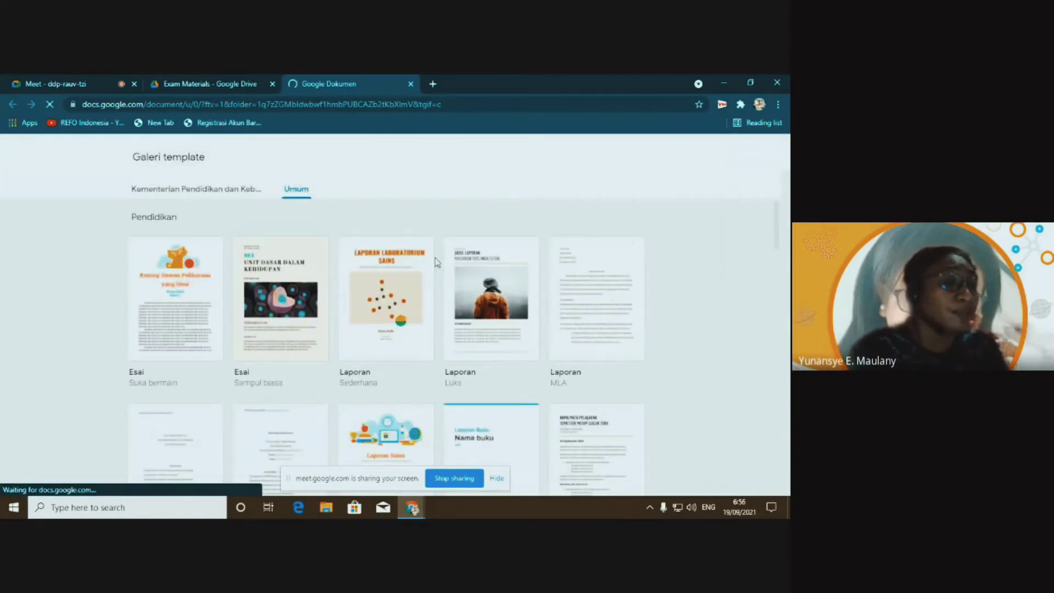
Browse the Galeri template's education templates such as Esai and Laporan
scroll(384, 256, down, 7)
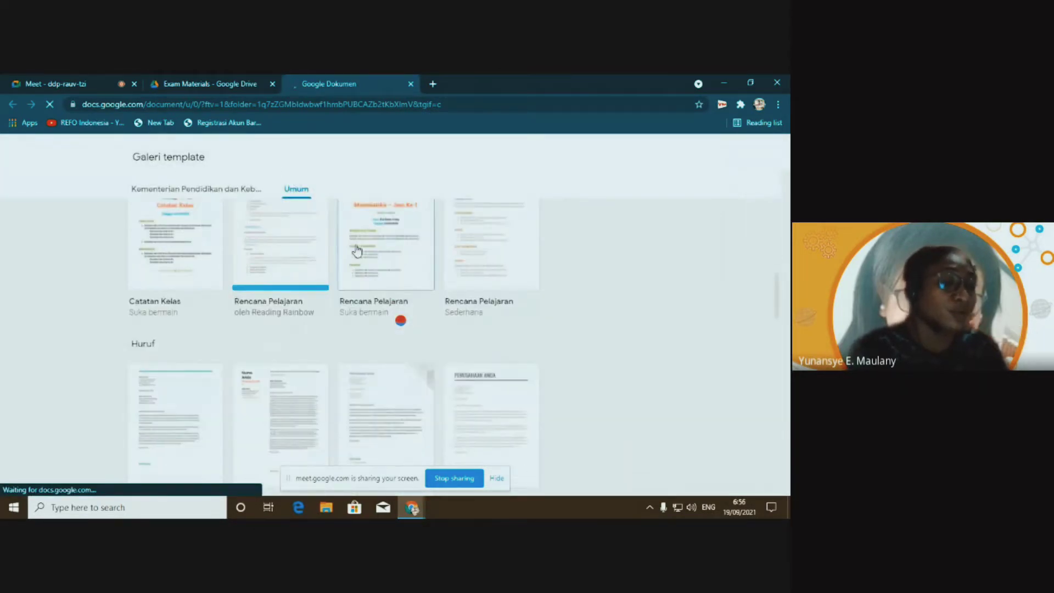
scroll(357, 251, down, 6)
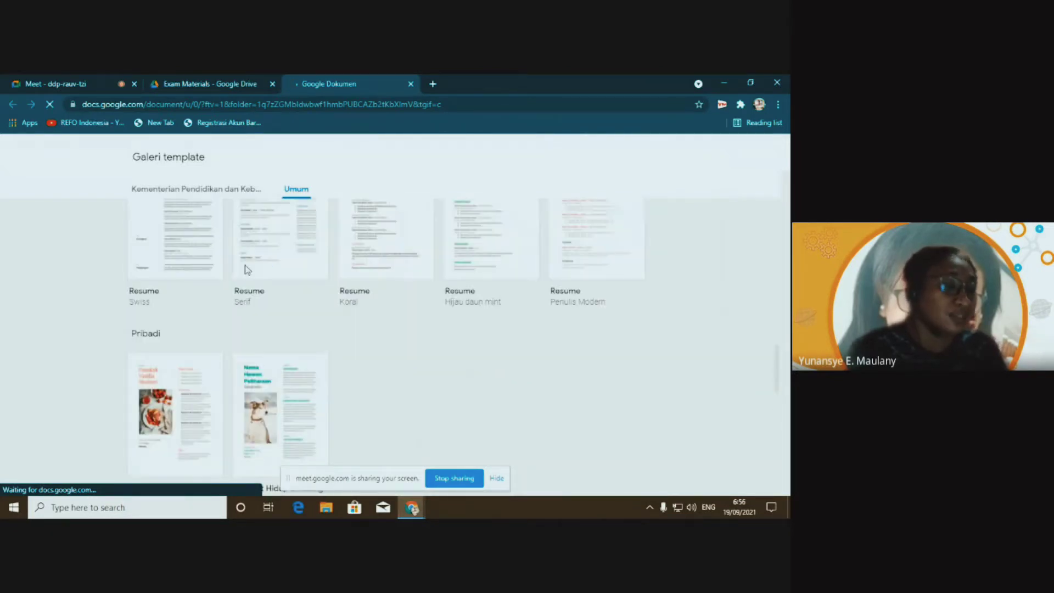
scroll(355, 258, up, 6)
scroll(253, 242, up, 5)
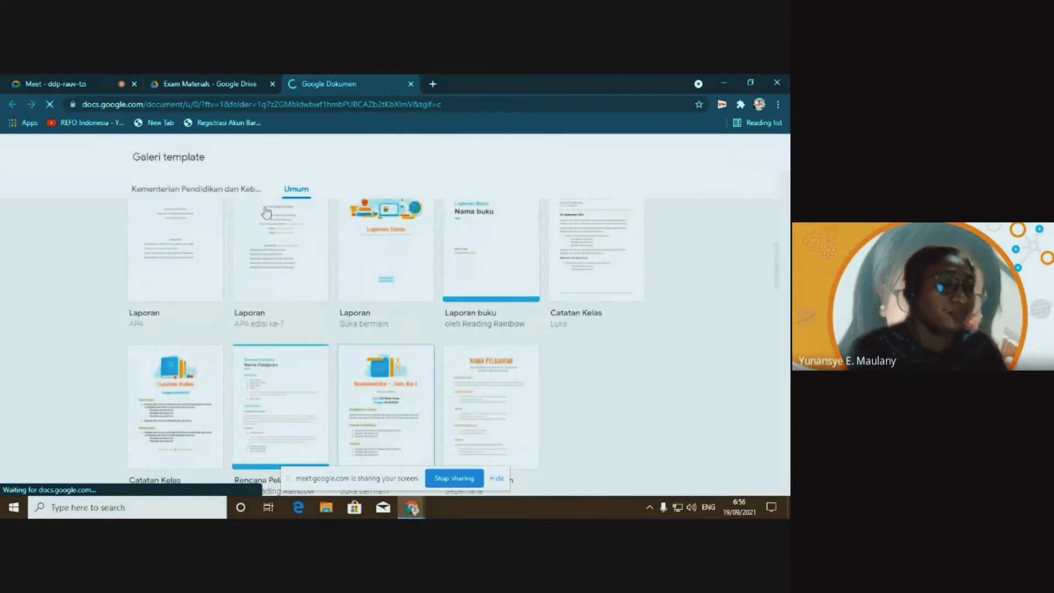
Browse the Kementerian Pendidikan templates, then close the gallery tab without choosing one
click(181, 188)
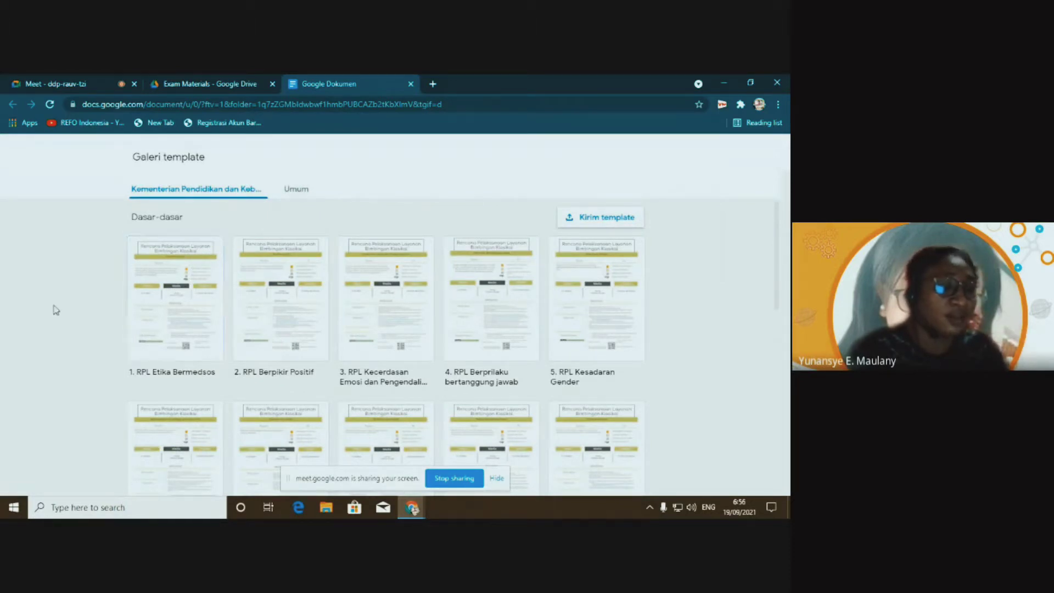
scroll(348, 313, down, 3)
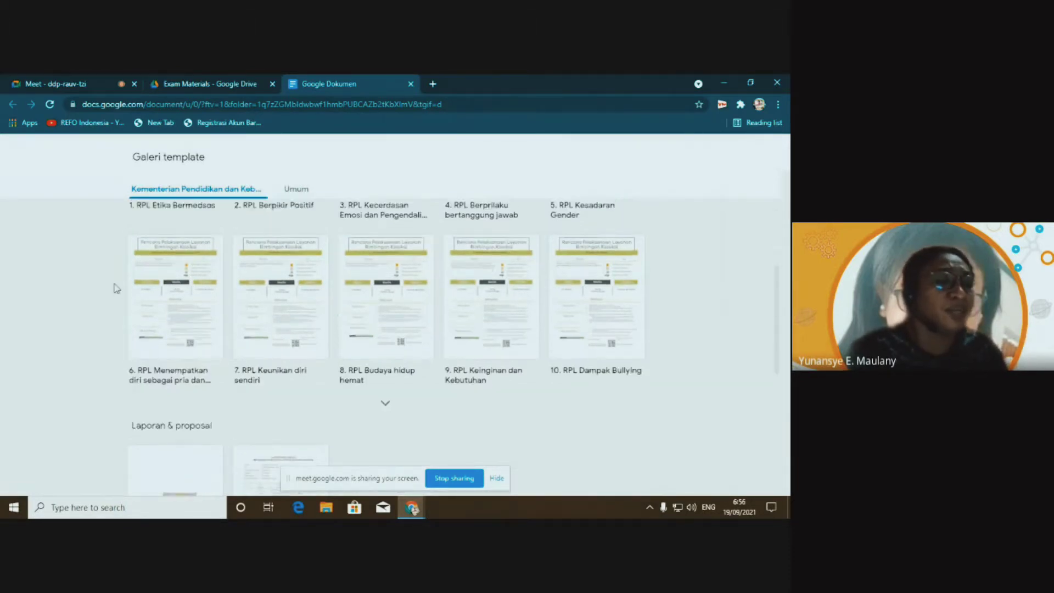
scroll(263, 291, up, 3)
scroll(388, 391, down, 5)
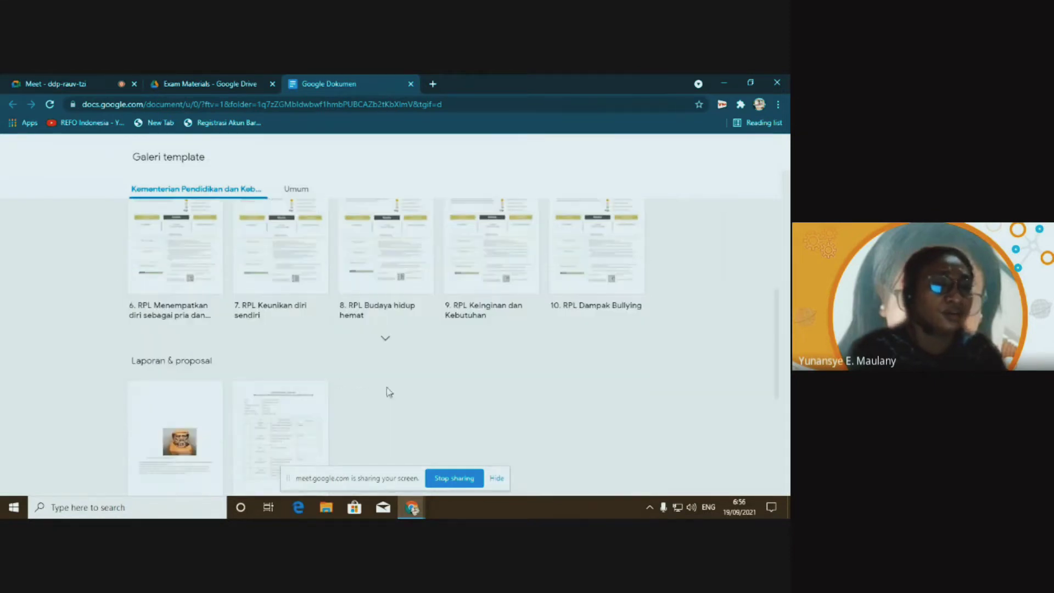
scroll(212, 329, up, 5)
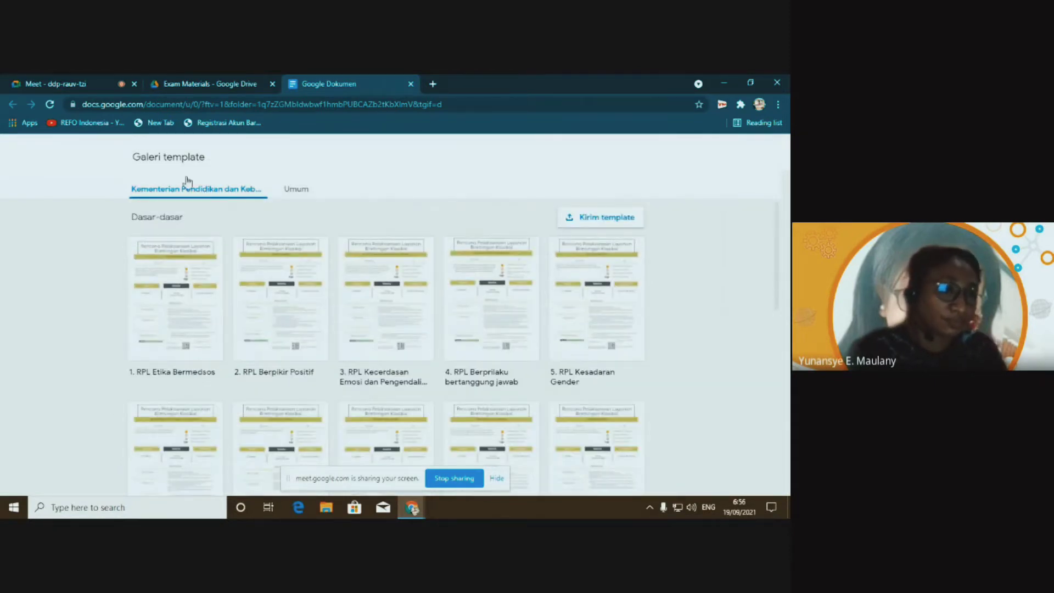
click(411, 84)
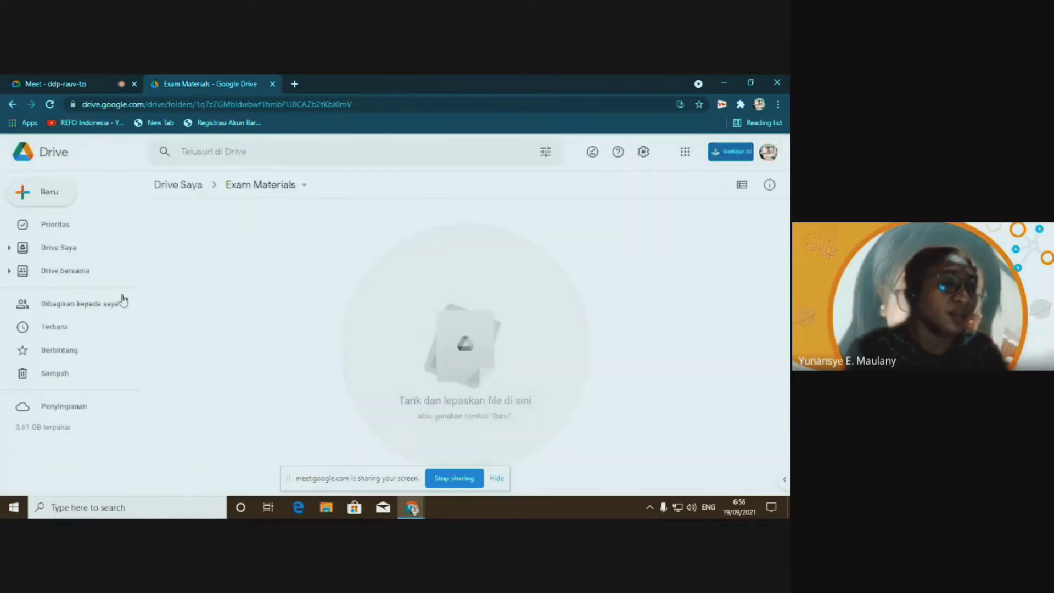
Create a Dokumen kosong via New > Google Dokumen in Exam Materials
click(42, 192)
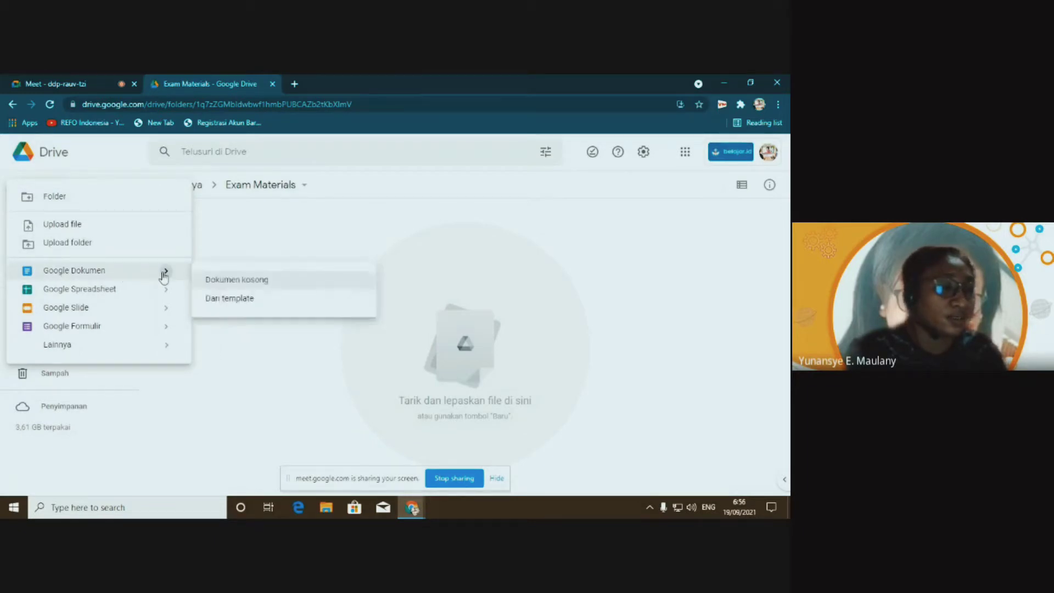
click(233, 281)
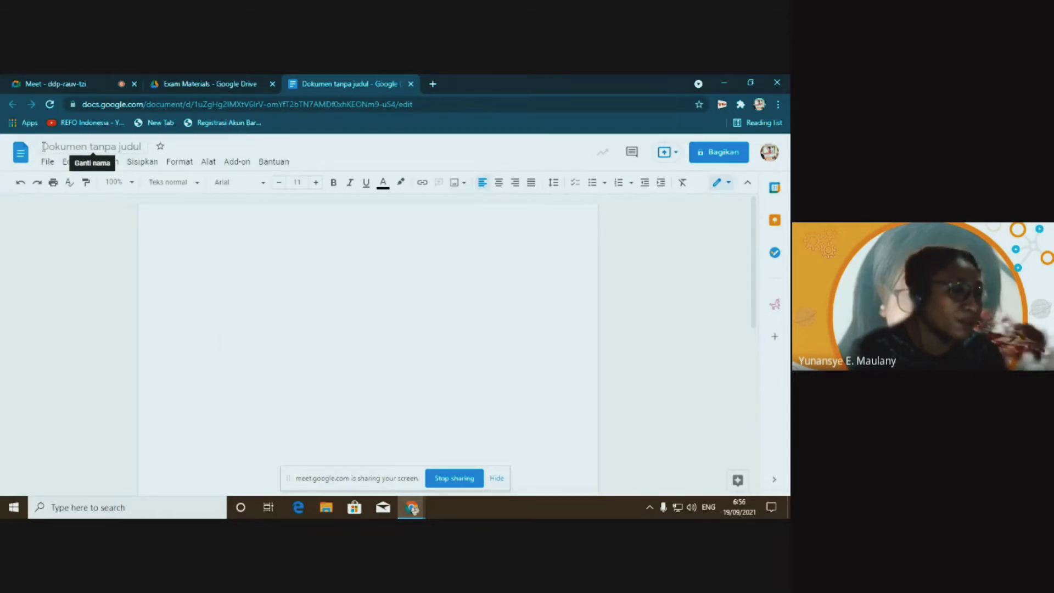
Change the document title from Dokumen tanpa judul to 'Google Foo & You'
click(43, 146)
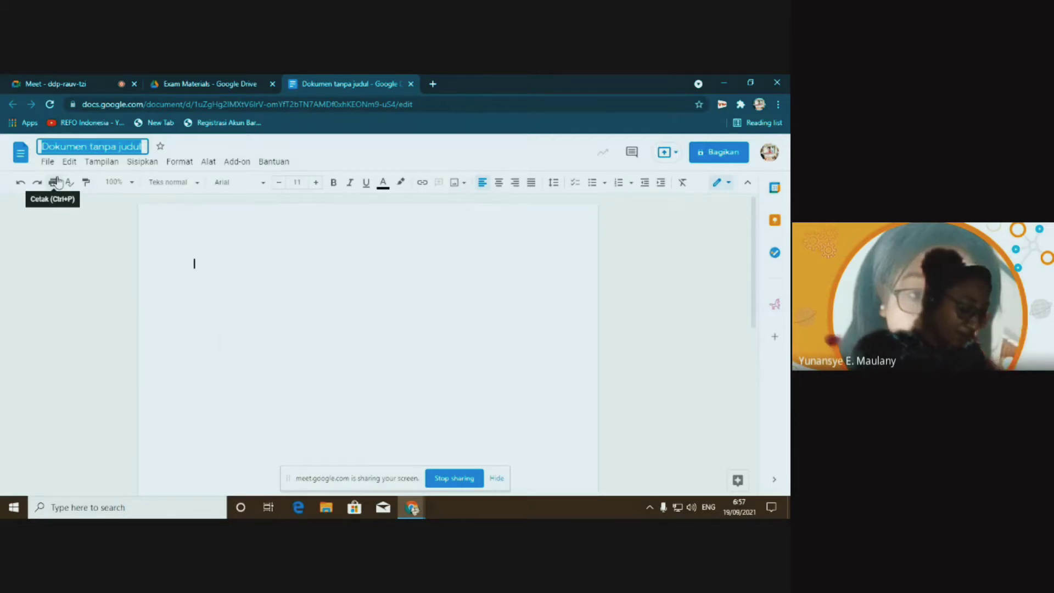
text(Google)
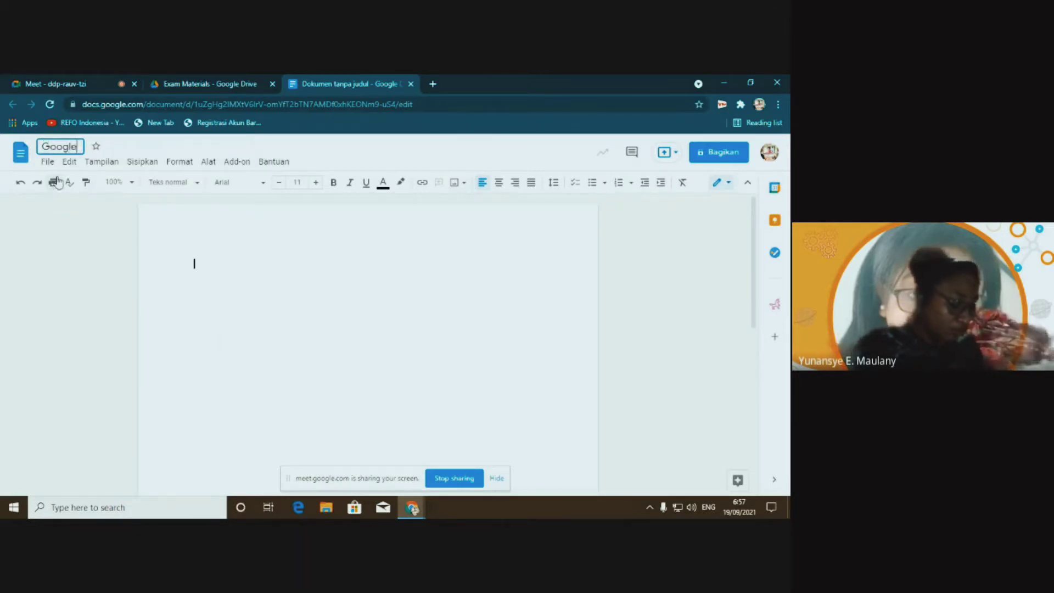
text( Foo)
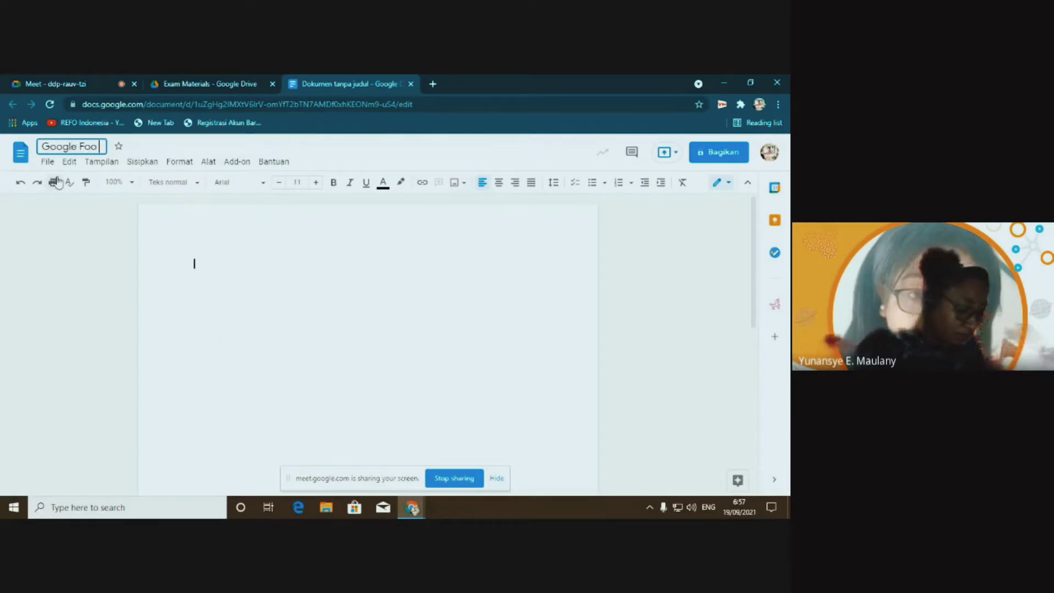
text( & You)
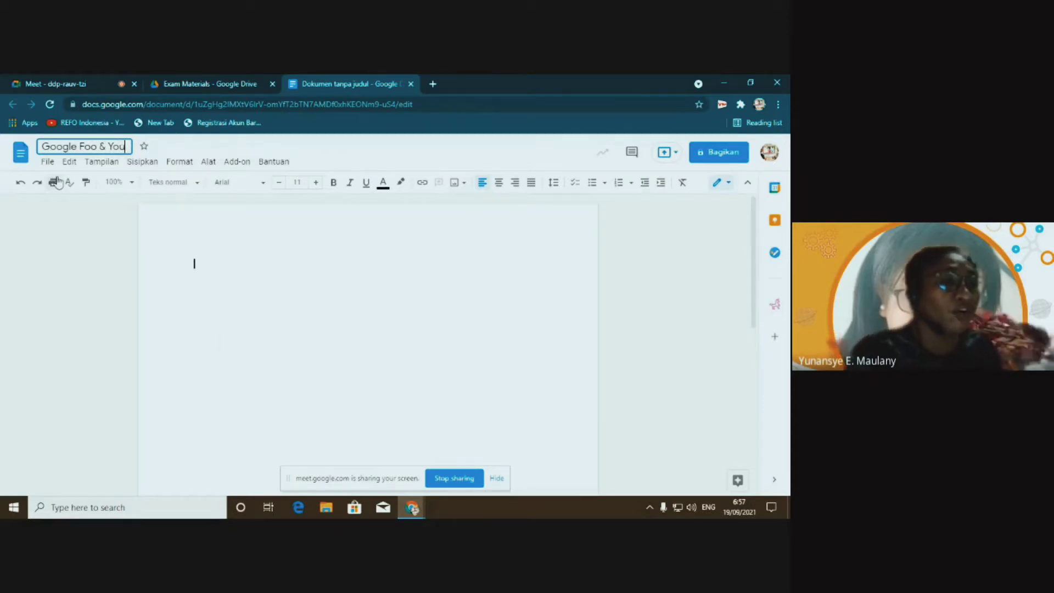
click(186, 228)
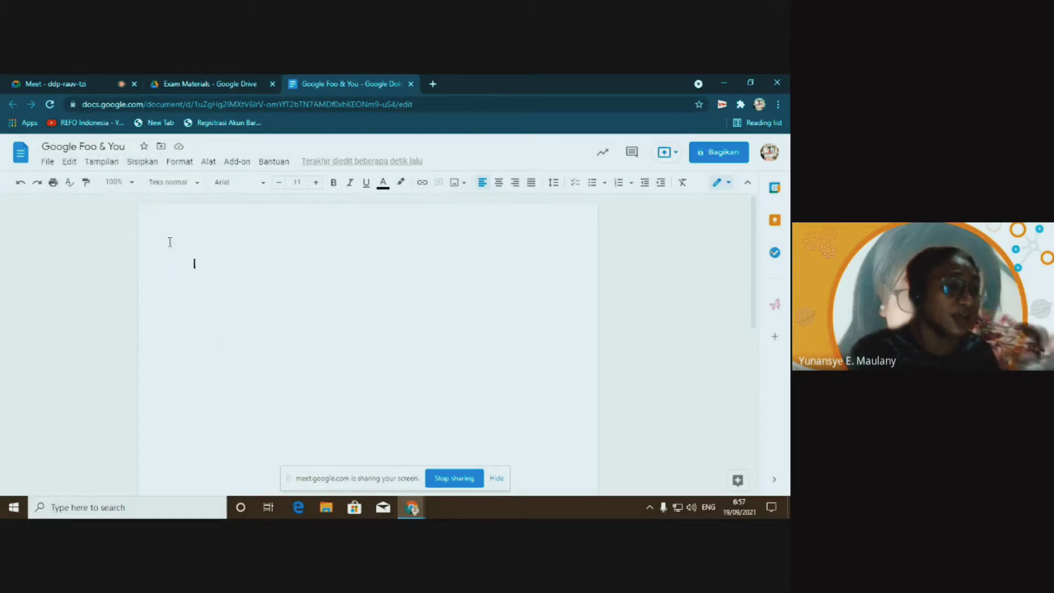
Return to the Drive tab, go to Drive Saya, and open then close the Google apps grid
click(195, 84)
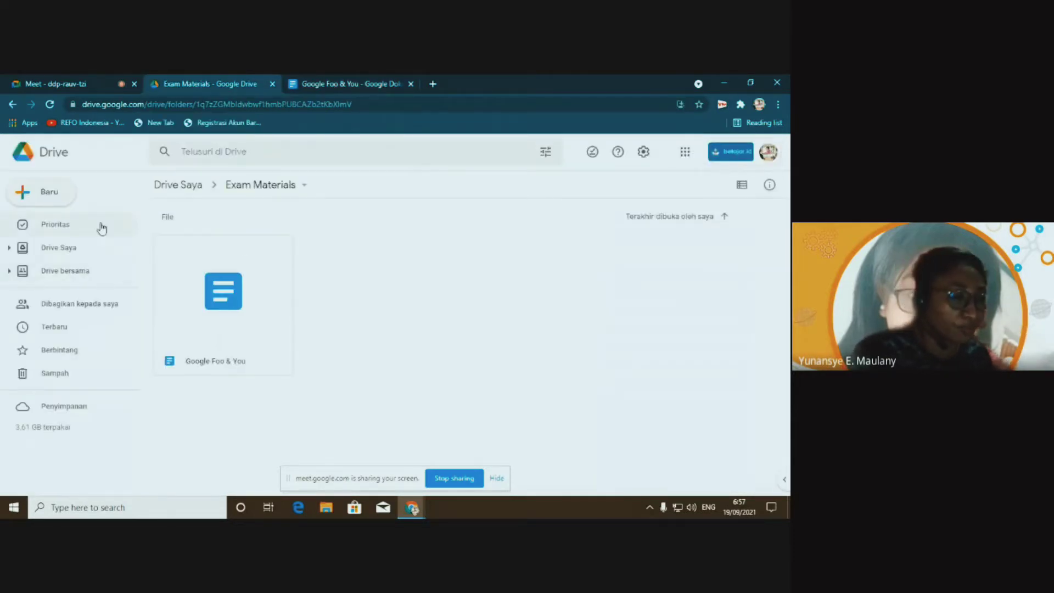
click(54, 249)
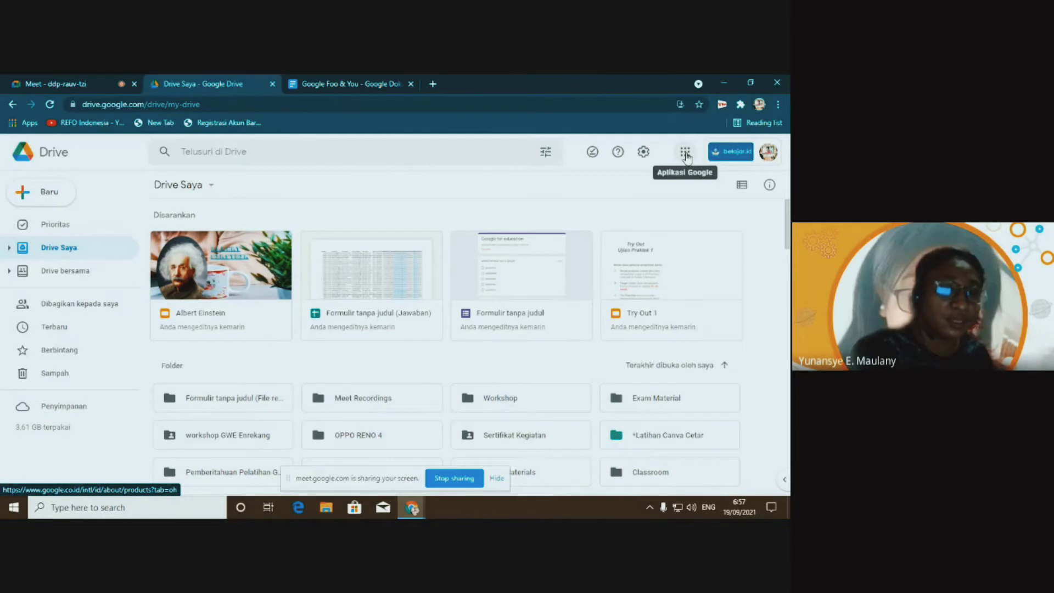
click(685, 153)
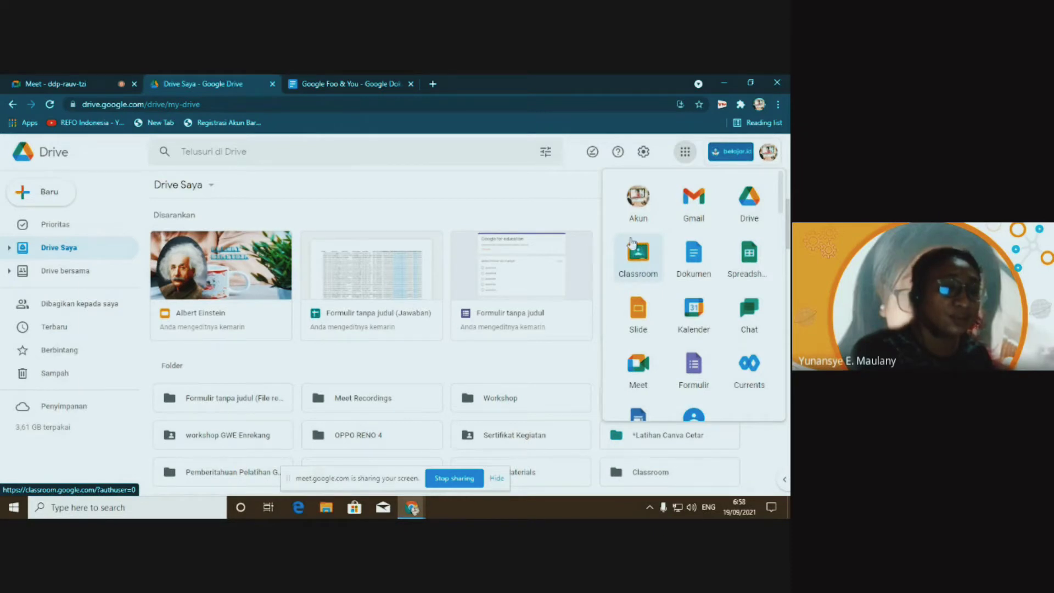
click(443, 149)
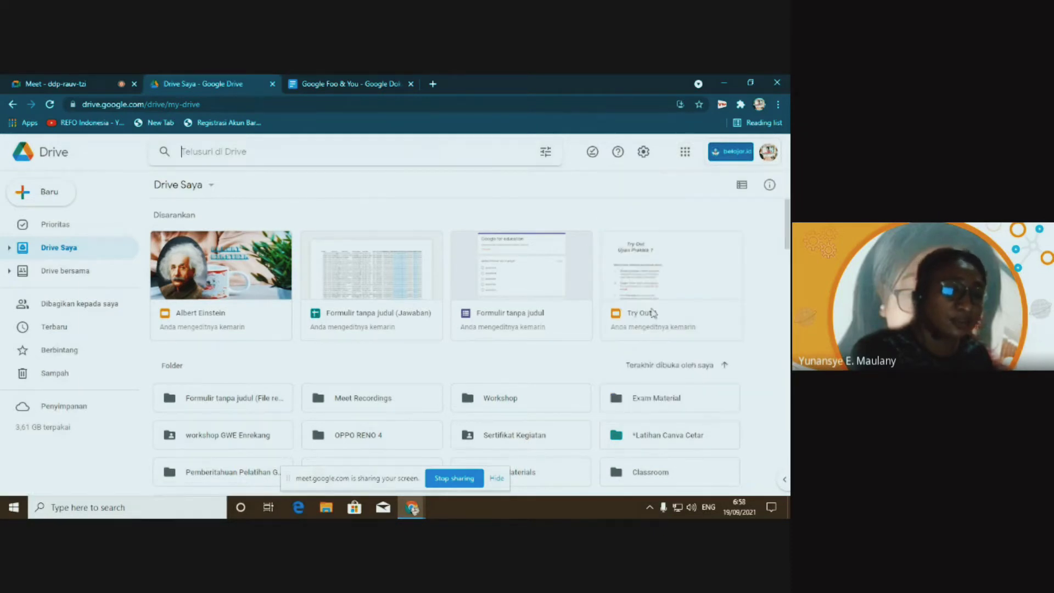
Open the Try Out 1 presentation and go to slide 3's task instructions
double_click(647, 261)
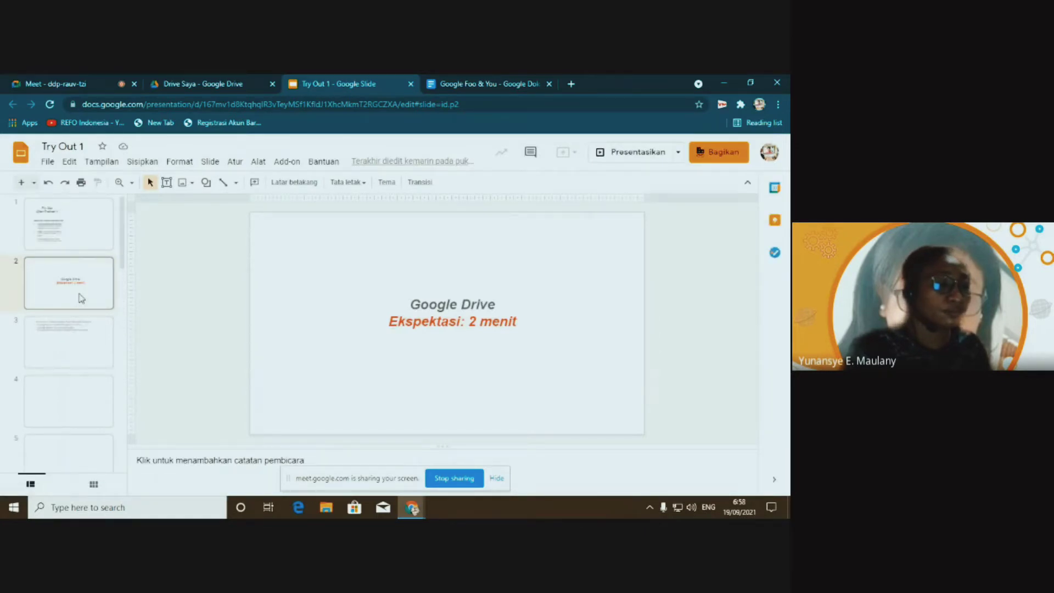
scroll(81, 298, down, 1)
click(66, 274)
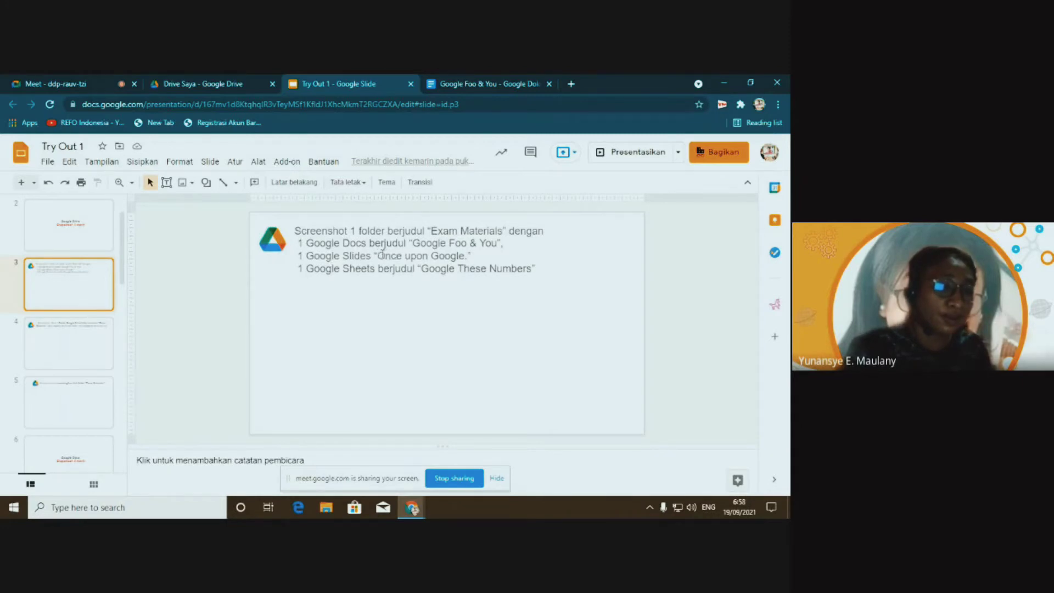
Highlight the required title 'Once upon Google' on slide 3, then return to Drive
click(378, 255)
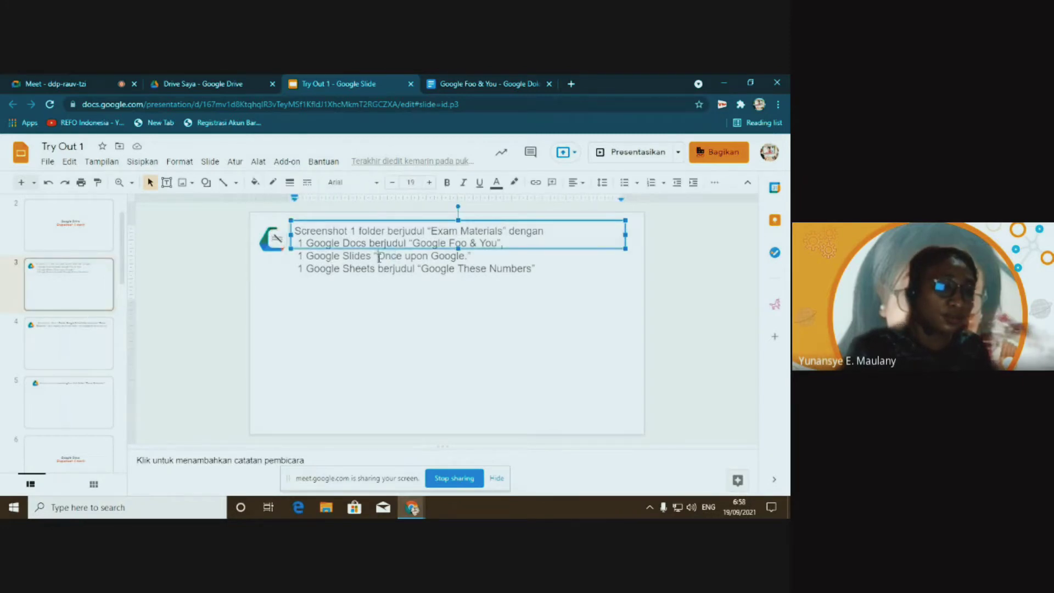
drag(379, 257, 450, 257)
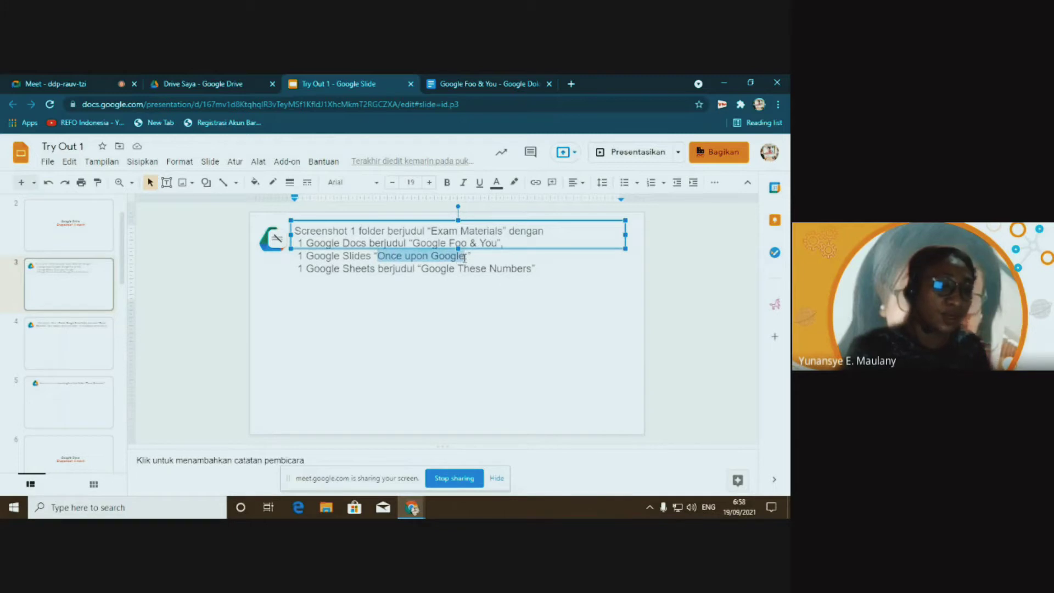
click(389, 327)
click(225, 88)
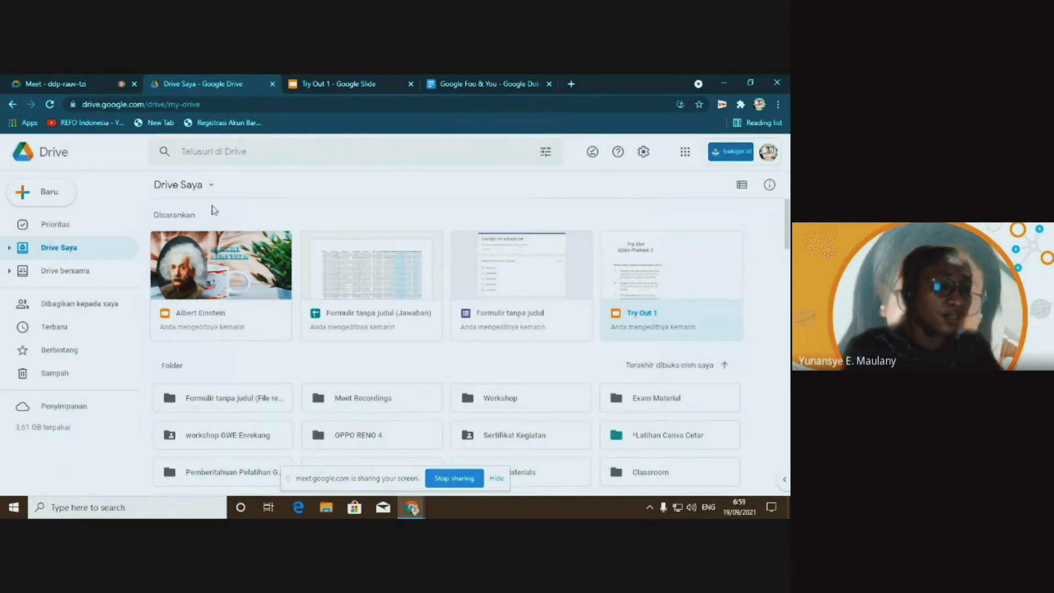
Open the Exam Materials folder, close the Google Foo & You tab, and open the Baru menu
scroll(317, 333, down, 4)
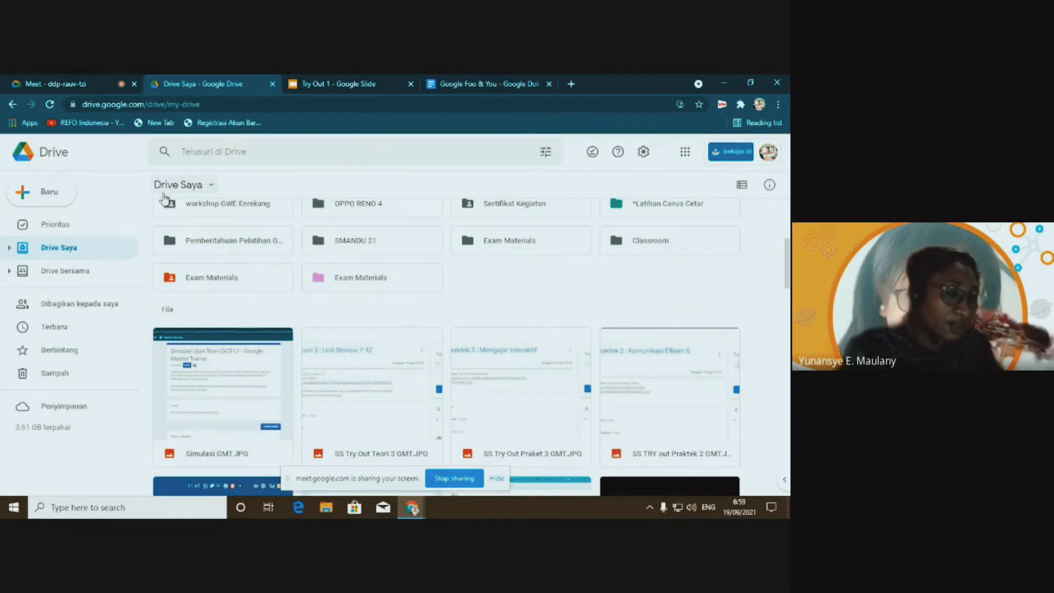
double_click(358, 278)
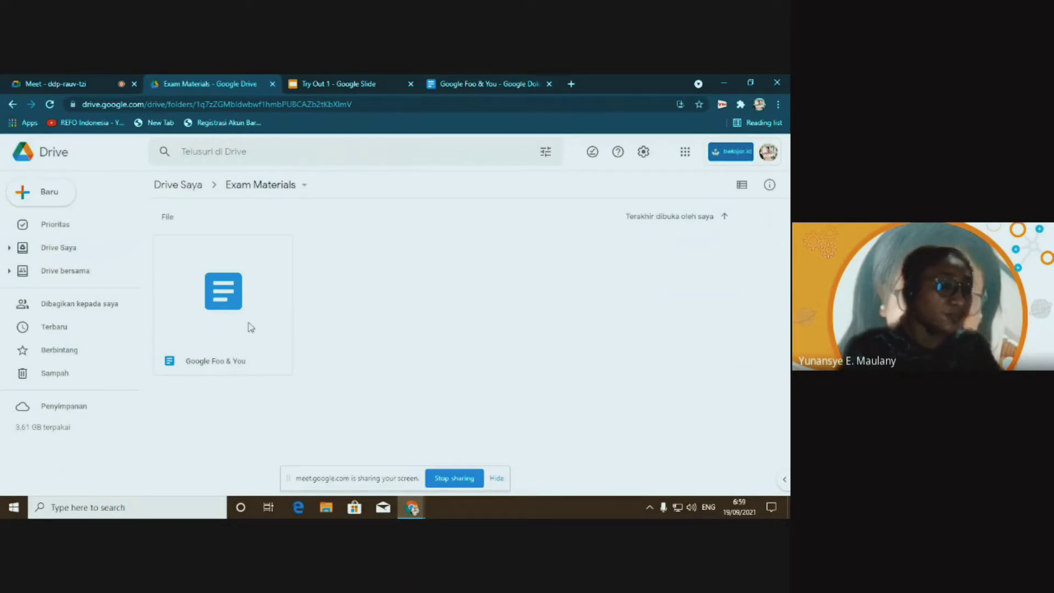
click(548, 84)
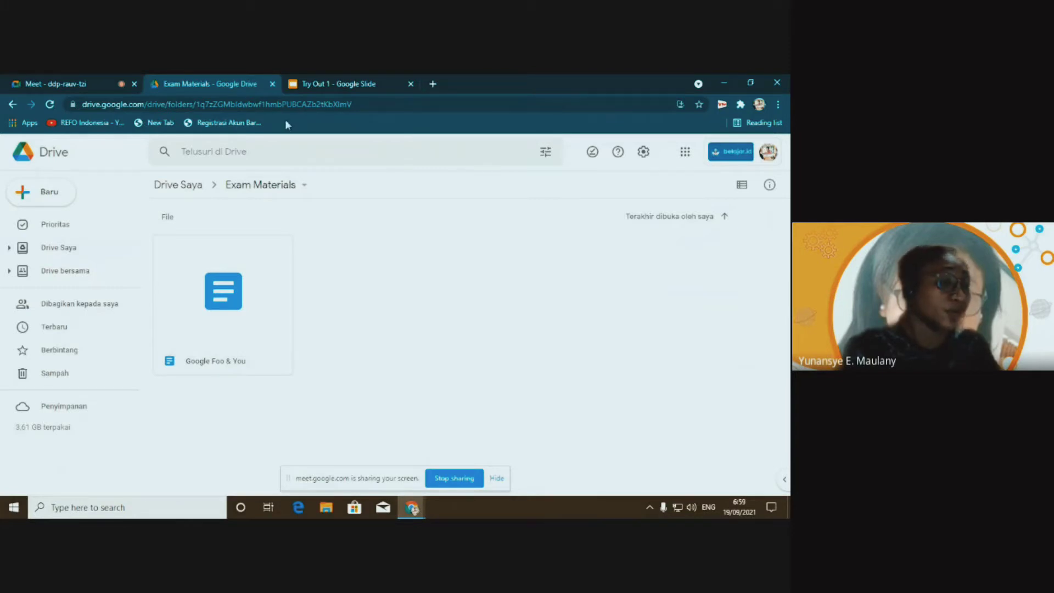
click(47, 201)
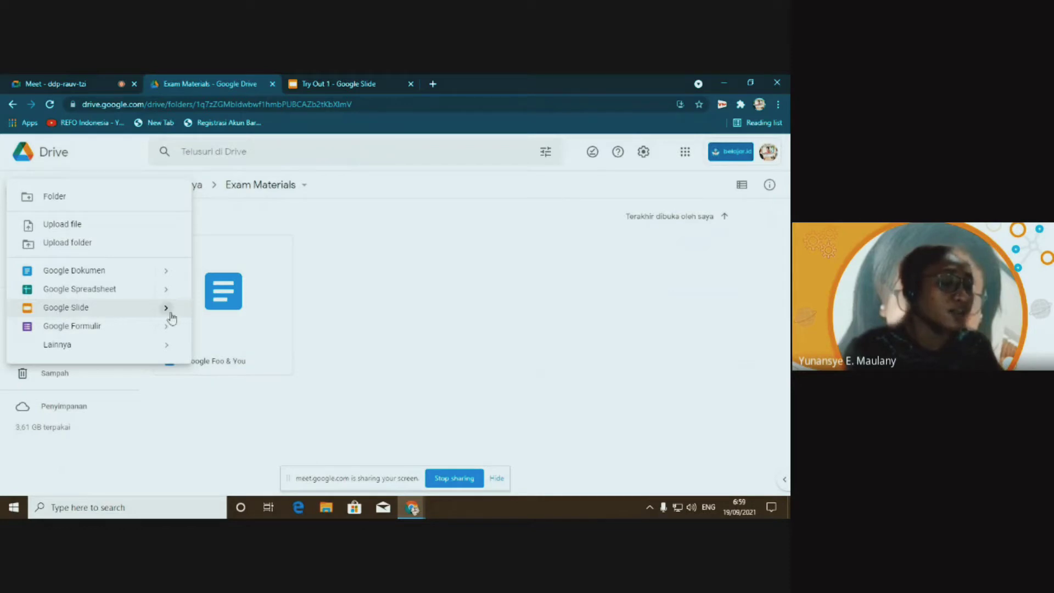
Create a Presentasi kosong titled 'Once upon Google', then switch back to the Drive tab
mouse_move(168, 311)
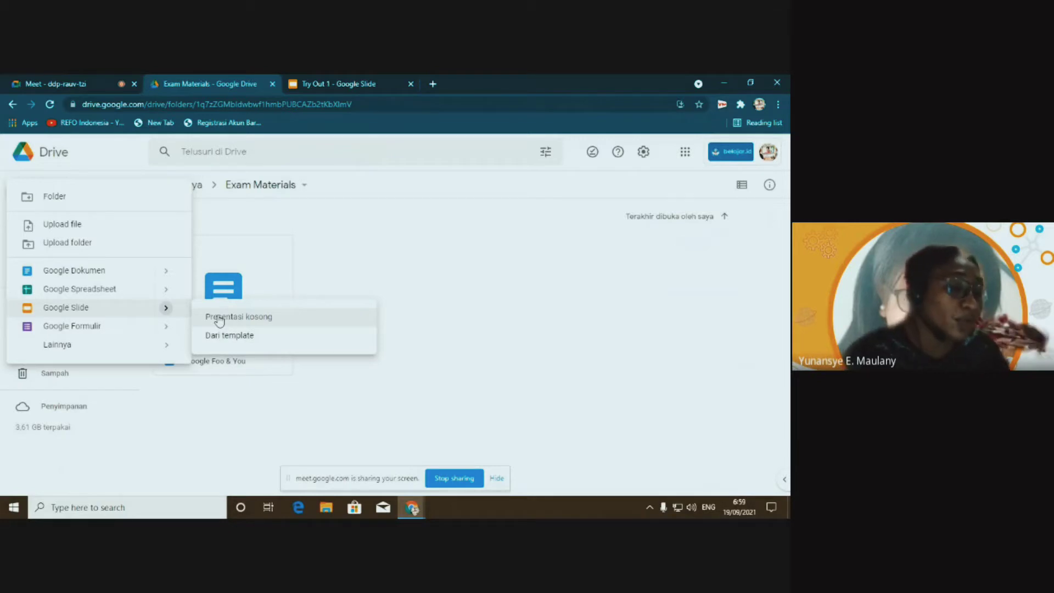
click(220, 319)
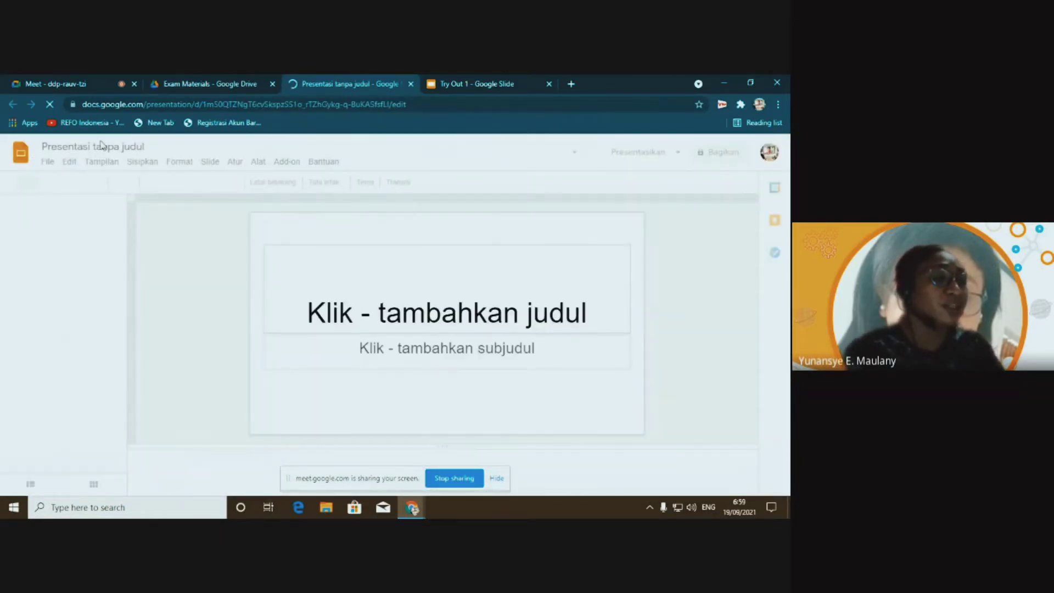
click(62, 147)
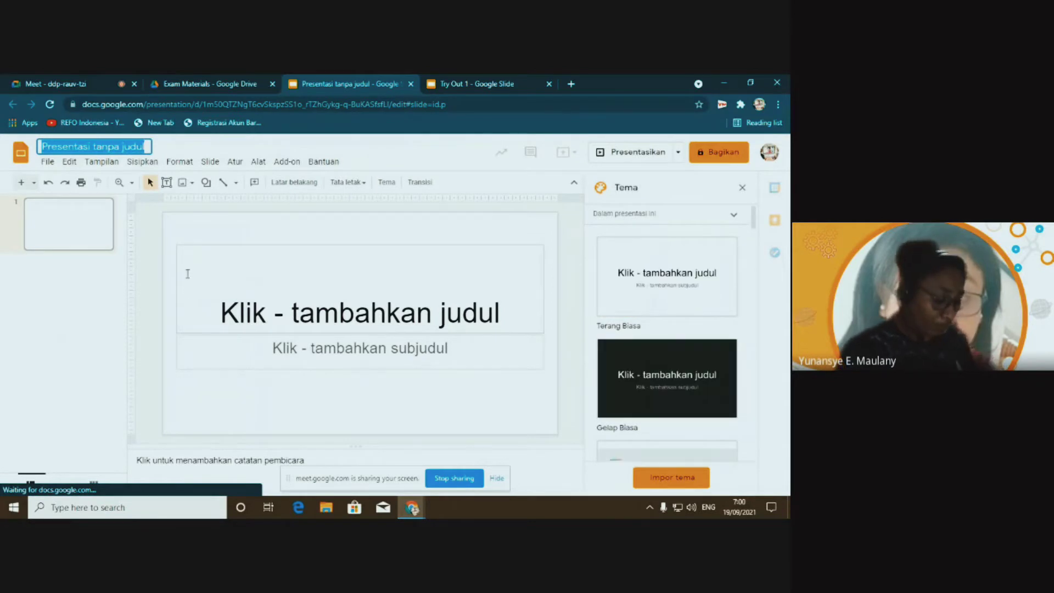
text(Once upon Google)
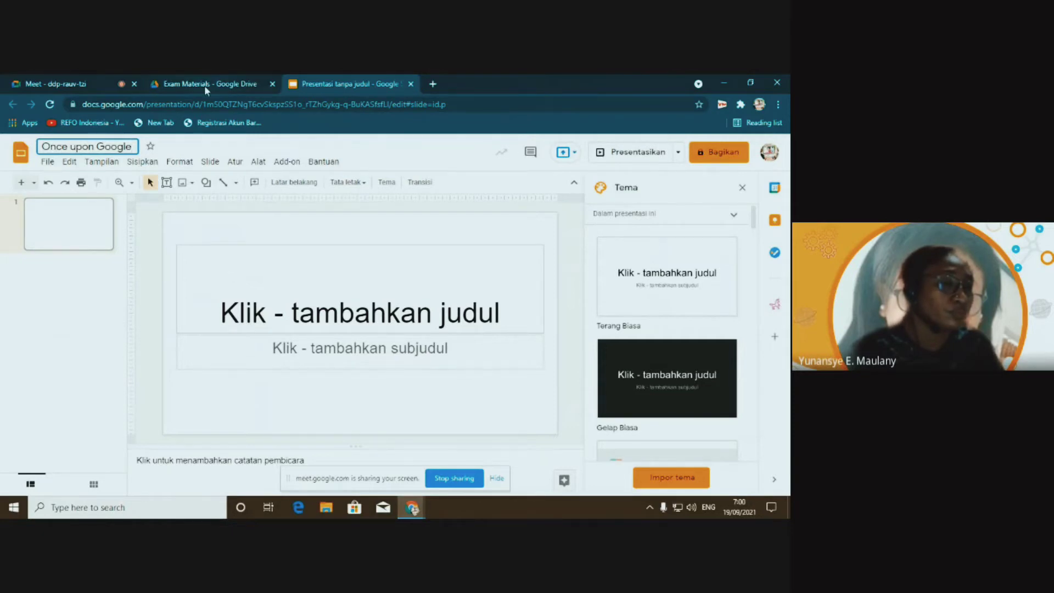
key(ctrl+shift+Tab)
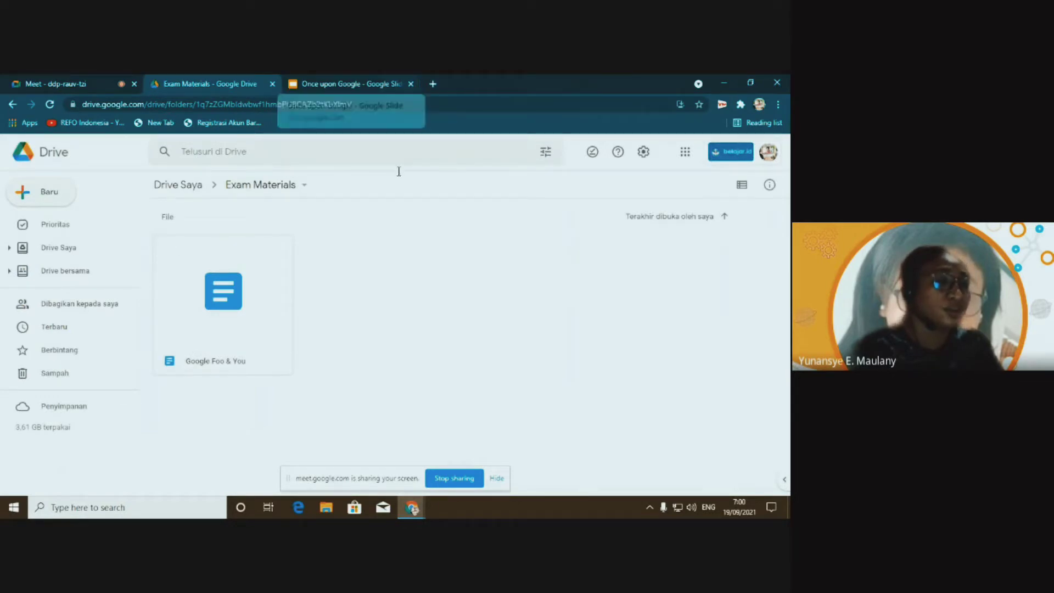
Close the Once upon Google tab and reopen Try Out 1 from Drive Saya
click(412, 84)
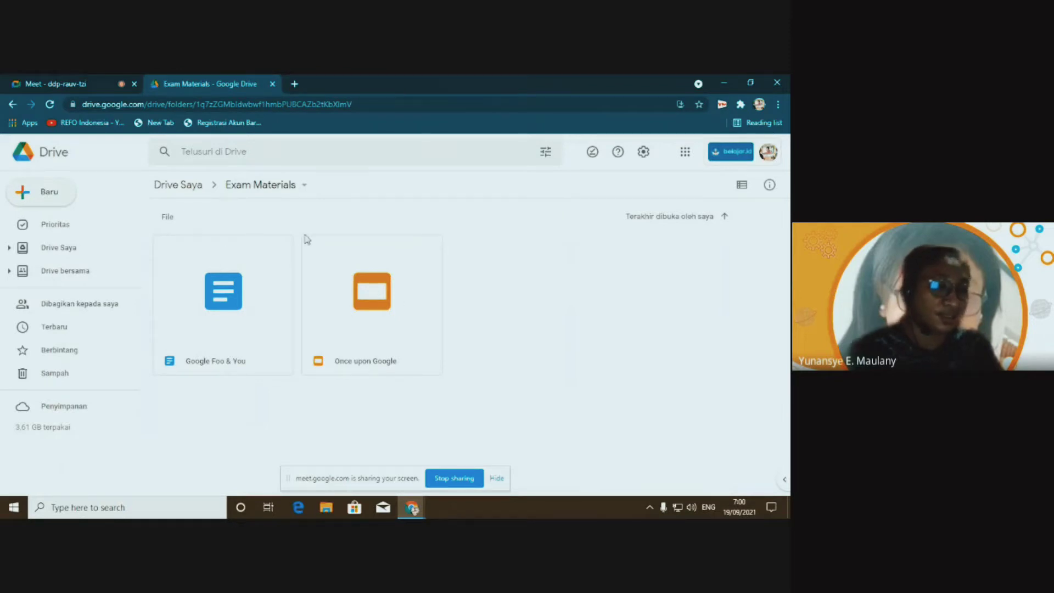
click(52, 248)
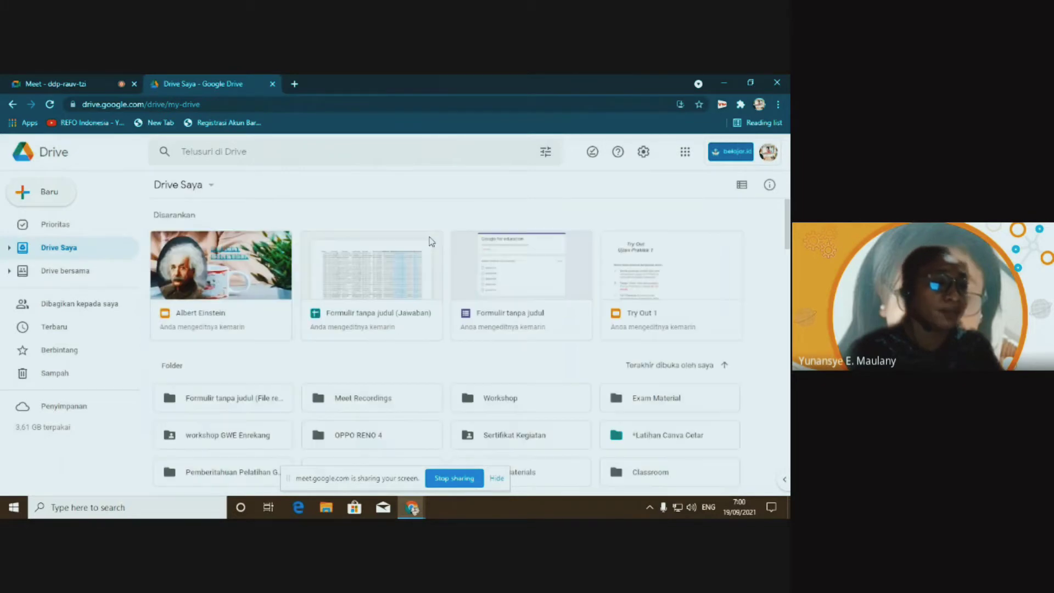
click(635, 271)
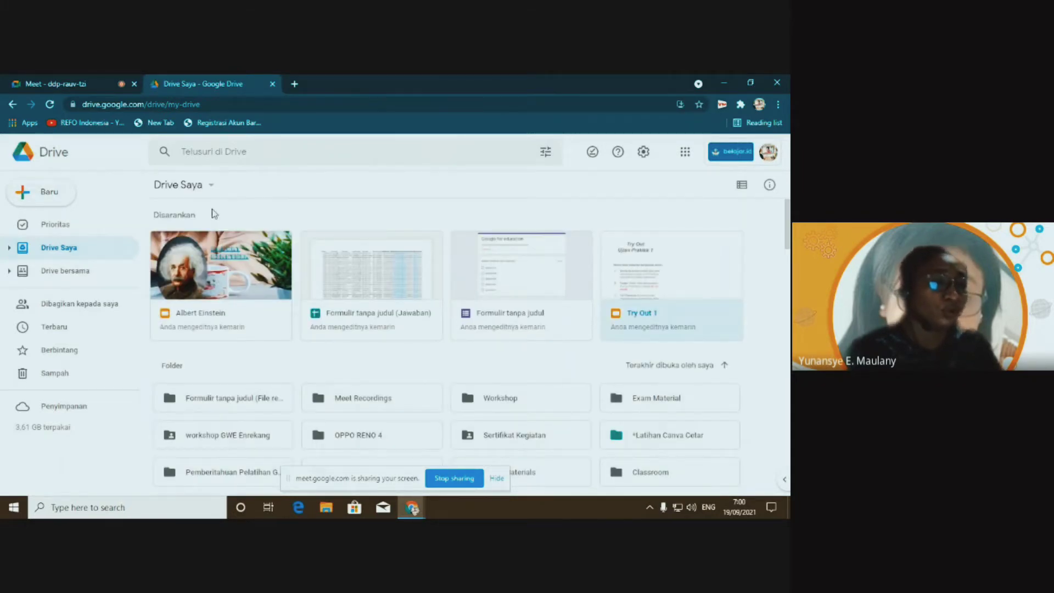
double_click(646, 283)
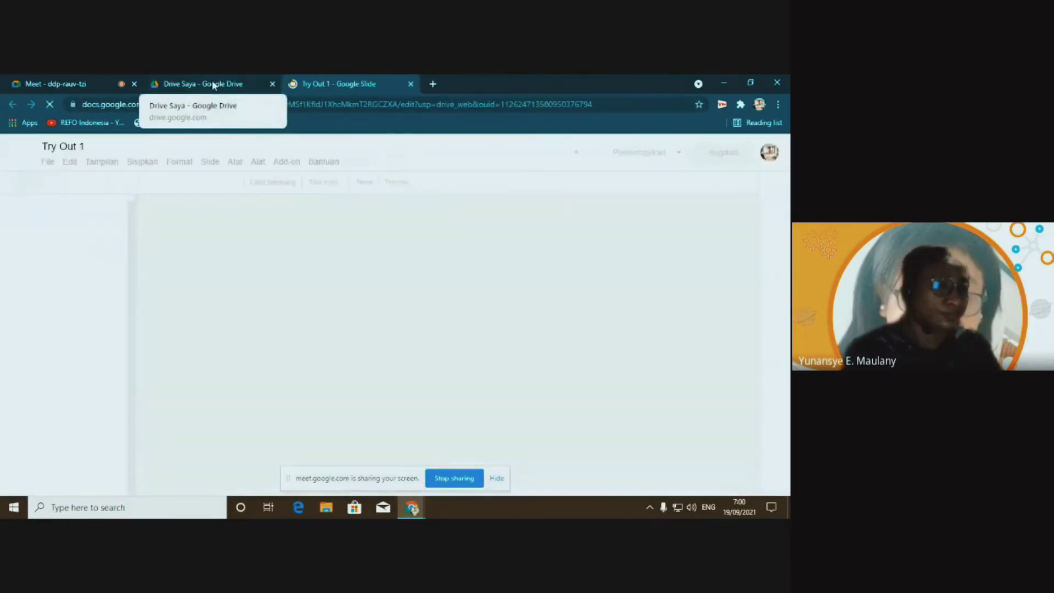
Read the next file name 'Google These Numbers' on Try Out 1's slide 3, then return to Drive Saya
click(214, 85)
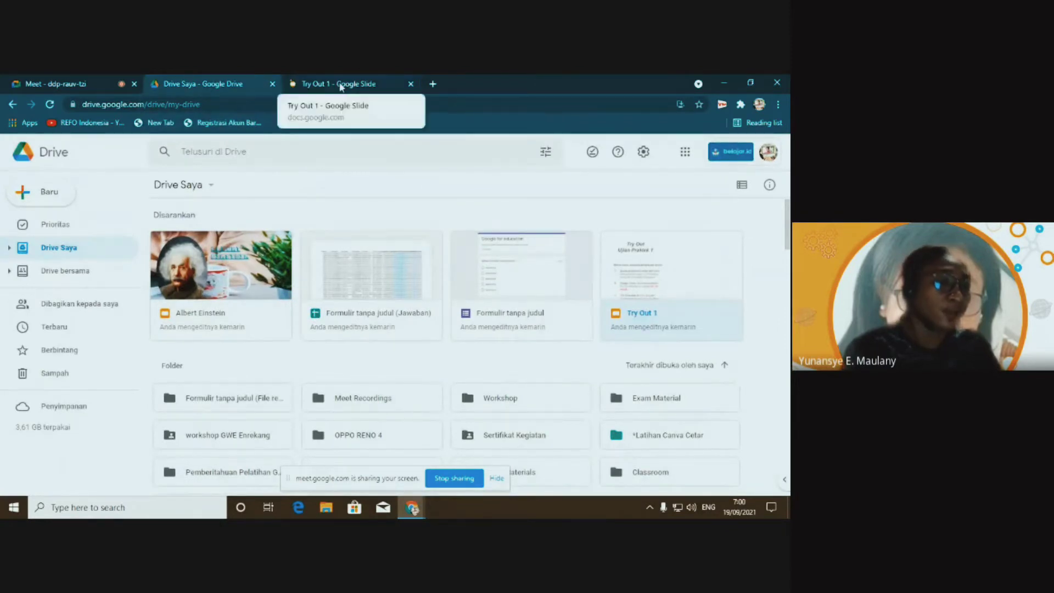
click(342, 87)
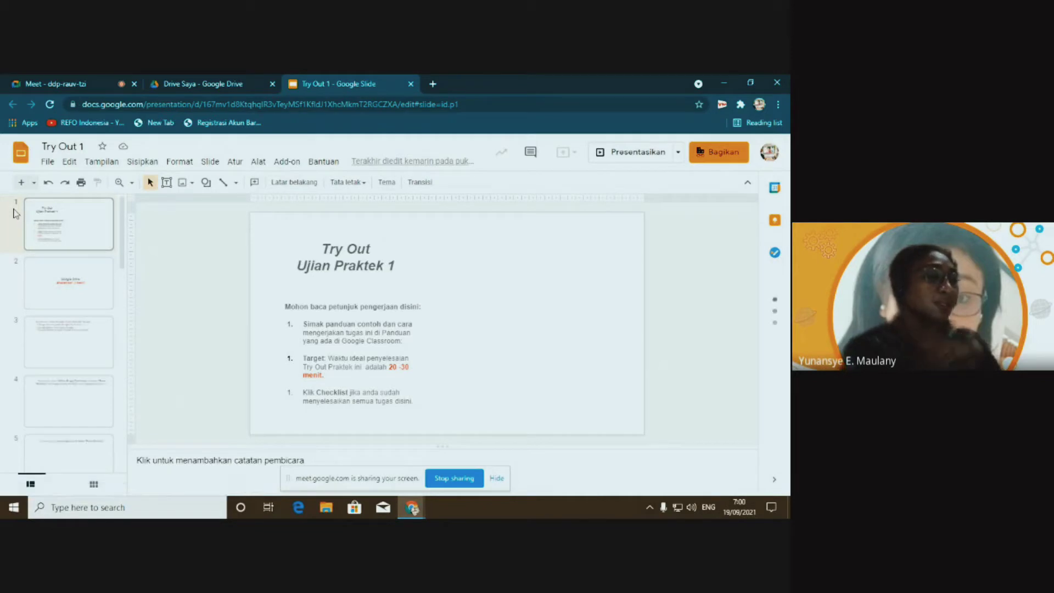
click(32, 353)
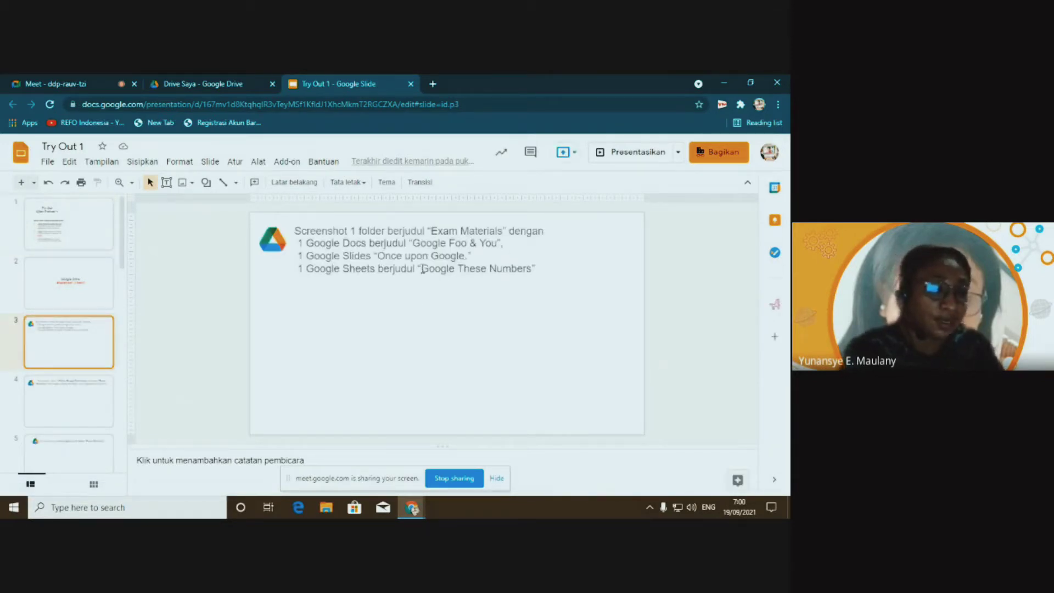
drag(428, 269, 532, 274)
key(ctrl+c)
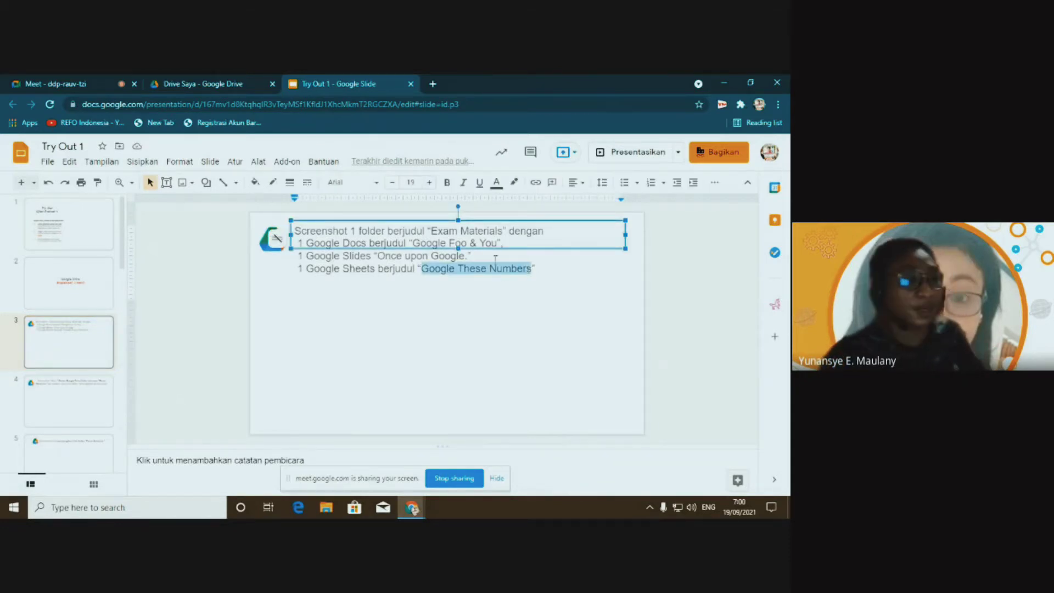
click(159, 85)
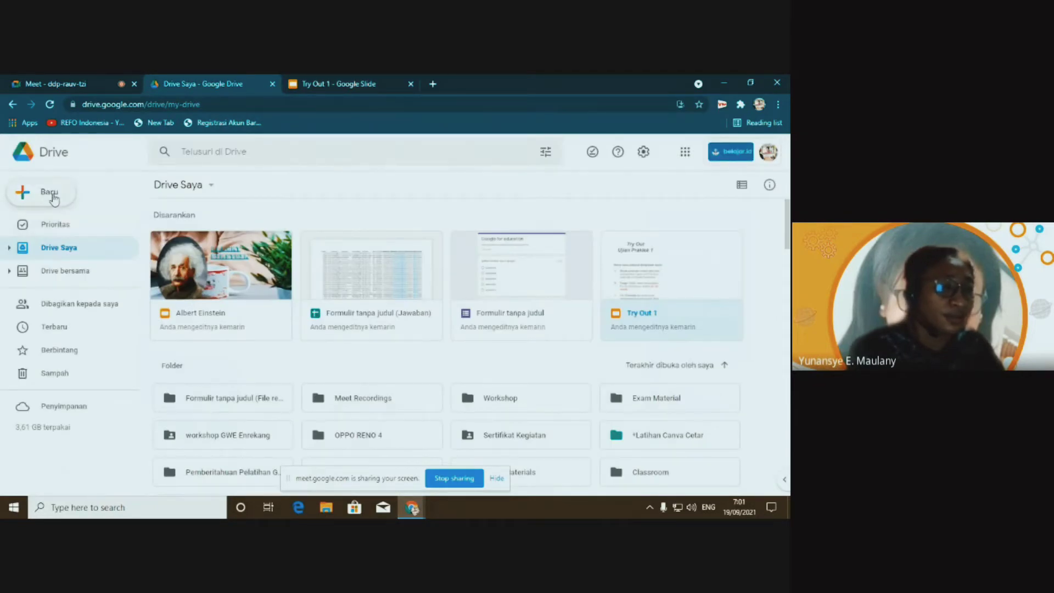
Scroll My Drive down to Folders and open the pink Exam Materials folder
click(50, 194)
click(320, 361)
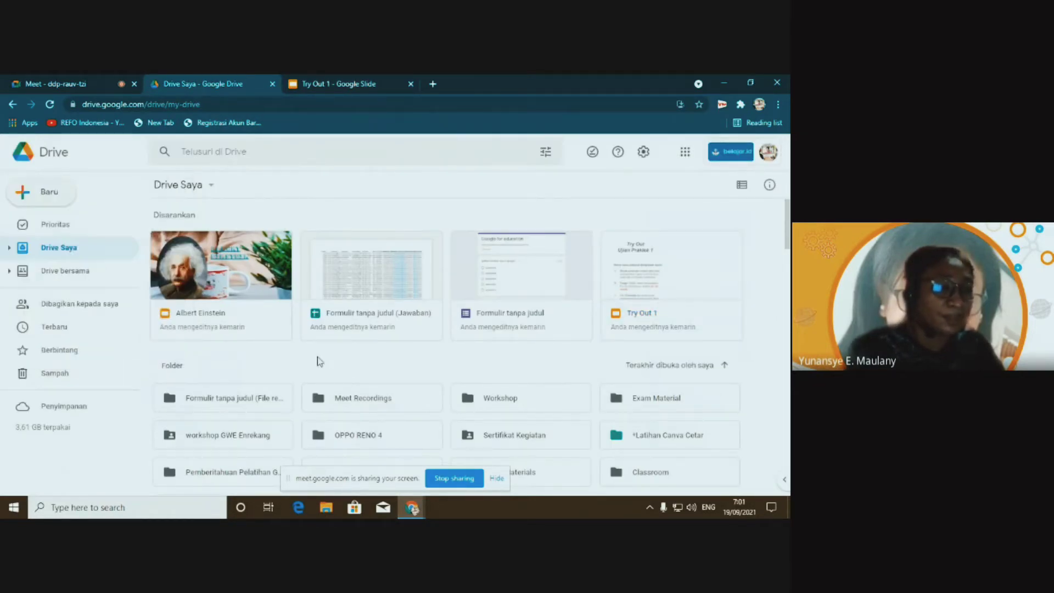
click(211, 187)
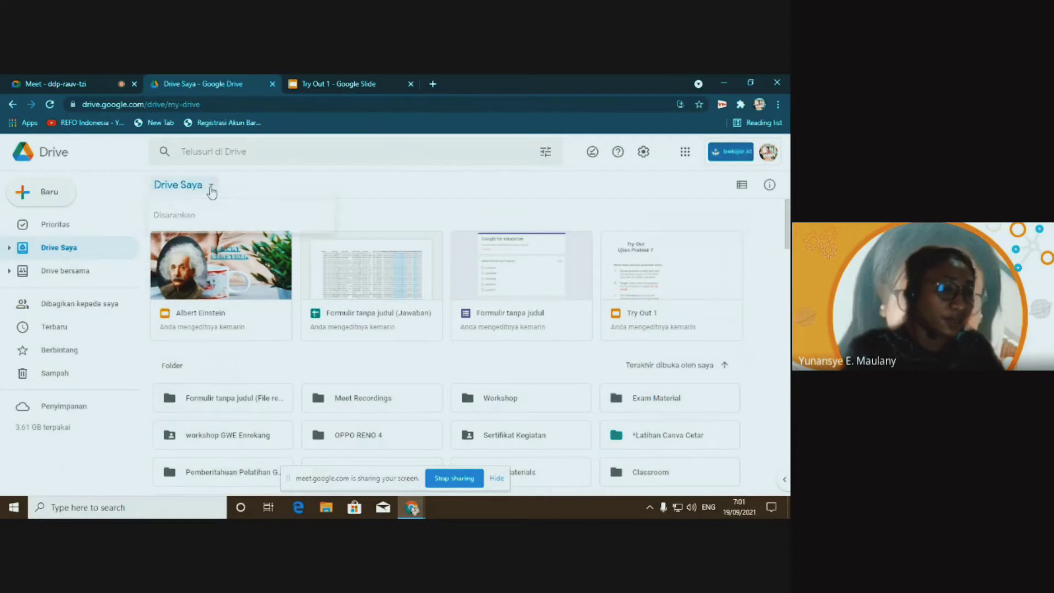
click(365, 182)
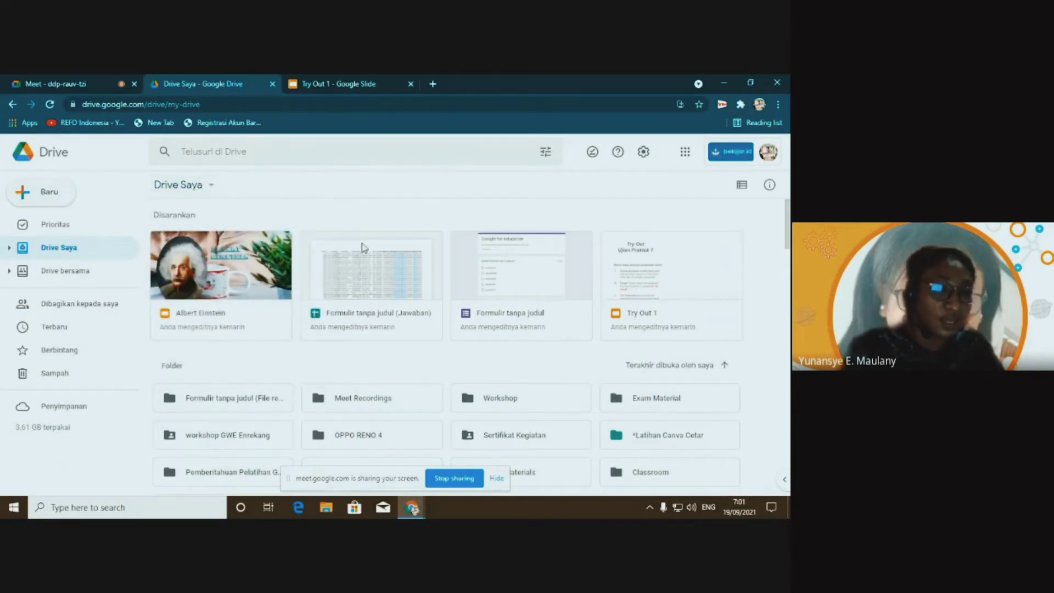
scroll(363, 357, down, 2)
scroll(363, 363, down, 2)
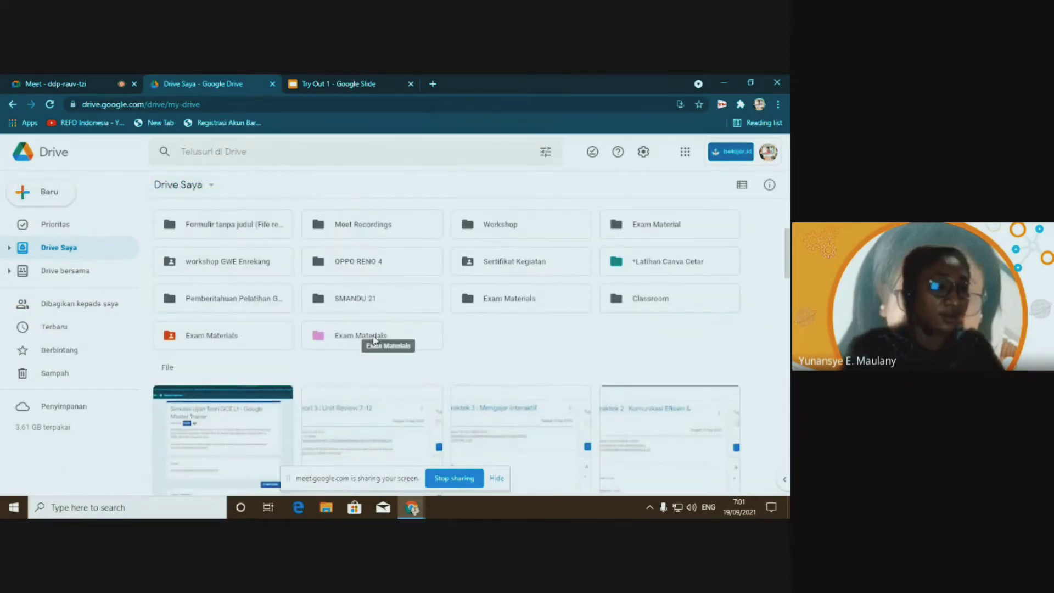
click(375, 339)
double_click(375, 339)
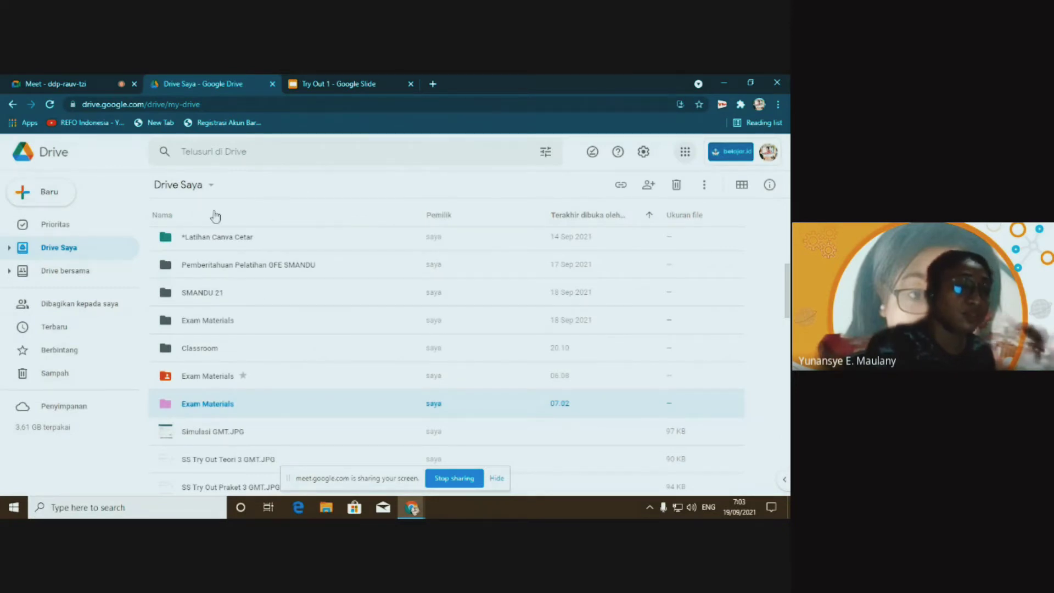
Switch the file listing back to grid view and reopen the Exam Materials folder
click(742, 185)
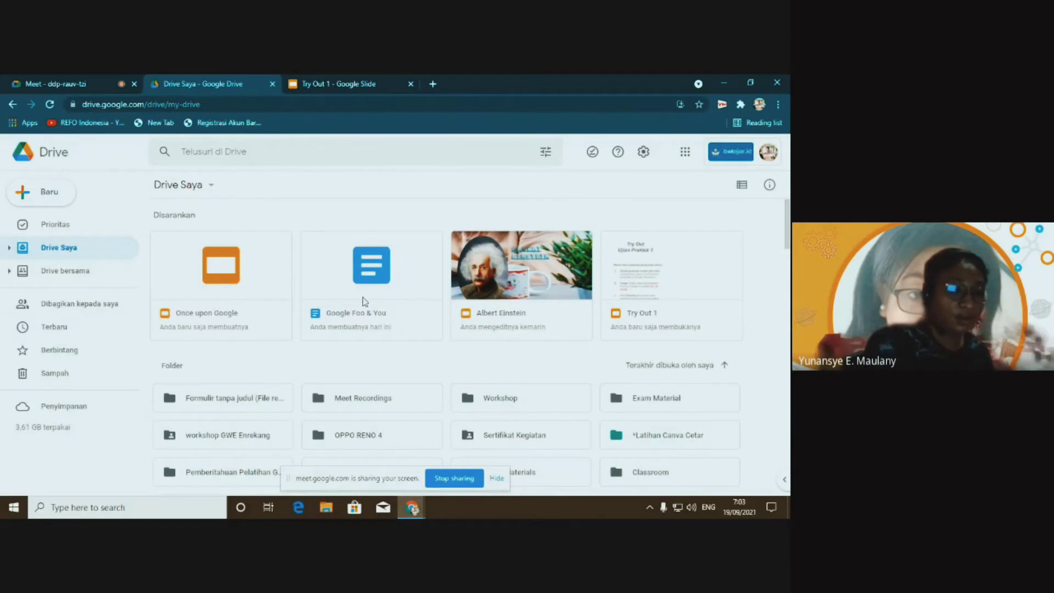
scroll(379, 314, down, 2)
scroll(379, 313, down, 2)
double_click(354, 334)
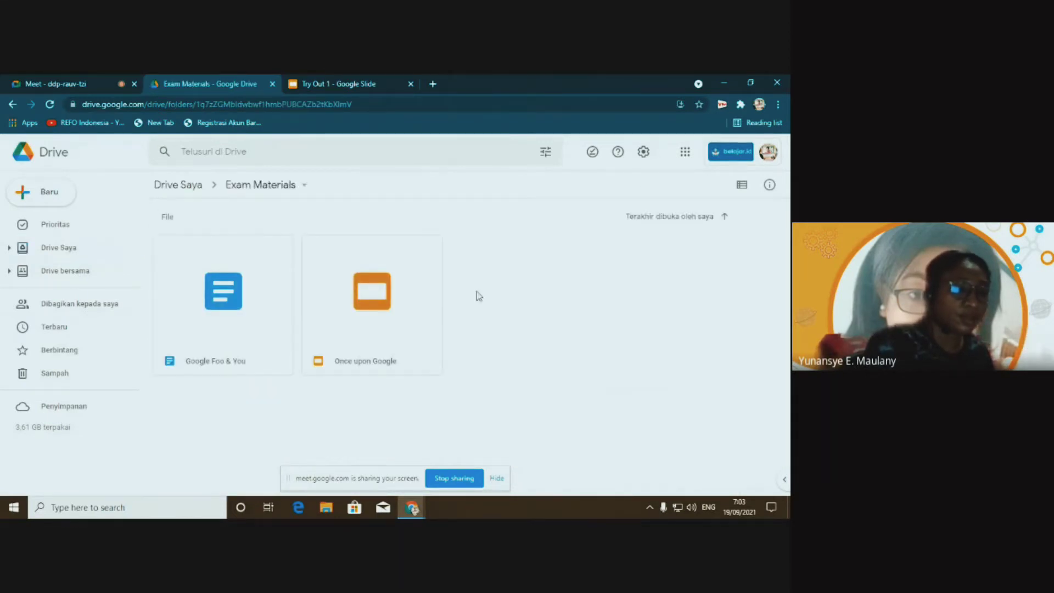
Create a blank Google spreadsheet in Exam Materials from the New menu
click(44, 192)
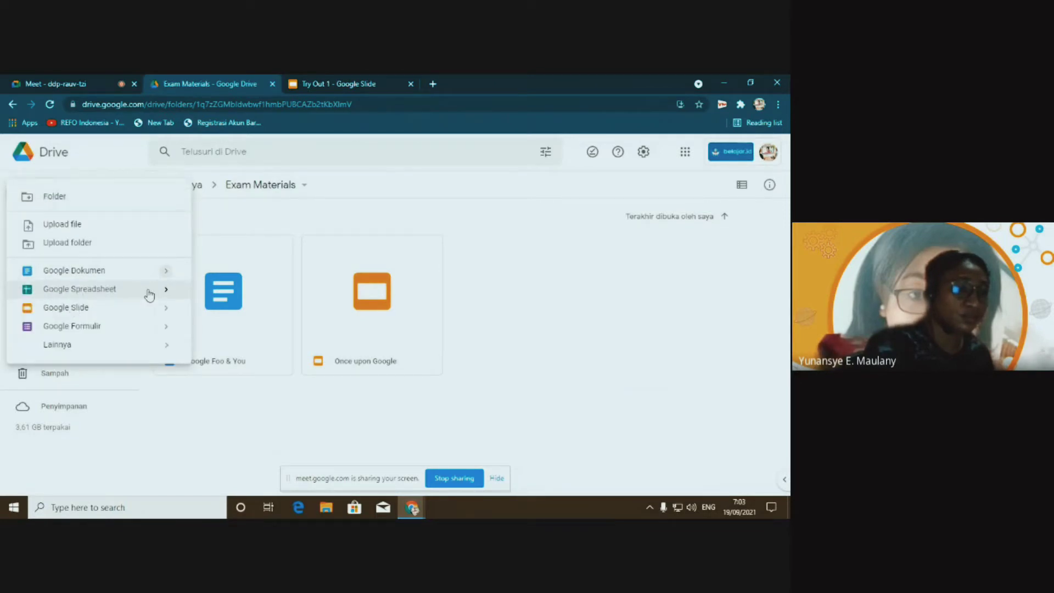
mouse_move(168, 295)
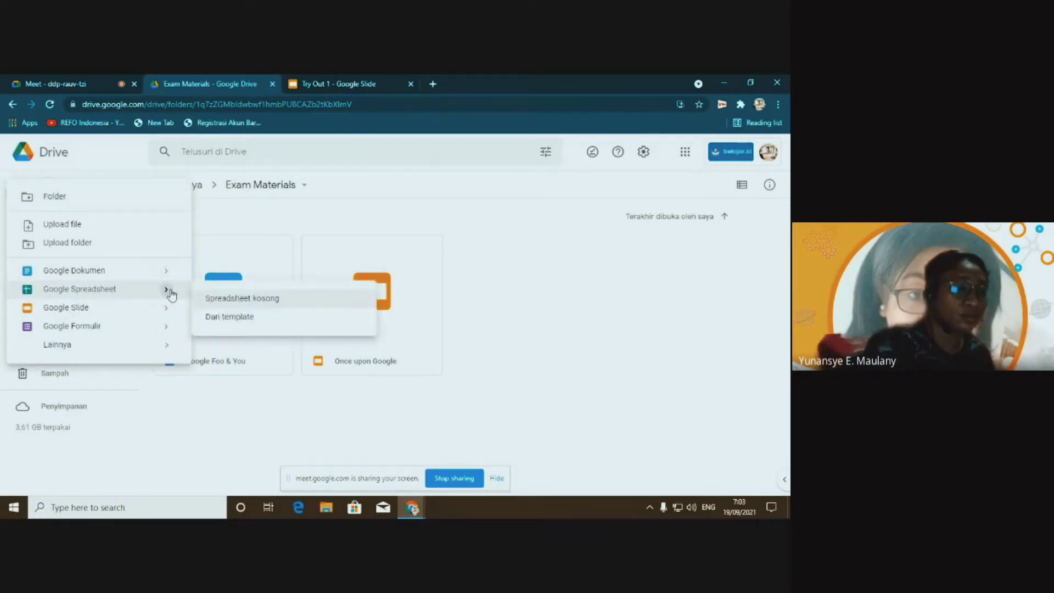
click(251, 298)
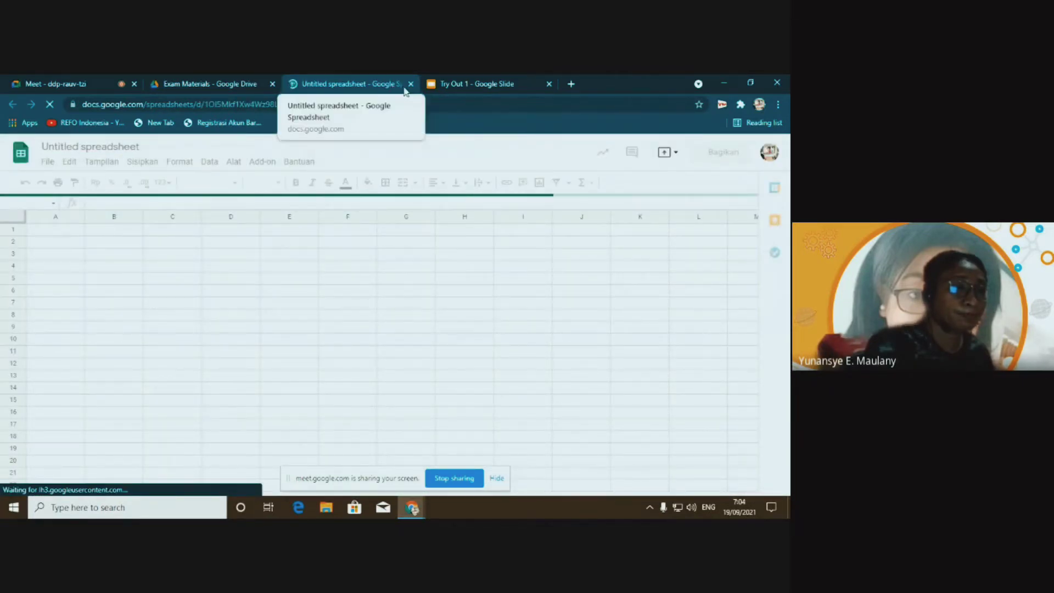
Rename the untitled spreadsheet to 'Google These Numbers' and return to the Exam Materials Drive tab
click(211, 85)
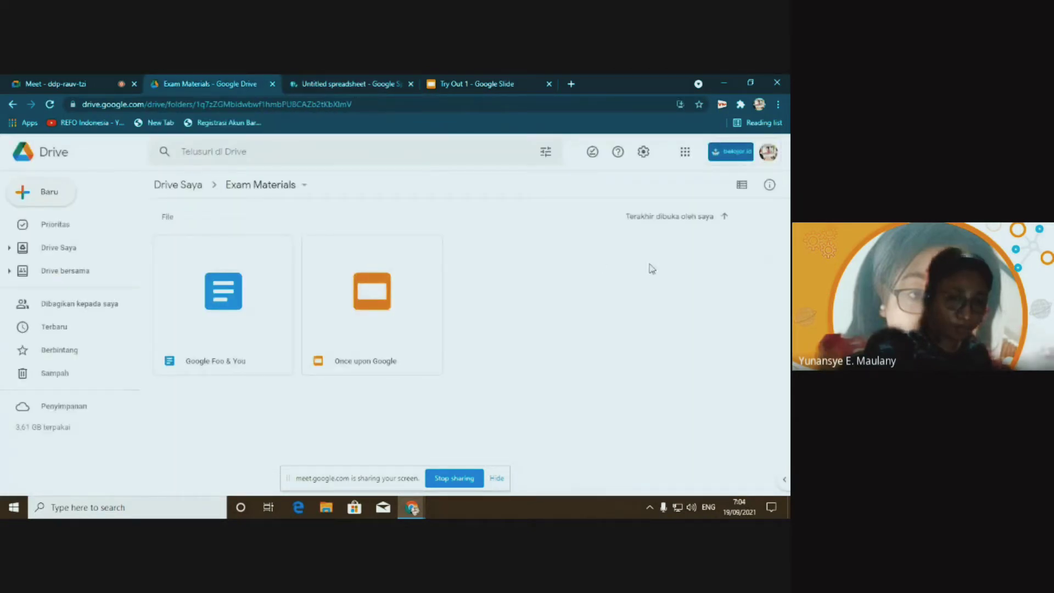
key(ctrl+Tab)
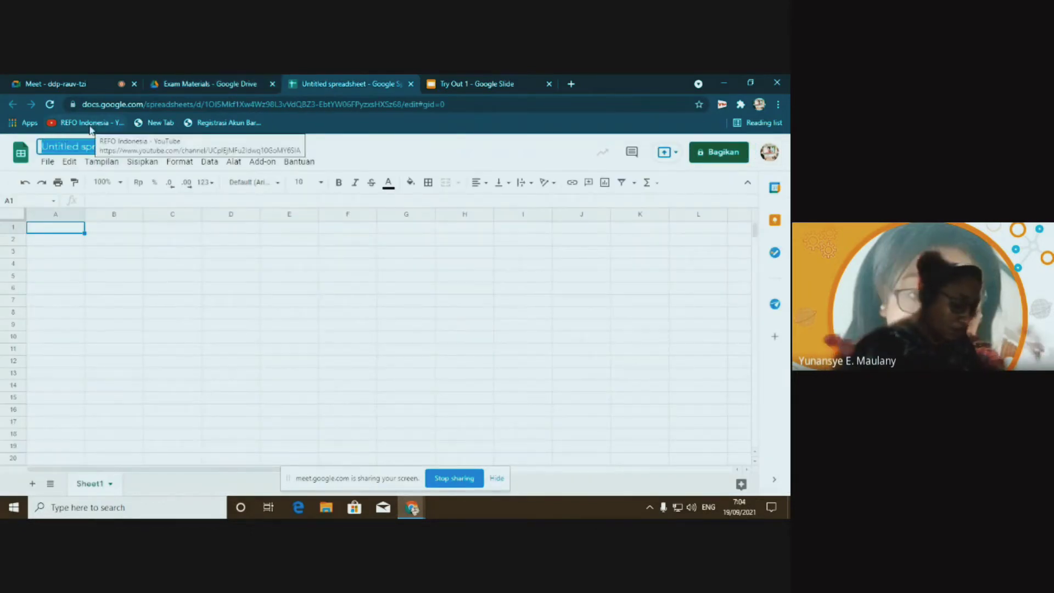
key(ctrl+v)
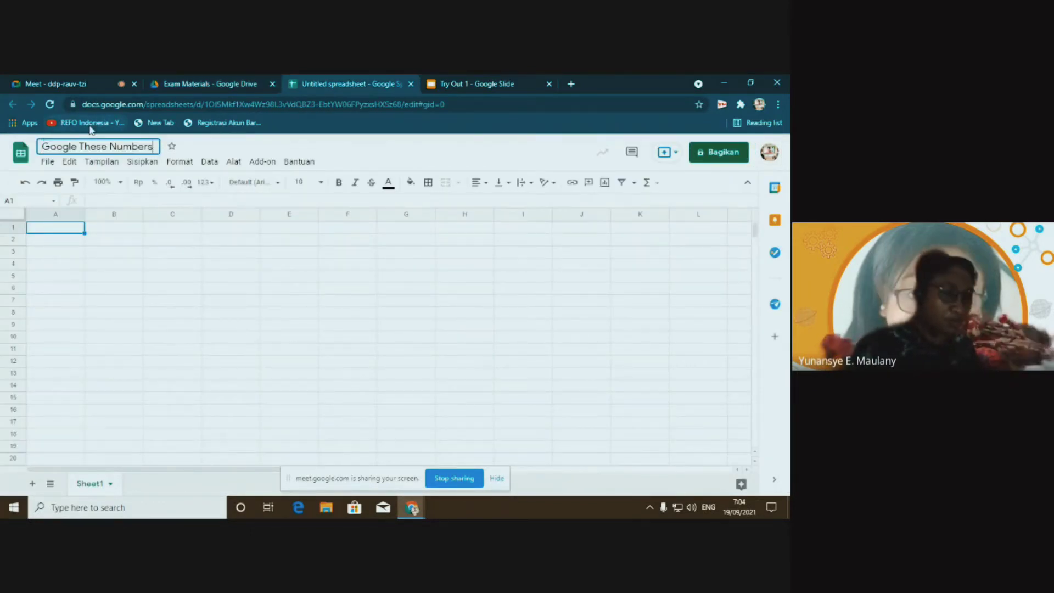
click(291, 244)
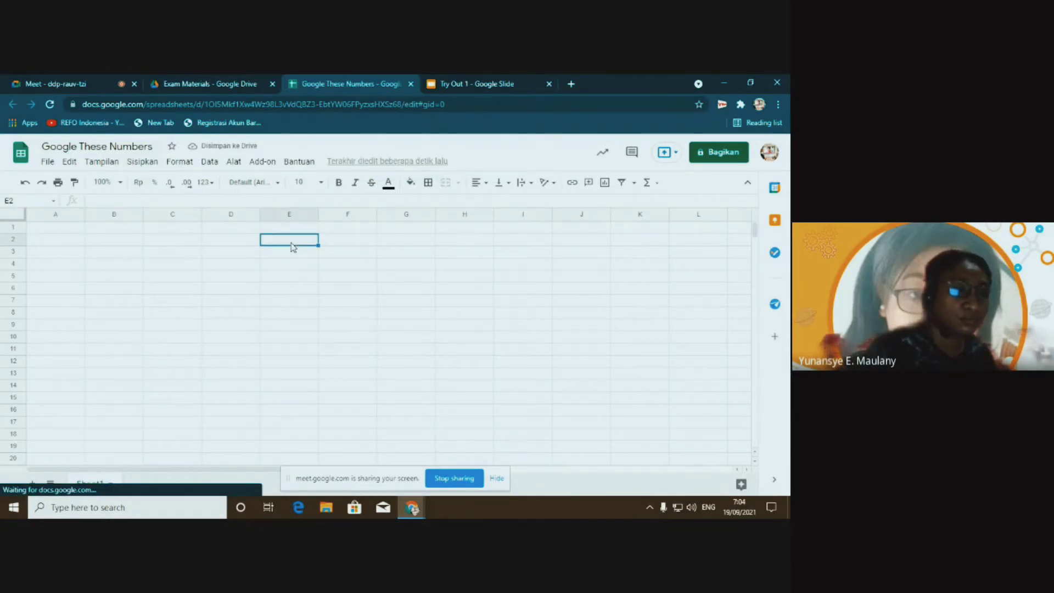
click(199, 83)
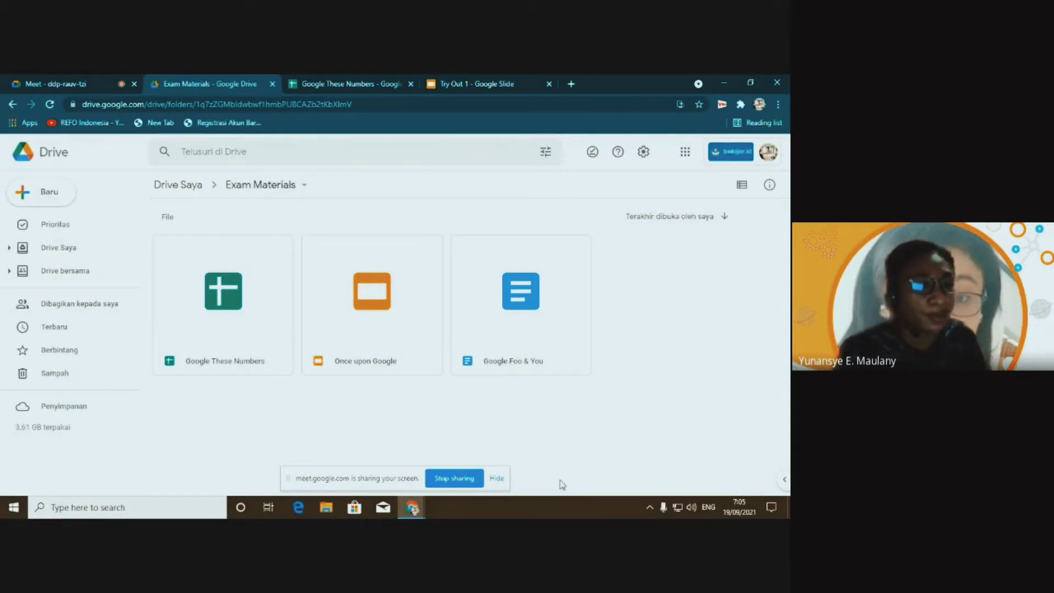
Paste the Exam Materials screenshot onto slide 3, shrink it and move it below the text
click(468, 85)
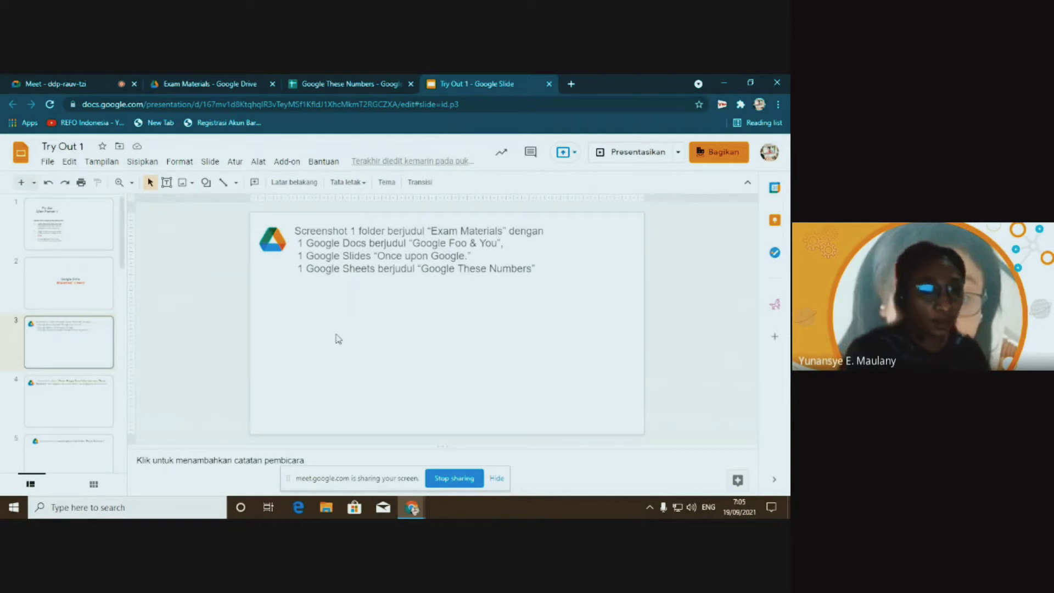
key(ctrl+v)
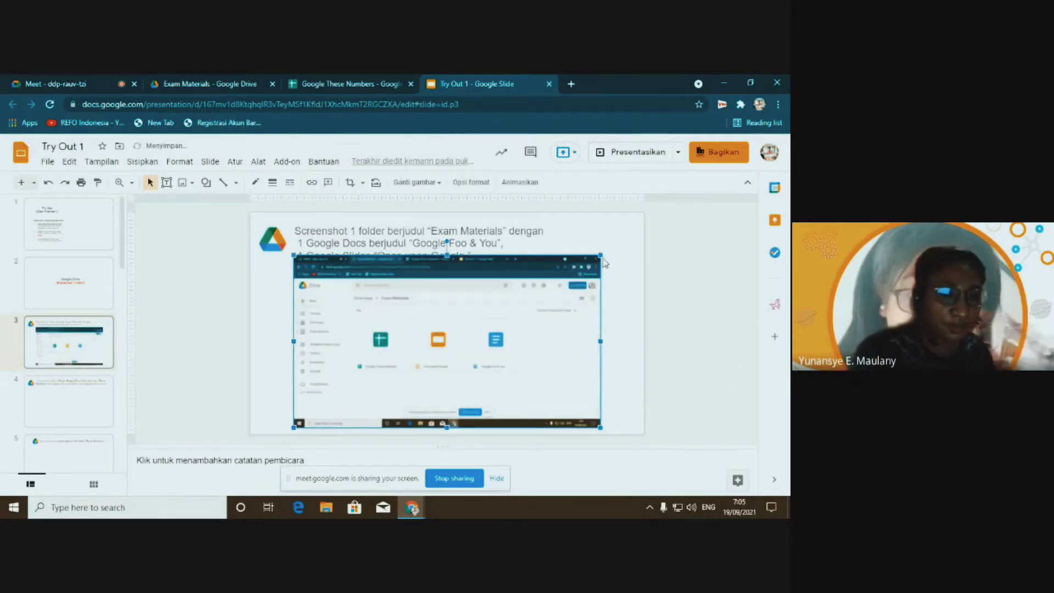
drag(602, 258, 573, 296)
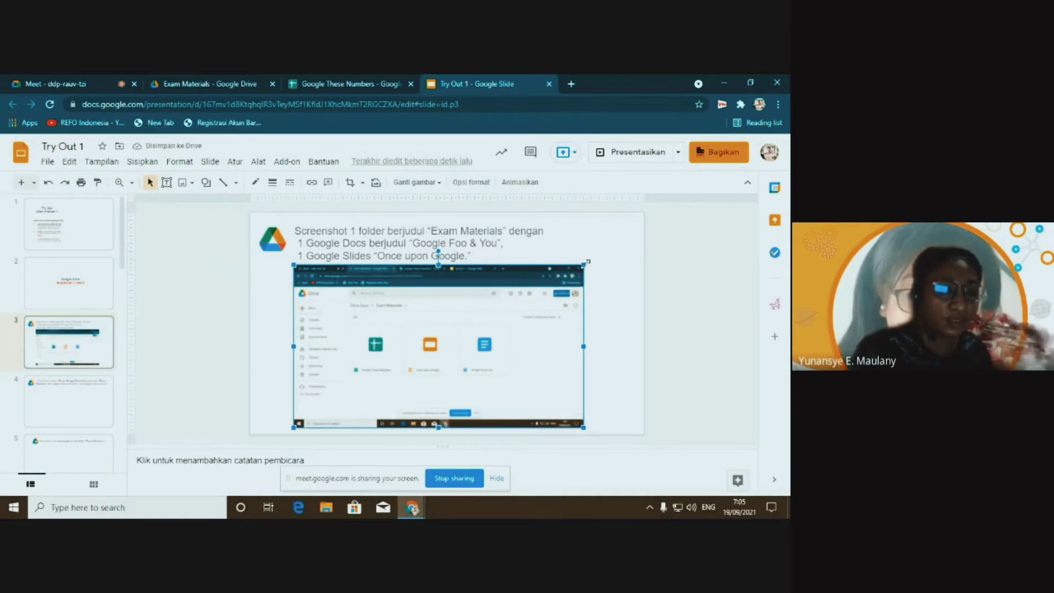
drag(588, 262, 572, 271)
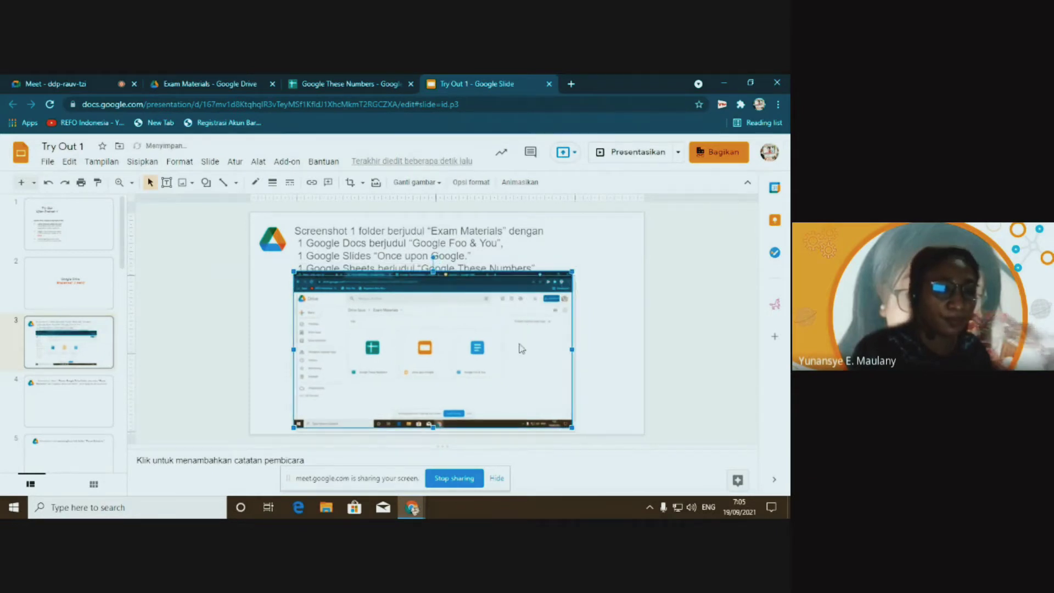
drag(521, 349, 530, 359)
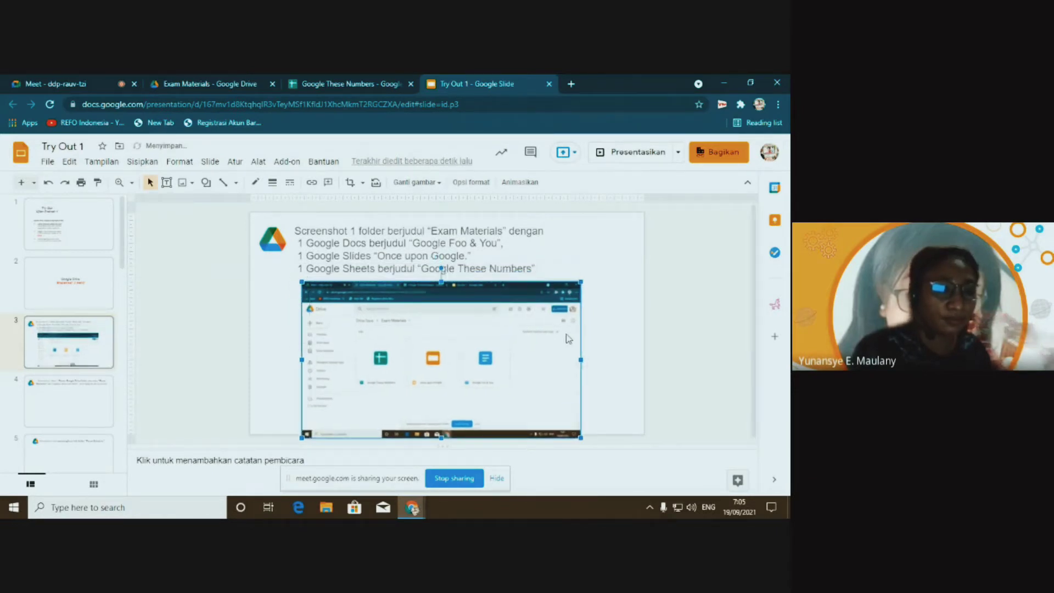
click(620, 272)
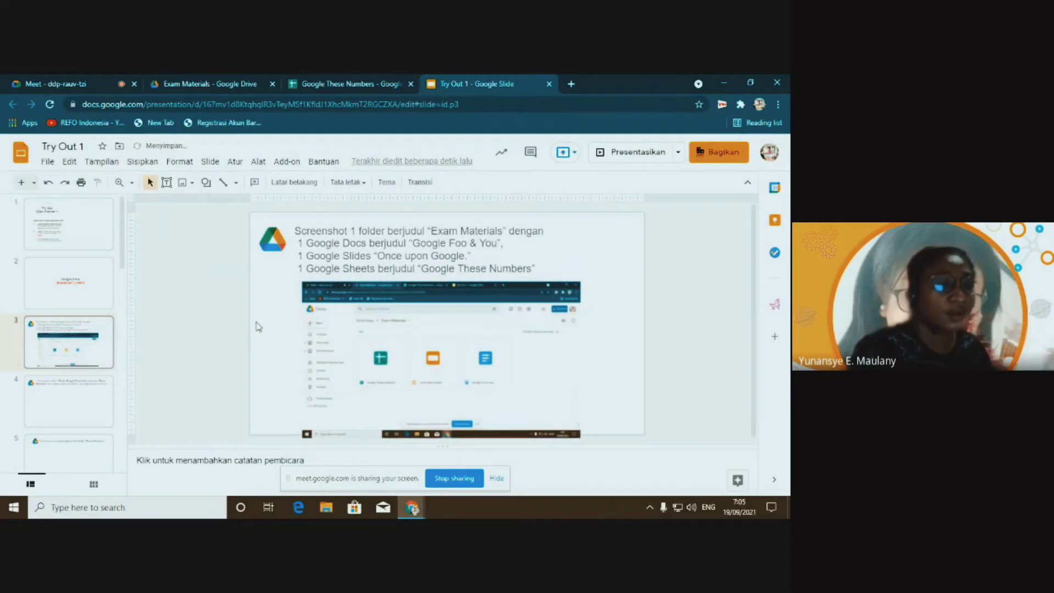
click(72, 407)
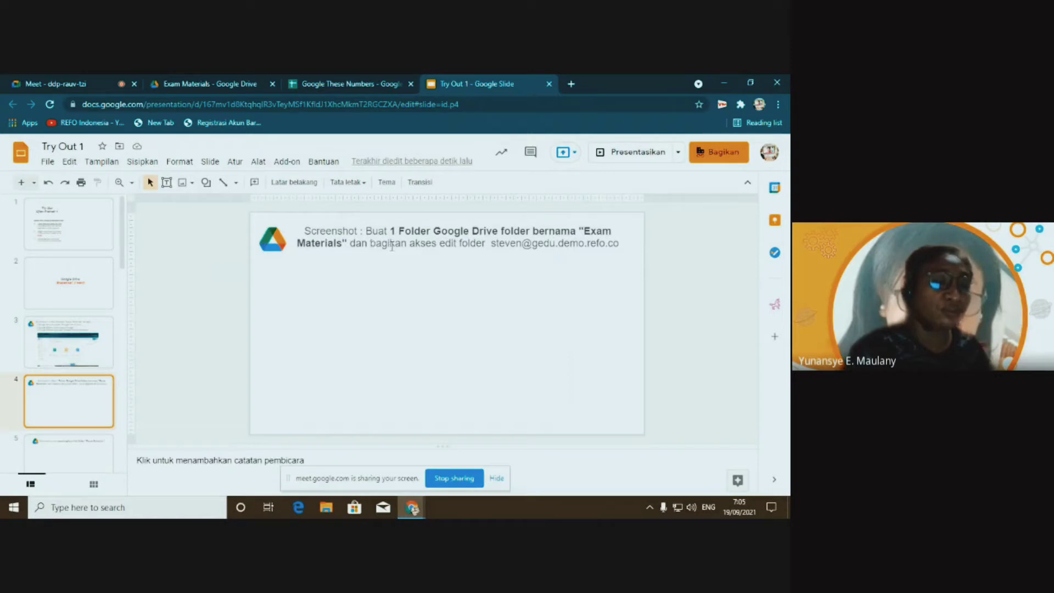
drag(370, 244, 448, 247)
click(490, 244)
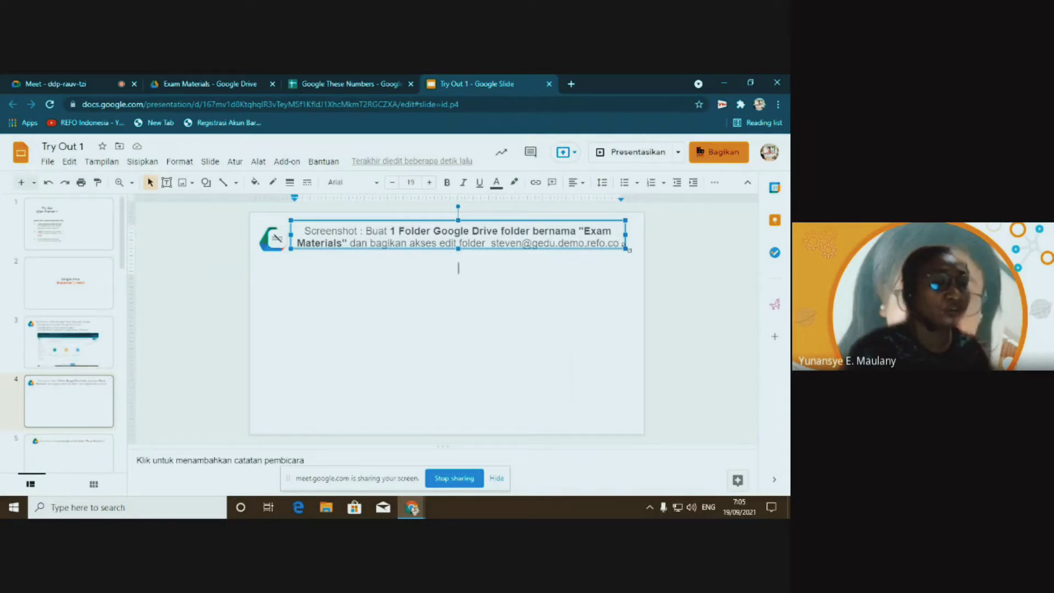
drag(492, 243, 617, 244)
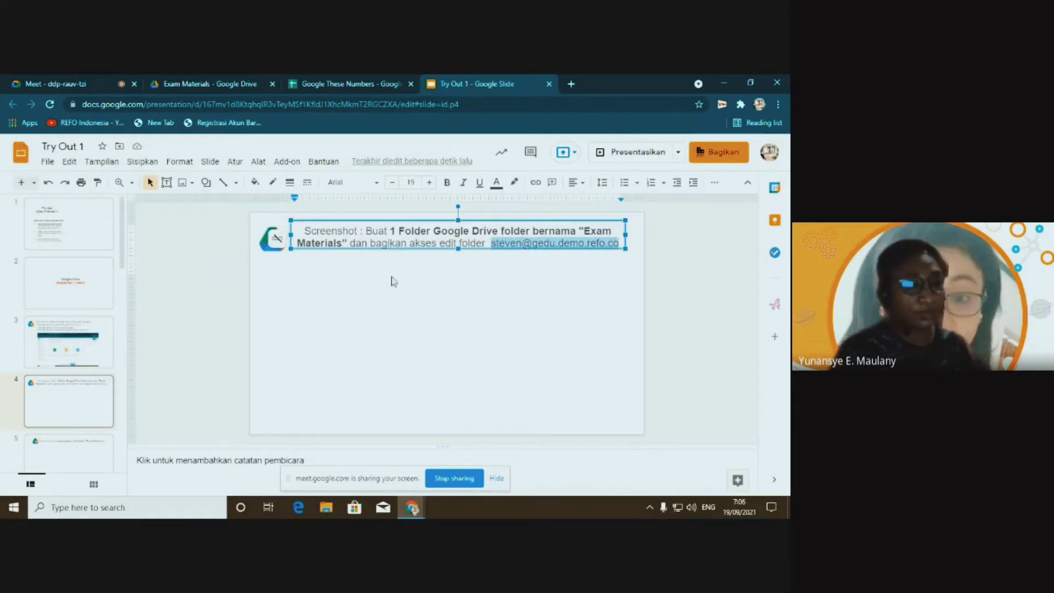
click(400, 322)
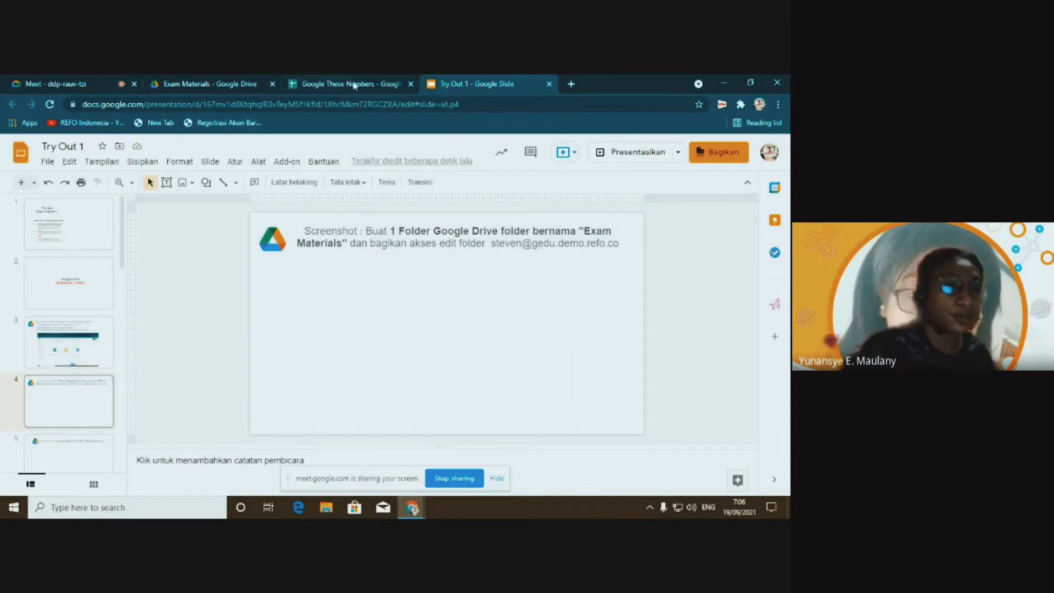
Return to the Exam Materials folder in Drive and open its options list
click(220, 83)
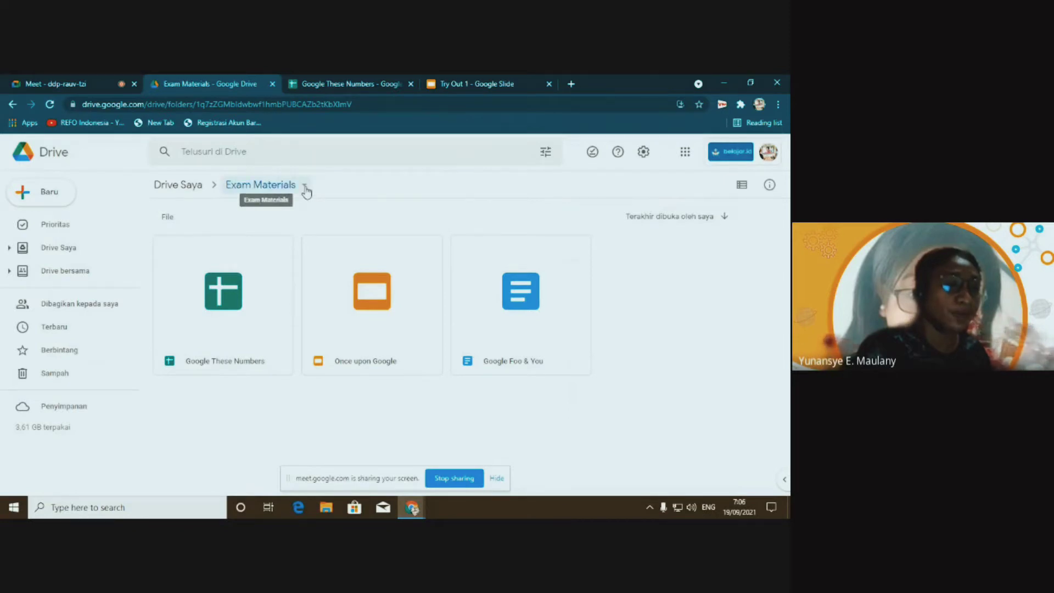
click(305, 187)
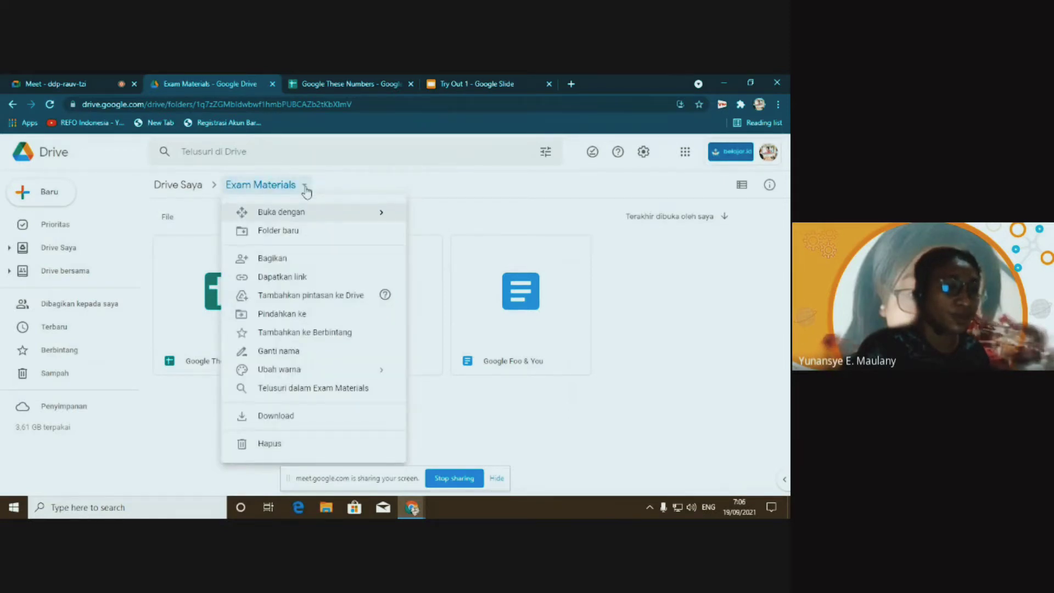
Choose Share from the Exam Materials folder menu and add the colleague's name as recipient
click(469, 181)
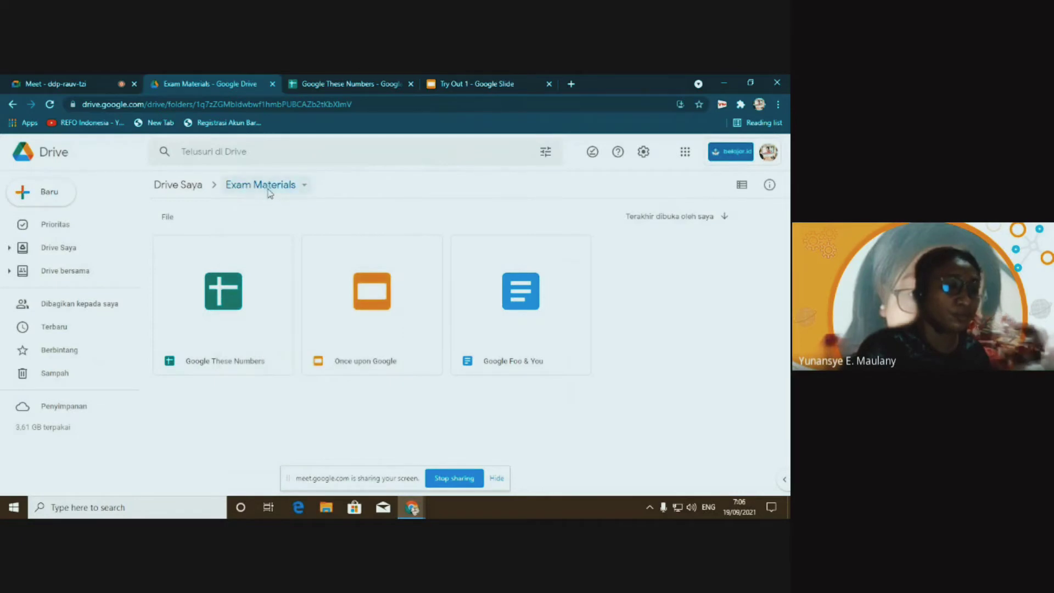
click(269, 189)
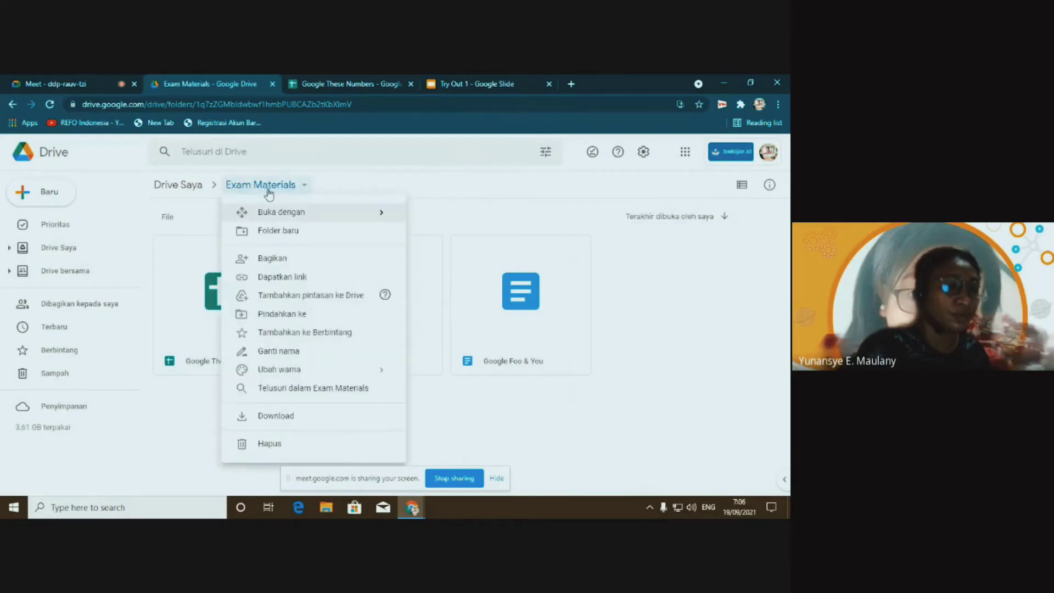
click(302, 189)
click(305, 189)
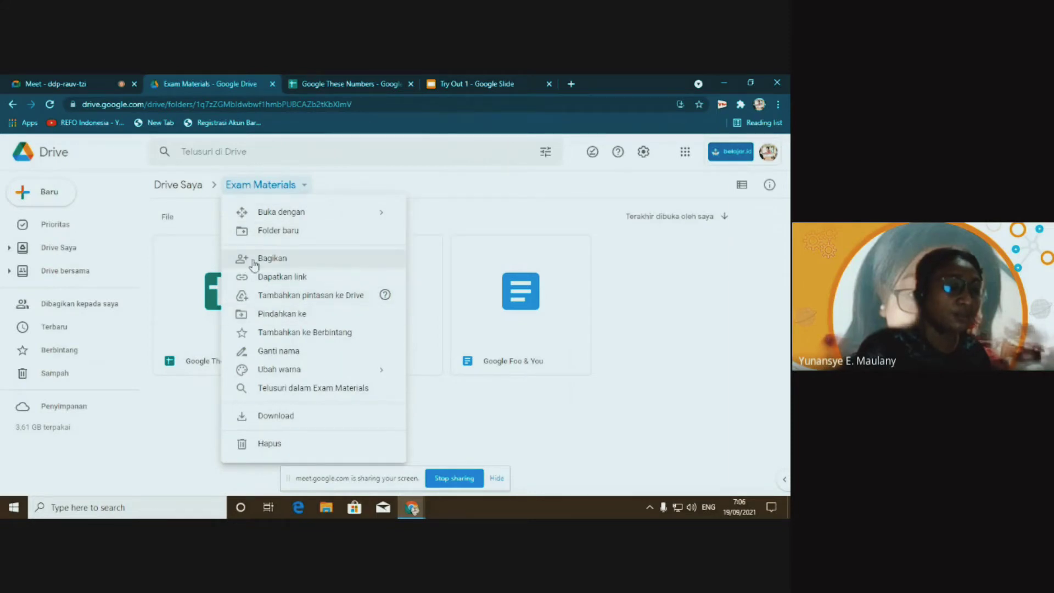
click(298, 259)
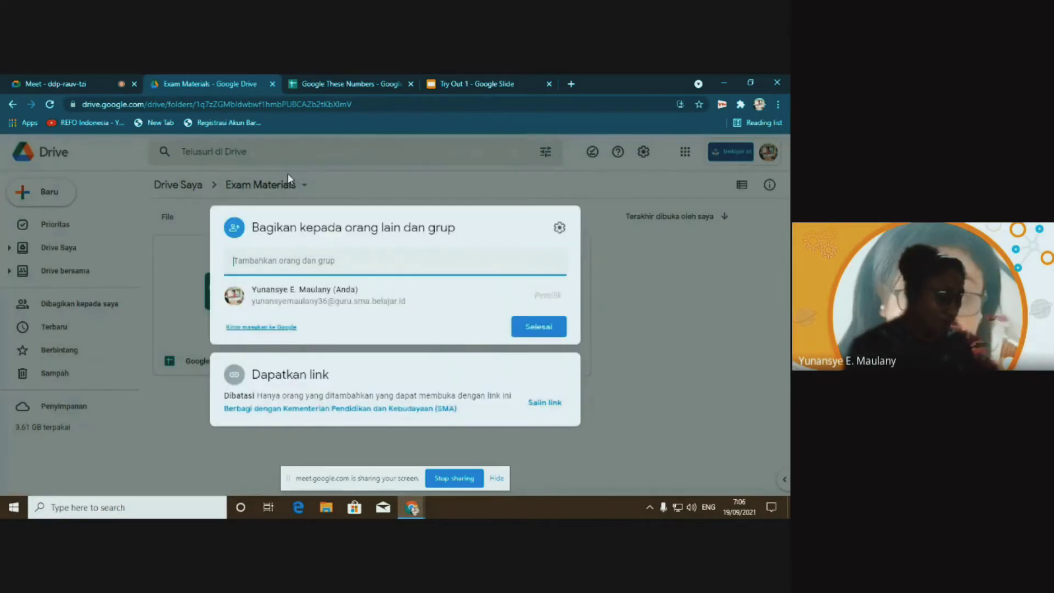
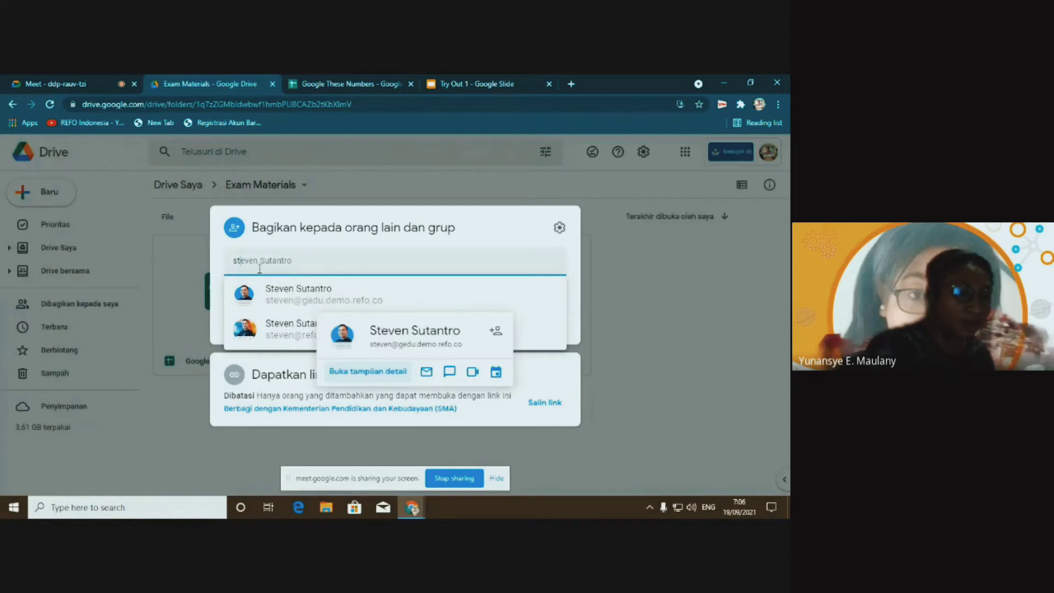
click(288, 298)
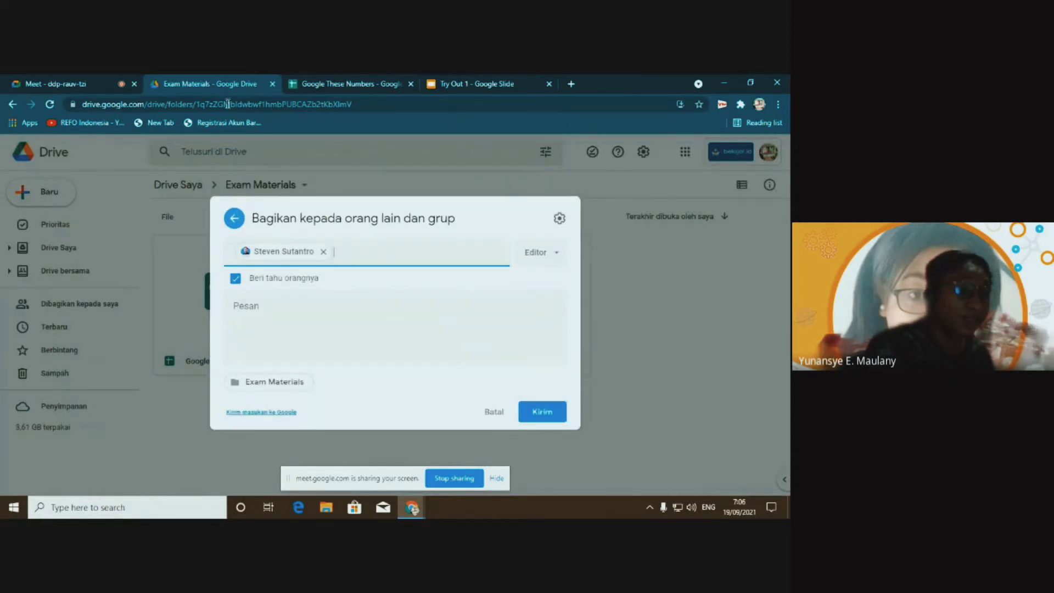
Check slide 4's task for the required edit access, then return to Drive's sharing dialog
click(484, 84)
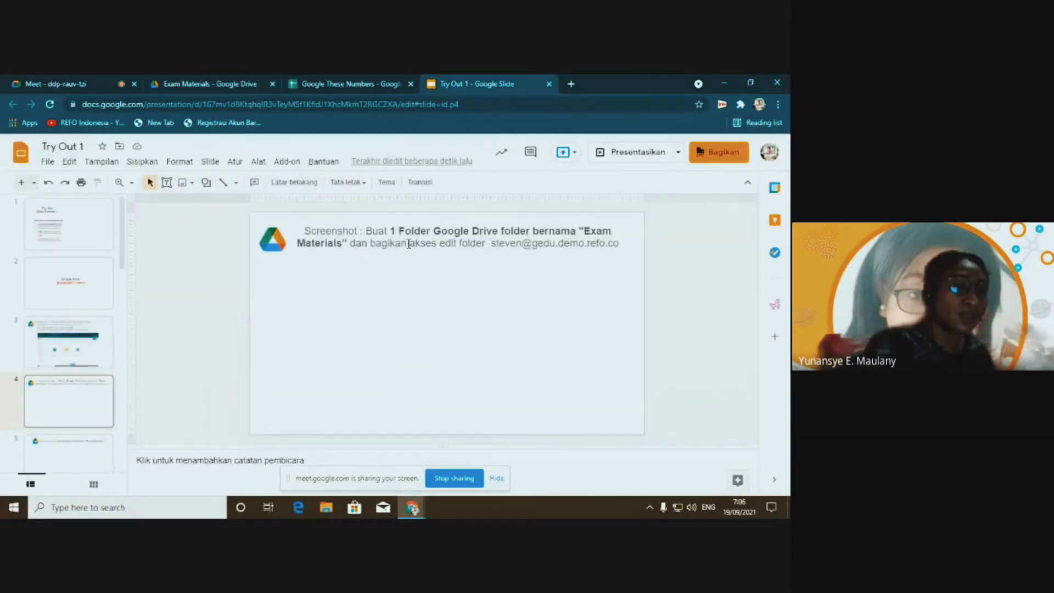
drag(410, 244, 456, 245)
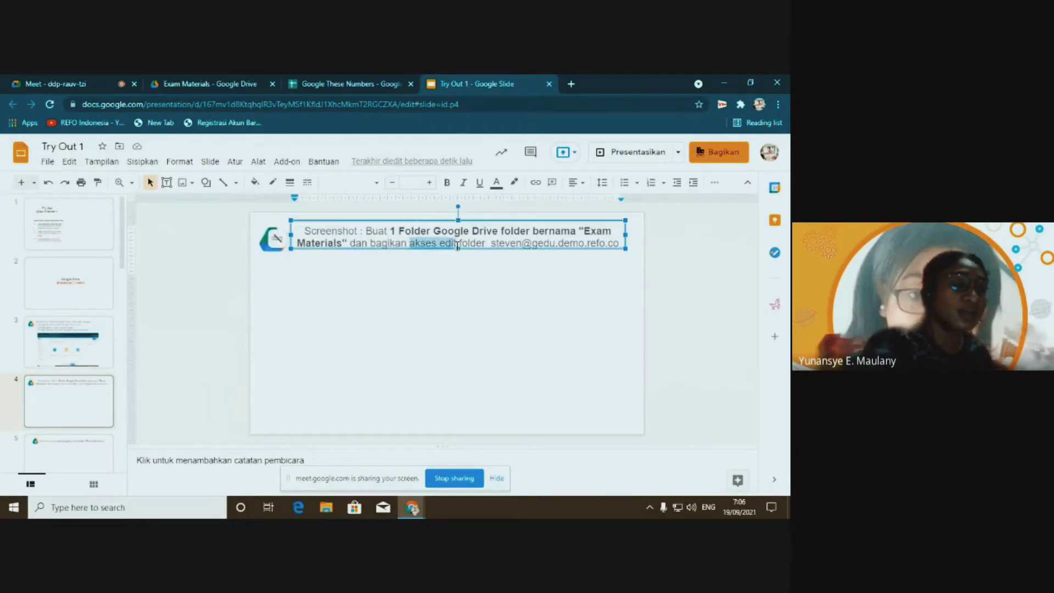
click(196, 83)
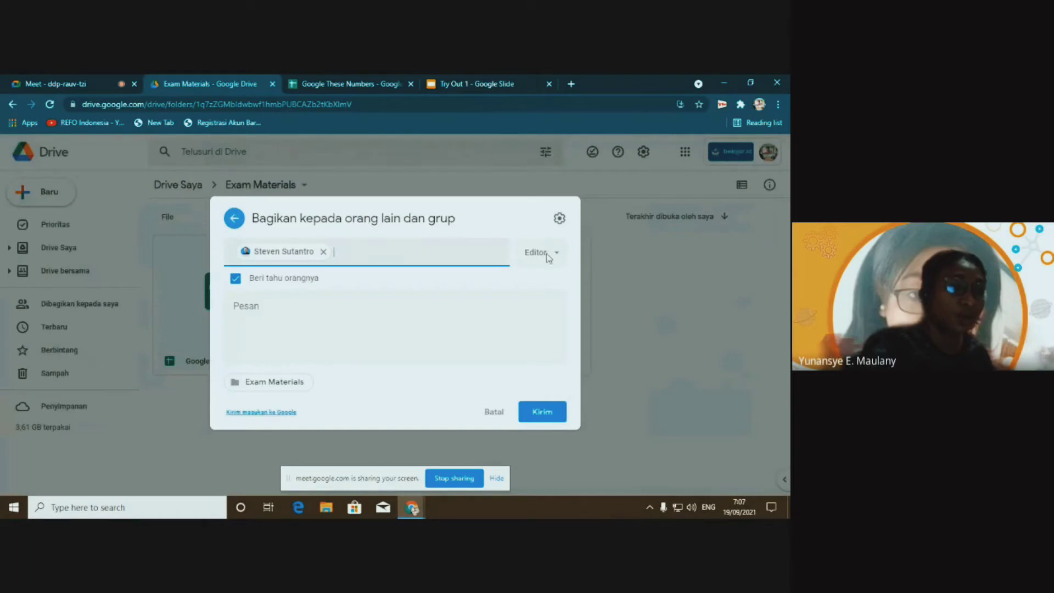
click(558, 254)
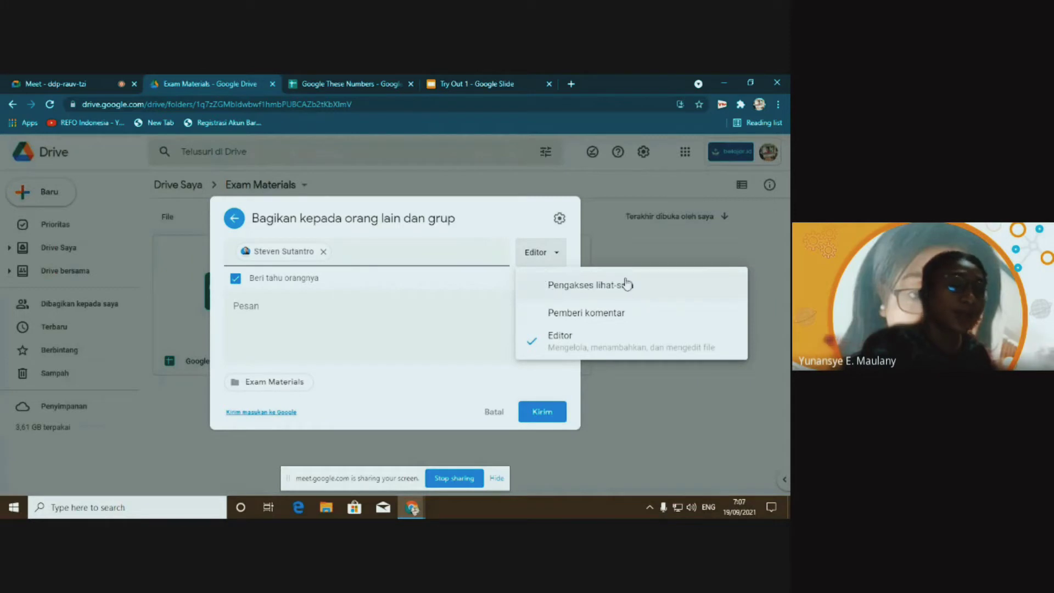
click(600, 294)
click(557, 254)
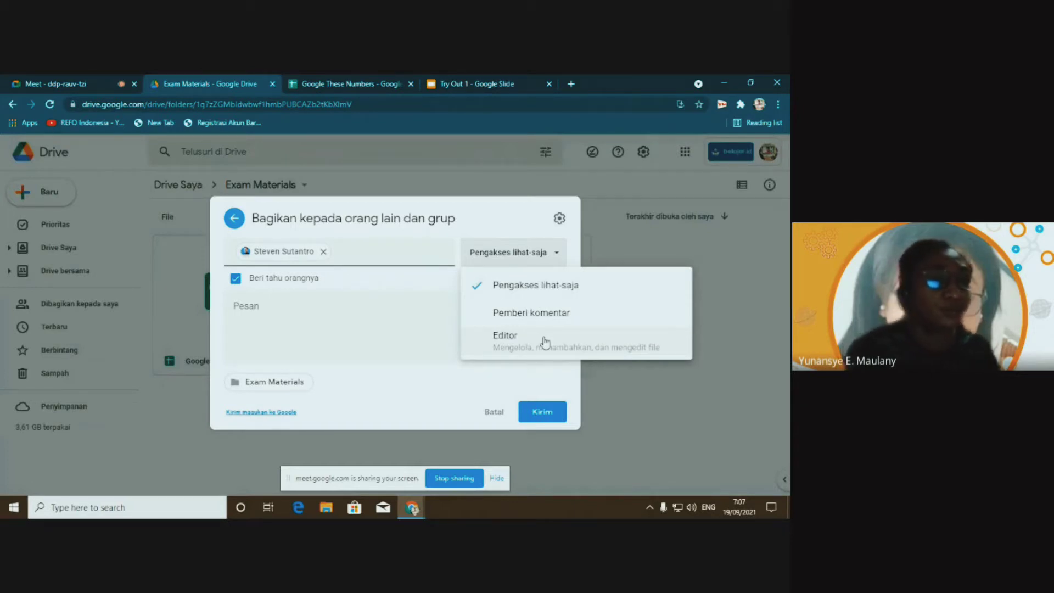
click(515, 338)
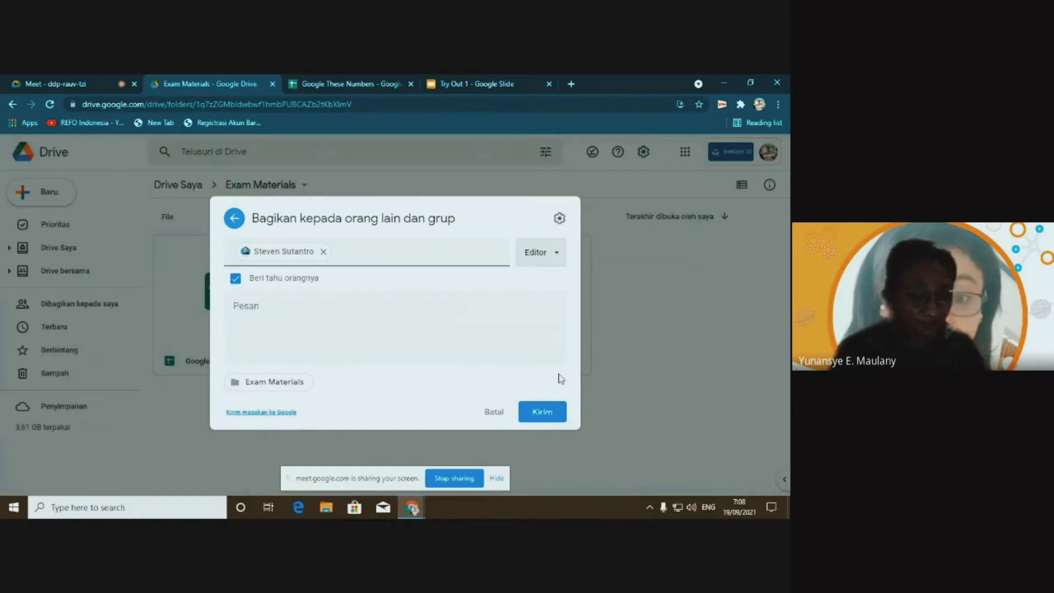
Paste the share invitation screenshot onto slide 4 and nudge it slightly right
click(471, 84)
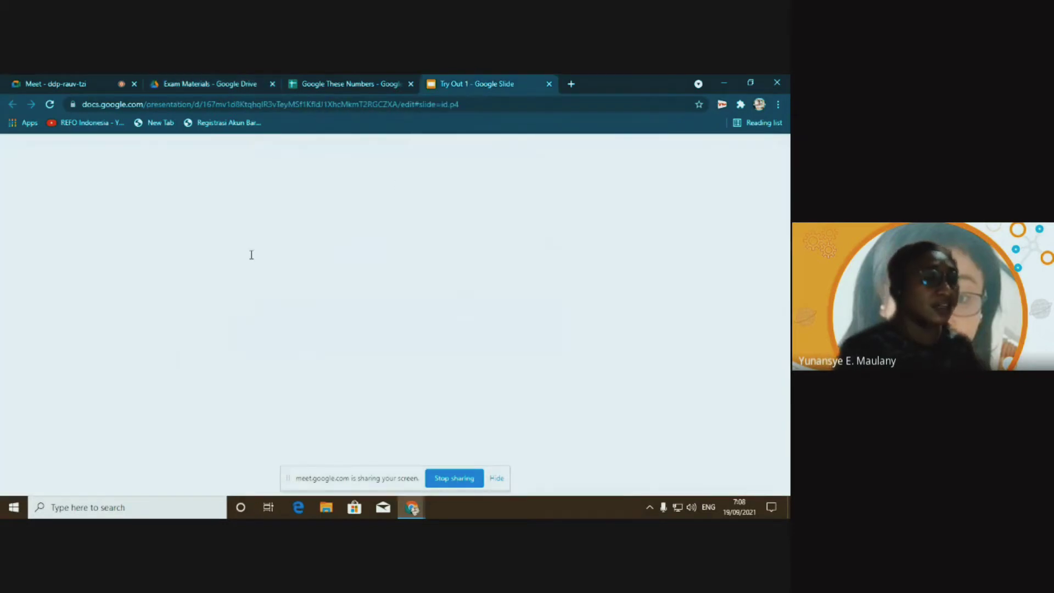
click(314, 287)
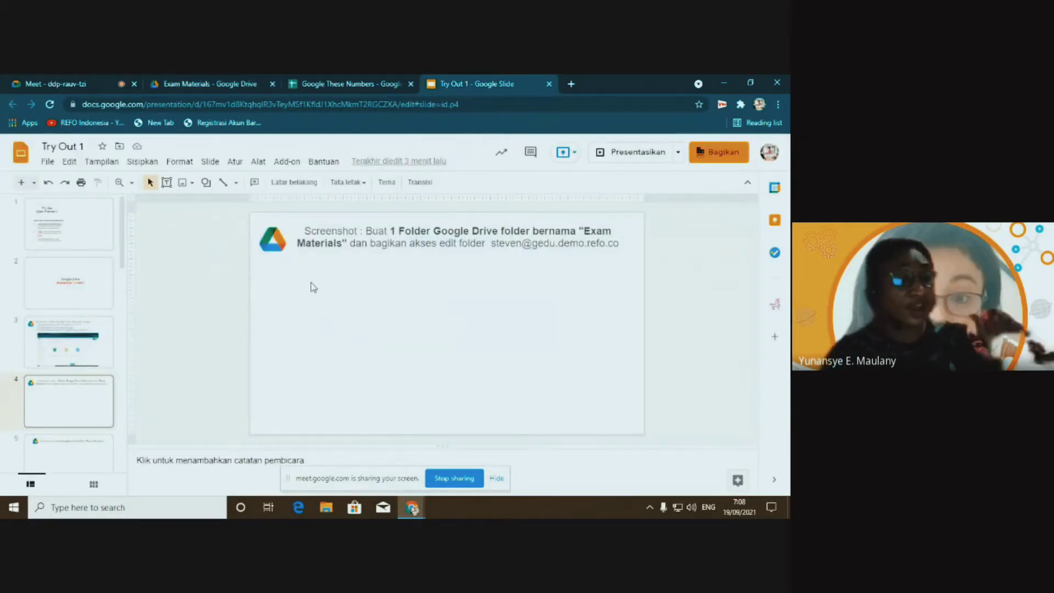
key(ctrl+v)
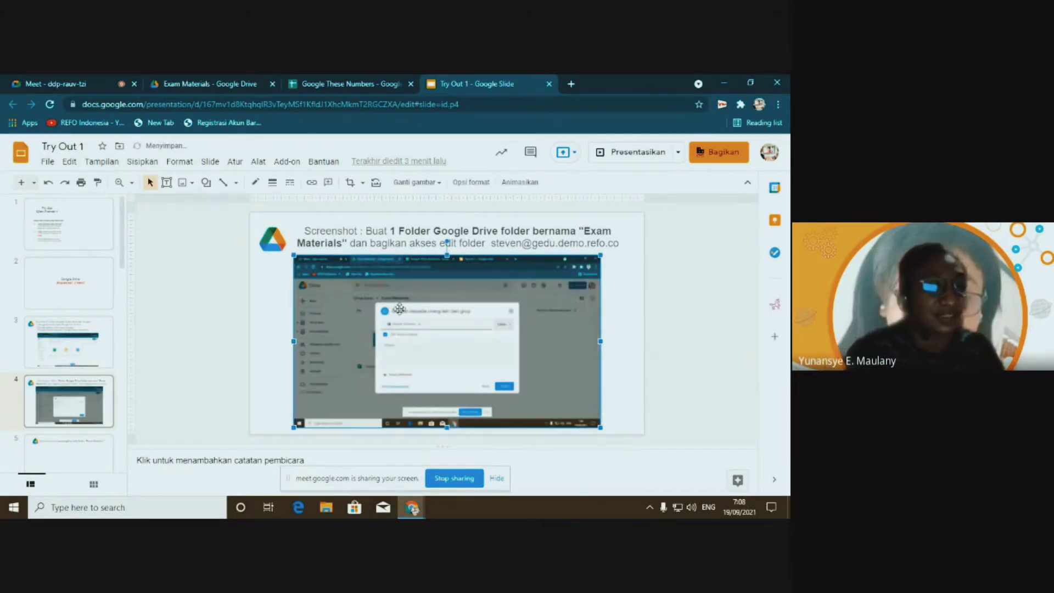
drag(422, 305, 438, 306)
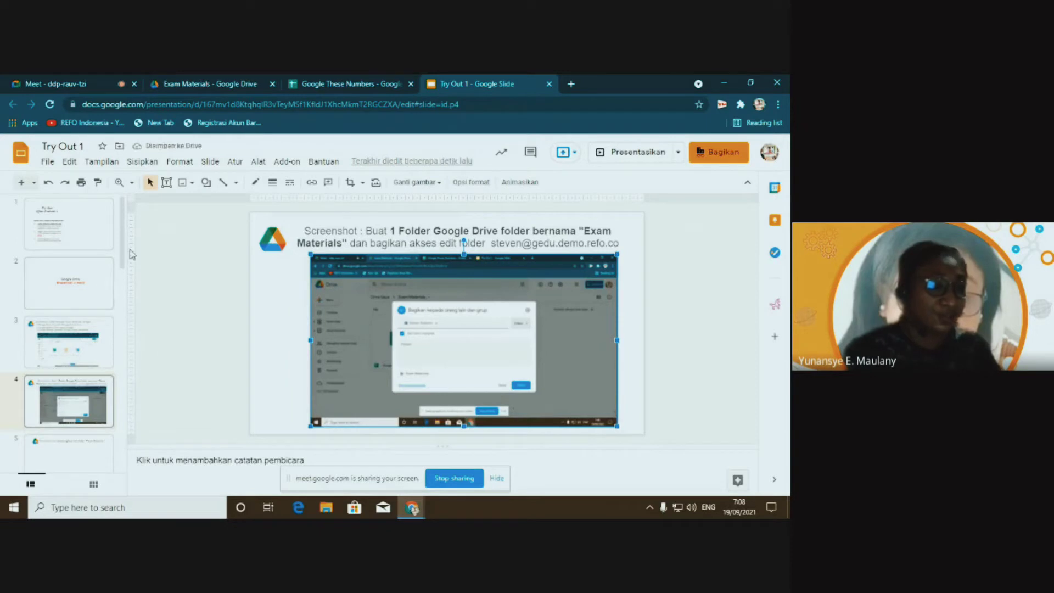
scroll(122, 295, down, 3)
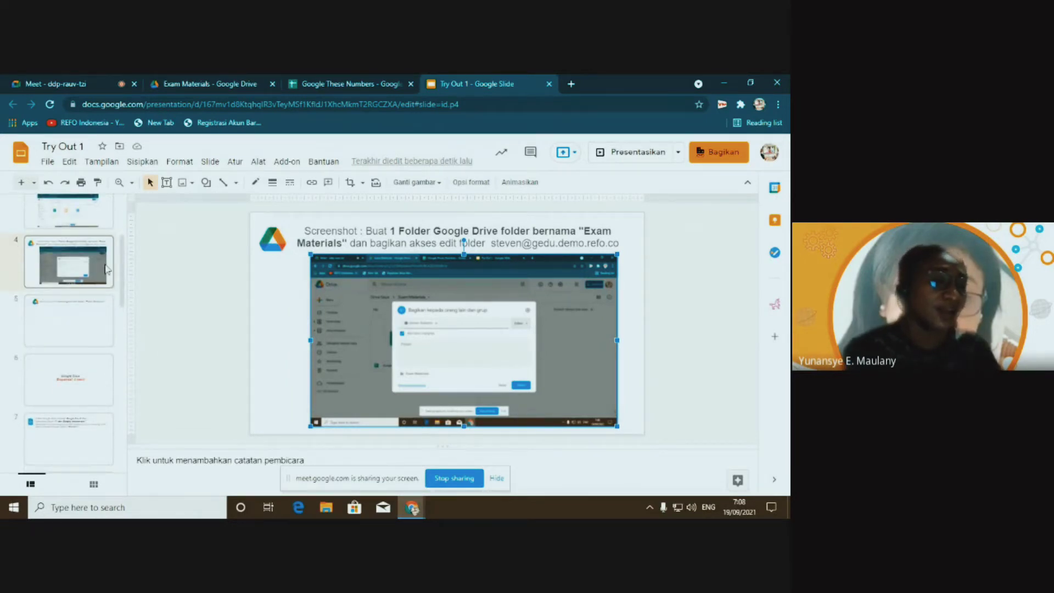
click(56, 326)
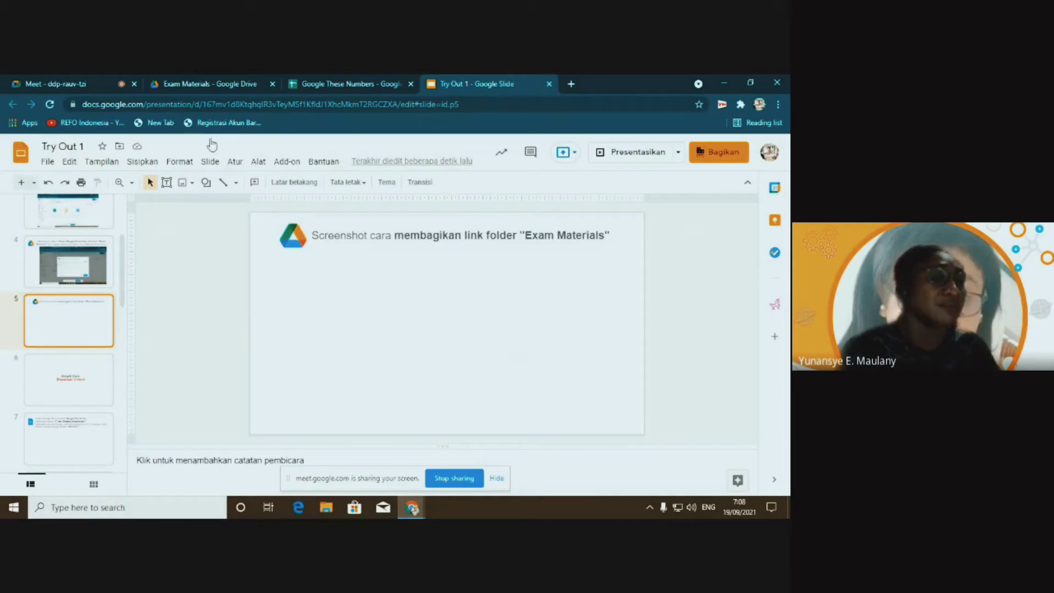
Cancel the pending share invitation, close sharing settings, and open the Exam Materials options menu
click(207, 84)
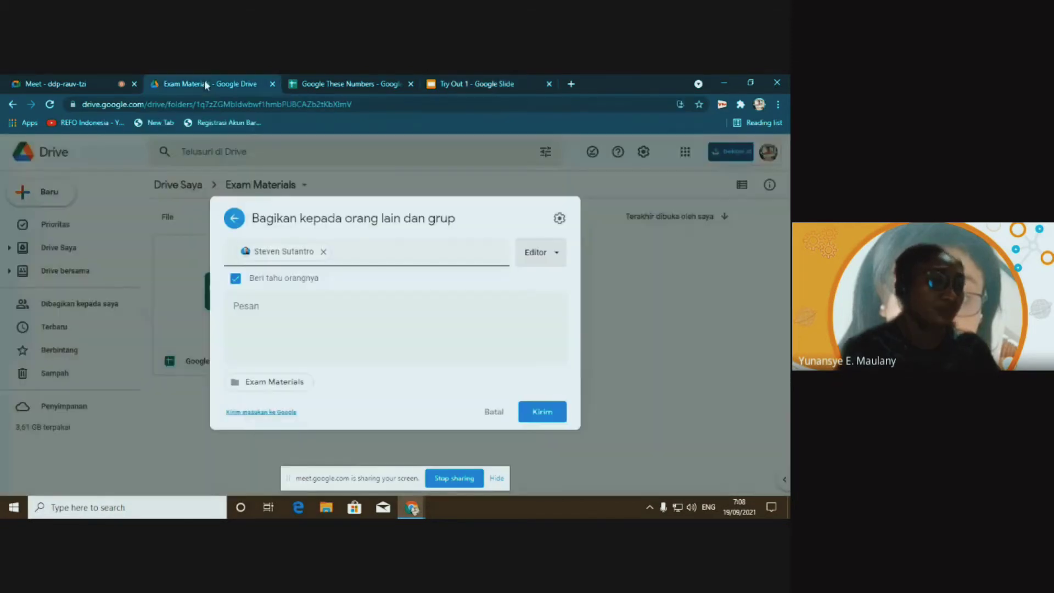
click(494, 412)
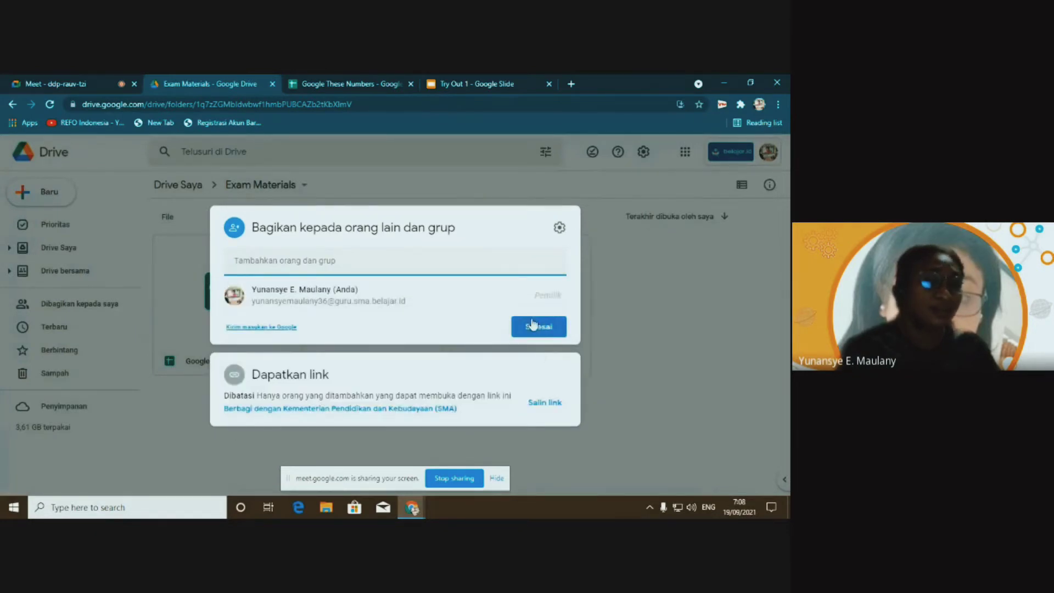
click(538, 326)
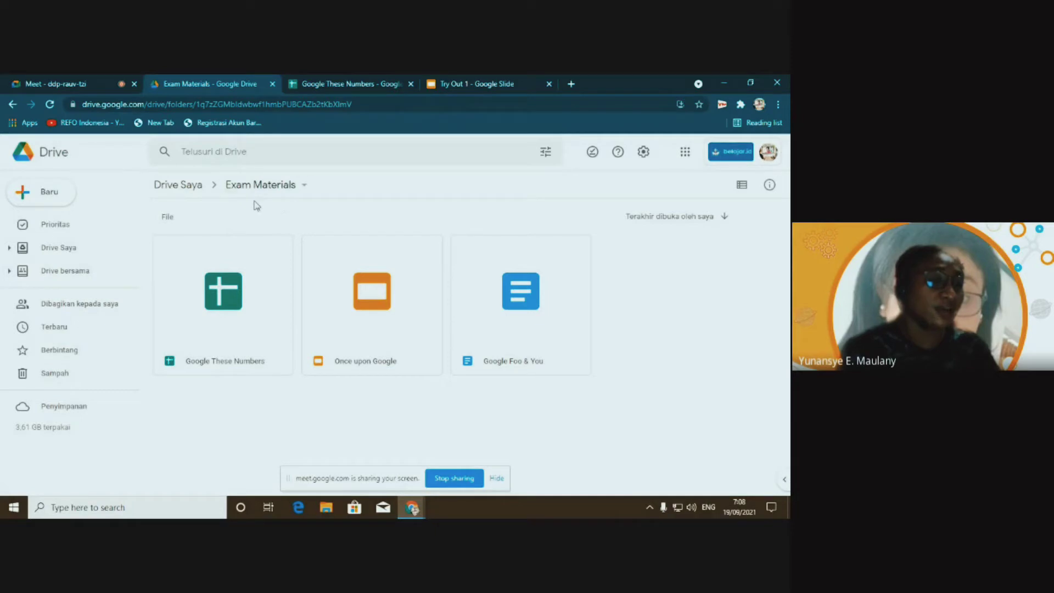
click(303, 187)
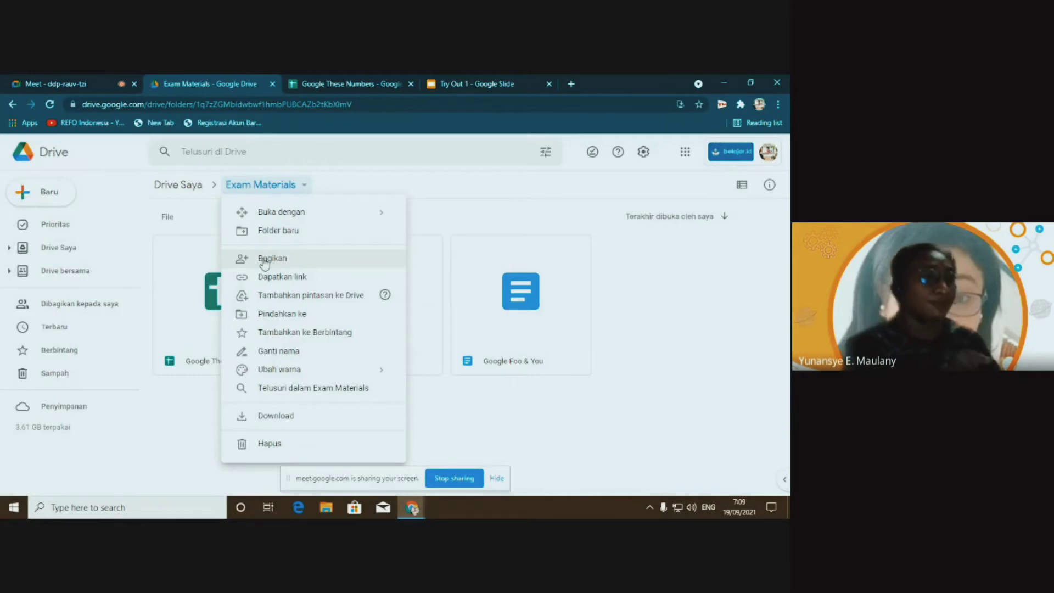
click(477, 80)
click(347, 302)
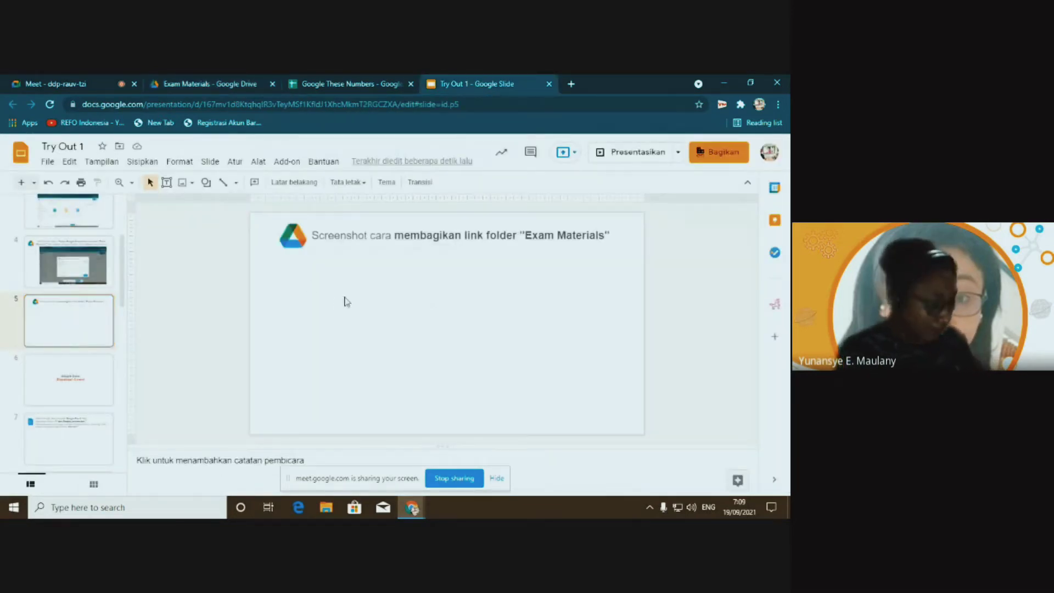
Paste the folder options screenshot on slide 5 and drag it under the caption
key(ctrl+v)
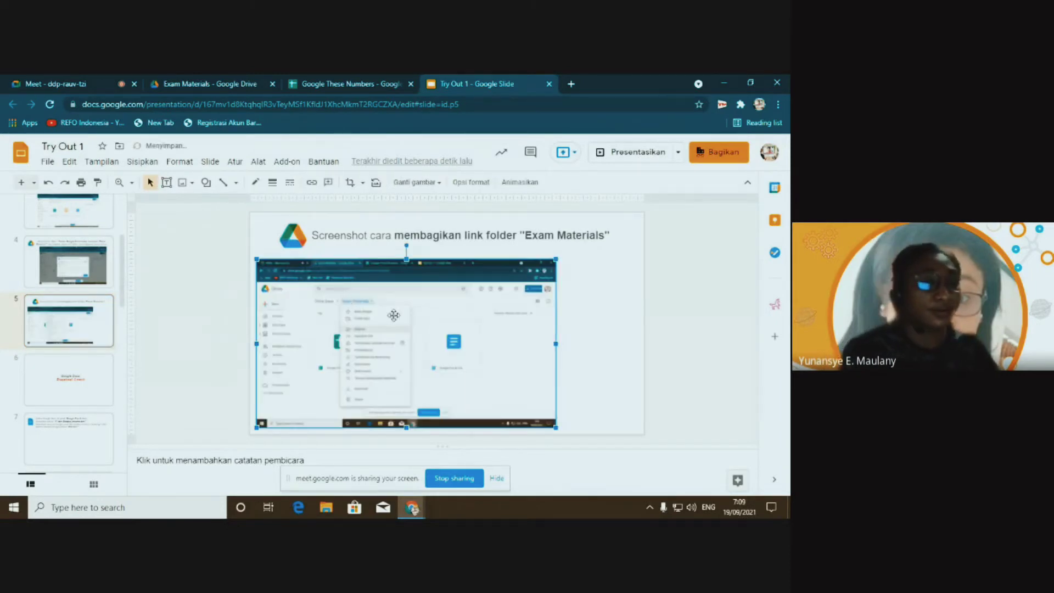
drag(405, 312, 454, 301)
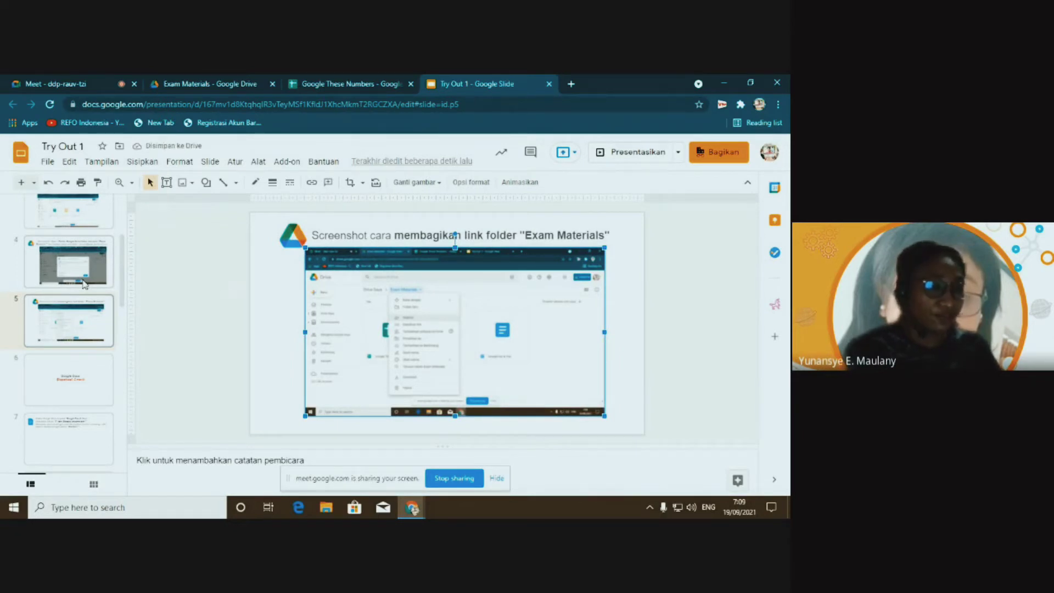
scroll(85, 284, down, 2)
click(77, 356)
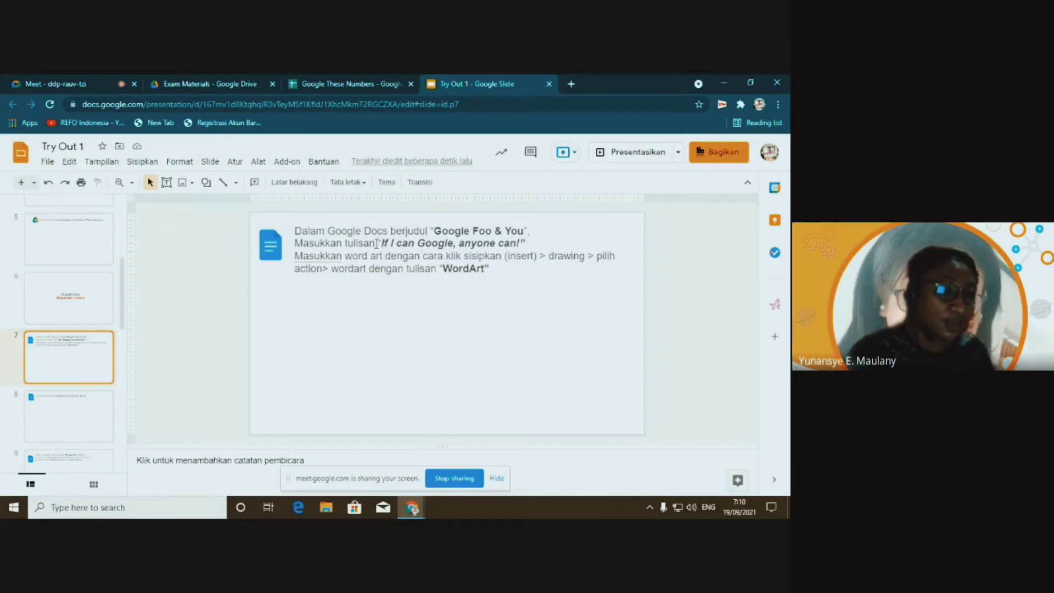
Select the quote 'If I can Google, anyone can!' on slide 7, then switch to Drive
drag(379, 242, 529, 242)
key(ctrl+c)
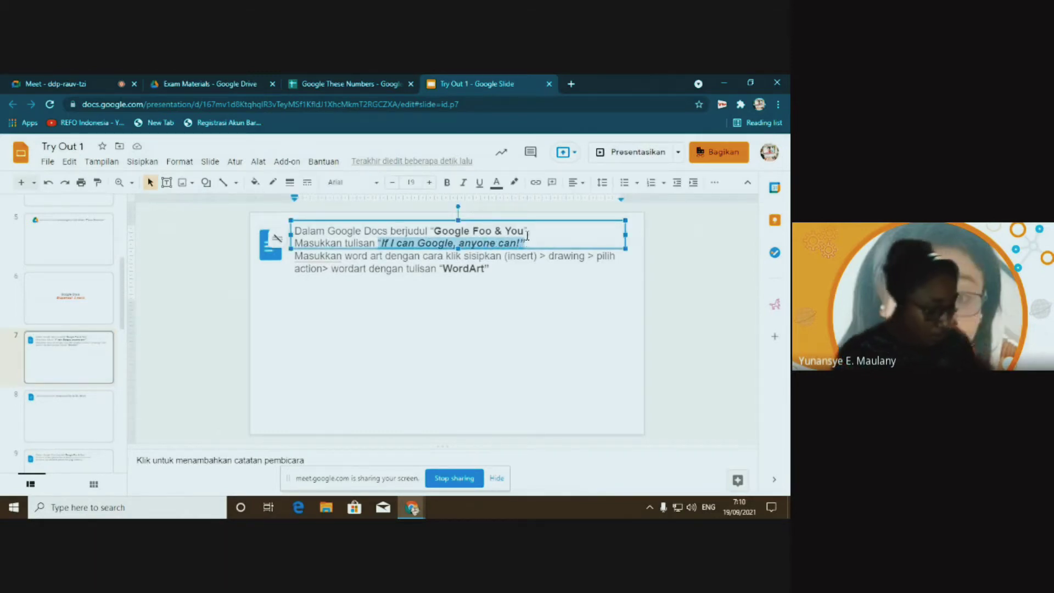
click(215, 85)
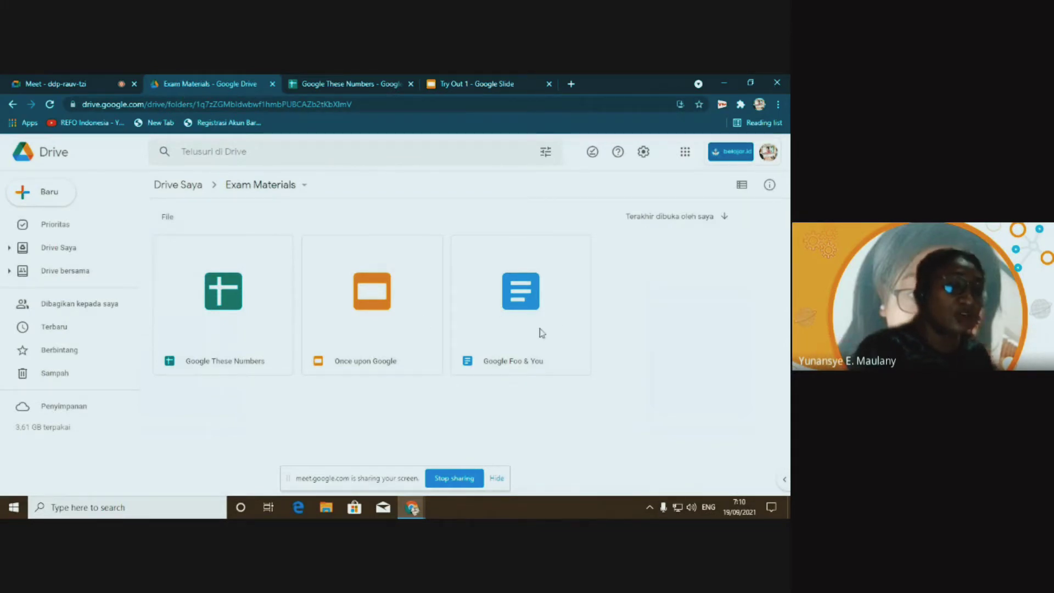
Open the Google Foo & You document and paste in the copied quote
click(511, 283)
double_click(196, 292)
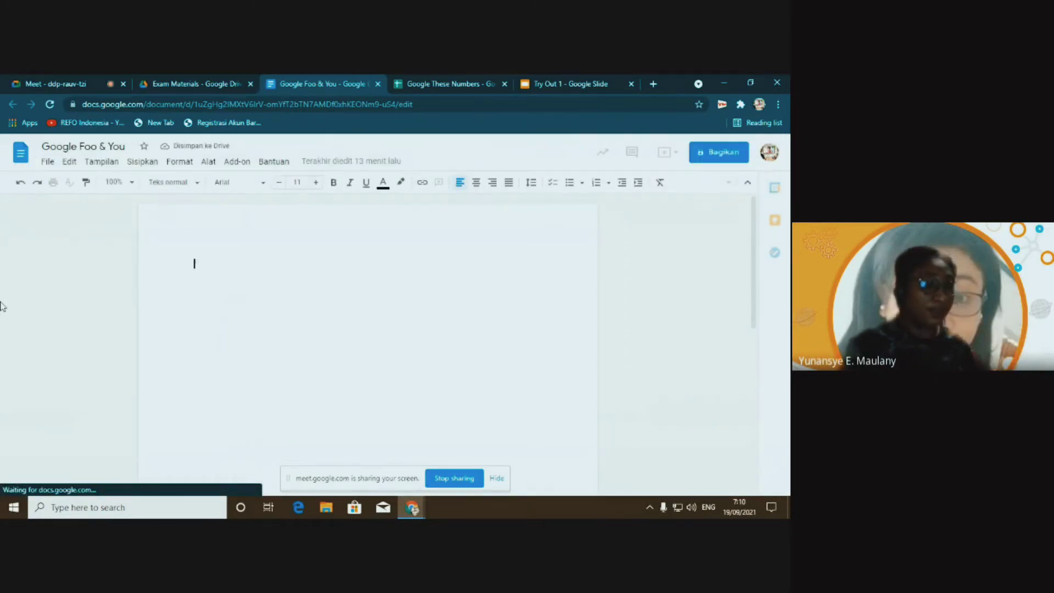
key(ctrl+v)
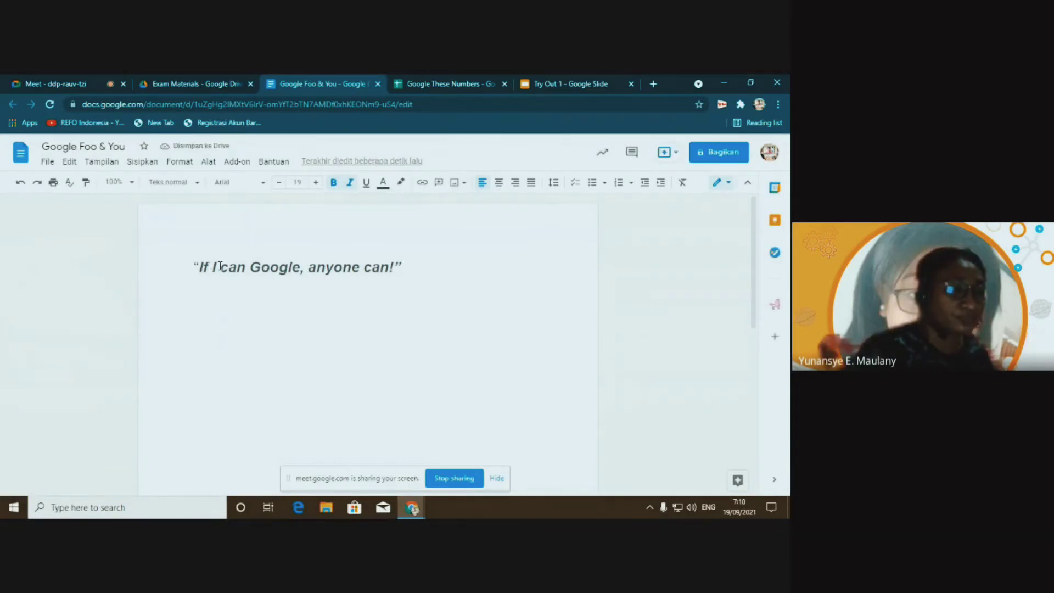
Check the pasted quote line, then bring up slide 7 of the Try Out 1 slides
drag(191, 267, 414, 266)
click(360, 267)
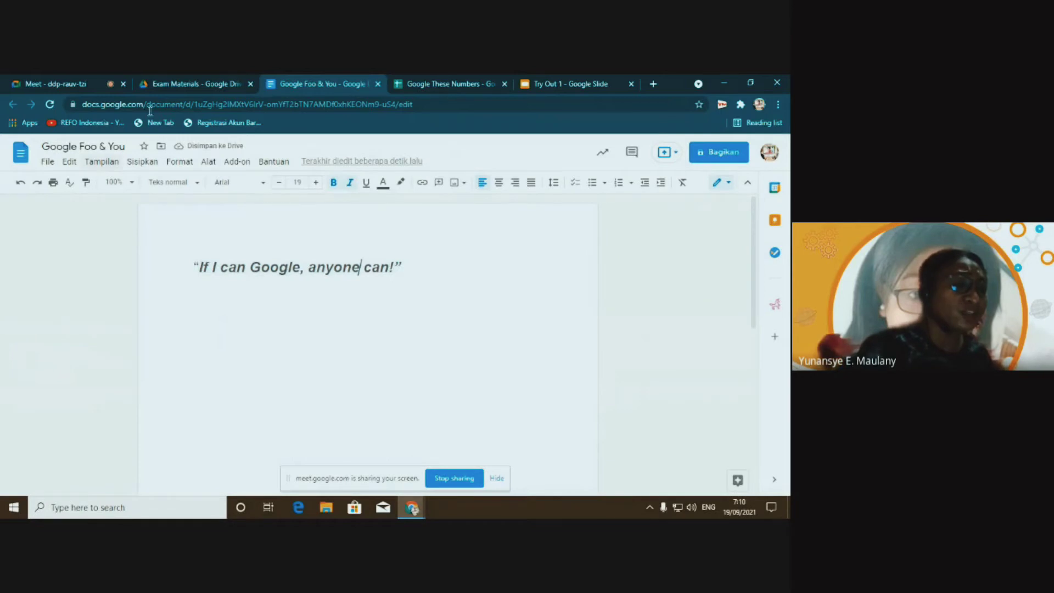
click(183, 82)
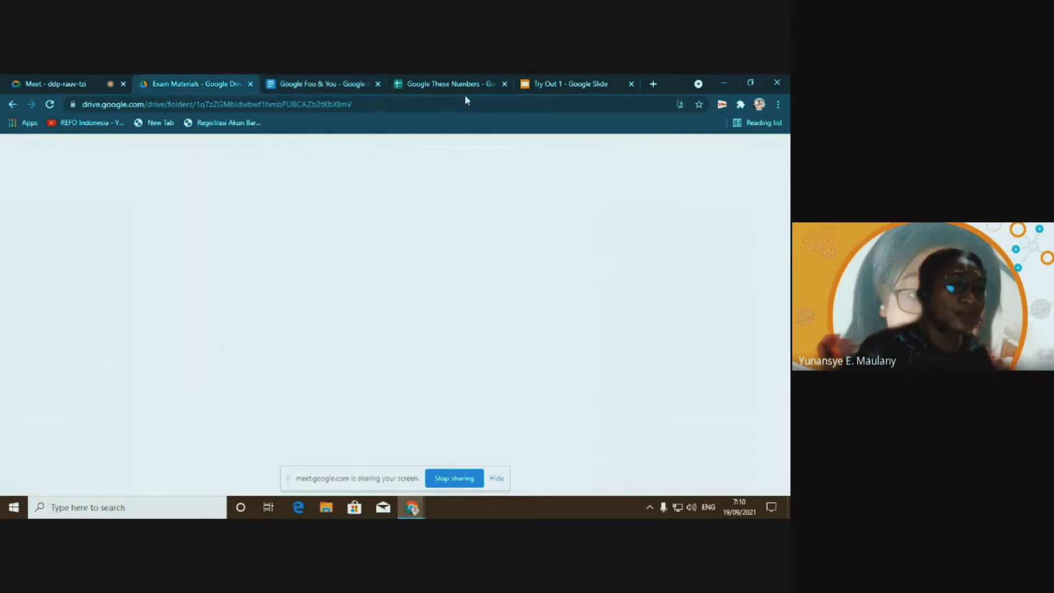
click(532, 84)
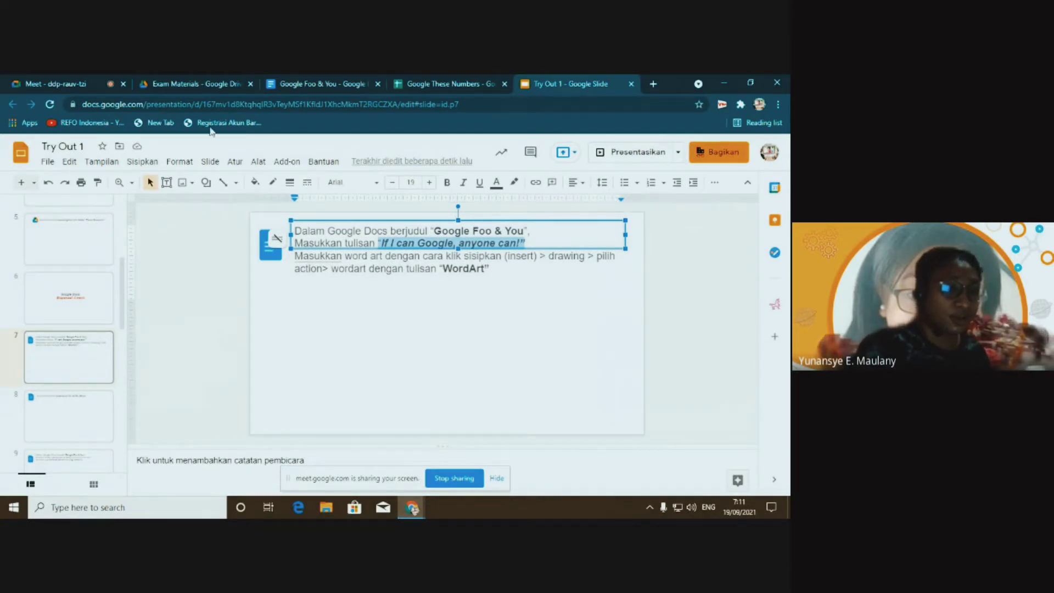
Glance at the Sisipkan menu, reread slide 7's instructions, and go back to Google Foo & You
click(313, 86)
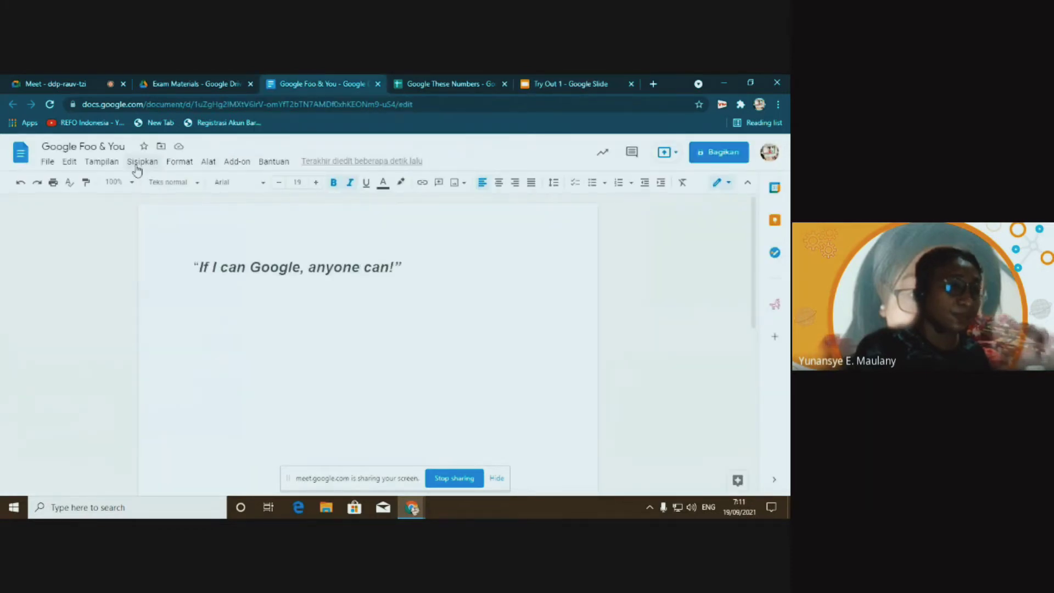
click(139, 164)
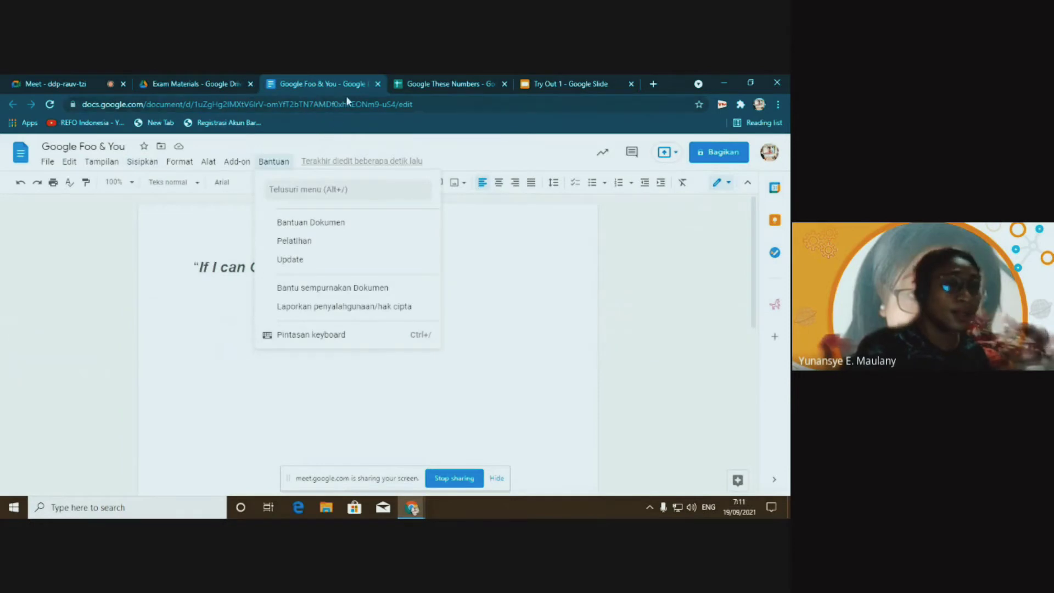
click(549, 85)
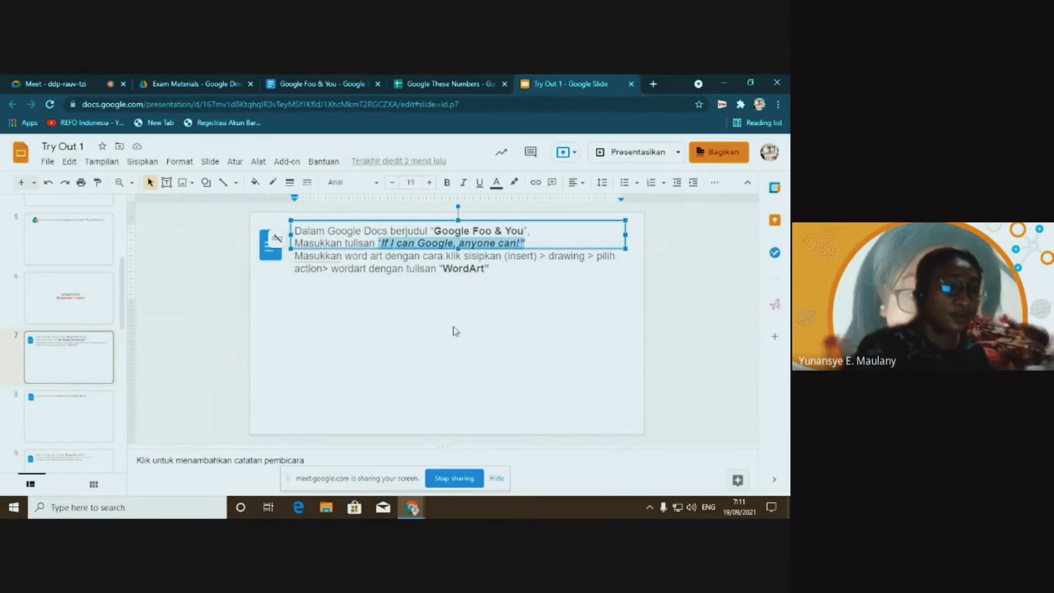
click(445, 257)
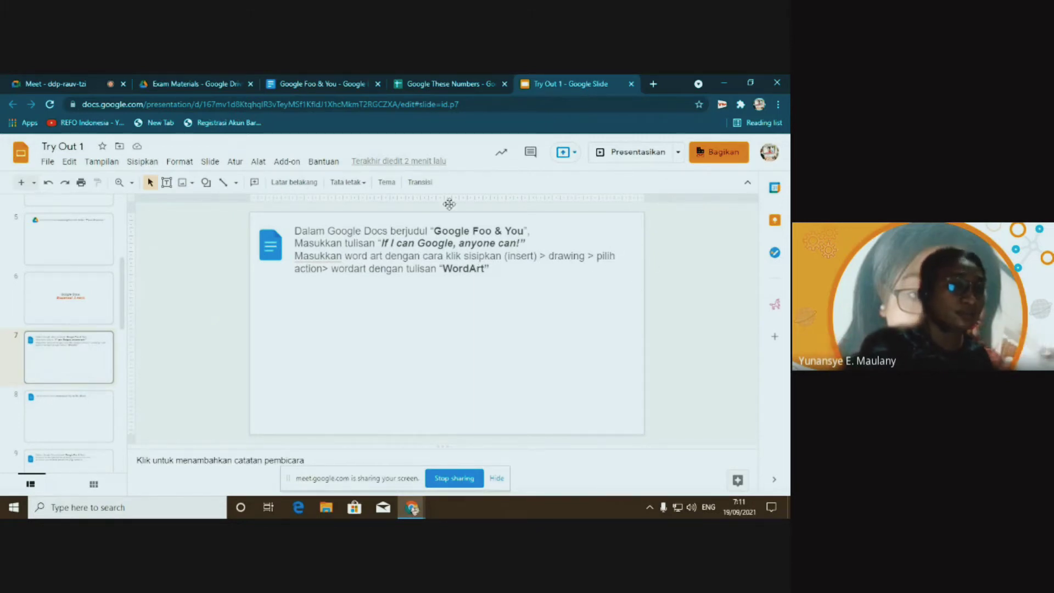
click(300, 84)
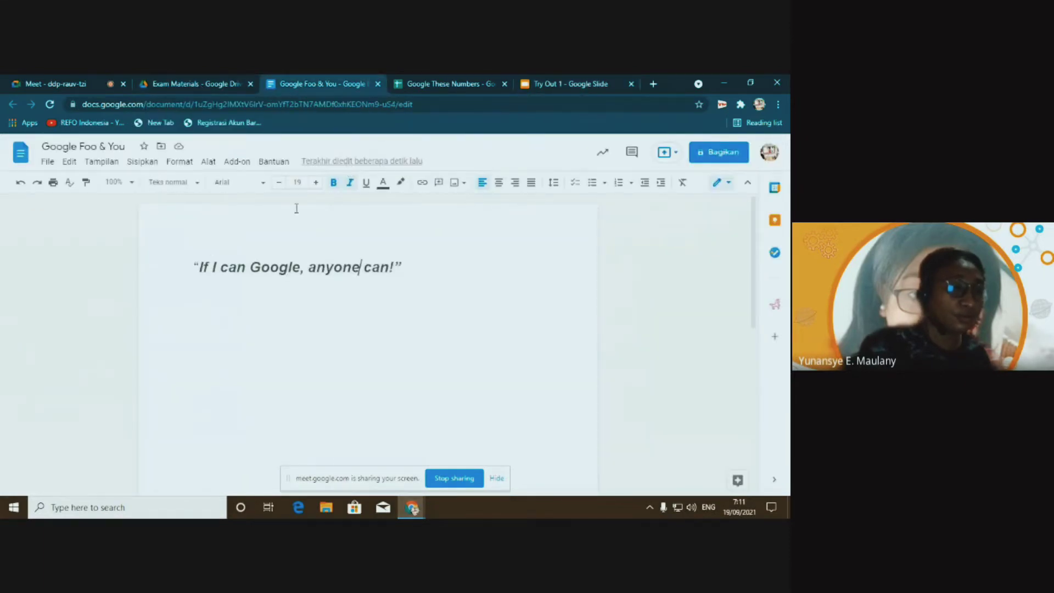
Insert a new blank drawing through Sisipkan > Gambar > Baru
click(145, 163)
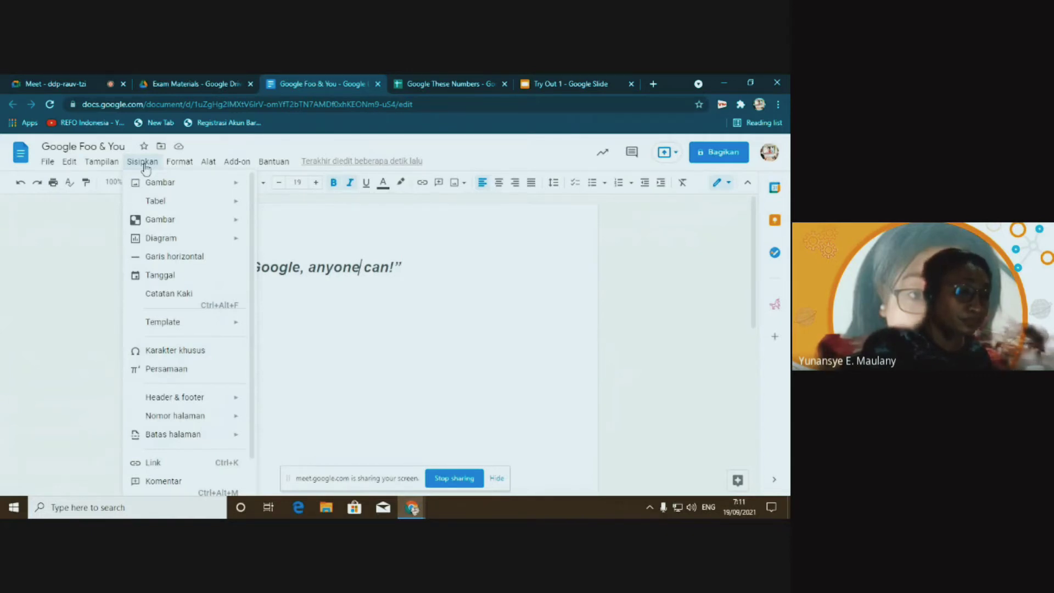
mouse_move(151, 186)
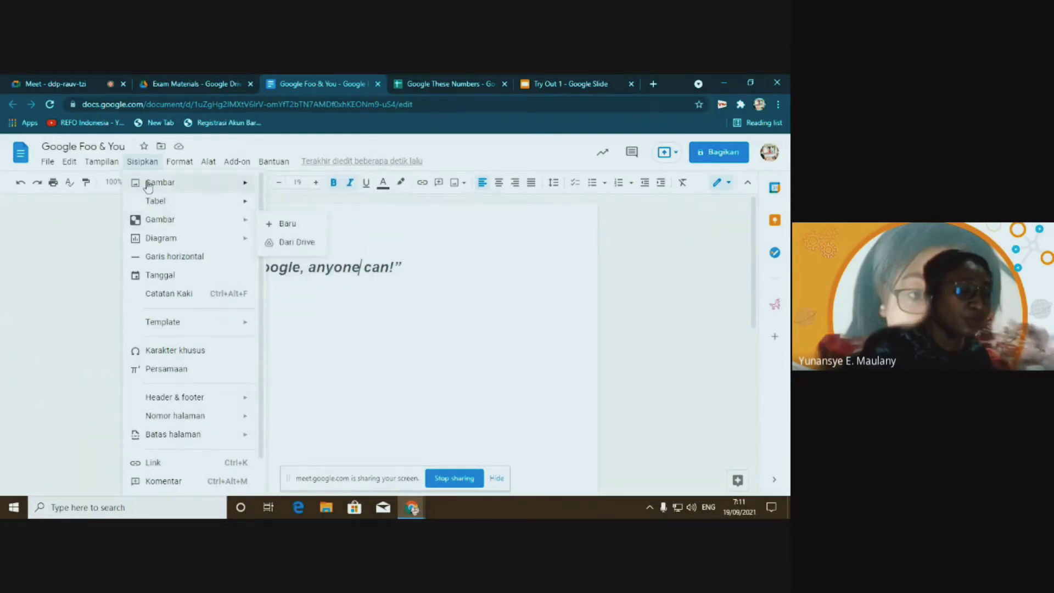
mouse_move(164, 220)
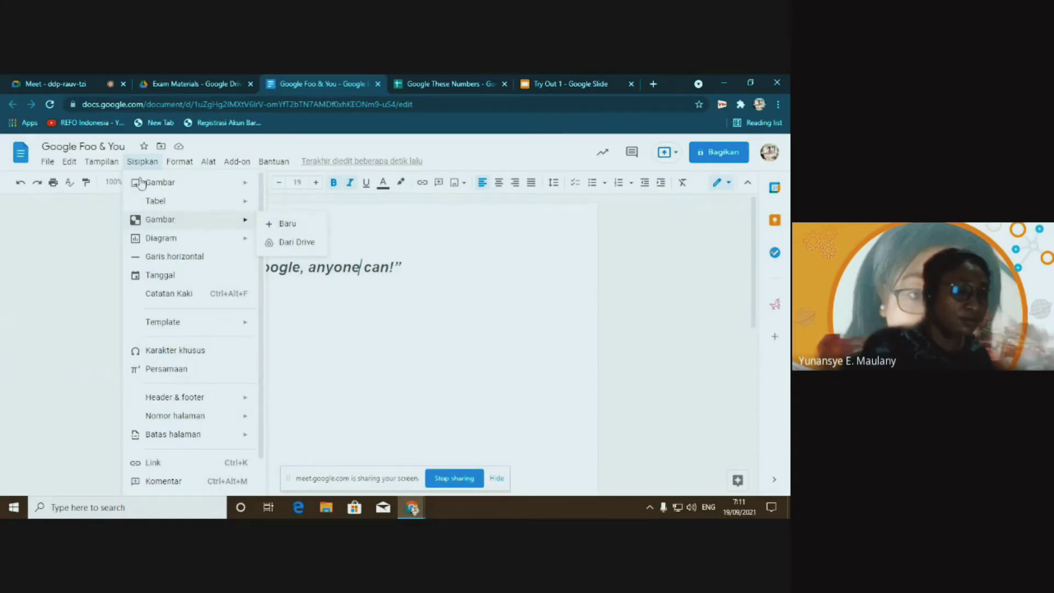
mouse_move(242, 183)
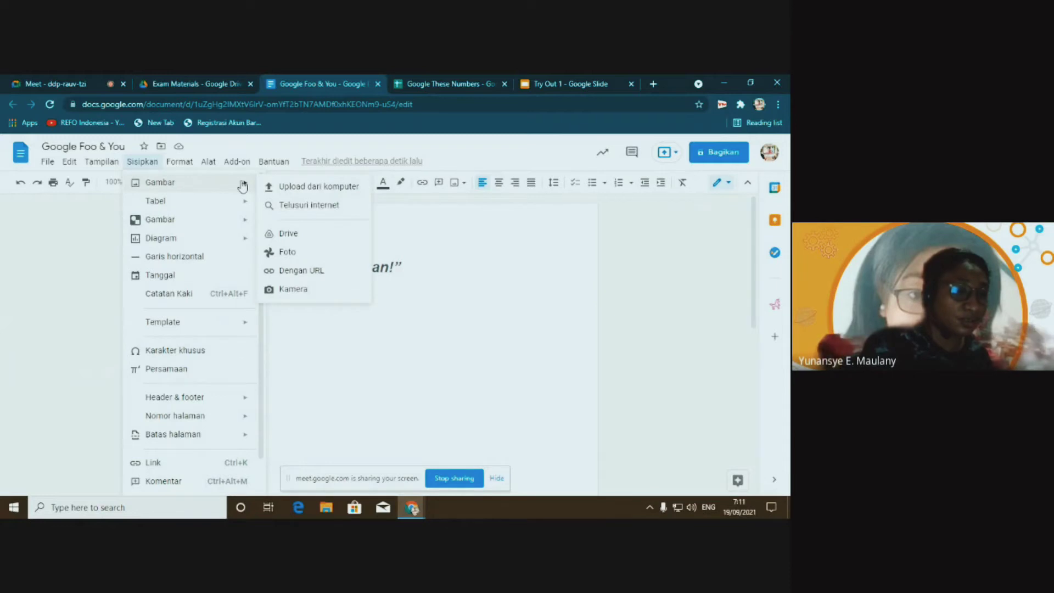
mouse_move(222, 222)
click(291, 224)
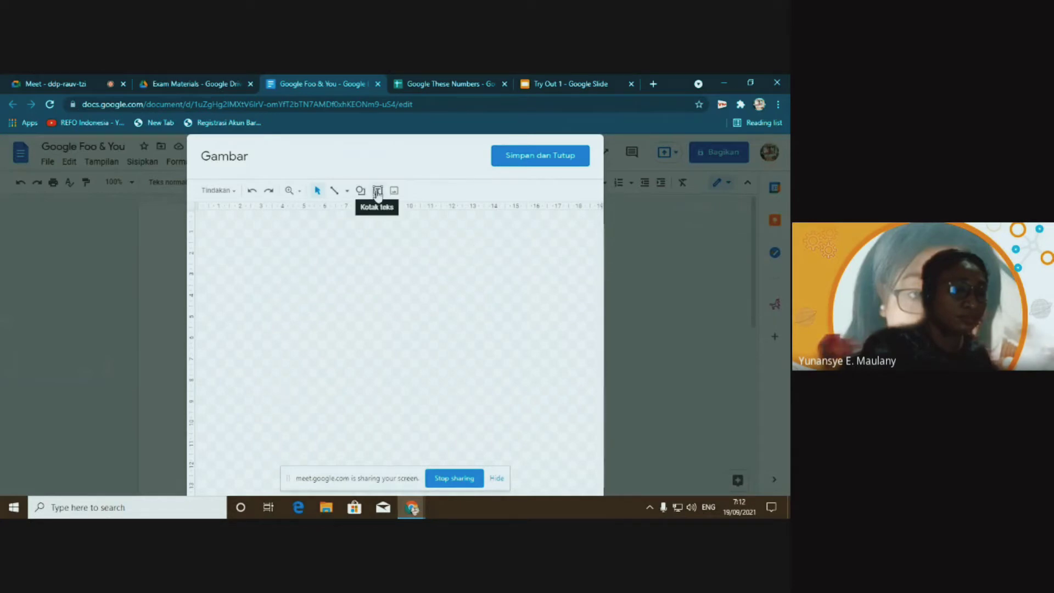
click(553, 87)
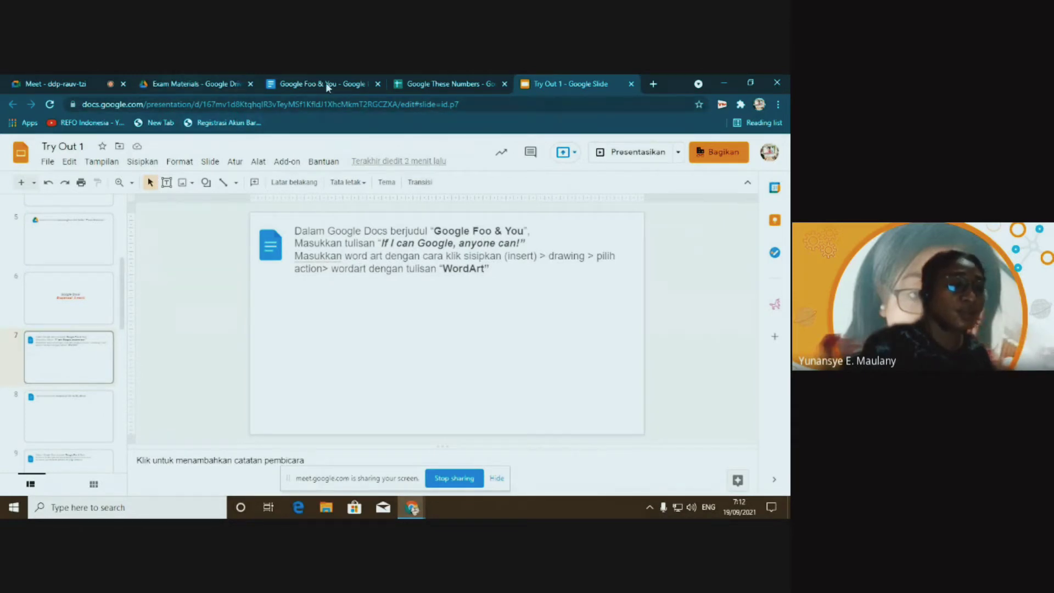
click(308, 87)
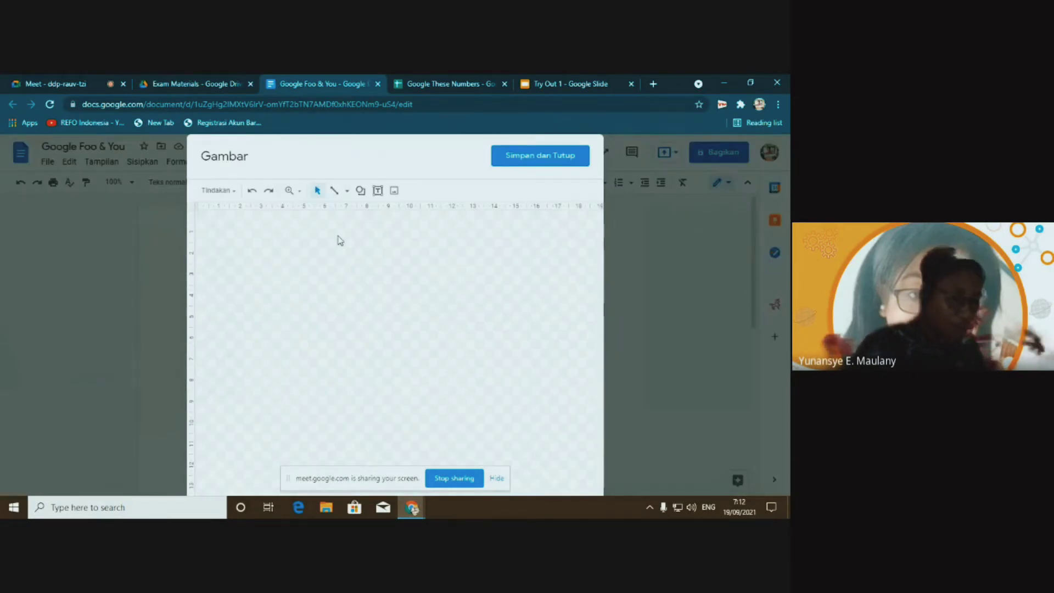
Place a text box at the top of the canvas, type 'Word Art', and shrink it to fit
click(377, 190)
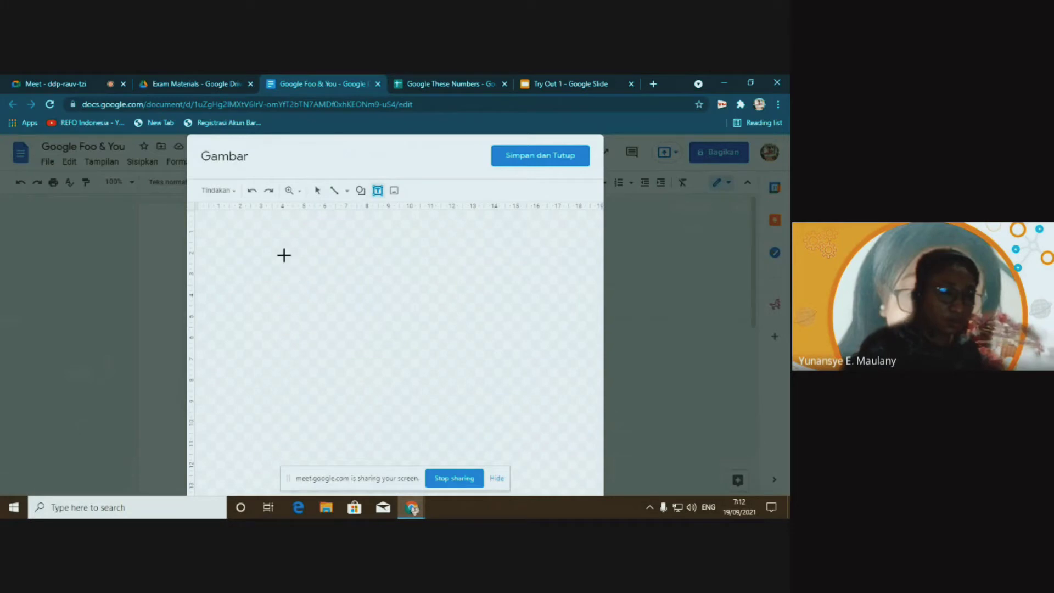
click(379, 193)
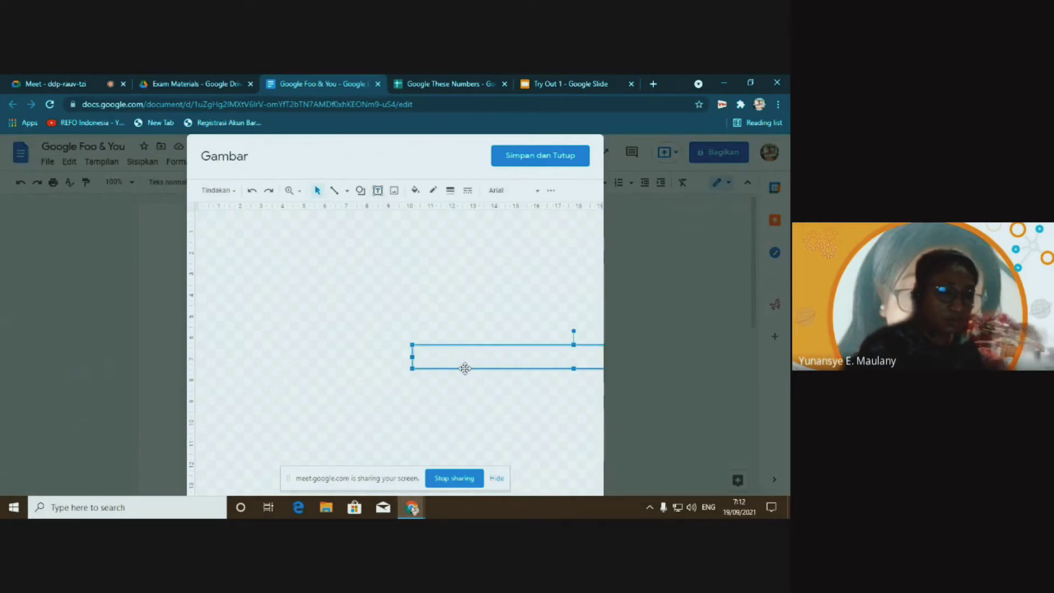
drag(463, 367, 281, 266)
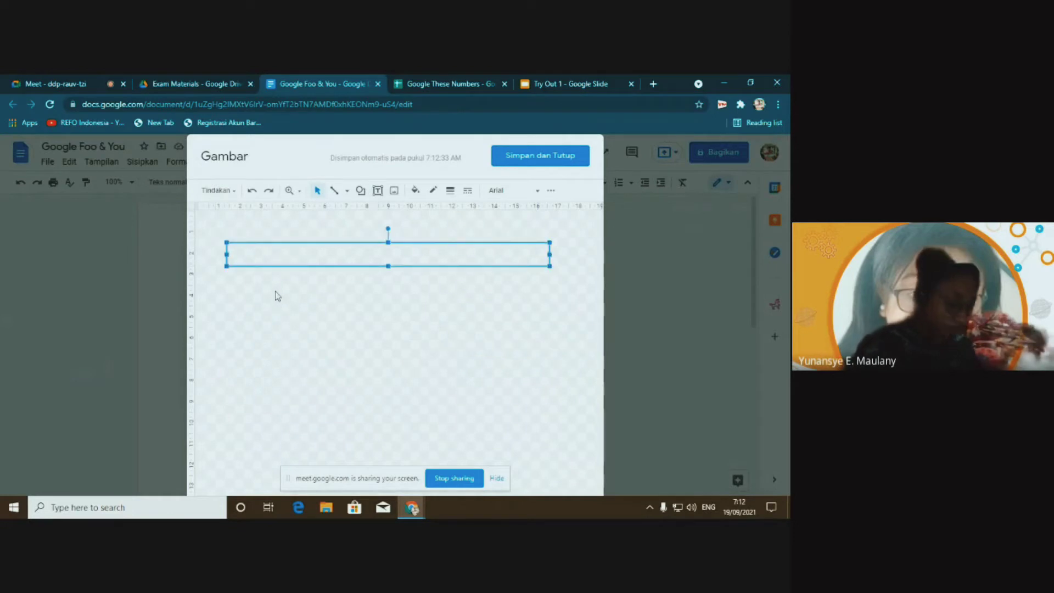
text(WORD)
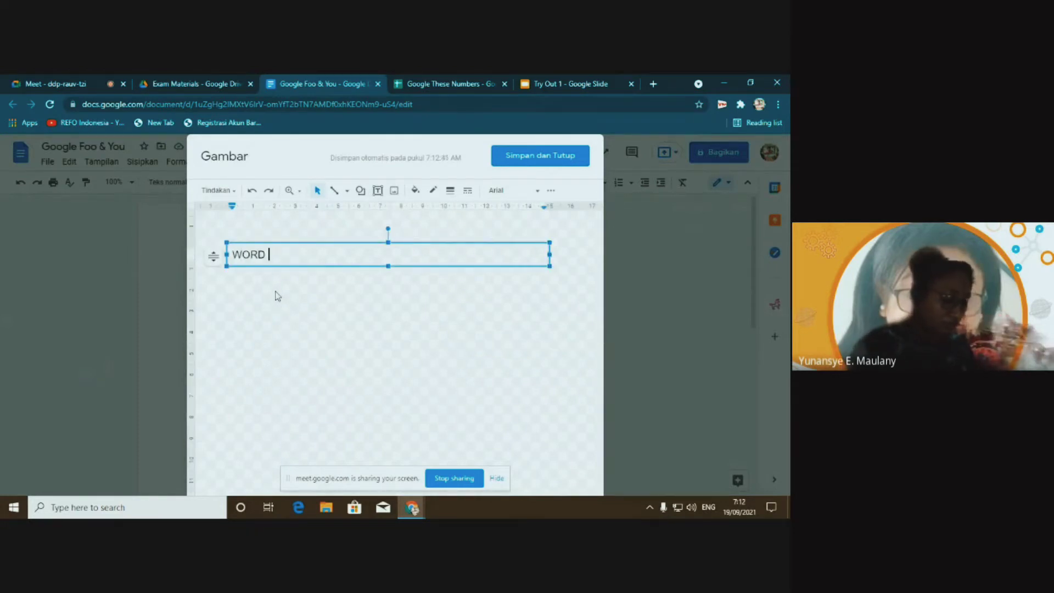
key(BackSpace)
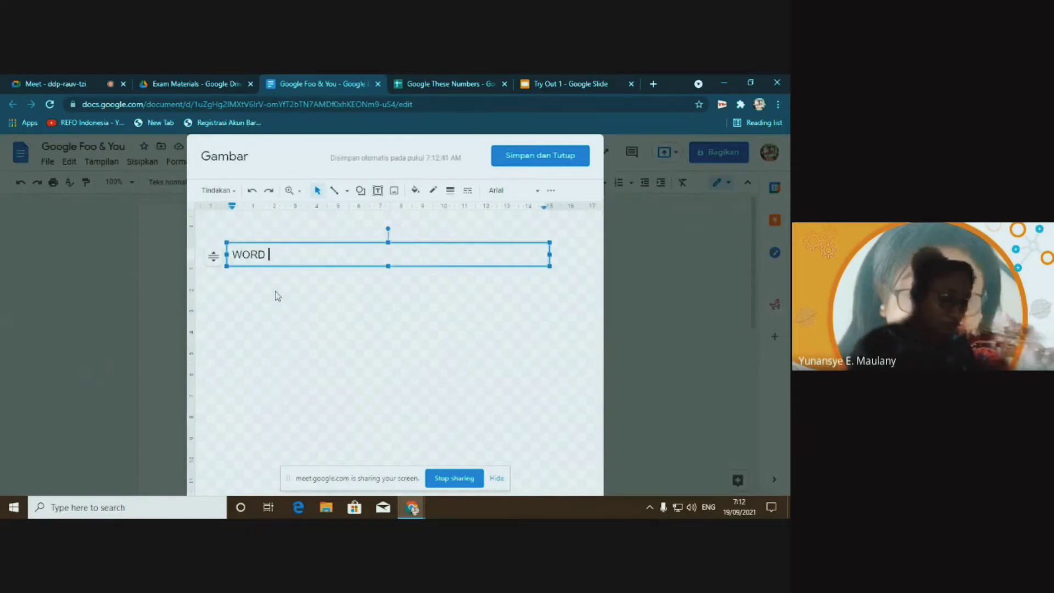
key(BackSpace)
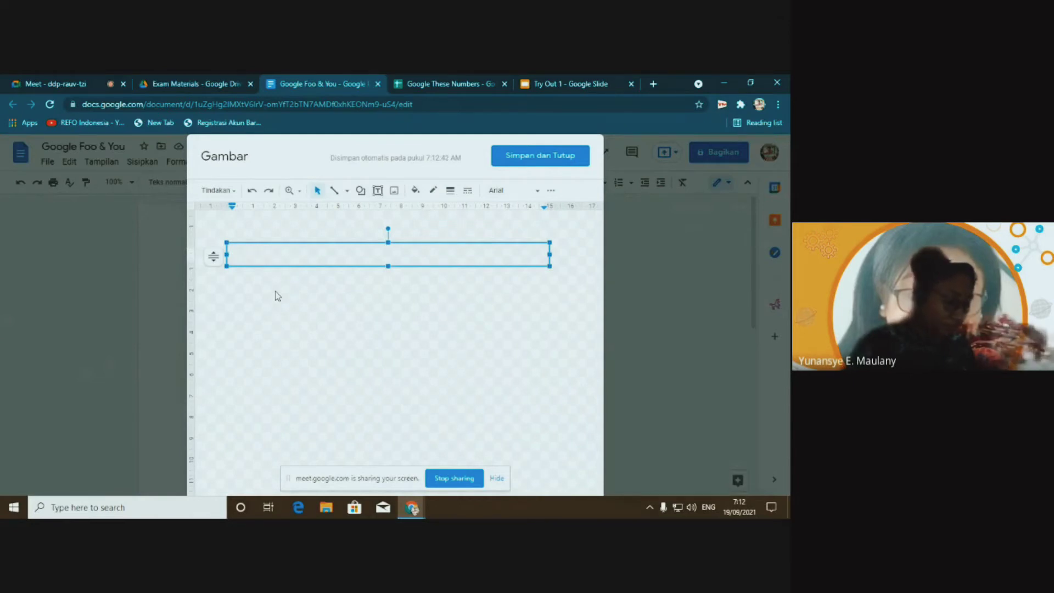
text(Word Art)
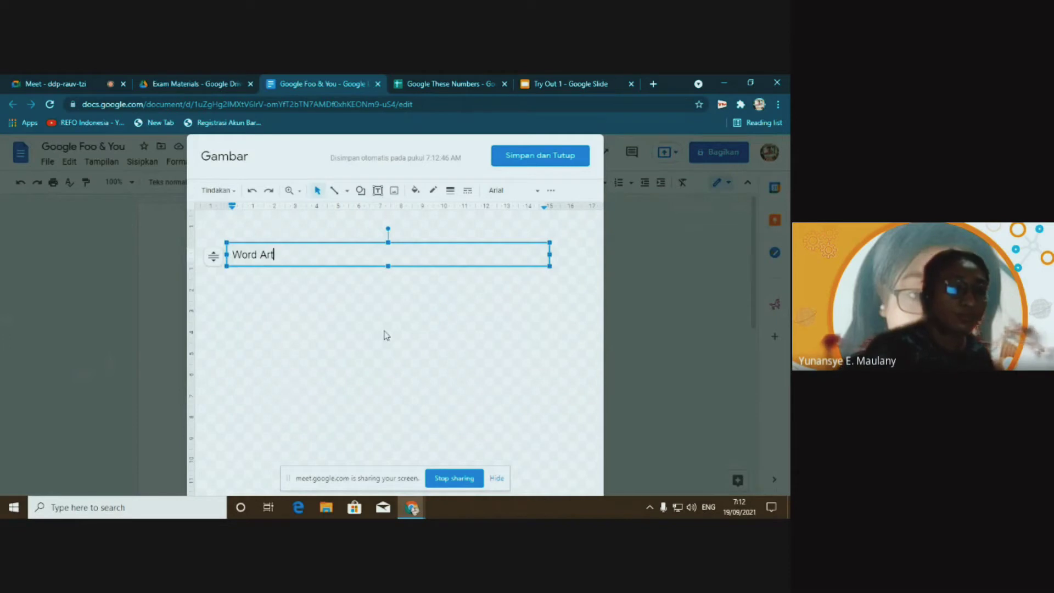
drag(549, 256, 286, 254)
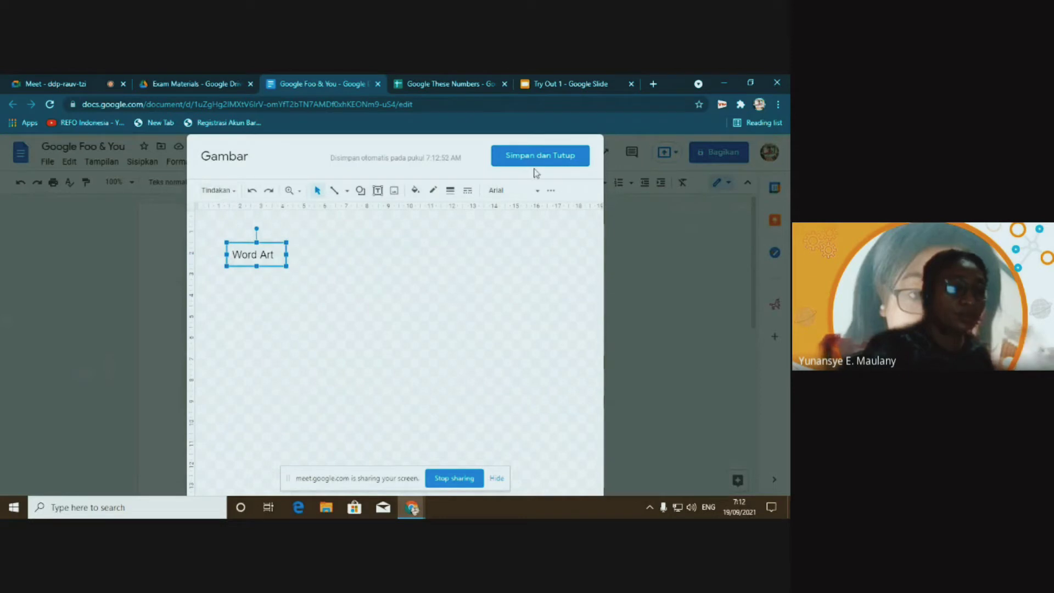
Move the Word Art box, set its font to Pacifico, and try red then grey gradient fills
drag(282, 287, 288, 340)
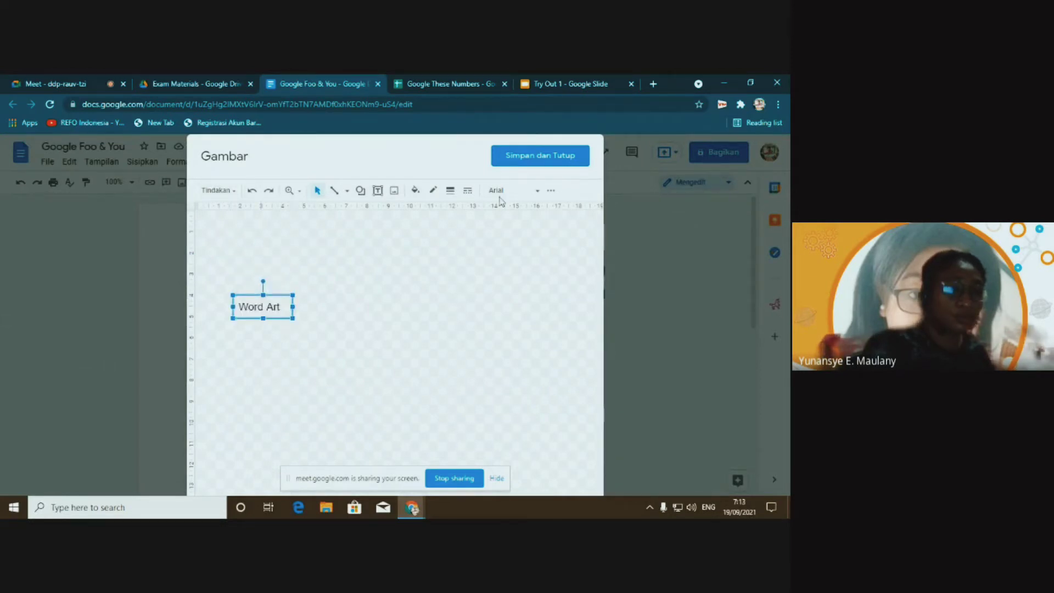
click(538, 192)
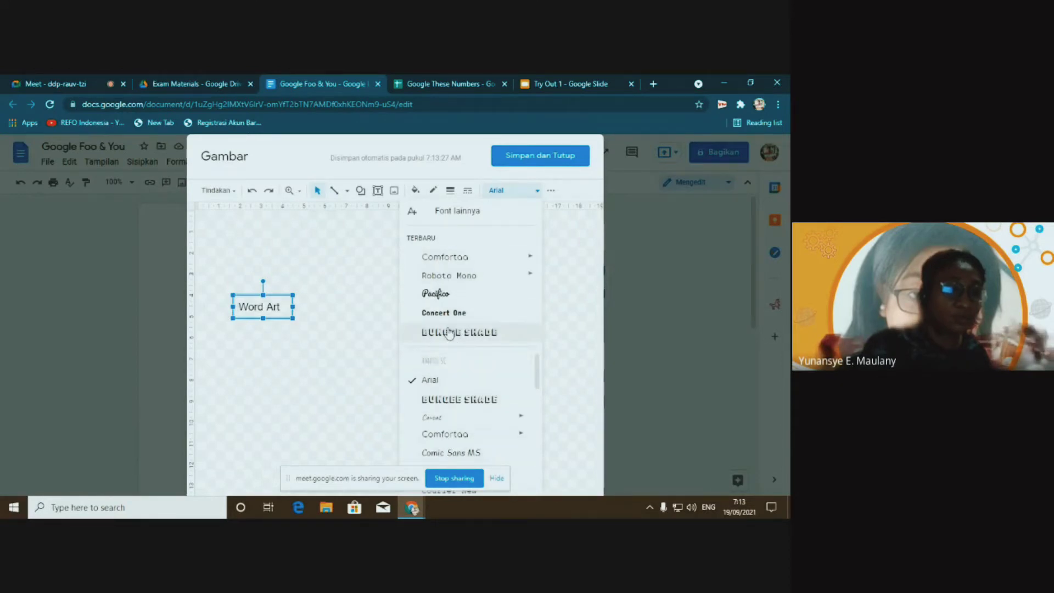
click(436, 293)
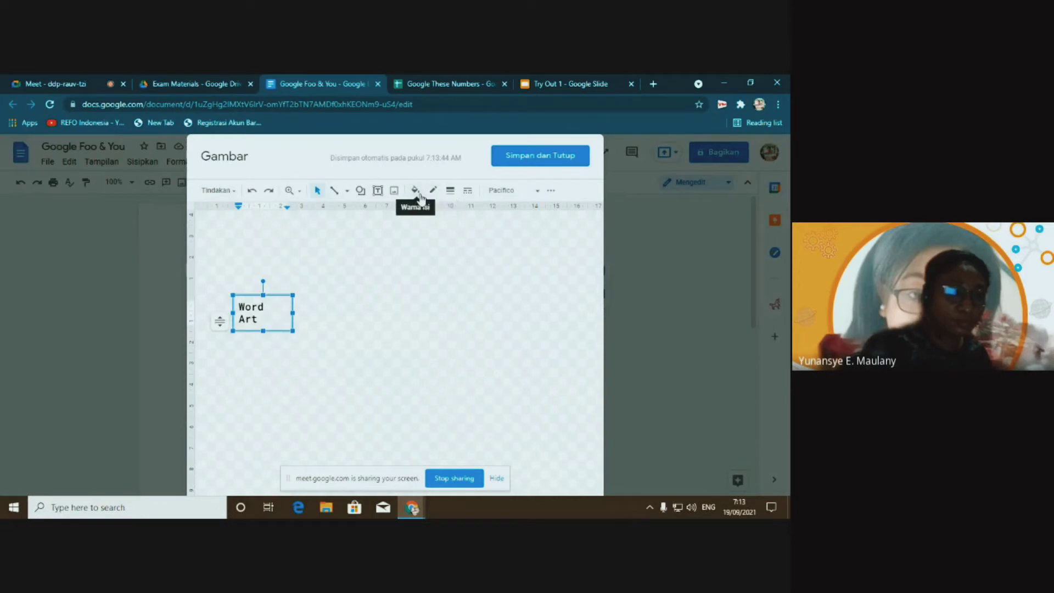
click(415, 191)
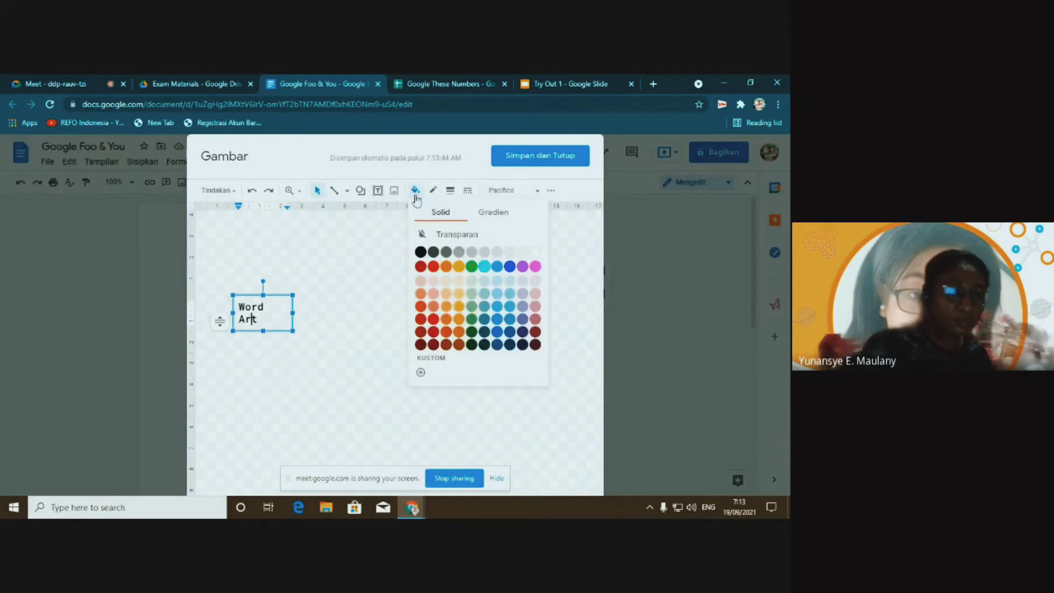
click(433, 267)
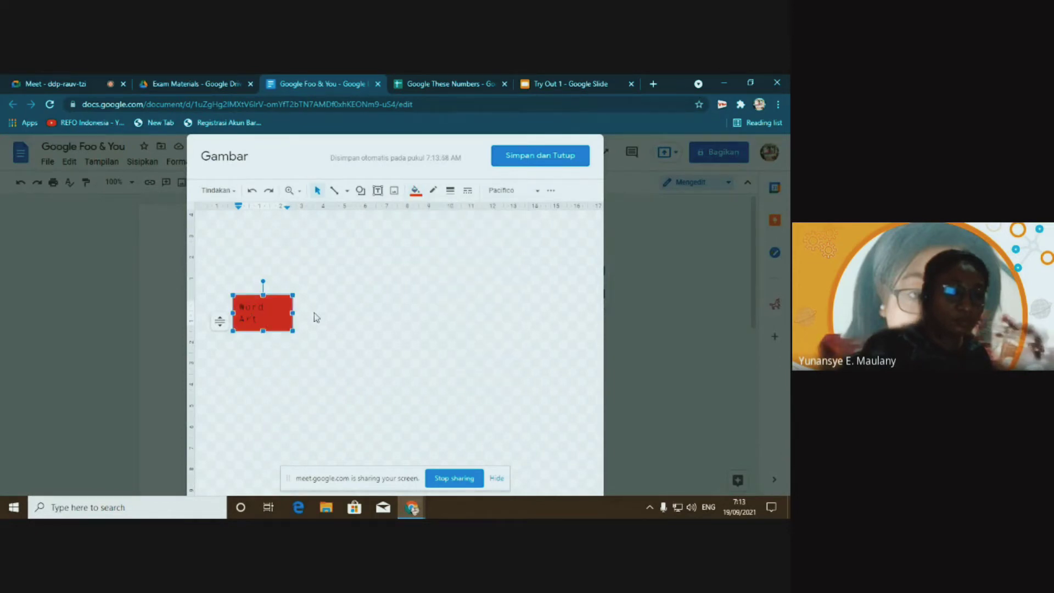
click(416, 190)
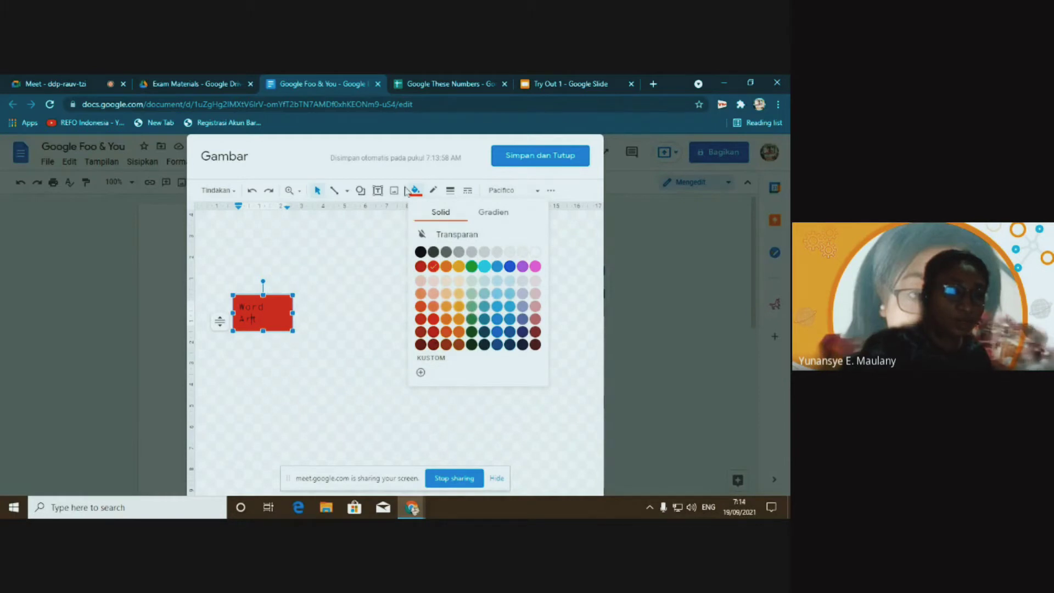
click(489, 217)
click(478, 245)
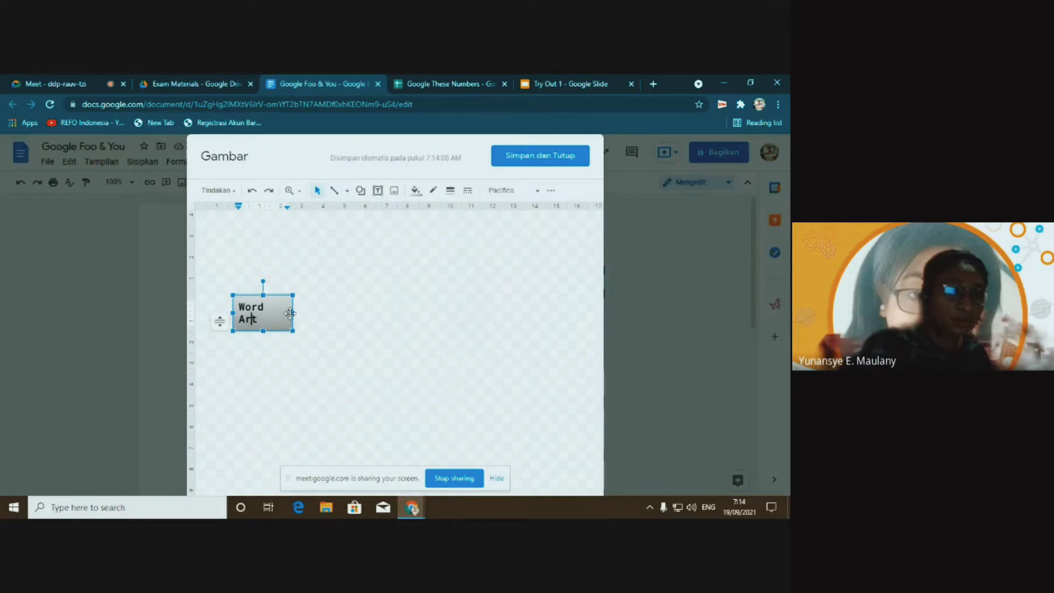
Widen the box onto one line and give it a transparent solid background
mouse_move(291, 312)
mouse_down()
mouse_move(396, 312)
mouse_move(299, 306)
mouse_up()
click(415, 190)
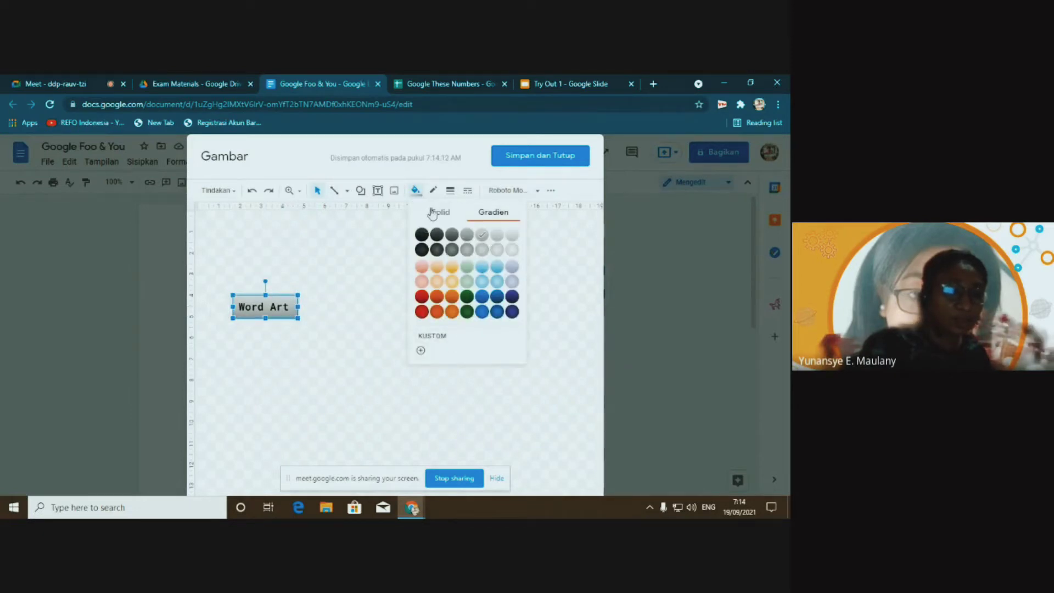
click(458, 215)
click(446, 236)
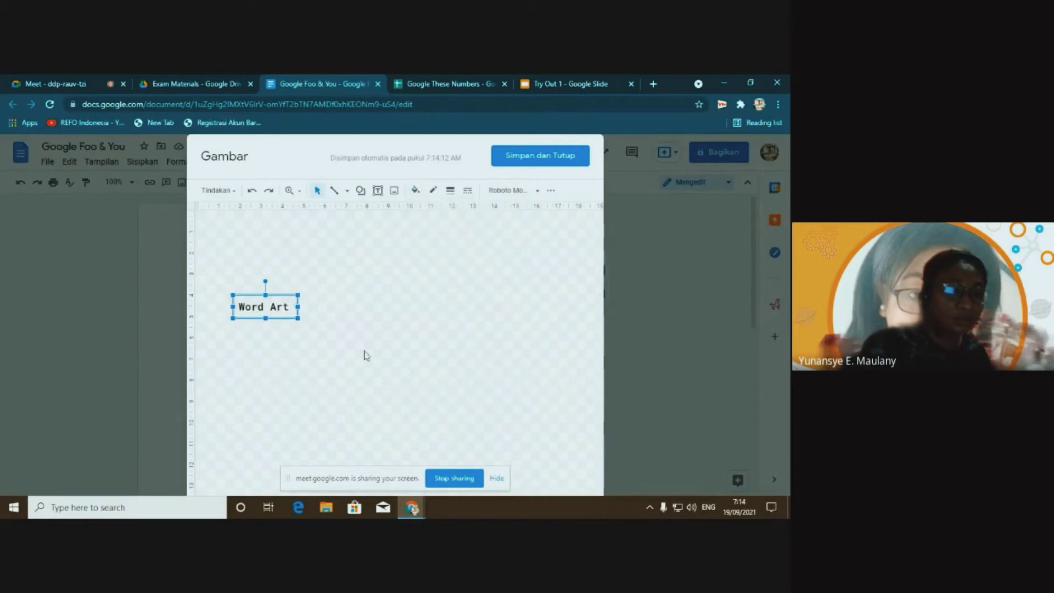
click(434, 192)
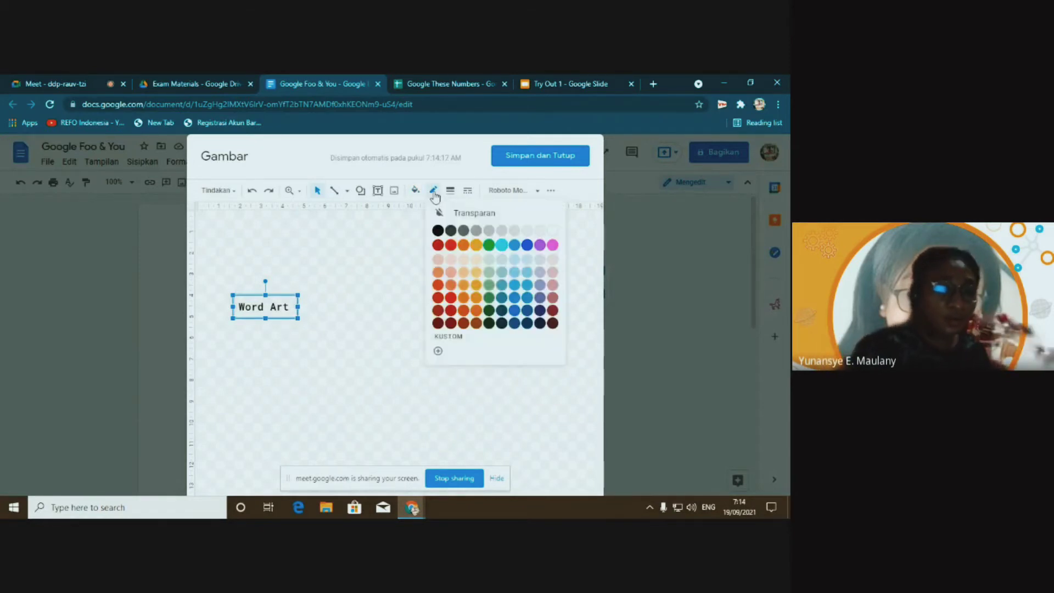
click(380, 270)
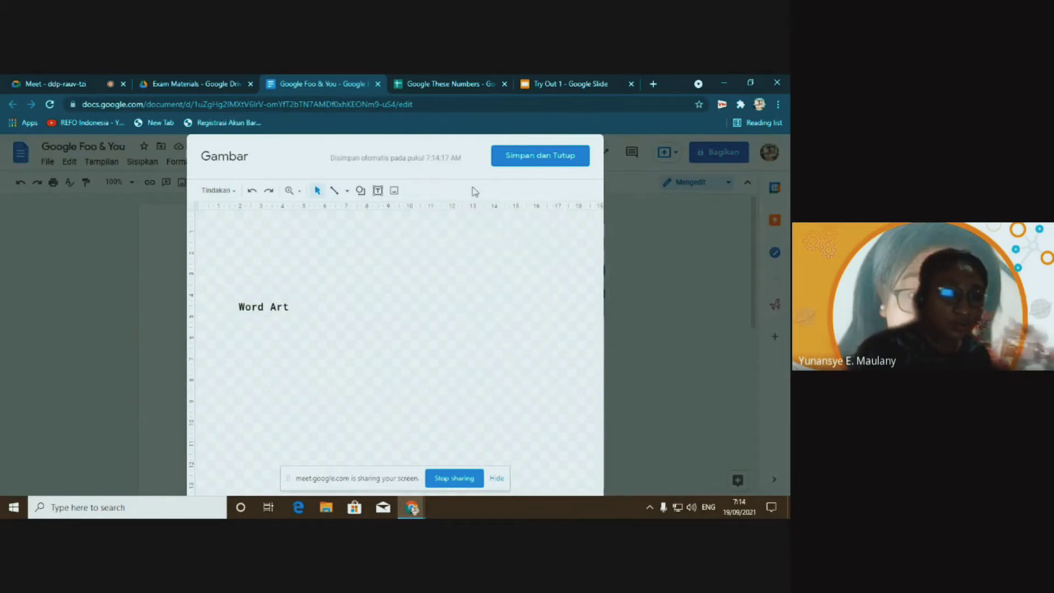
Colour the Word Art text blue
click(284, 309)
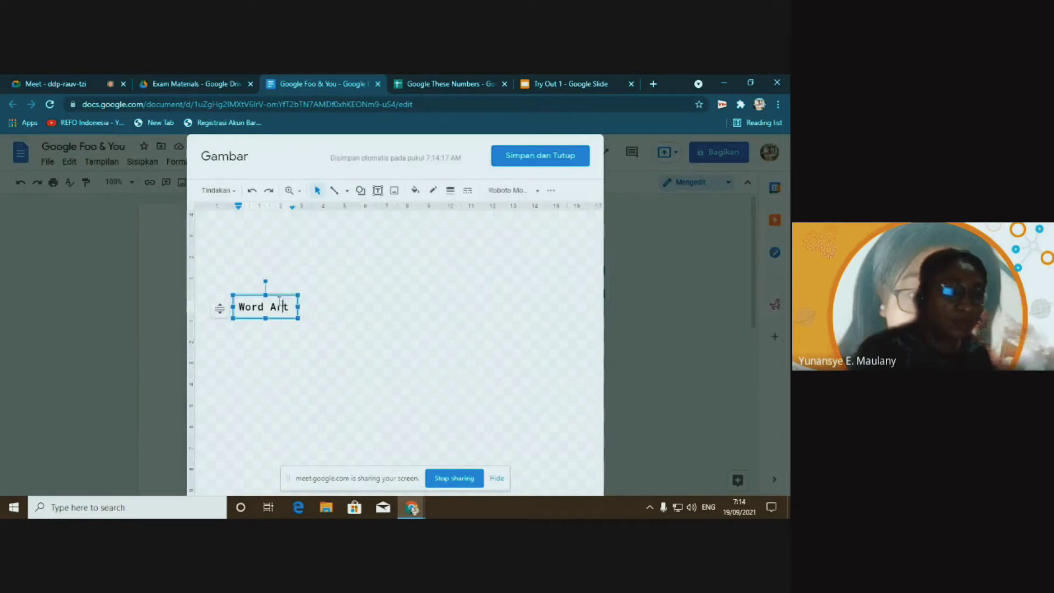
click(550, 190)
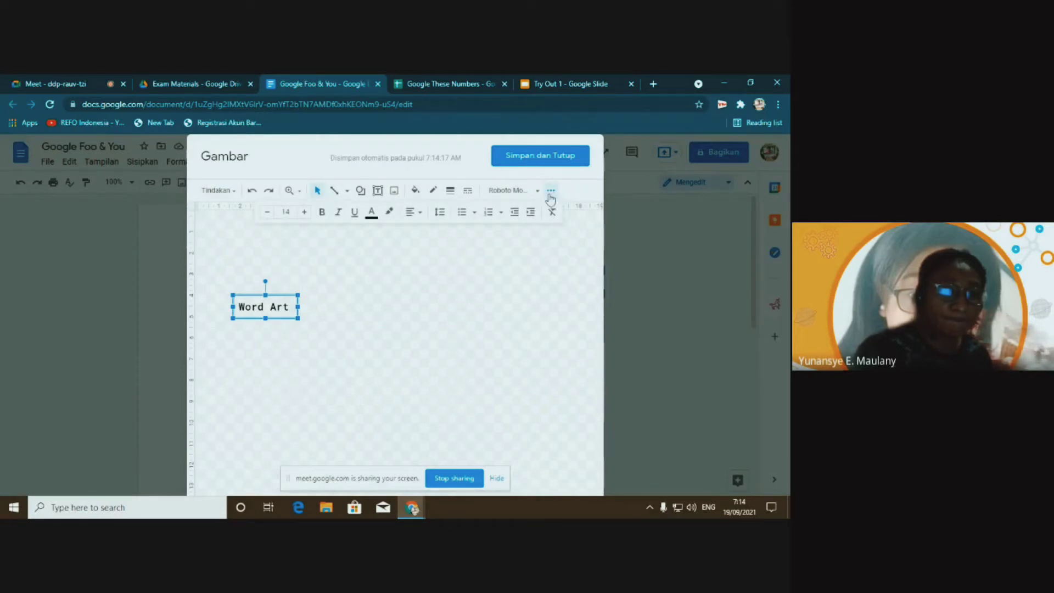
click(372, 213)
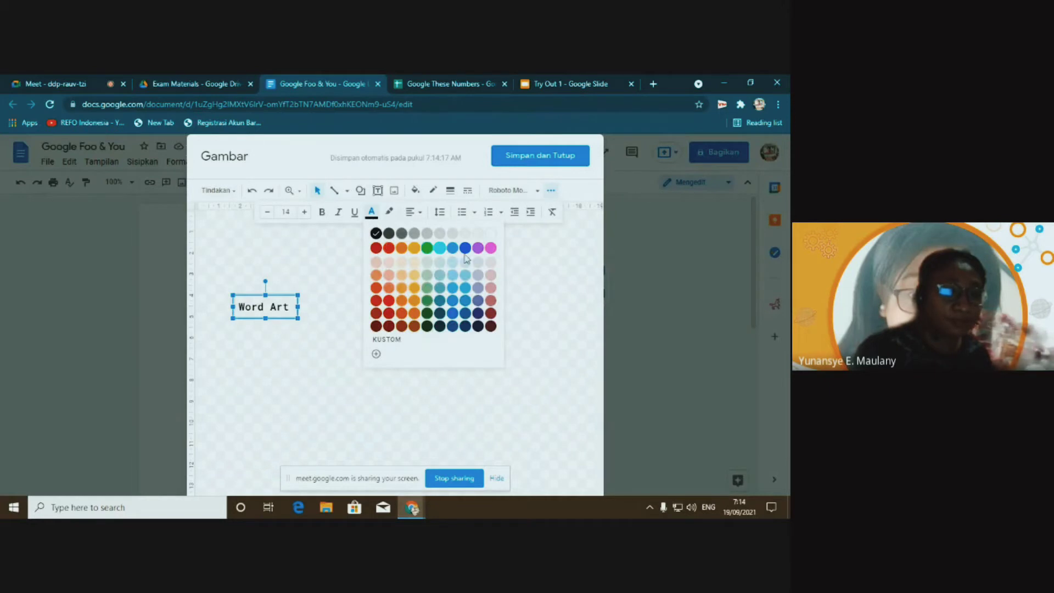
click(465, 248)
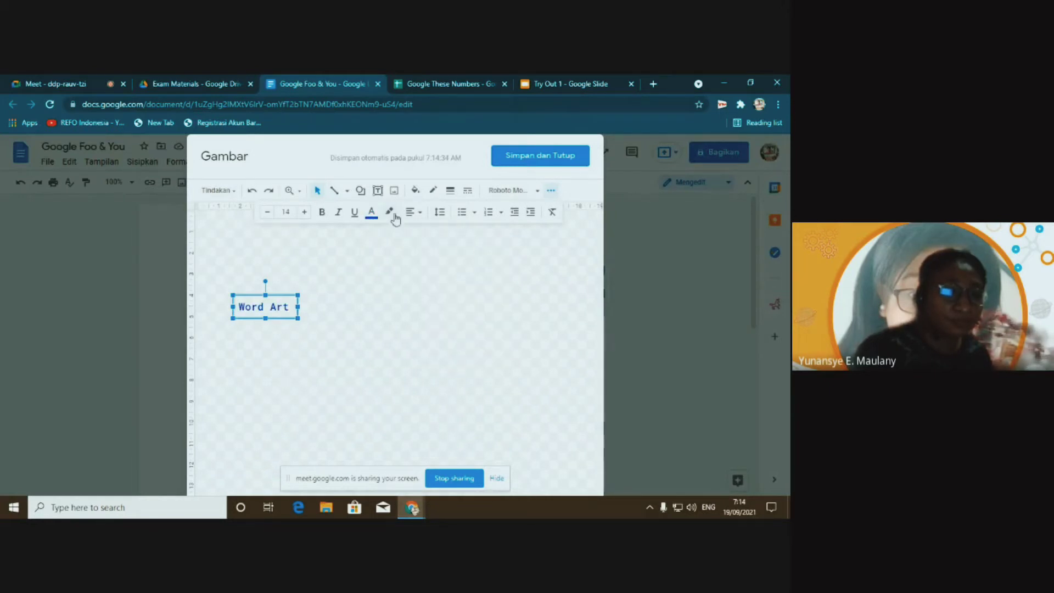
Raise the text to size 20, widen the box, and switch the font to Fredericka
click(306, 214)
click(306, 213)
click(305, 213)
click(304, 212)
click(305, 213)
click(305, 212)
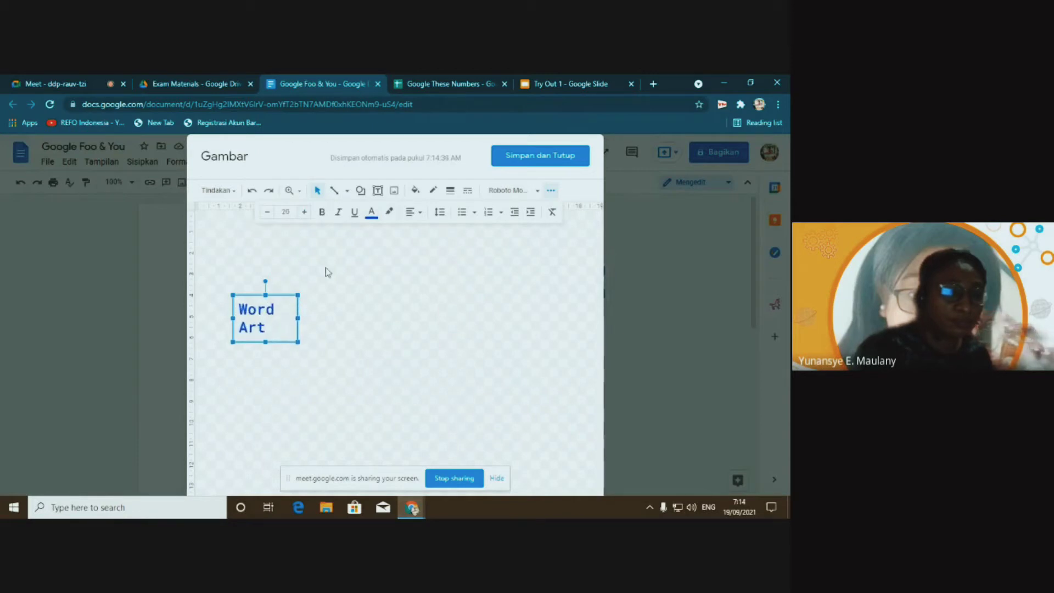
drag(297, 318, 414, 334)
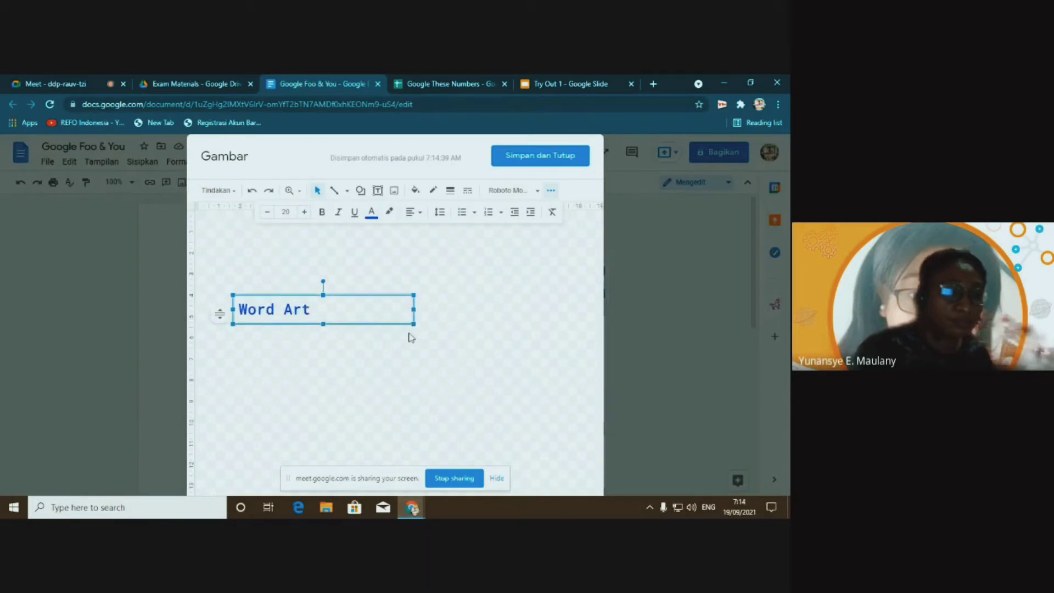
click(492, 195)
click(464, 391)
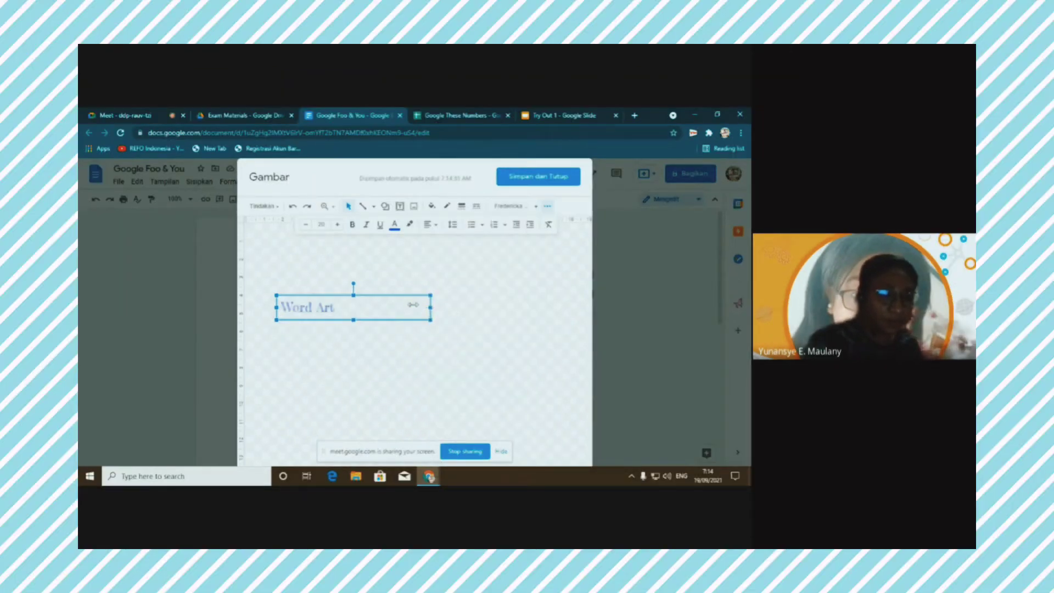
Save the narrowed Word Art drawing into the document, move it to a new line, and remove the trailing quote text
drag(429, 307, 341, 308)
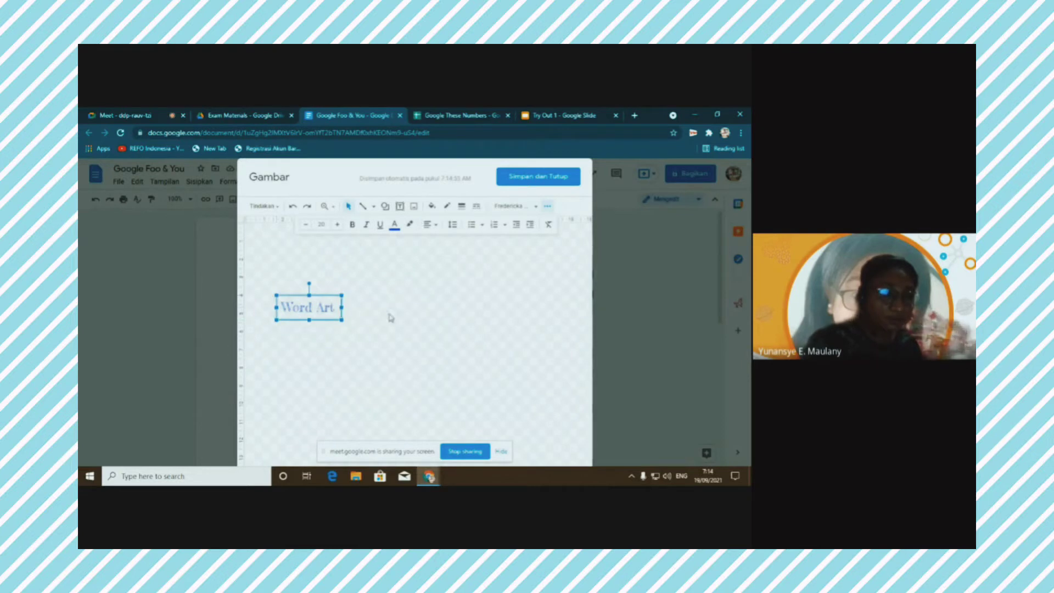
click(526, 177)
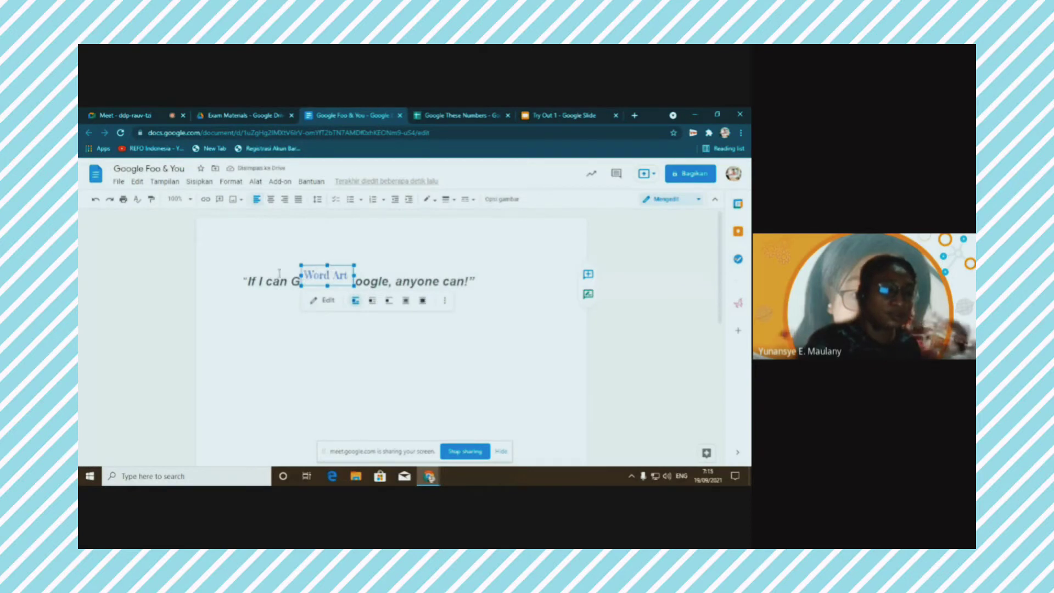
click(316, 312)
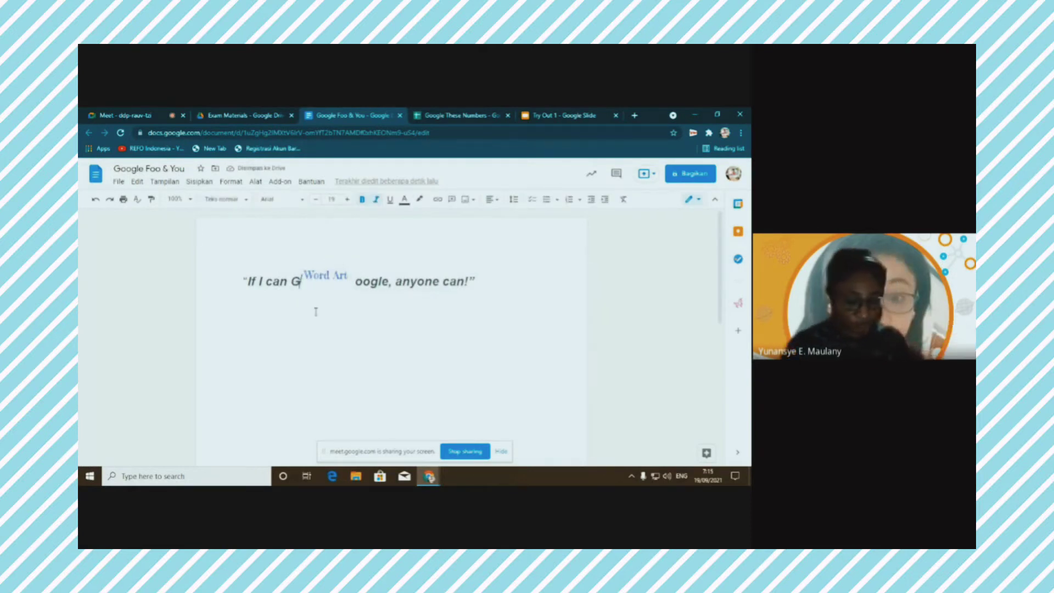
key(Return)
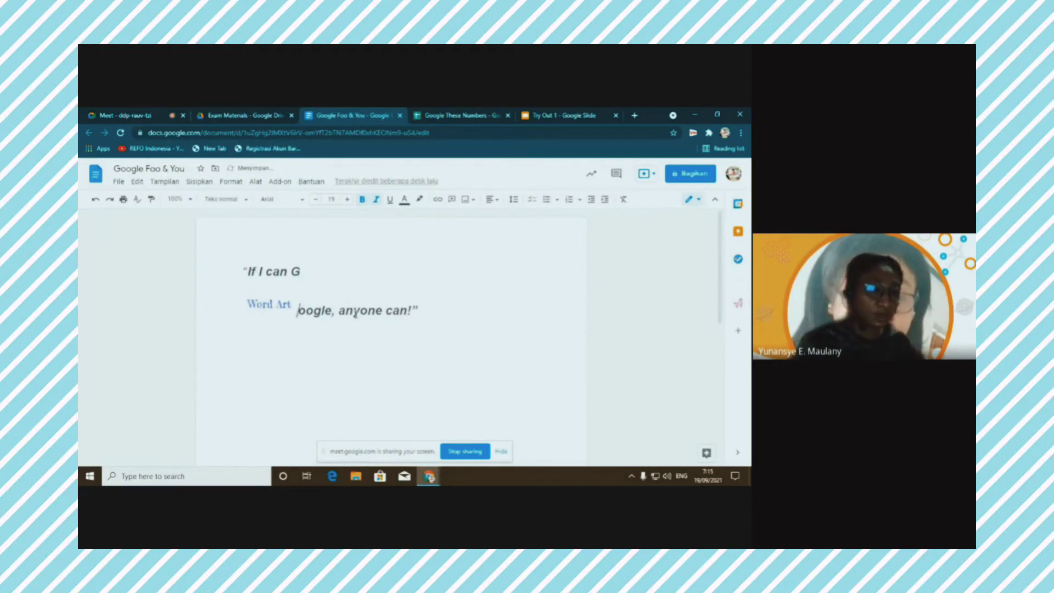
drag(298, 310, 423, 311)
key(ctrl+c)
key(BackSpace)
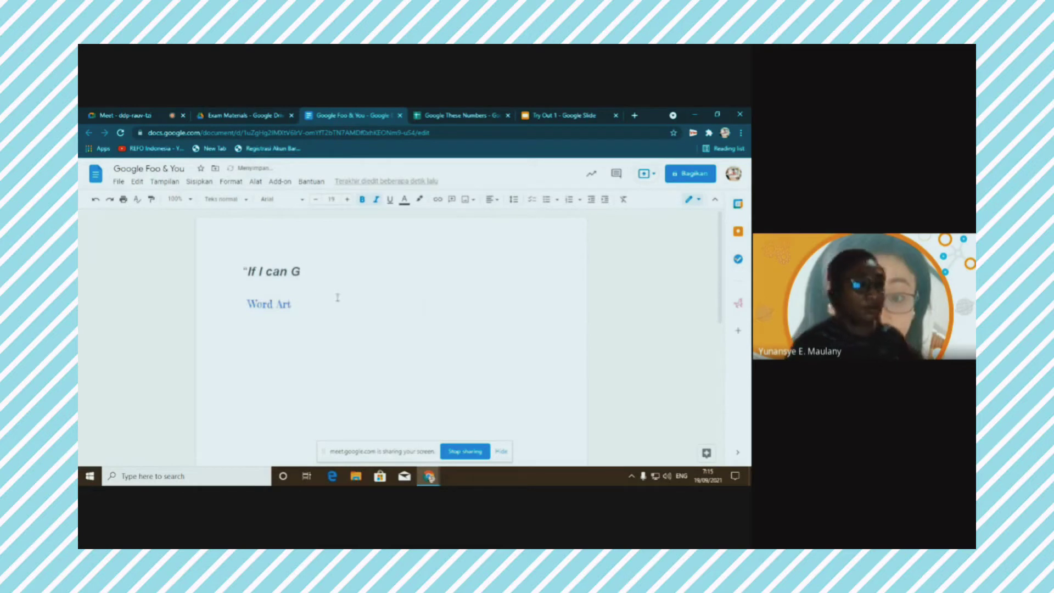
Paste the rest of the quote back, enlarge the Word Art drawing, and move it directly below the quote
key(ctrl+v)
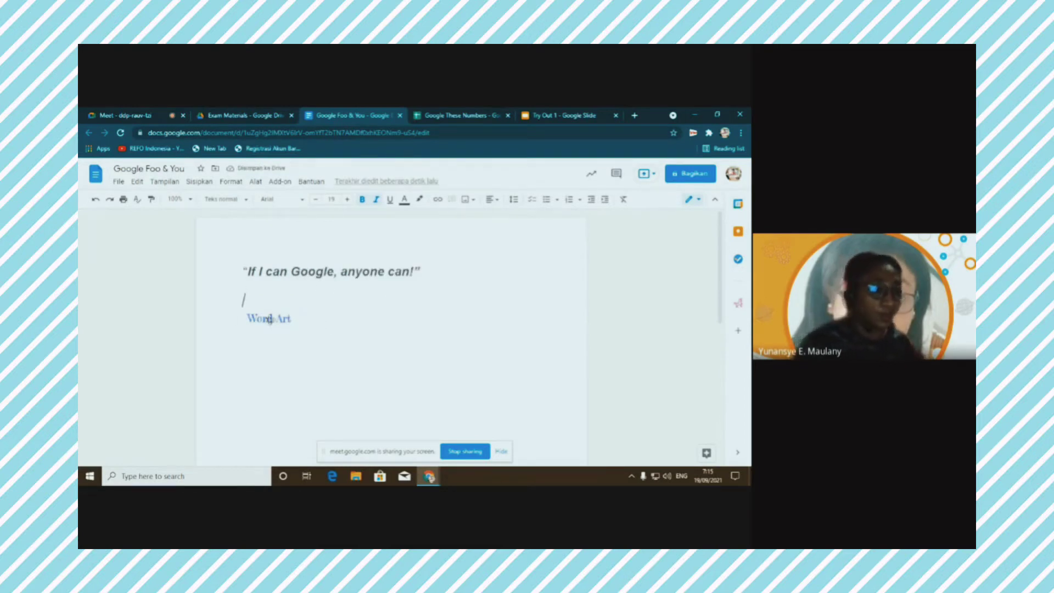
double_click(266, 319)
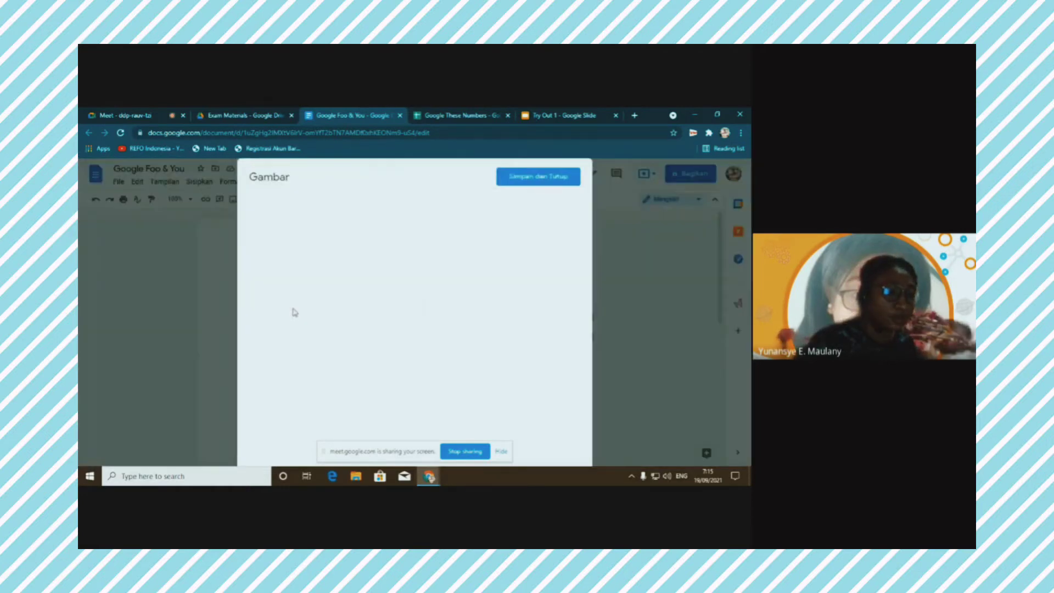
click(552, 177)
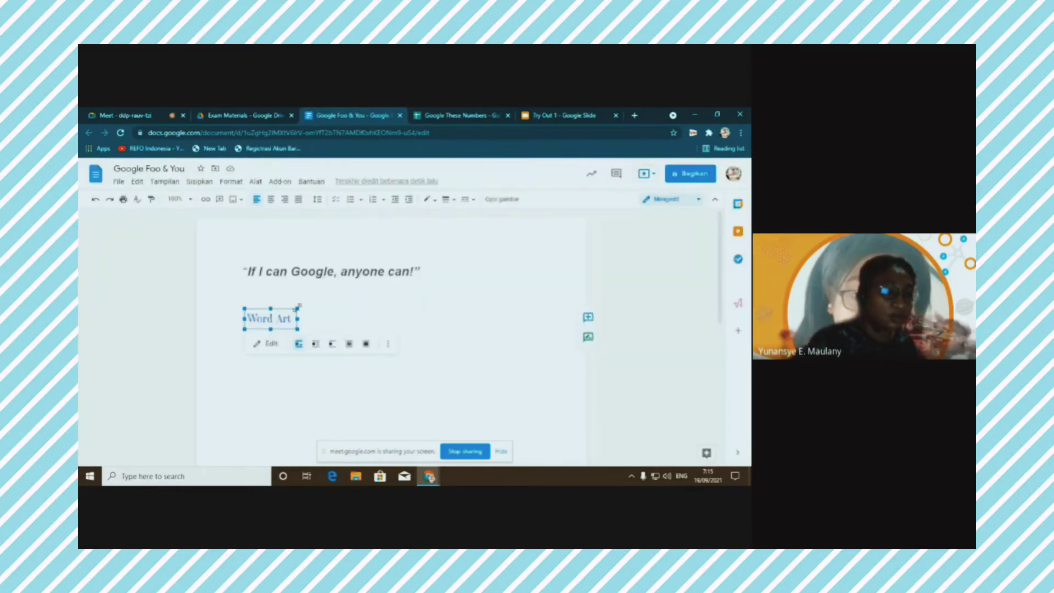
mouse_move(297, 308)
mouse_down()
mouse_move(438, 305)
mouse_move(381, 329)
mouse_up()
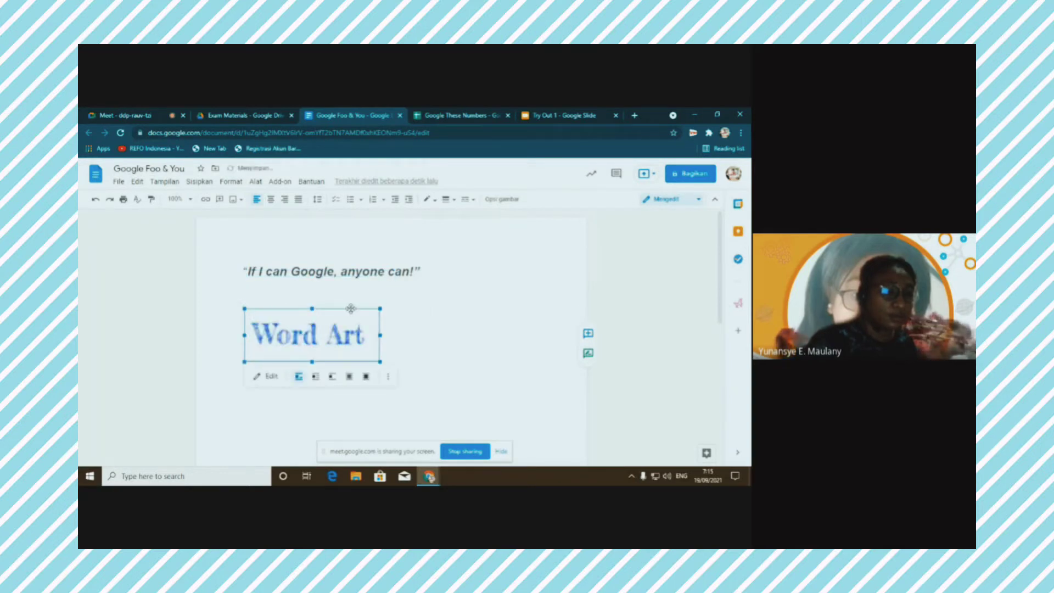
drag(396, 307, 456, 318)
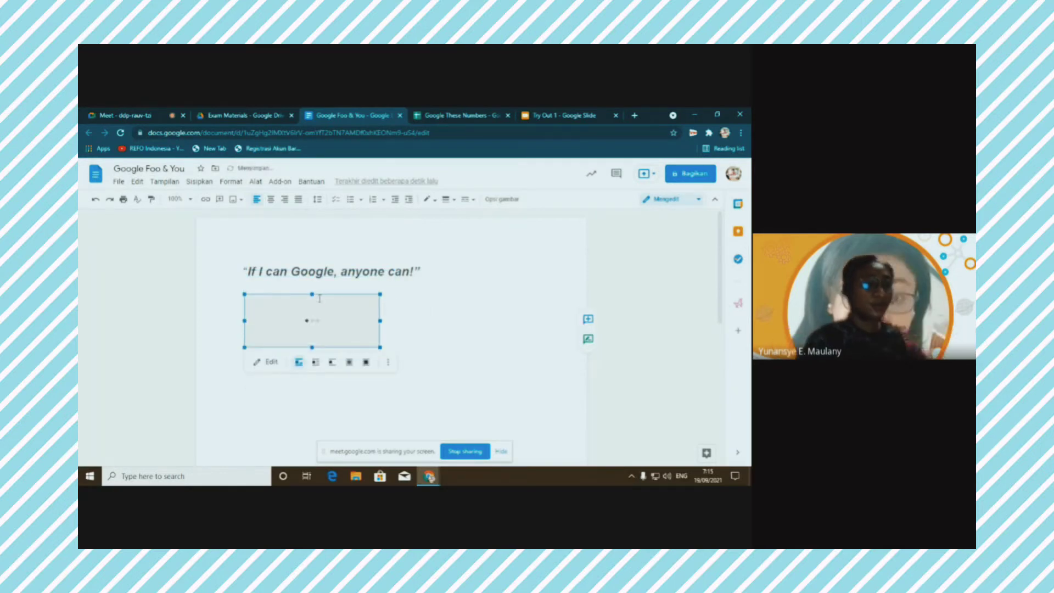
click(308, 393)
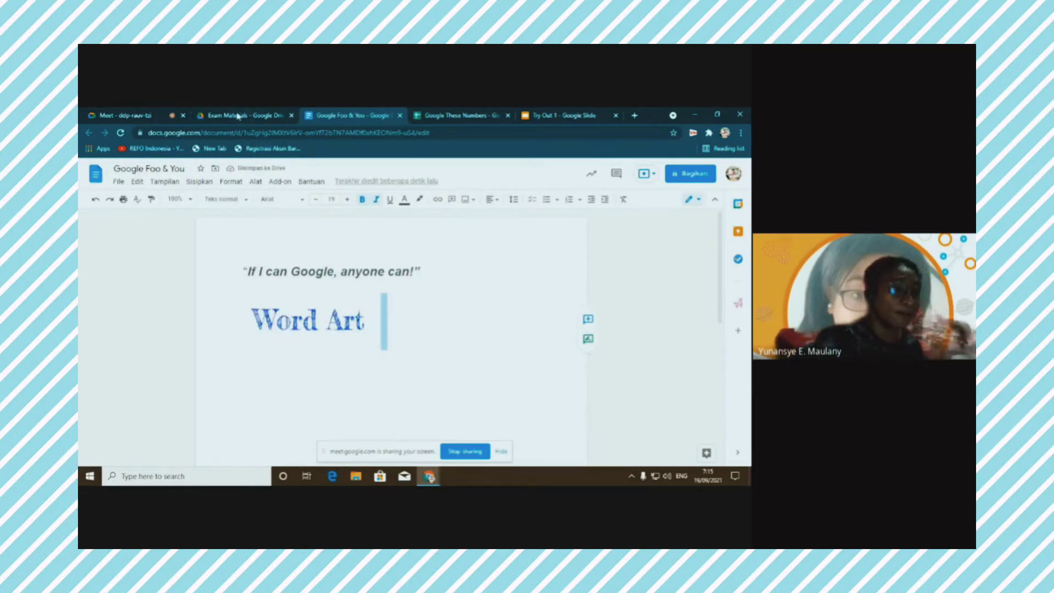
Switch between the Drive, document and slides tabs, ending on the Try Out 1 presentation
click(546, 116)
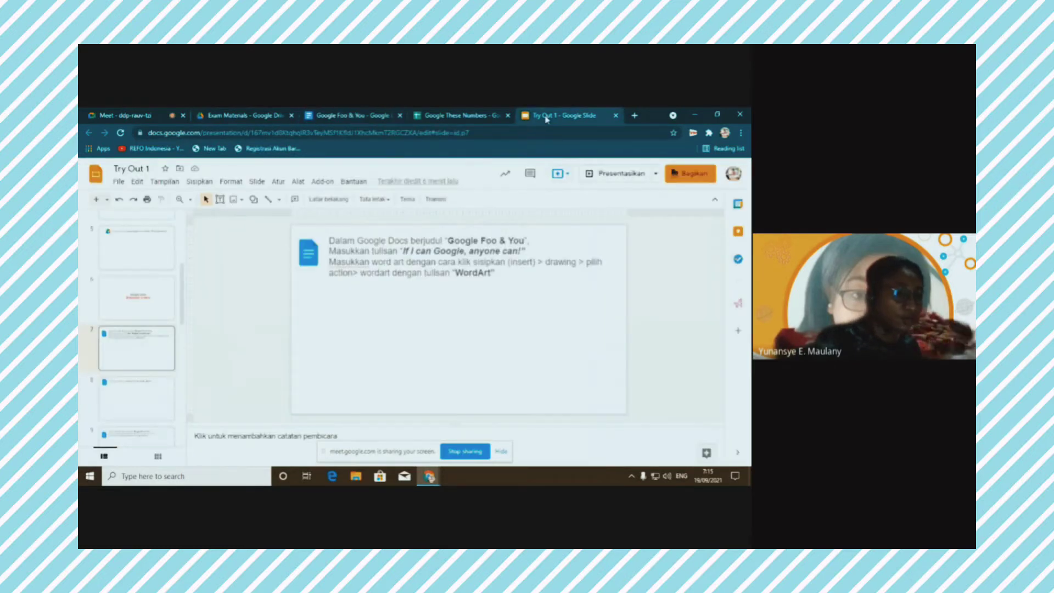
click(242, 115)
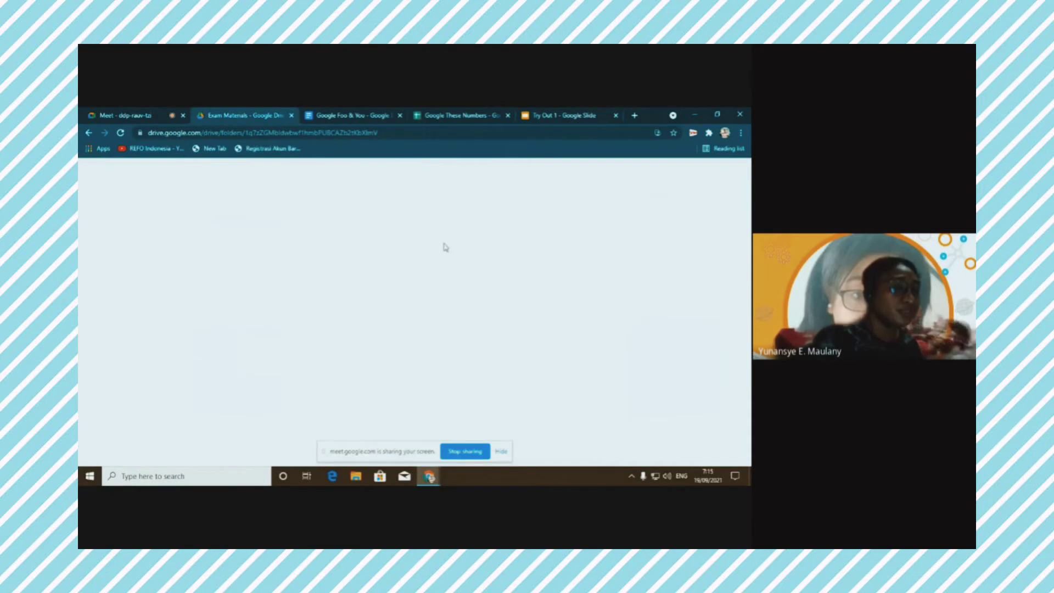
click(346, 117)
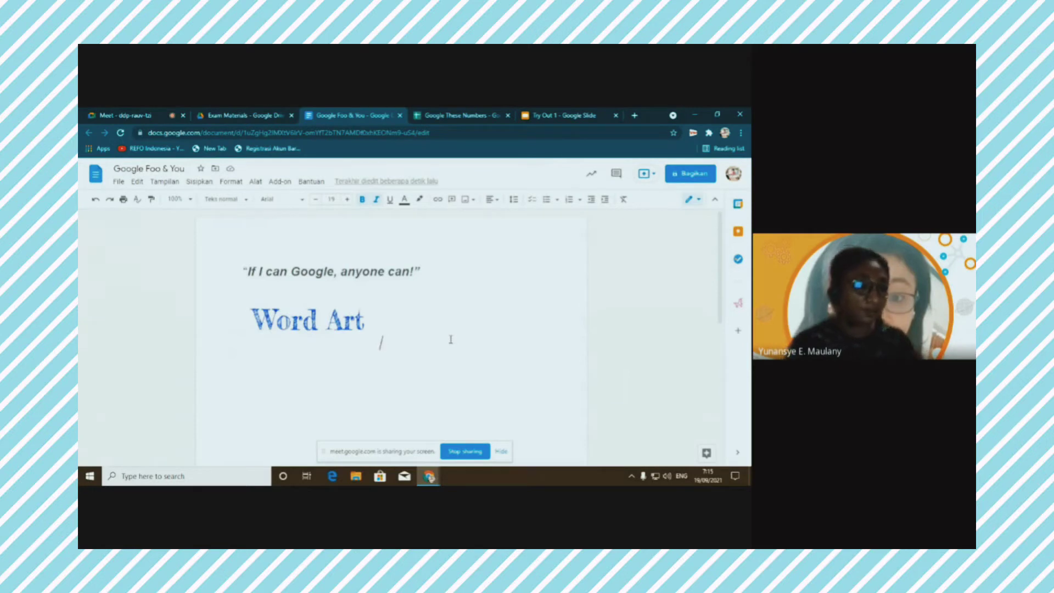
click(563, 113)
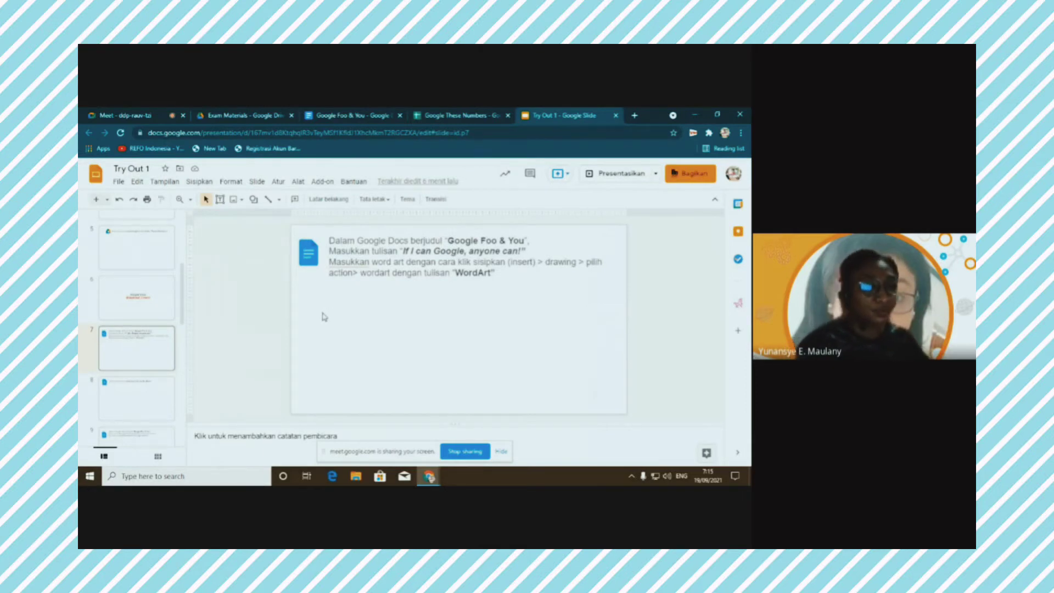
Paste the document screenshot onto slide 7, then resize and centre it
key(ctrl+v)
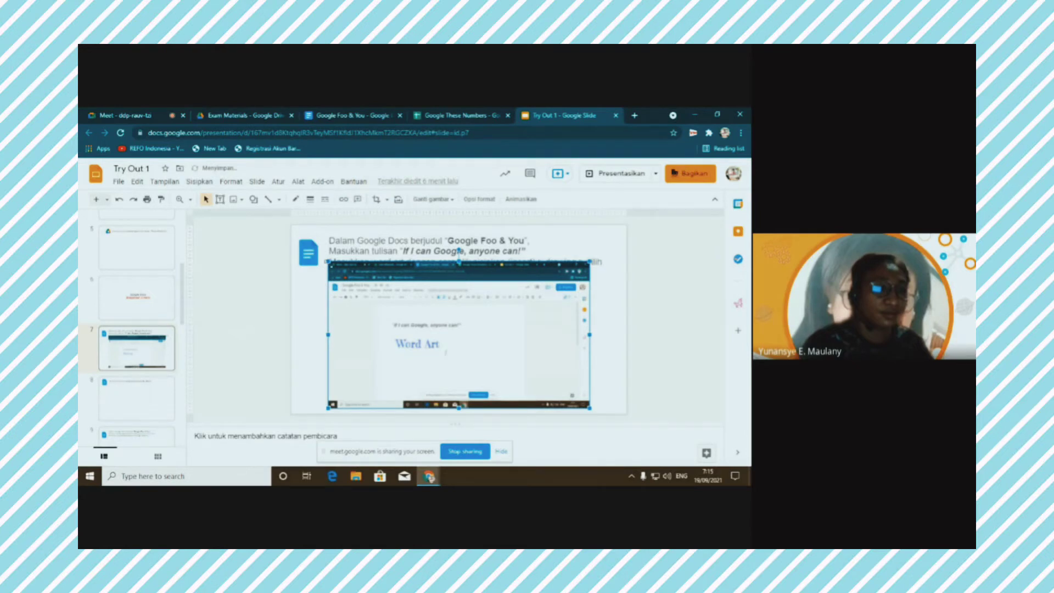
drag(489, 299, 527, 343)
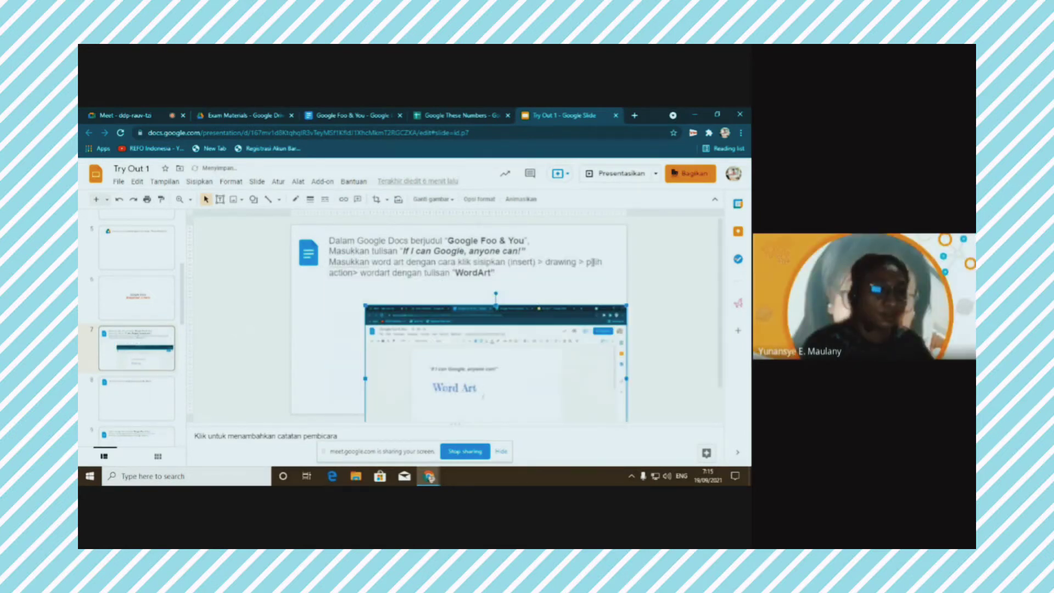
drag(514, 304, 477, 284)
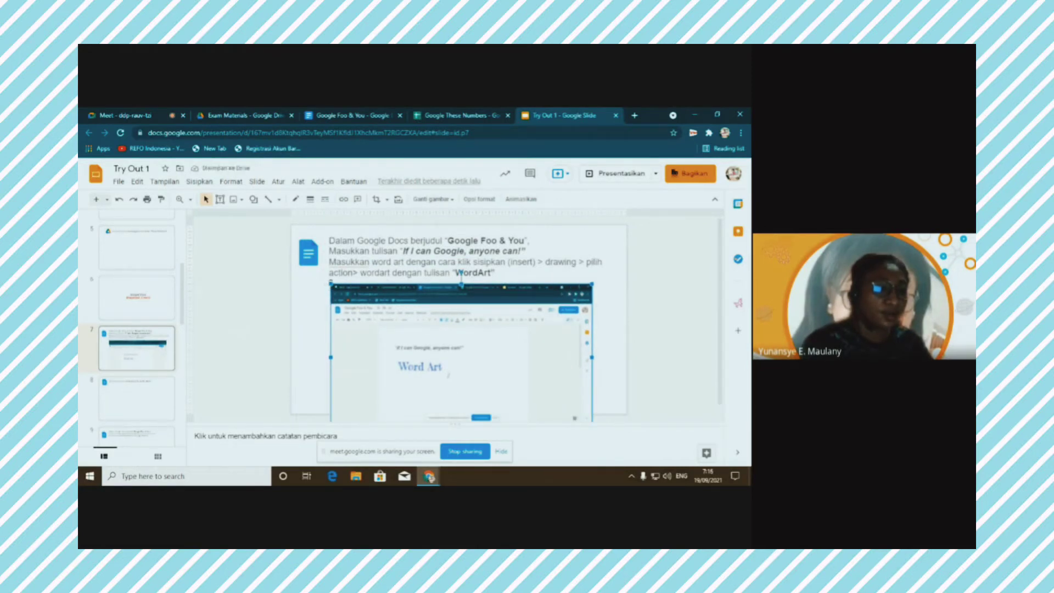
drag(330, 284, 379, 311)
drag(460, 308, 427, 281)
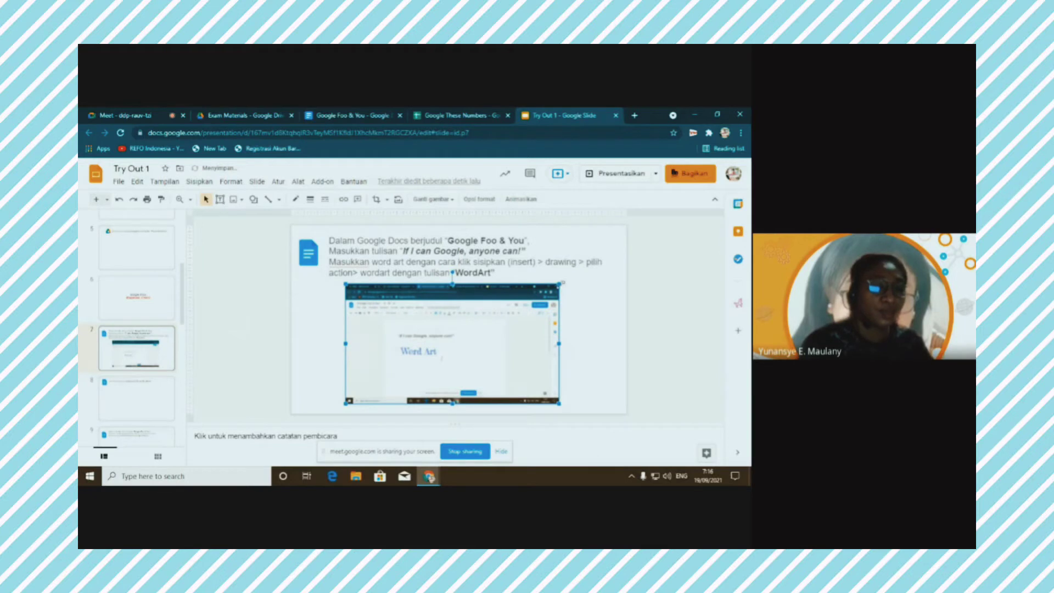
drag(560, 284, 573, 277)
drag(423, 334, 476, 340)
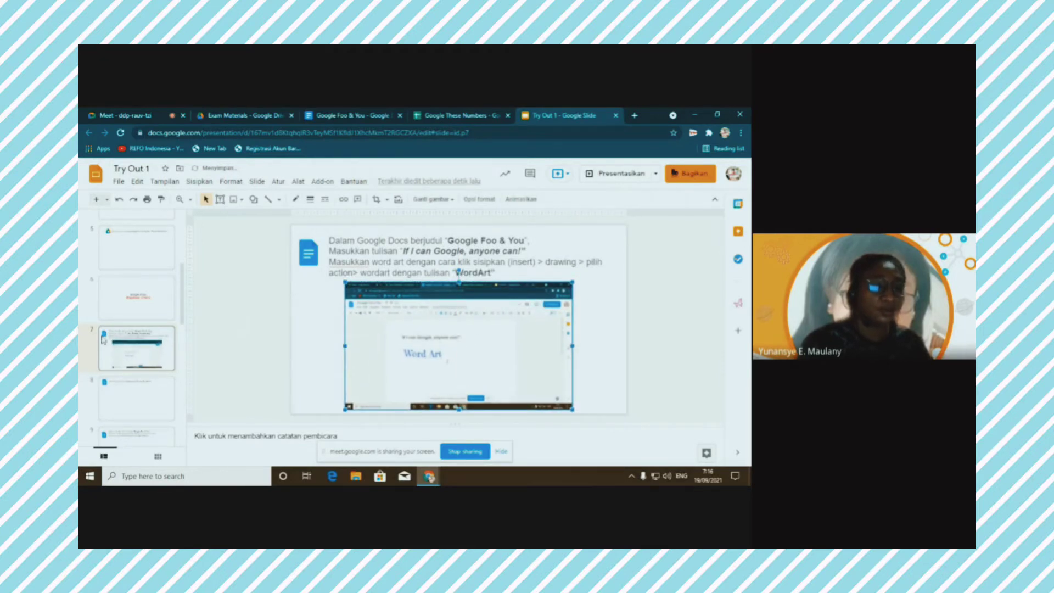
Move on to slide 8's download-to-Word task and return to the Google Foo & You document
click(249, 369)
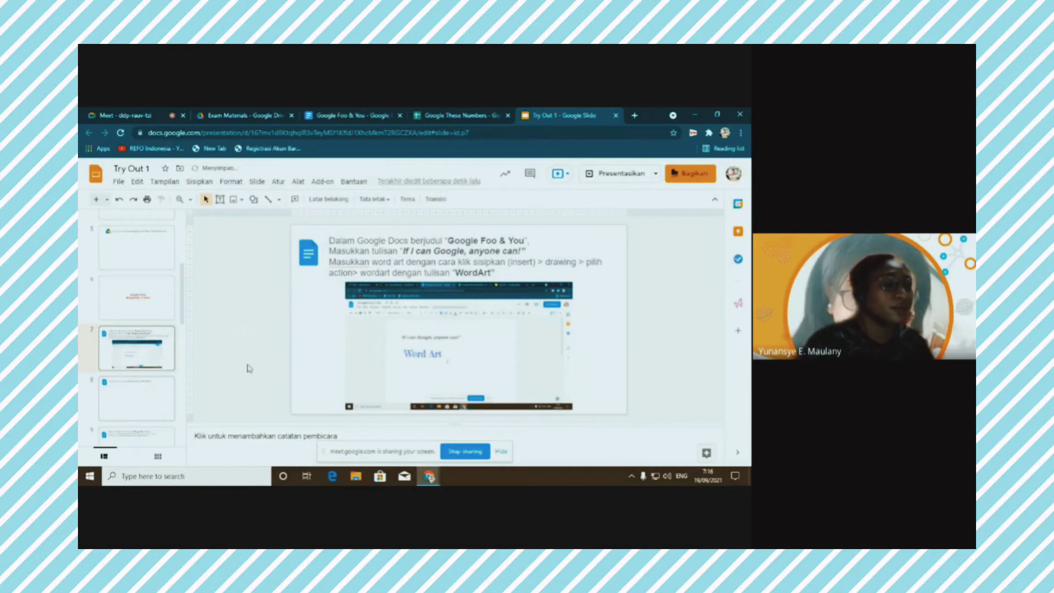
key(Page_Down)
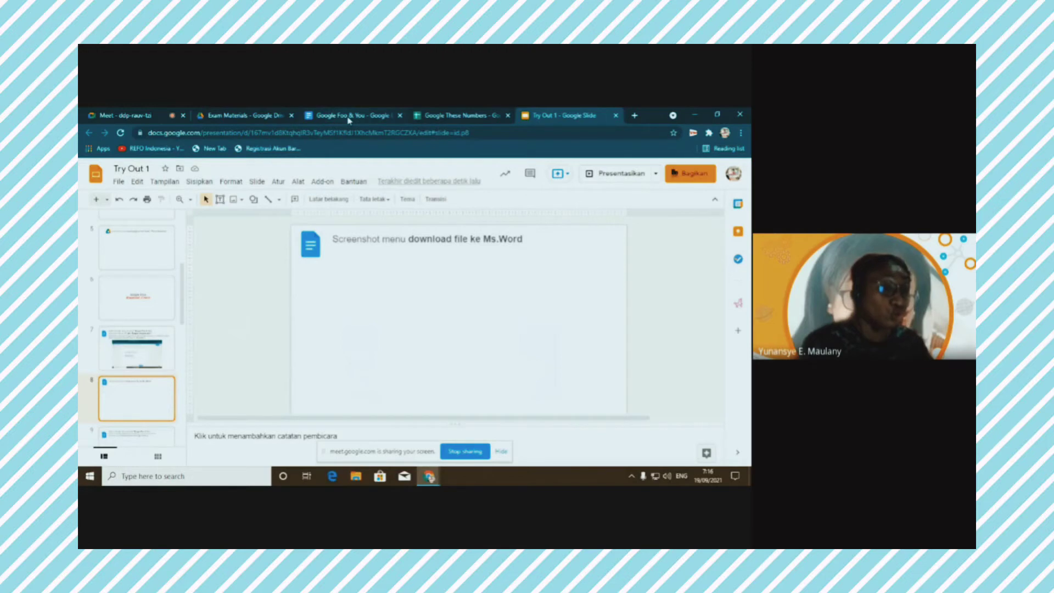
click(348, 117)
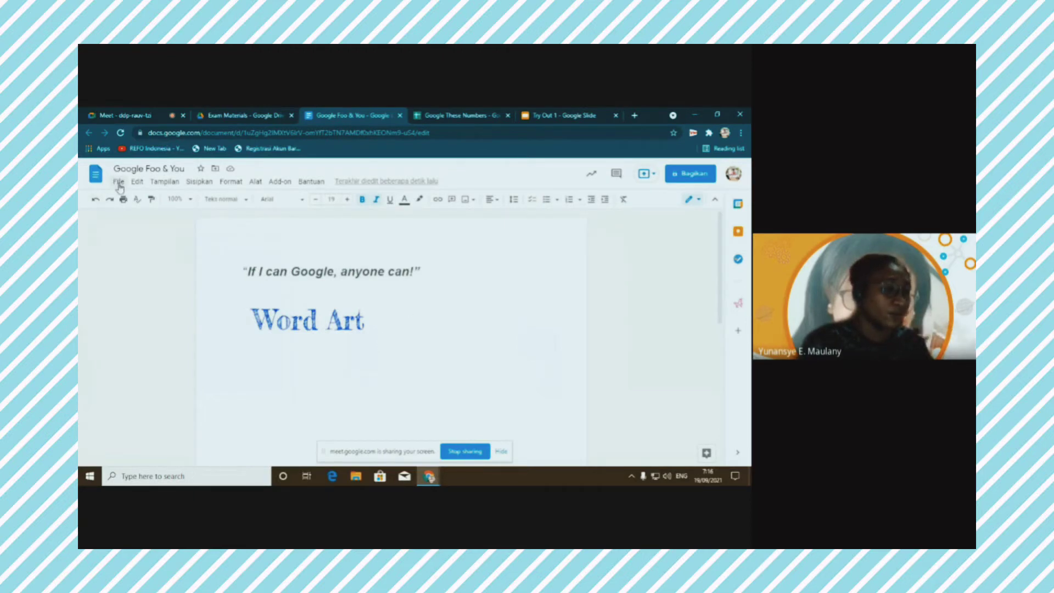
Screenshot the File > Download format list for Google Foo & You, then return to Try Out 1
click(119, 185)
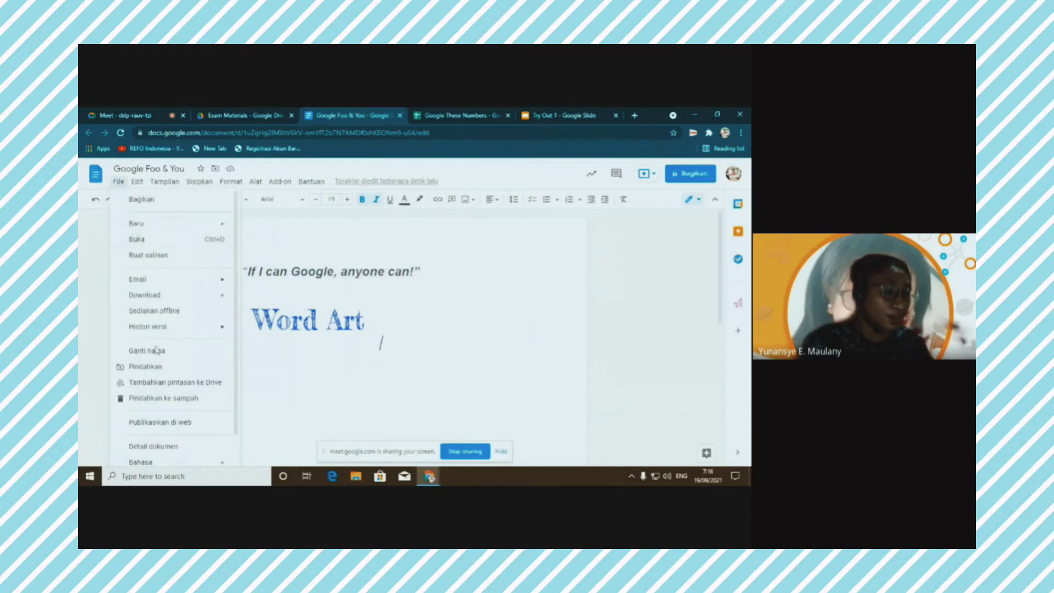
mouse_move(211, 228)
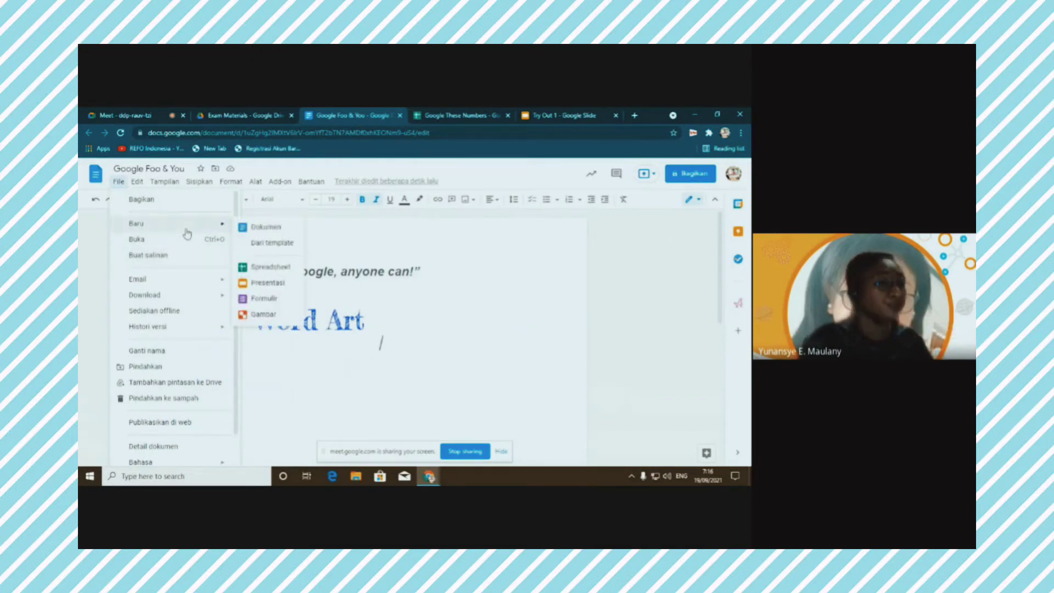
mouse_move(177, 287)
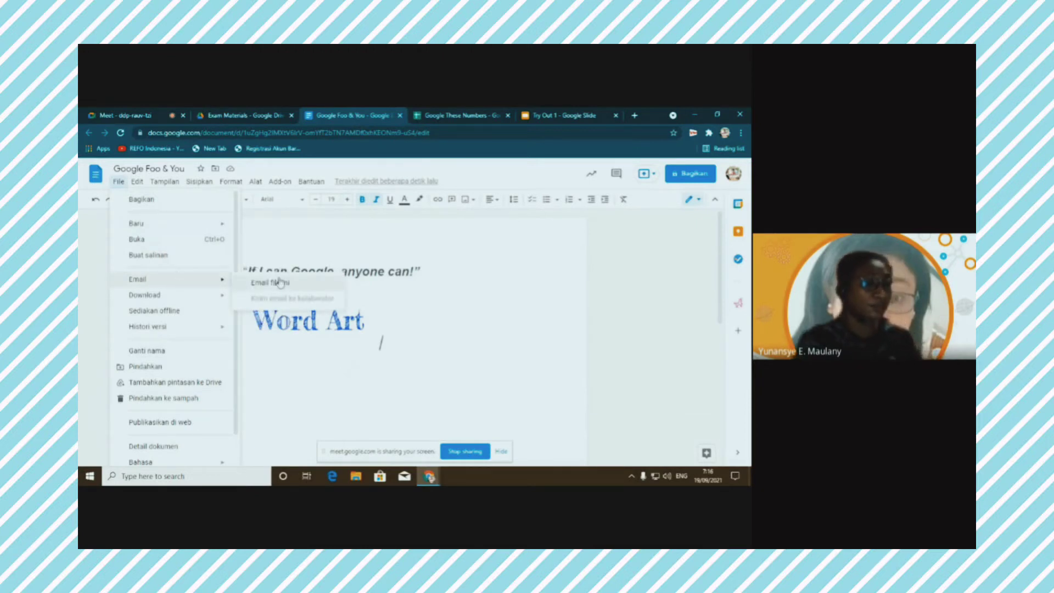
mouse_move(146, 301)
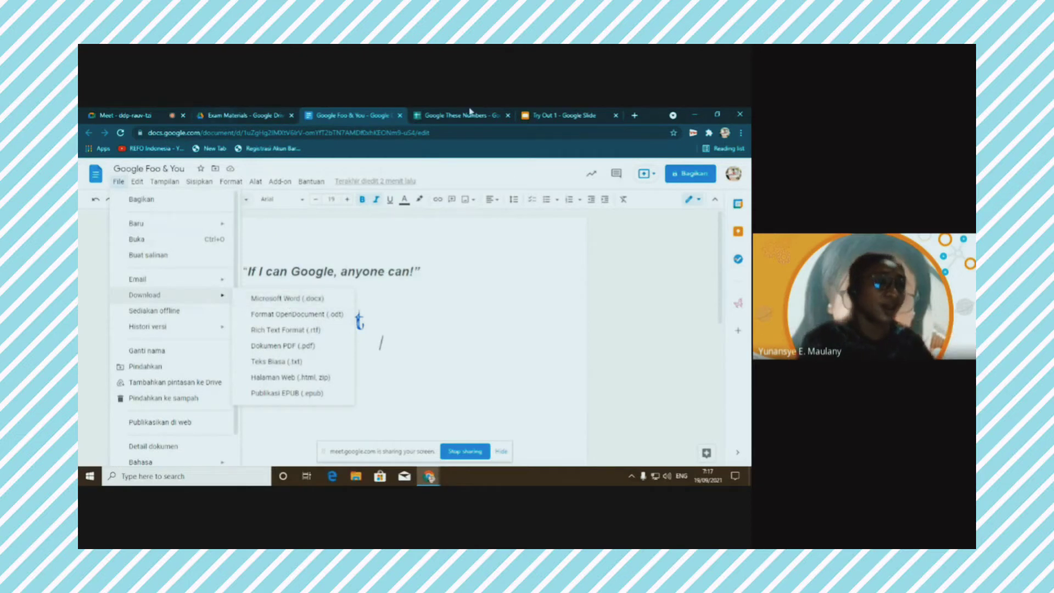
key(alt+o)
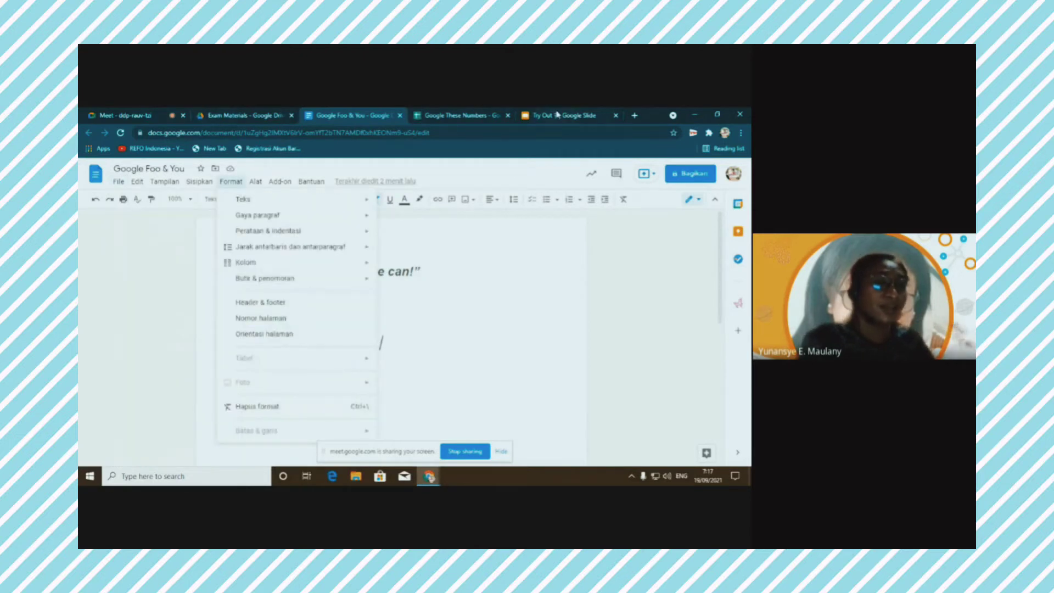
click(557, 115)
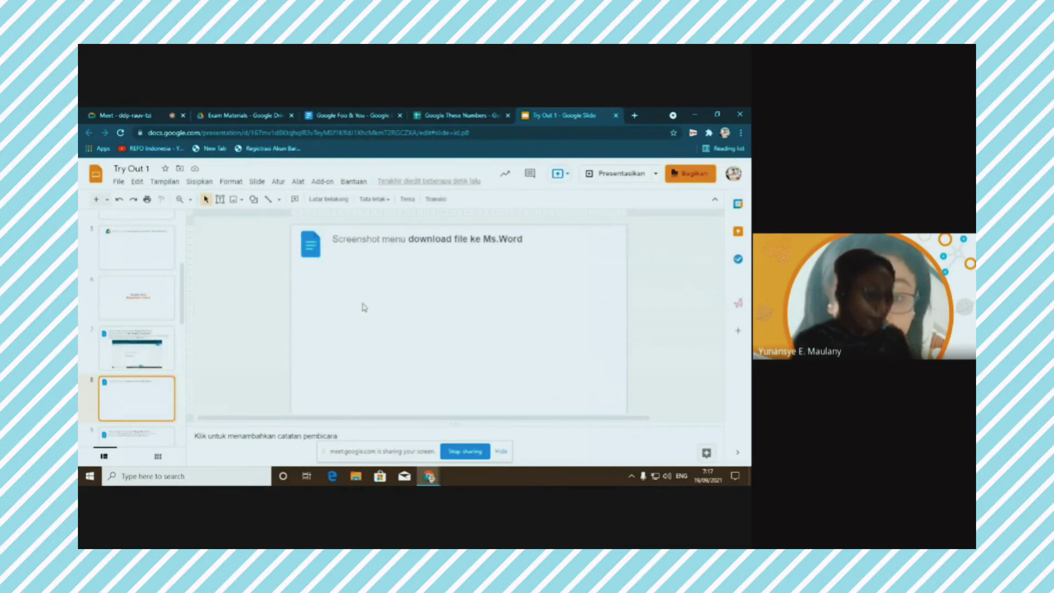
Paste the download-formats screenshot onto slide 8 right under its title, then go to slide 9
key(ctrl+v)
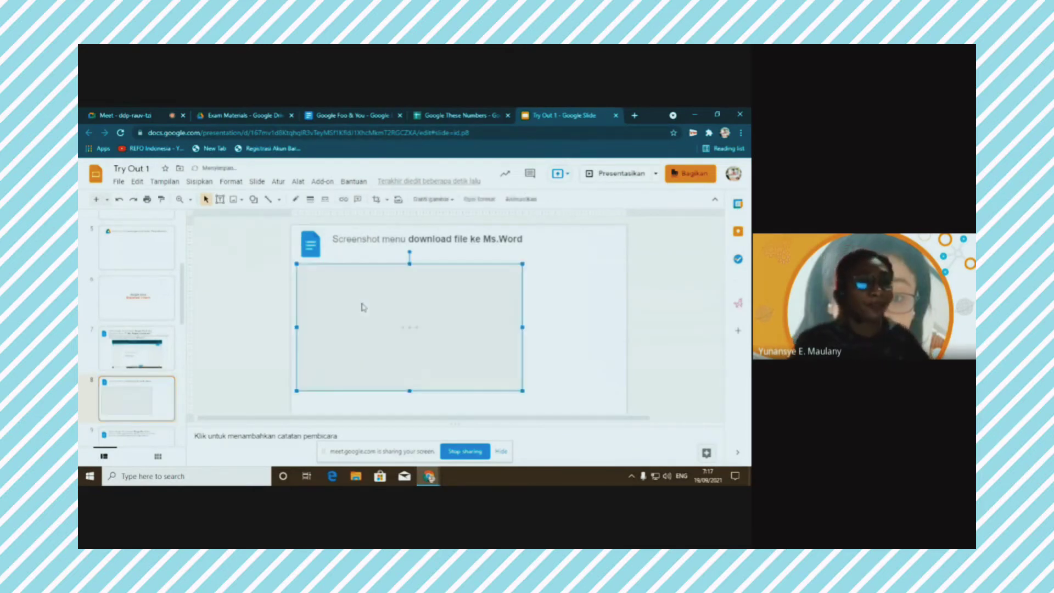
drag(420, 302, 472, 291)
scroll(137, 347, down, 2)
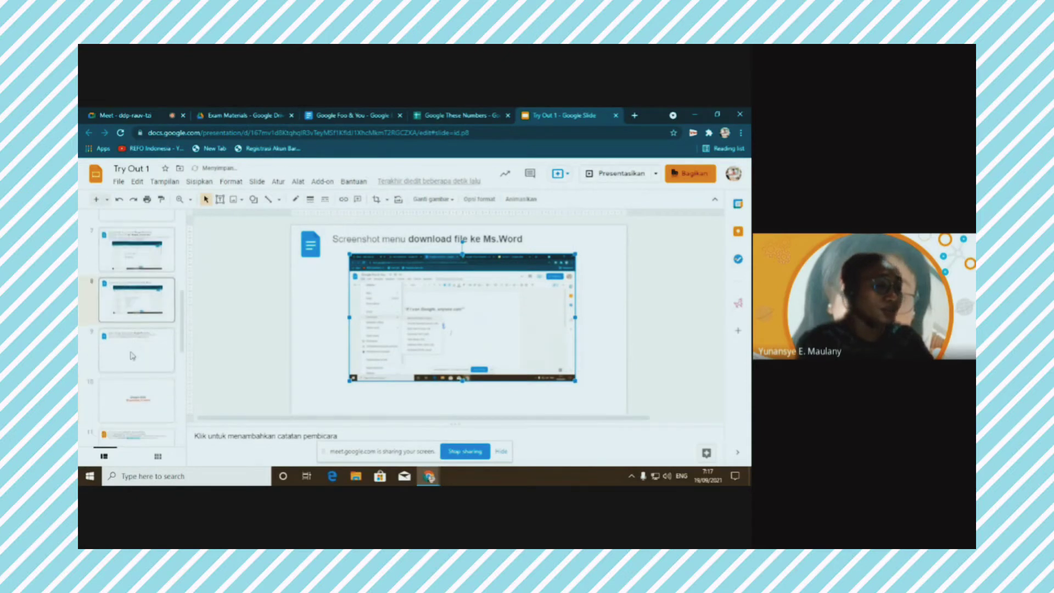
click(132, 356)
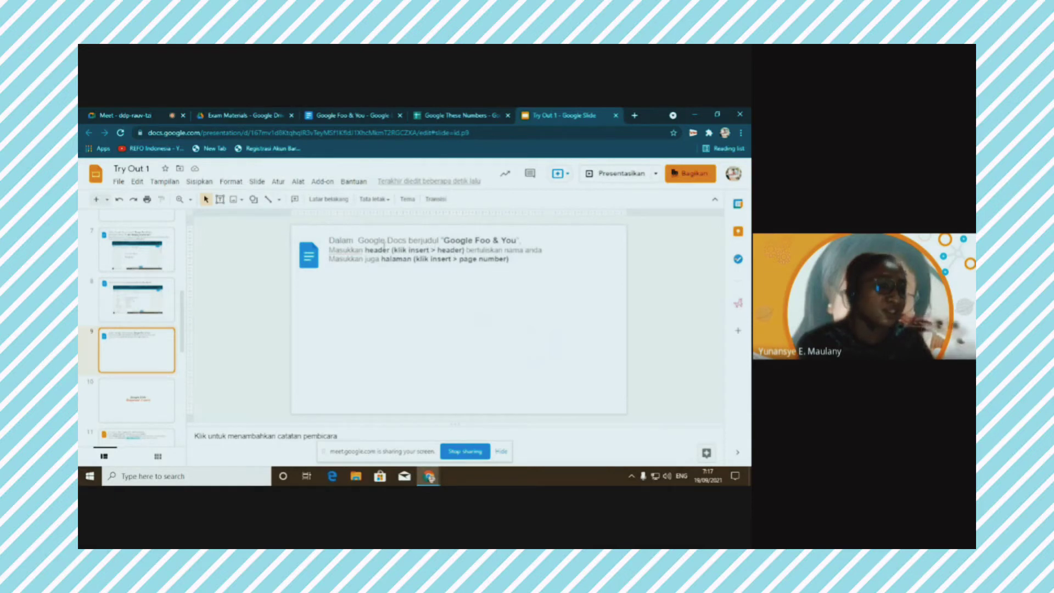
Insert a header in Google Foo & You containing the author's full name
click(347, 119)
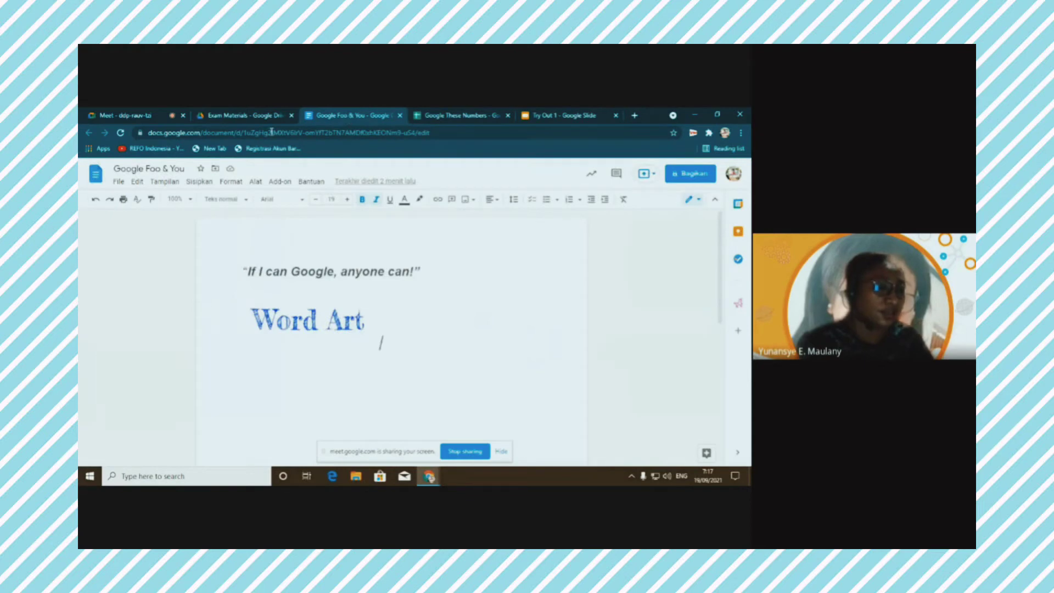
click(200, 182)
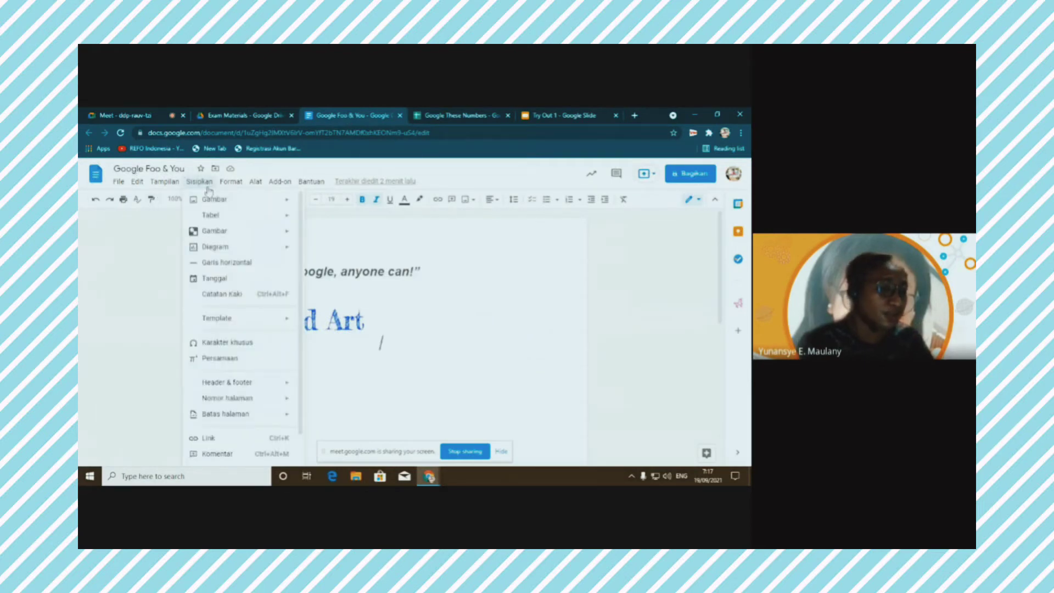
mouse_move(227, 389)
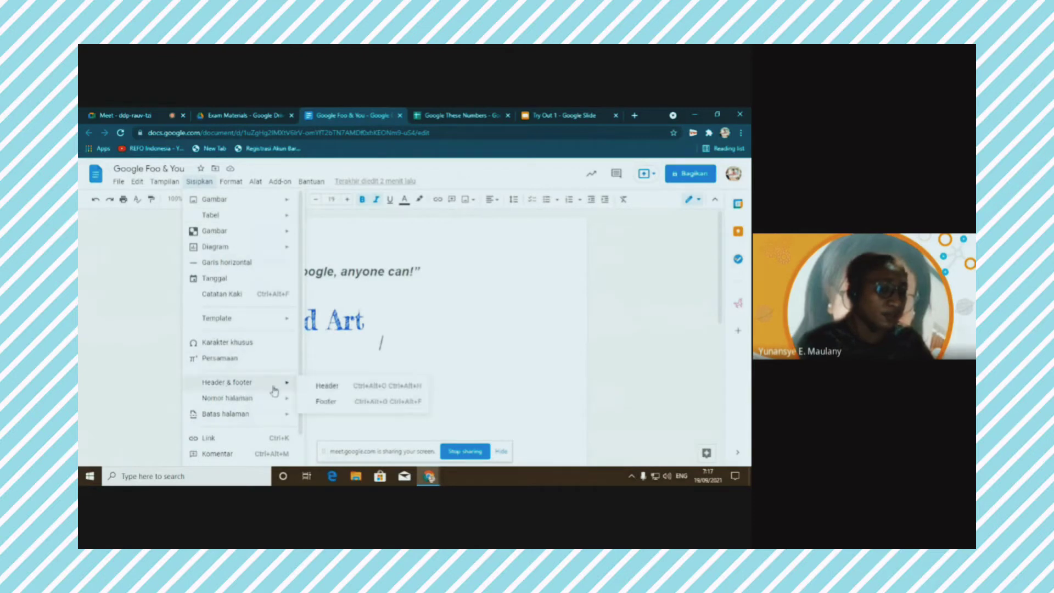
click(329, 388)
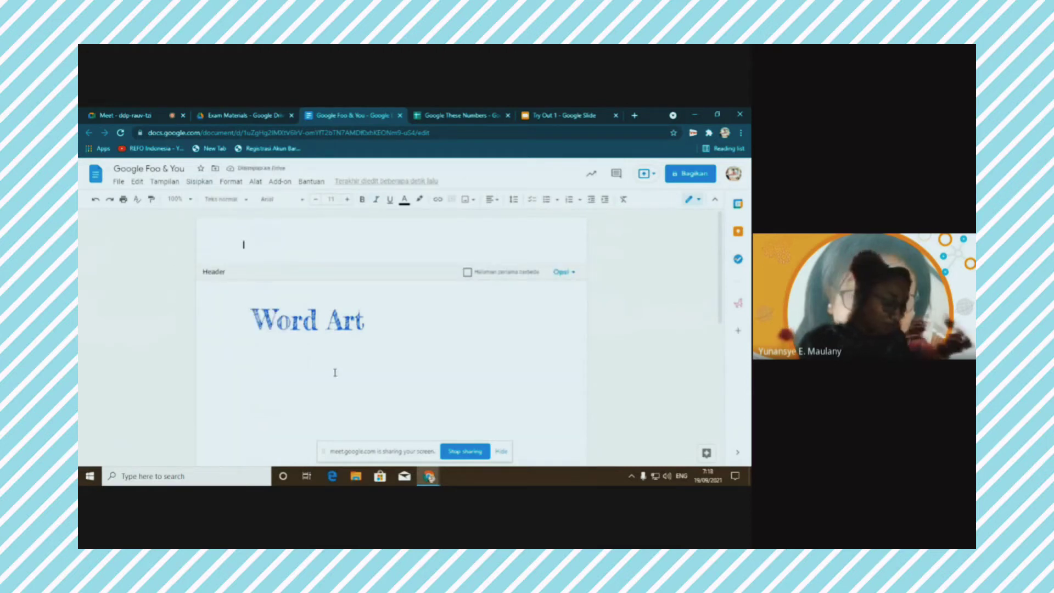
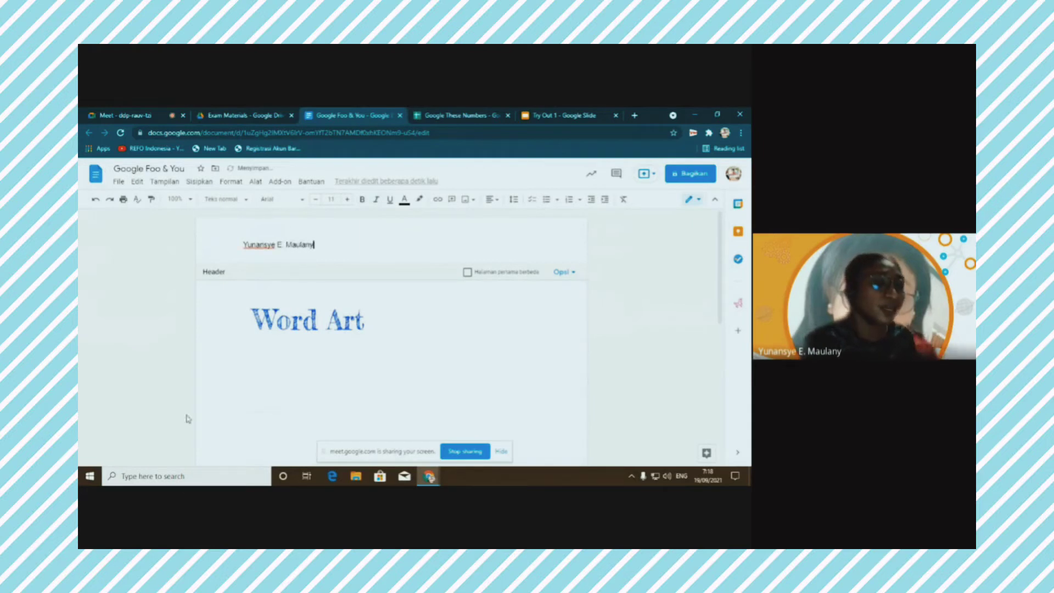
click(285, 395)
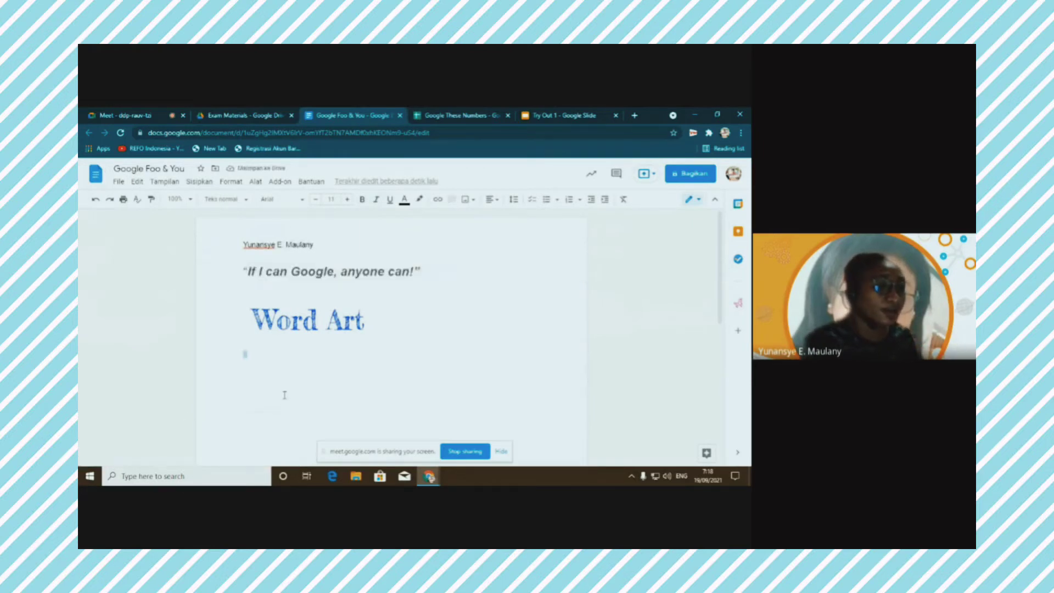
click(199, 182)
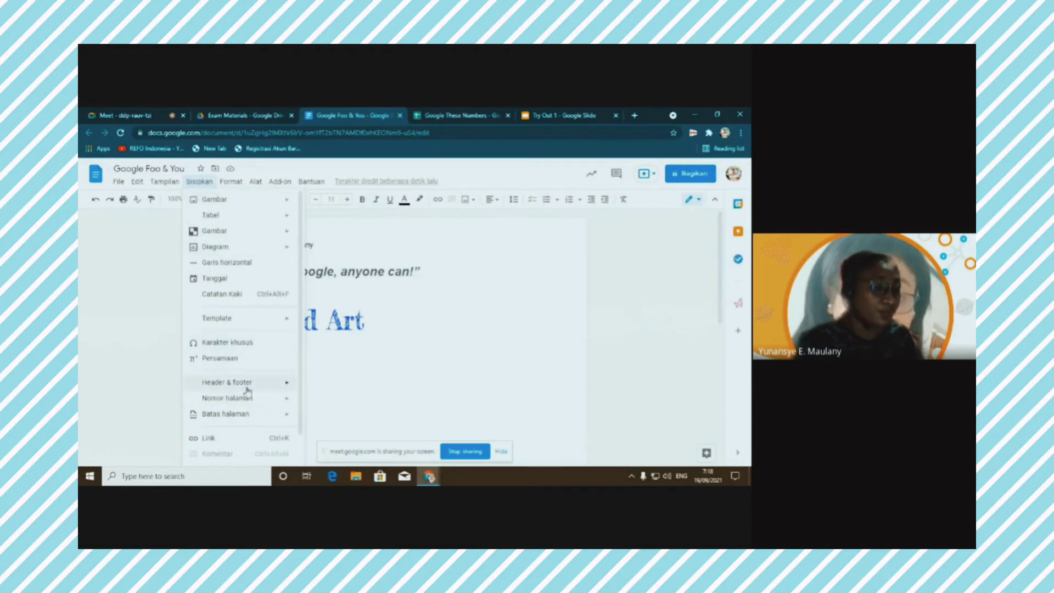
Reveal the Nomor halaman (page number) submenu under the Sisipkan menu
mouse_move(228, 402)
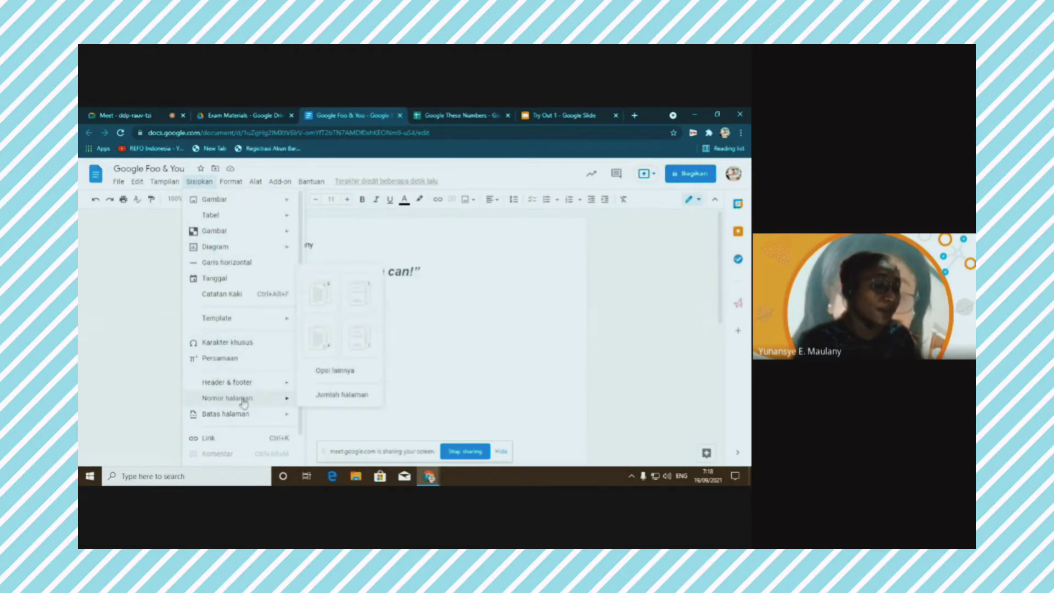
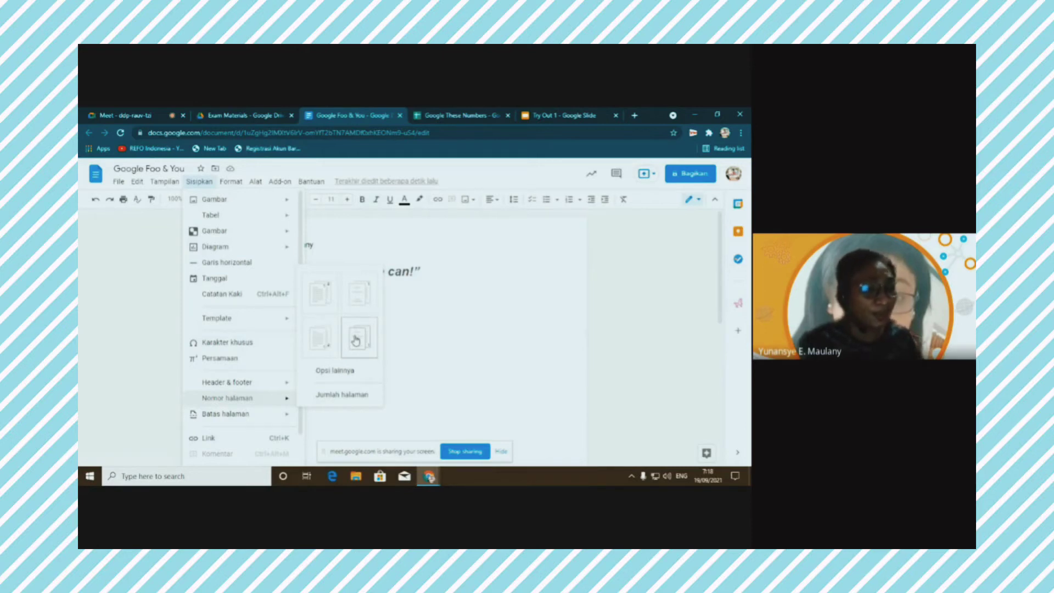
Add a page number to the Google Foo & You header, then return to the document body
click(325, 294)
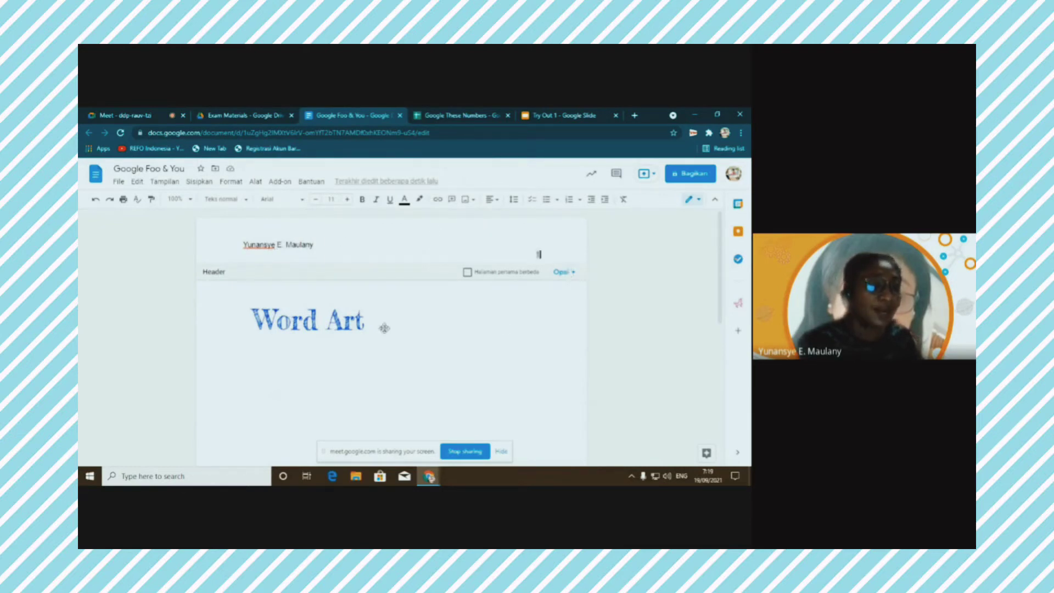
click(447, 330)
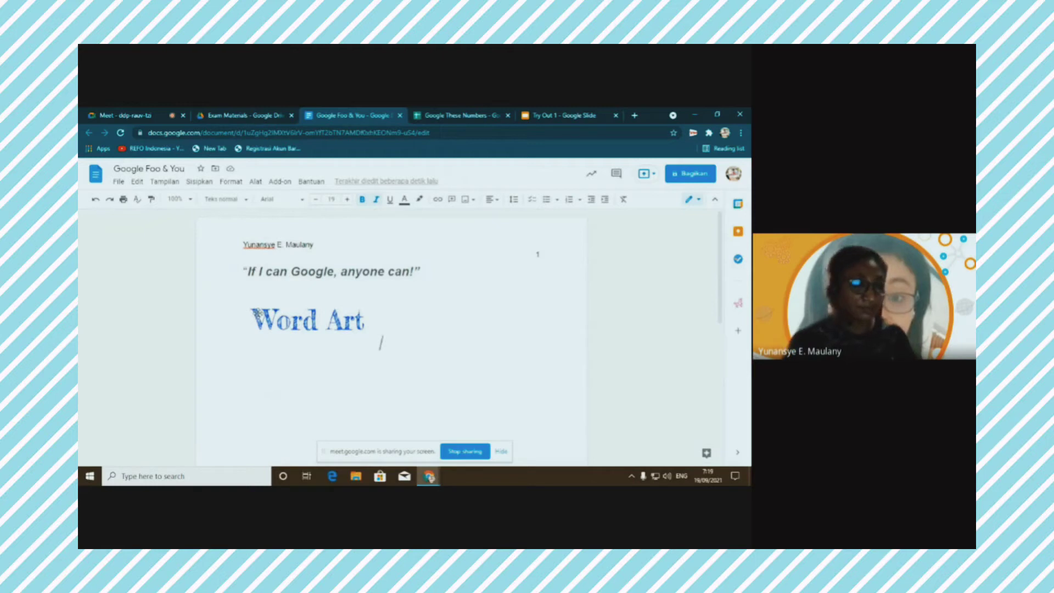
Paste the Word Art document screenshot onto slide 9 of Try Out 1, below the instructions
click(545, 117)
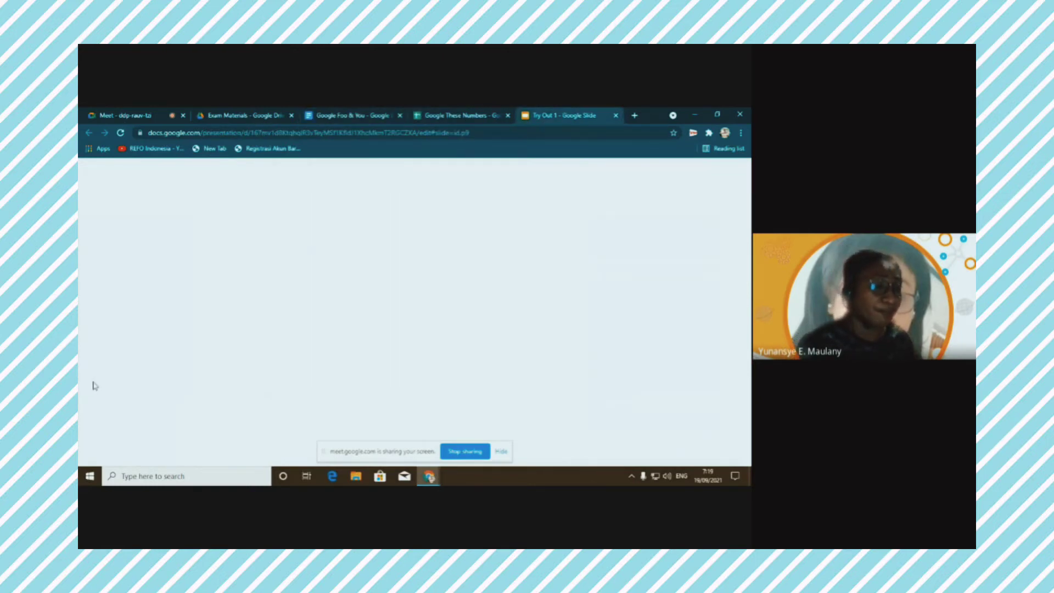
click(335, 303)
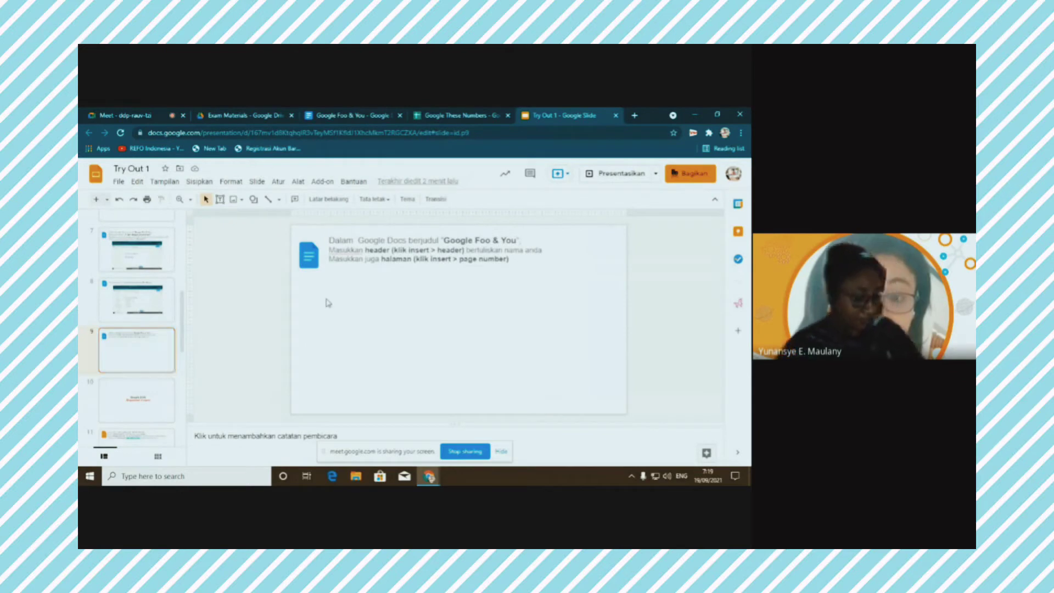
key(ctrl+v)
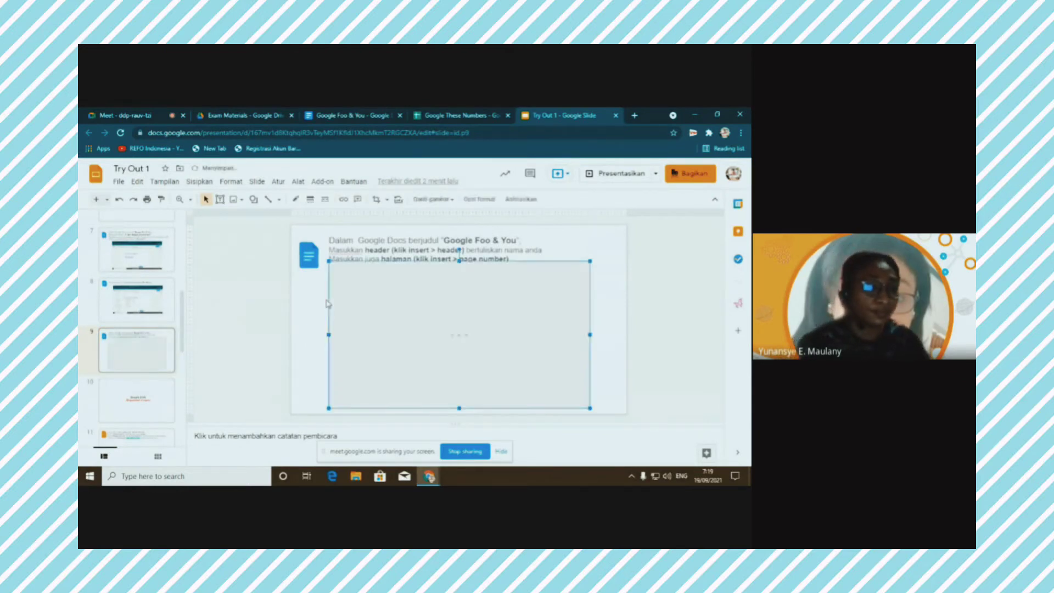
drag(416, 317, 410, 329)
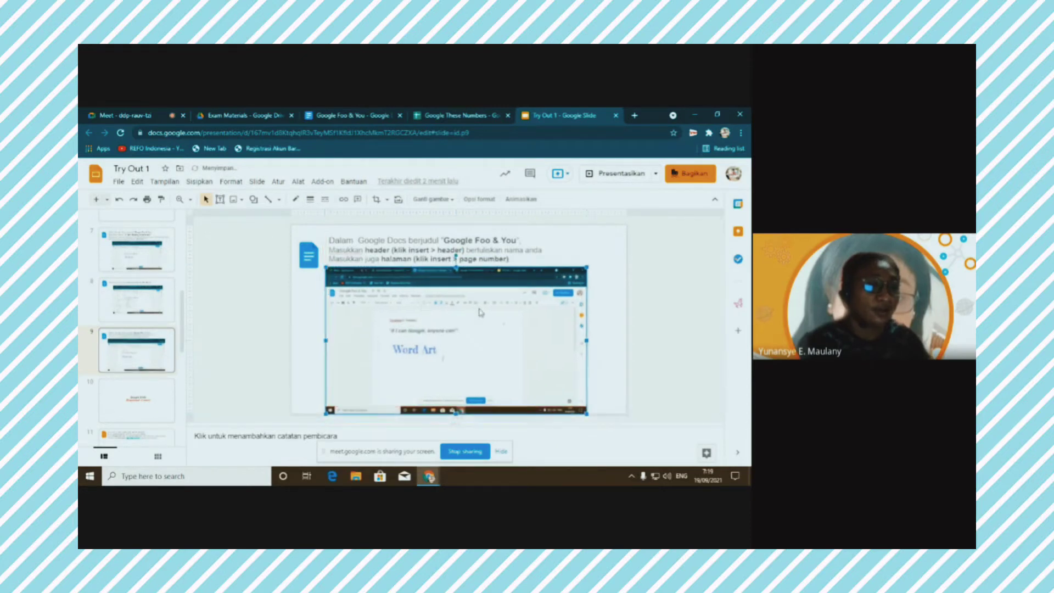
click(601, 252)
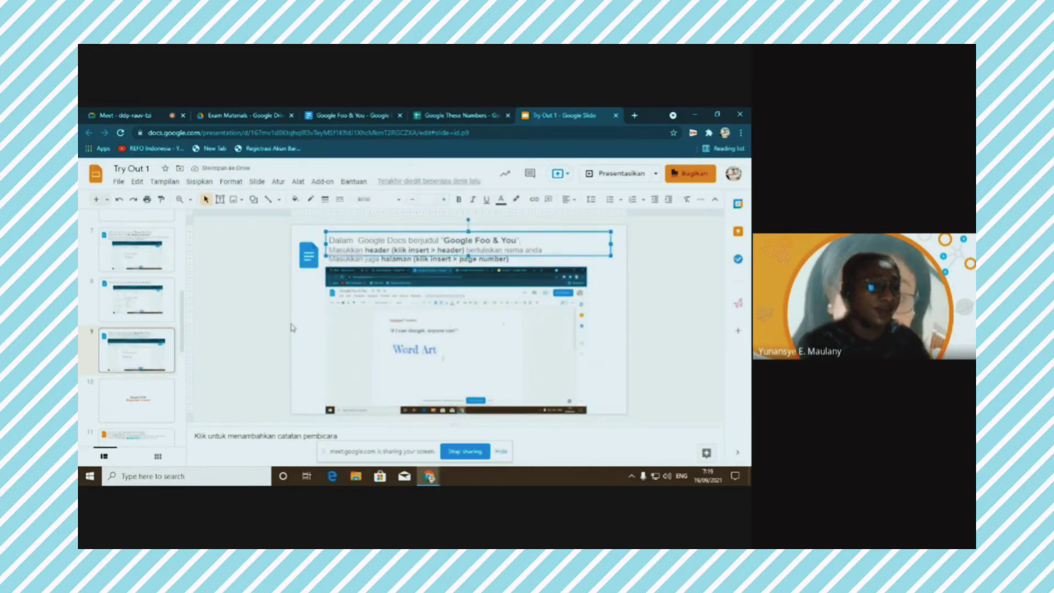
click(276, 328)
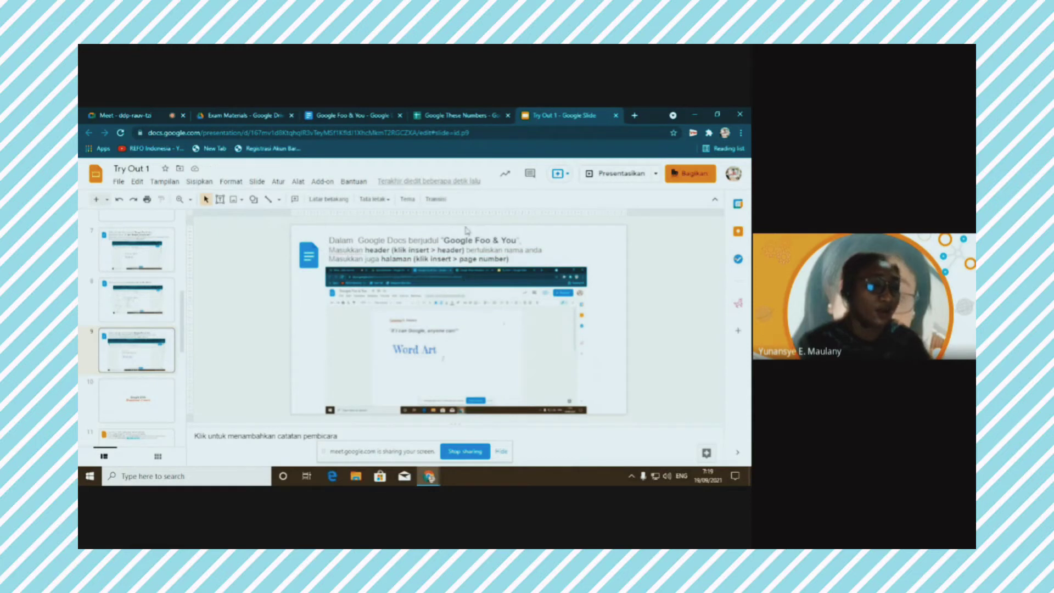
Go to slide 11's Albert Einstein task, then switch to the Exam Materials folder in Drive
scroll(131, 293, down, 5)
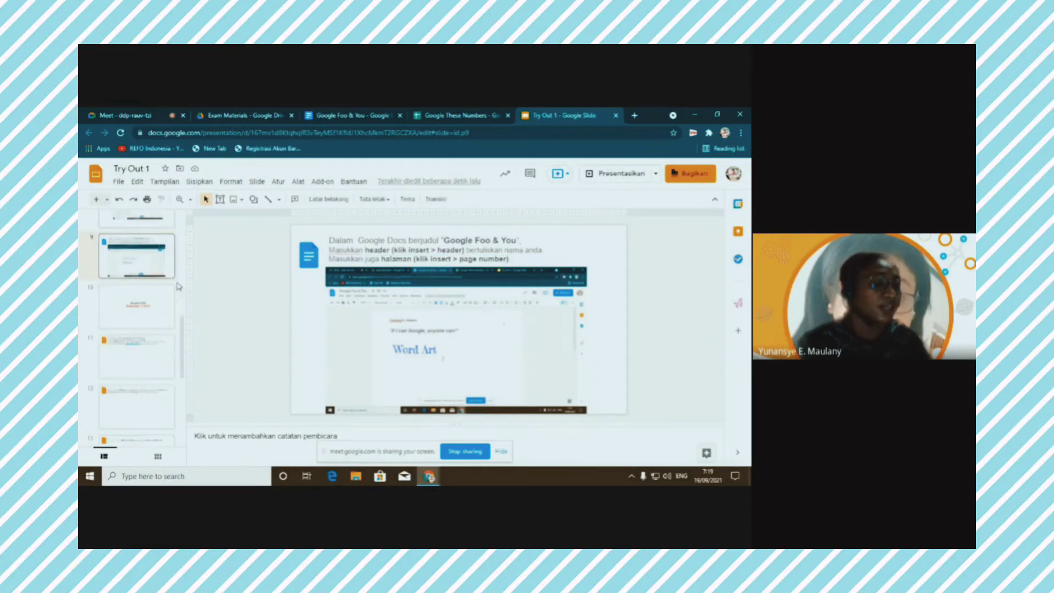
click(128, 261)
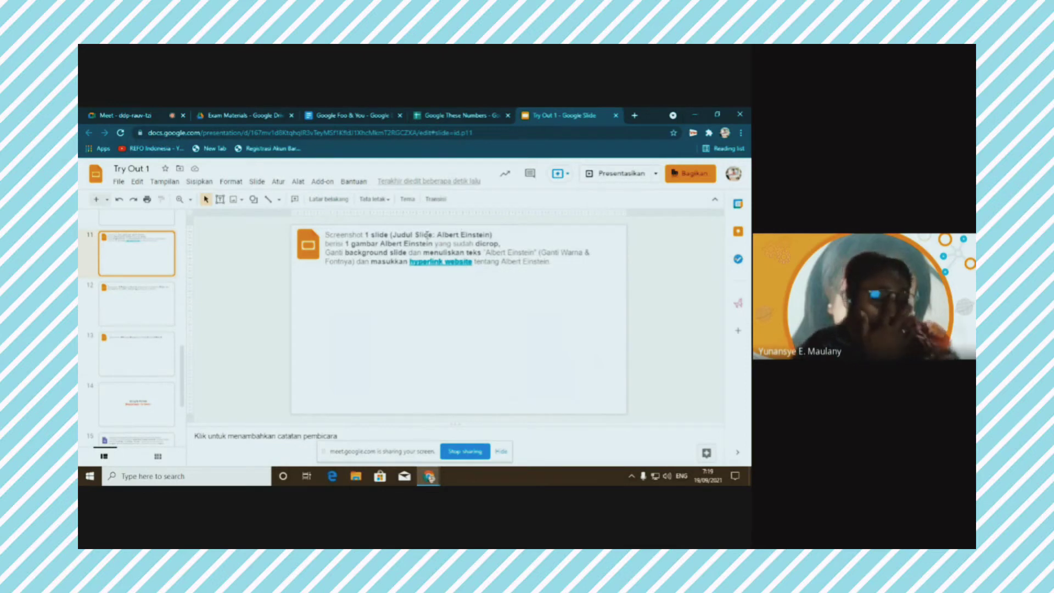
click(234, 118)
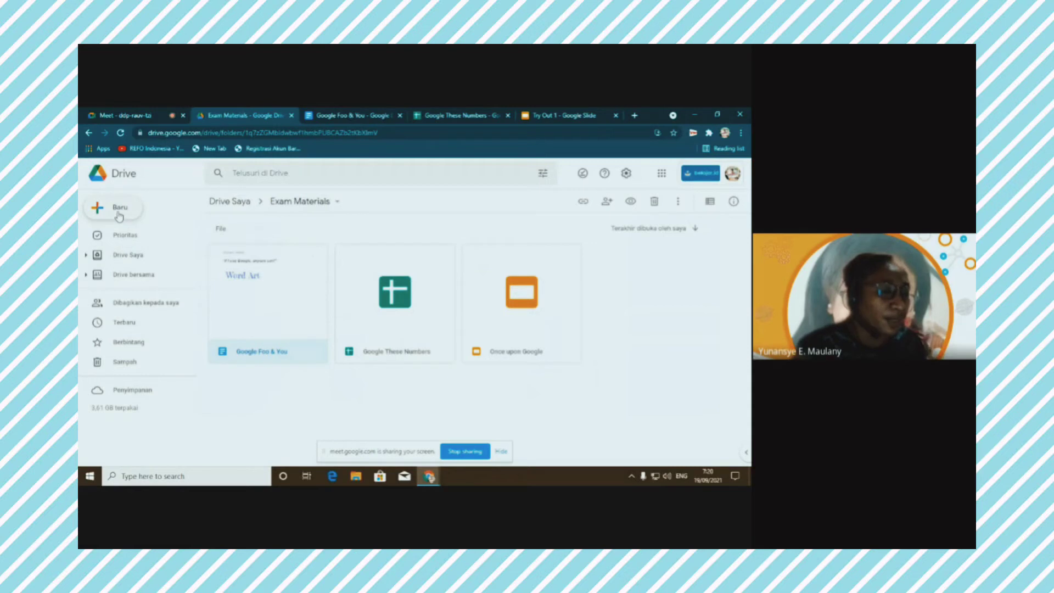
Open the Baru menu and bring up its Google Slide options for a blank presentation
click(118, 215)
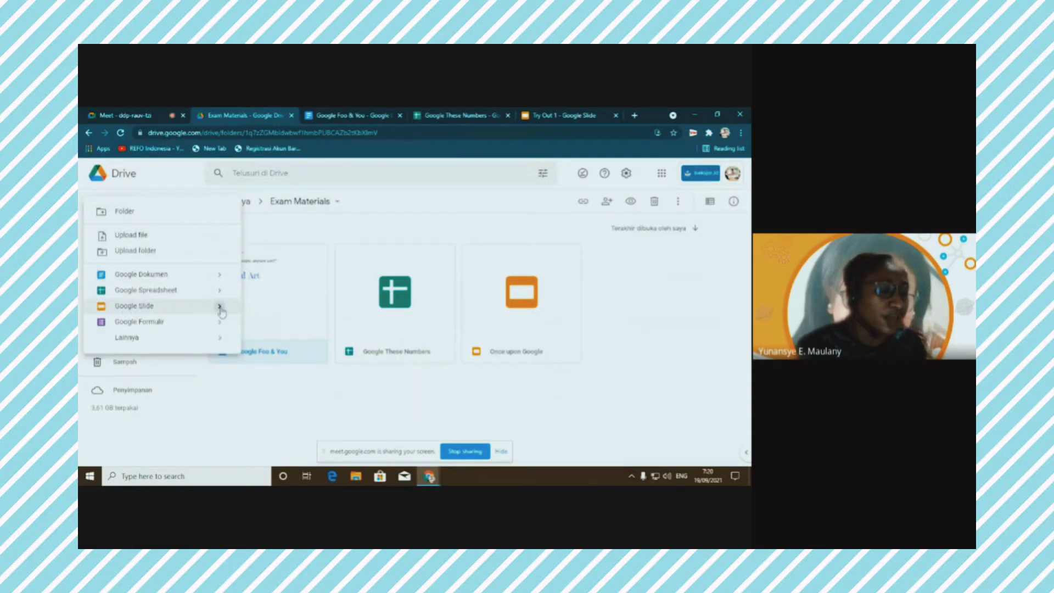
mouse_move(220, 309)
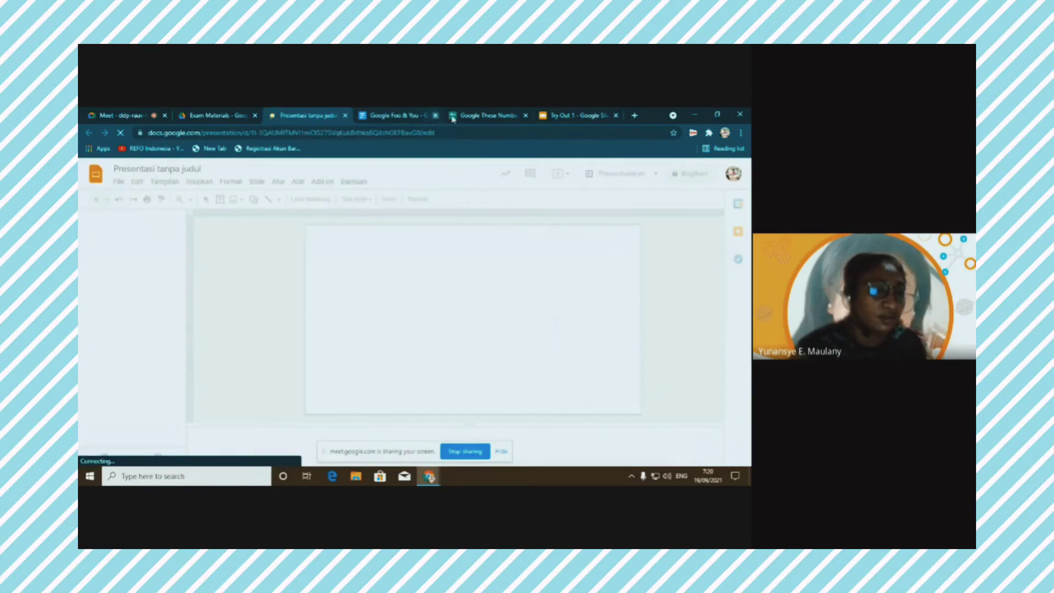
Close the Google Foo & You tab and rename the new presentation 'Albert Eistein', rechecking Try Out 1
click(438, 117)
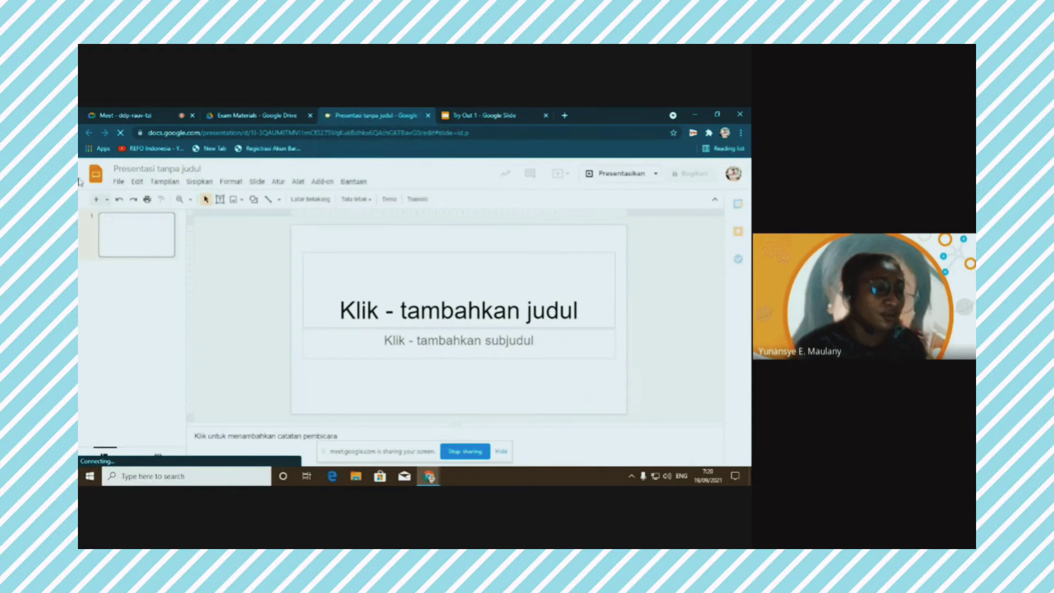
click(128, 166)
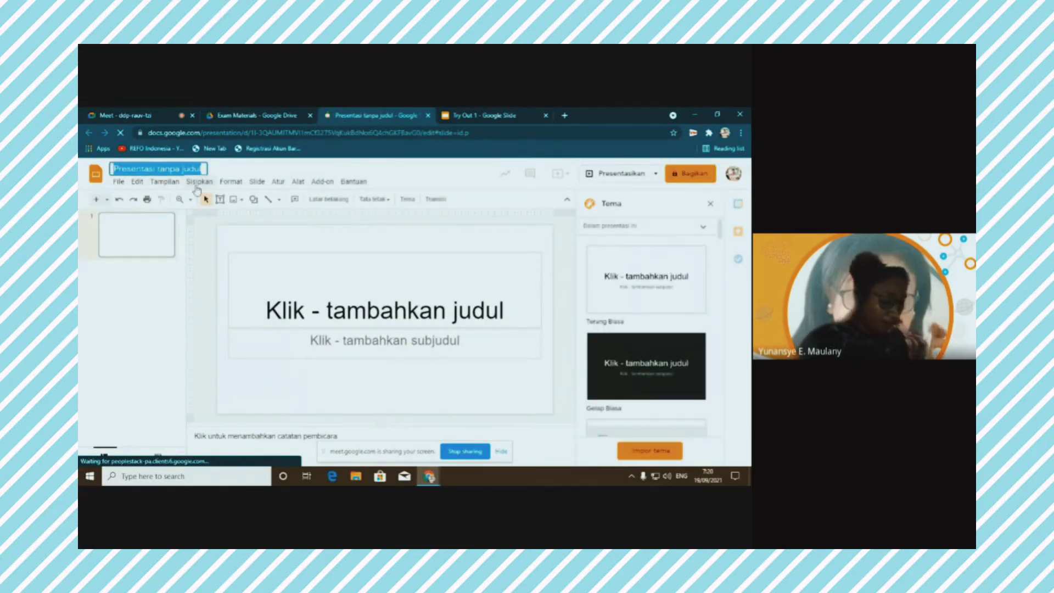
text(A)
key(BackSpace)
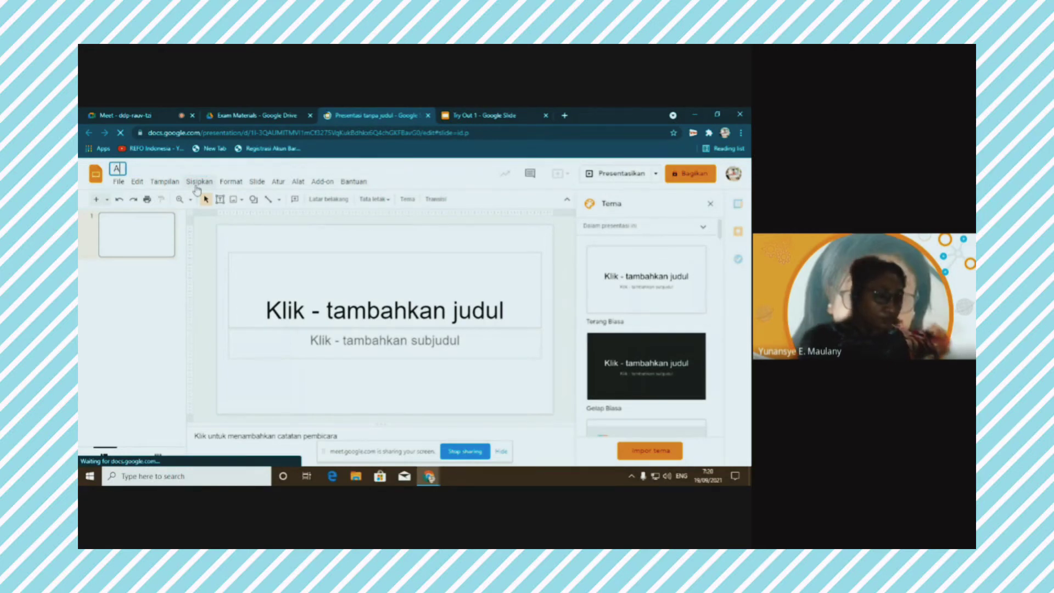
text(Albe)
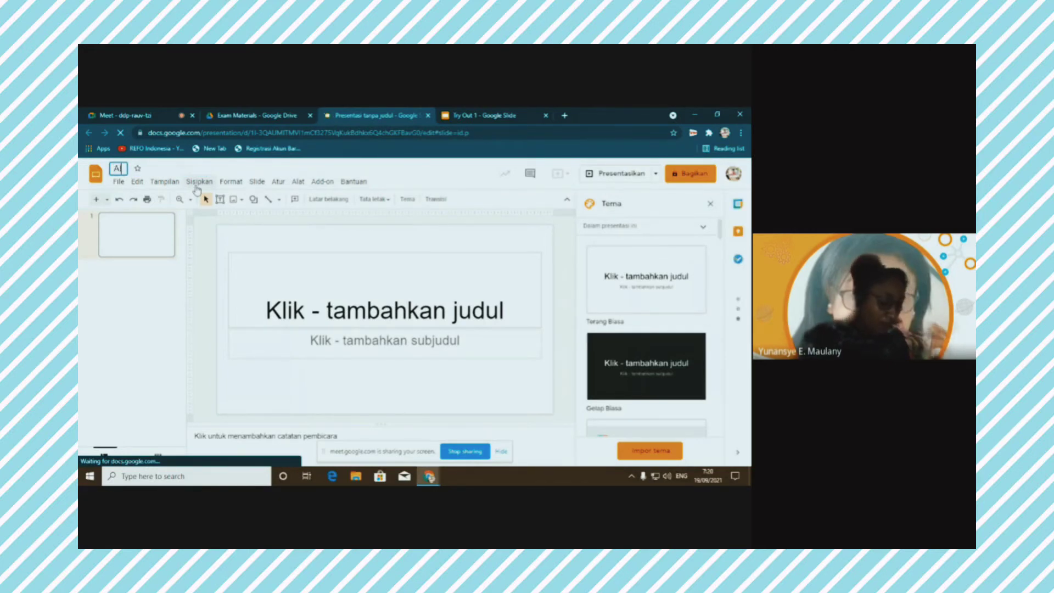
text(rt Eis)
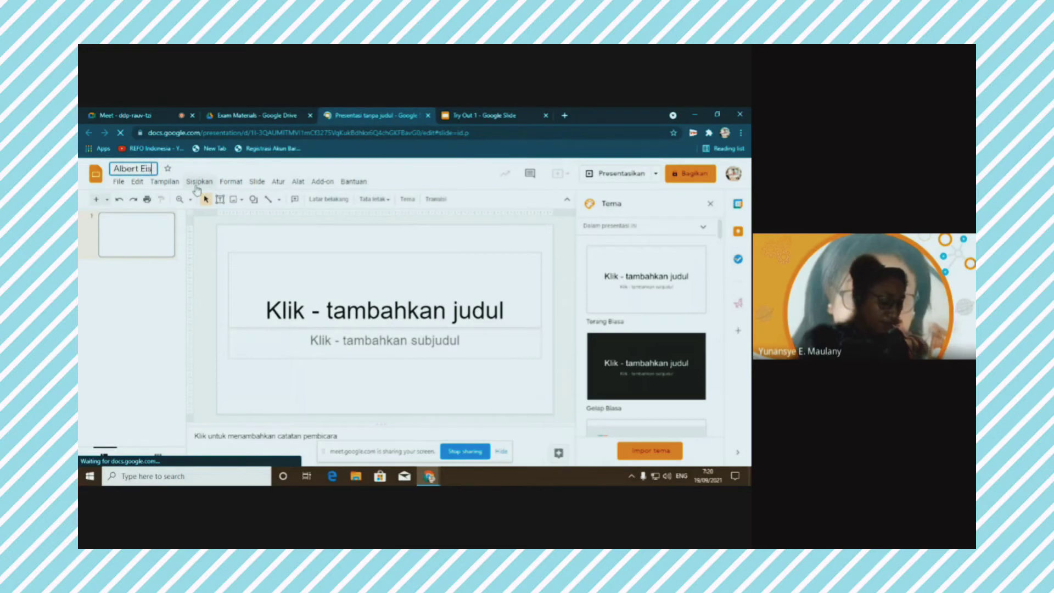
text(tein)
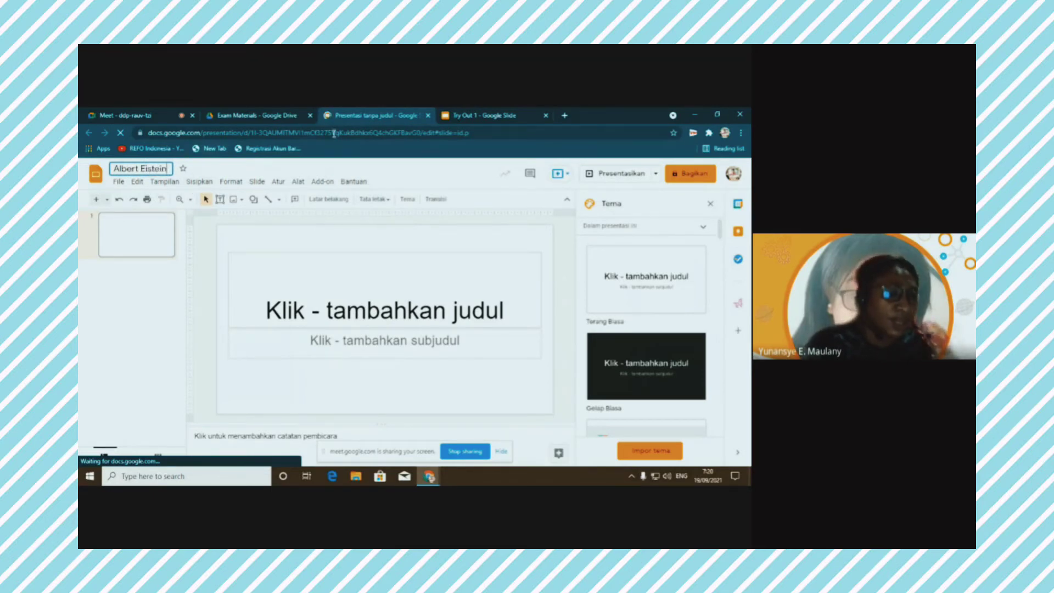
click(466, 119)
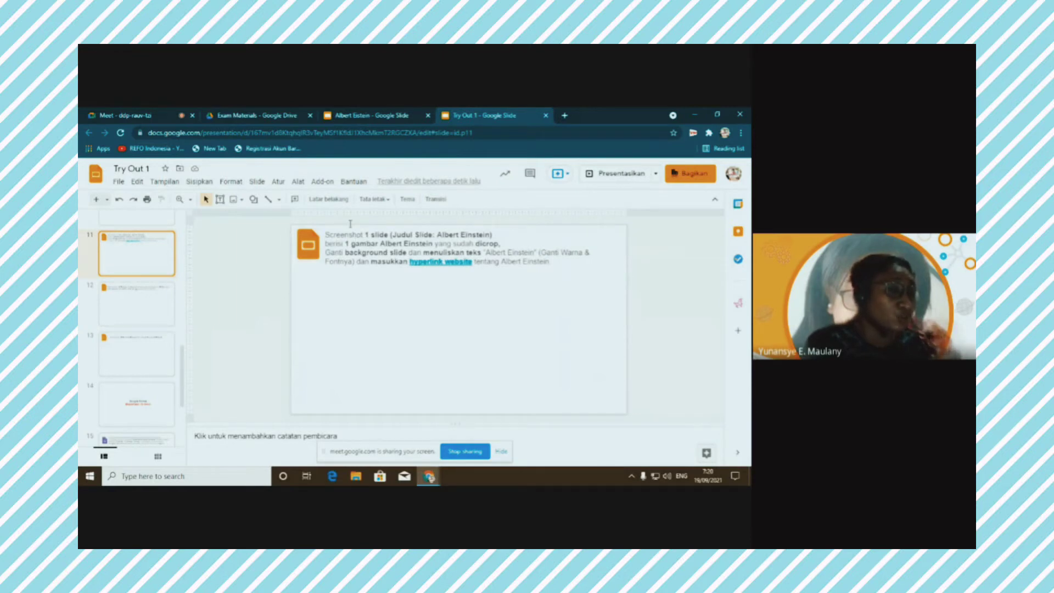
click(363, 116)
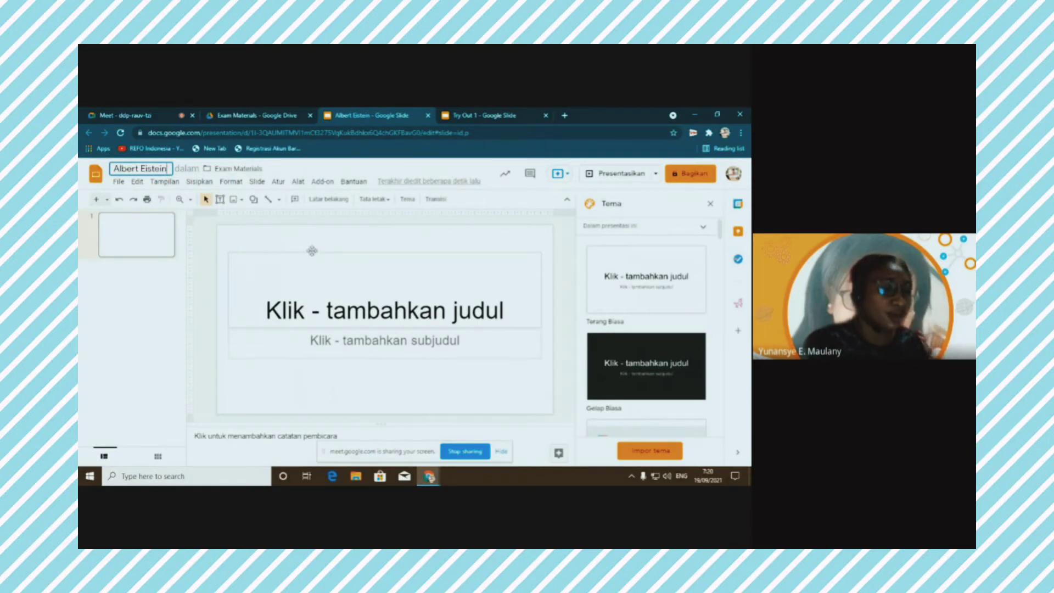
Narrow the title box to the slide's right half and delete the subtitle placeholder
click(277, 318)
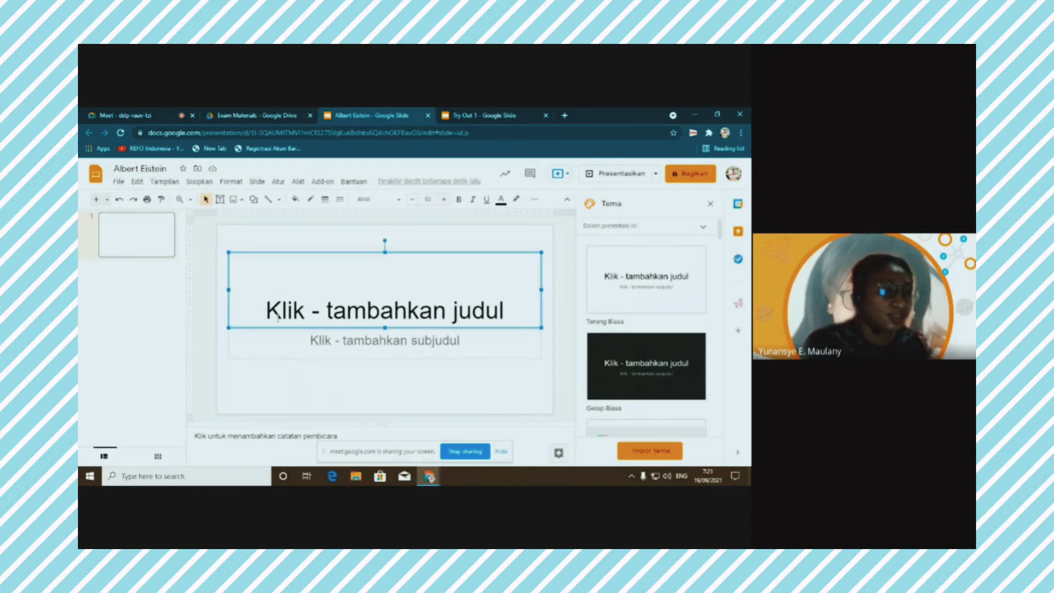
drag(229, 289, 395, 289)
click(229, 343)
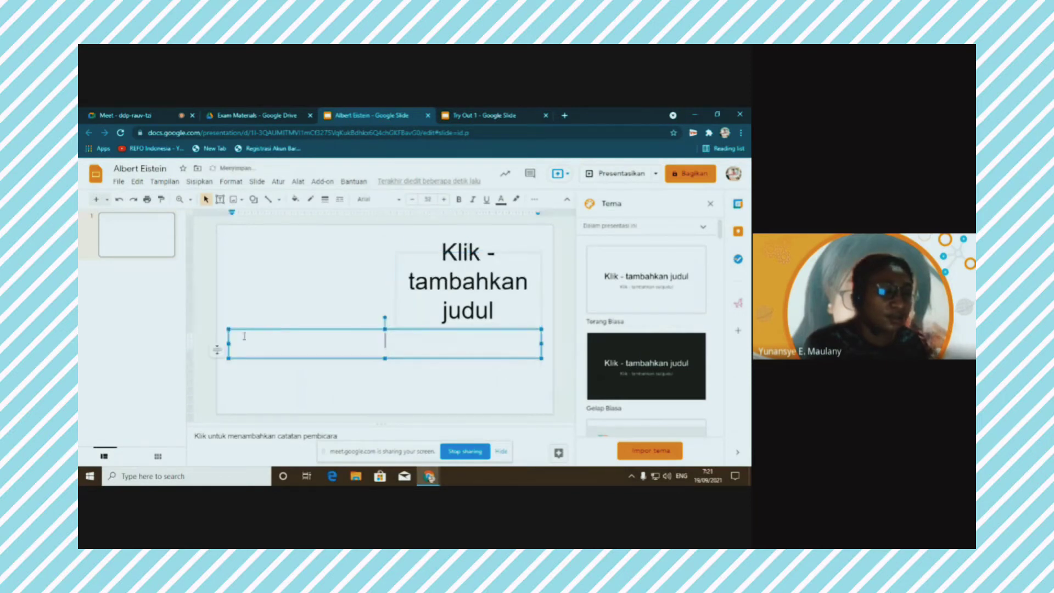
mouse_move(385, 350)
mouse_down()
mouse_move(405, 352)
mouse_move(398, 343)
mouse_up()
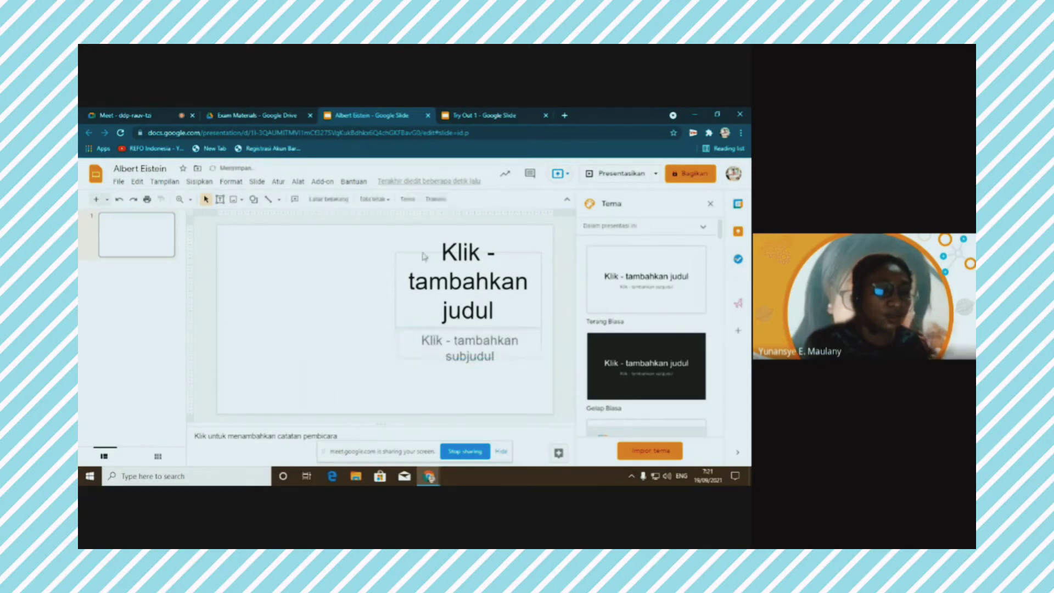
click(426, 253)
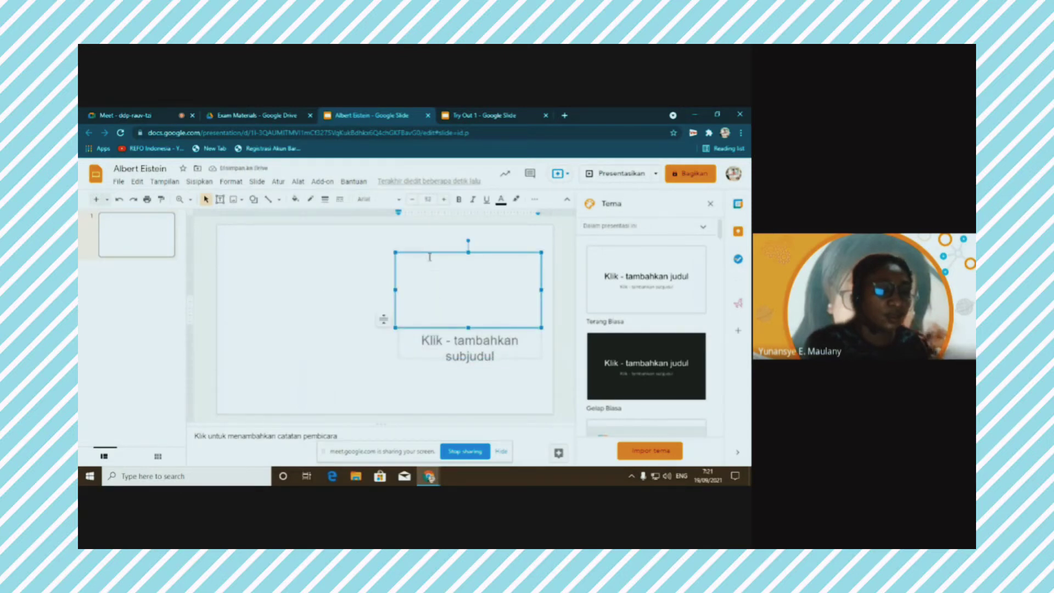
key(Escape)
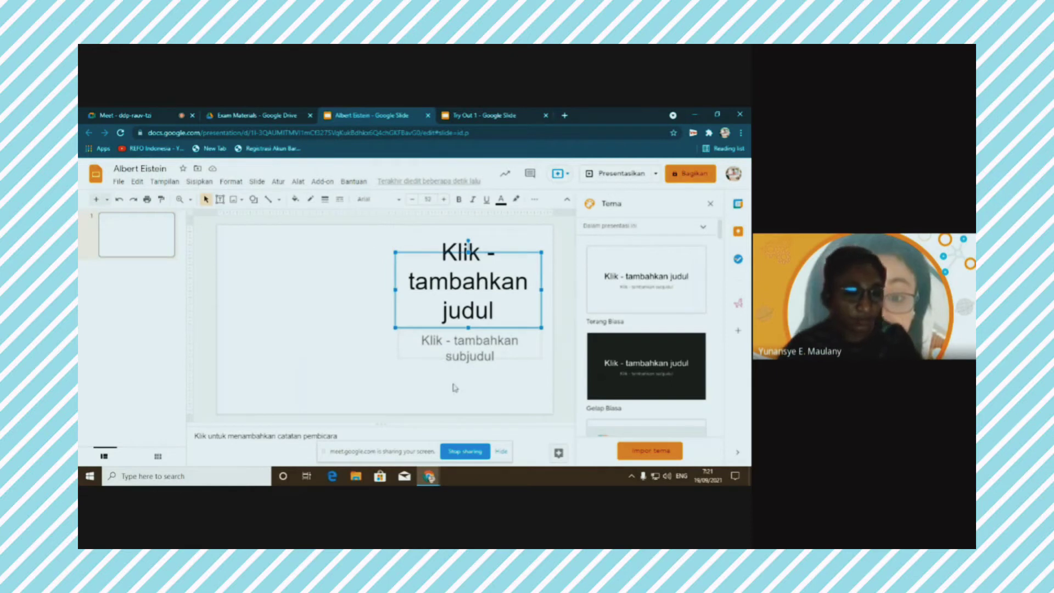
click(444, 333)
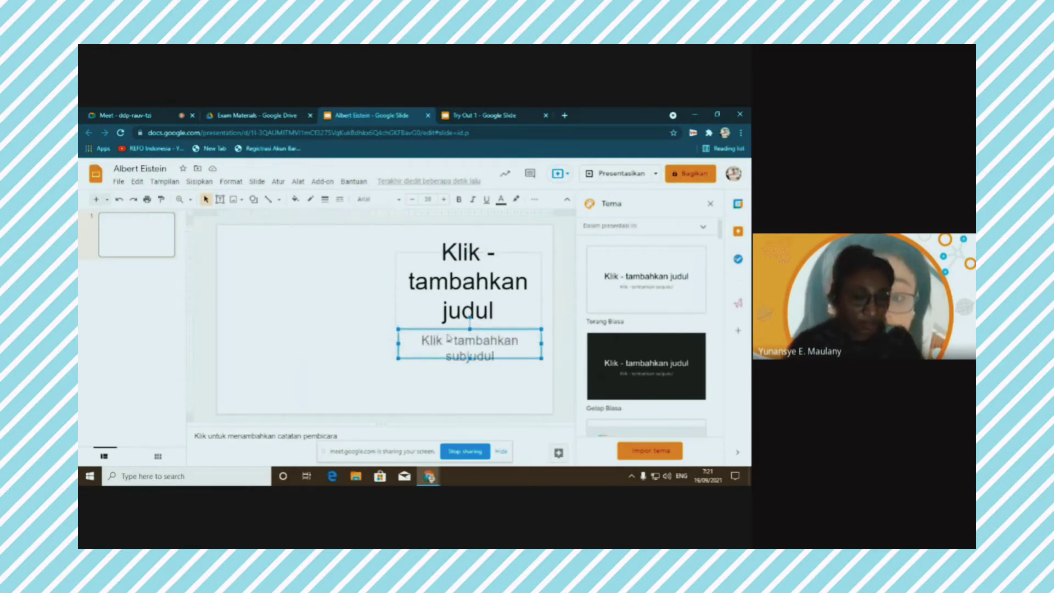
key(Delete)
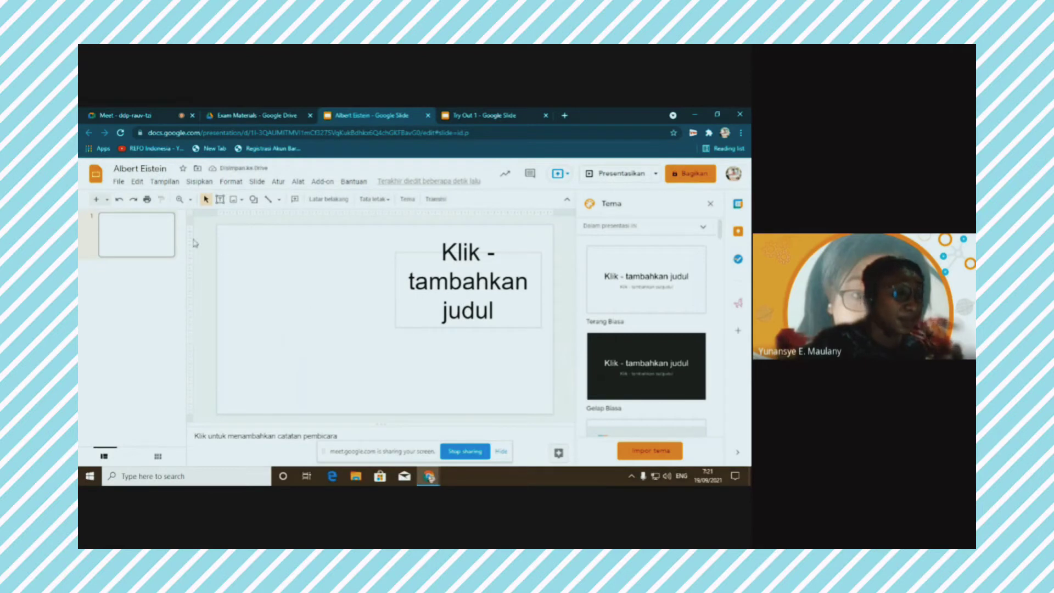
Open the Google image search panel via Sisipkan > Gambar > Telusuri internet
click(199, 183)
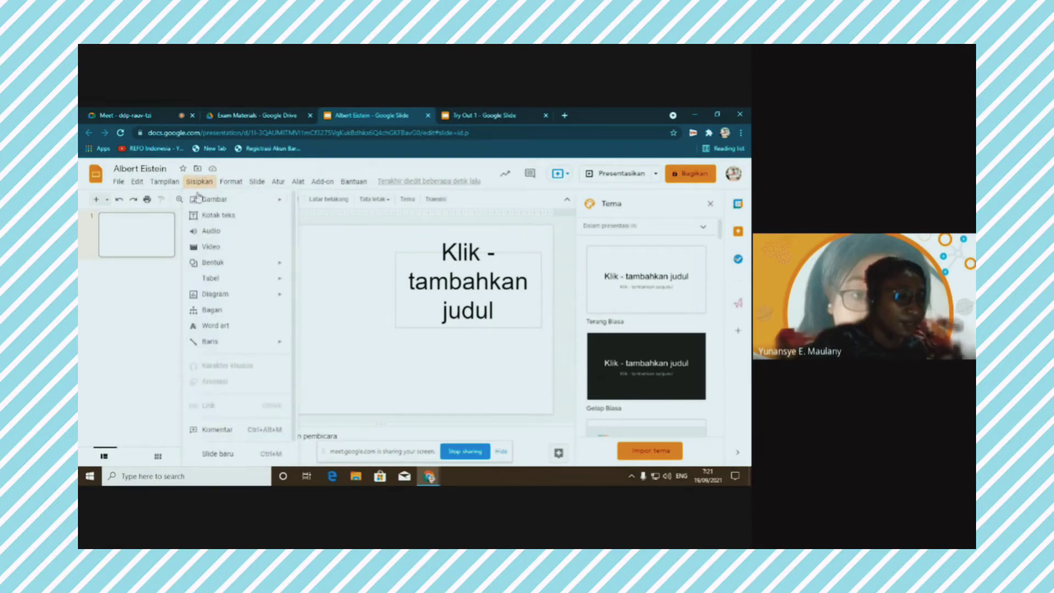
mouse_move(221, 201)
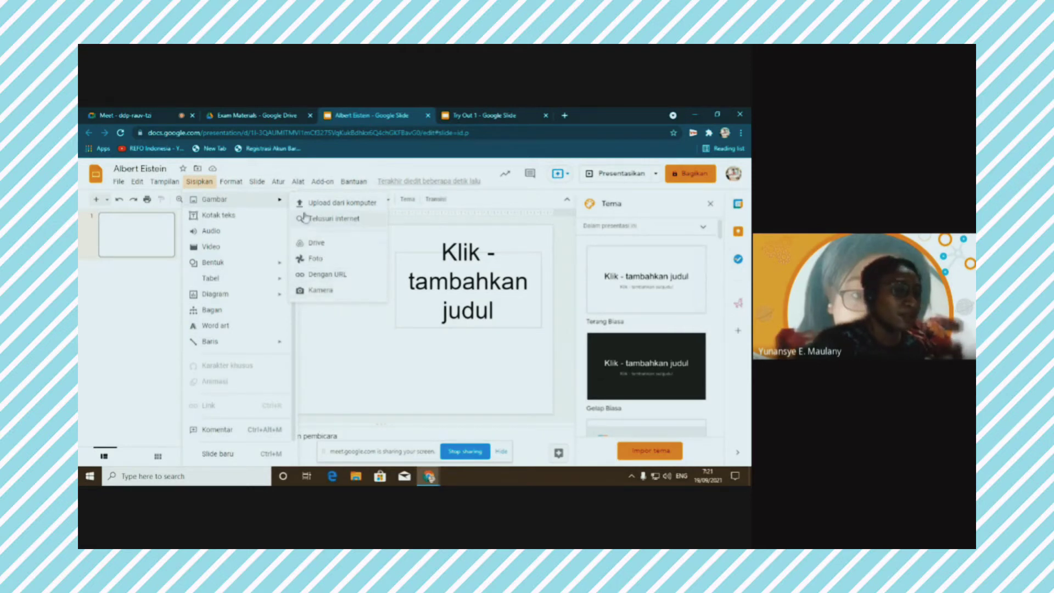
click(356, 219)
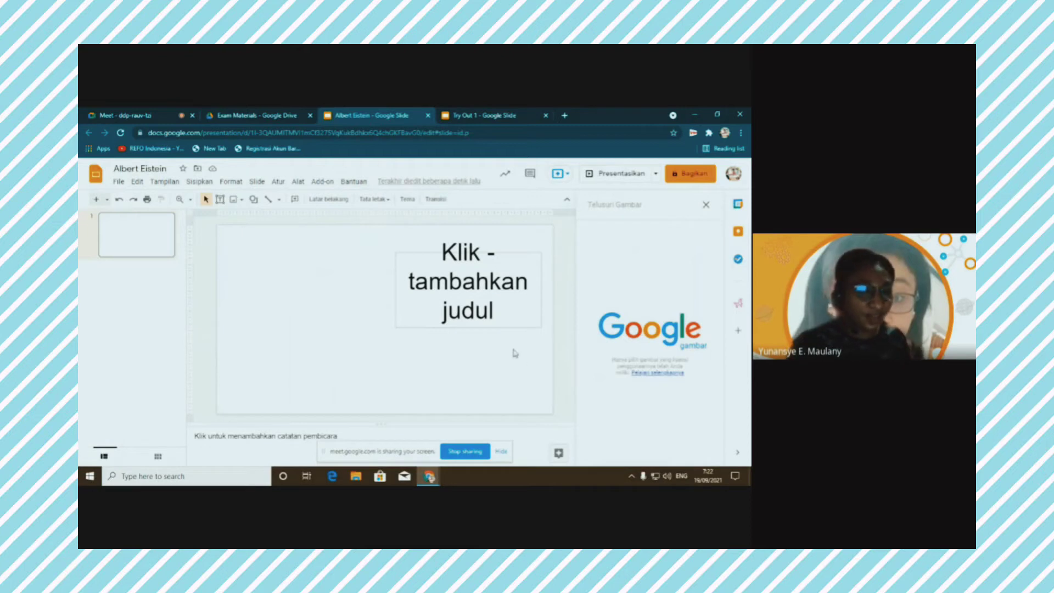
Search images for 'Albirt Einstein' and select a white-haired Einstein portrait from the results
text(Albi)
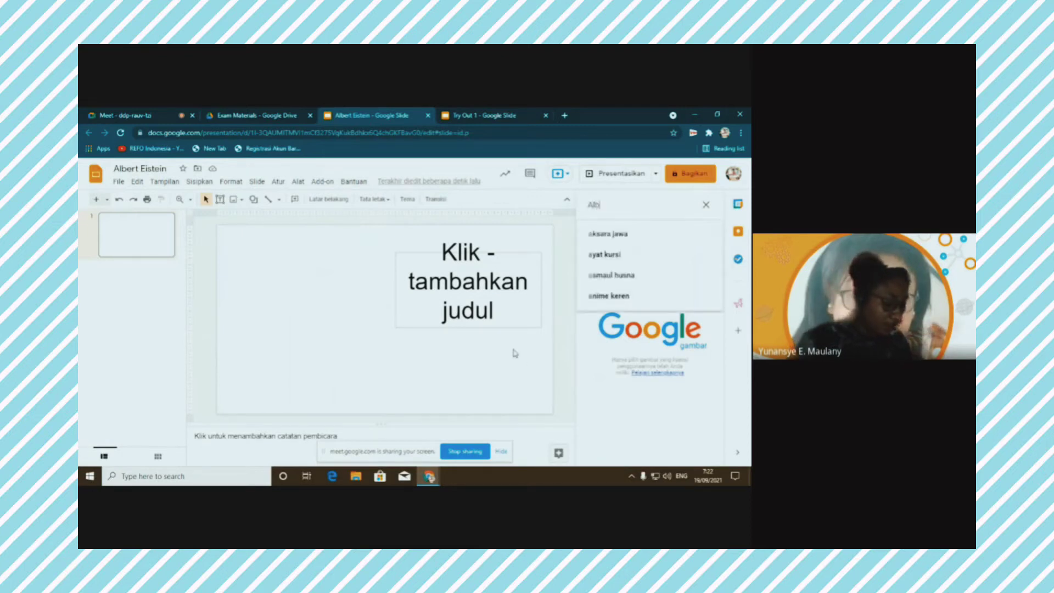
text(rt E)
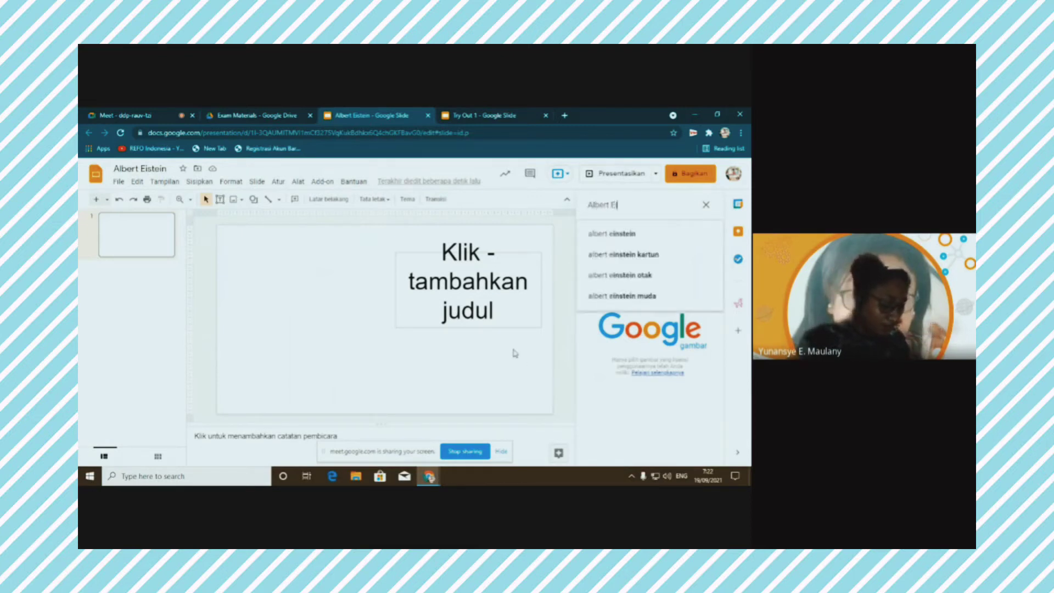
text(instein)
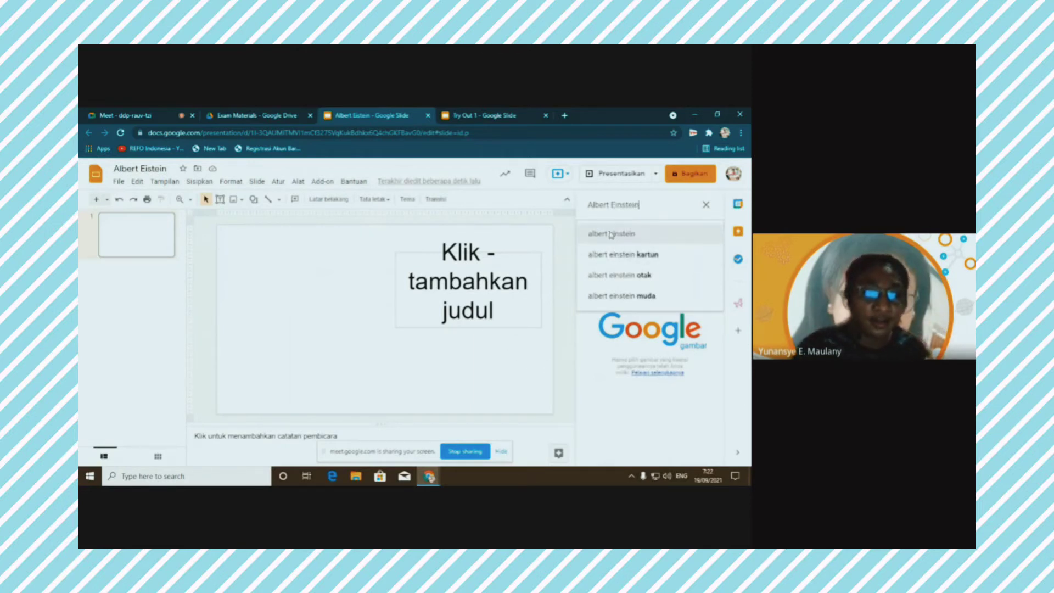
key(Return)
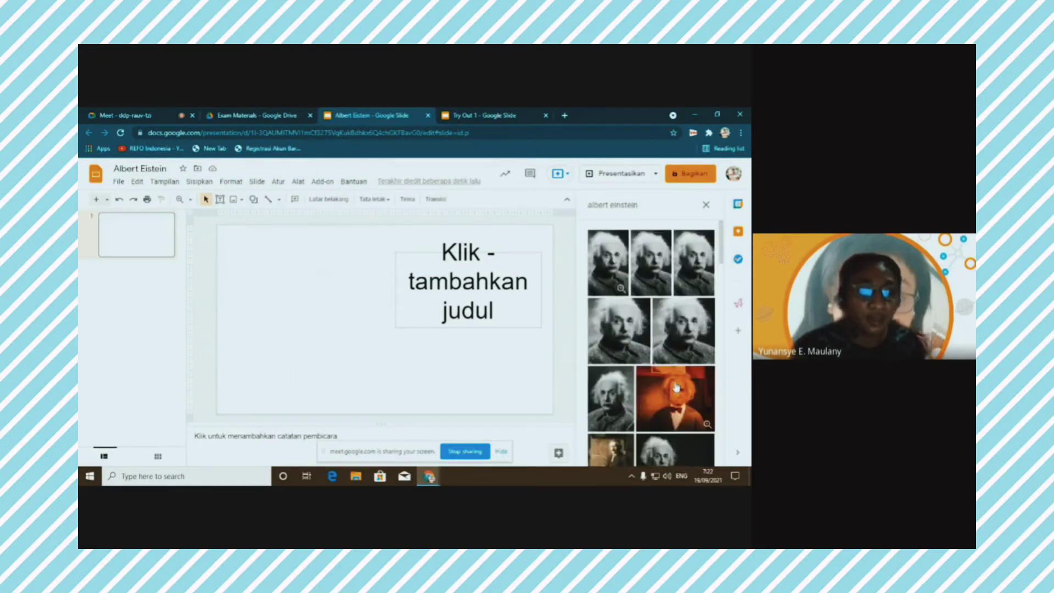
scroll(662, 385, down, 5)
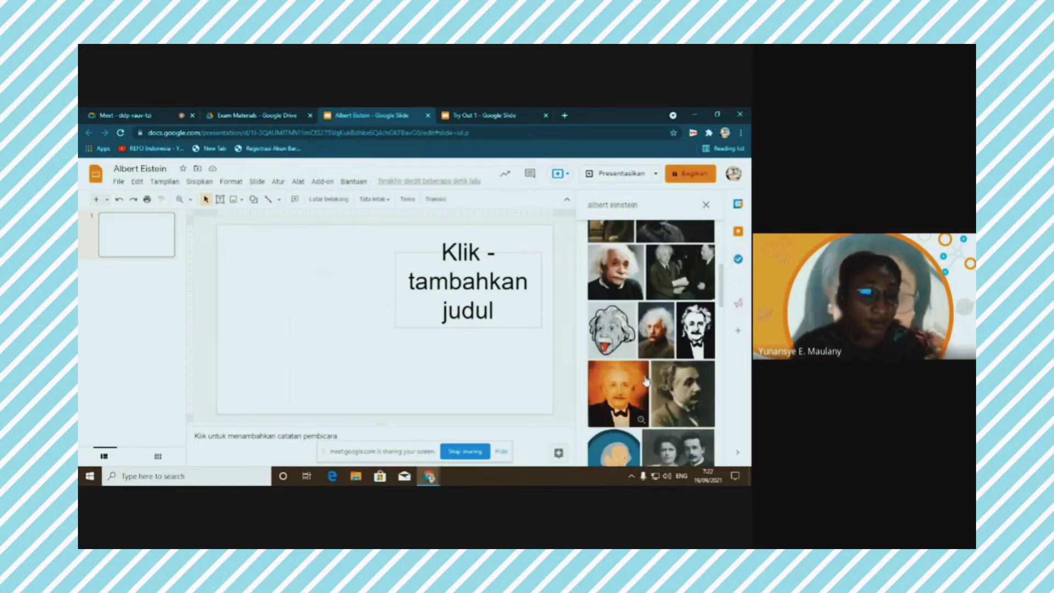
scroll(645, 380, down, 5)
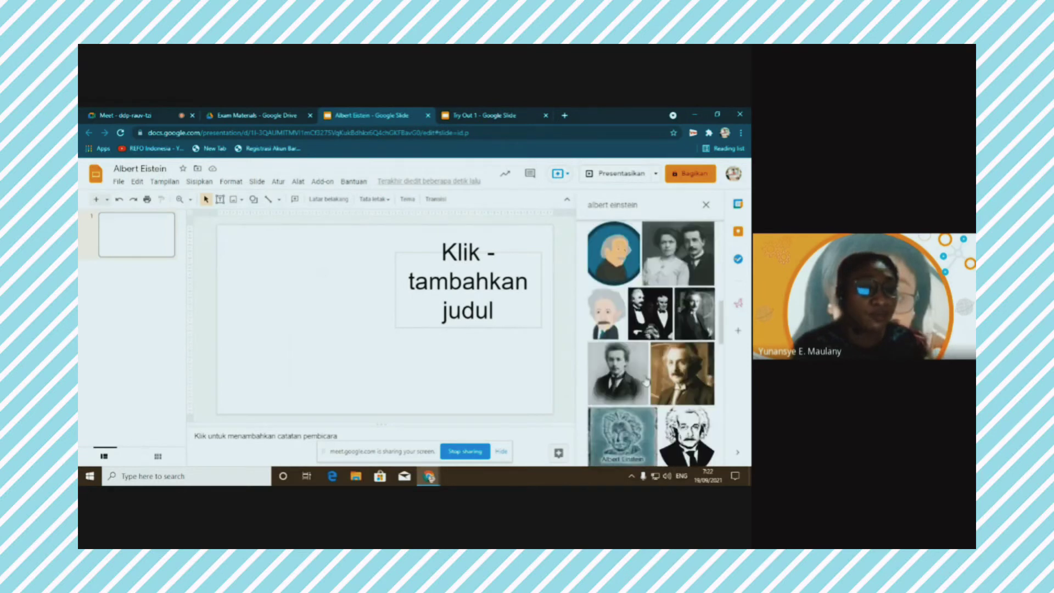
scroll(646, 380, down, 3)
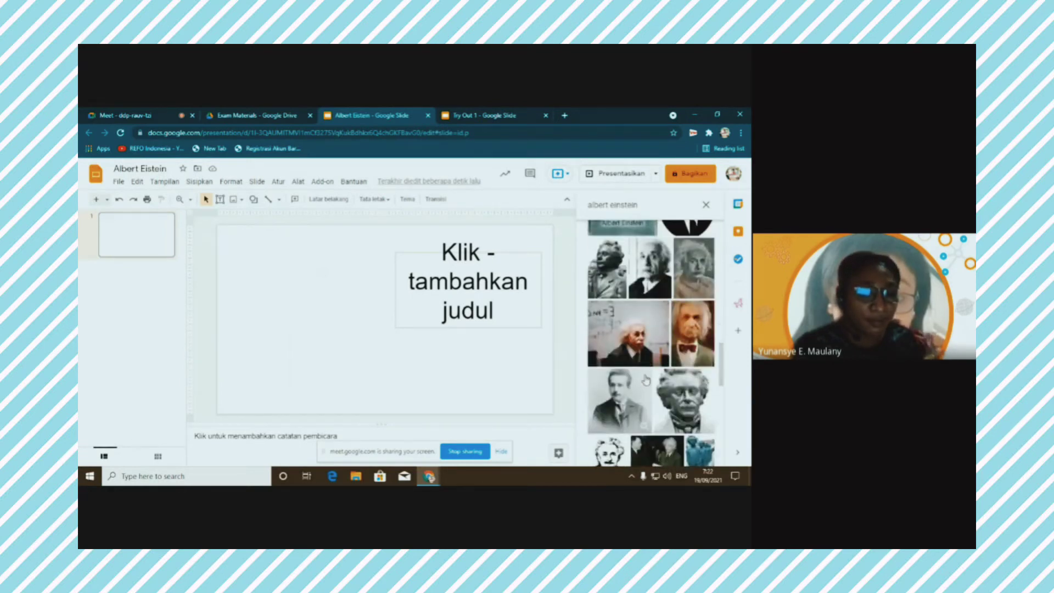
scroll(646, 381, down, 5)
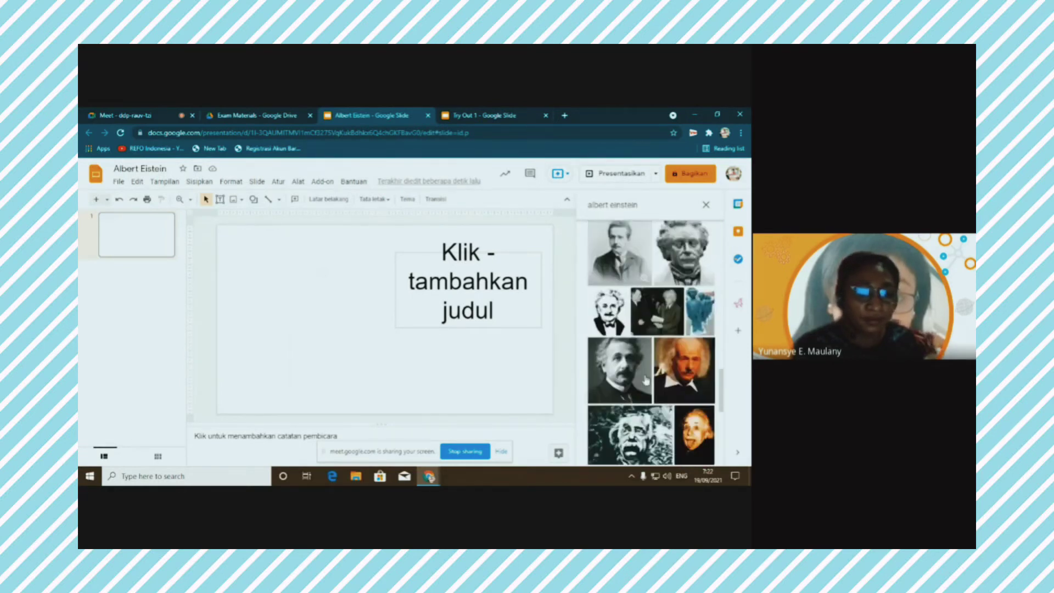
scroll(645, 380, down, 2)
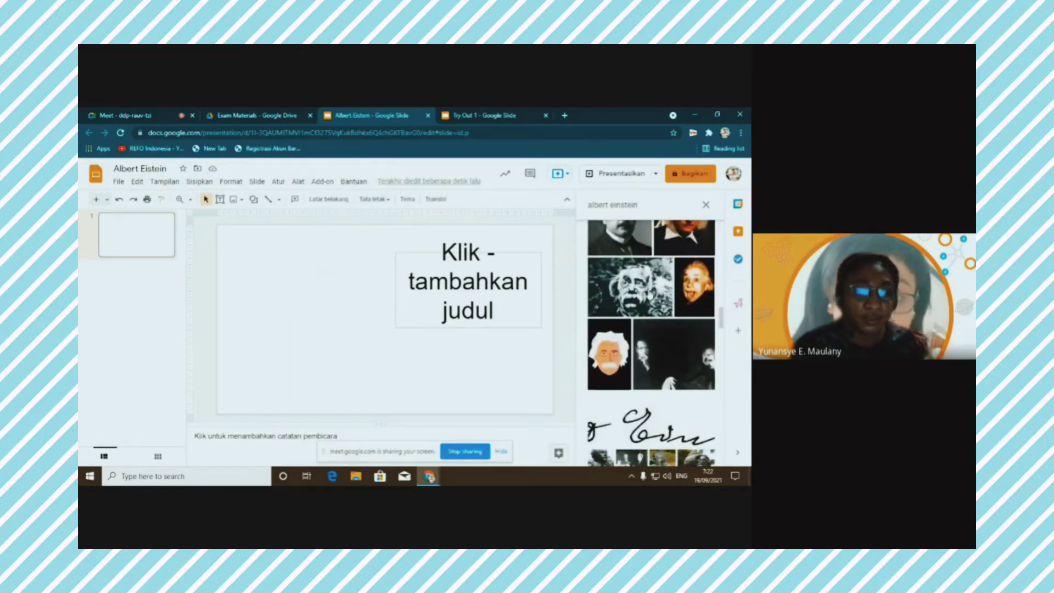
scroll(662, 312, down, 3)
scroll(663, 311, down, 5)
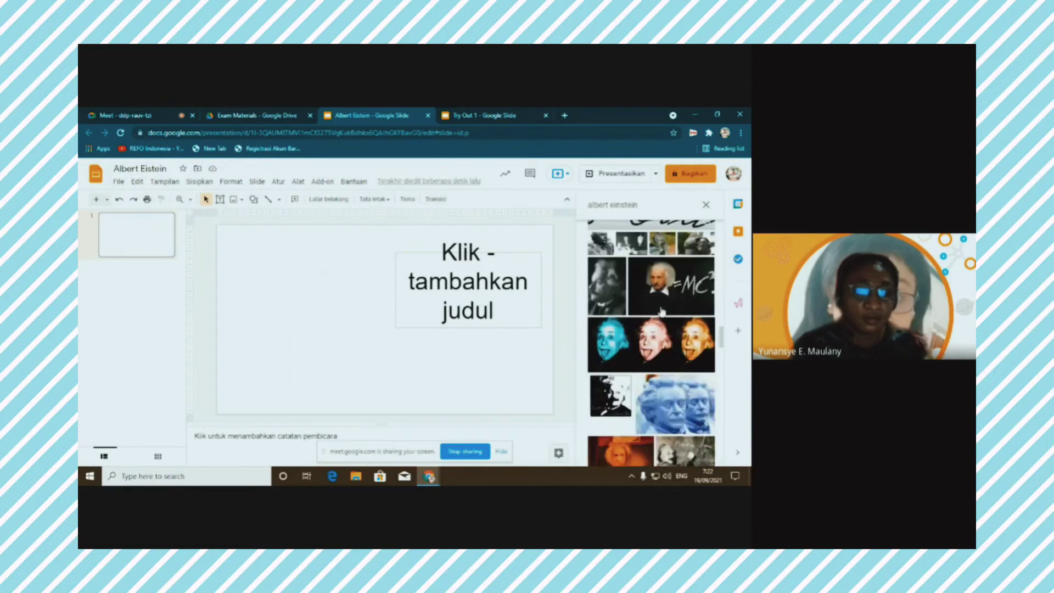
scroll(662, 312, down, 4)
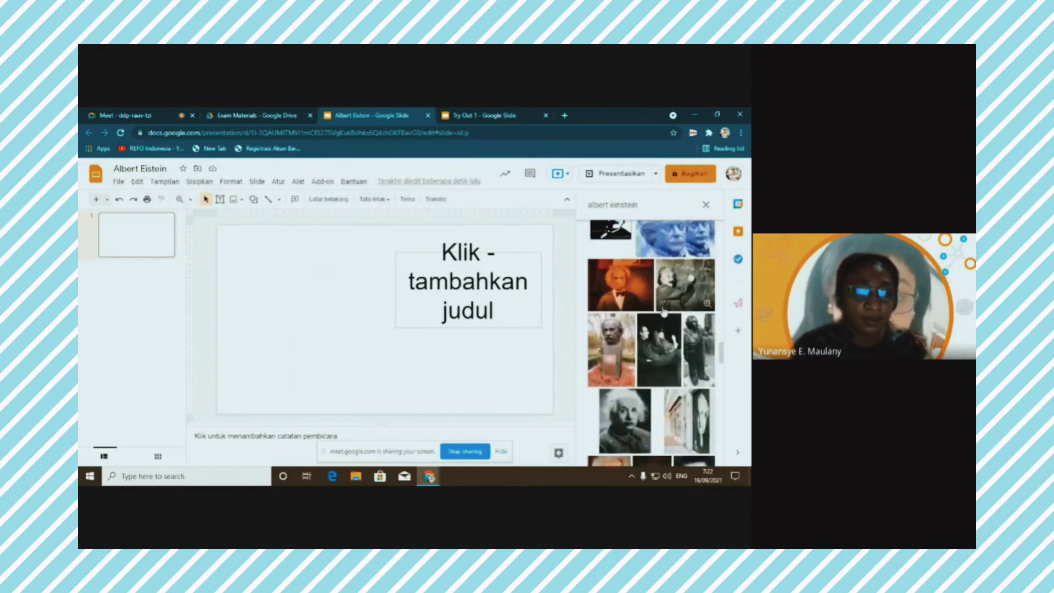
scroll(663, 312, down, 5)
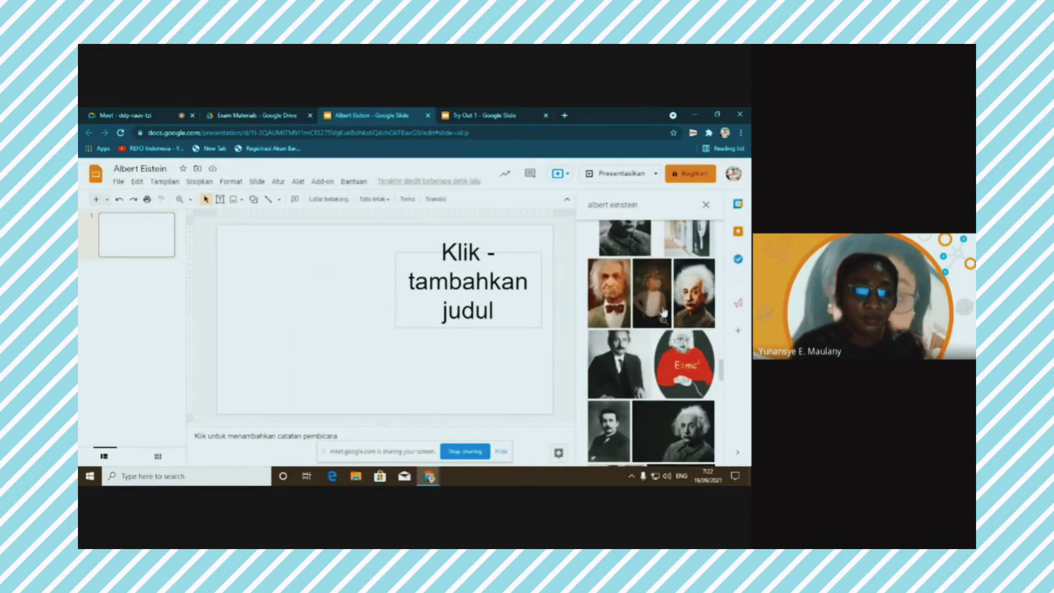
scroll(663, 312, down, 2)
scroll(663, 312, down, 6)
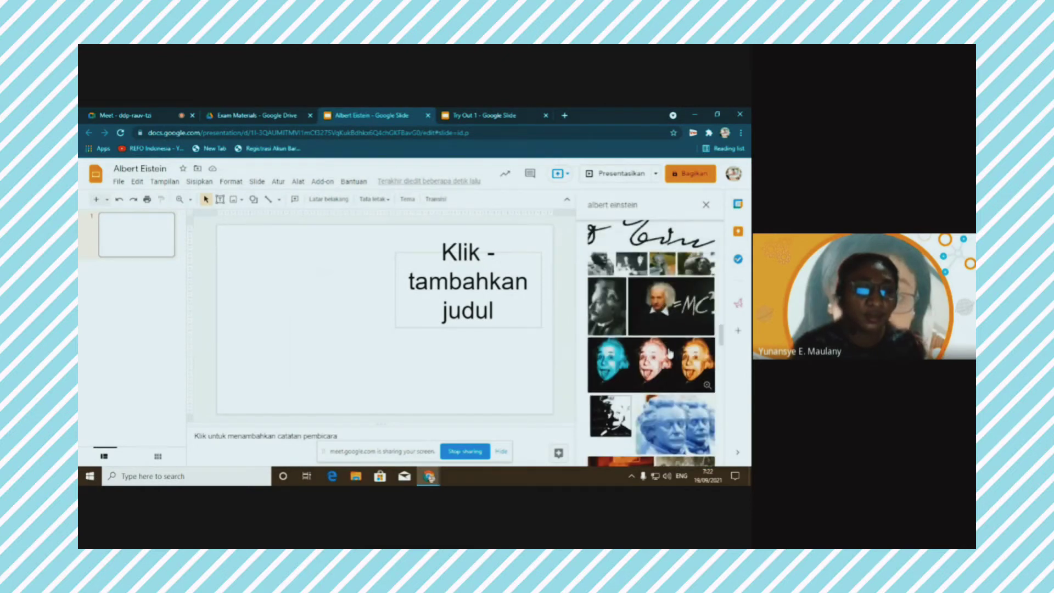
scroll(663, 330, up, 6)
scroll(624, 320, up, 5)
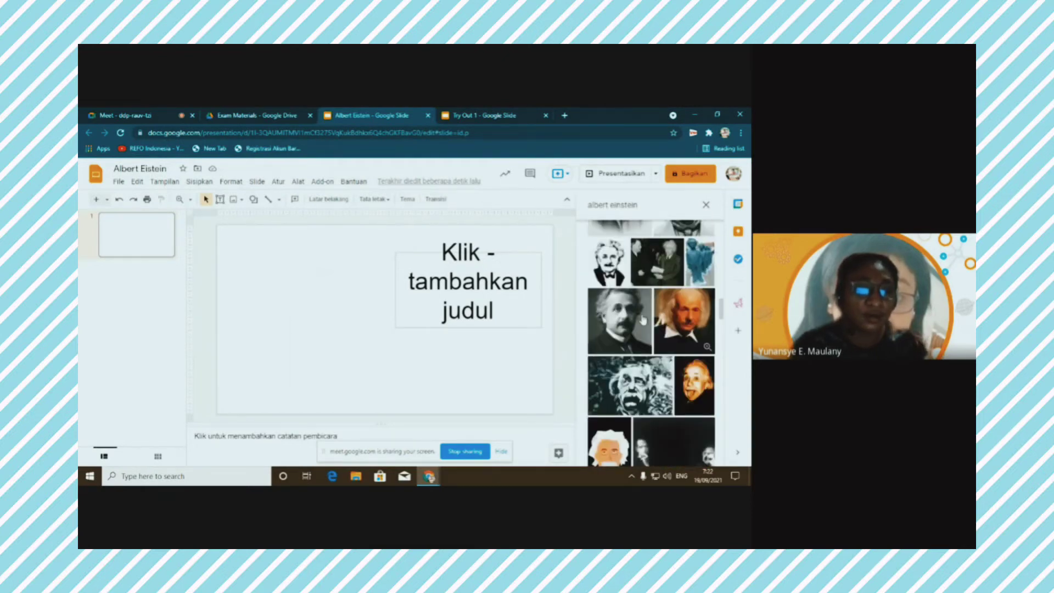
scroll(630, 330, up, 5)
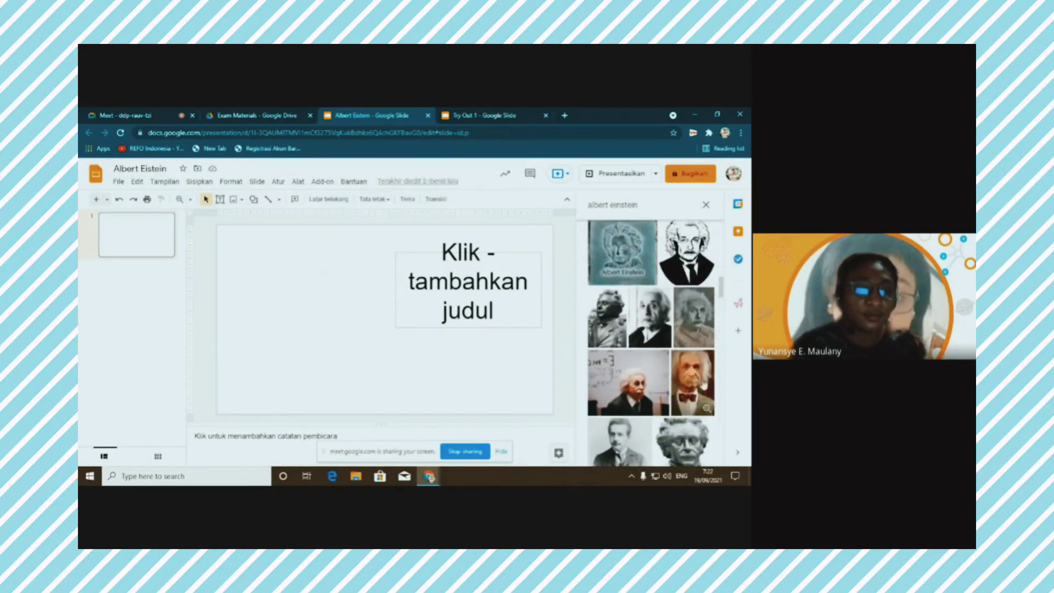
scroll(709, 366, up, 4)
scroll(686, 364, up, 4)
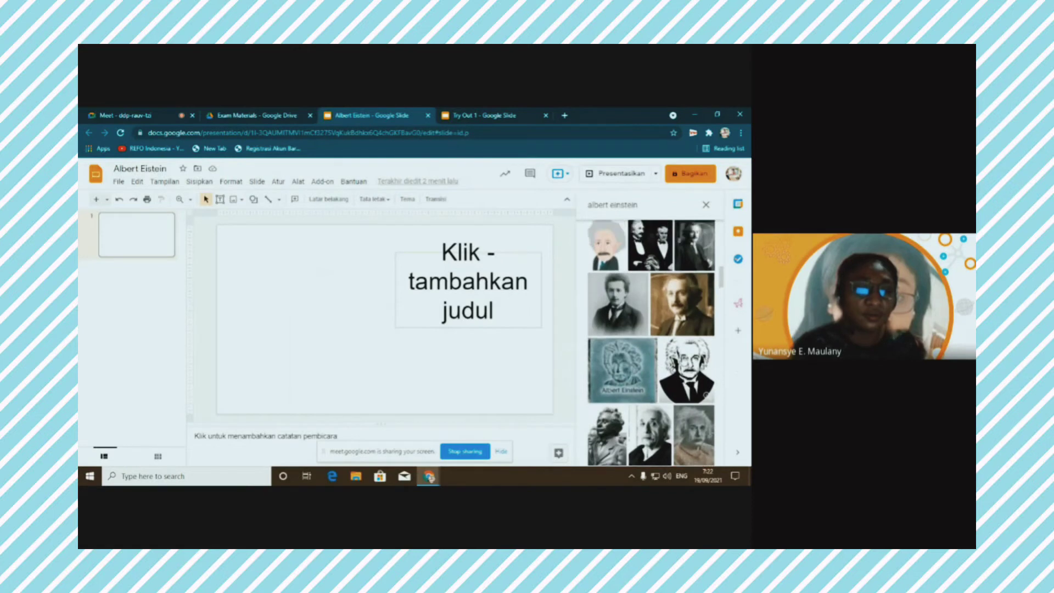
scroll(684, 362, up, 5)
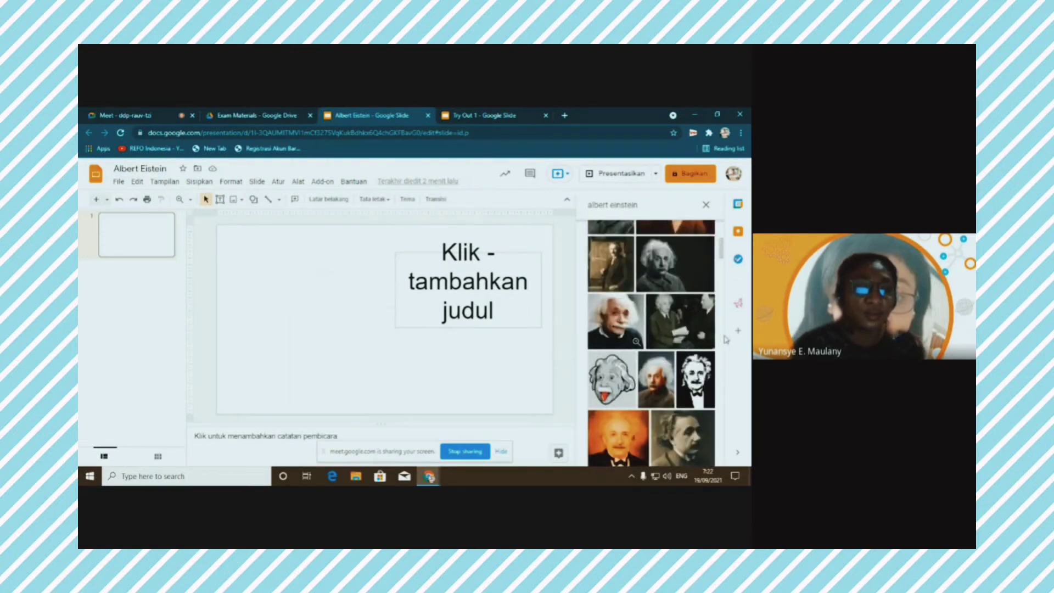
click(615, 321)
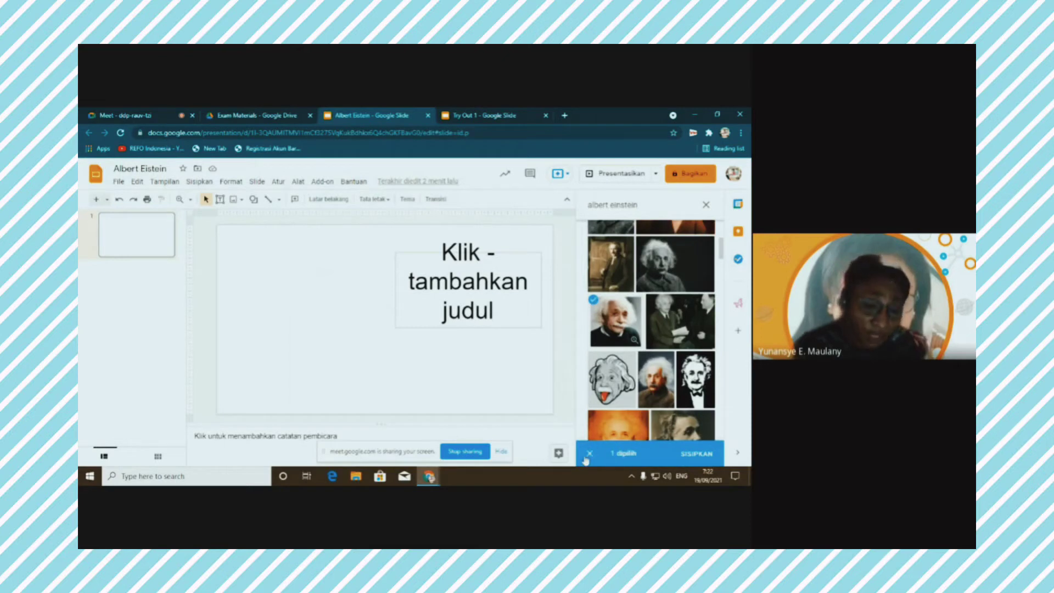
Insert the chosen Einstein portrait and crop it into an oval shape
click(695, 456)
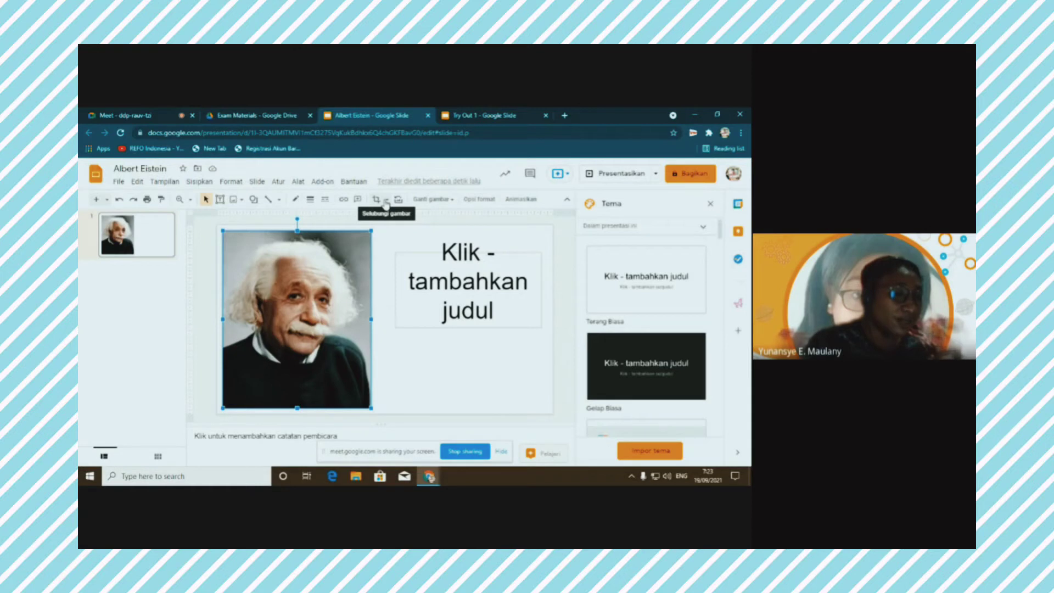
click(386, 202)
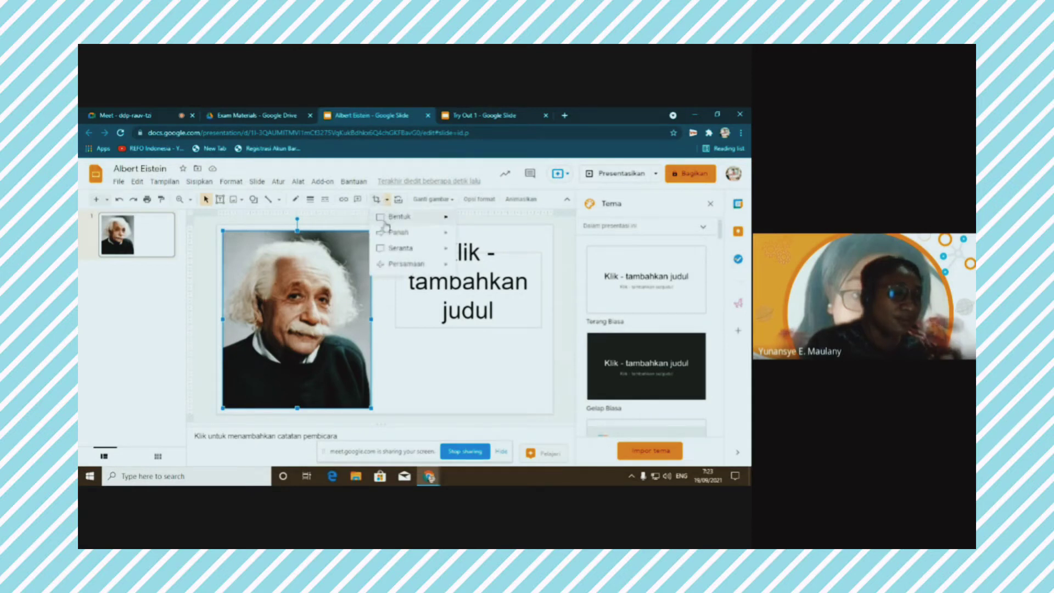
mouse_move(406, 218)
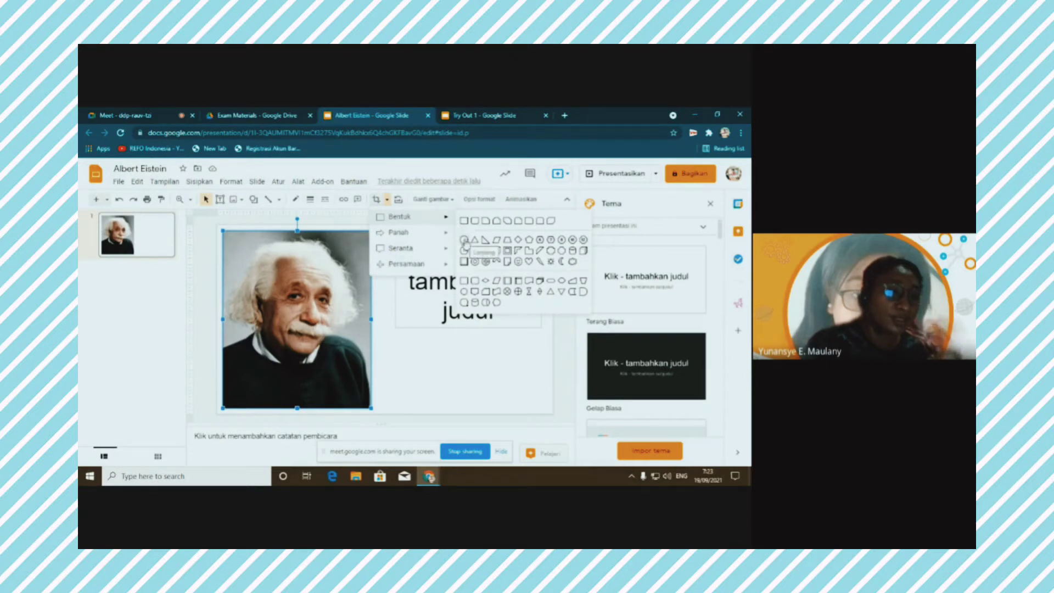
click(465, 240)
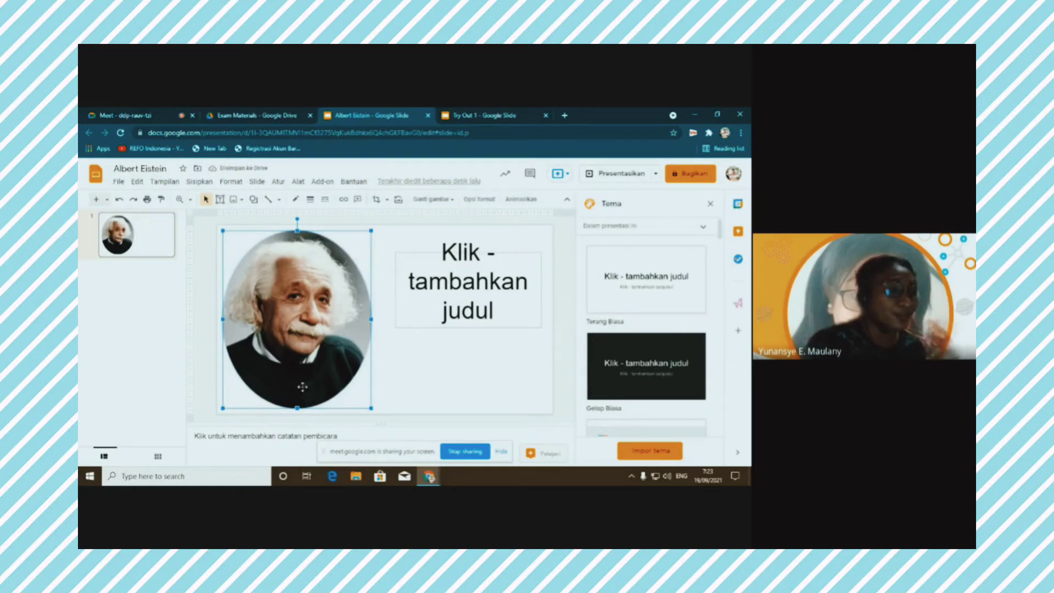
click(411, 373)
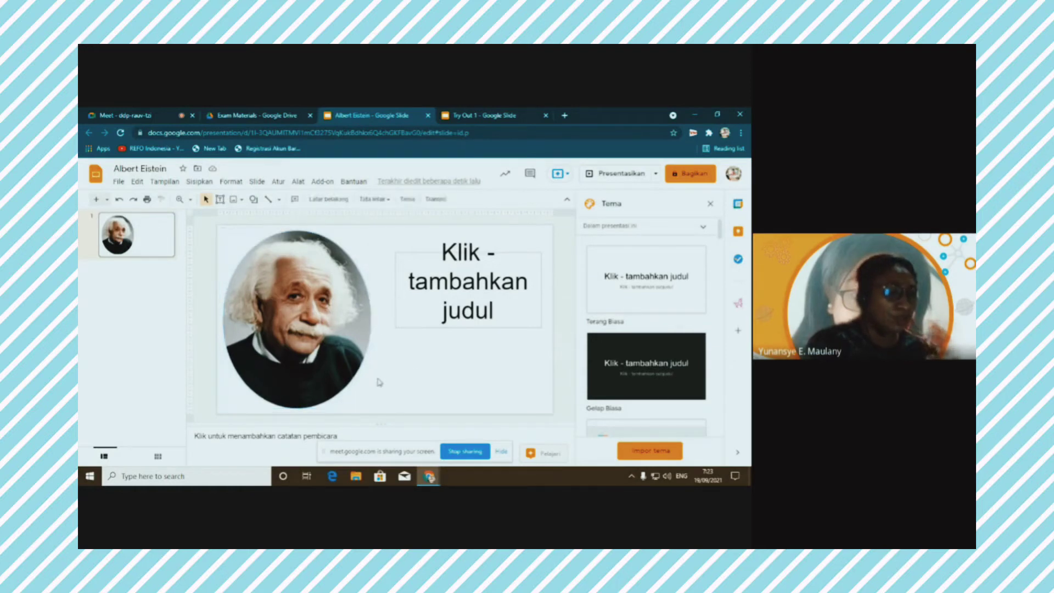
click(353, 357)
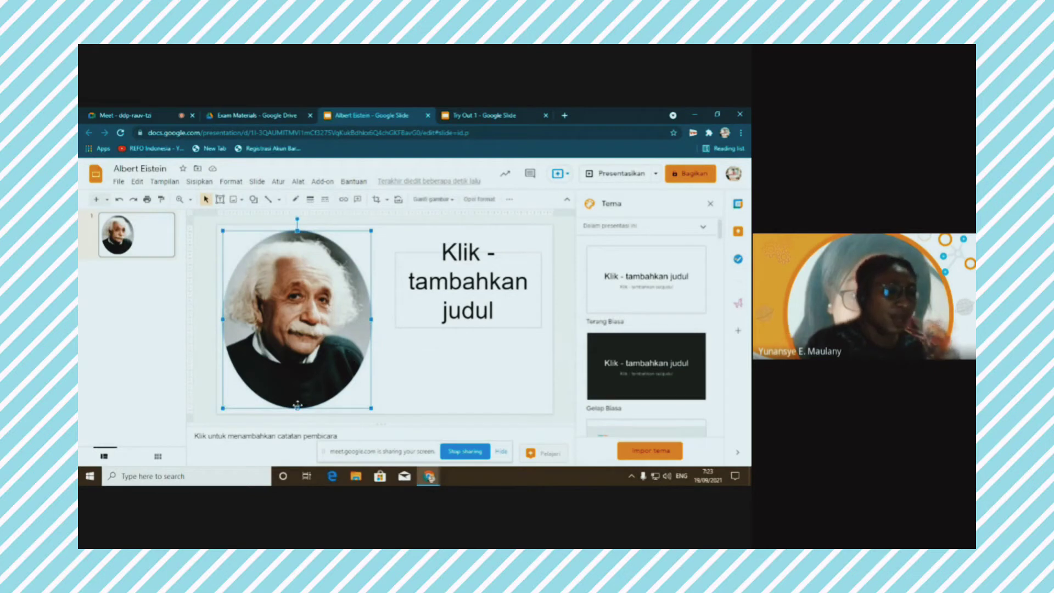
Type 'Albert Einstein' in the slide's title box, then switch to the Try Out 1 presentation
click(400, 351)
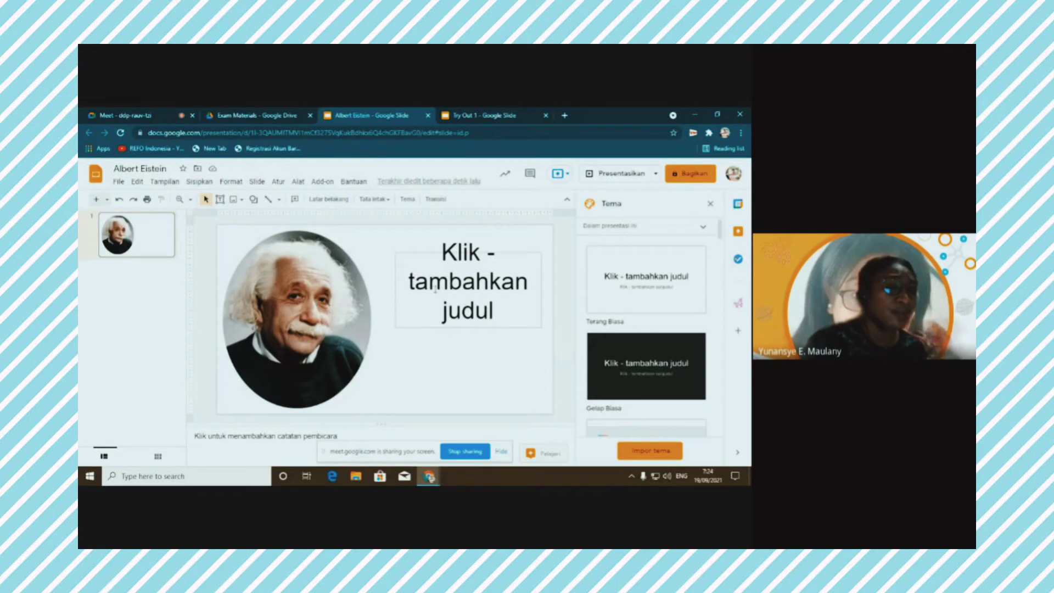
click(438, 268)
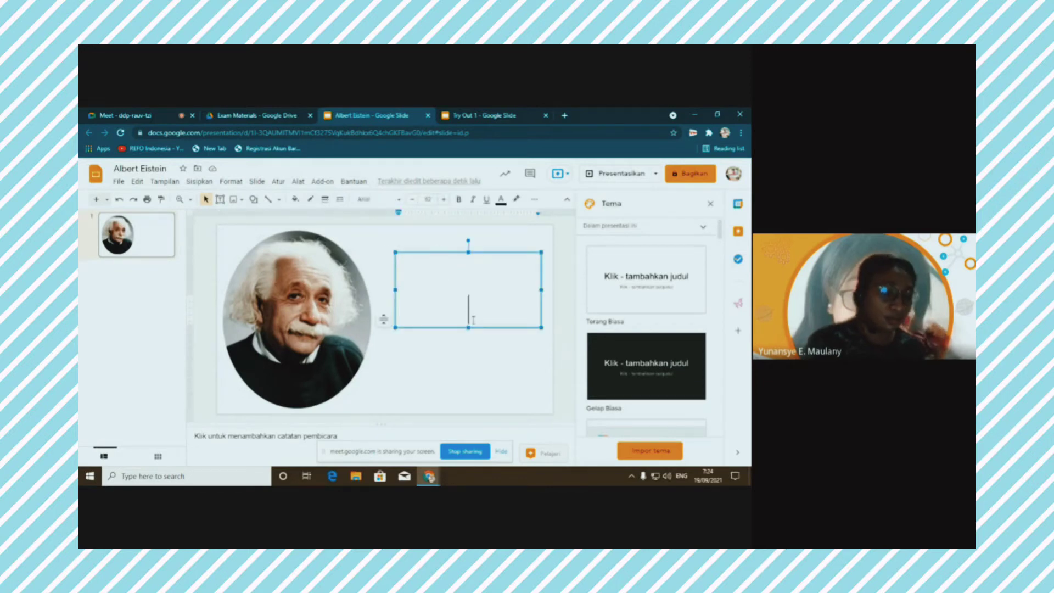
text(Albert)
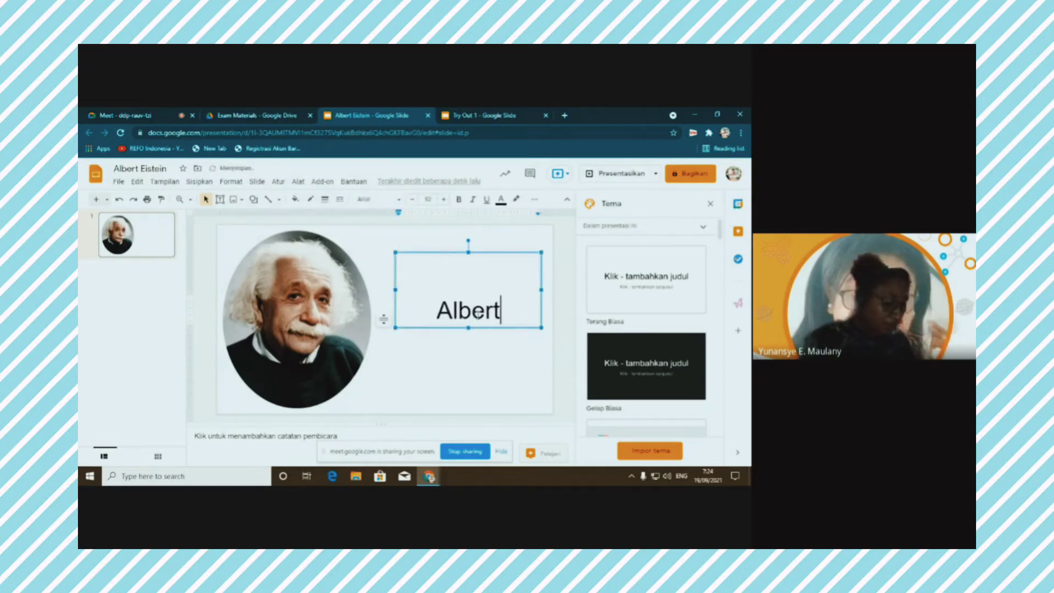
text( Ei)
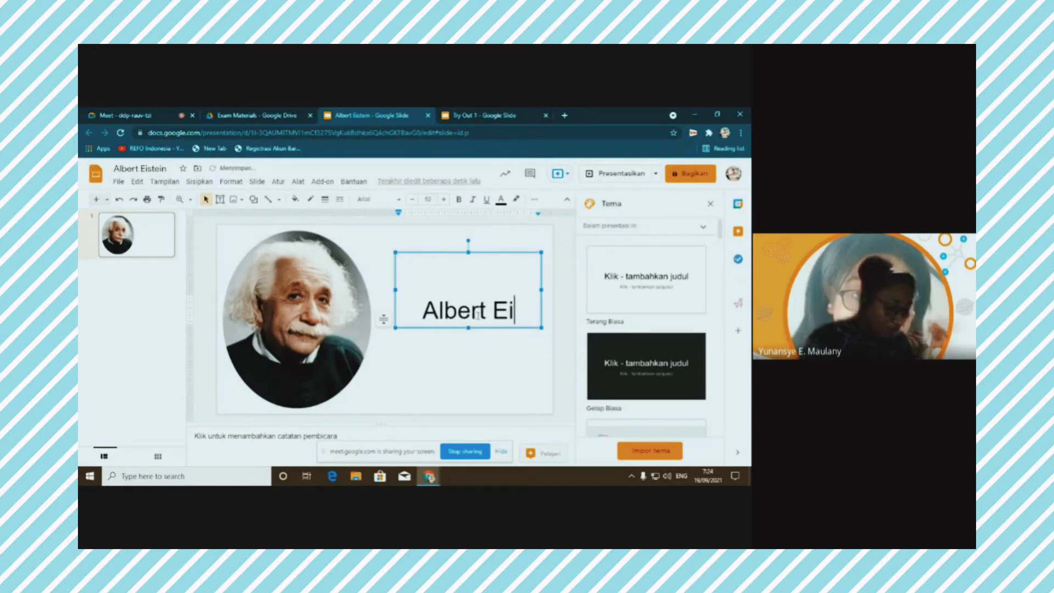
text(nstein)
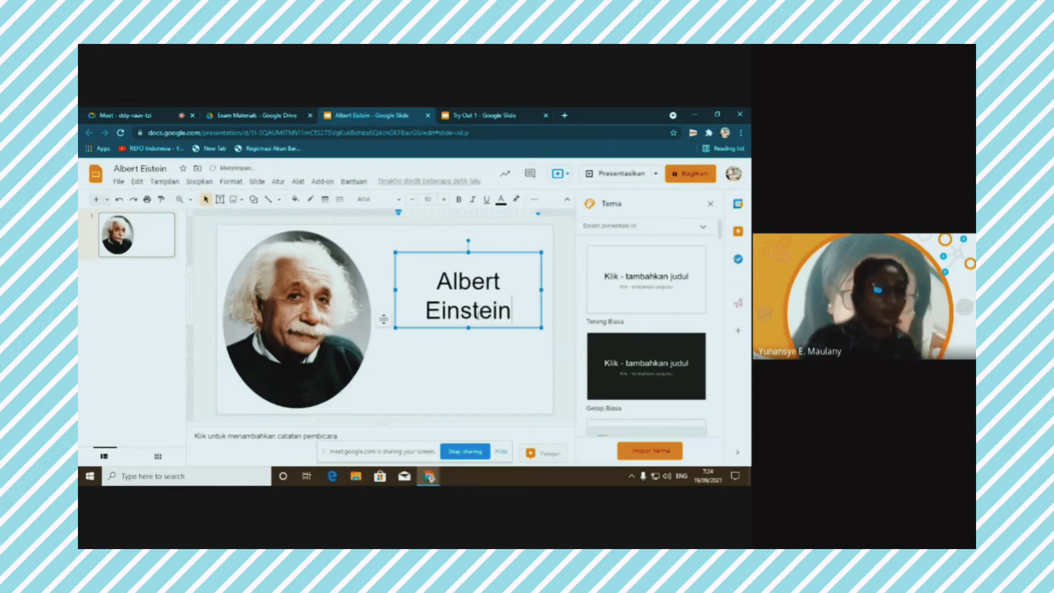
click(472, 114)
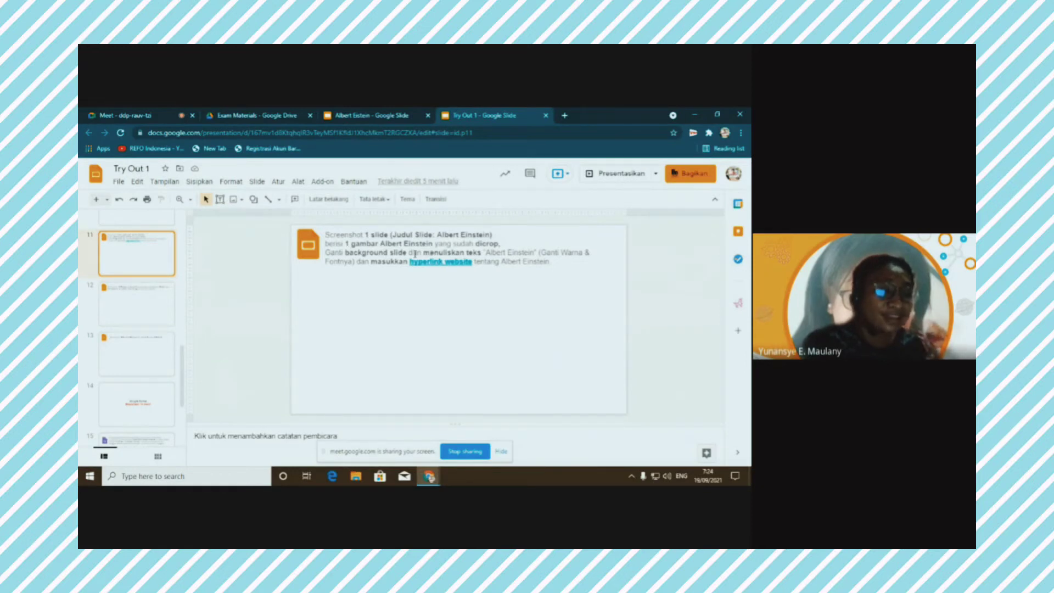
Back in the Albert Eistein presentation, open the slide's Latar belakang (background) settings
click(371, 117)
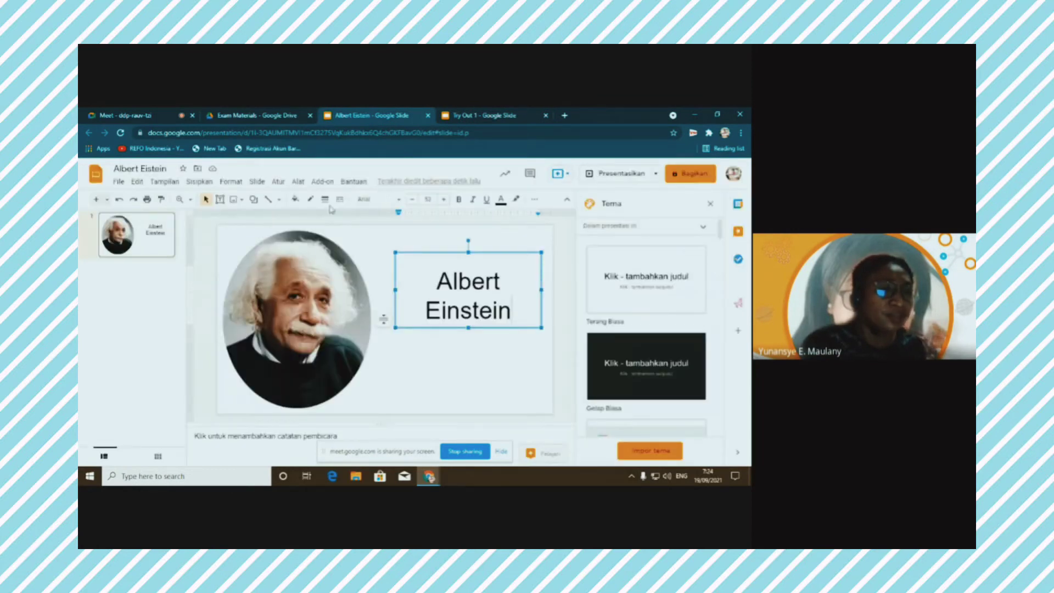
click(229, 233)
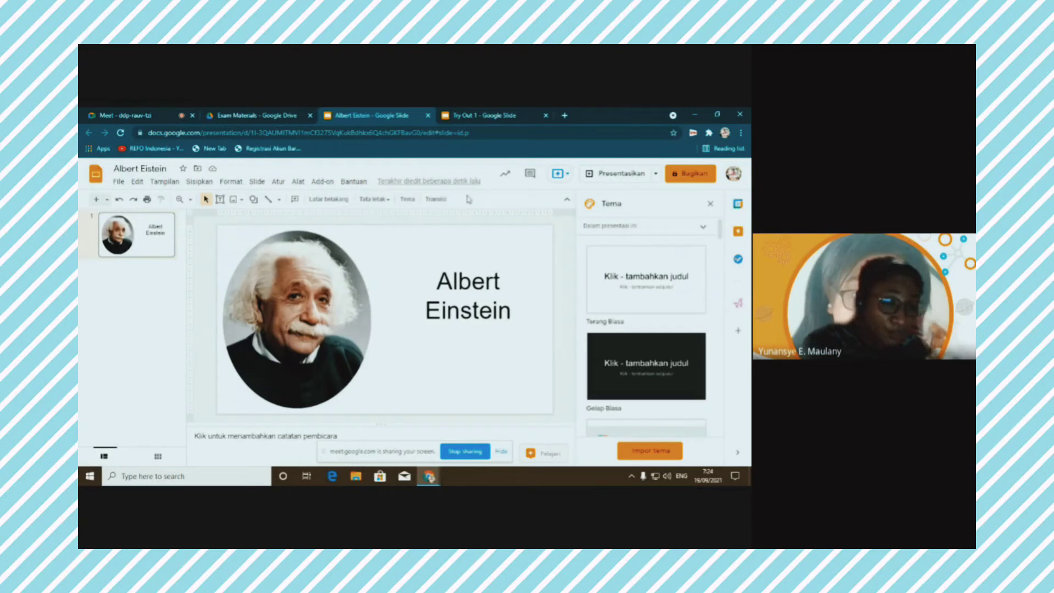
click(331, 200)
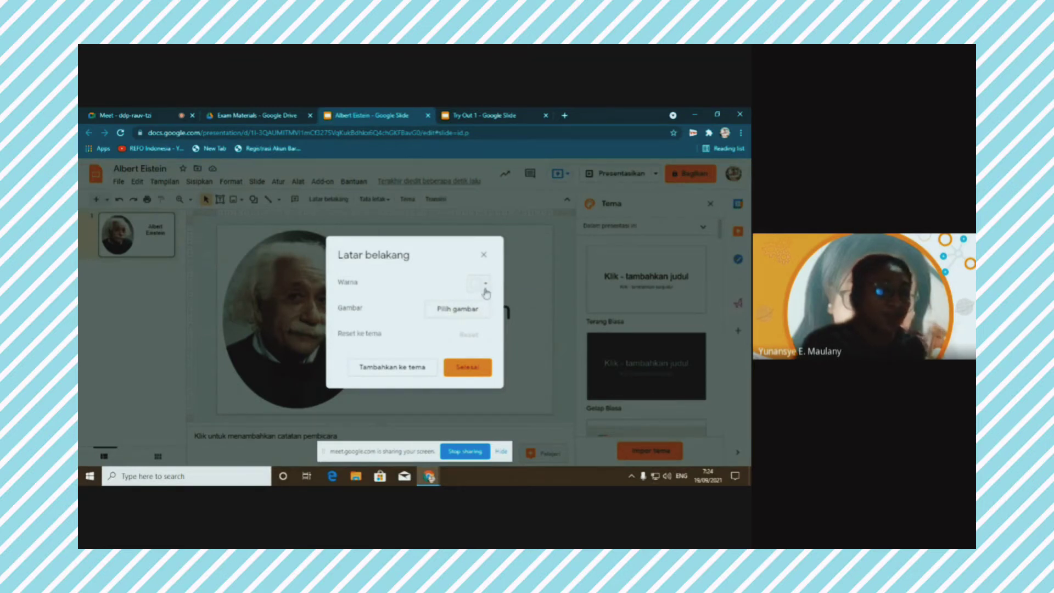
Search web images for 'alberth einstein' and set the Everything simple quote image as background
click(462, 312)
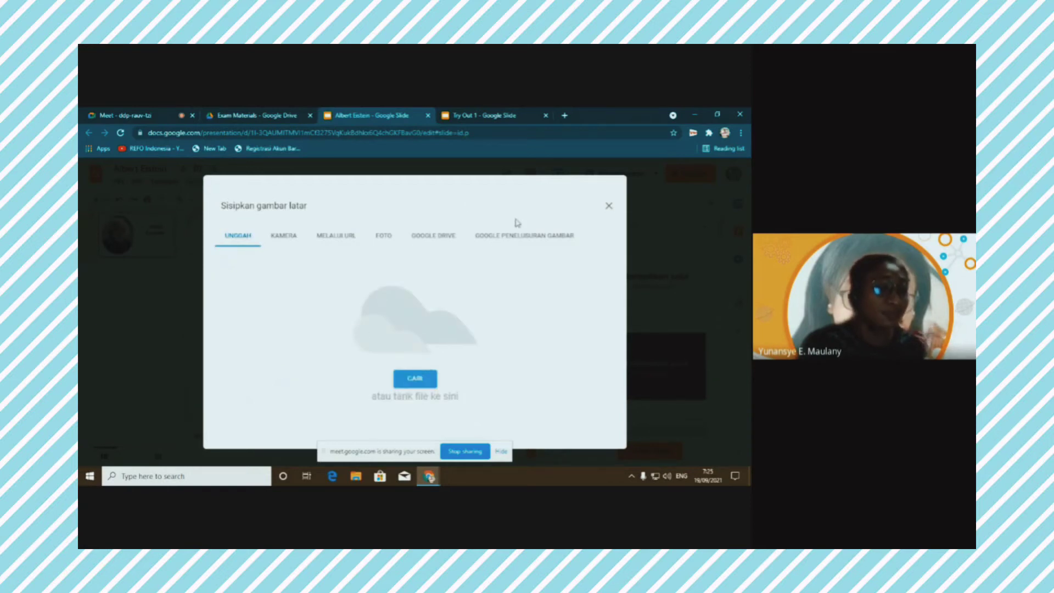
click(517, 237)
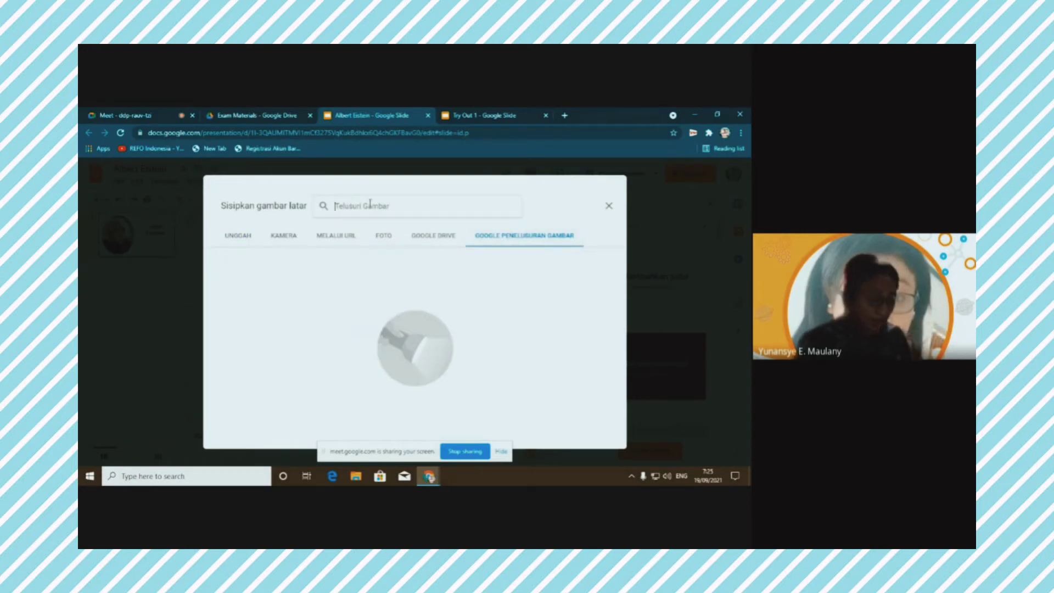
text(albert)
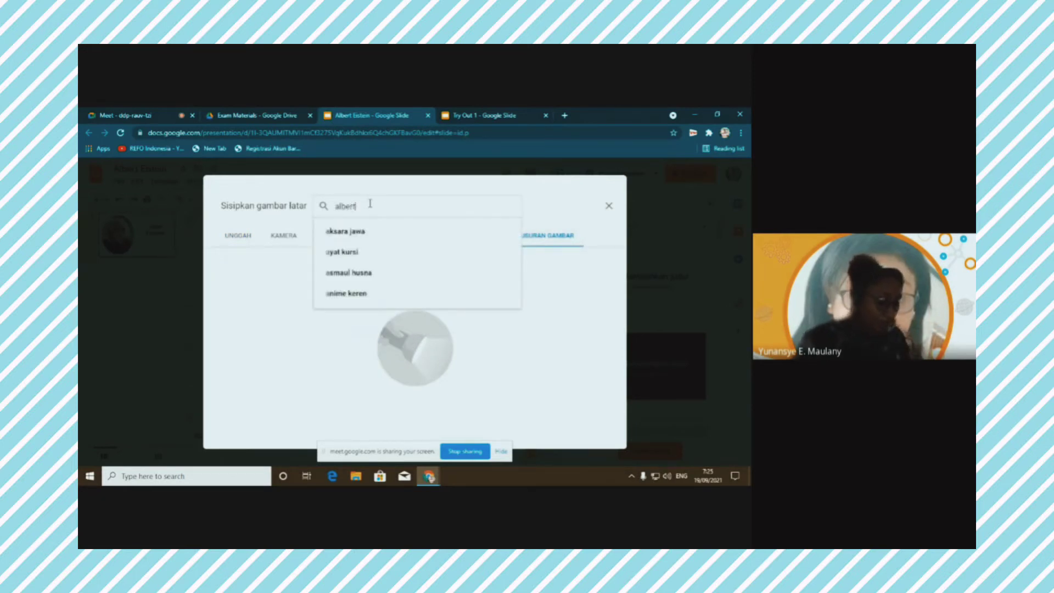
text(h)
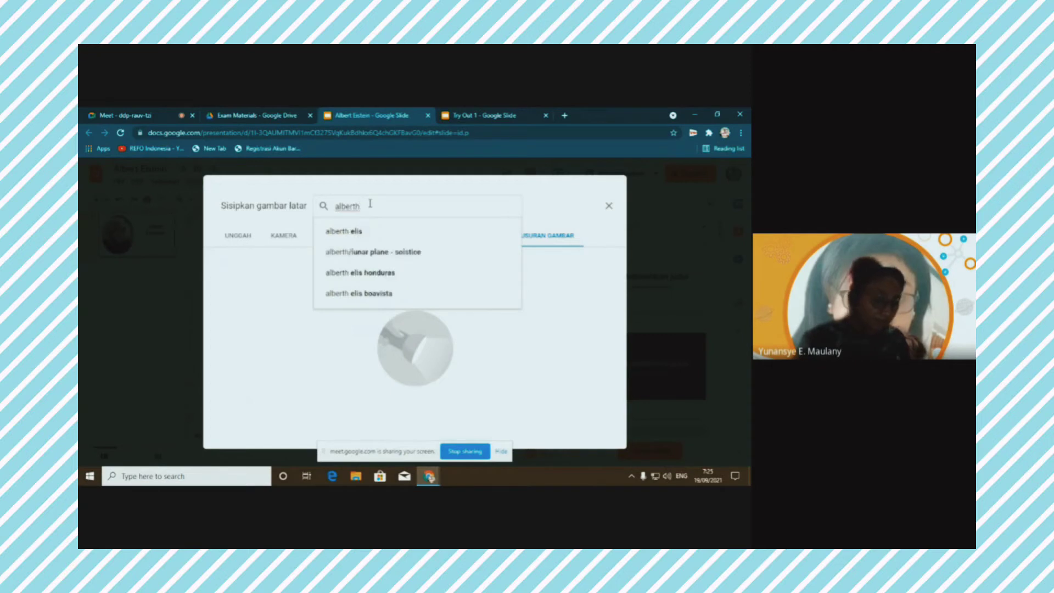
text(  ei)
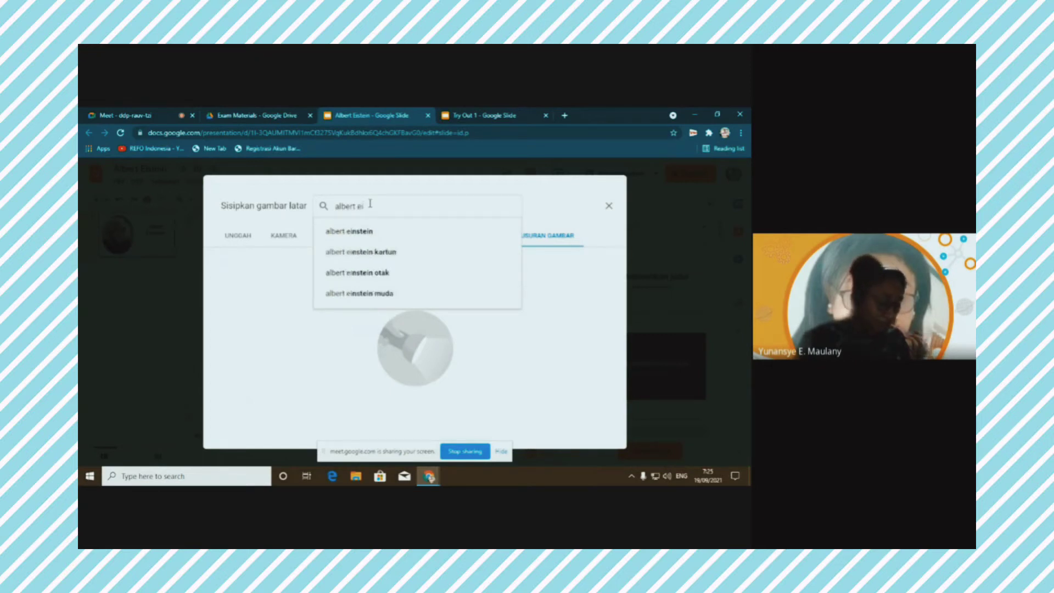
text(nstei)
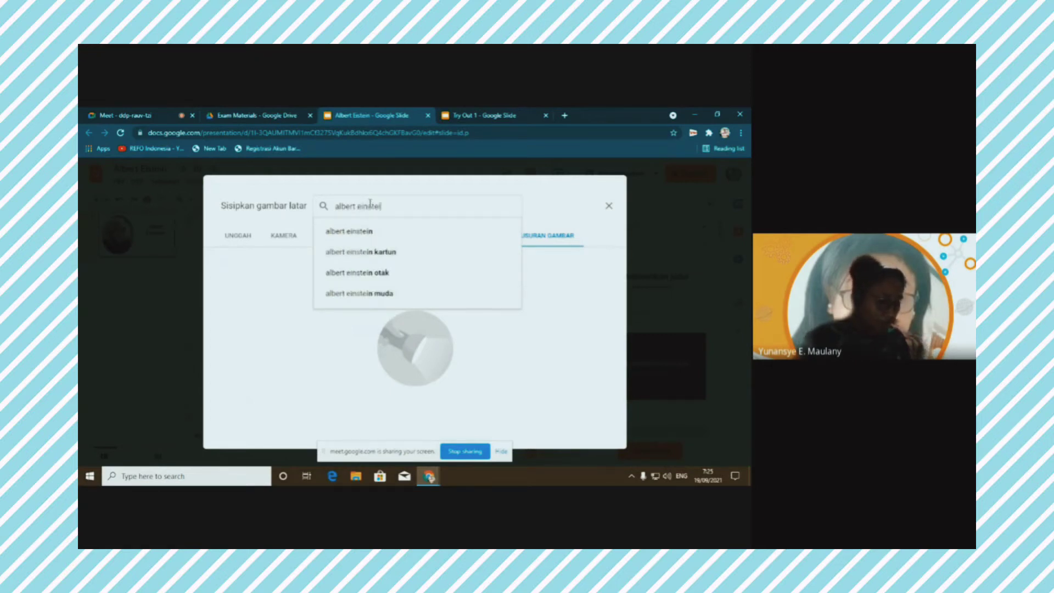
text(n)
key(Return)
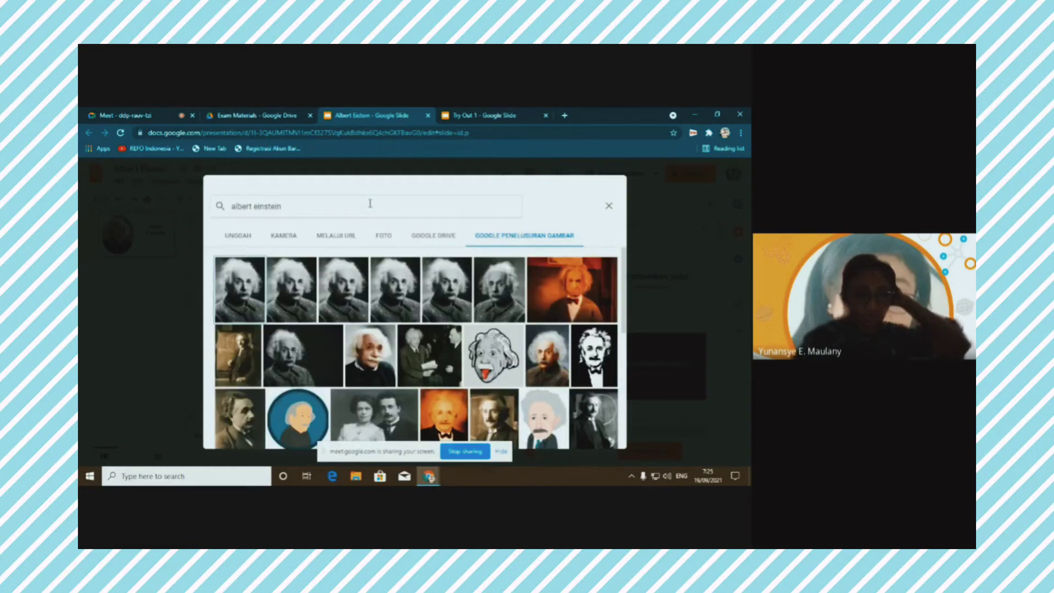
scroll(416, 347, down, 3)
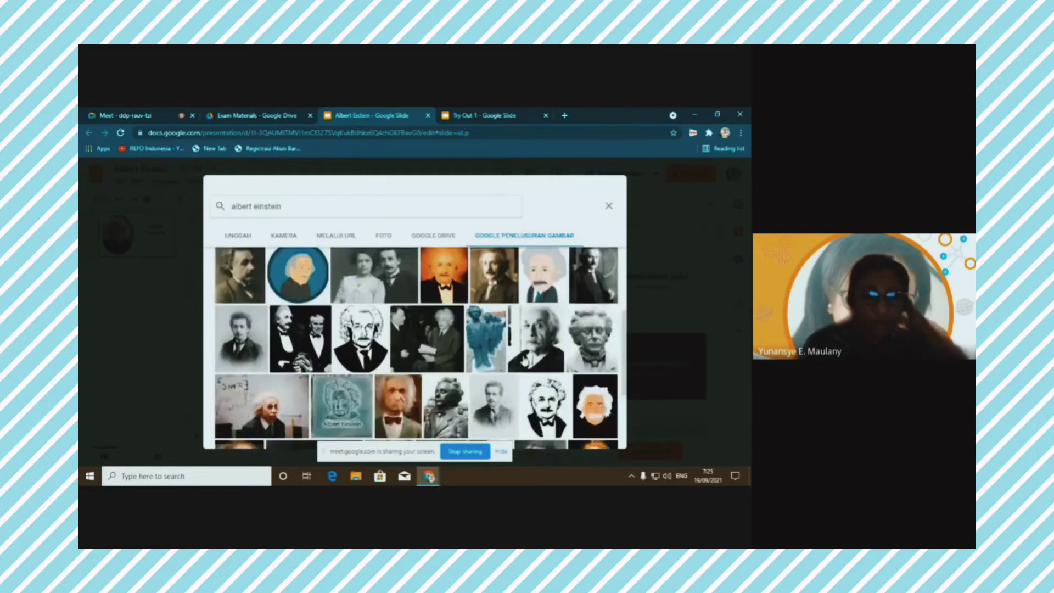
scroll(518, 352, down, 5)
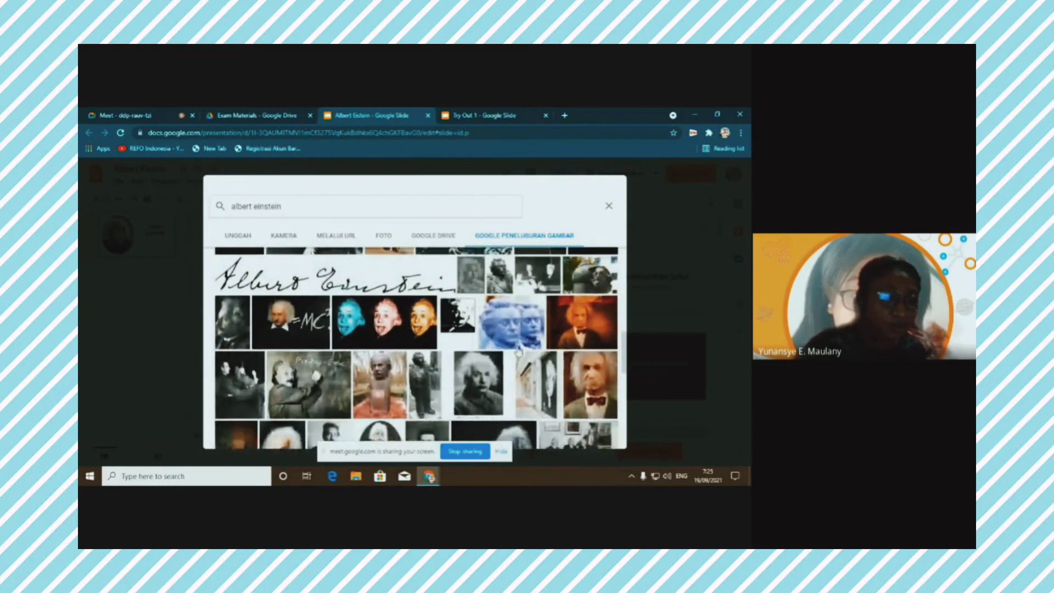
scroll(518, 351, down, 6)
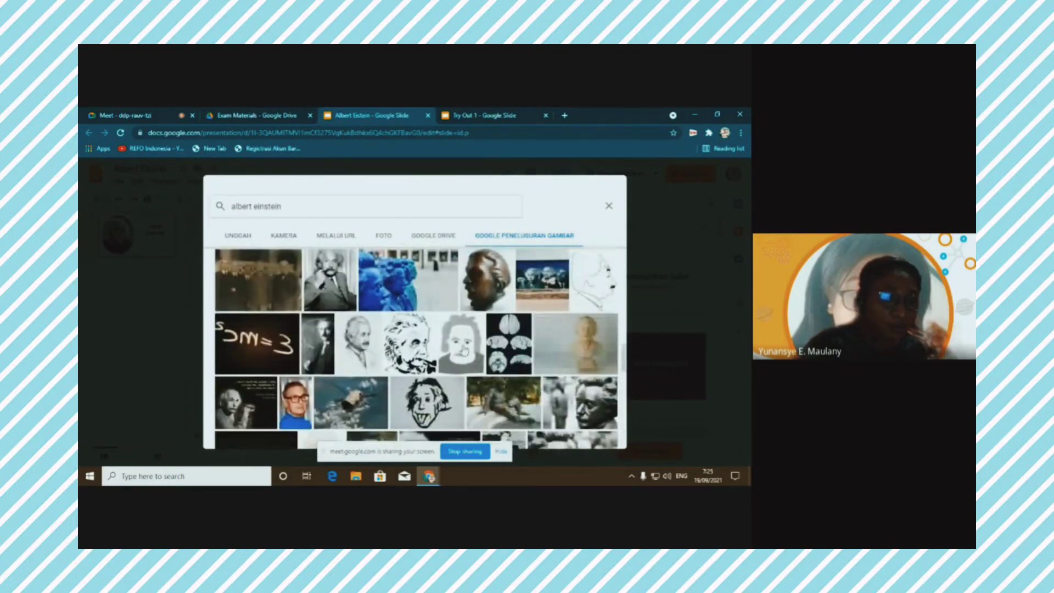
scroll(340, 348, up, 1)
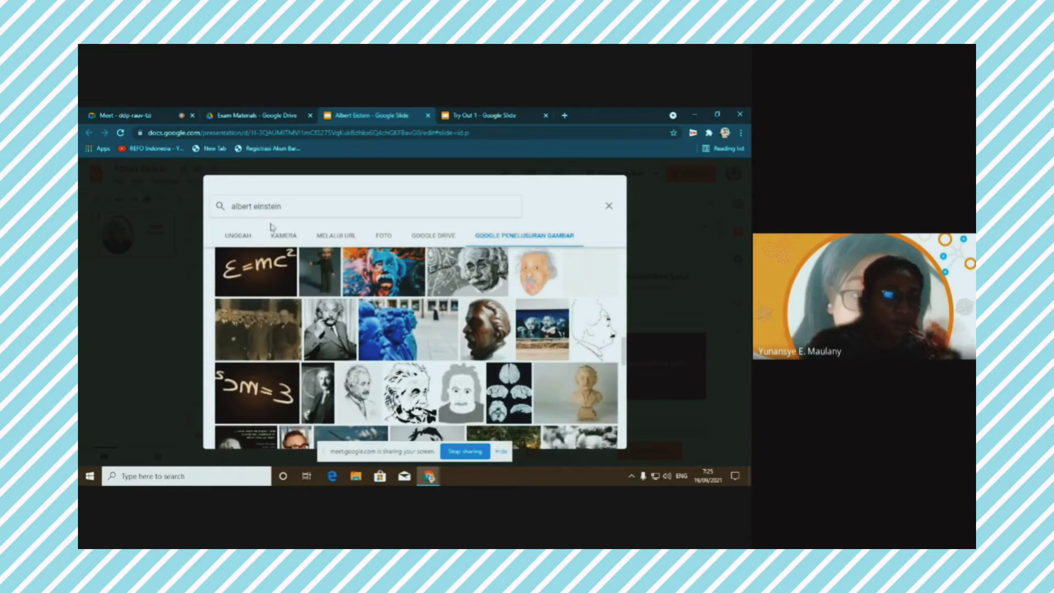
scroll(378, 273, down, 5)
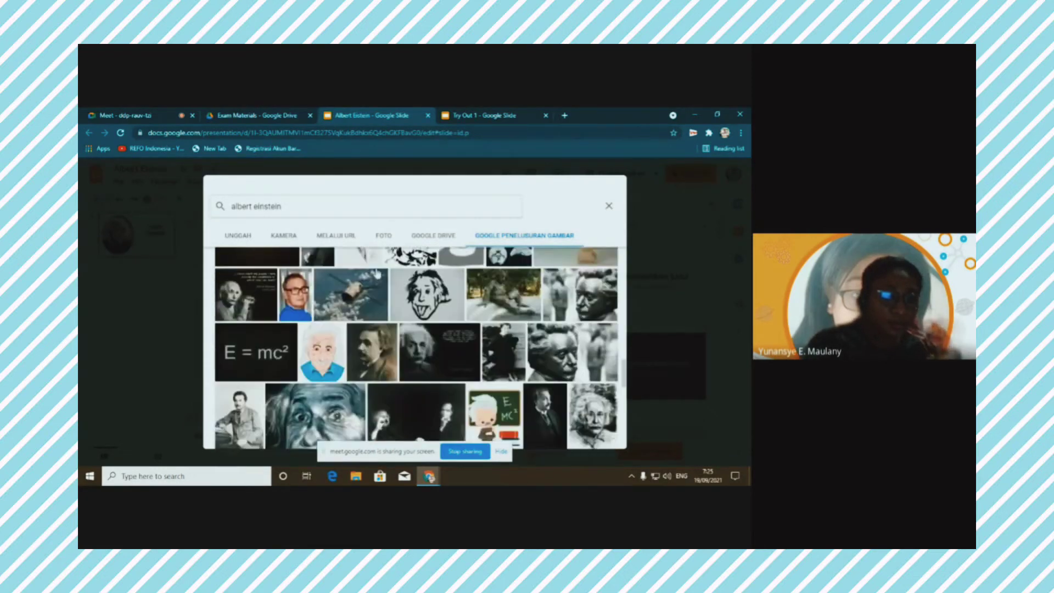
scroll(377, 272, down, 1)
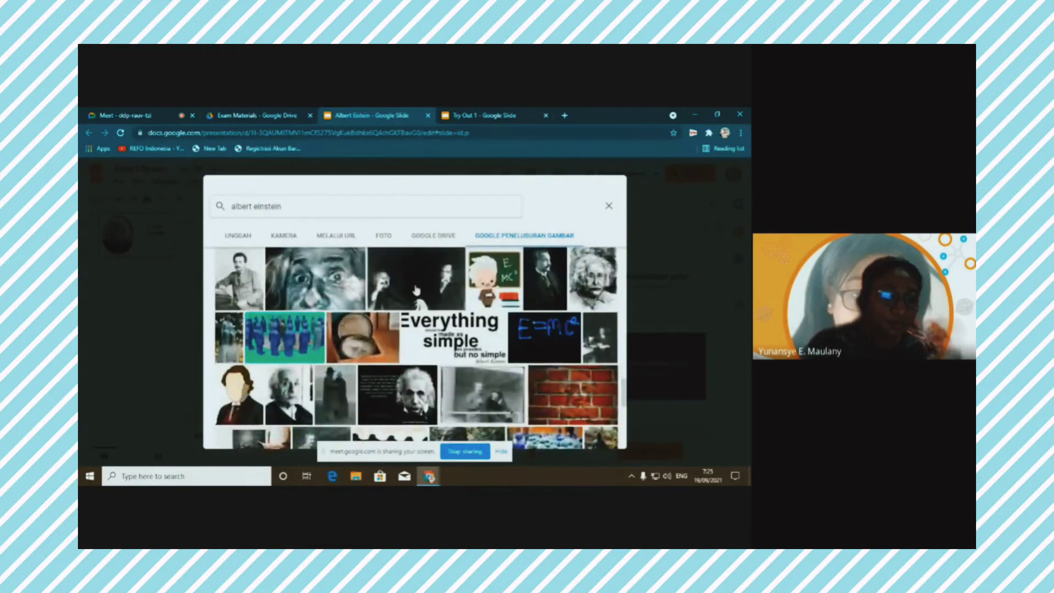
click(434, 336)
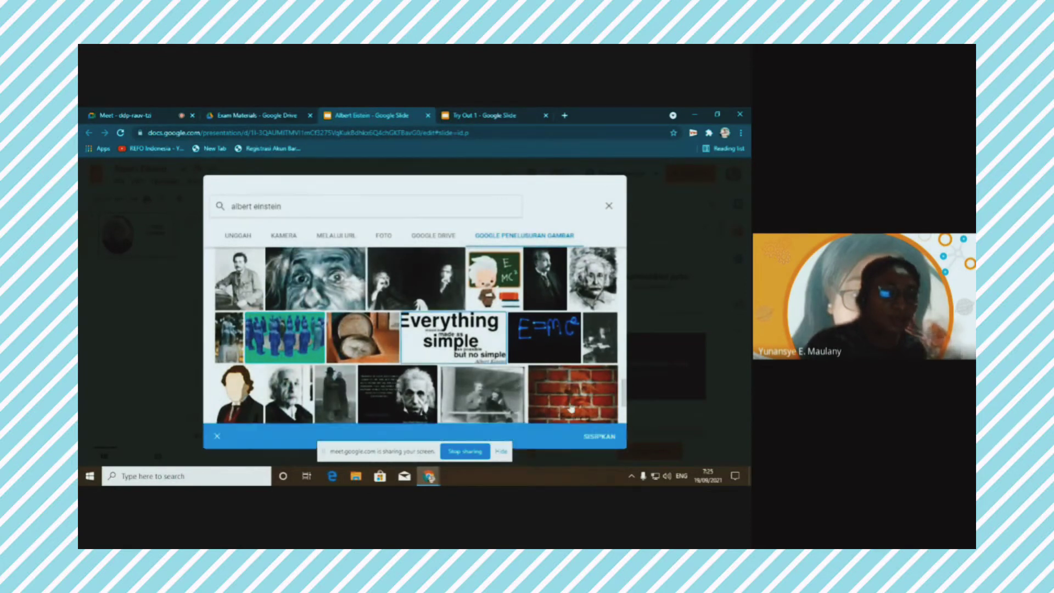
click(594, 438)
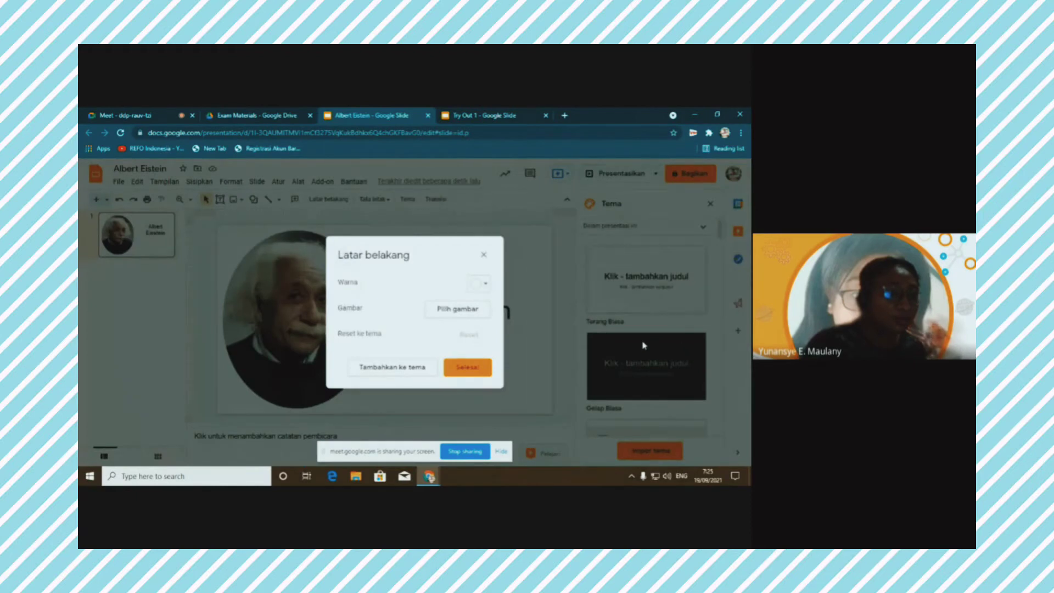
Swap the quote background for the cartoon Einstein at a chalkboard image
click(468, 367)
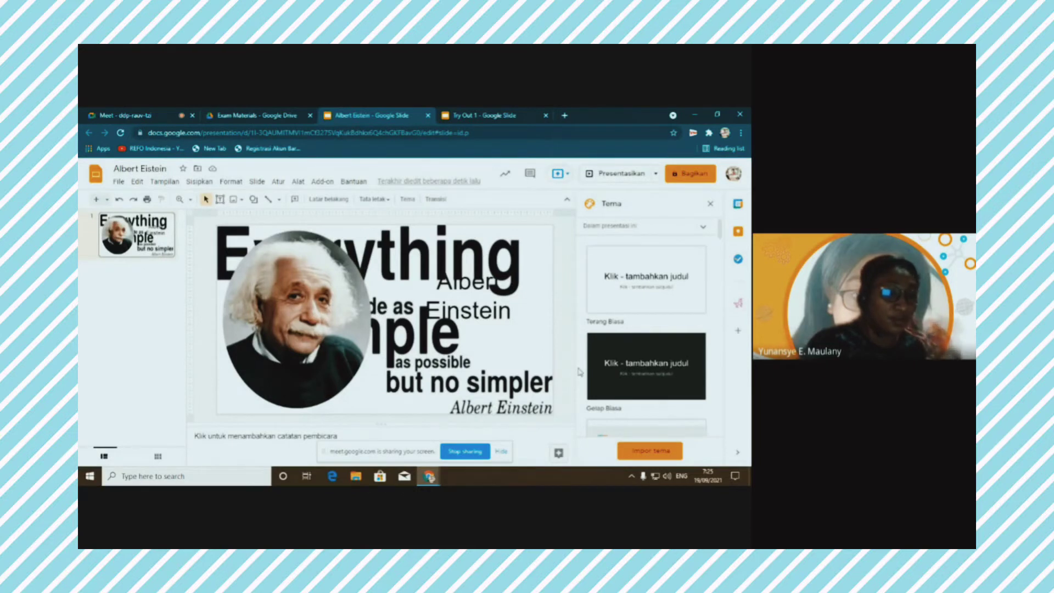
click(336, 201)
click(465, 316)
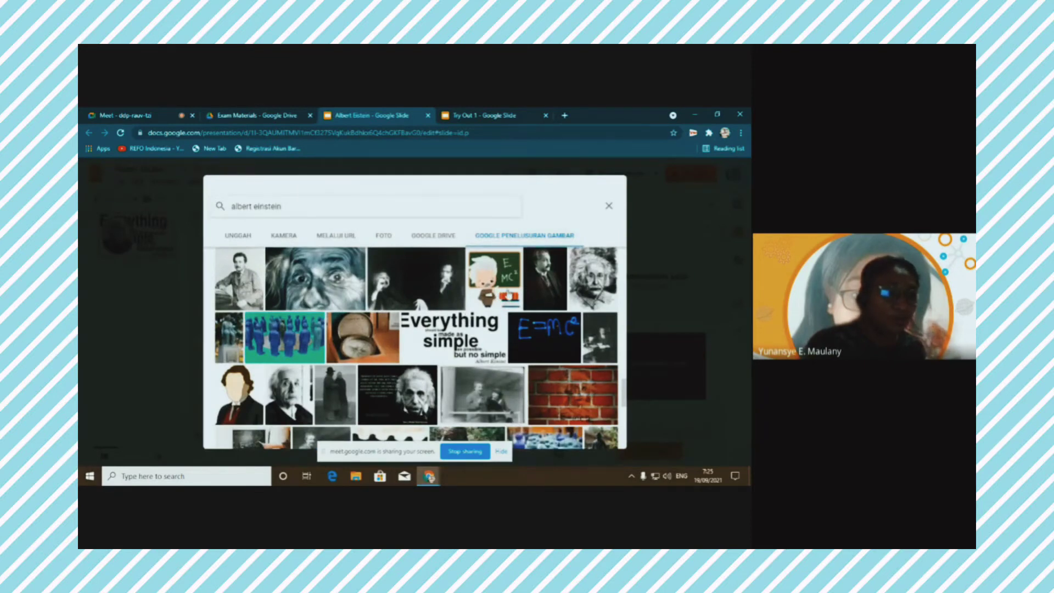
click(506, 293)
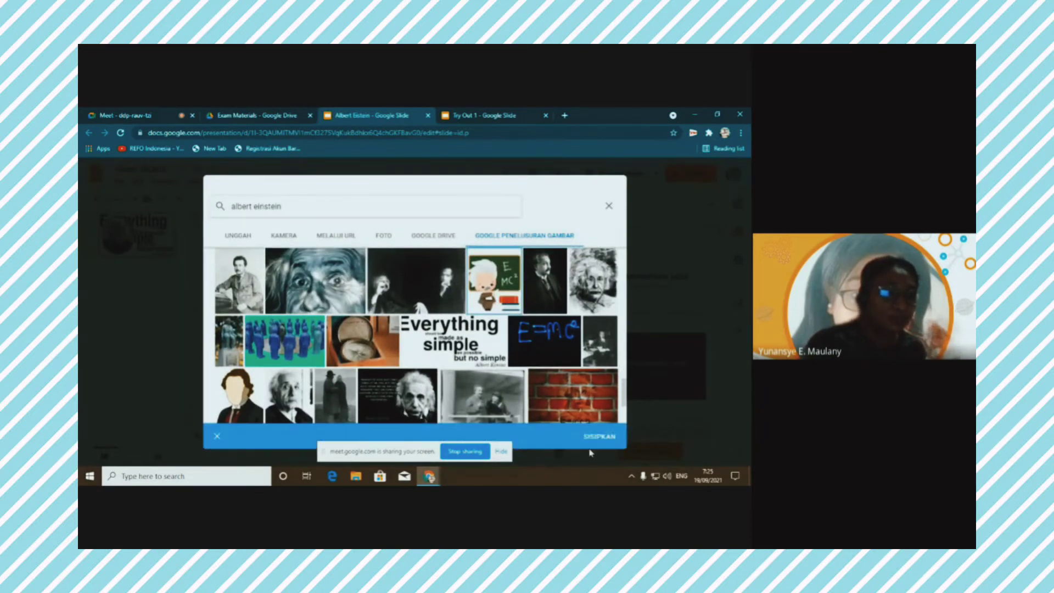
click(600, 436)
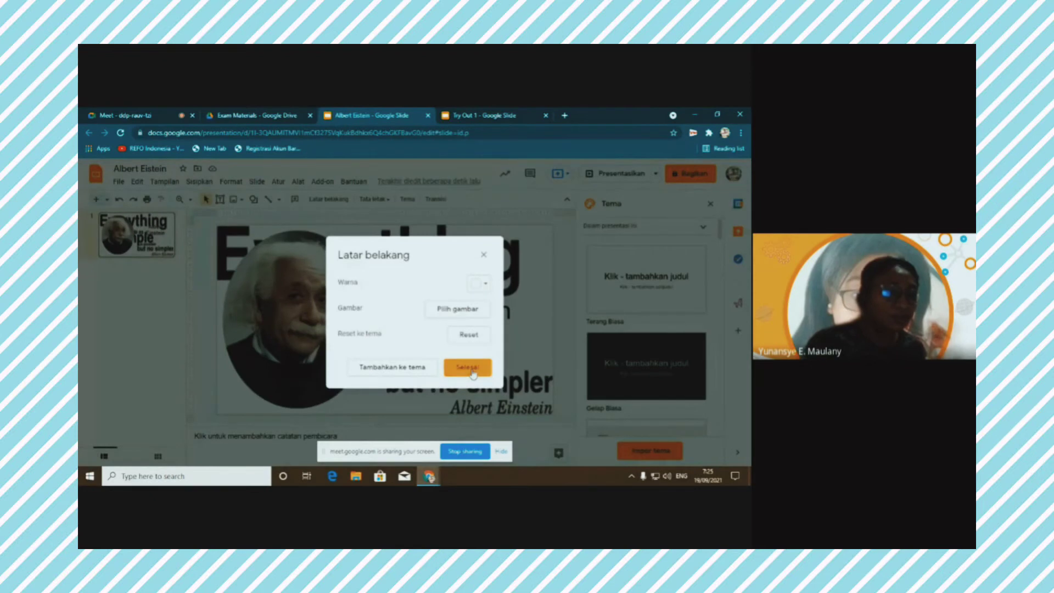
click(468, 368)
key(ctrl+z)
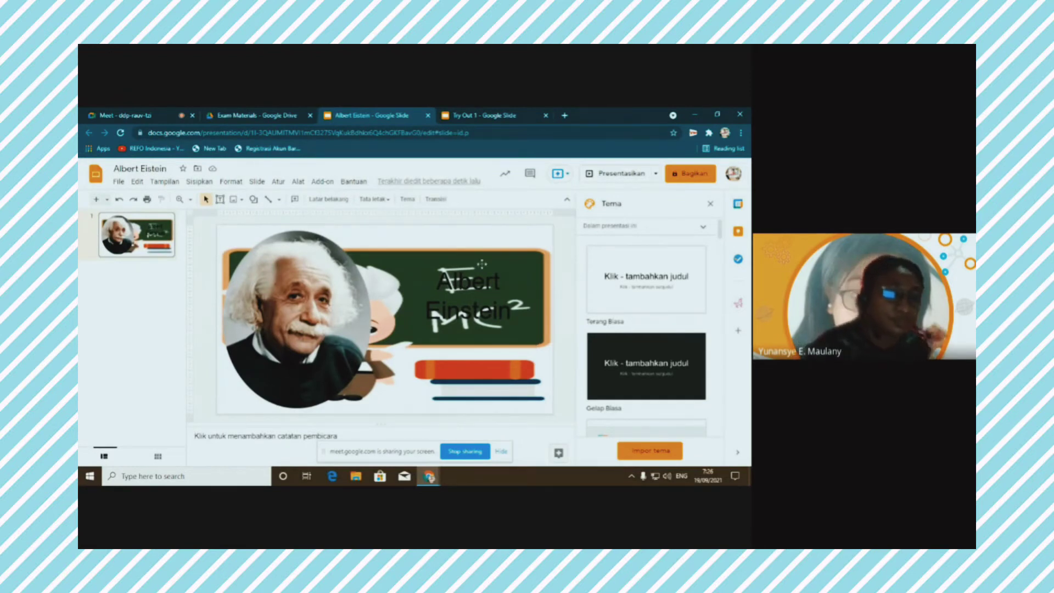
Replace the picture background with a solid orange colour, after briefly trying magenta
click(347, 200)
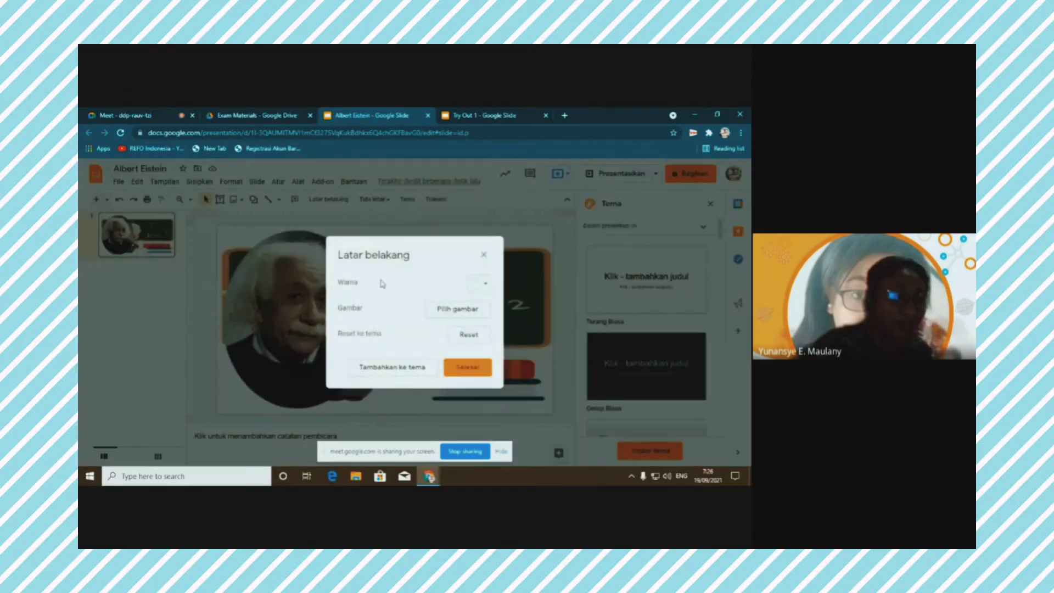
click(485, 283)
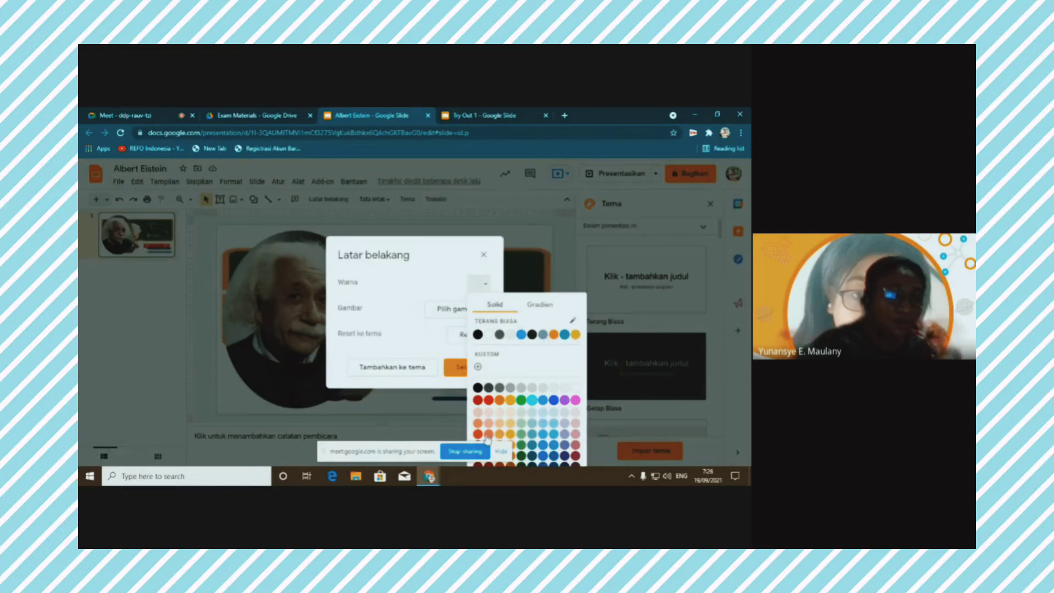
click(575, 401)
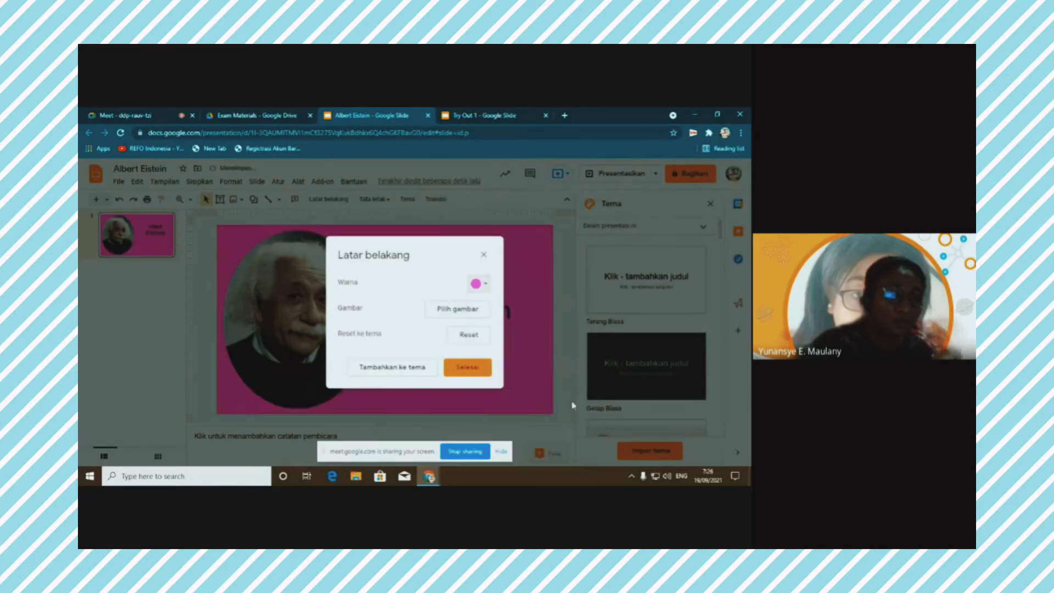
click(480, 284)
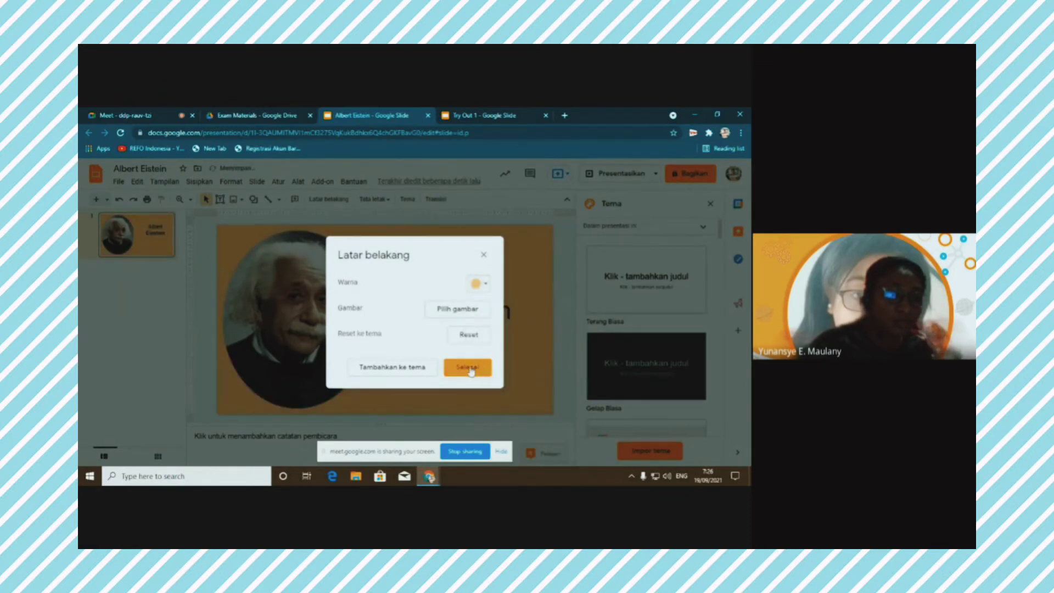
click(470, 372)
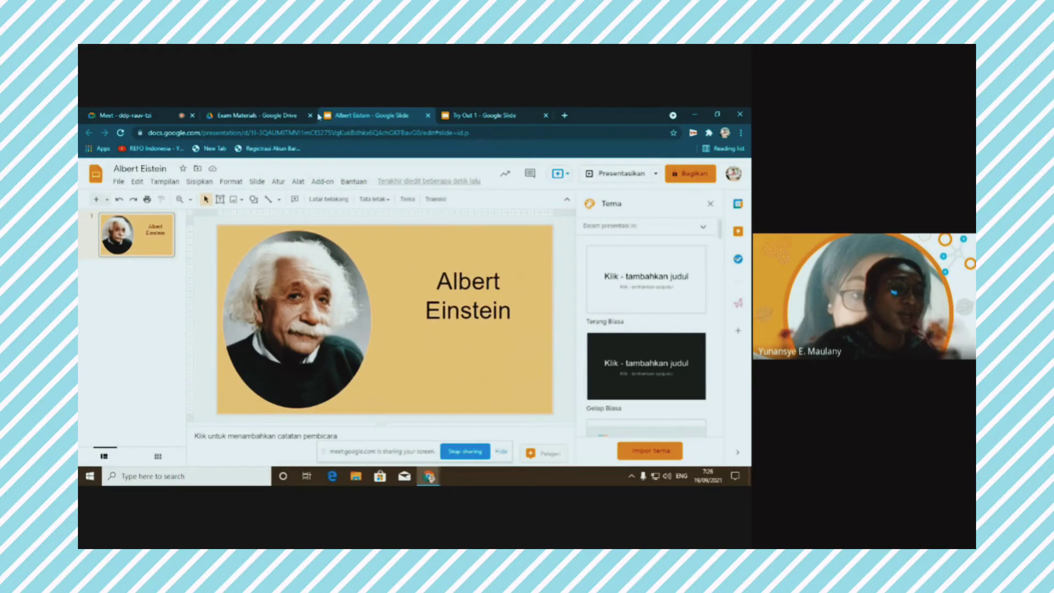
Glance at Try Out 1, then return to the Albert Eistein presentation
click(481, 118)
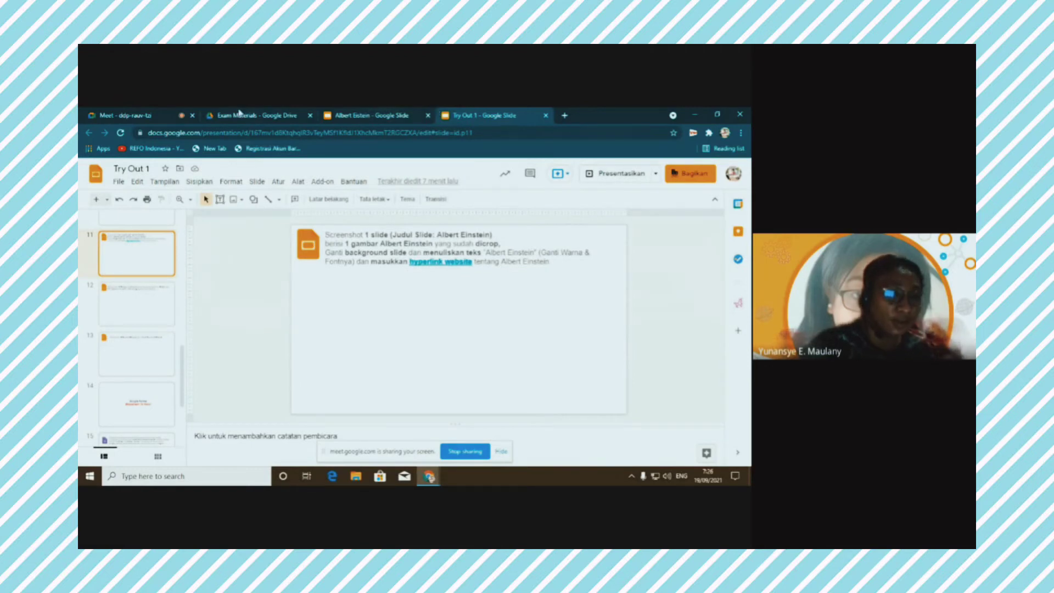
click(366, 116)
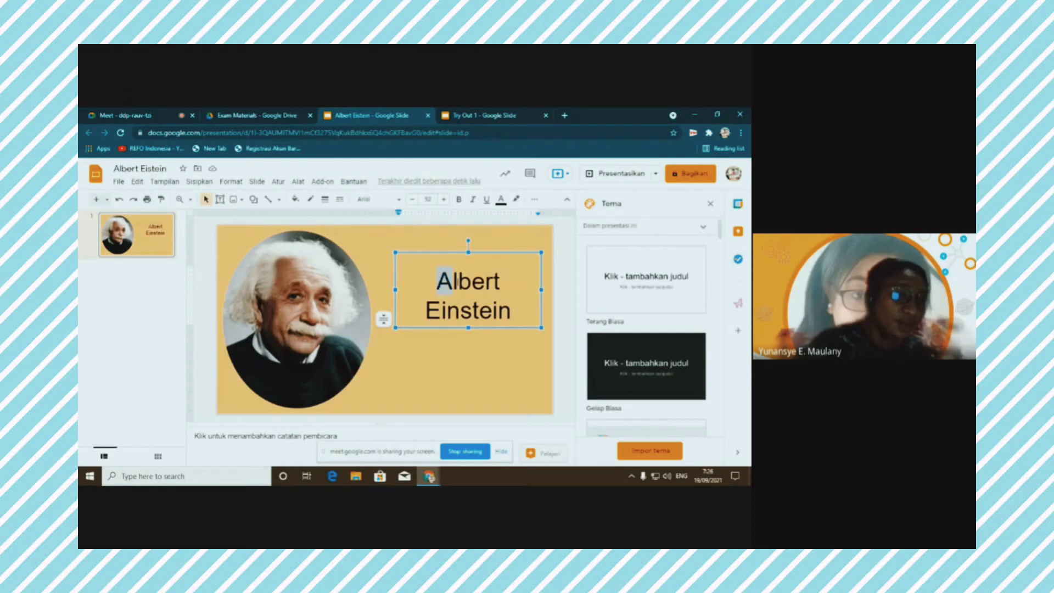
Link the 'Albert Einstein' title to the Albert Einstein Wikipedia article and check the link
drag(454, 281, 481, 287)
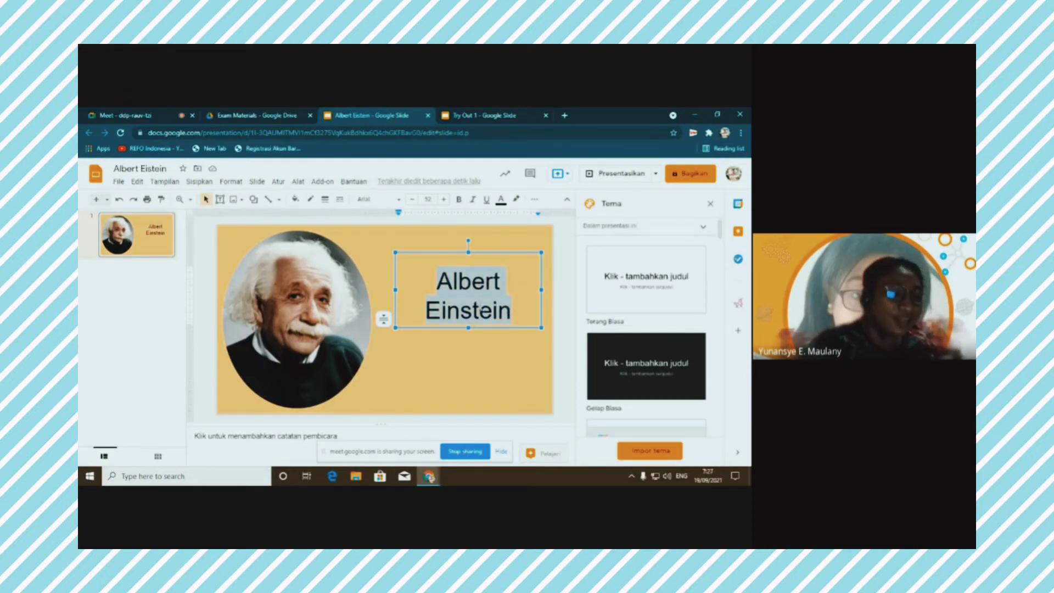
right_click(481, 310)
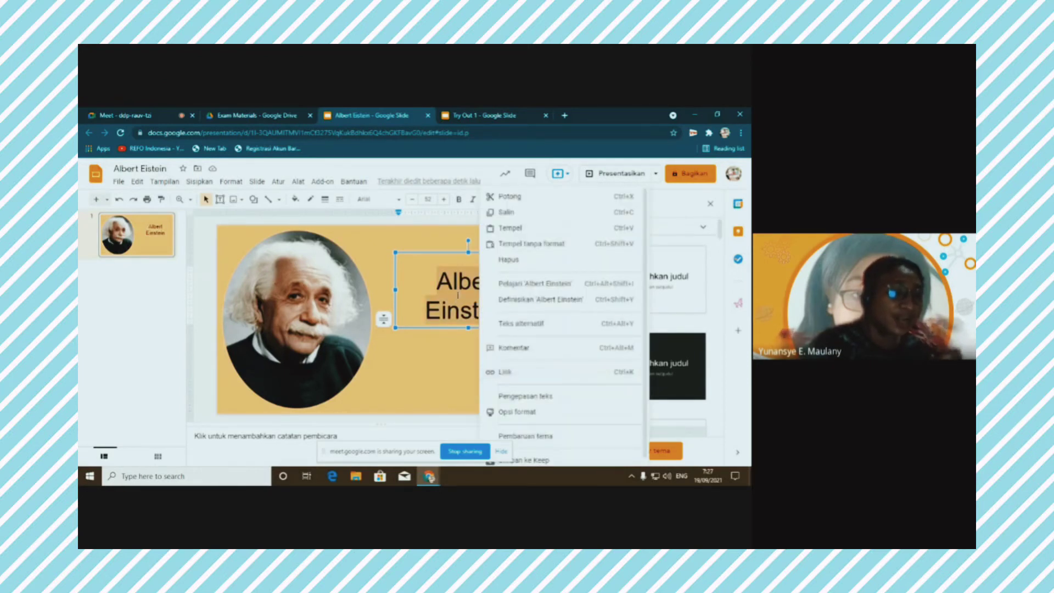
click(505, 372)
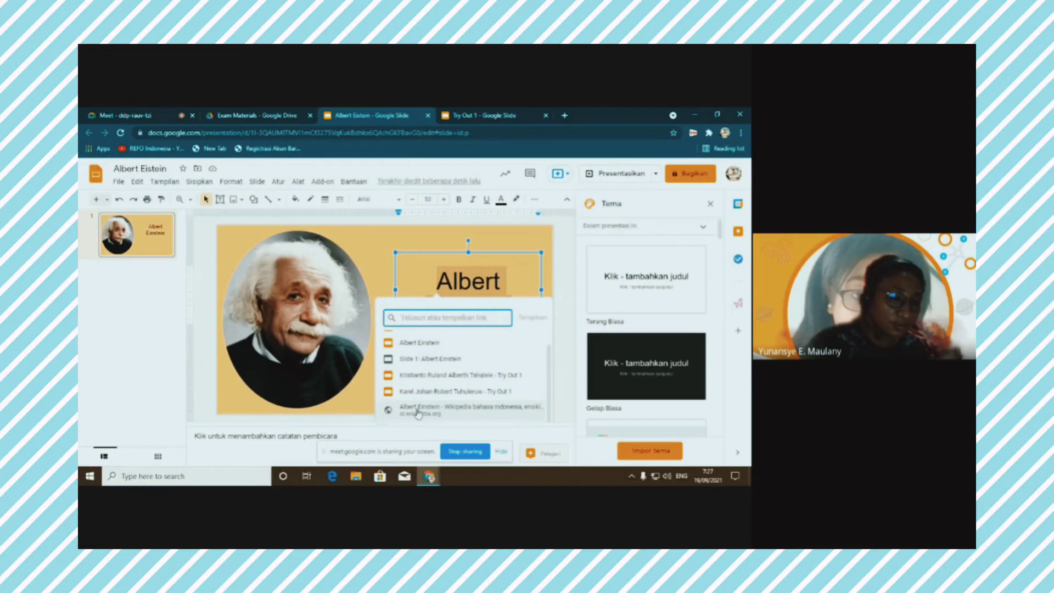
scroll(421, 374, up, 1)
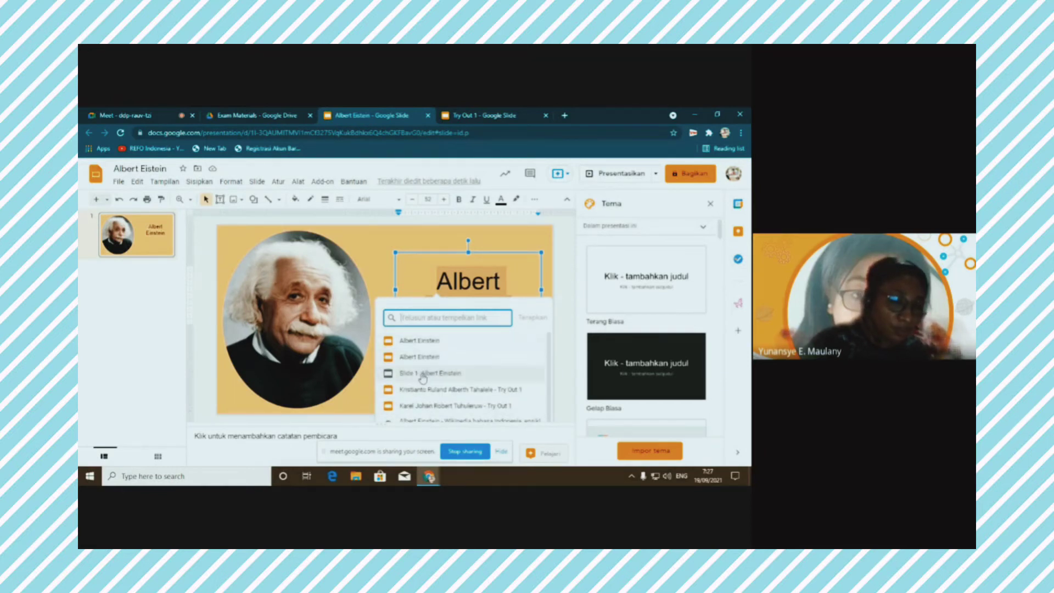
scroll(423, 379, down, 1)
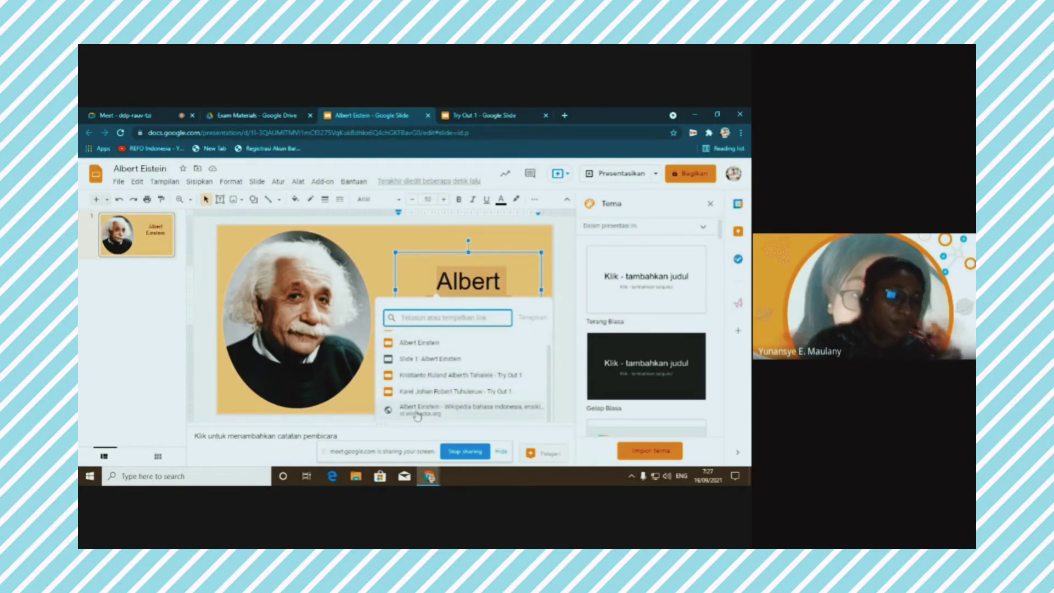
click(419, 409)
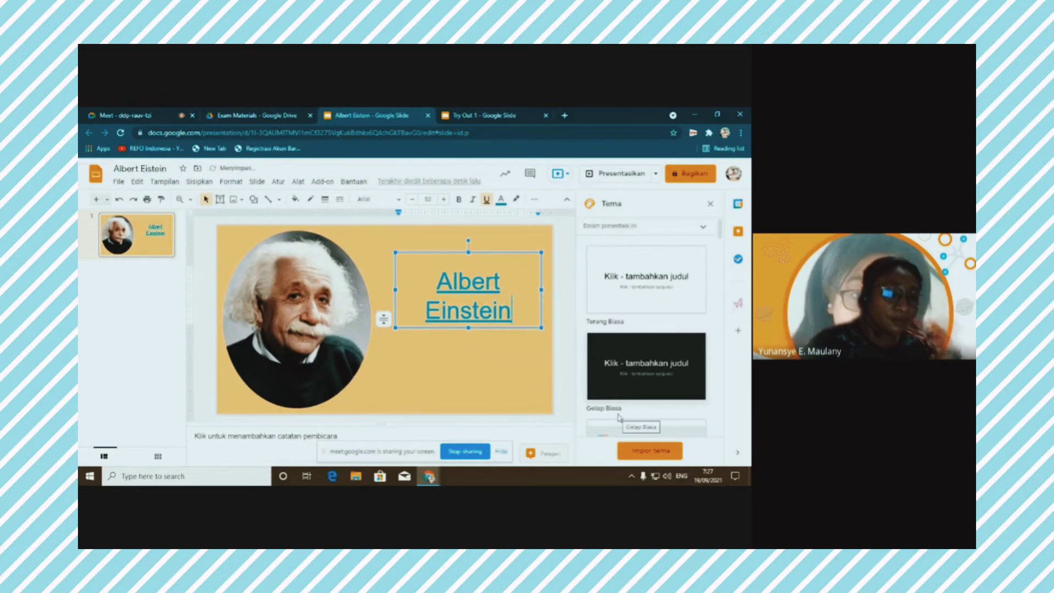
click(464, 376)
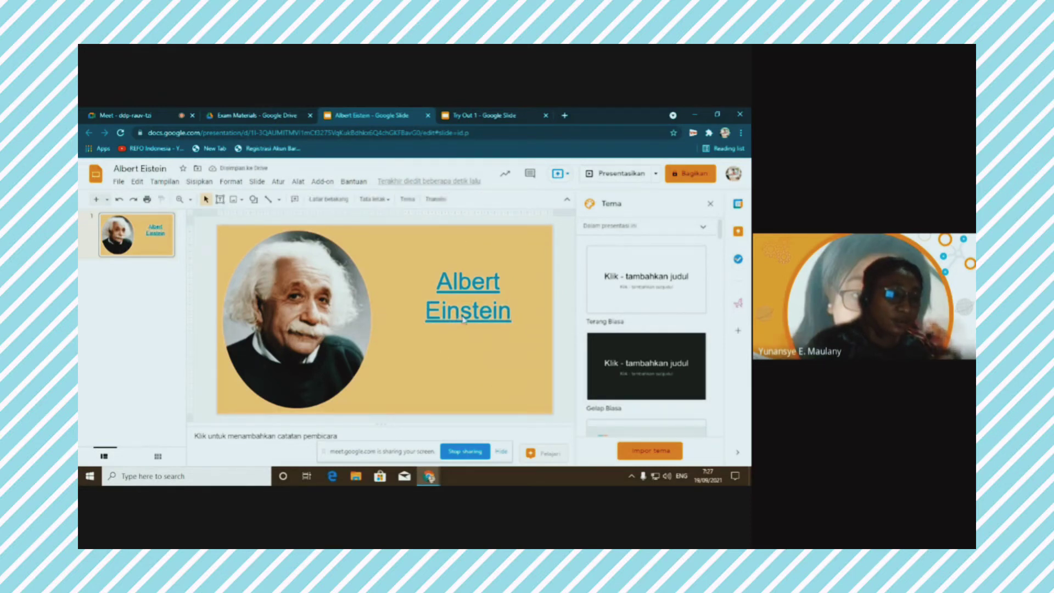
click(464, 321)
Paste the Einstein slide screenshot on Try Out 1 slide 11, shrunk and placed under the instructions
mouse_move(459, 340)
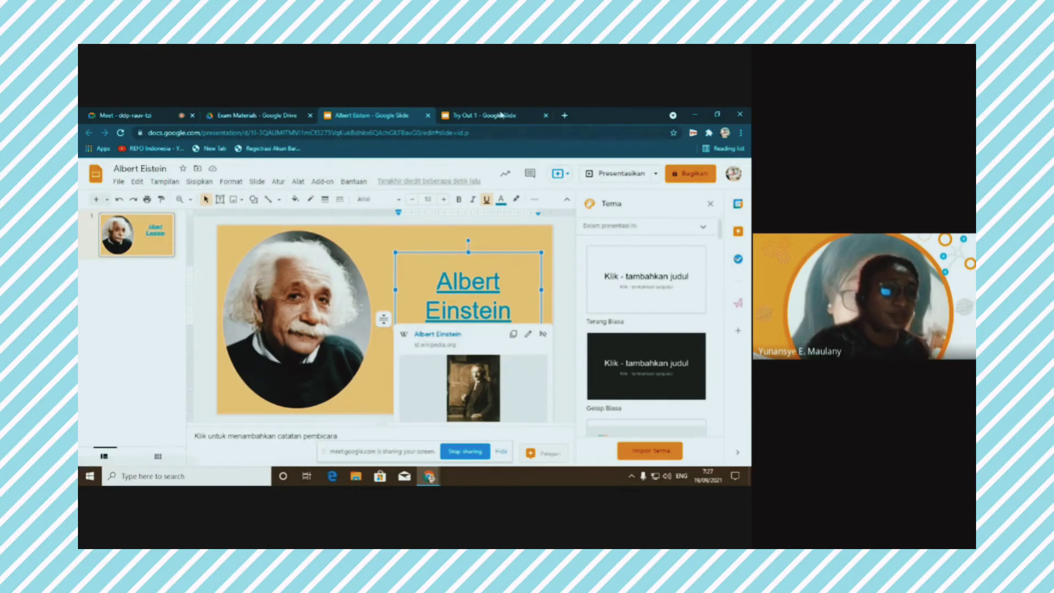
click(484, 116)
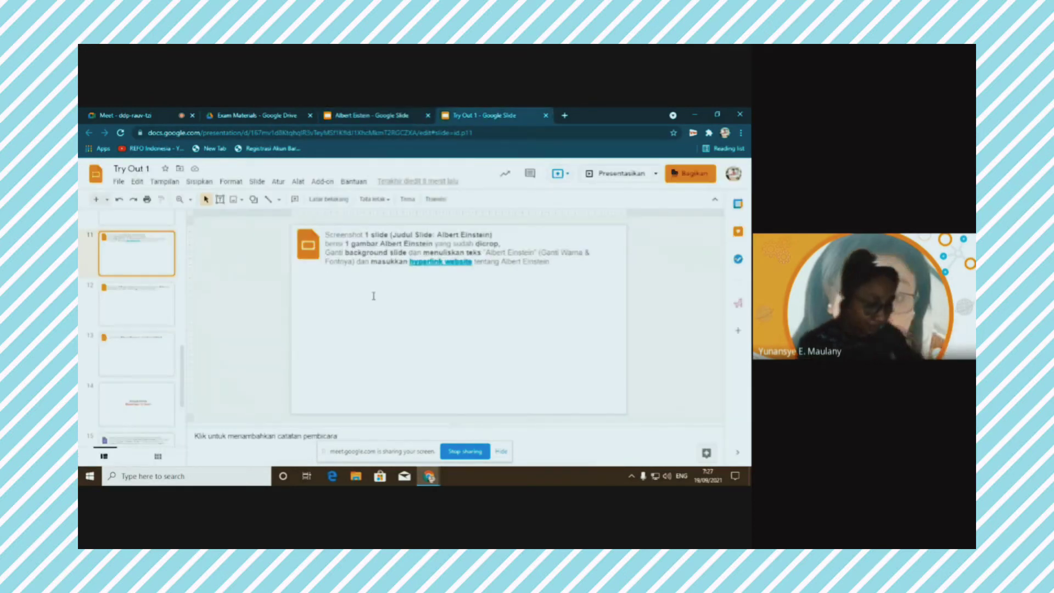
click(371, 297)
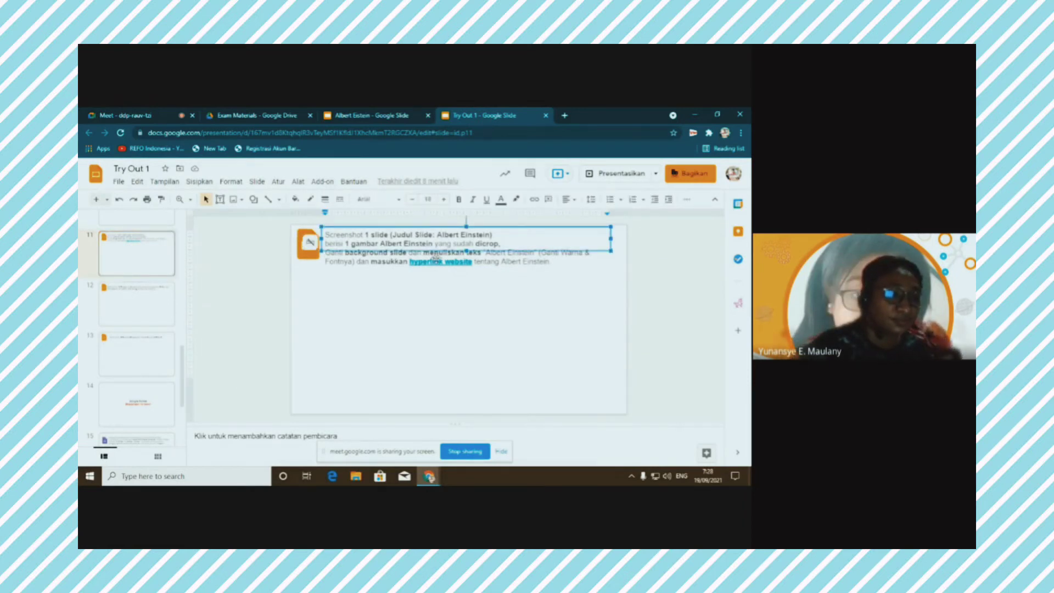
key(ctrl+v)
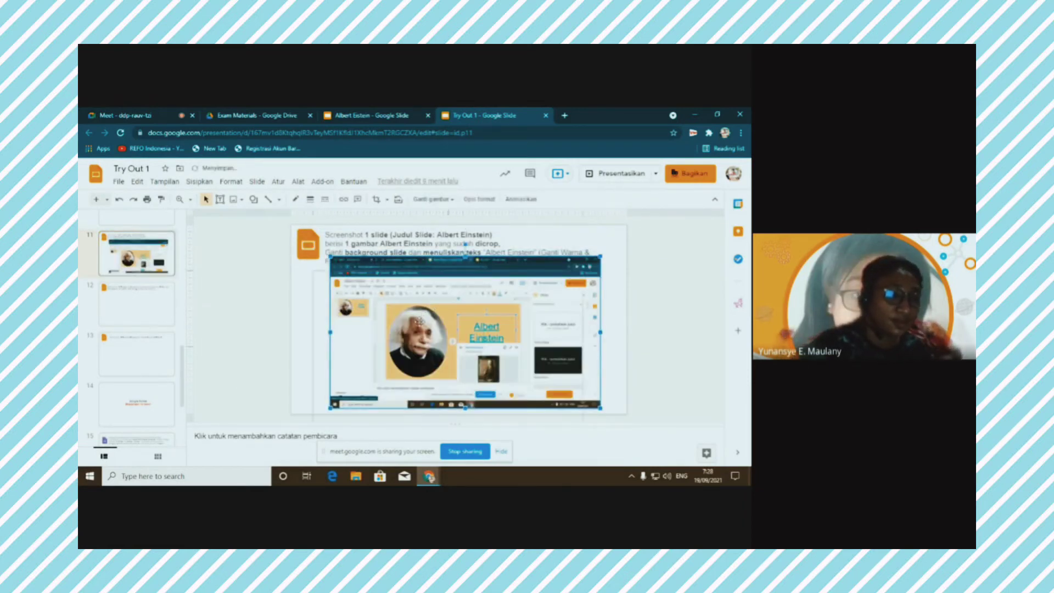
drag(420, 322, 431, 325)
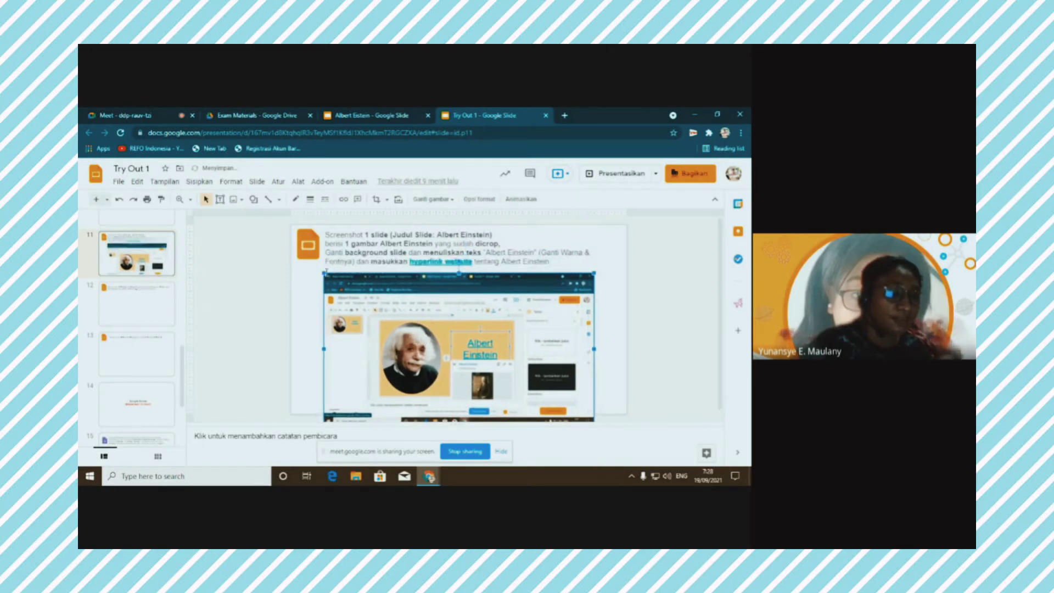
drag(323, 271, 333, 278)
drag(457, 308, 444, 301)
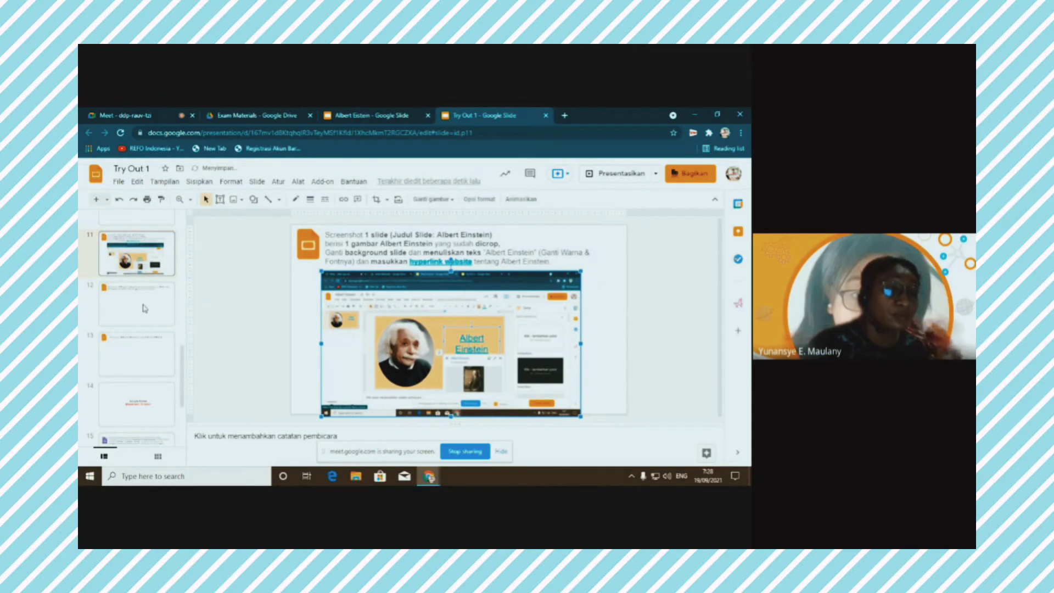
click(378, 116)
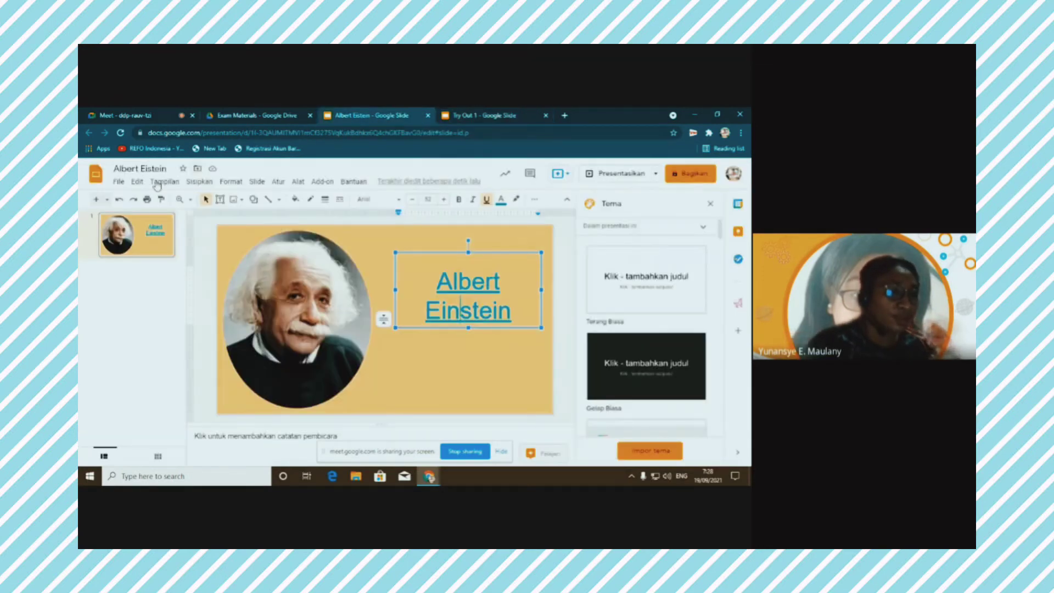
Search YouTube for 'albert einstein' and insert 'The Secret Life of Albert Einstein' video
click(200, 183)
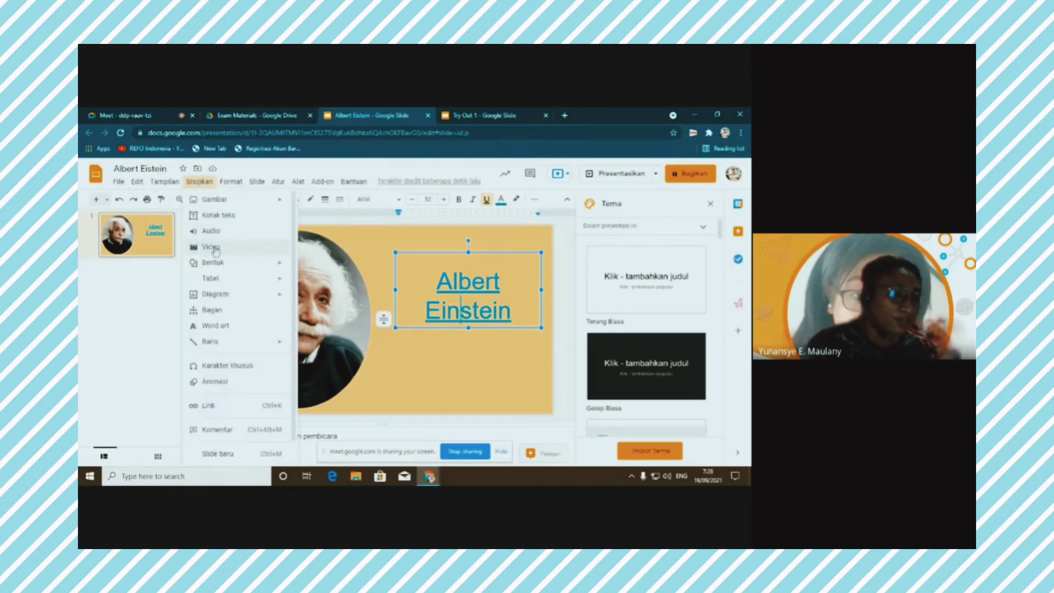
click(214, 251)
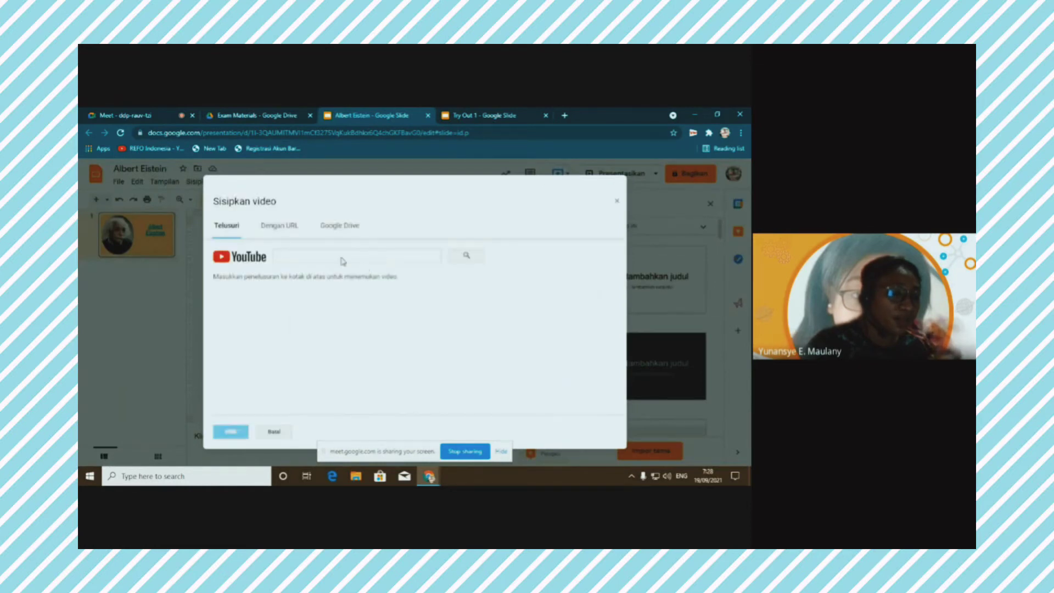
click(231, 231)
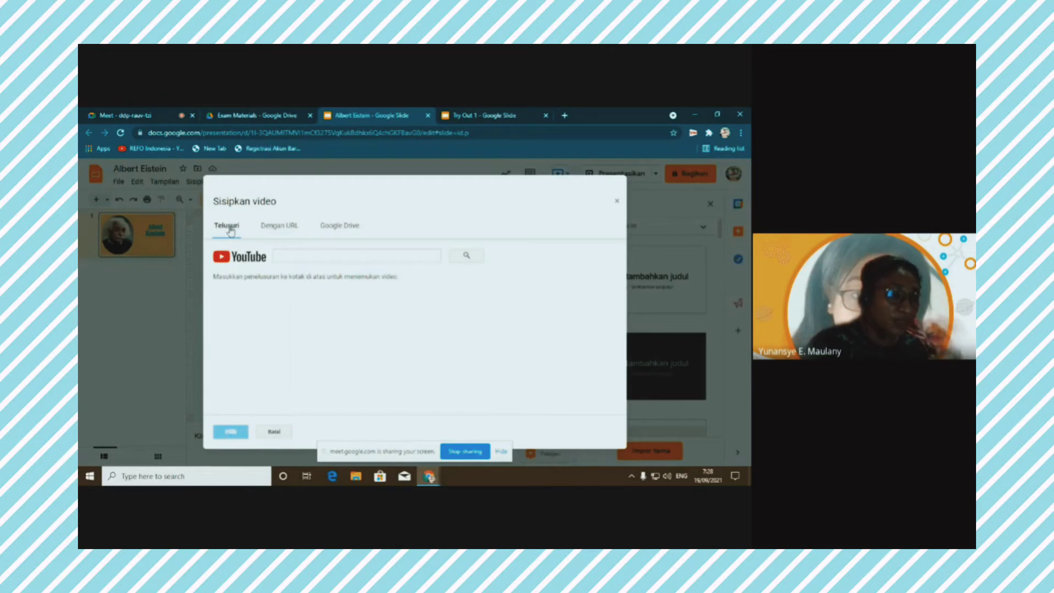
click(292, 256)
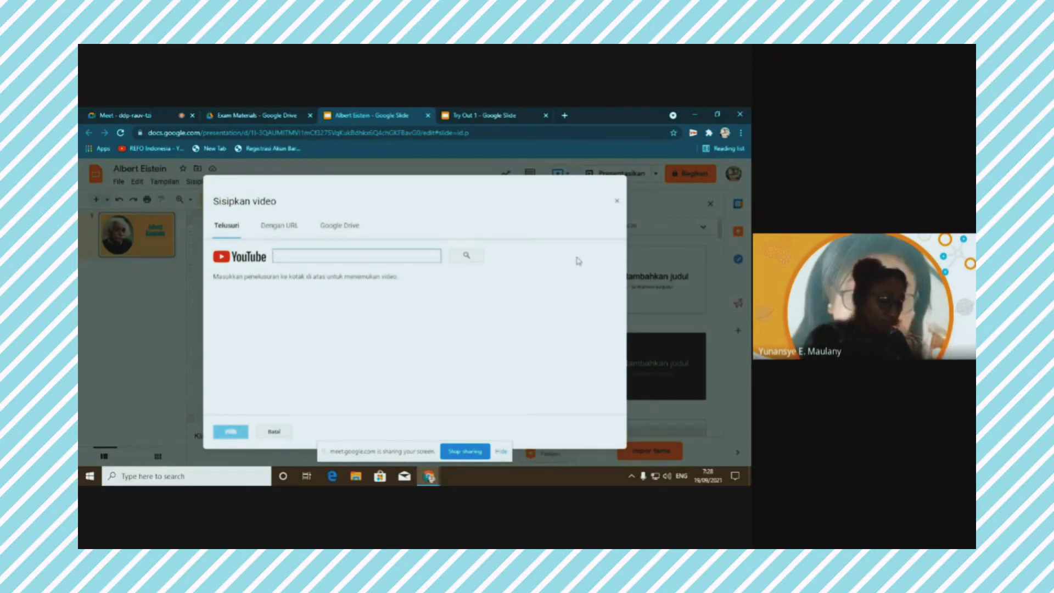
text(a)
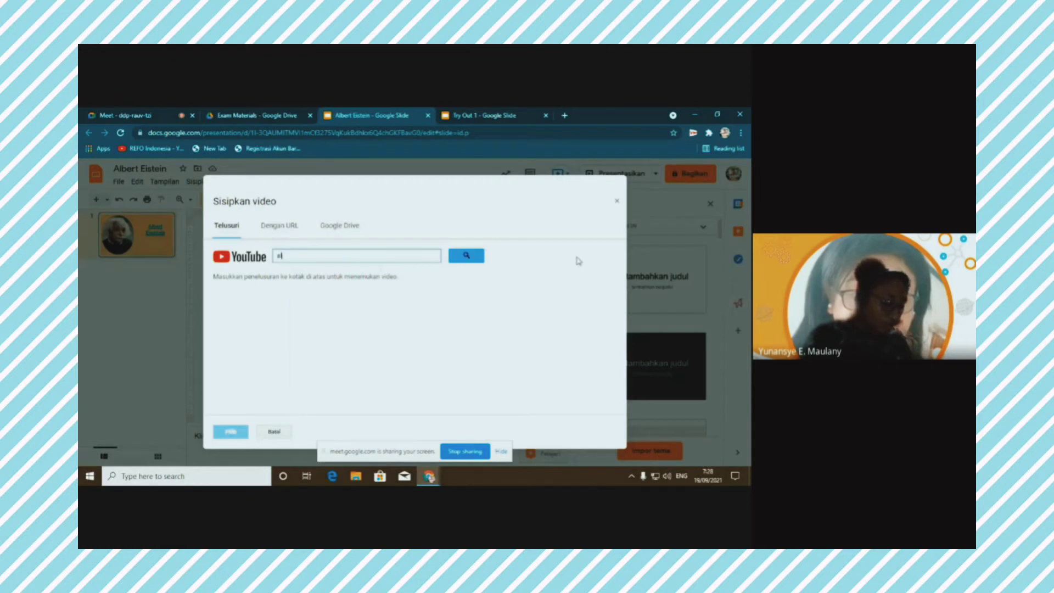
text(lbert ei)
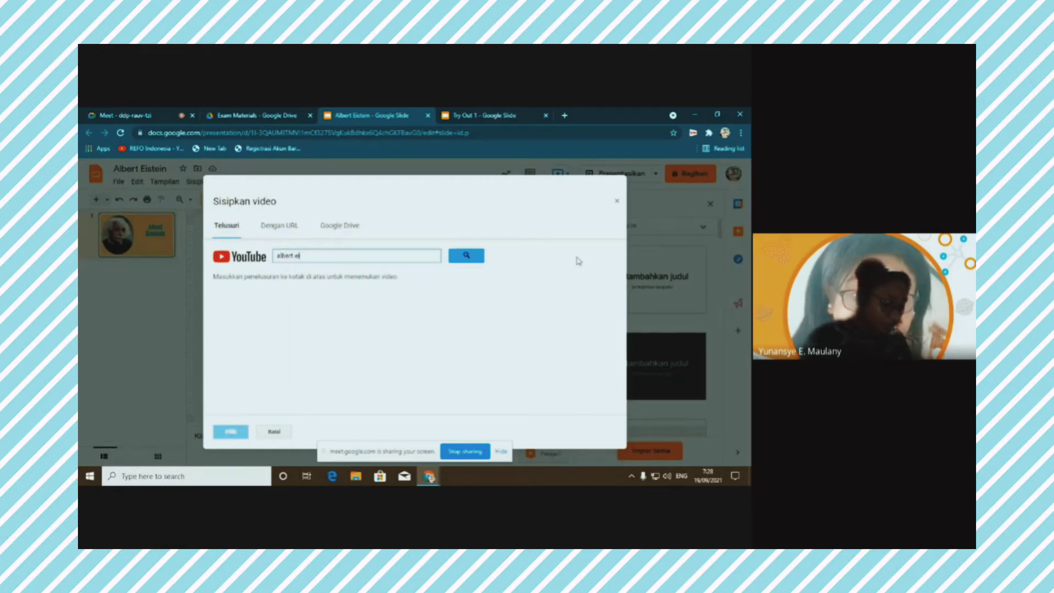
text(nstein)
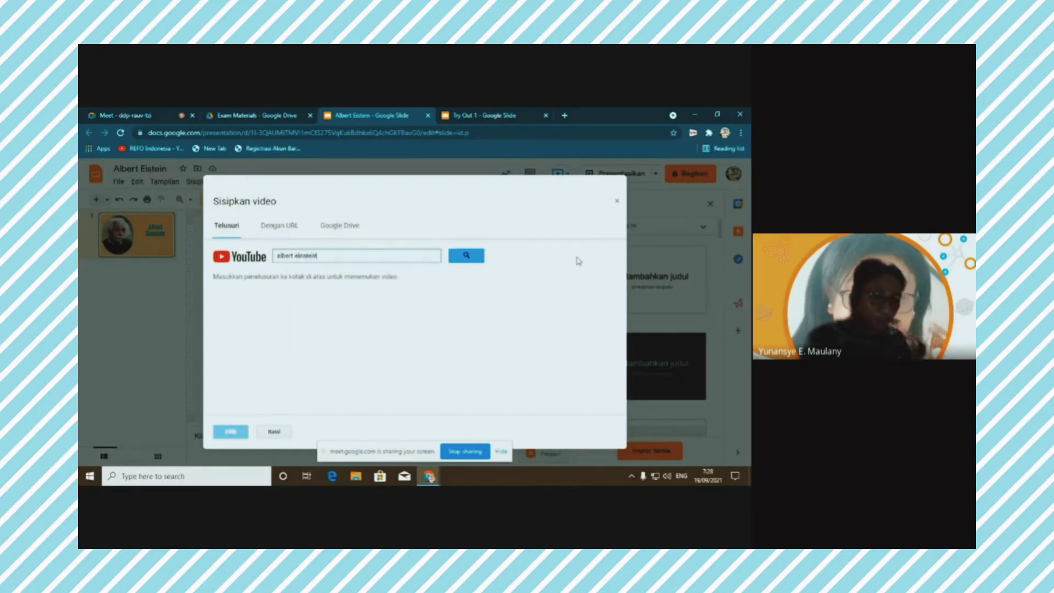
click(467, 256)
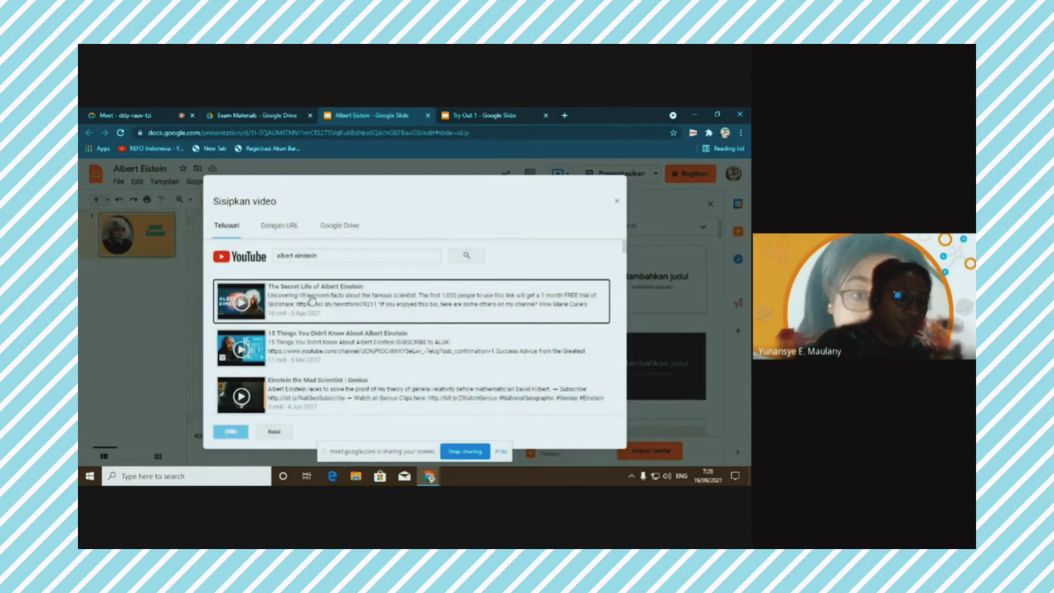
click(312, 299)
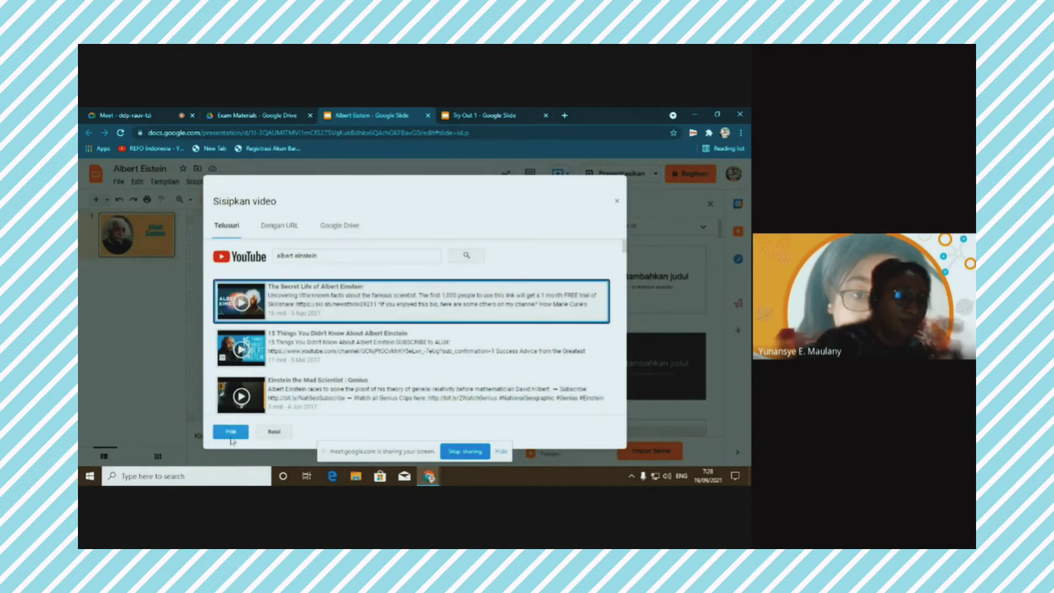
click(245, 431)
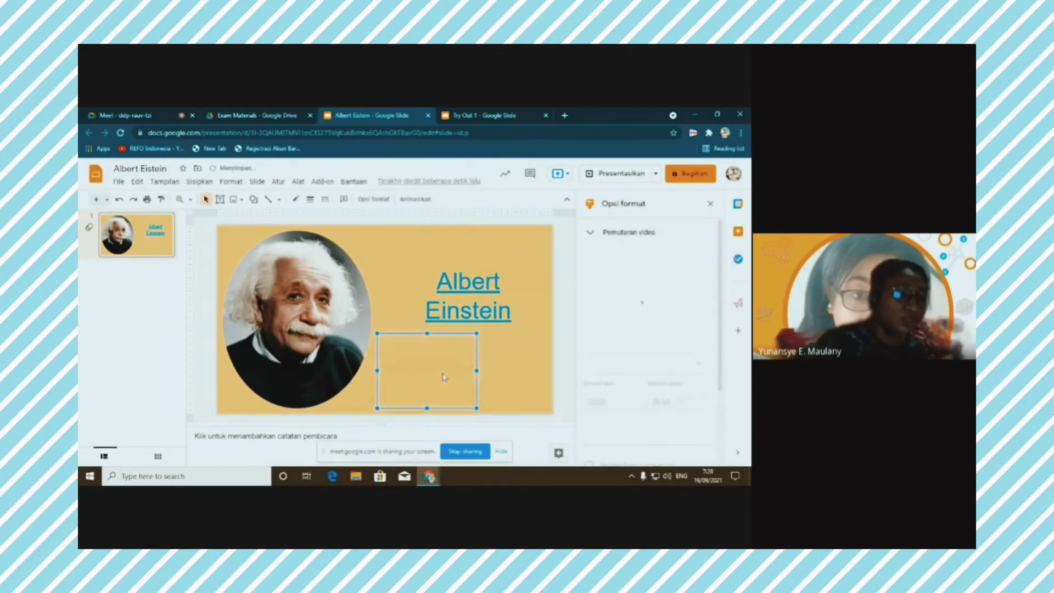
Move the video under the title, preview it on YouTube, then switch to Try Out 1
drag(458, 350, 505, 339)
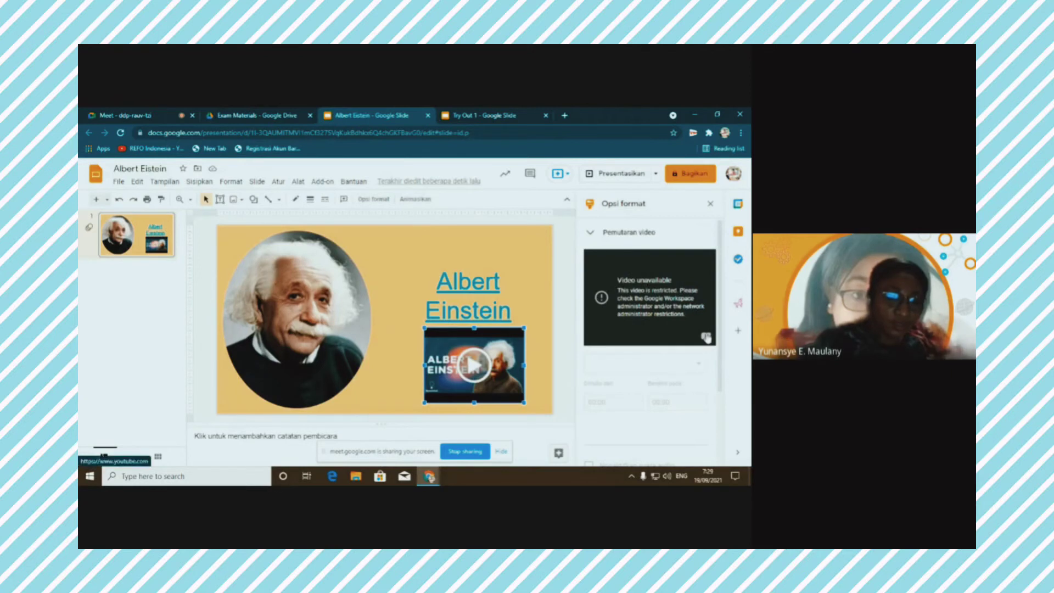
click(690, 392)
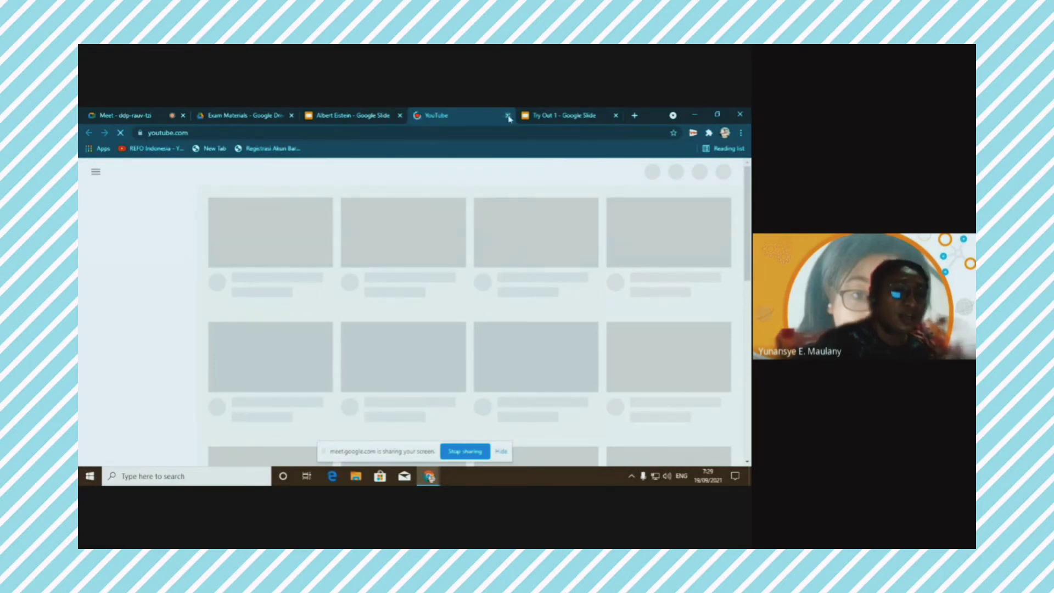
click(358, 116)
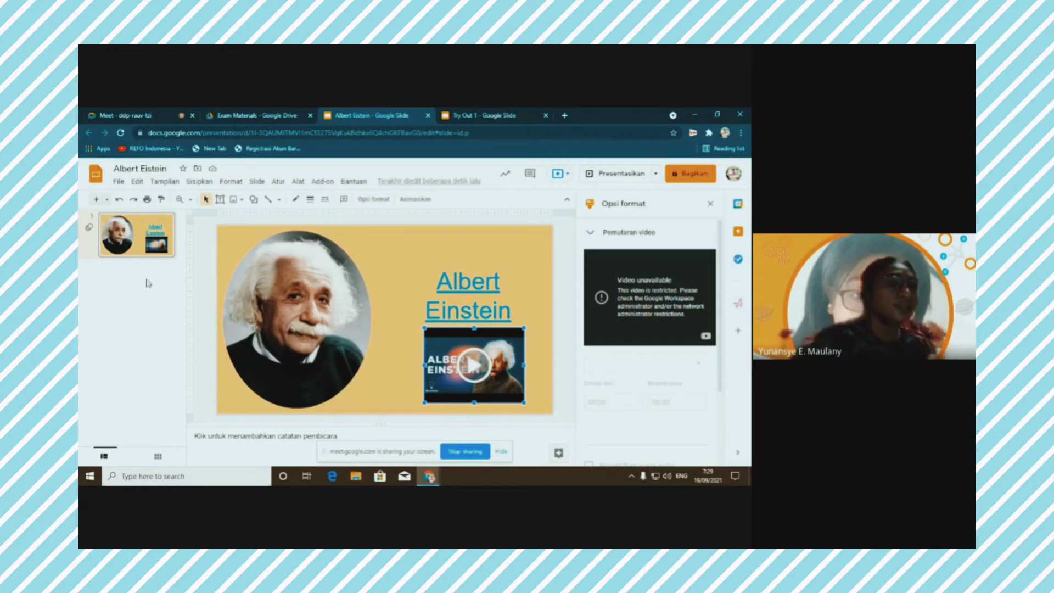
click(485, 121)
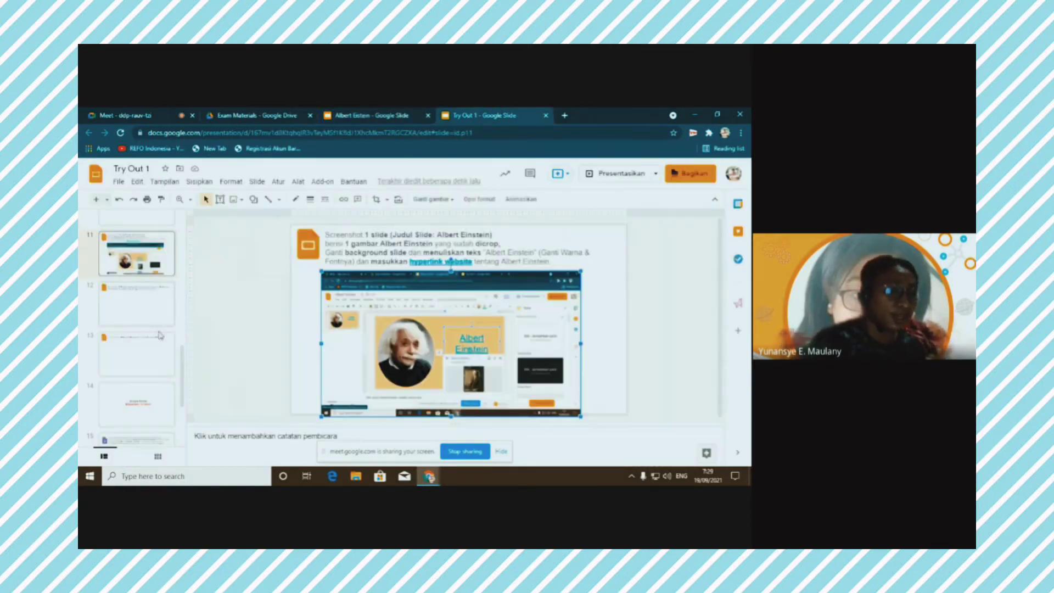
Close the stray YouTube tab and add an empty second slide after the Einstein video slide
click(135, 309)
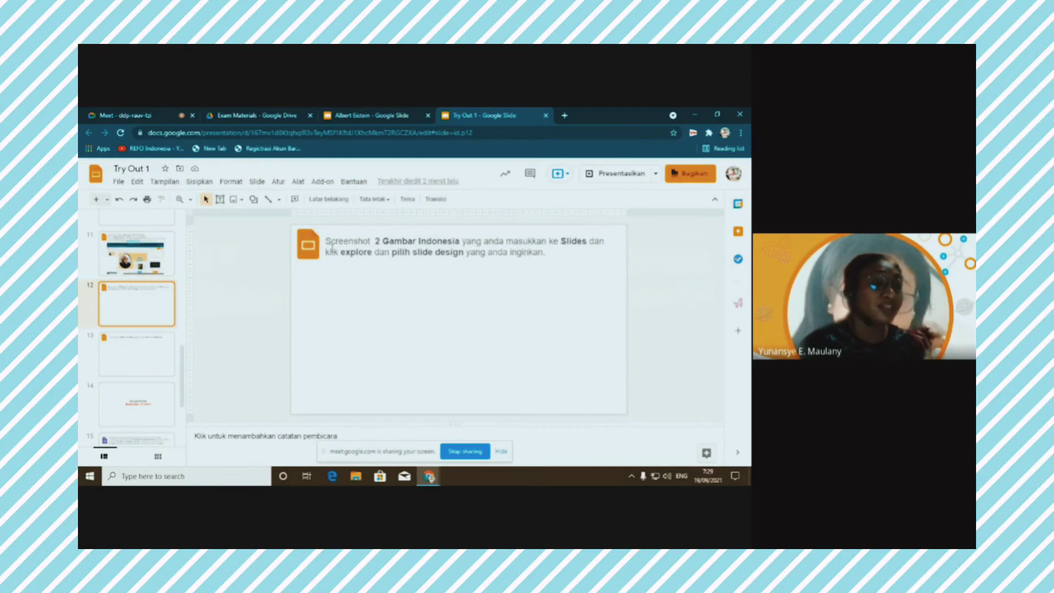
click(341, 117)
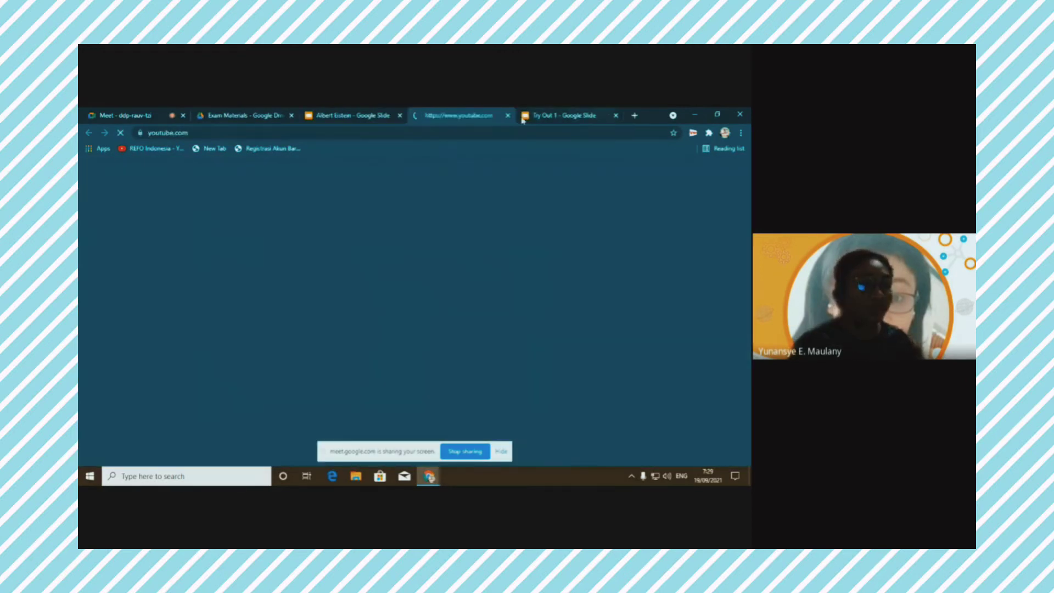
click(508, 115)
key(Return)
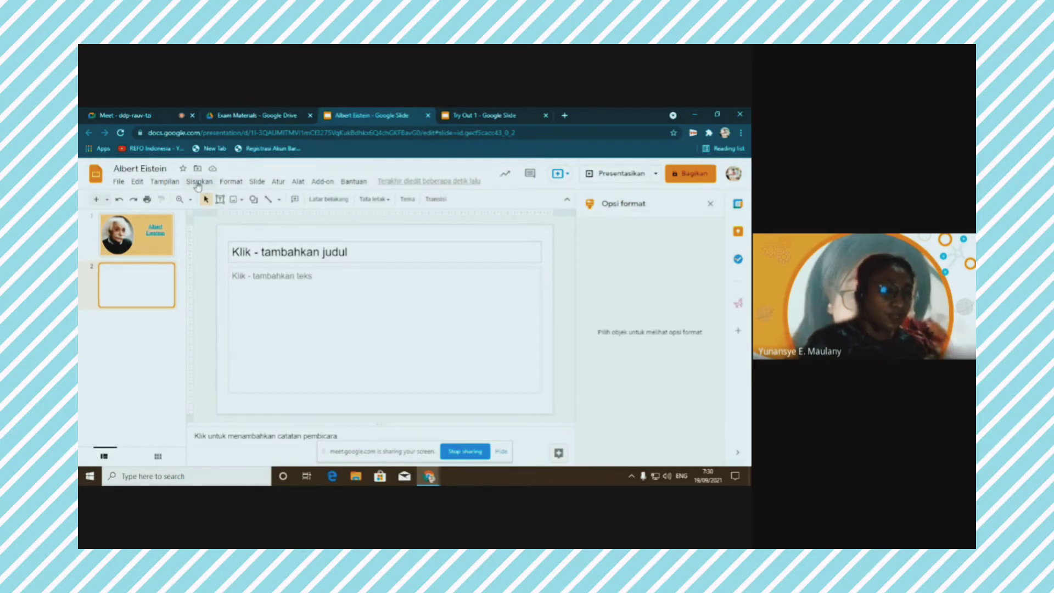
Run a web image search for 'Indonesia', replacing the earlier einstein query
click(199, 183)
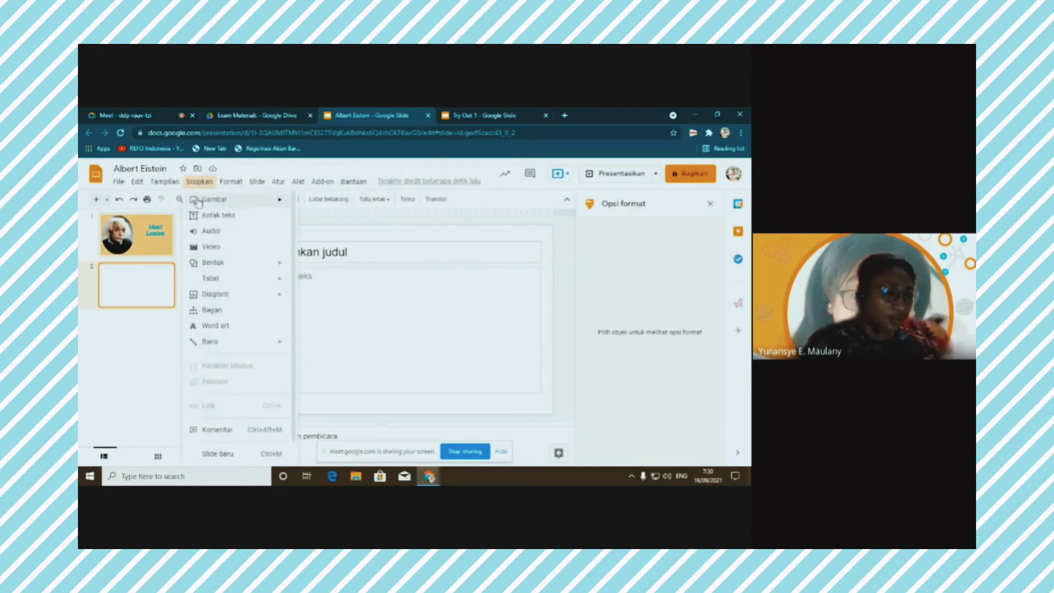
mouse_move(202, 201)
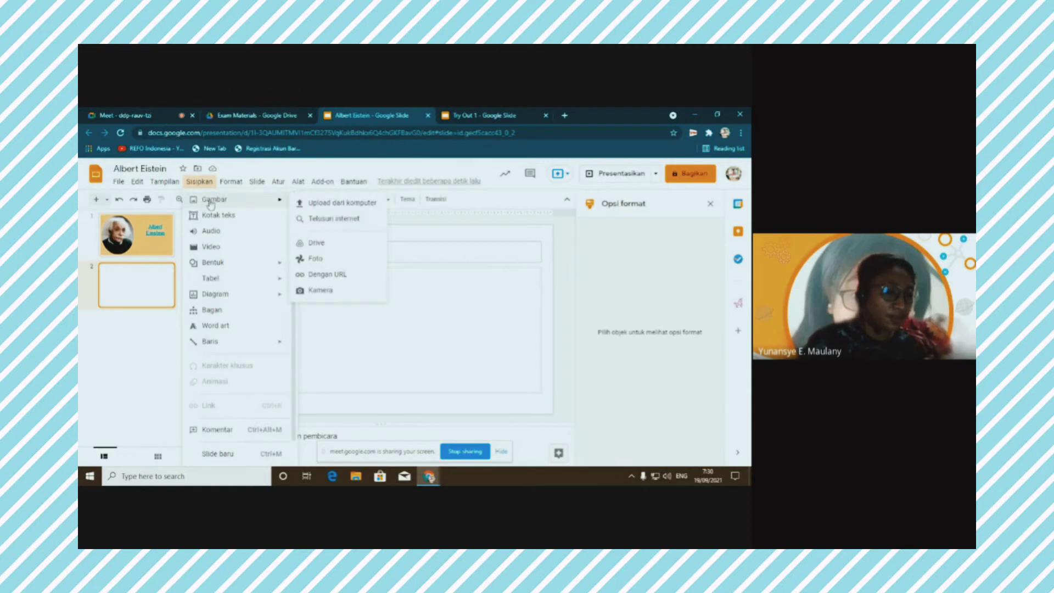
click(327, 220)
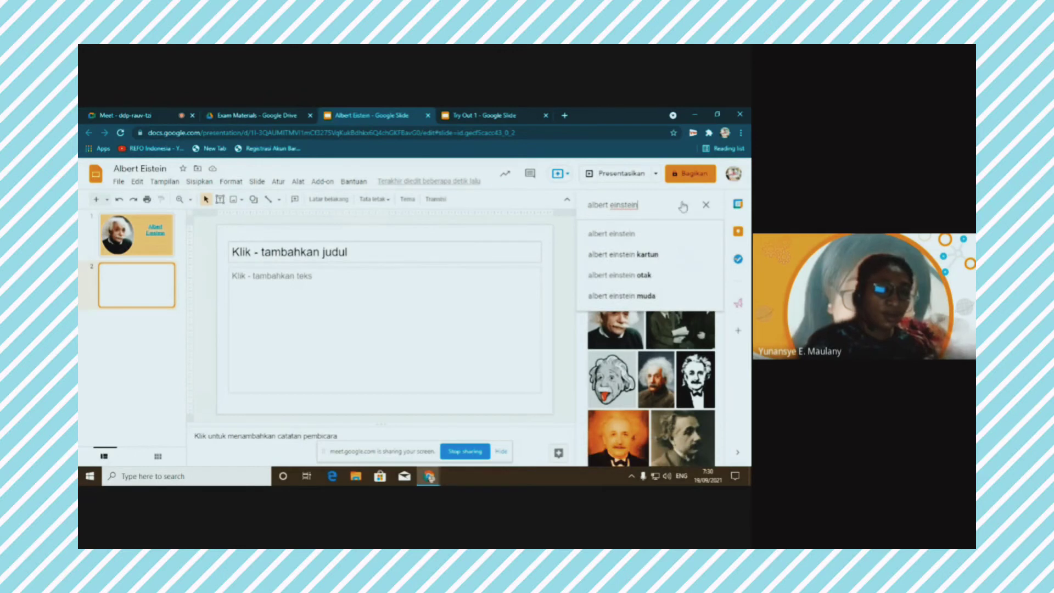
double_click(631, 206)
drag(596, 206, 567, 211)
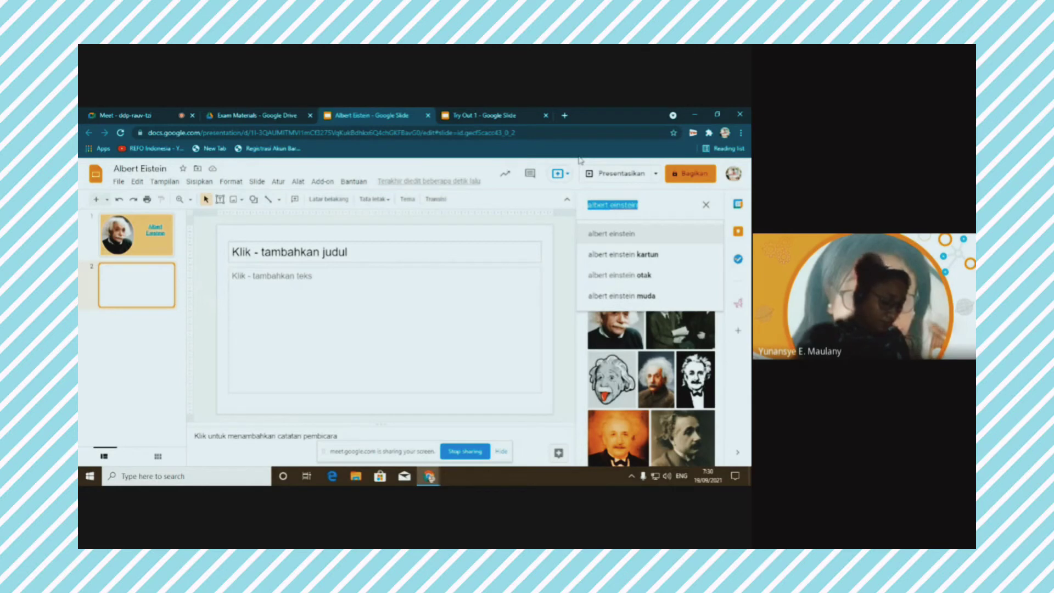
text(In)
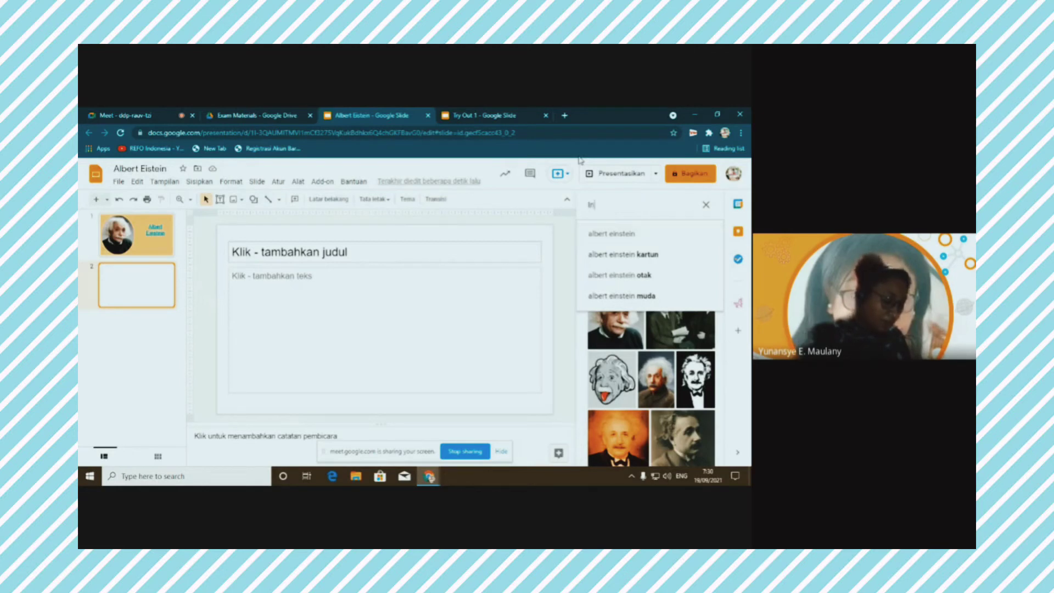
text(donesia)
key(Return)
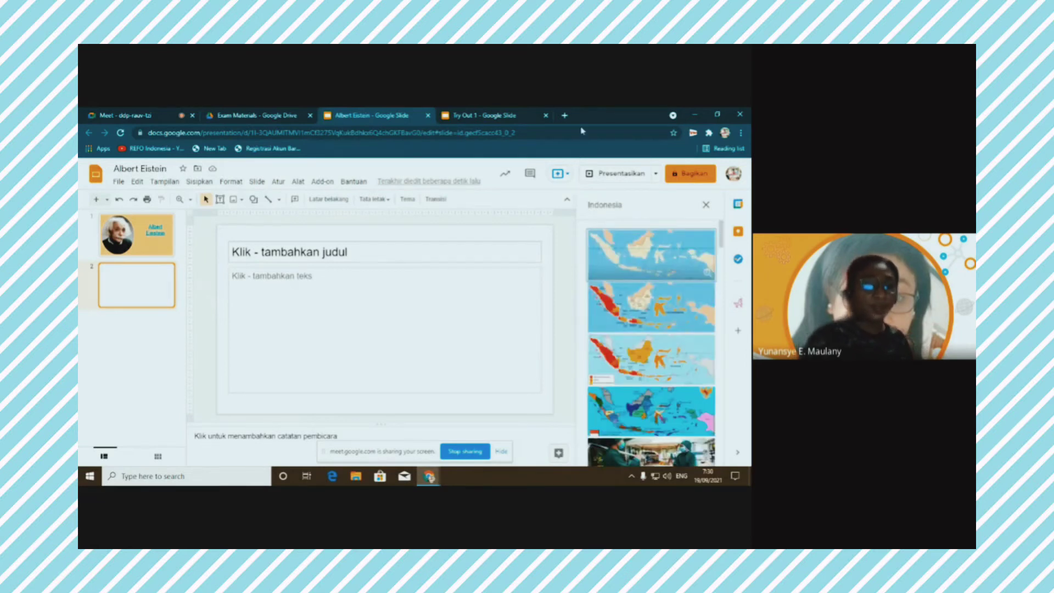
Select the temple and islands photos from the results and insert them on slide 2
scroll(640, 298, down, 3)
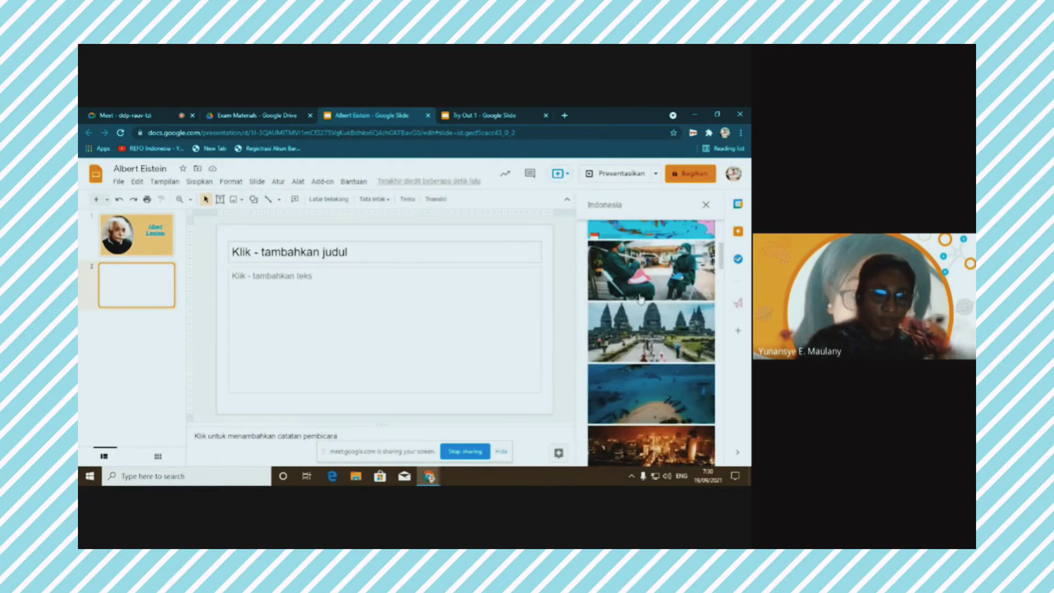
scroll(640, 298, down, 1)
scroll(616, 299, down, 2)
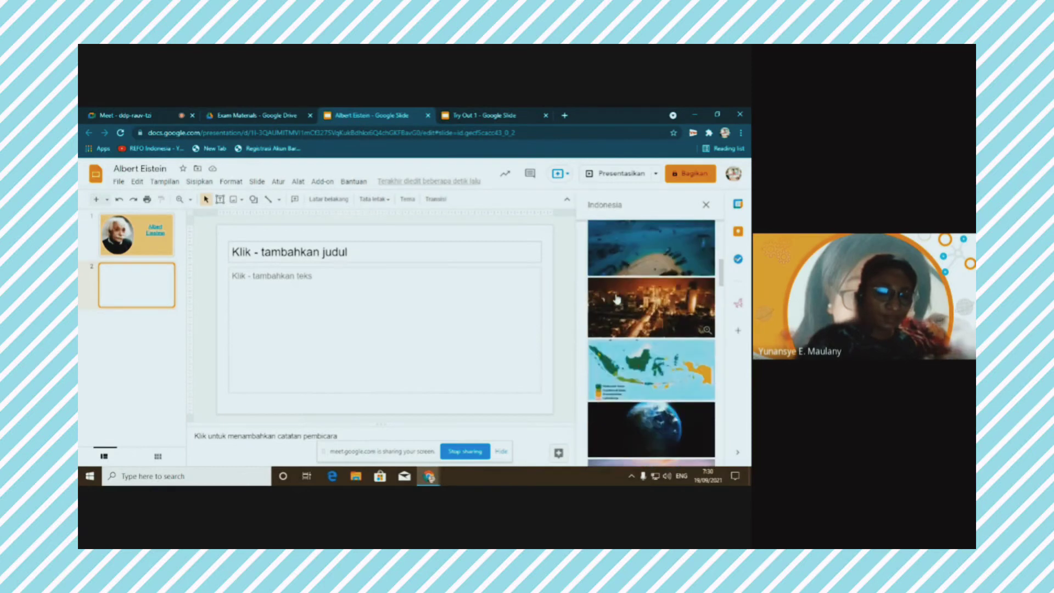
scroll(645, 297, up, 3)
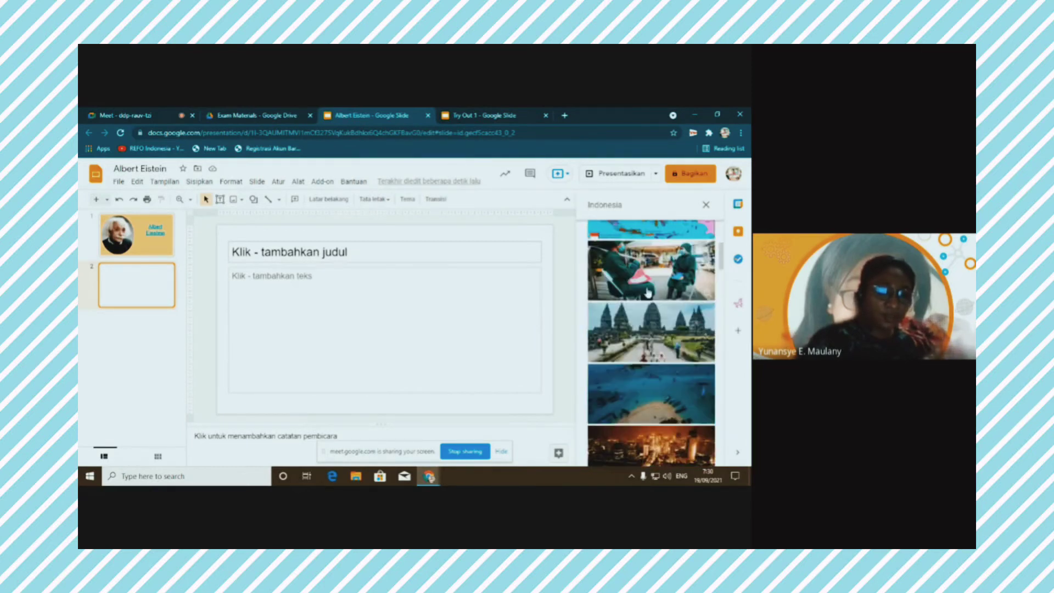
click(713, 335)
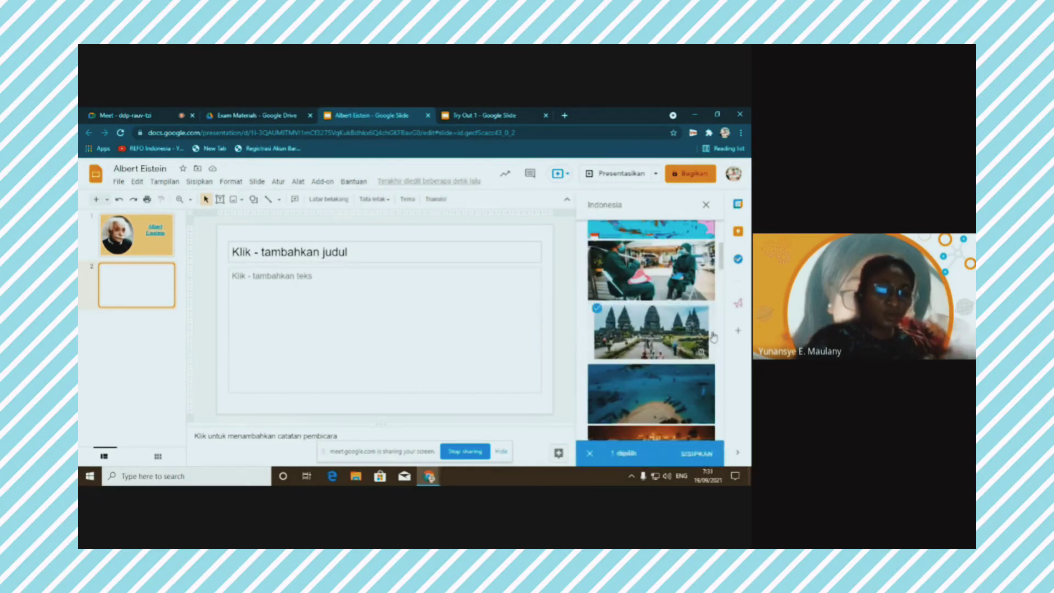
scroll(698, 353, down, 3)
scroll(698, 353, down, 3)
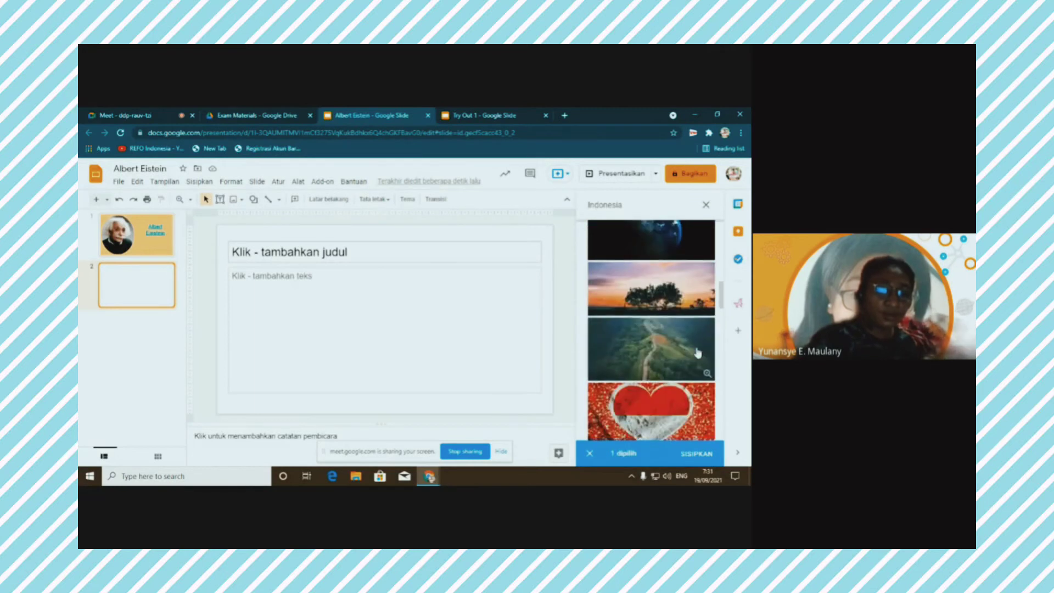
scroll(698, 353, down, 3)
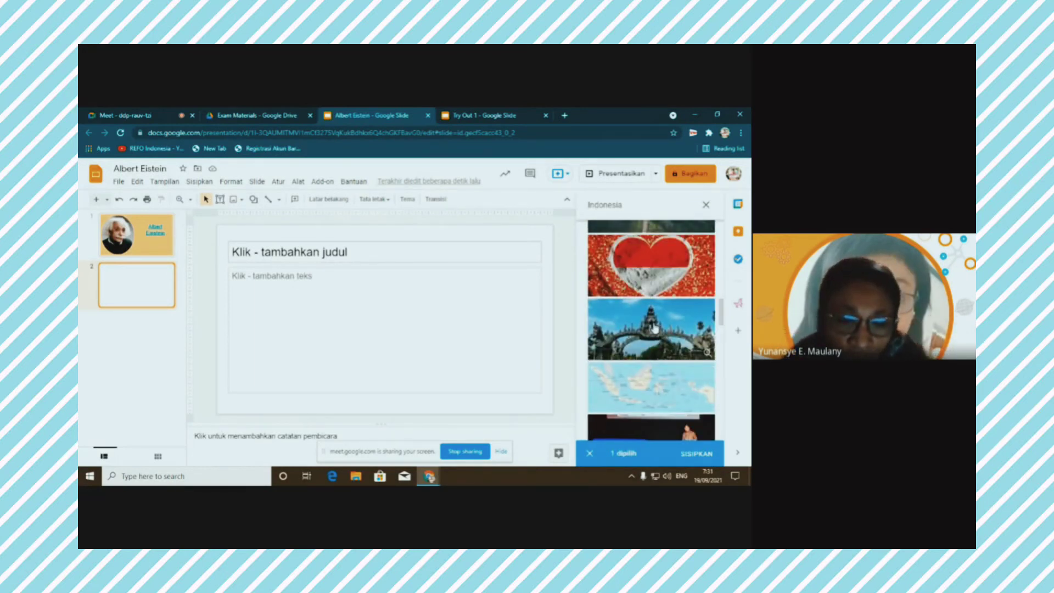
scroll(655, 328, down, 3)
scroll(654, 332, down, 3)
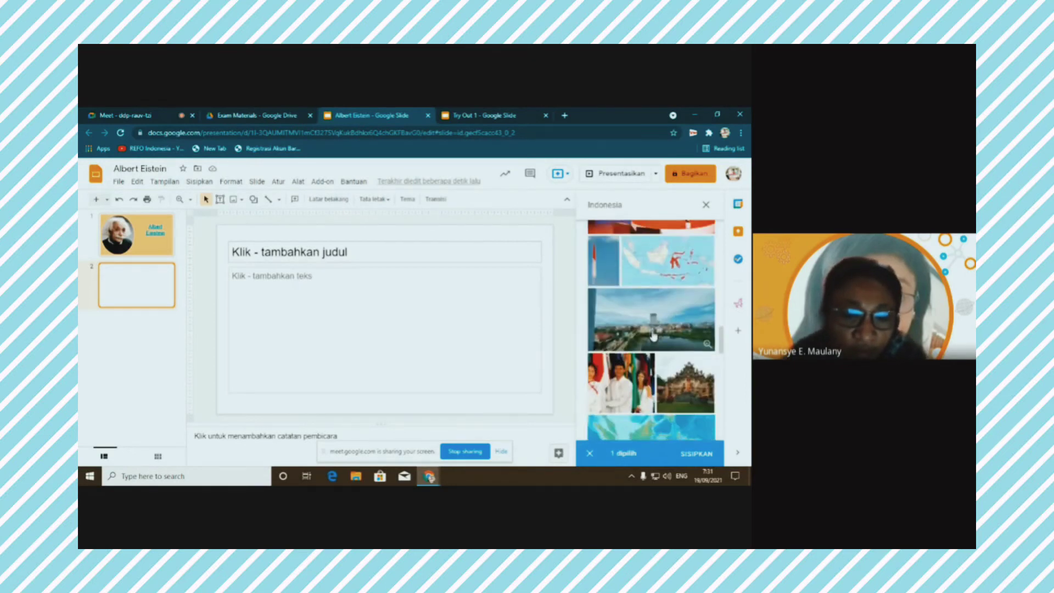
scroll(653, 335, down, 10)
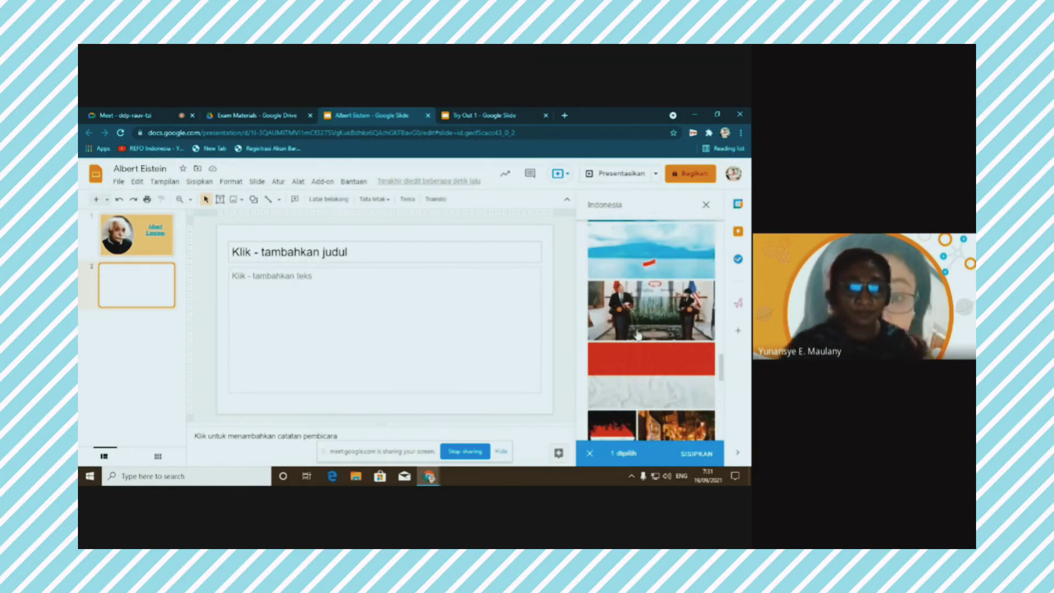
scroll(648, 333, down, 5)
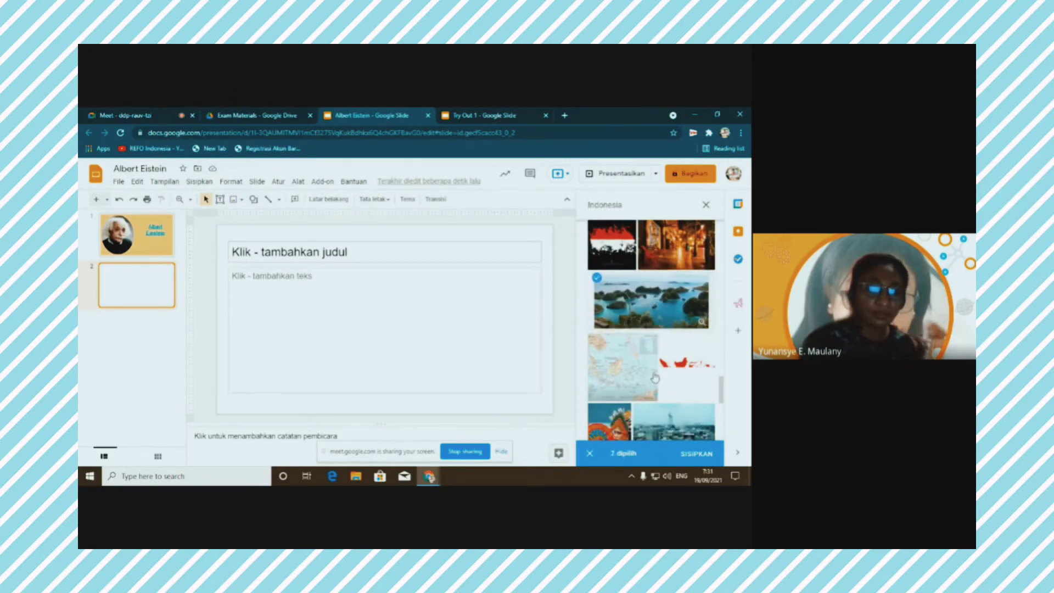
click(681, 452)
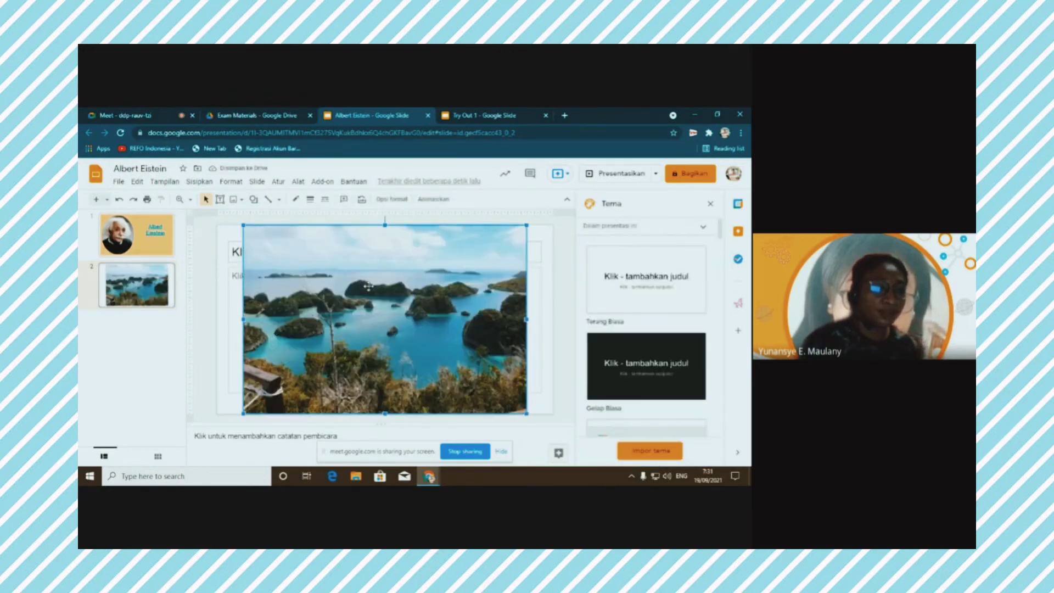
Shrink the temple photo from its top-left corner and place it left of the islands photo
click(537, 301)
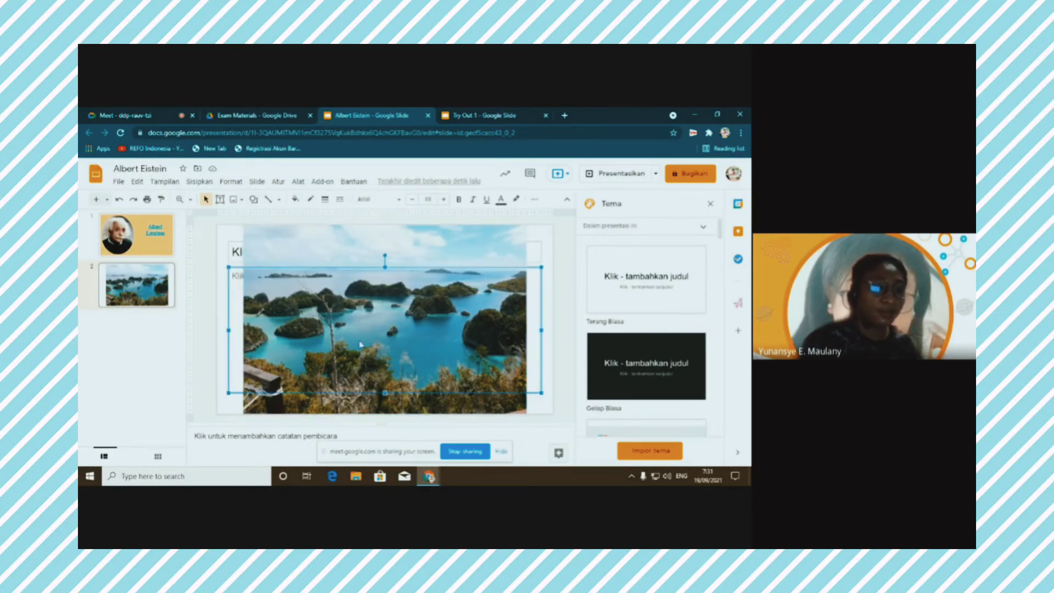
drag(465, 284, 484, 338)
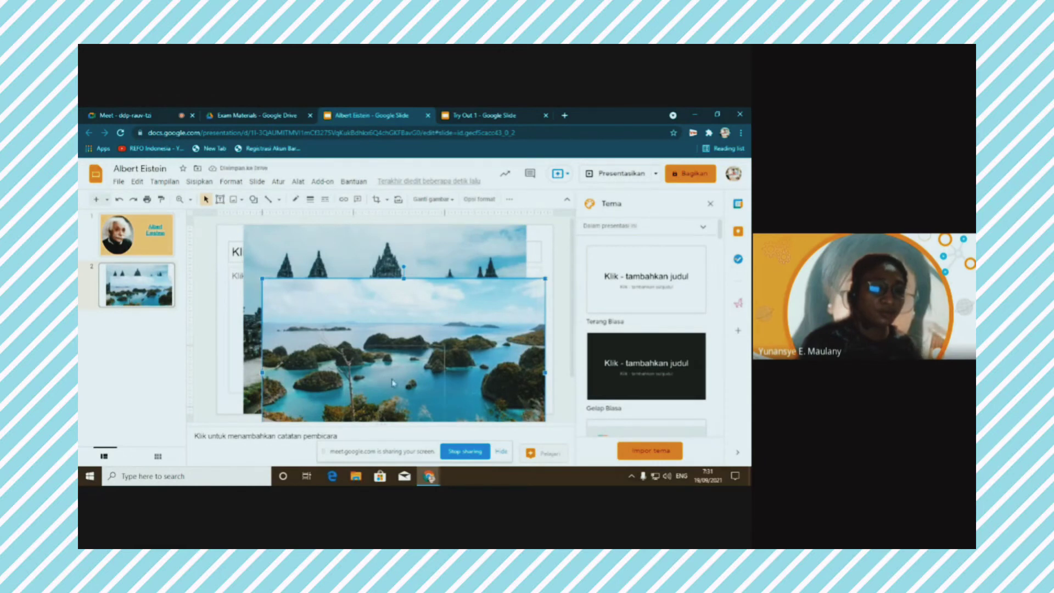
key(ctrl+z)
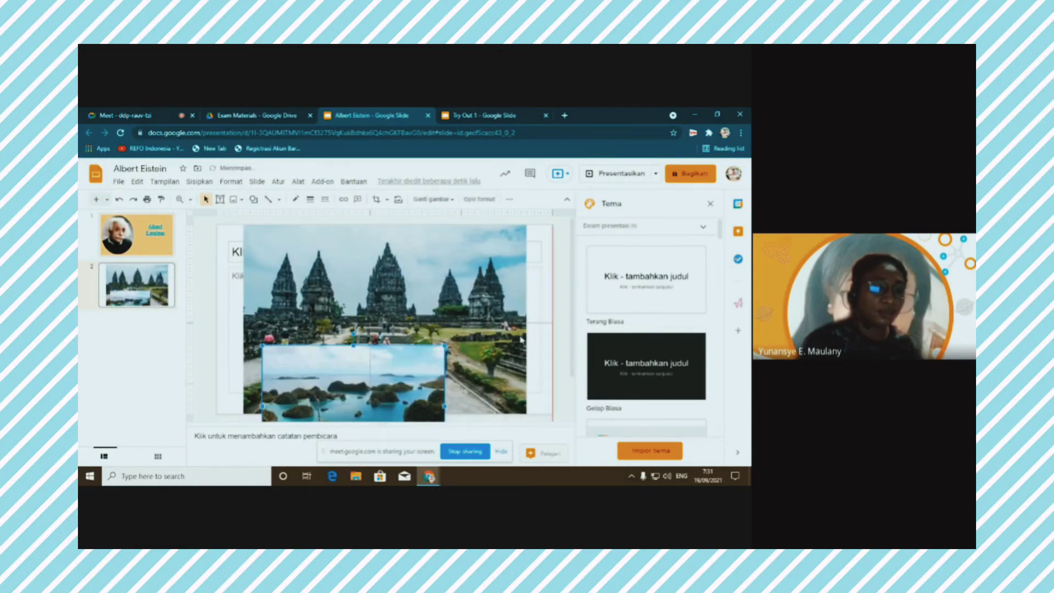
key(ctrl+z)
click(246, 229)
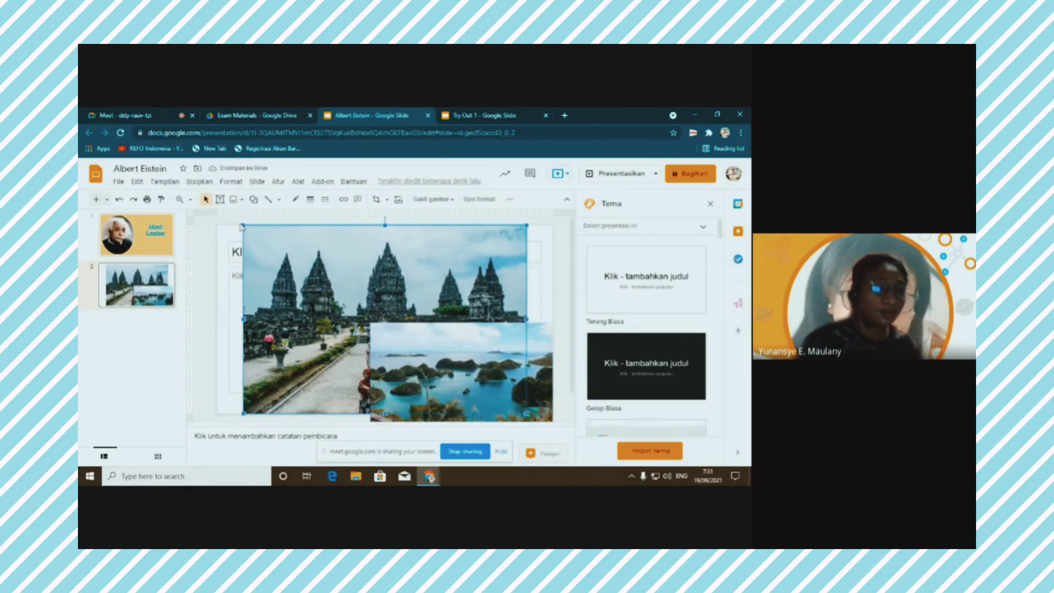
click(230, 246)
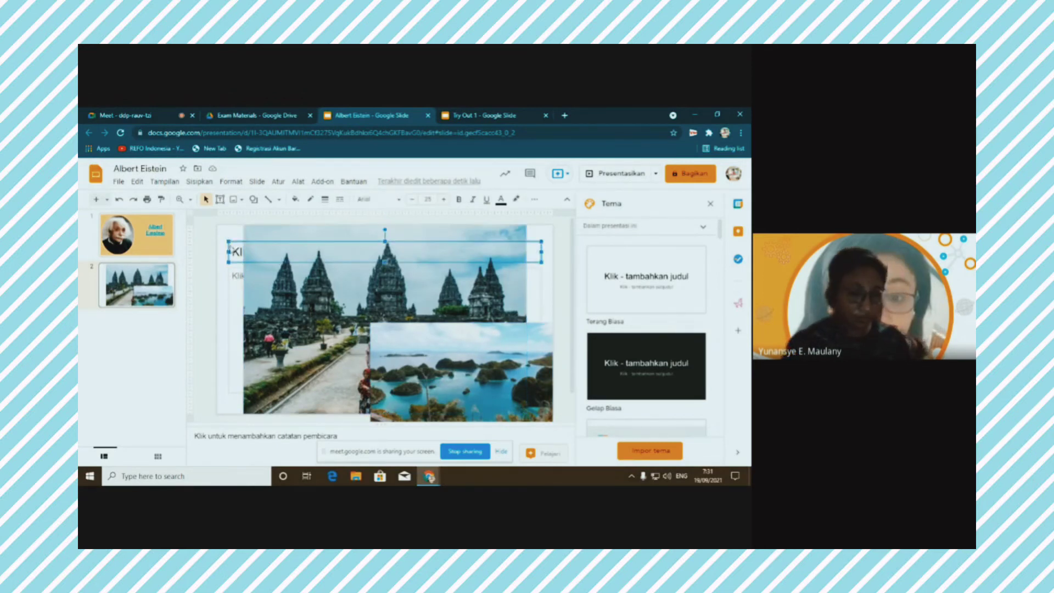
click(247, 266)
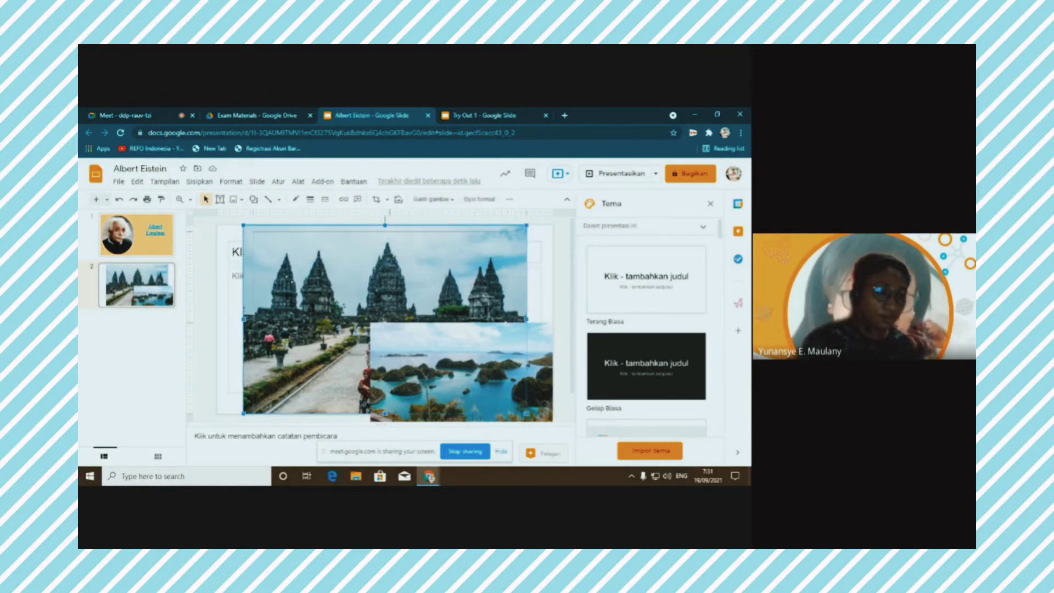
drag(243, 225, 313, 271)
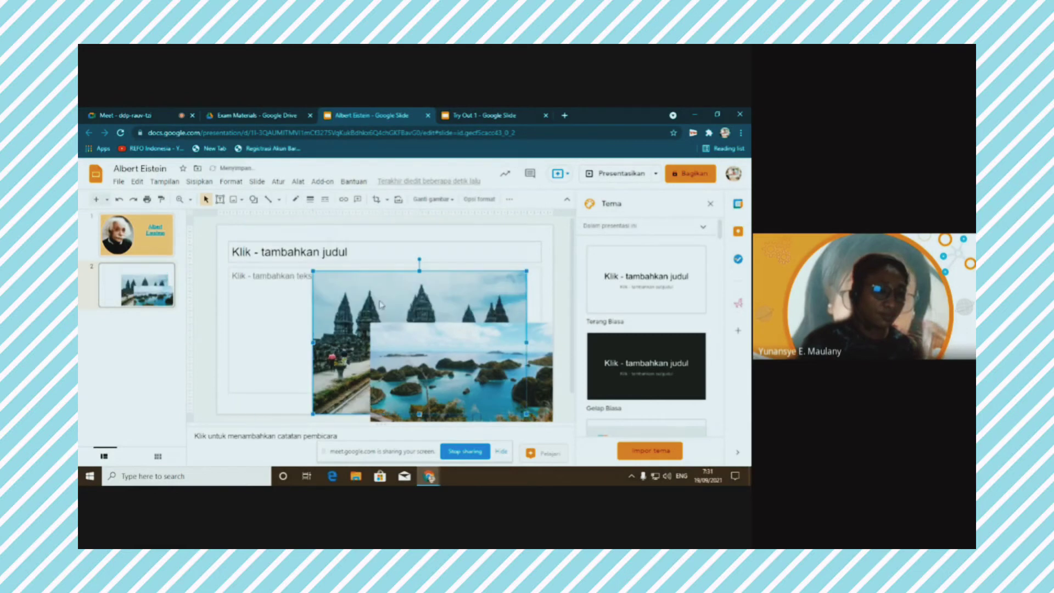
drag(384, 294, 289, 291)
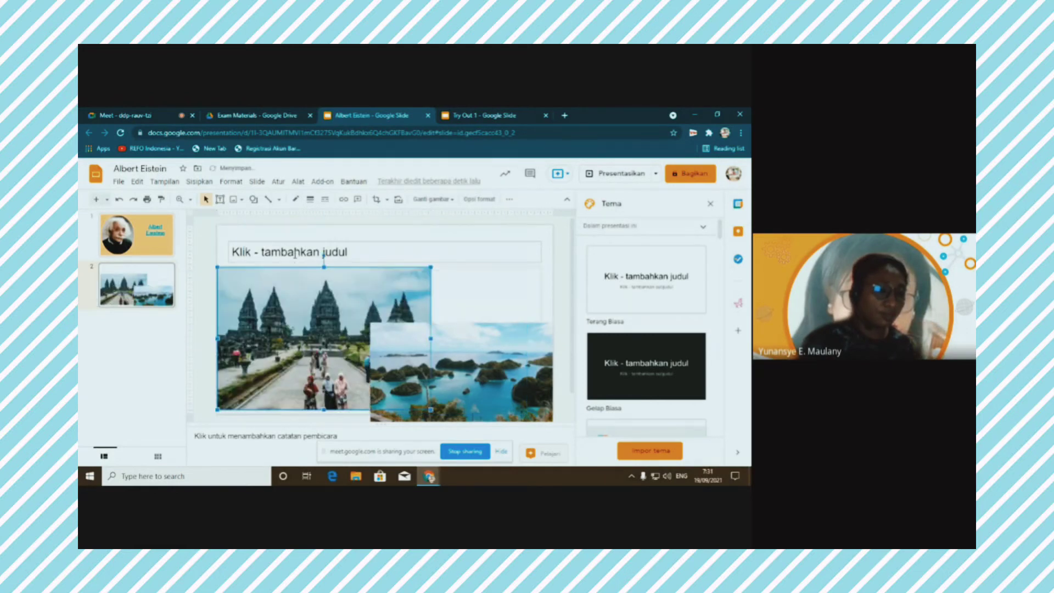
Type 'Aku Cinta Indonesia' into the slide 2 title box, correcting a typo
click(348, 251)
text(Aku Cio)
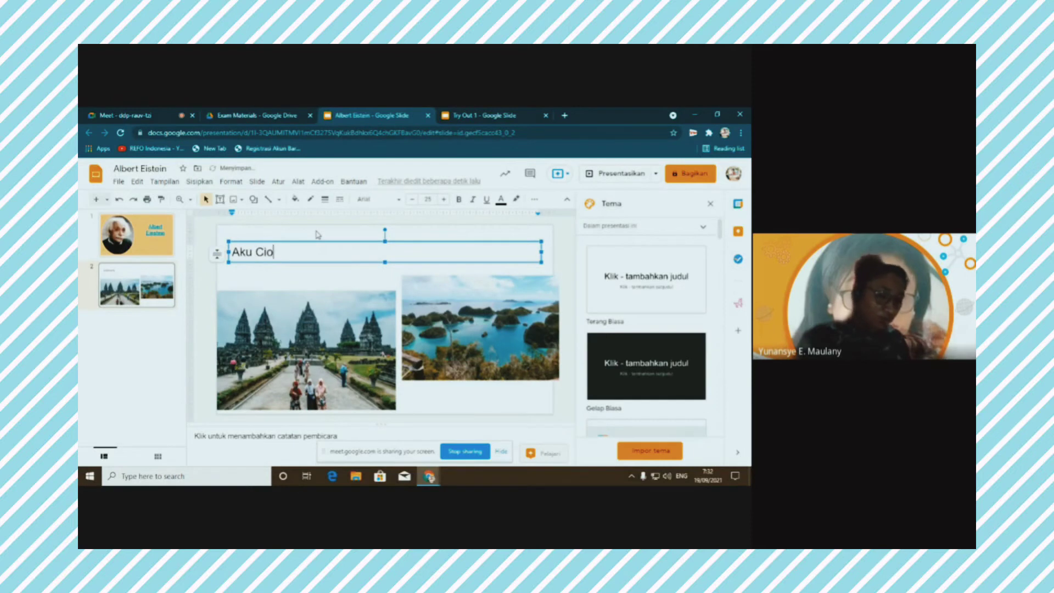
key(BackSpace)
text(nta )
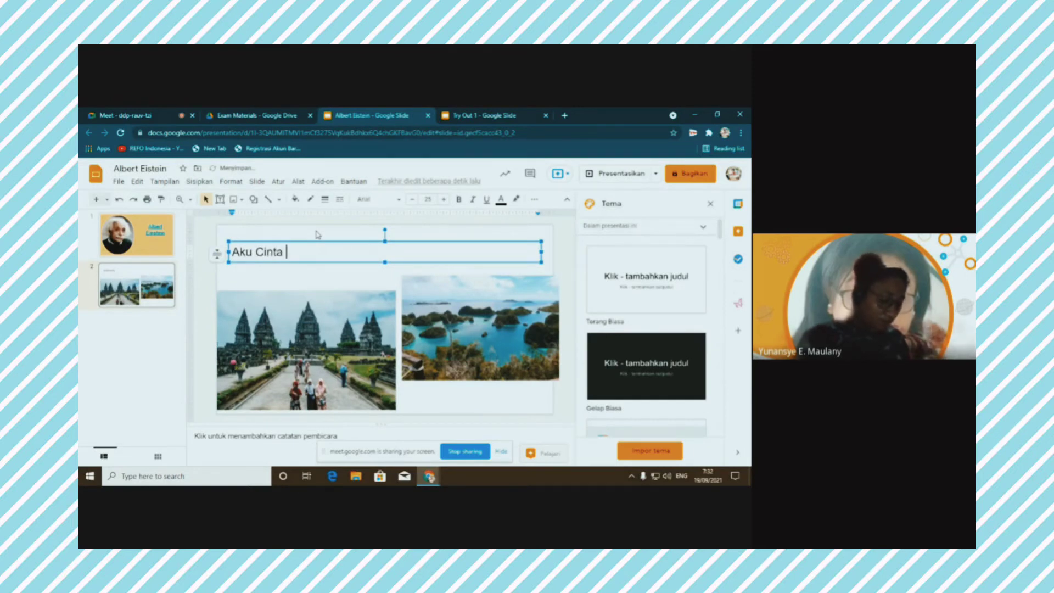
text(Indonesia)
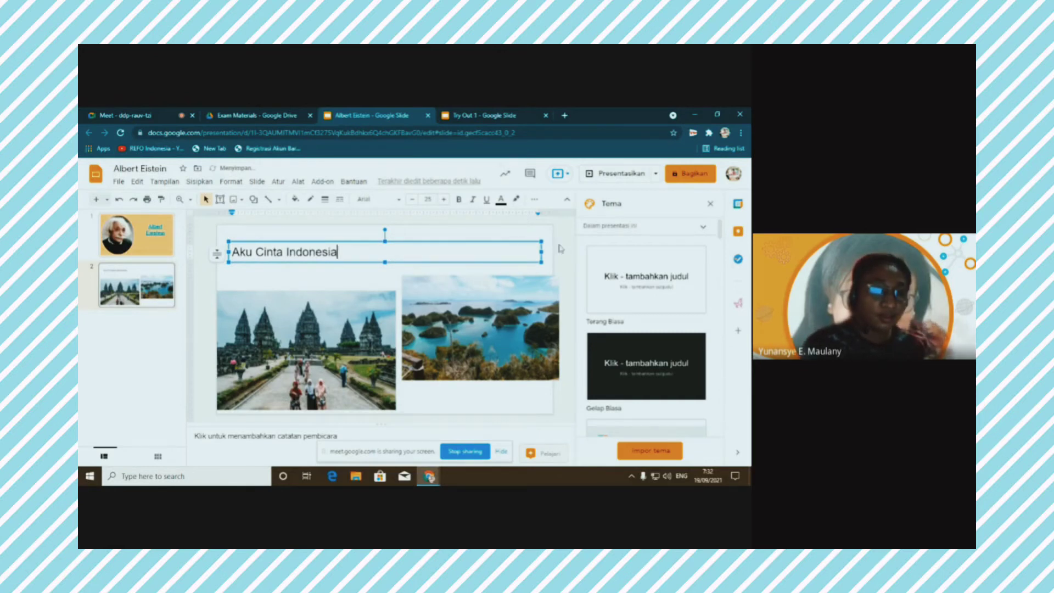
click(535, 411)
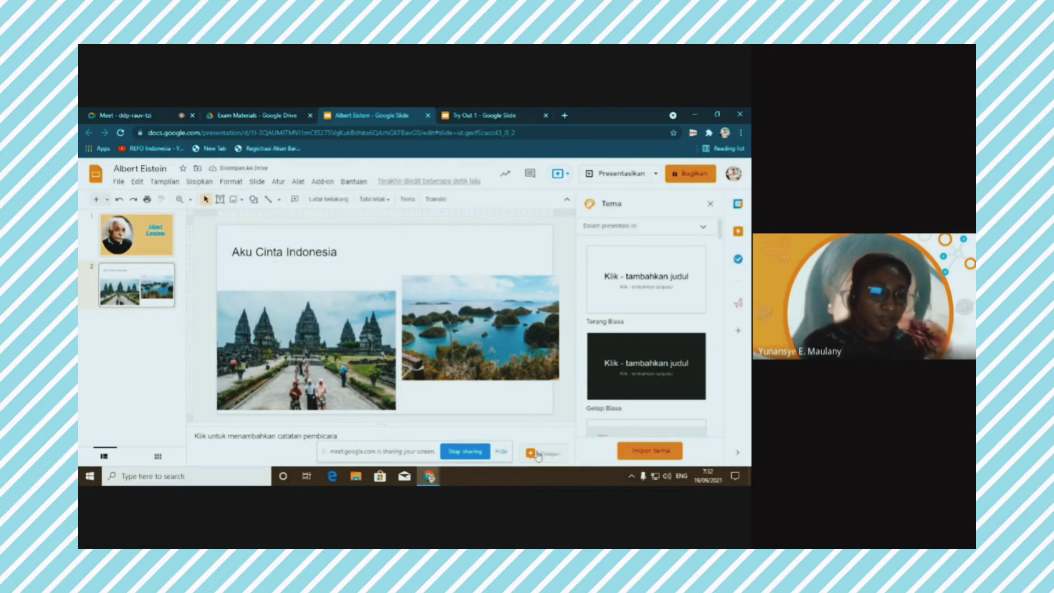
Open the Explore design suggestions for slide 2 and browse the layouts
click(537, 454)
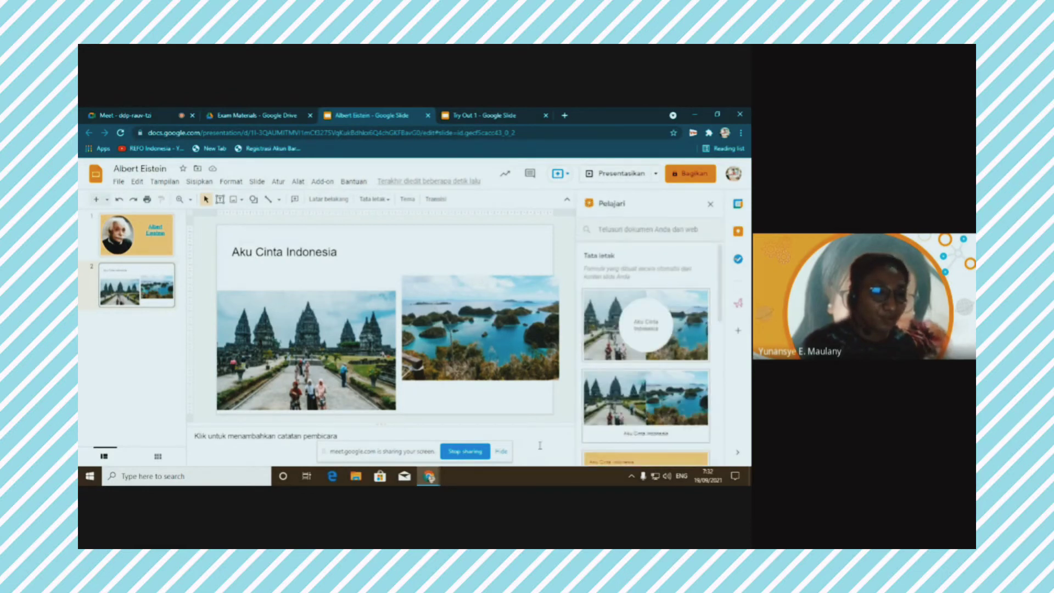
scroll(662, 310, down, 2)
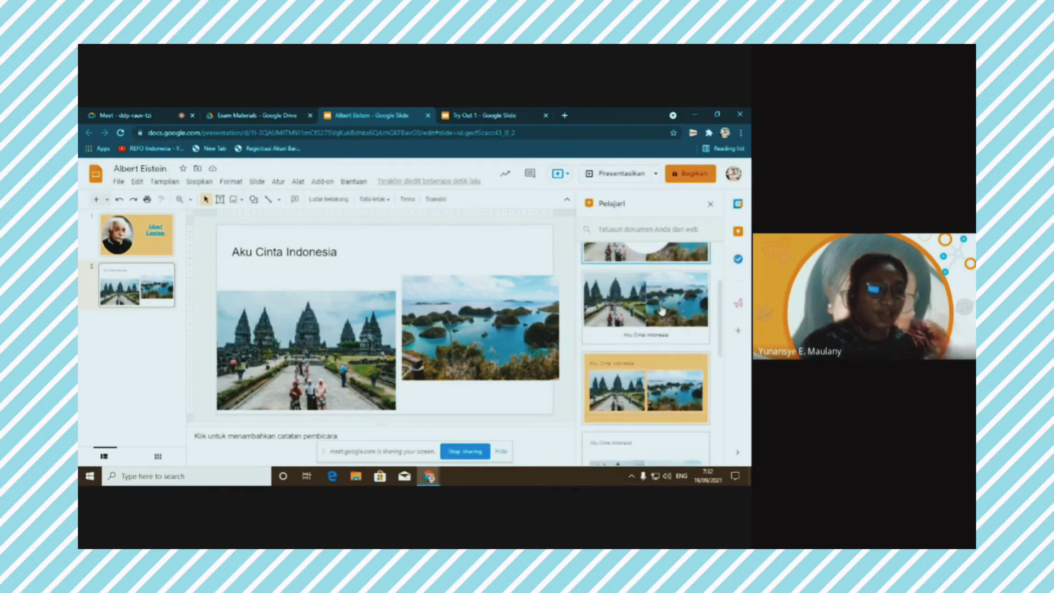
scroll(662, 310, down, 1)
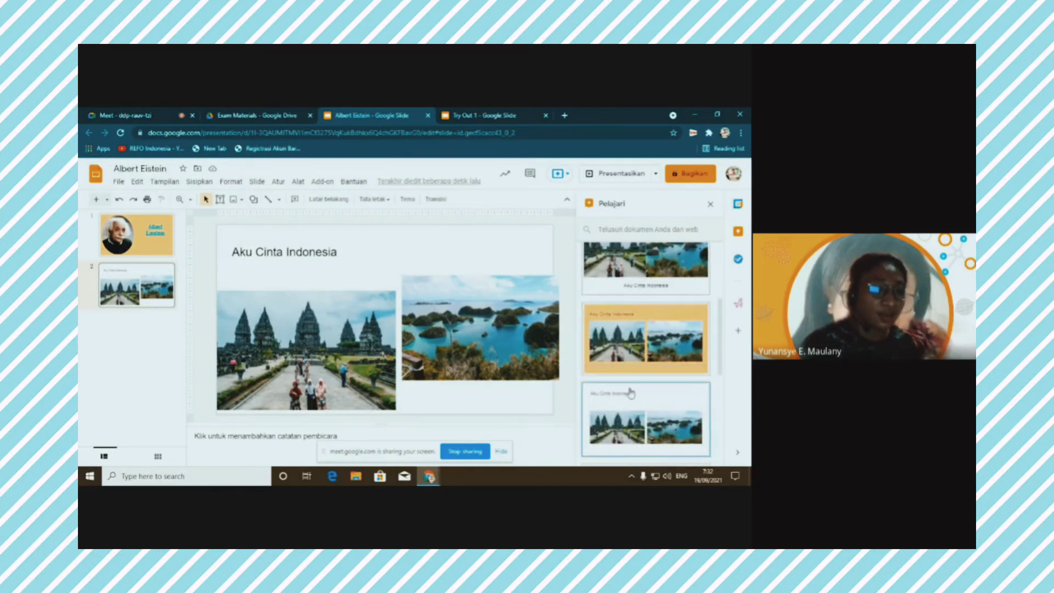
scroll(657, 334, down, 3)
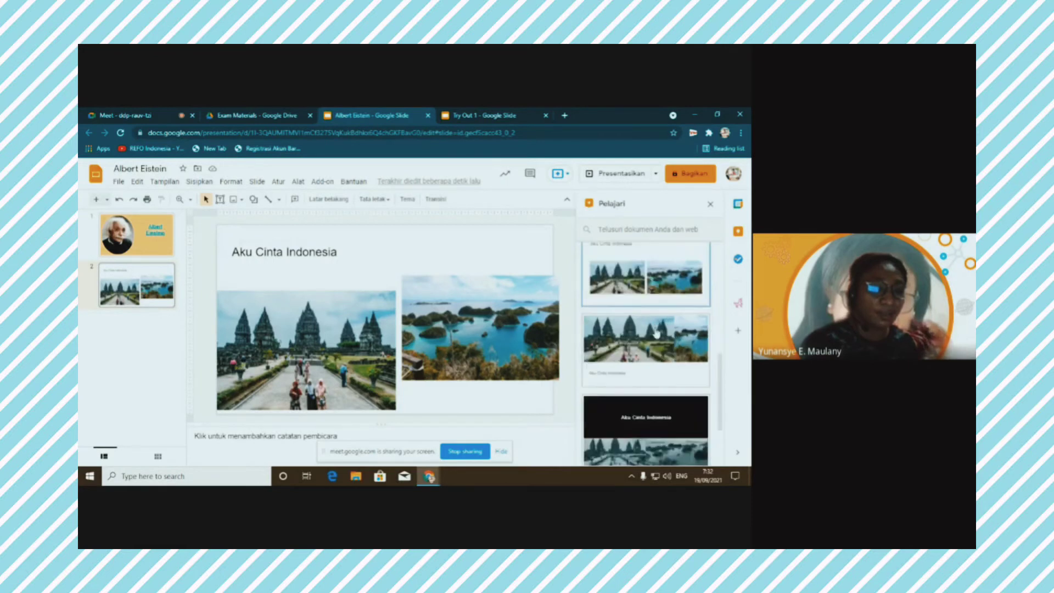
scroll(656, 334, down, 1)
scroll(654, 333, down, 1)
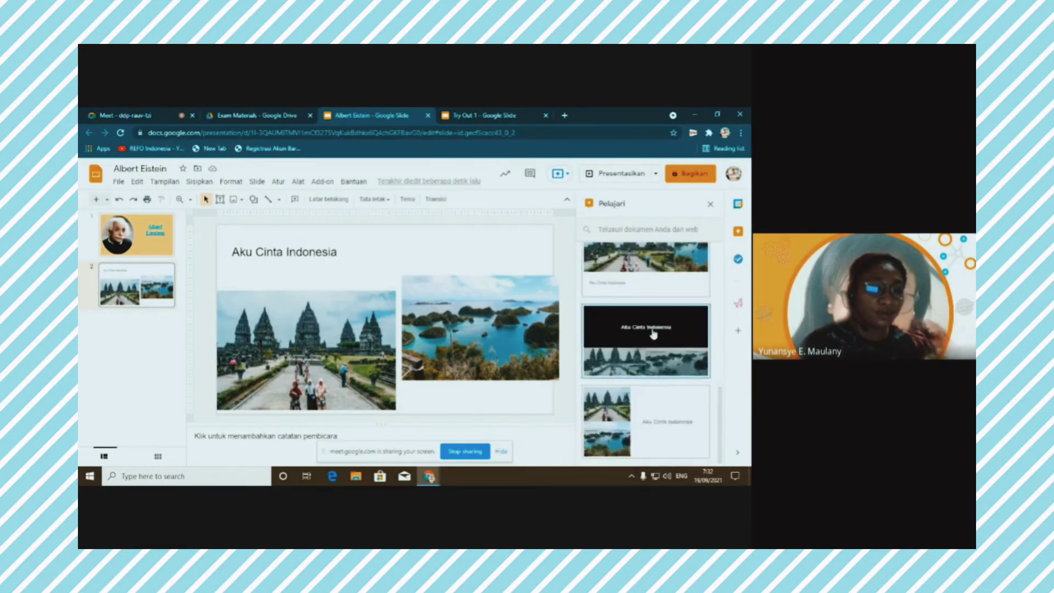
scroll(654, 334, up, 3)
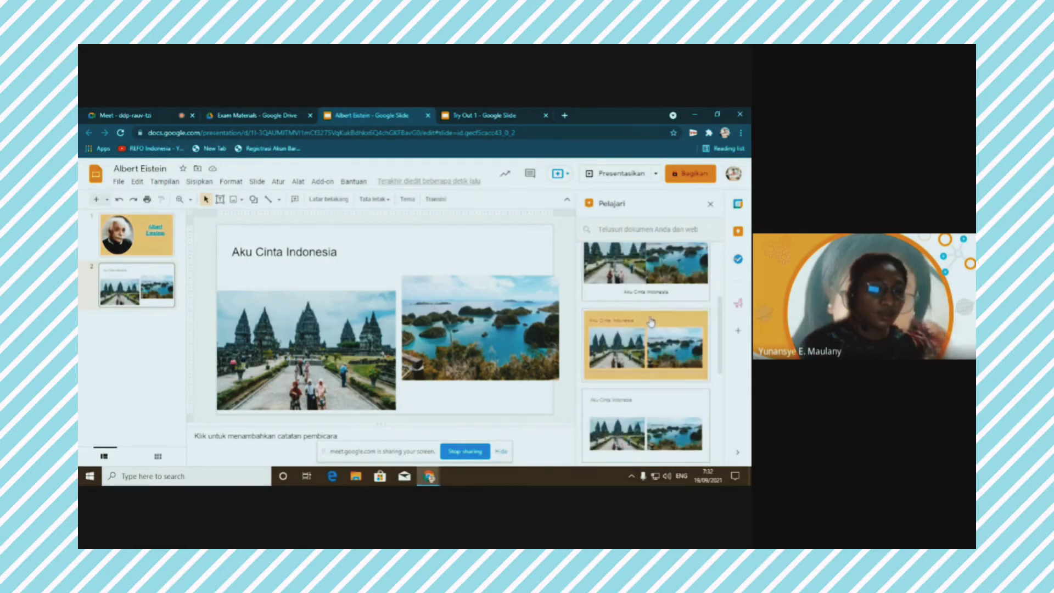
Try several suggested layouts, then settle on the orange design with the title above two photos
click(652, 321)
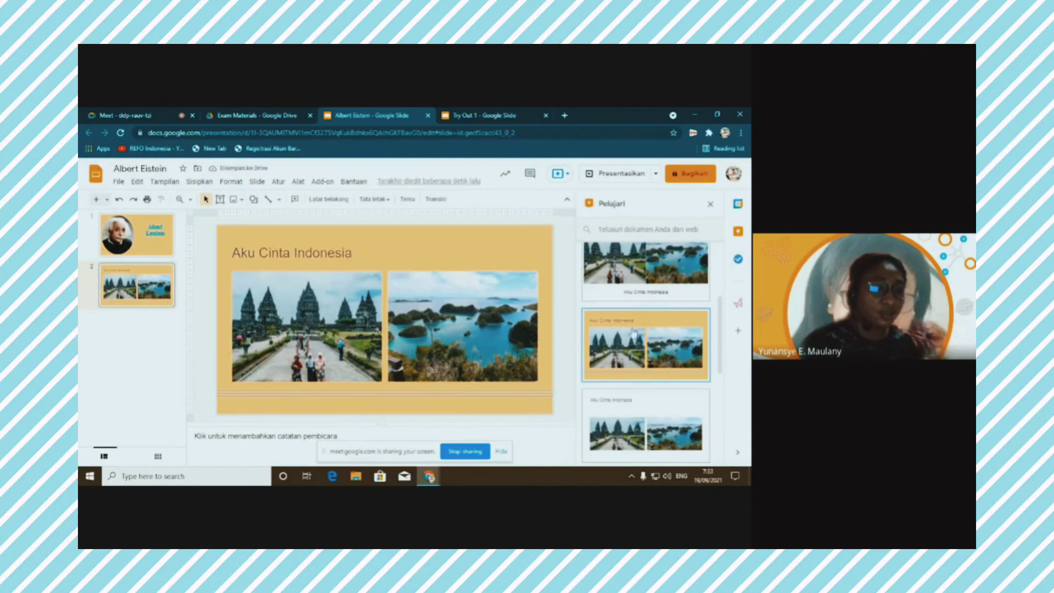
scroll(634, 333, up, 1)
click(644, 310)
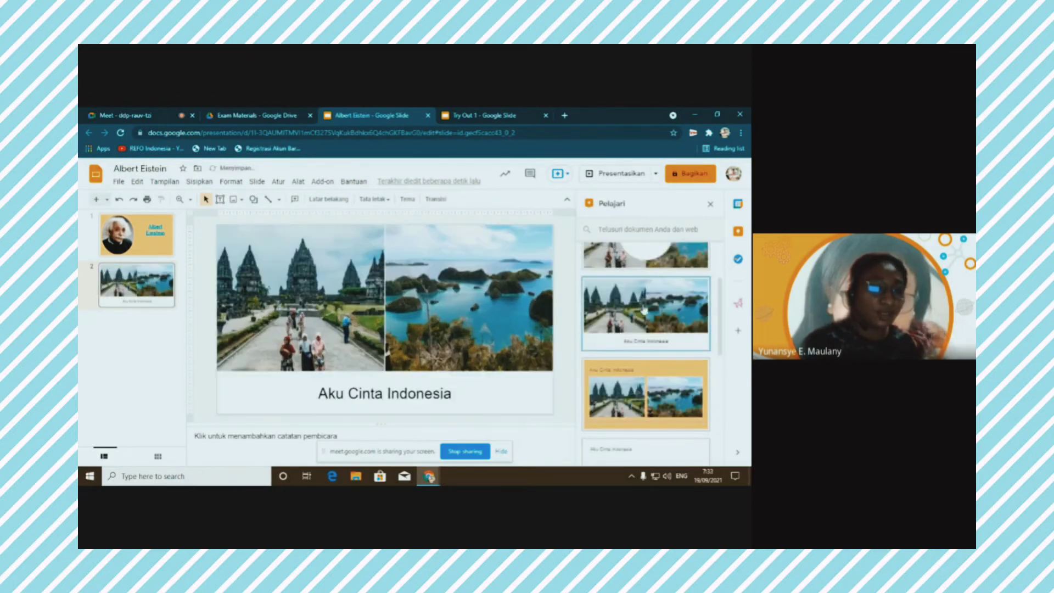
scroll(676, 309, up, 1)
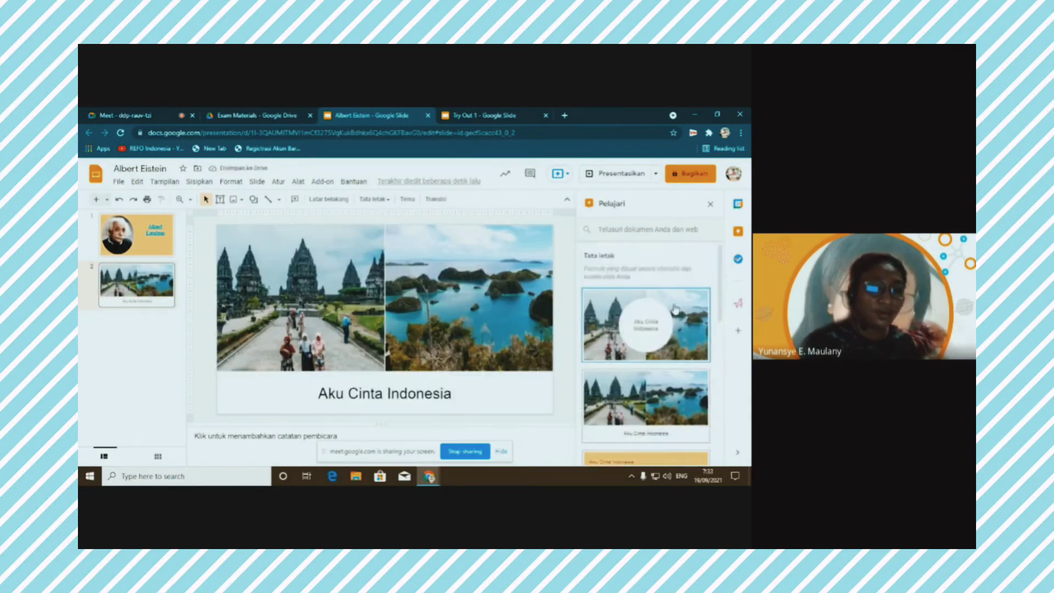
click(676, 309)
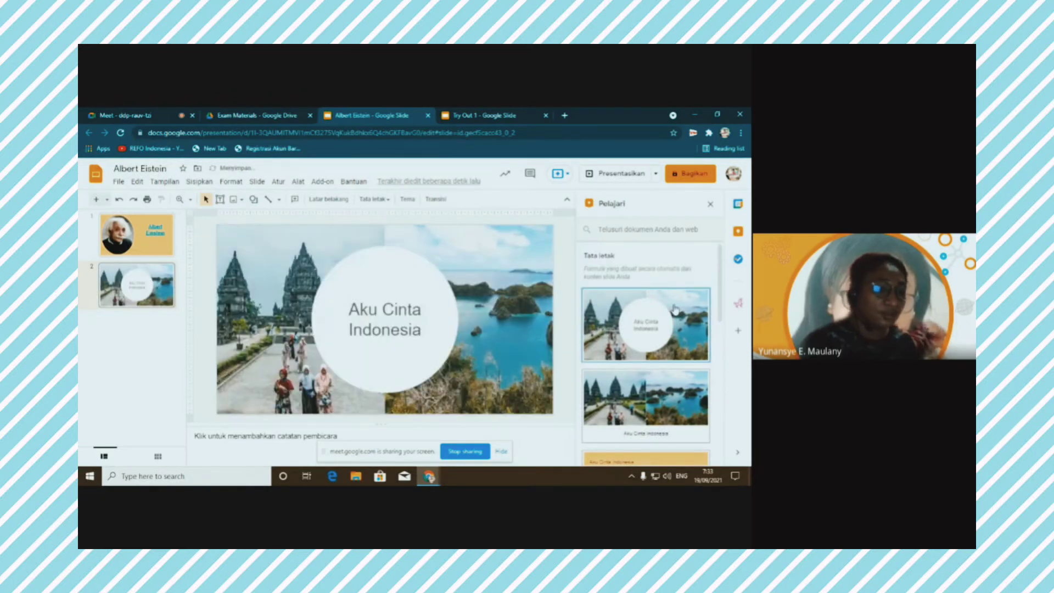
scroll(676, 309, down, 3)
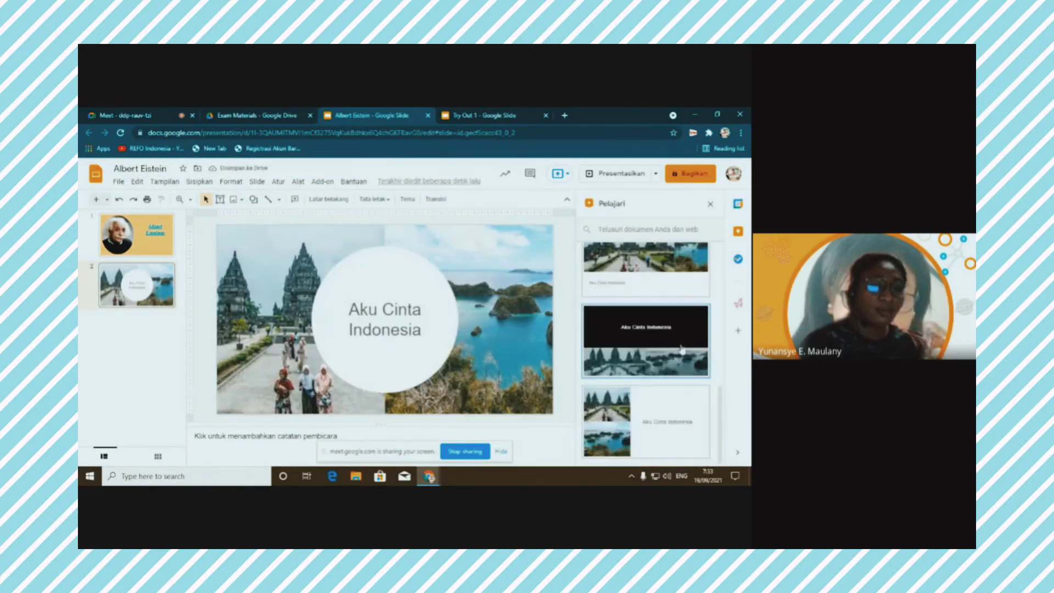
click(646, 366)
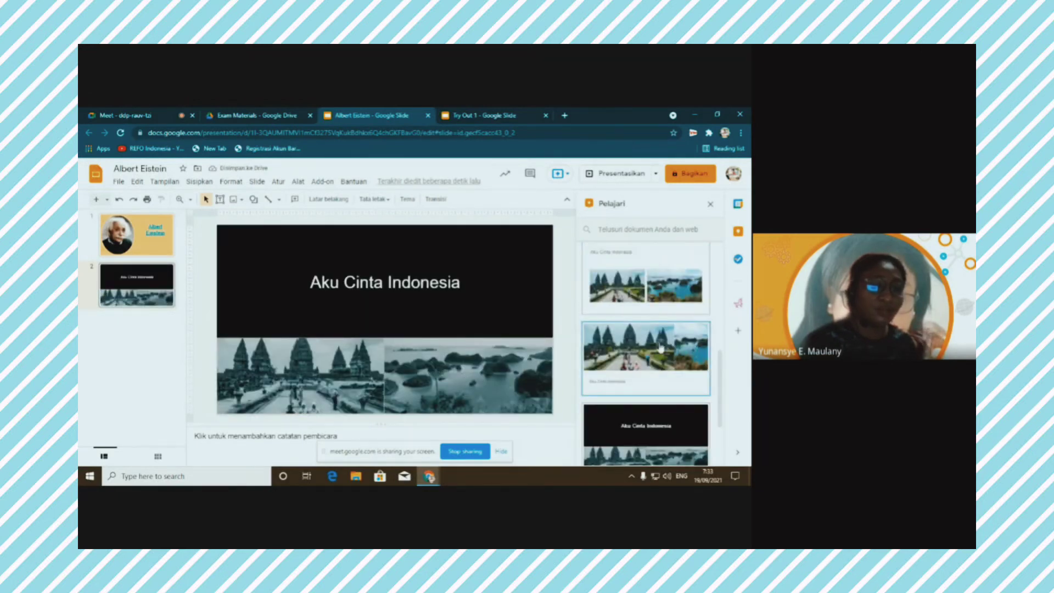
click(661, 348)
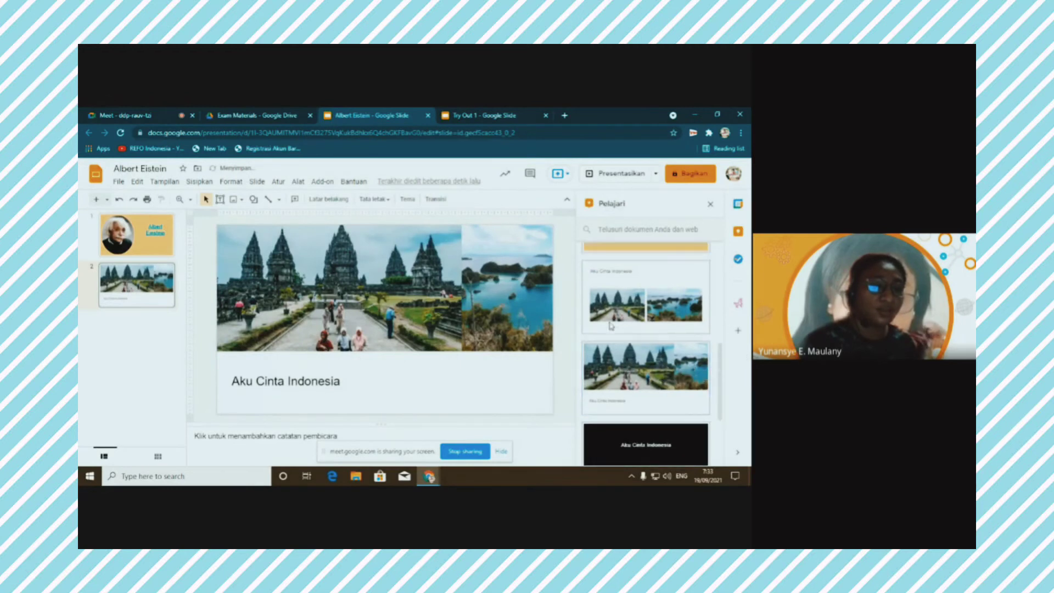
click(634, 303)
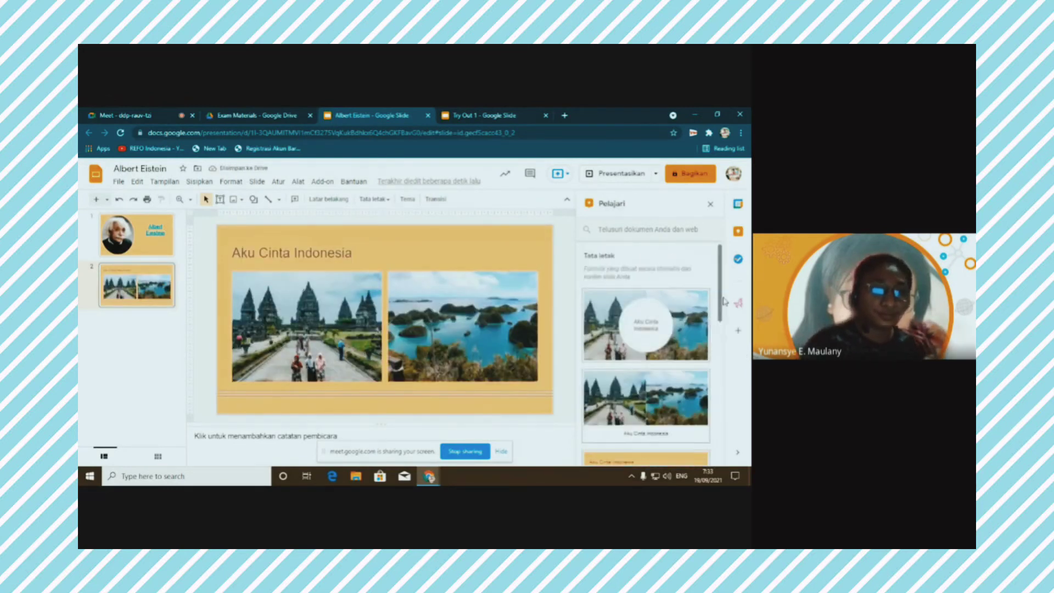
scroll(724, 301, down, 3)
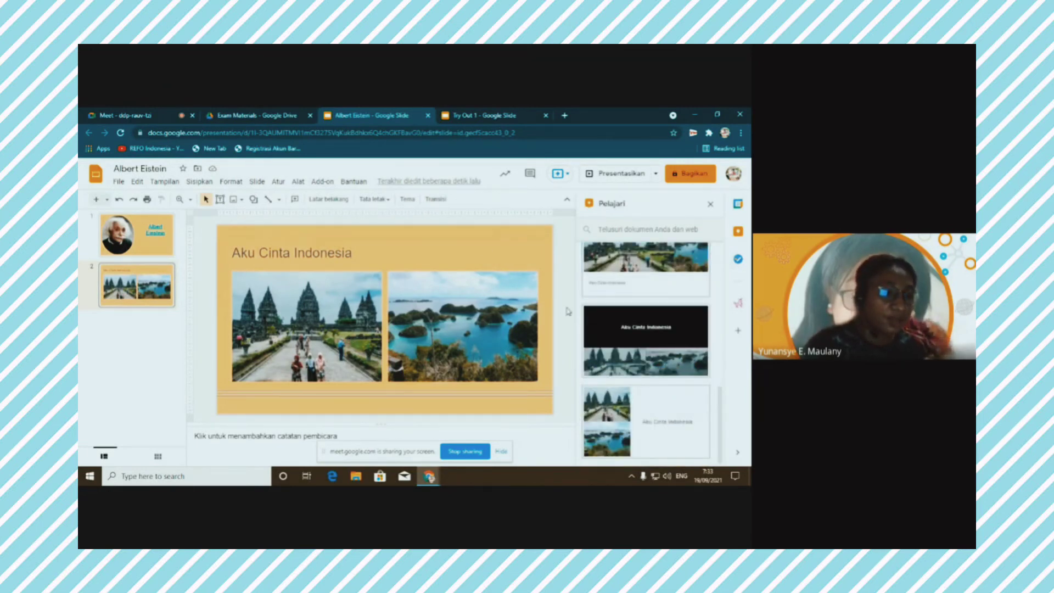
click(466, 117)
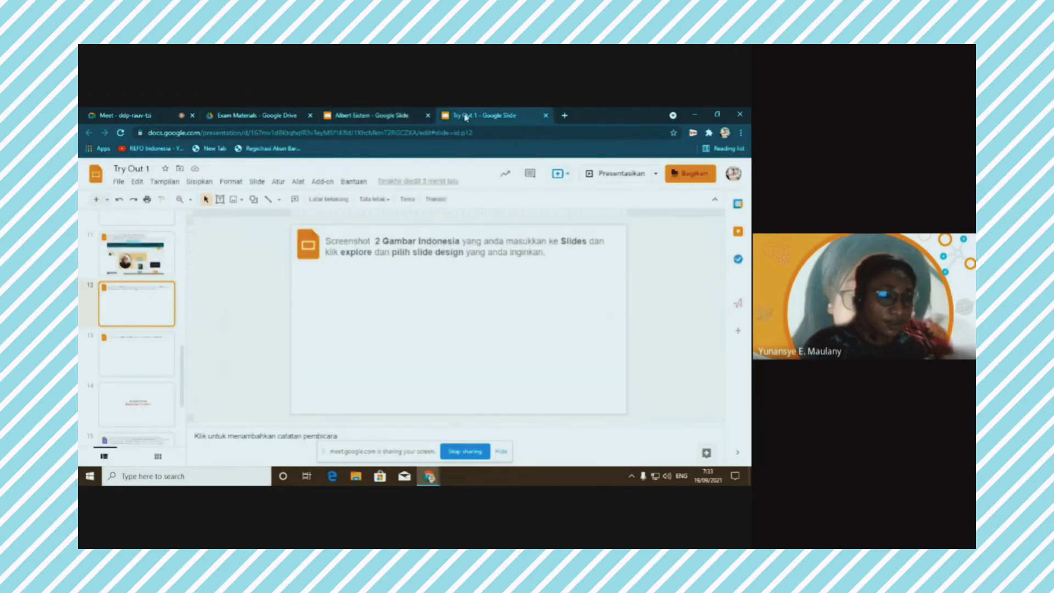
Paste the redesigned slide screenshot into slide 12 of Try Out 1
click(373, 116)
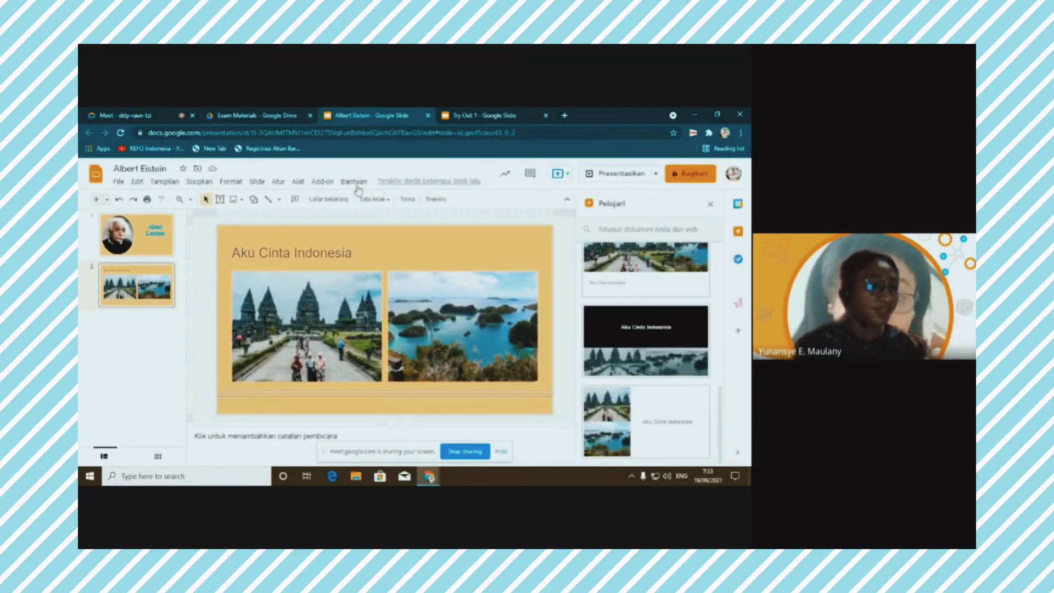
click(492, 116)
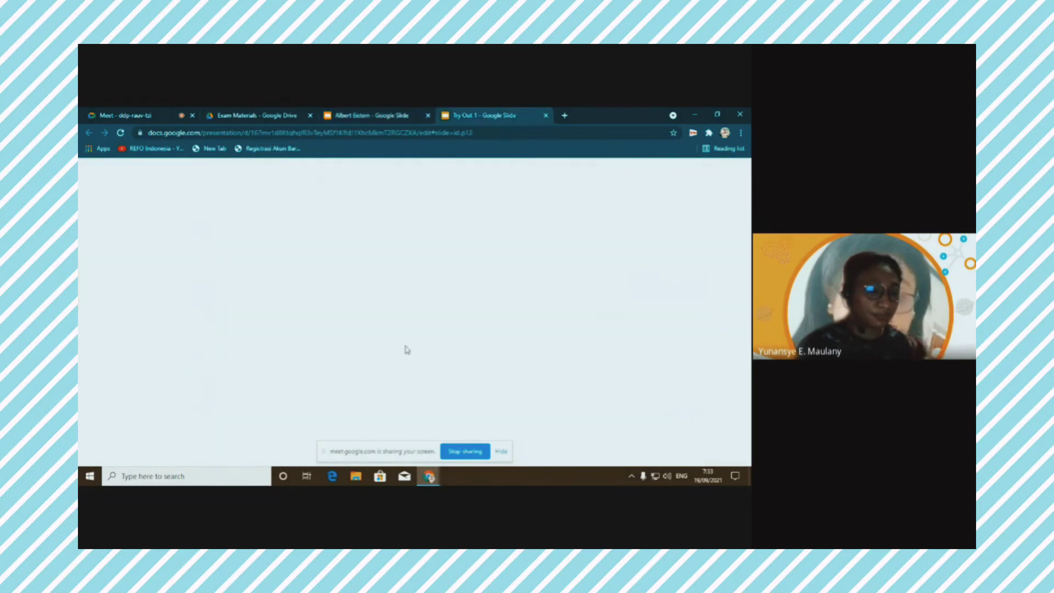
key(ctrl+v)
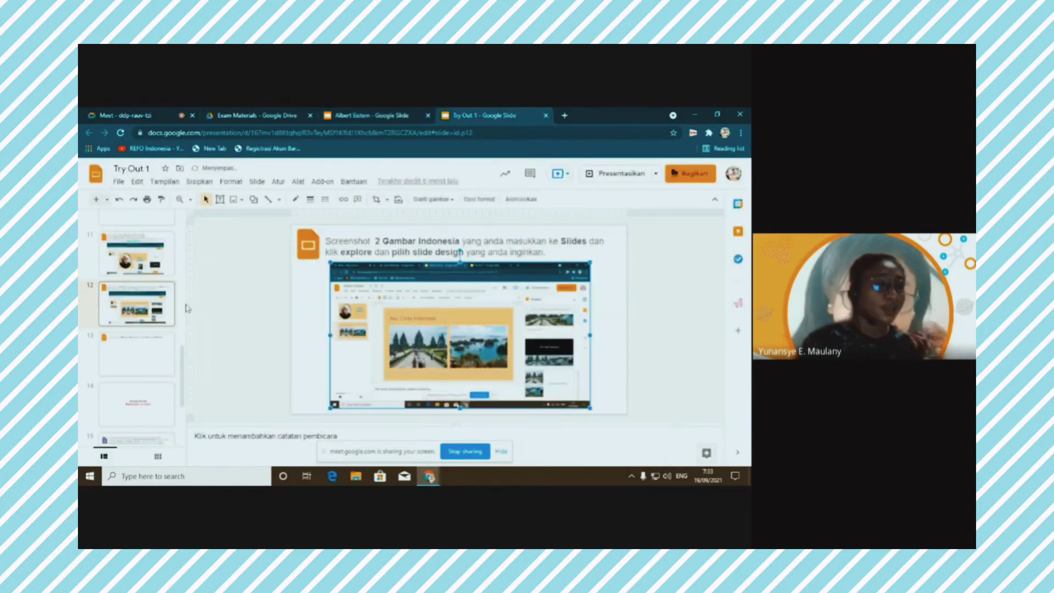
scroll(181, 305, up, 4)
Look through the task slides to slide 13's two-shapes-one-arrow task, then return to Albert Eistein
key(Page_Up)
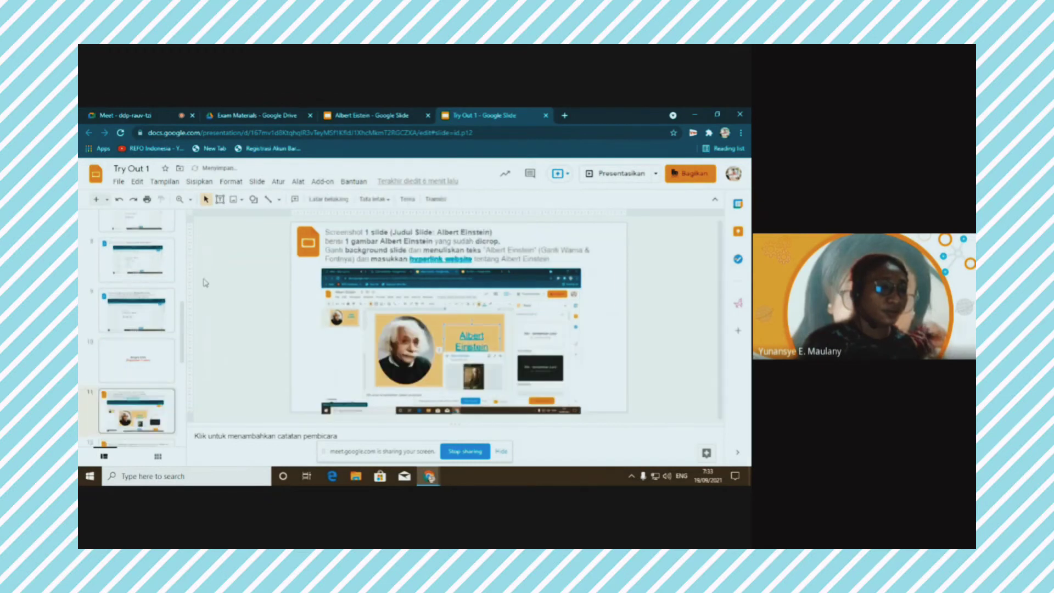
key(Page_Up)
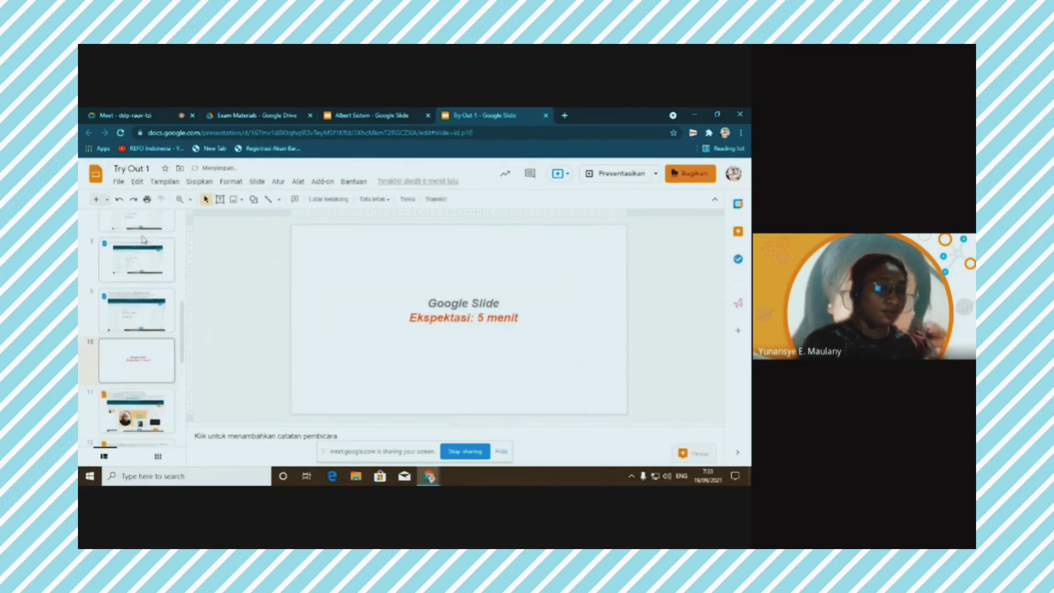
scroll(151, 289, down, 4)
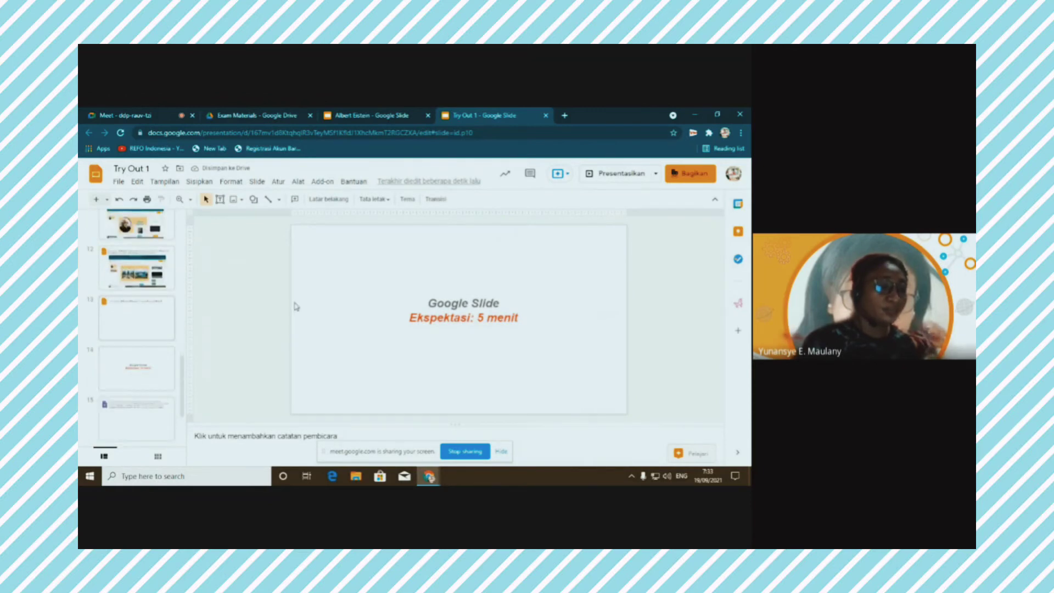
key(Down)
key(Down)
key(Down)
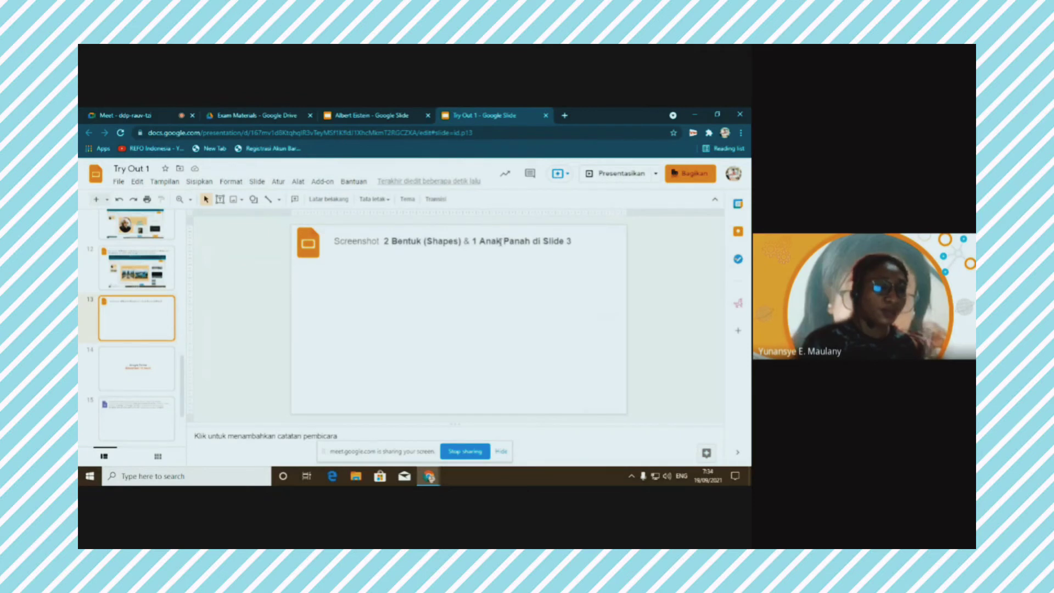
click(381, 117)
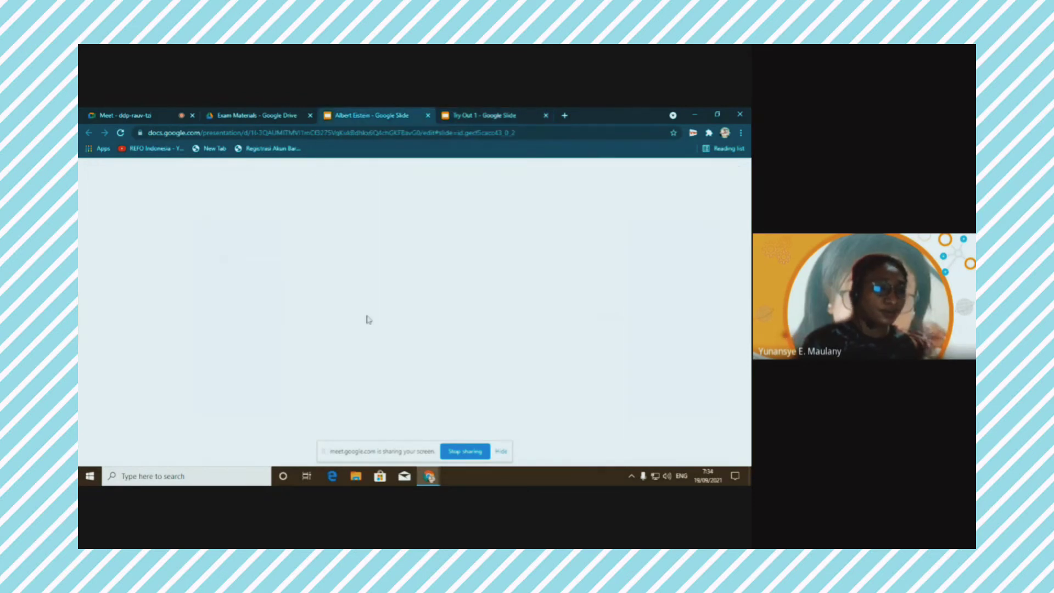
Add a new slide after slide 2 titled 'Dua Bentuk 1 Anak Panah'
click(148, 330)
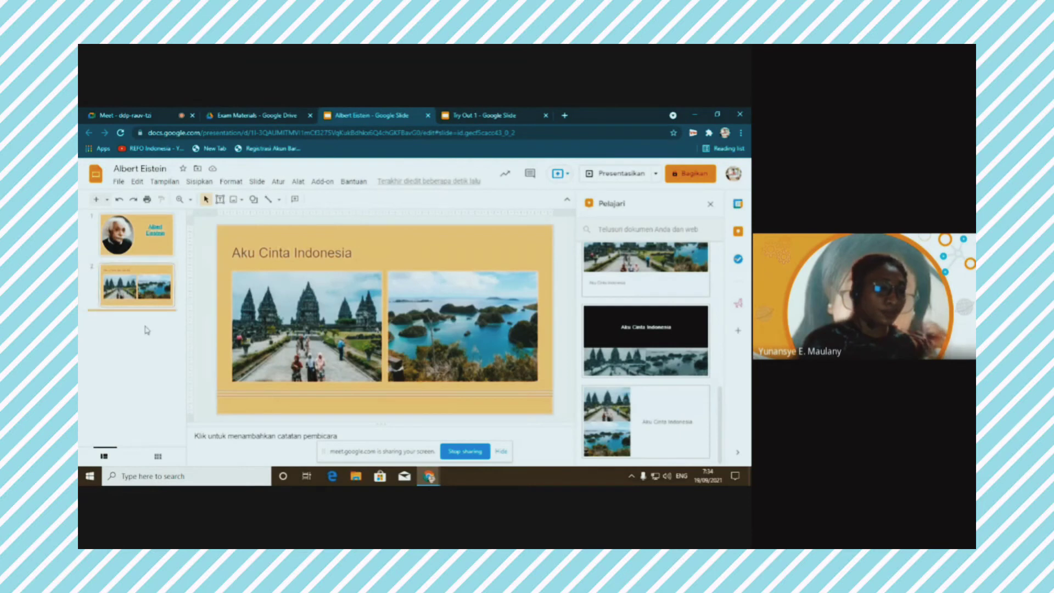
key(ctrl+m)
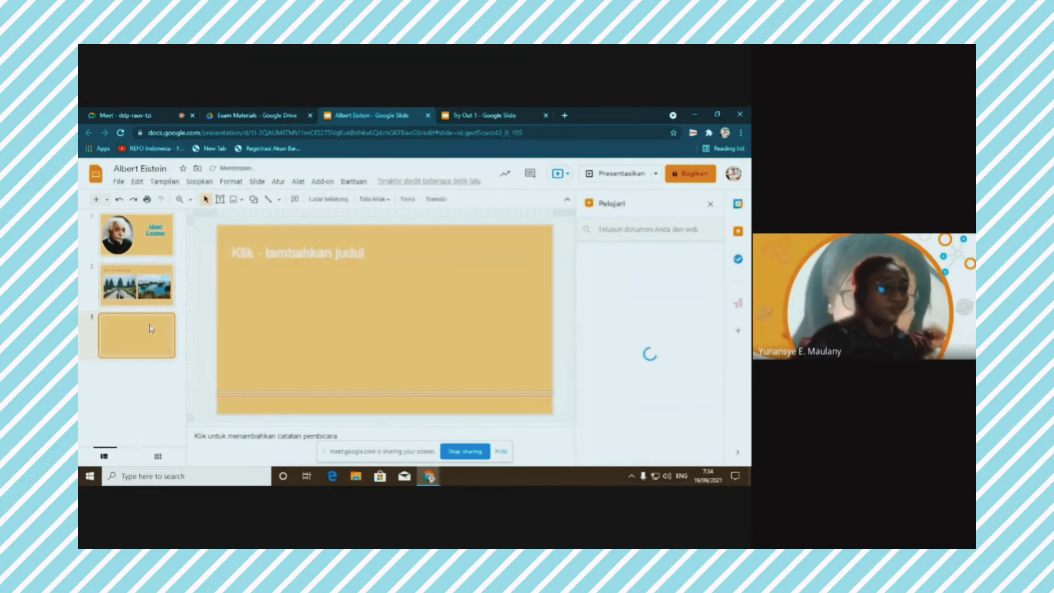
click(287, 258)
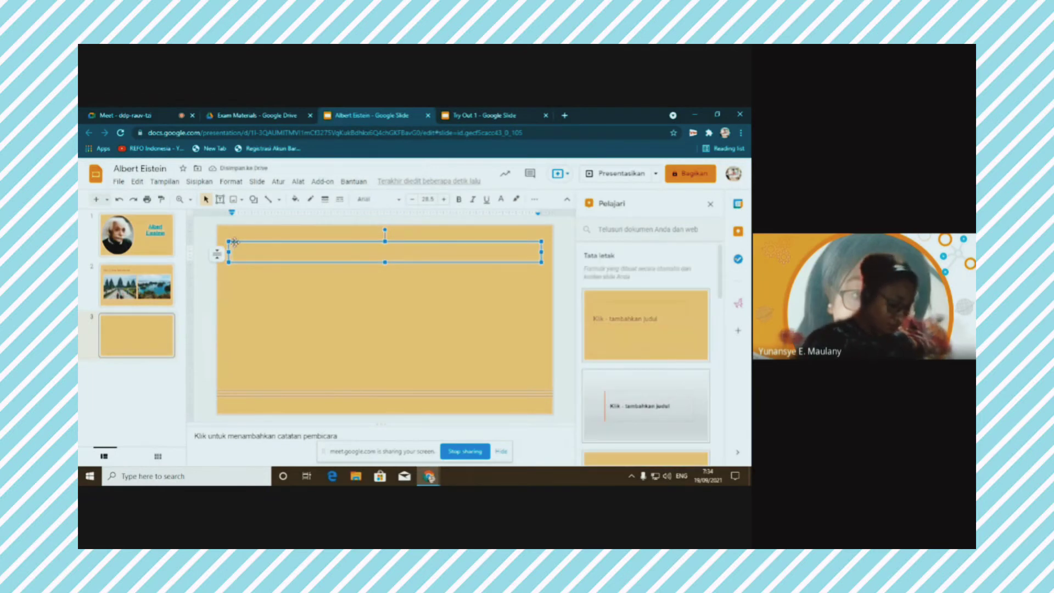
text(Dua)
text(as)
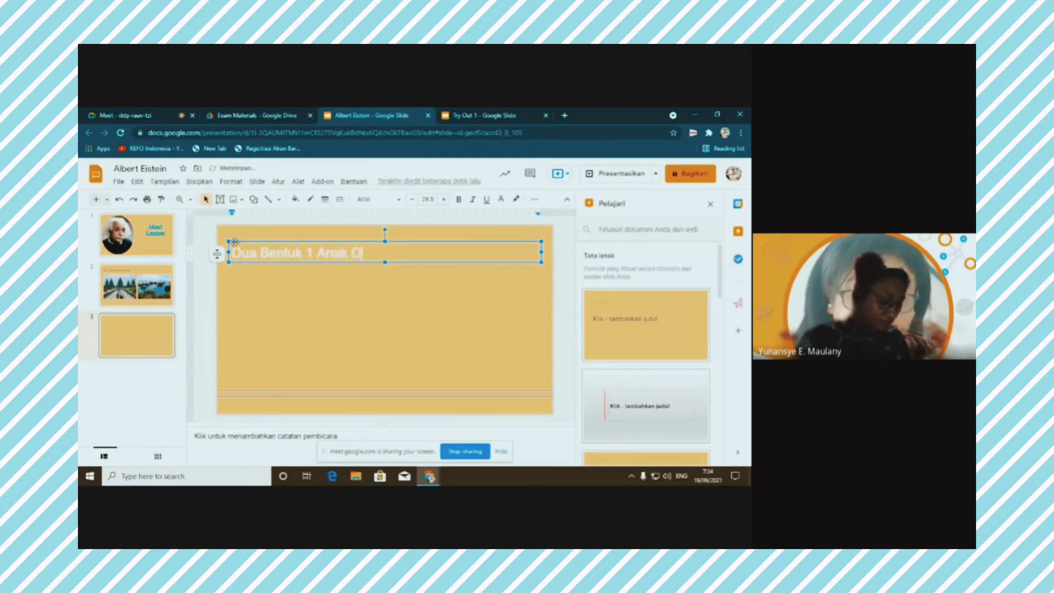
text(Panah)
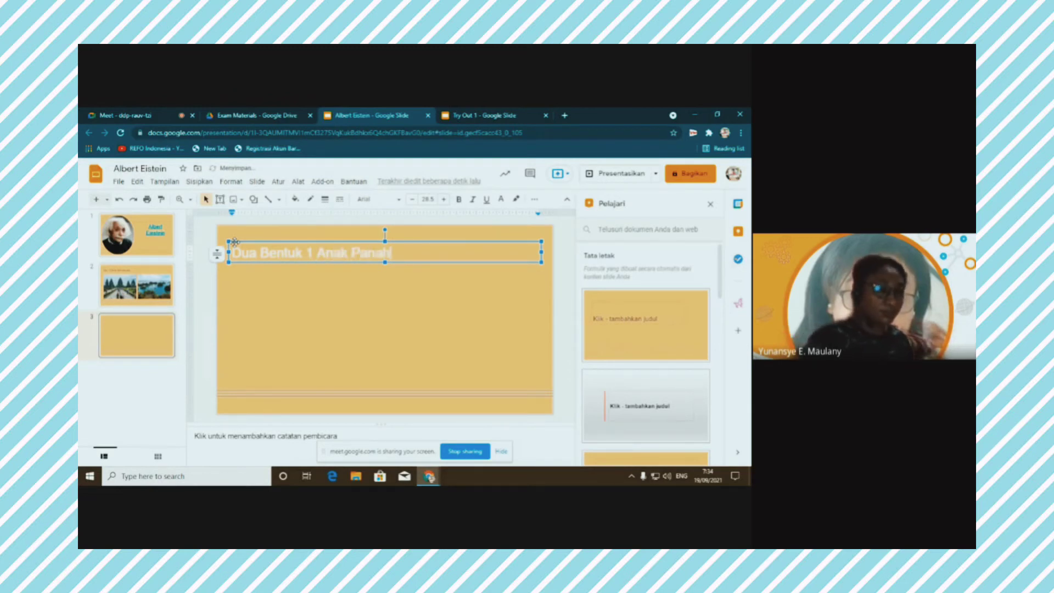
click(259, 312)
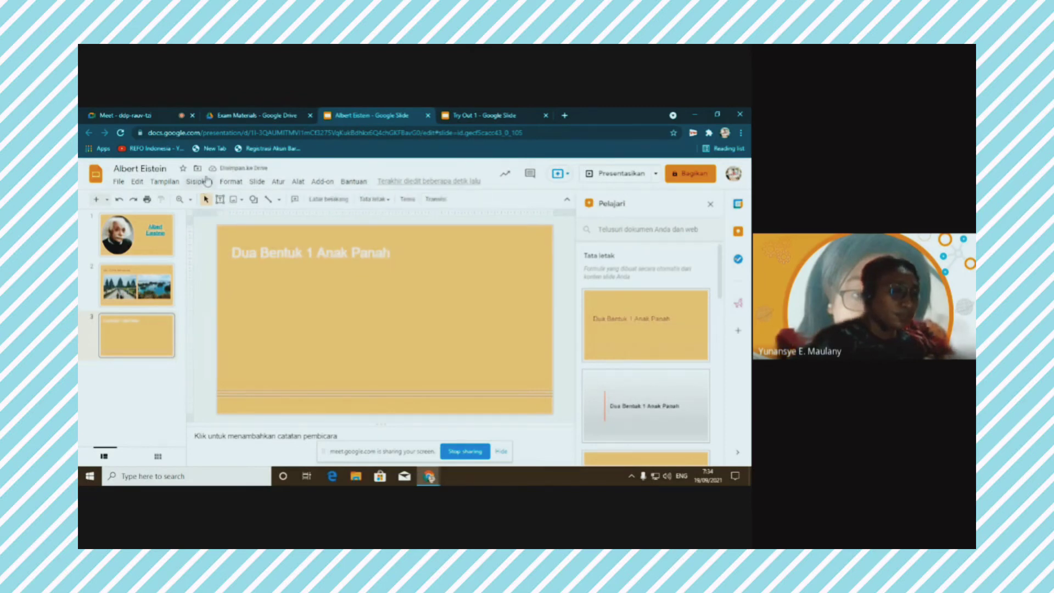
Draw a cylinder shape below the slide 3 title from Sisipkan > Bentuk
click(200, 182)
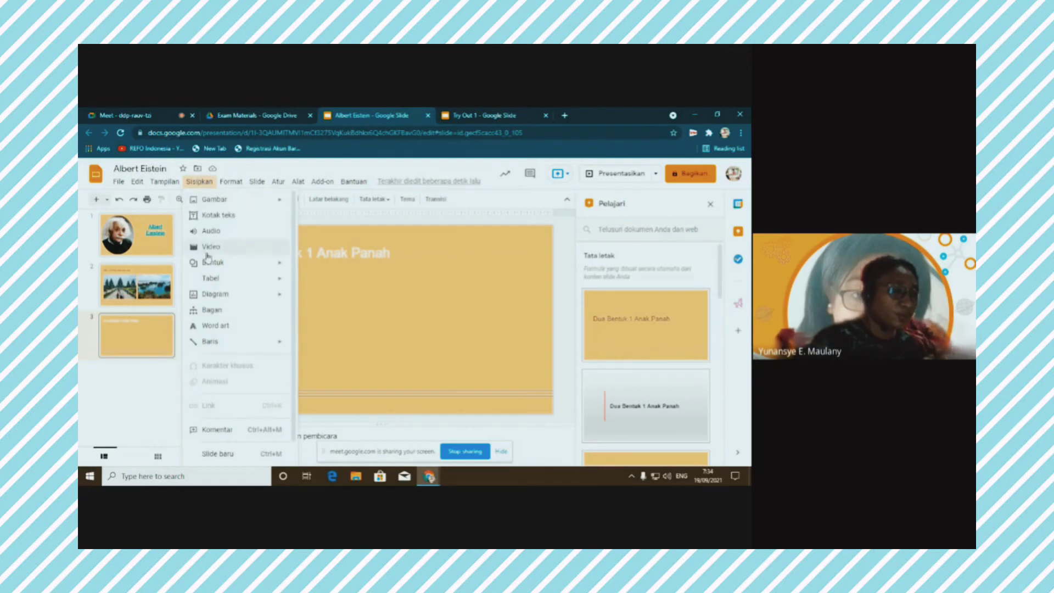
mouse_move(219, 264)
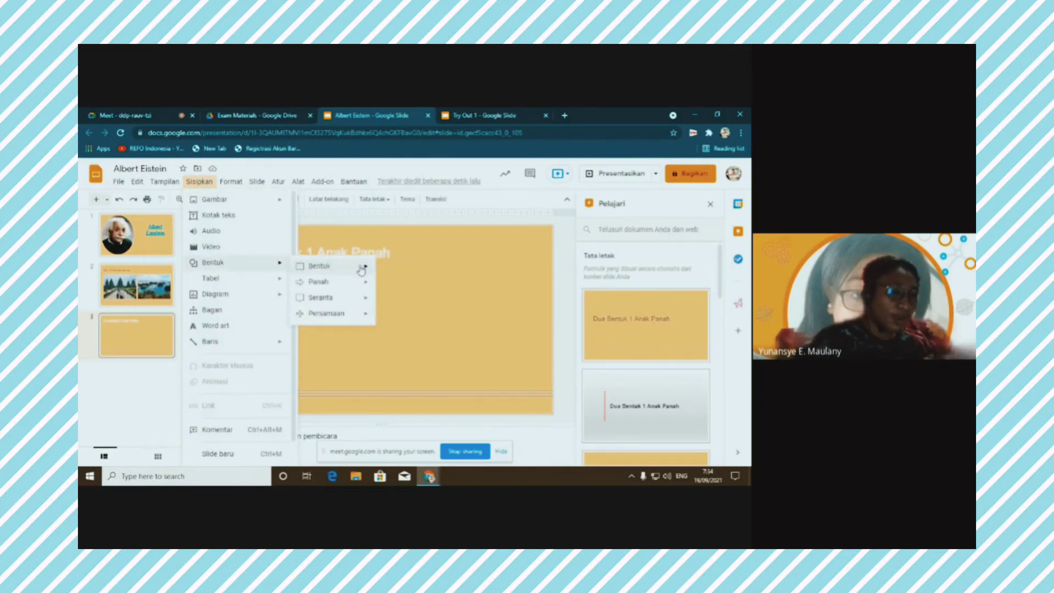
mouse_move(363, 267)
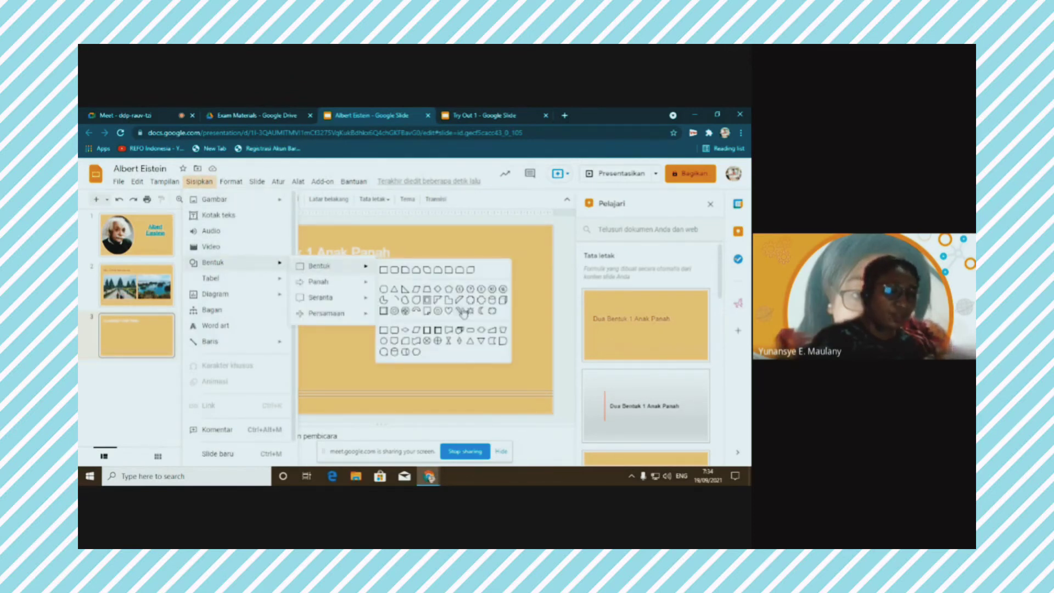
click(395, 352)
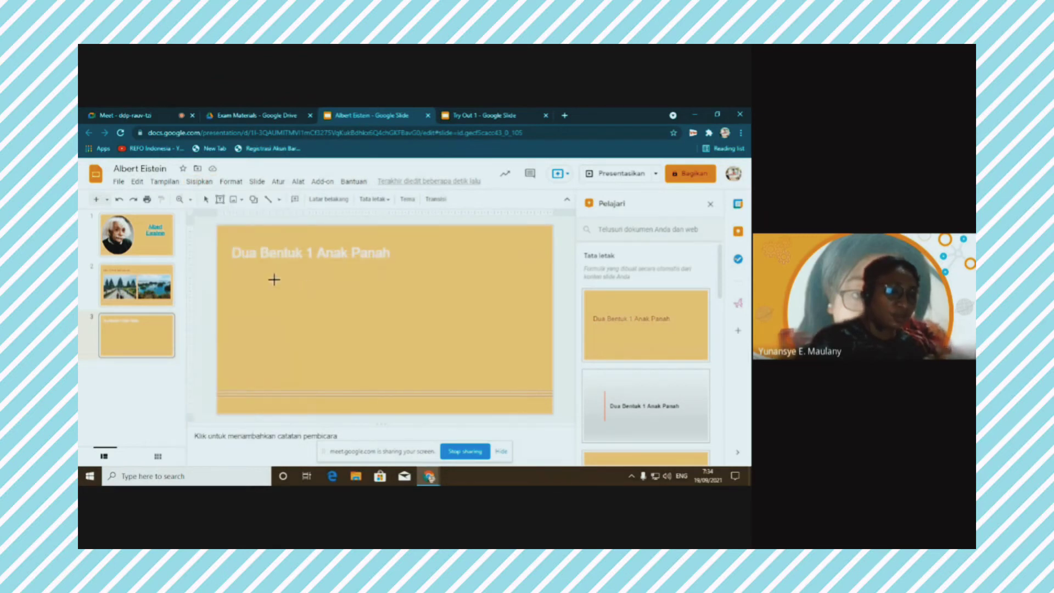
drag(265, 282, 306, 333)
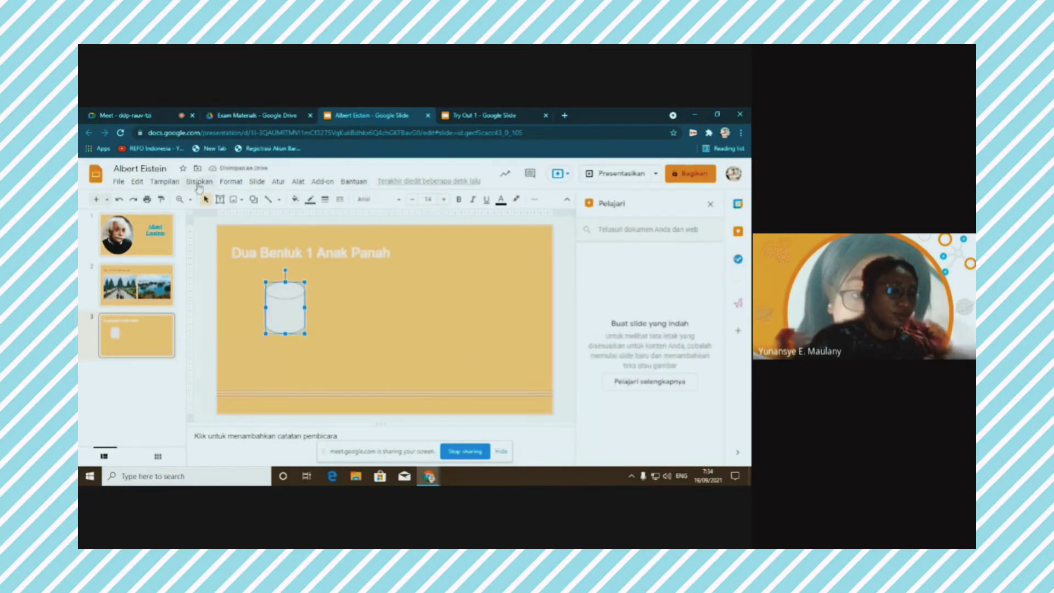
key(Escape)
Draw a cube on the right of the slide and line it up with the cylinder
click(199, 181)
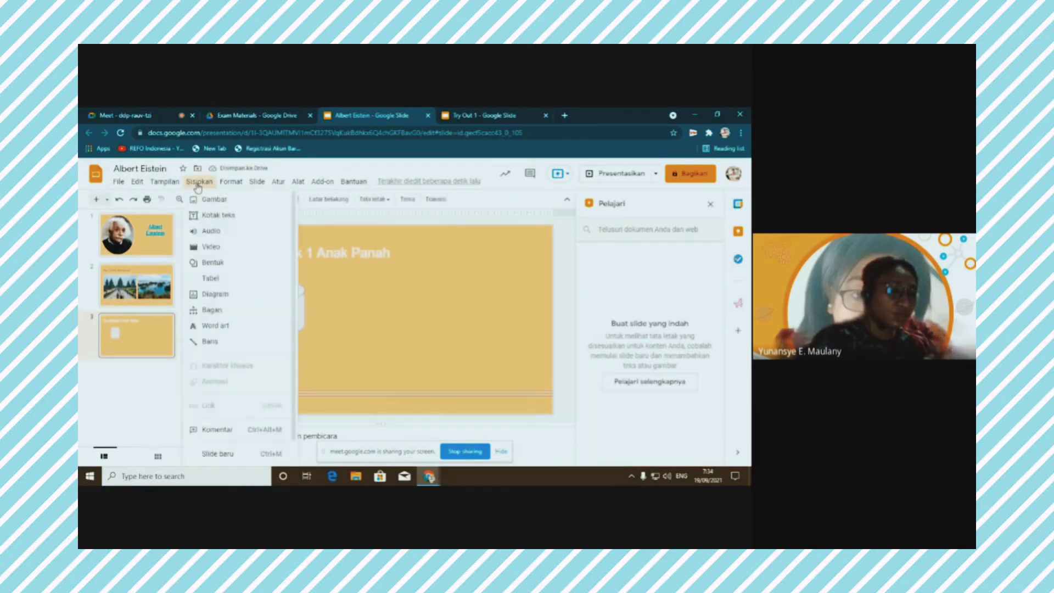
mouse_move(263, 265)
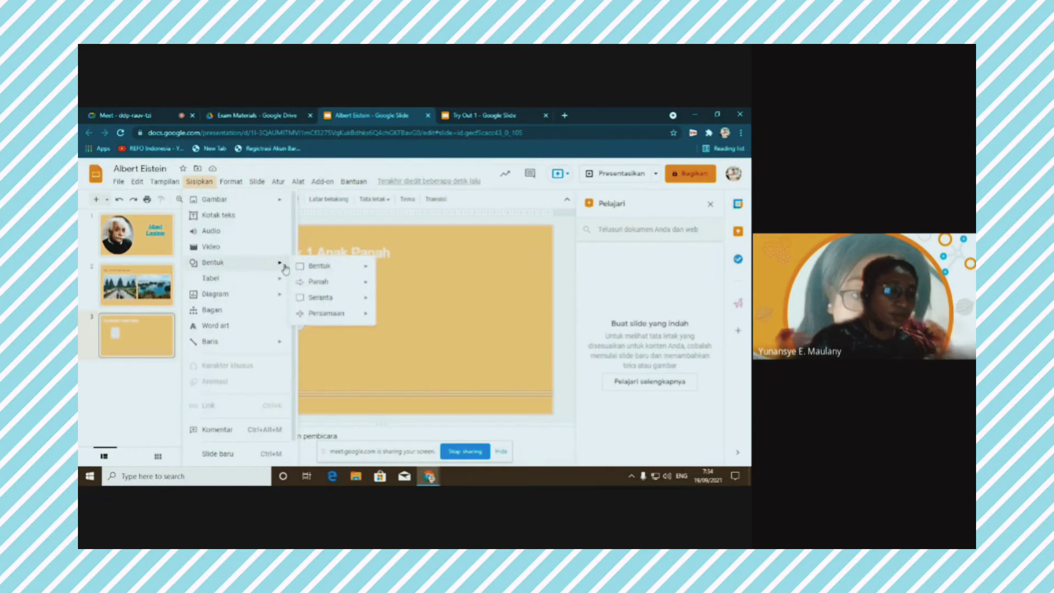
mouse_move(340, 269)
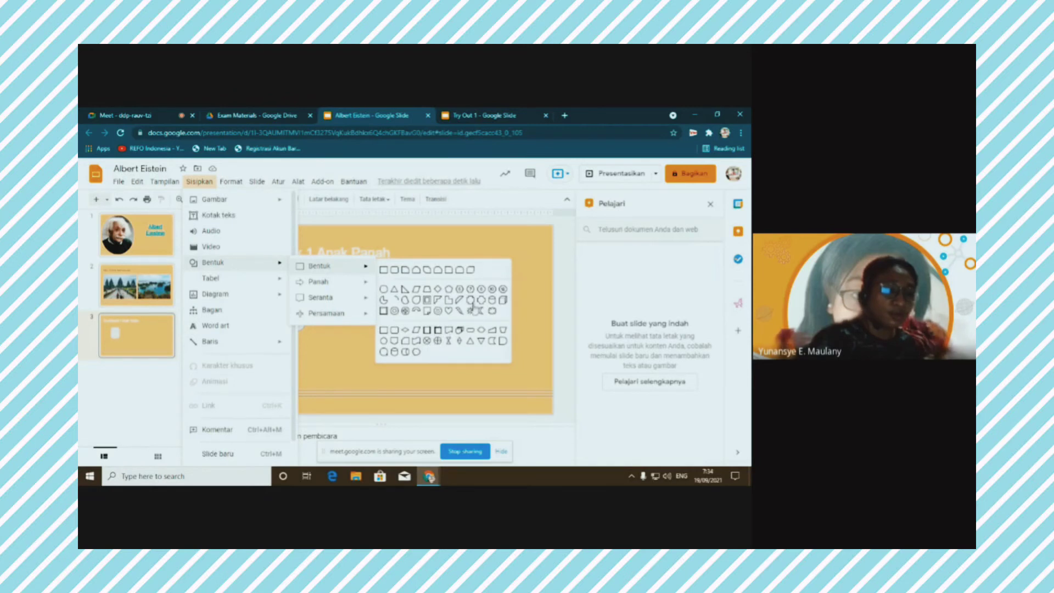
click(504, 302)
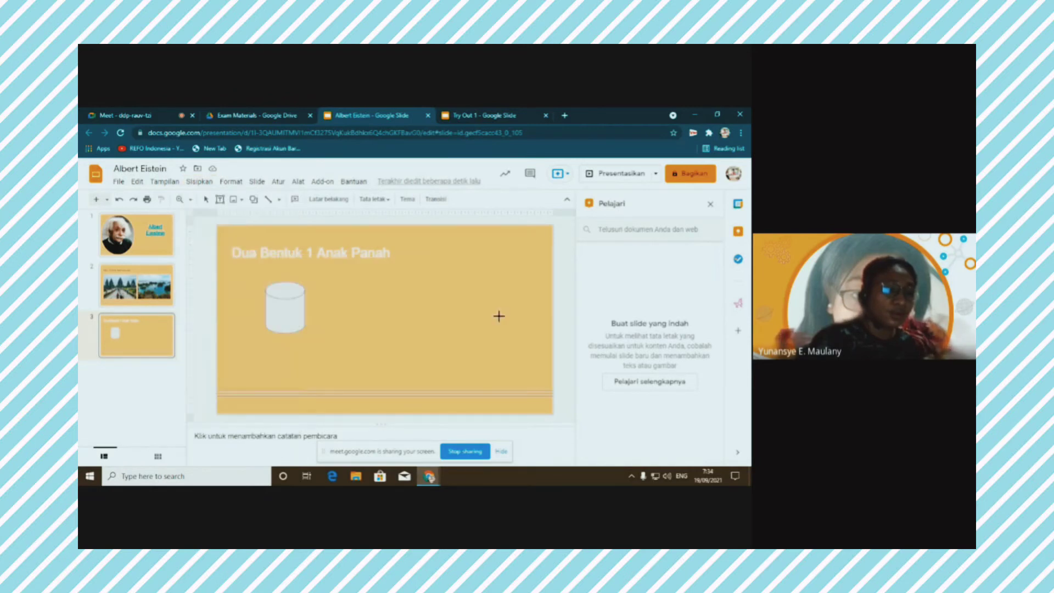
mouse_move(431, 296)
mouse_down()
mouse_move(489, 305)
mouse_move(498, 340)
mouse_up()
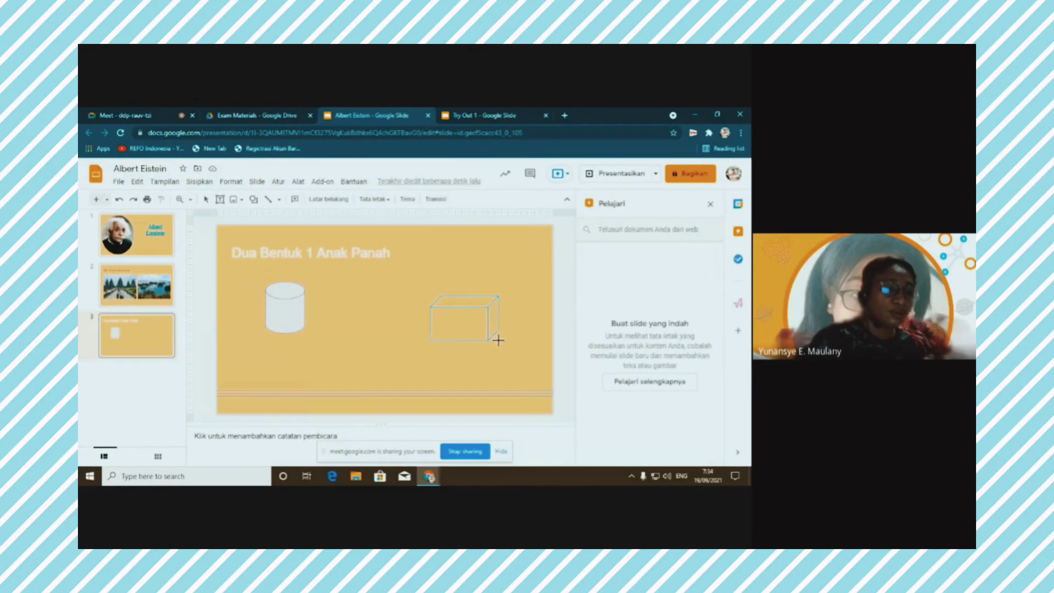
drag(465, 295, 455, 285)
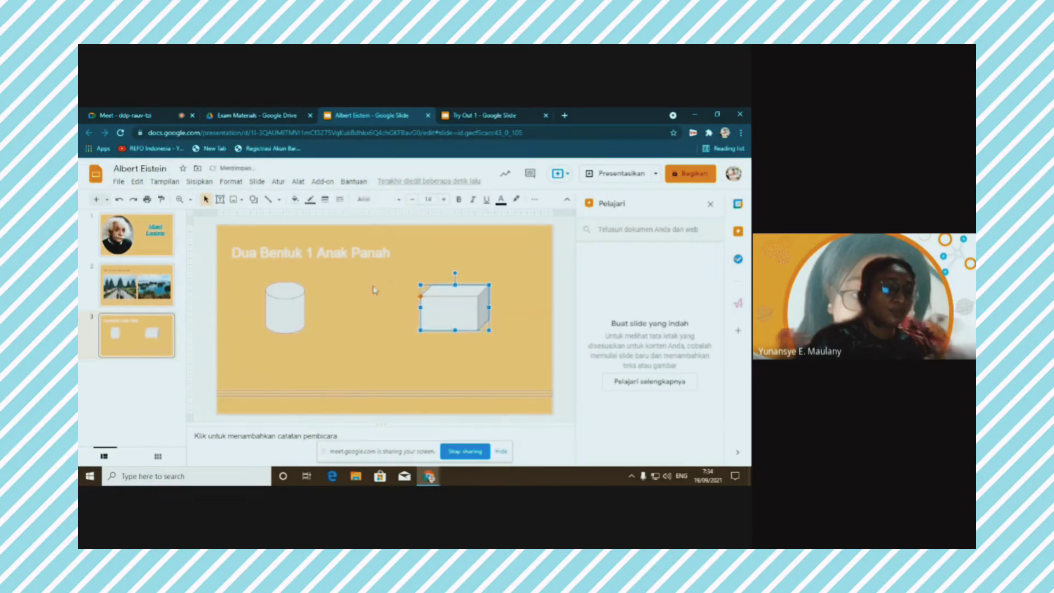
click(374, 289)
Draw a right block arrow between the cylinder and cube and align it with them
click(199, 182)
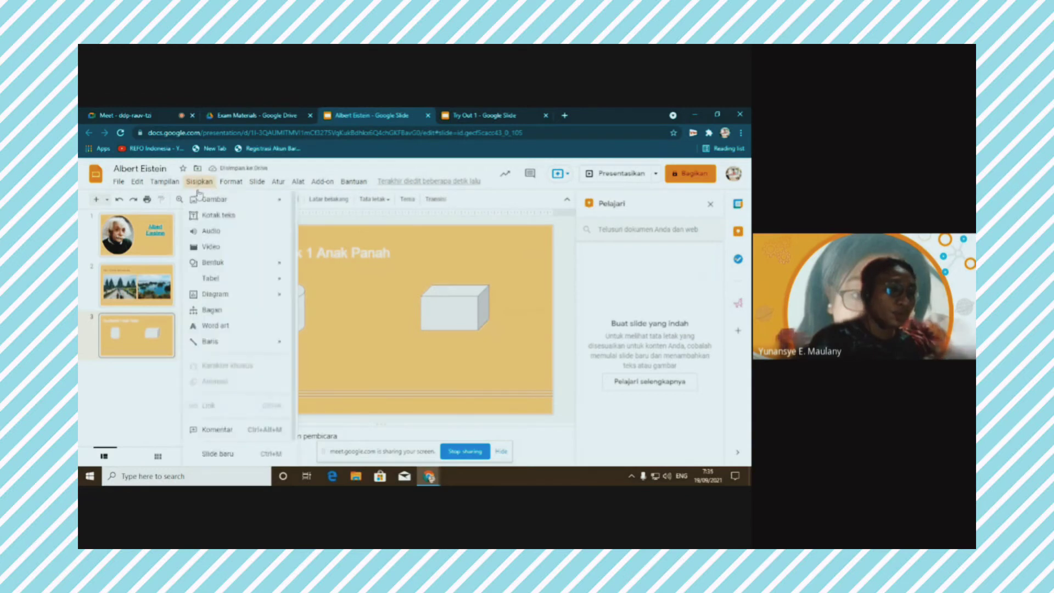
mouse_move(225, 282)
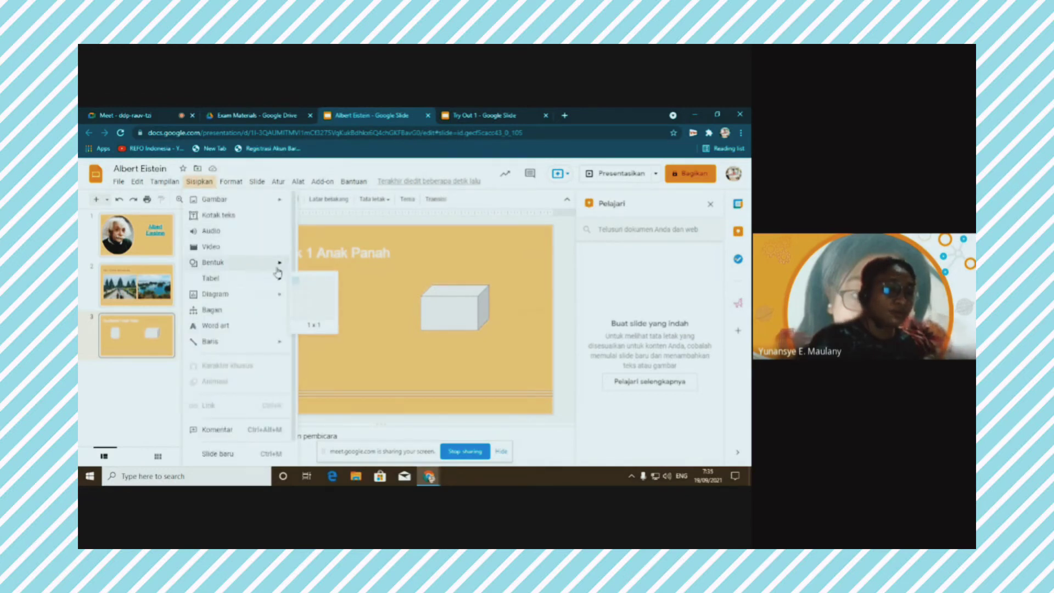
mouse_move(358, 287)
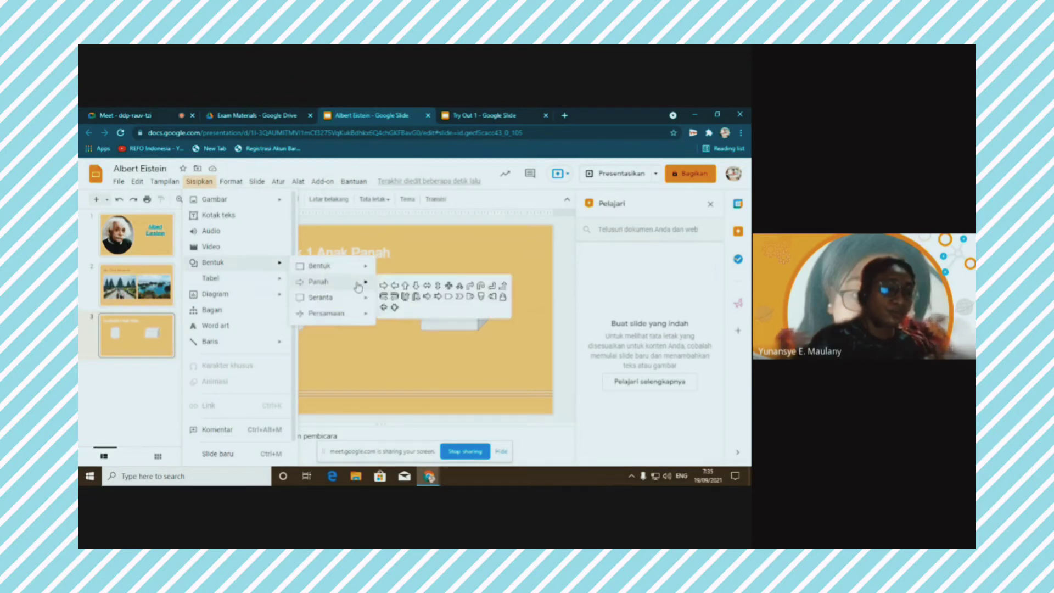
click(428, 296)
drag(386, 317, 404, 342)
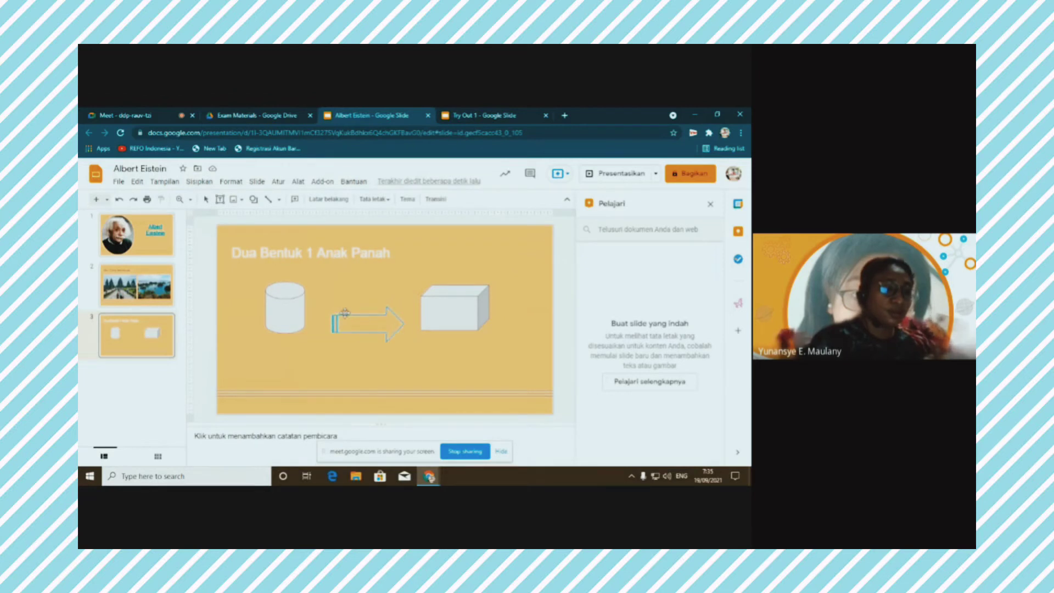
drag(345, 313, 344, 295)
click(402, 262)
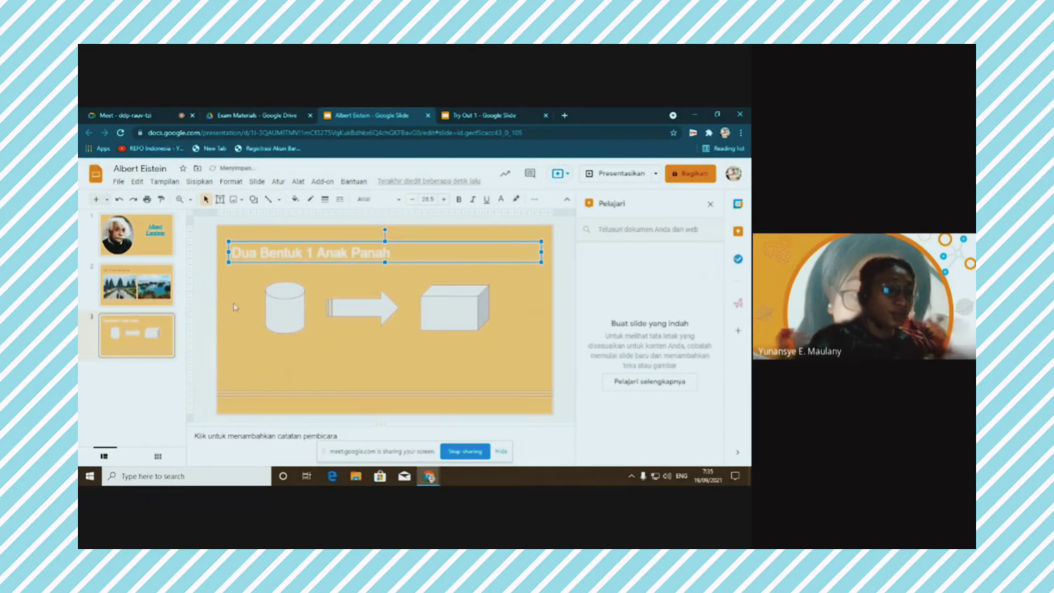
click(292, 305)
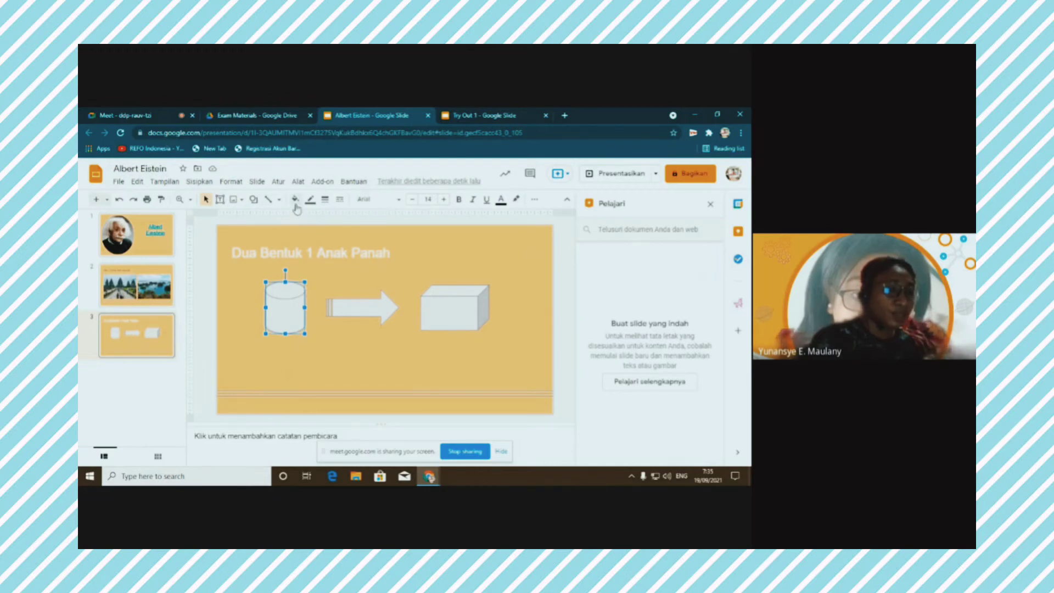
Fill the cylinder with blue and give the arrow a teal border
click(295, 200)
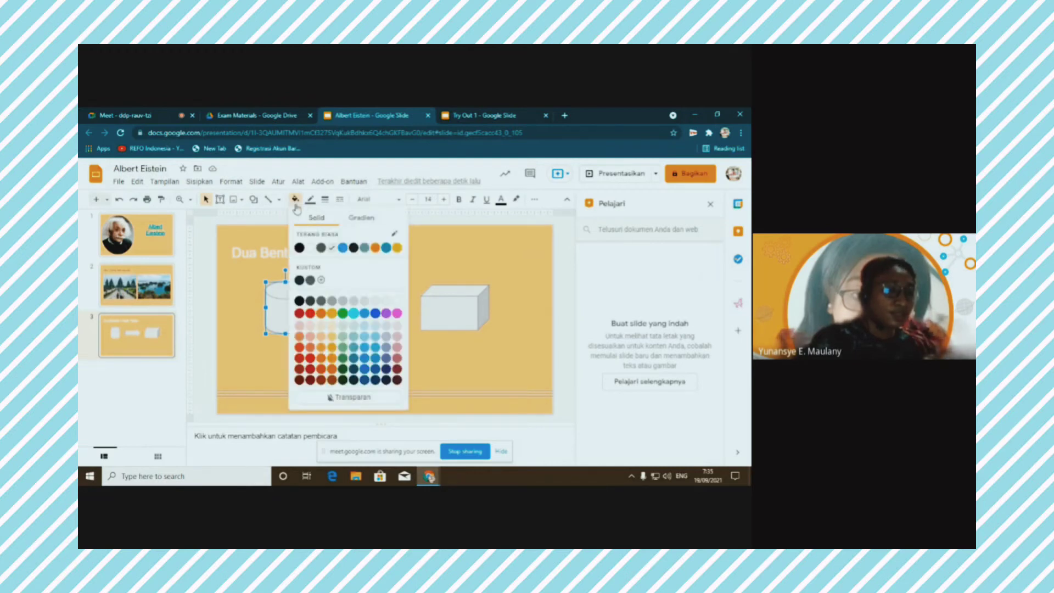
click(343, 249)
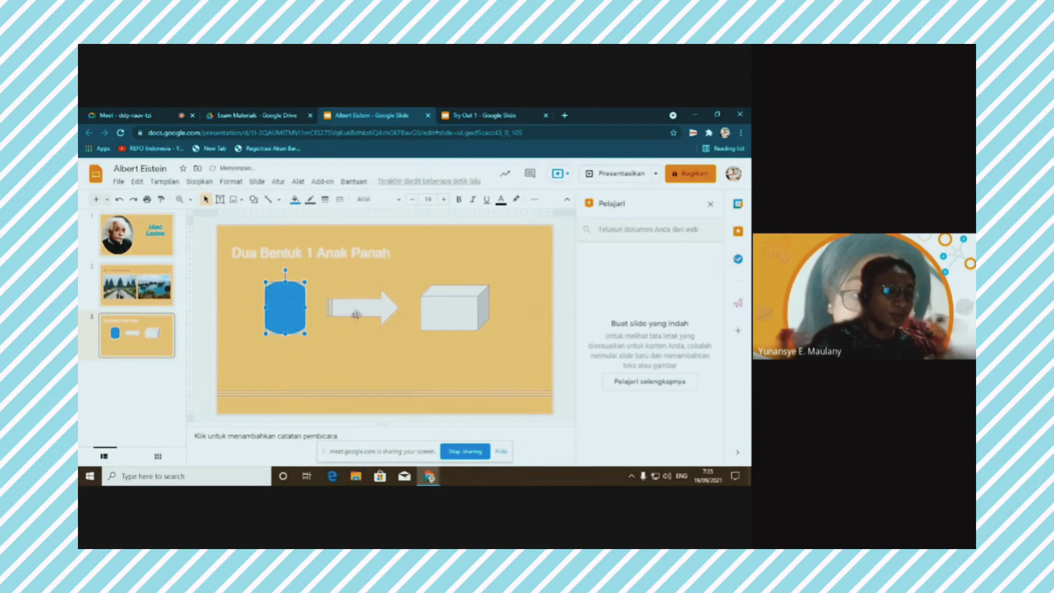
click(356, 311)
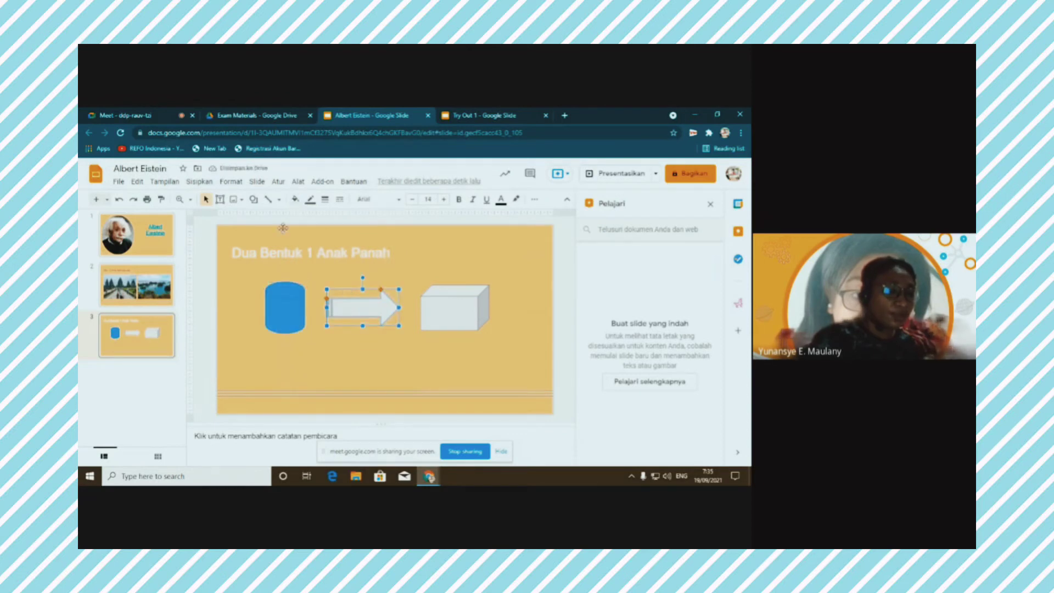
click(296, 199)
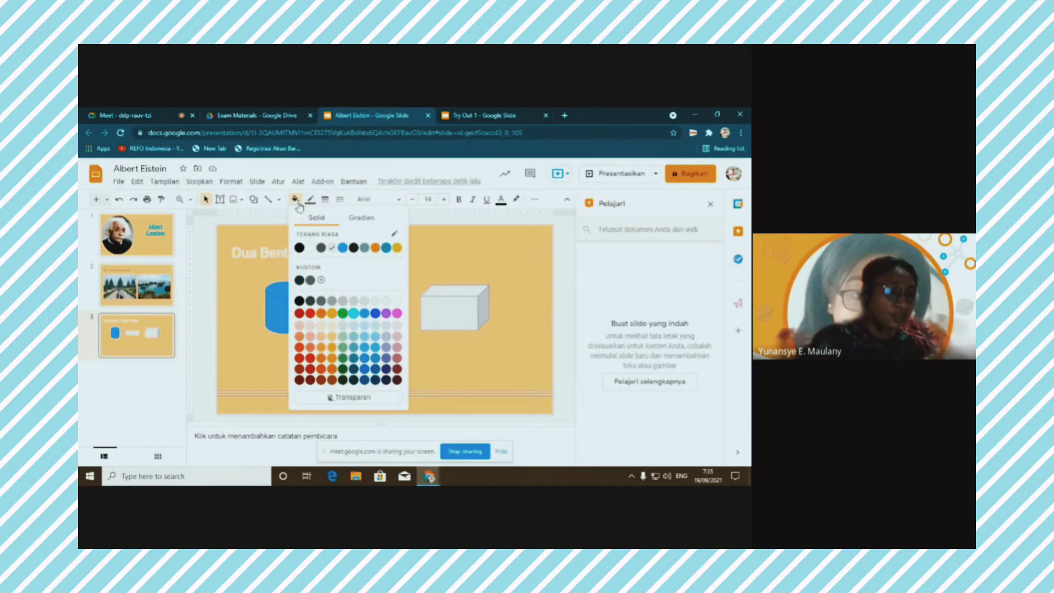
click(310, 201)
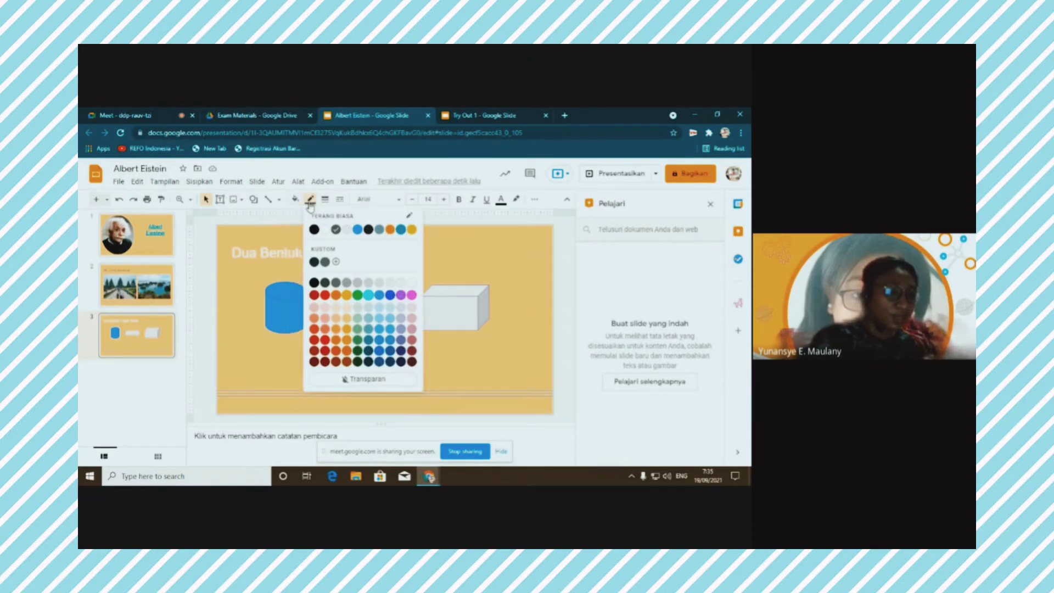
click(401, 231)
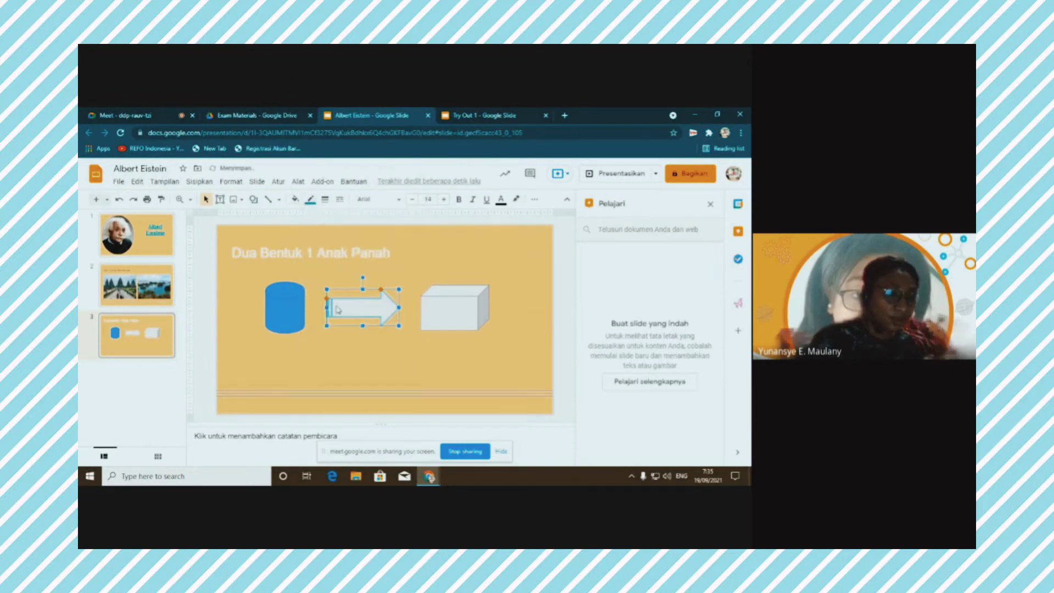
key(Escape)
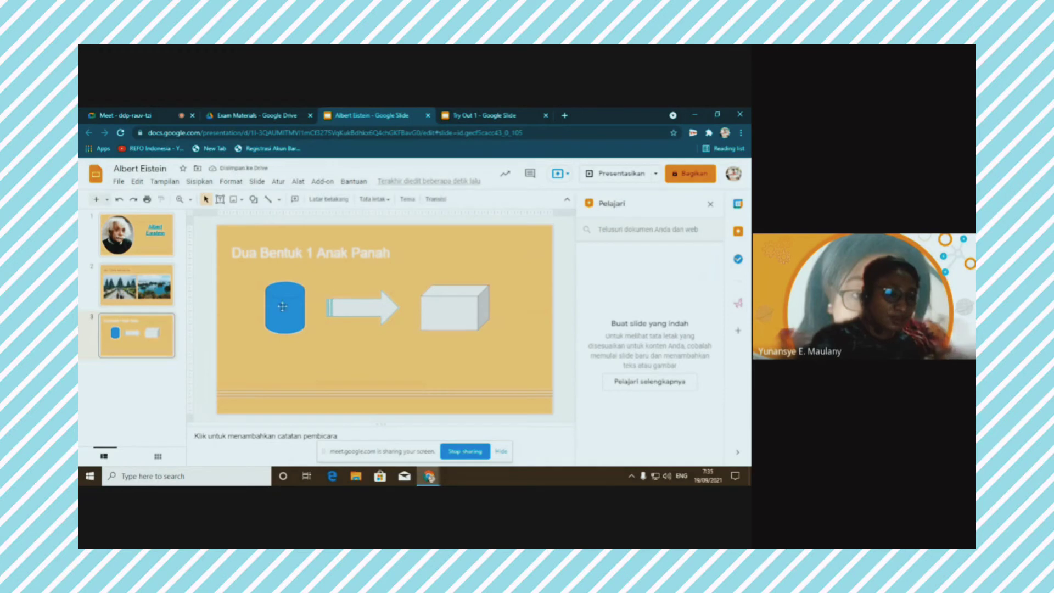
Fill the block arrow with orange
click(282, 306)
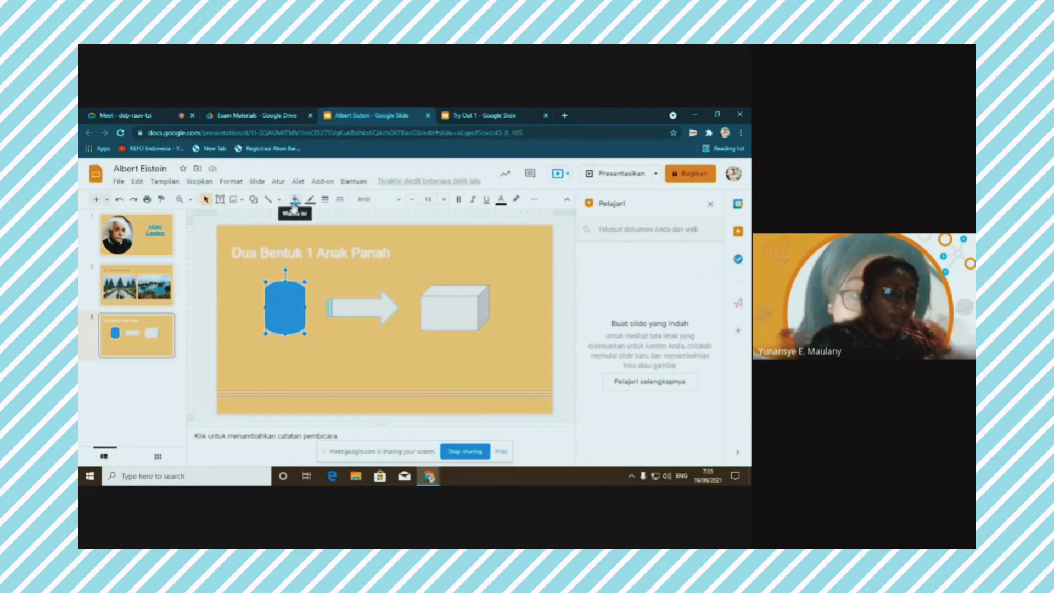
click(358, 305)
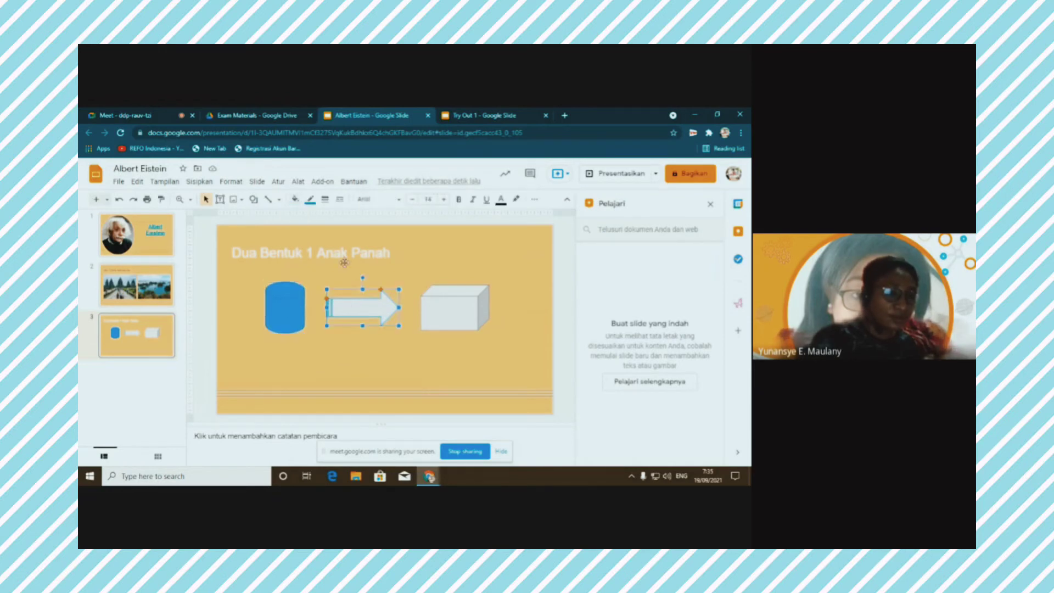
click(296, 199)
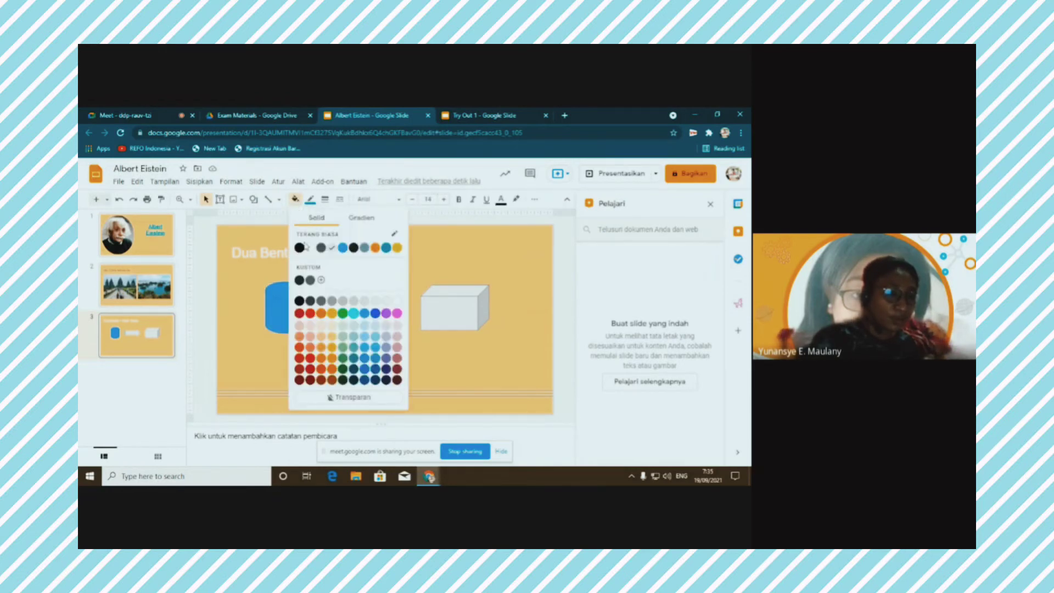
click(333, 313)
click(427, 286)
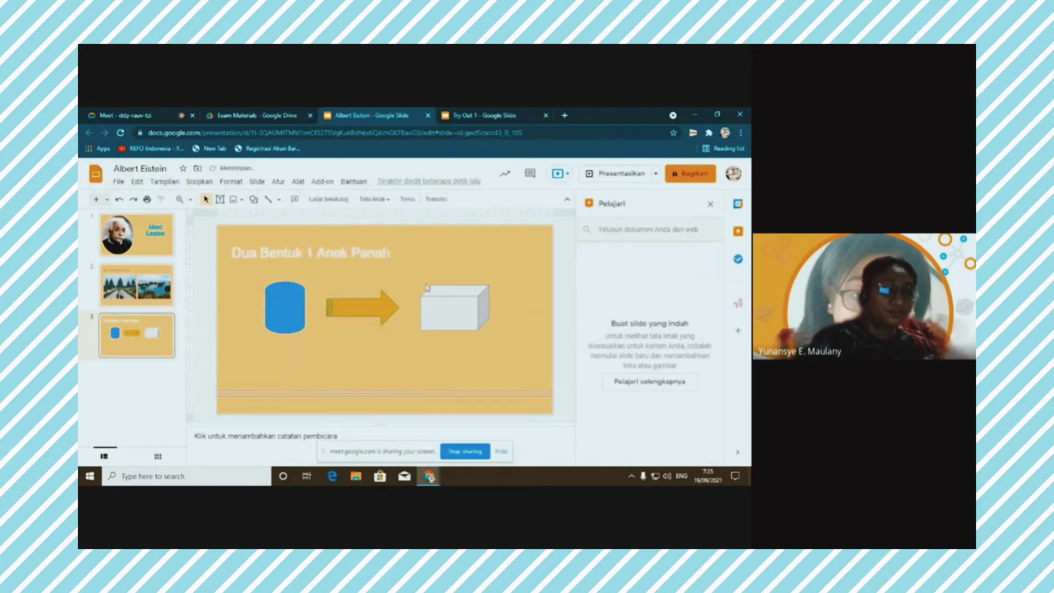
Fill the cube with magenta and go to the Try Out 1 presentation
click(448, 323)
click(296, 200)
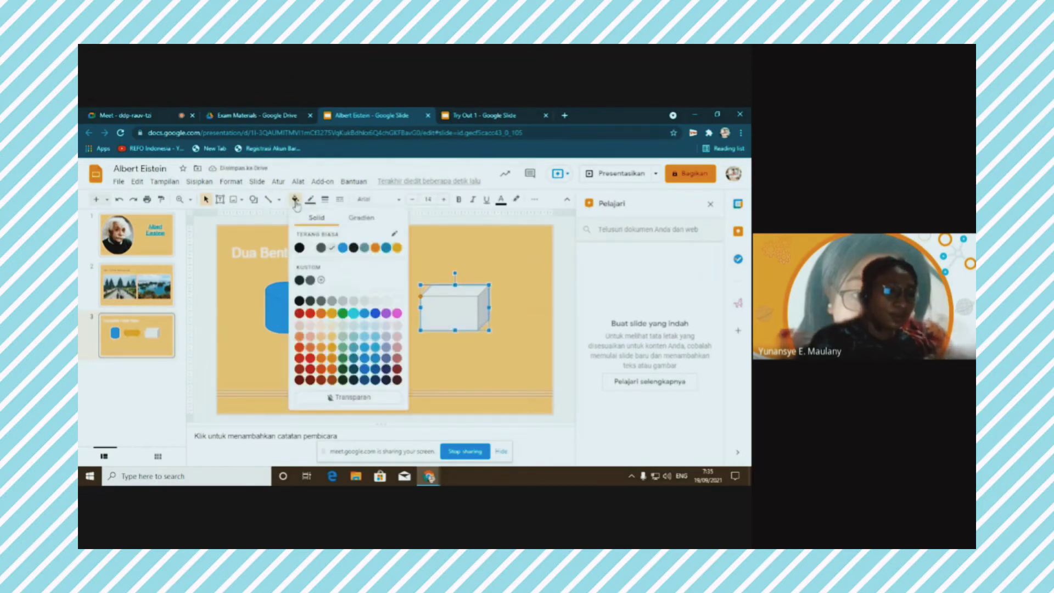
click(397, 314)
click(442, 263)
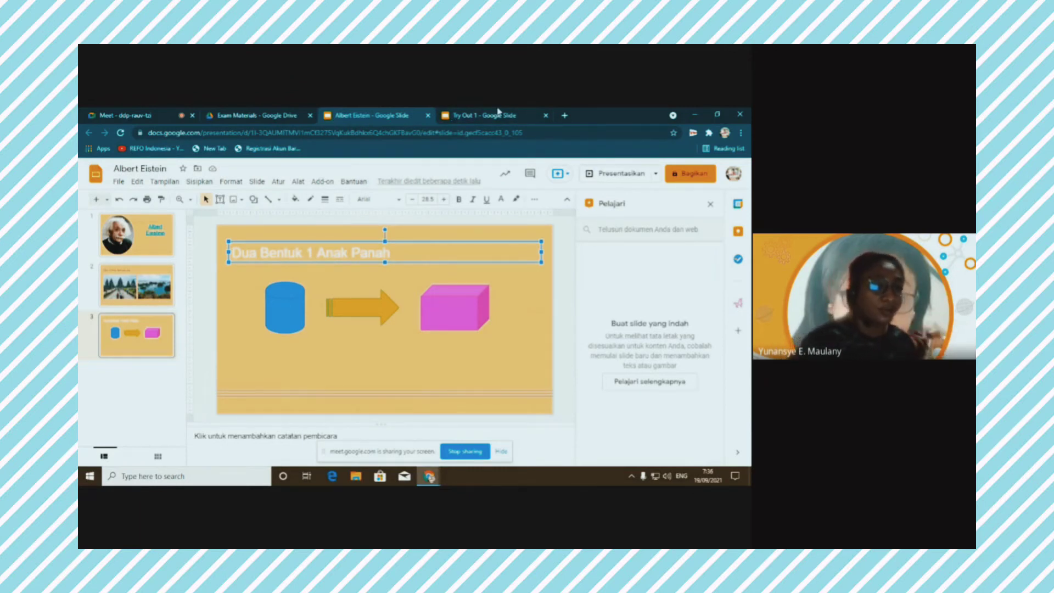
click(477, 115)
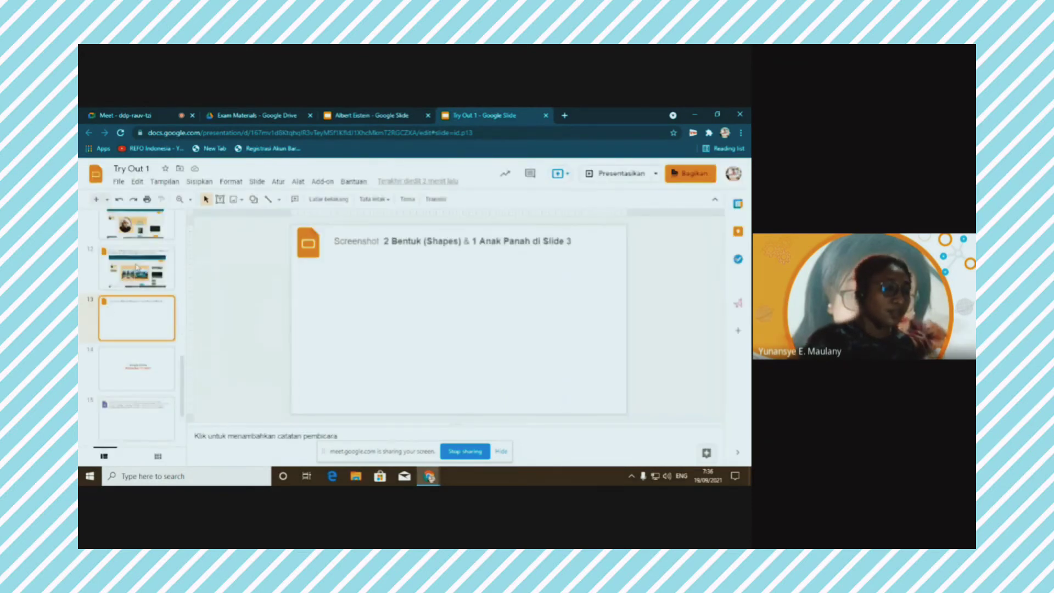
Step through Try Out 1 to slide 15, close Albert Eistein, and return to Exam Materials
click(138, 268)
click(475, 324)
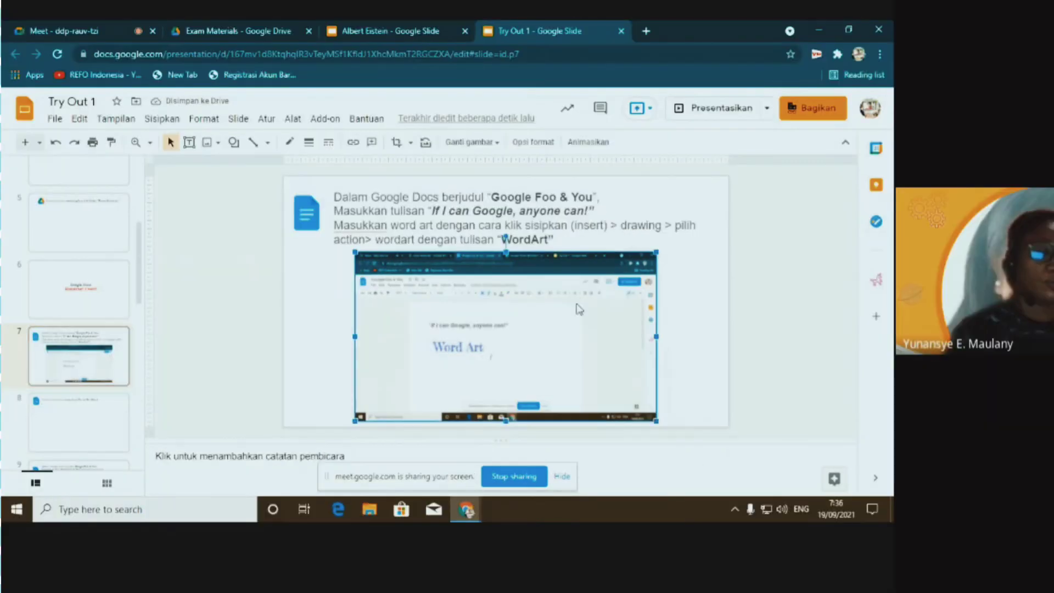
key(Delete)
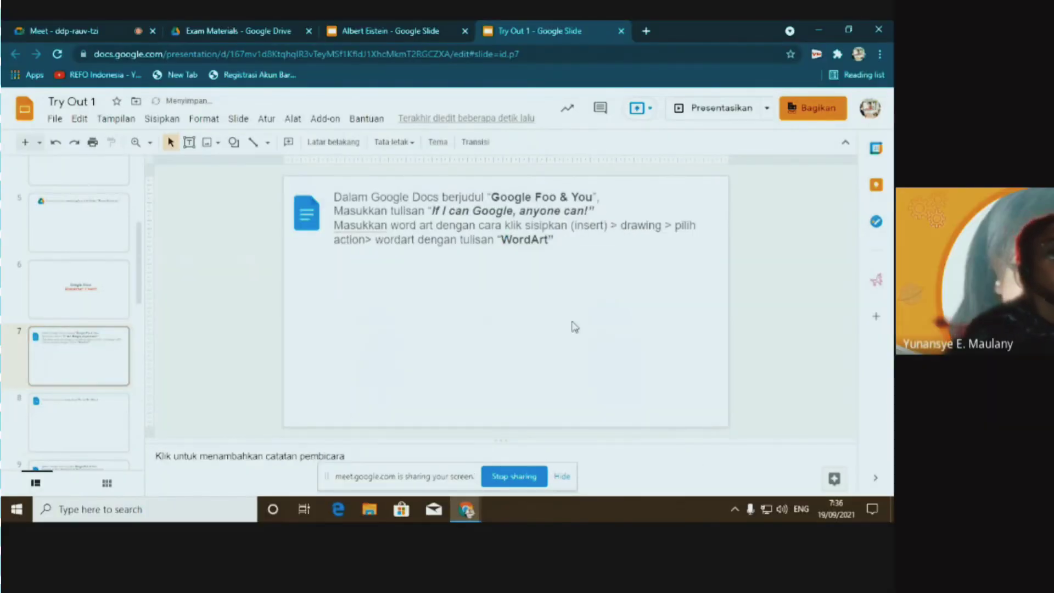
key(Page_Down)
key(Page_Down)
key(Page_Down)
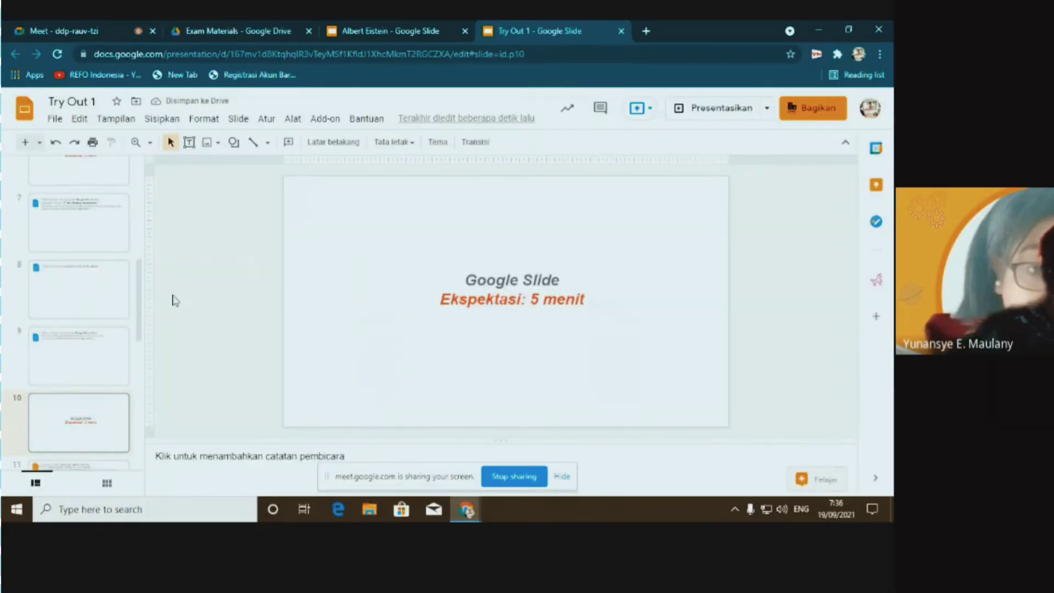
drag(142, 294, 141, 415)
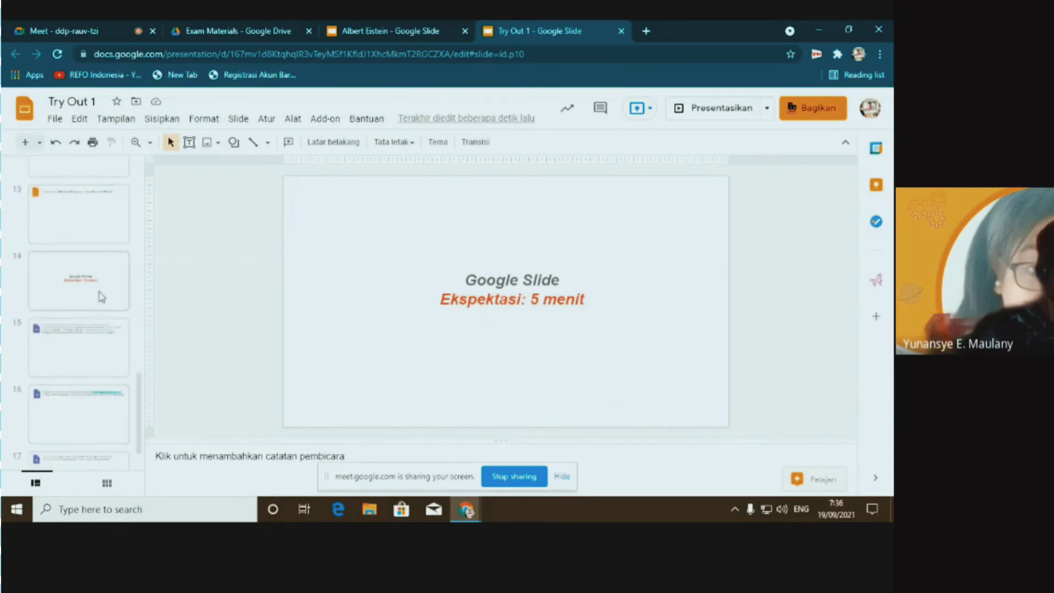
click(78, 345)
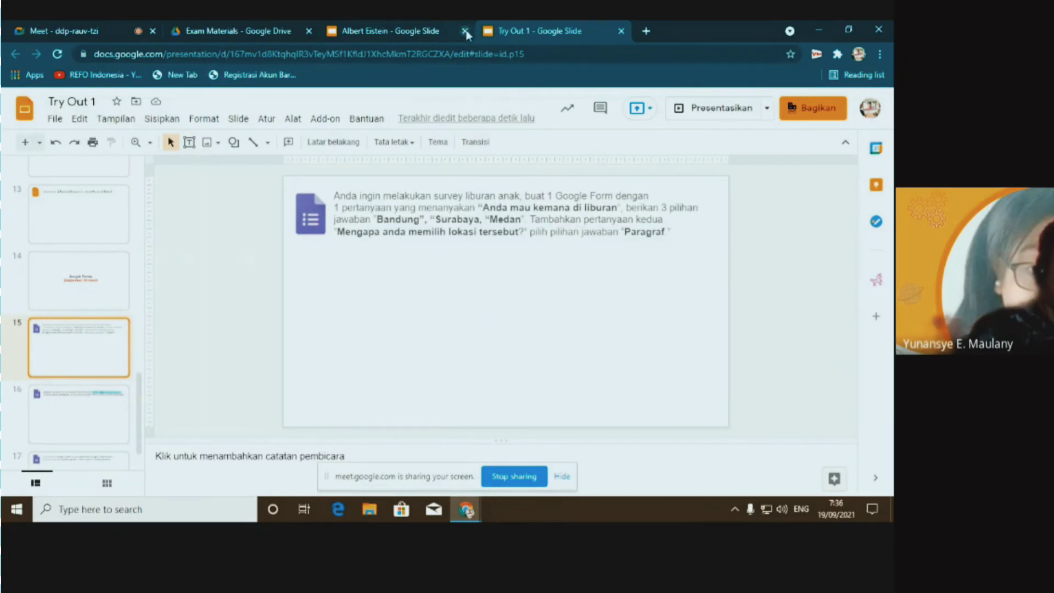
click(465, 31)
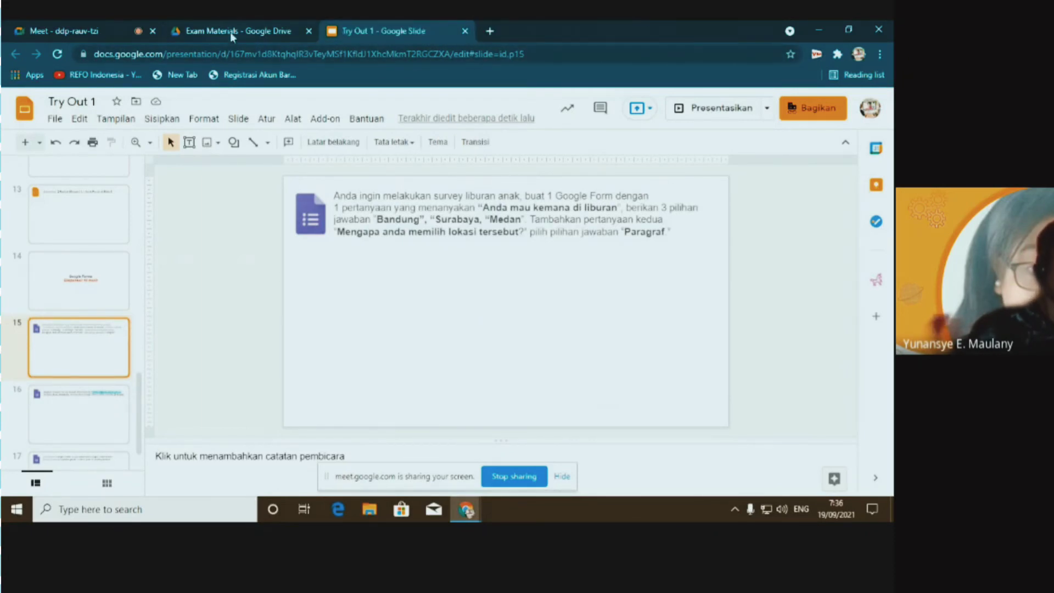
click(230, 32)
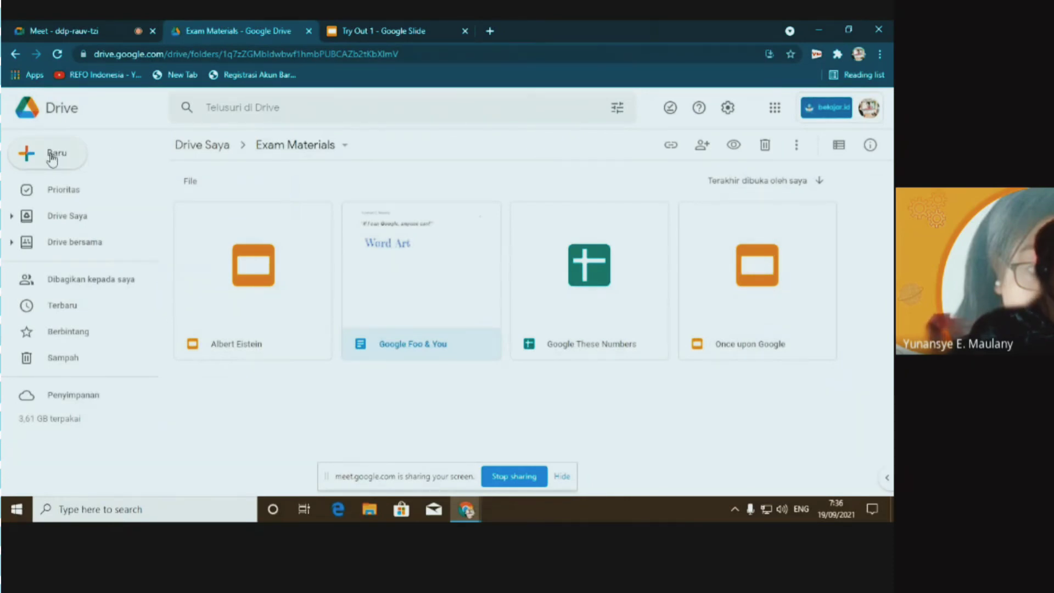
Create a blank Google Form (Formulir kosong) from the Drive Baru menu
click(52, 157)
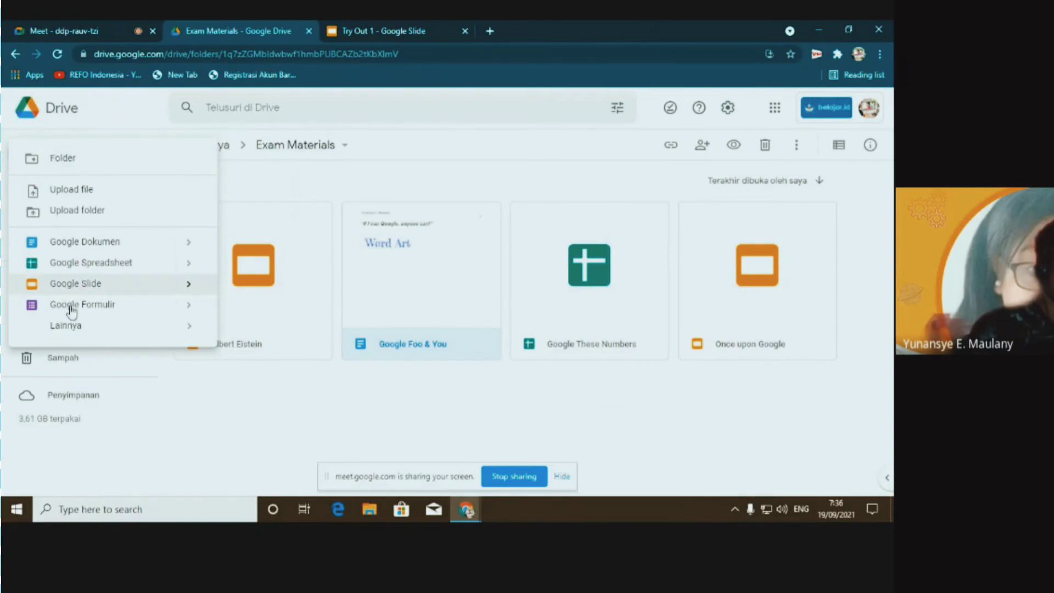
mouse_move(188, 309)
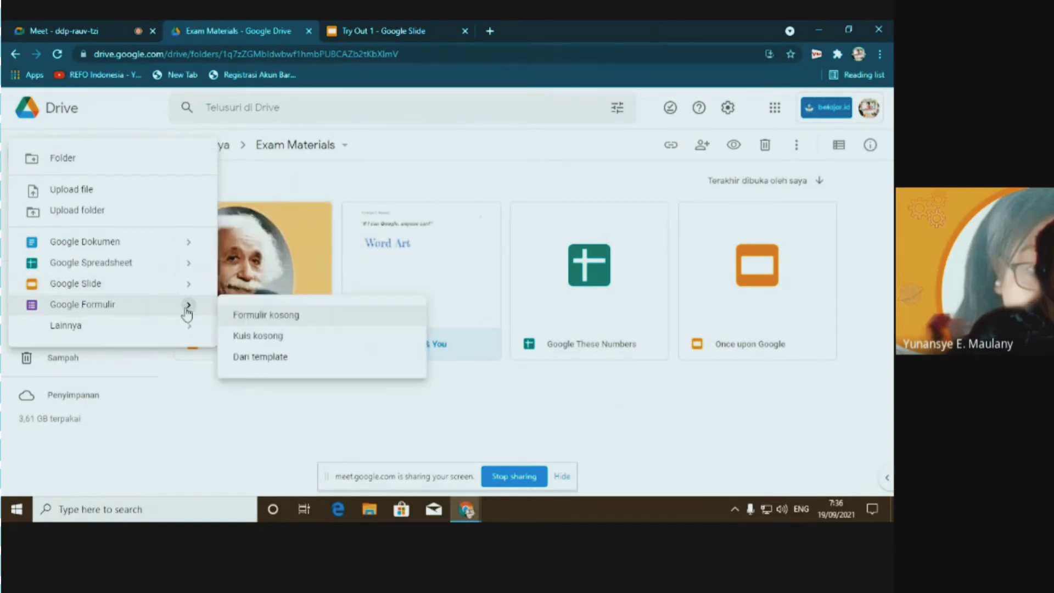
click(292, 318)
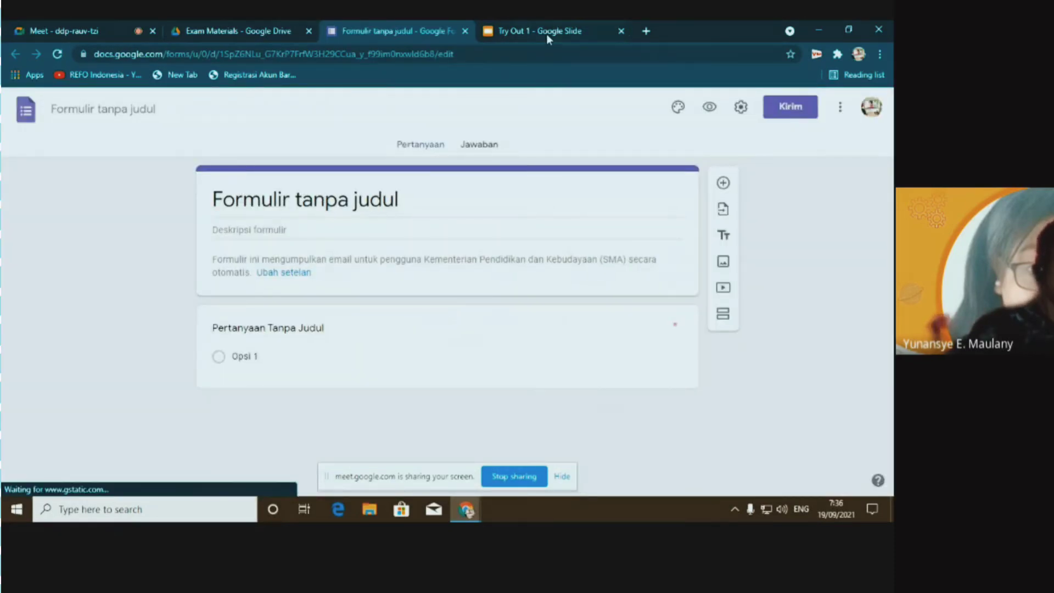
Copy 'survey liburan' from the task slide and paste it as the form's file title and heading
click(546, 34)
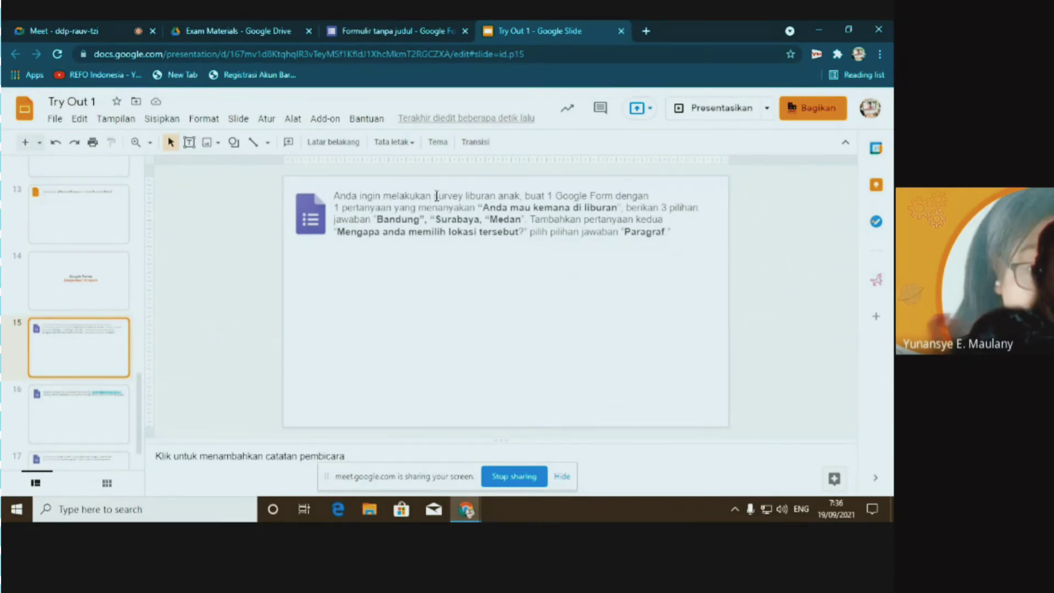
drag(434, 196, 496, 196)
key(ctrl+c)
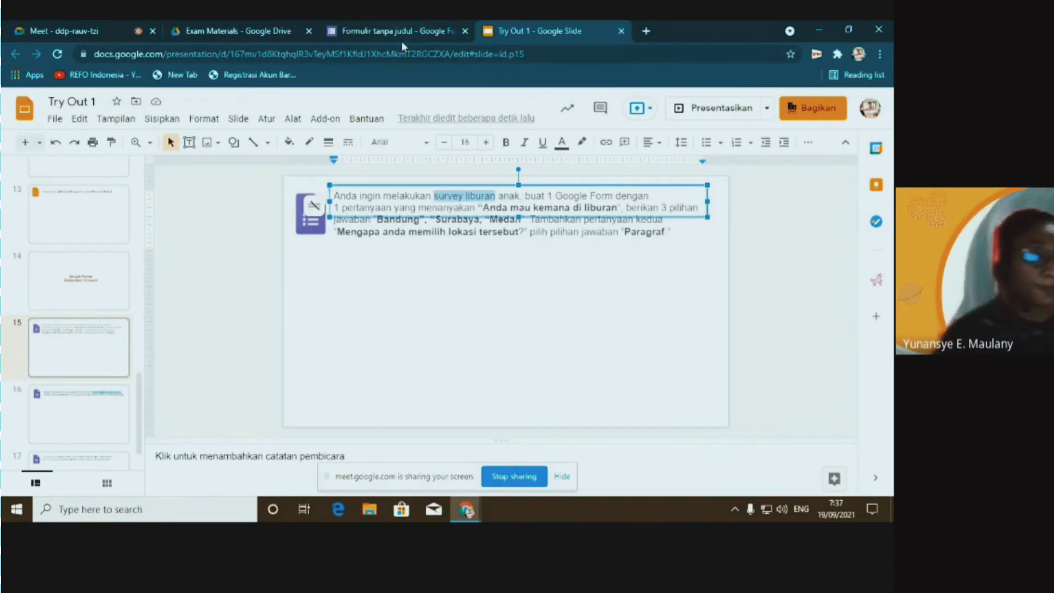
click(401, 34)
click(113, 107)
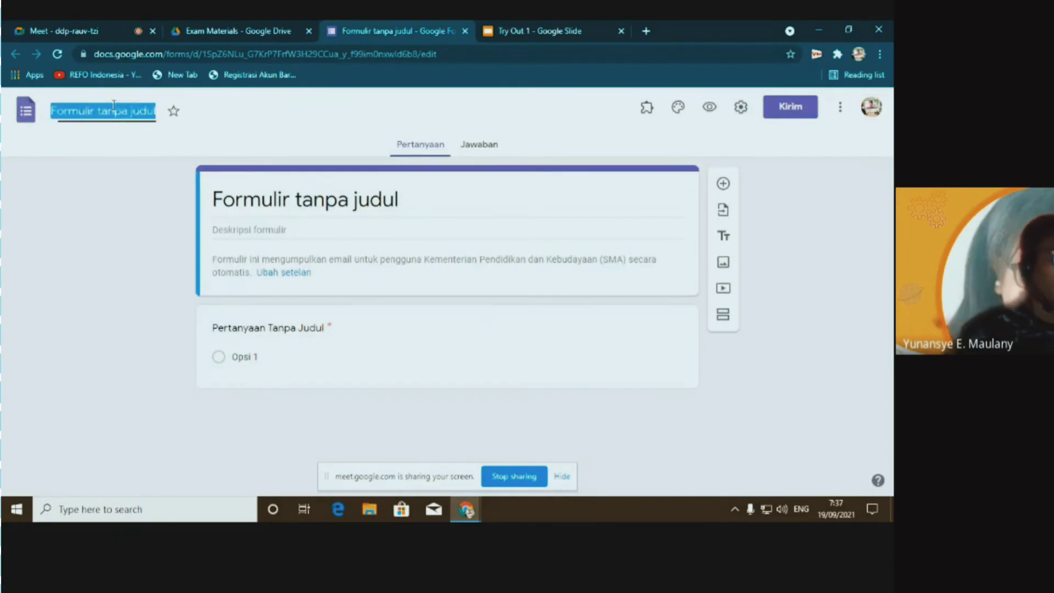
key(ctrl+v)
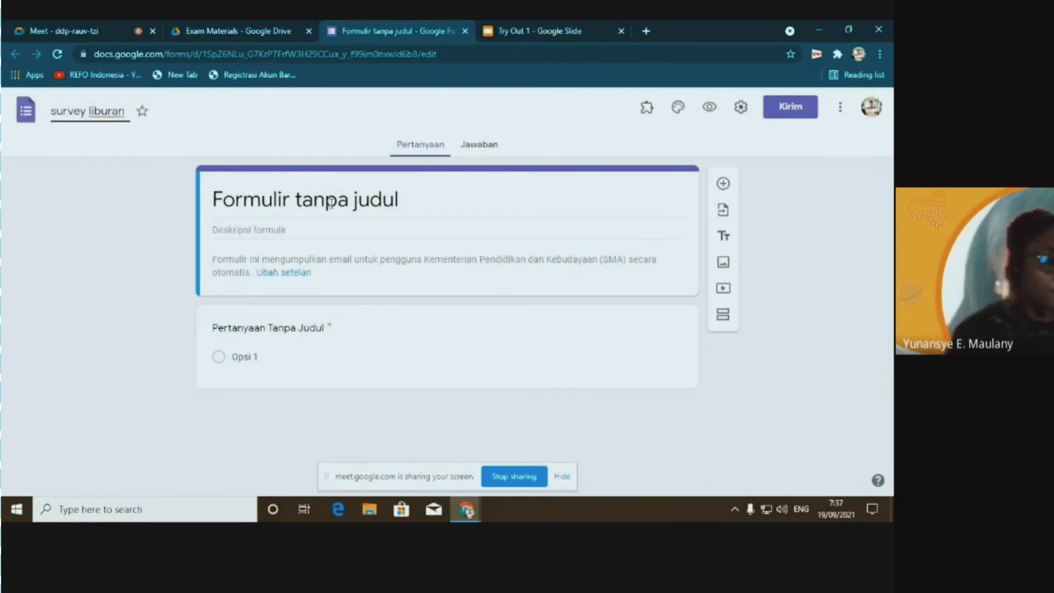
triple_click(231, 201)
key(ctrl+v)
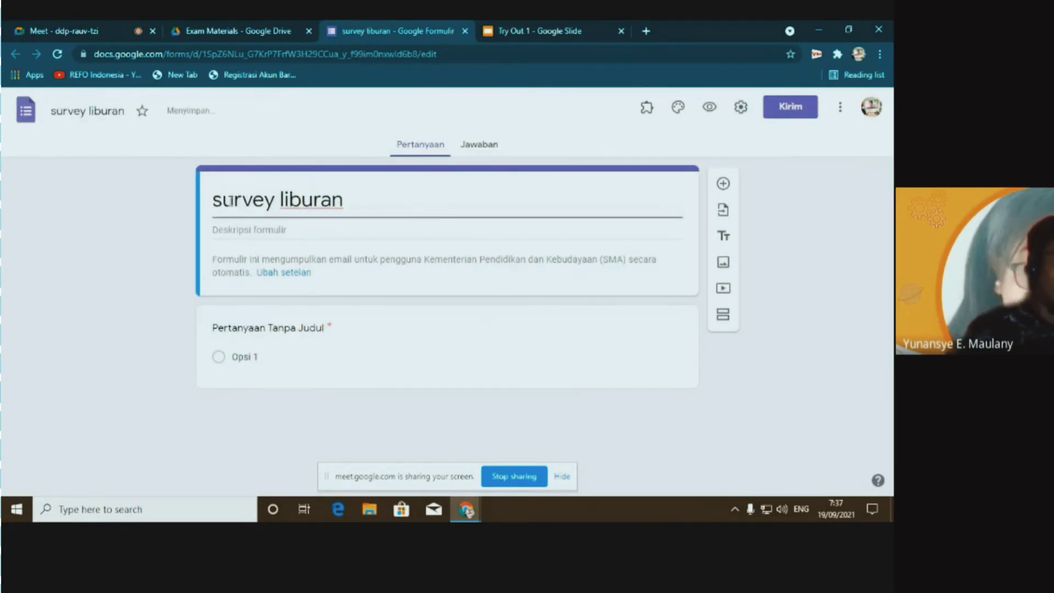
click(234, 201)
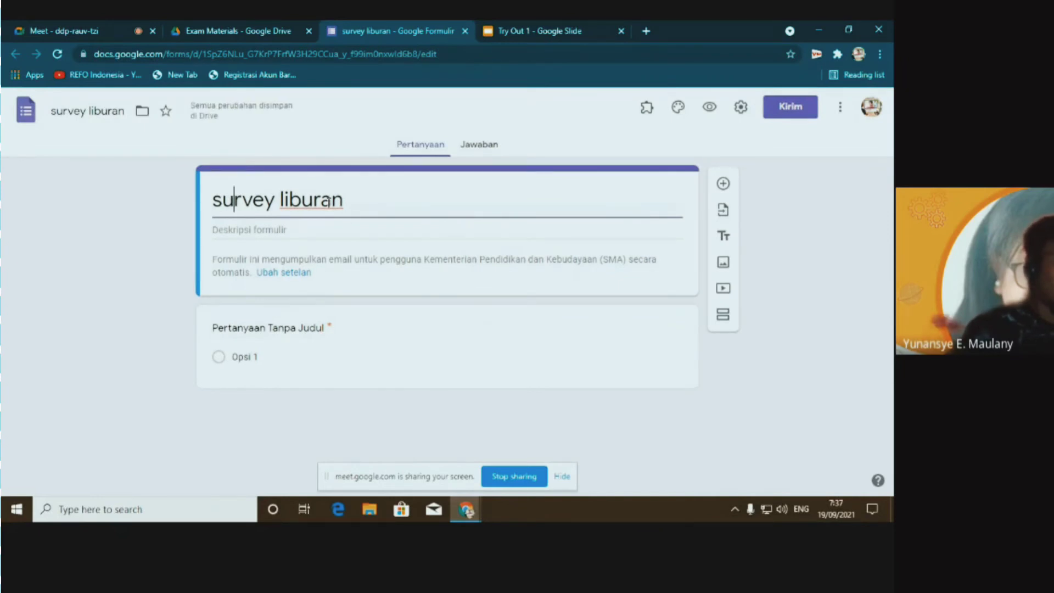
click(249, 330)
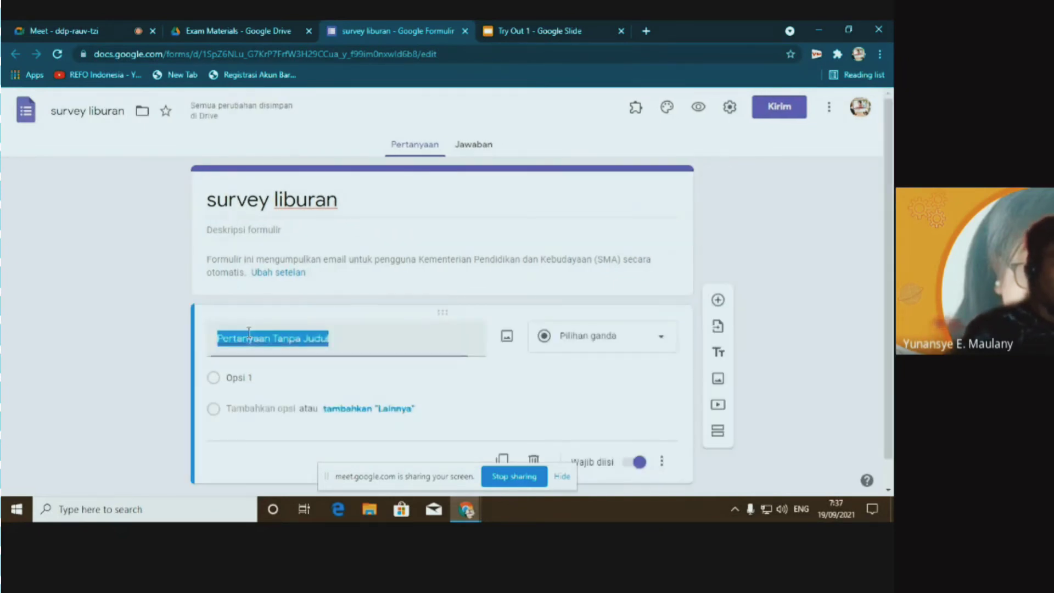
Paste 'Anda mau kemana di liburan' from the task slide as the first question's title
click(530, 33)
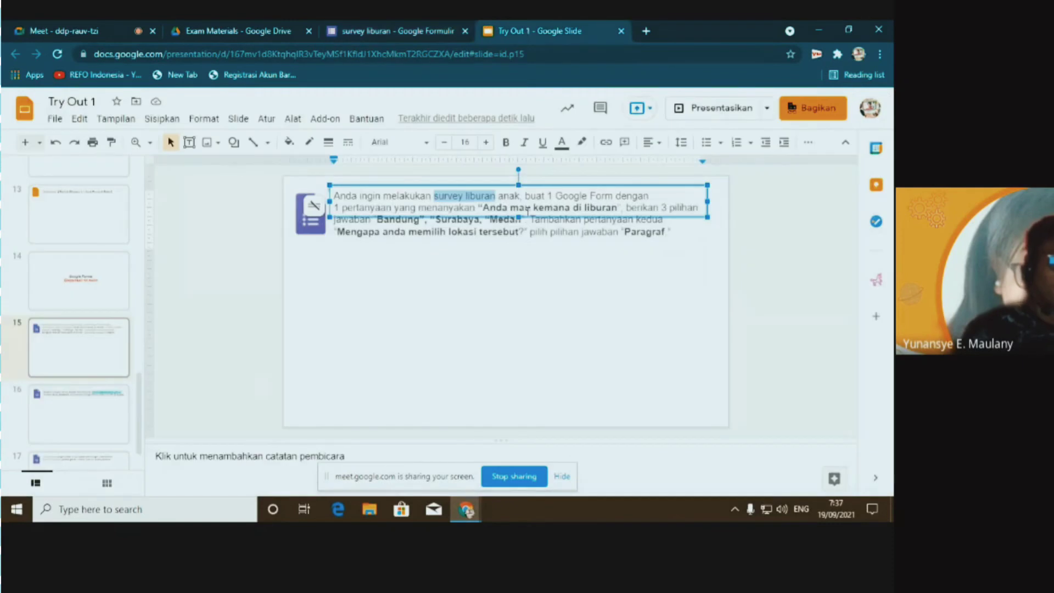
click(485, 208)
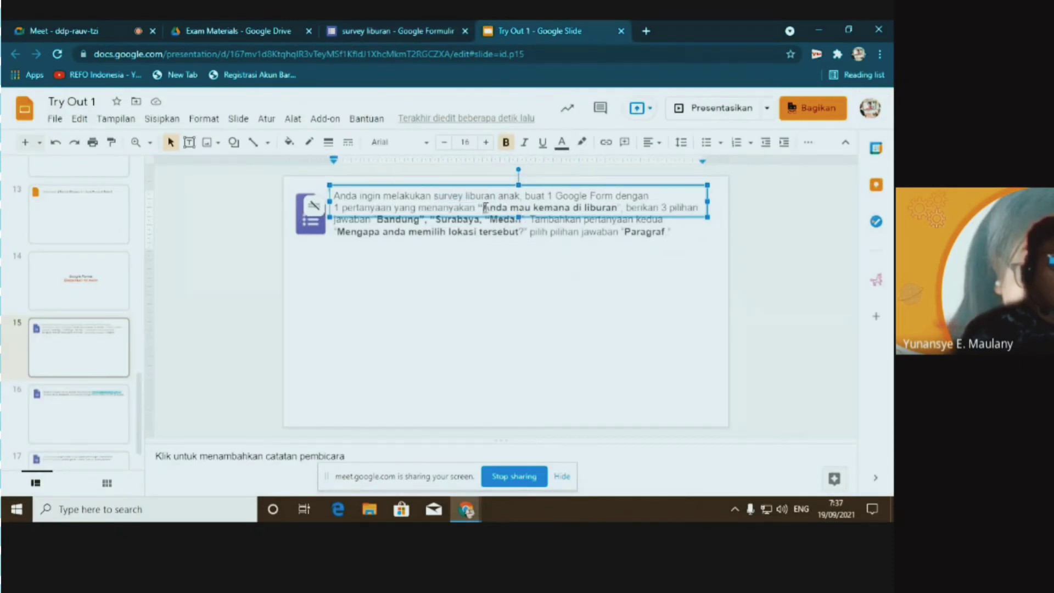
drag(485, 208, 596, 214)
key(ctrl+c)
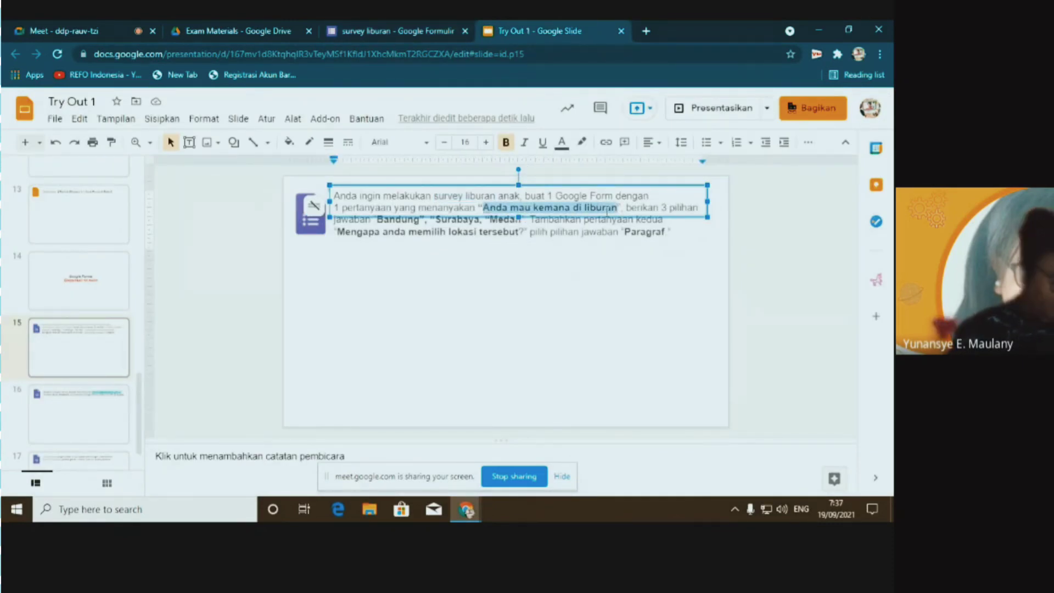
click(361, 33)
key(ctrl+v)
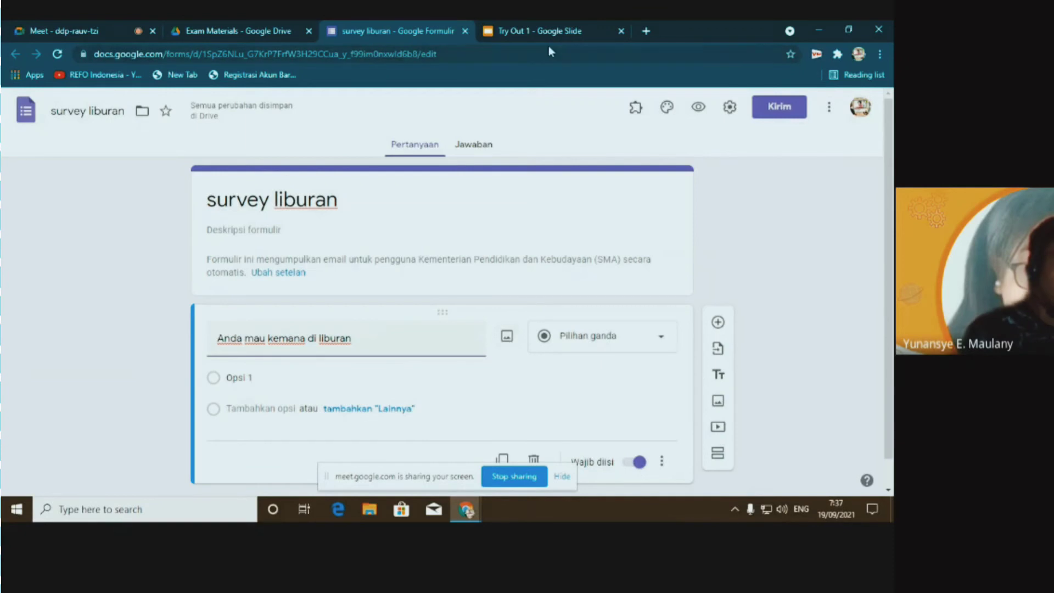
Set the first question's type to Drop-down
click(662, 339)
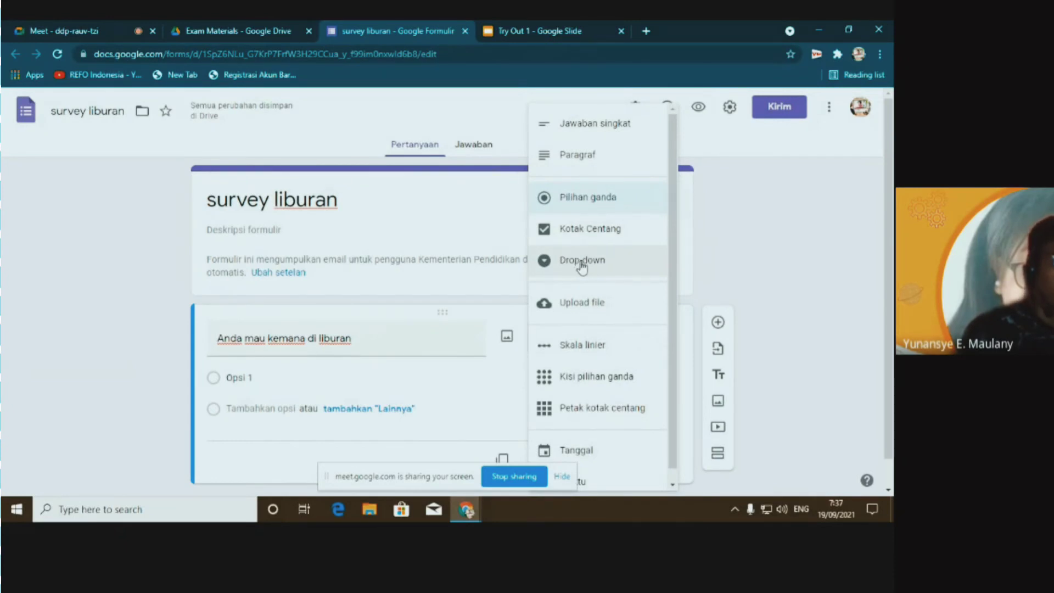
click(551, 32)
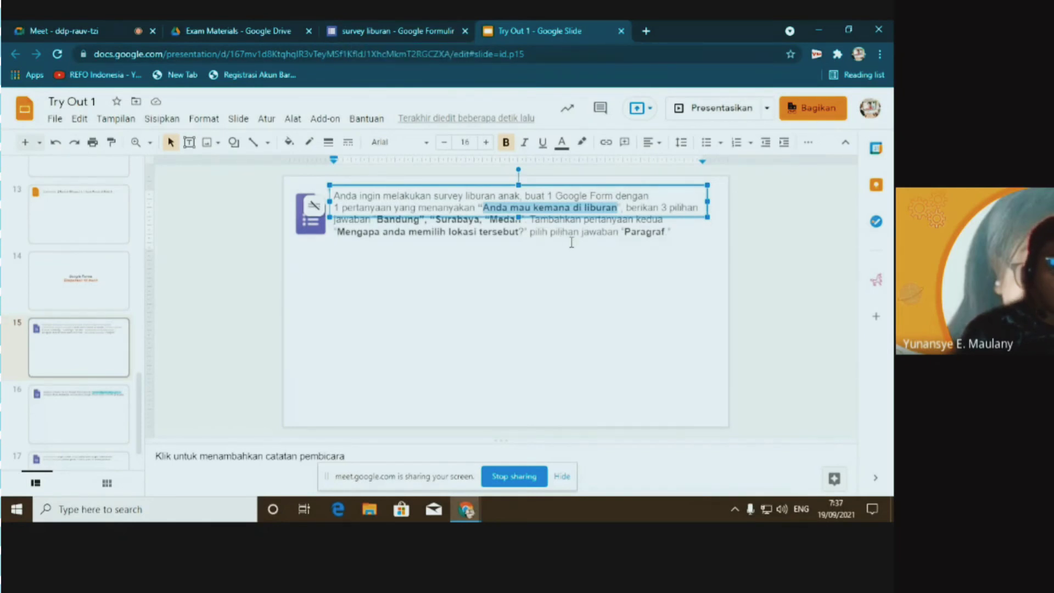
click(391, 30)
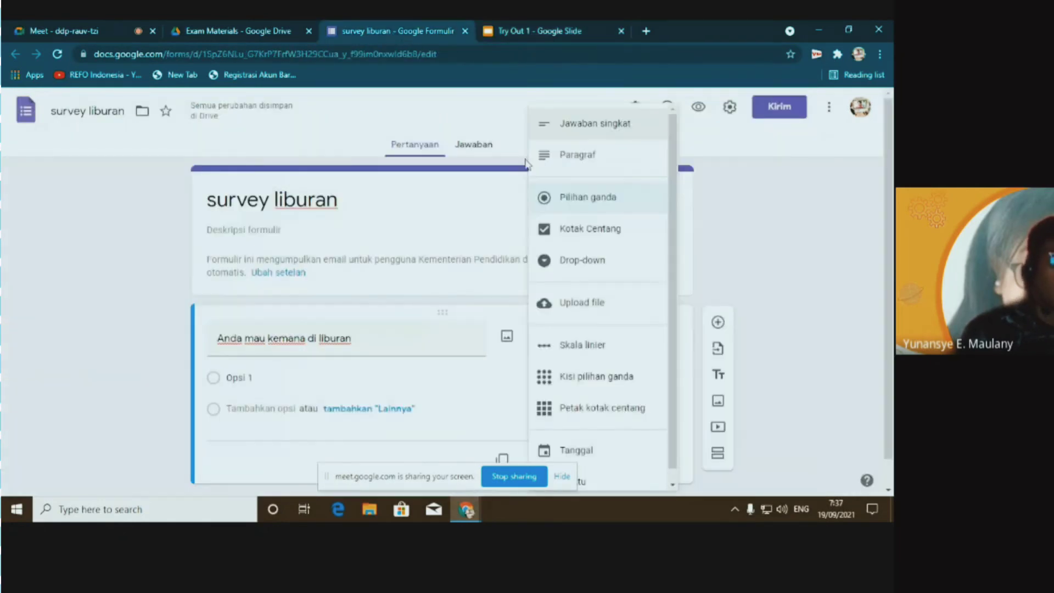
click(575, 261)
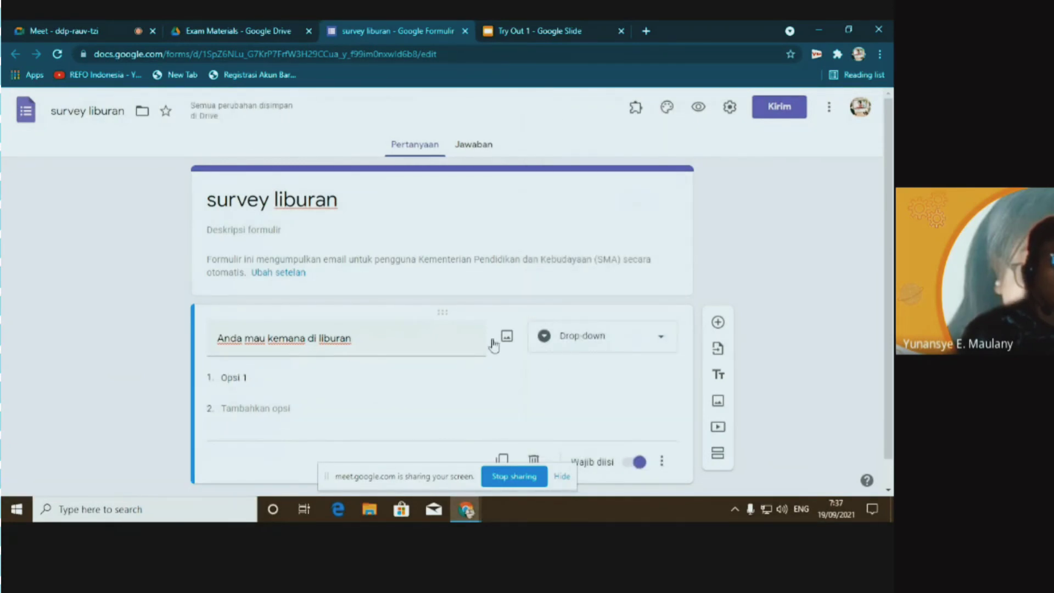
Enter the answer options Bandung, Surabaya and Medan for the holiday question
click(231, 378)
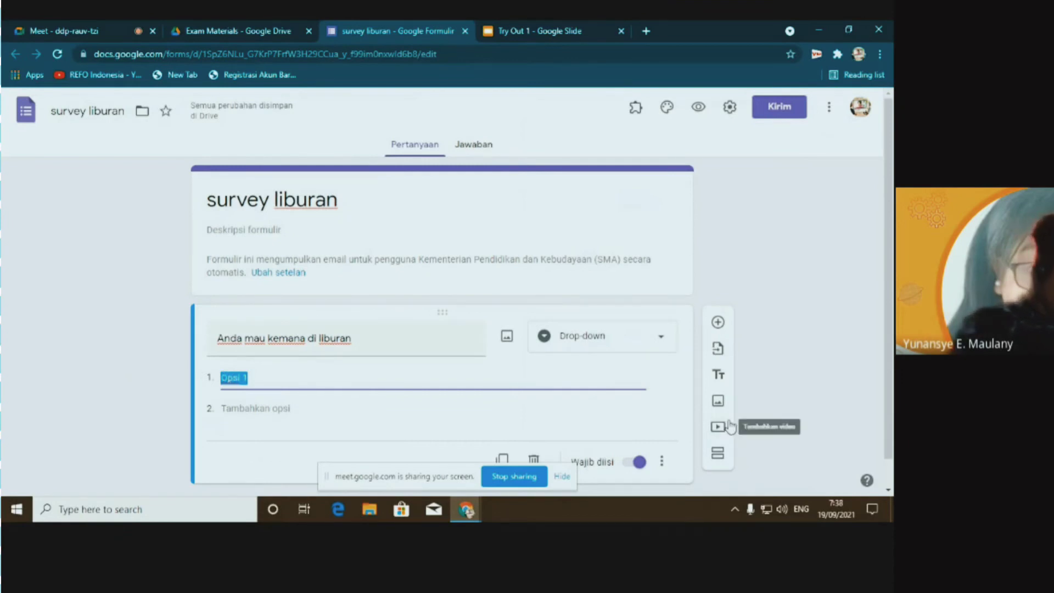
text(Bandung)
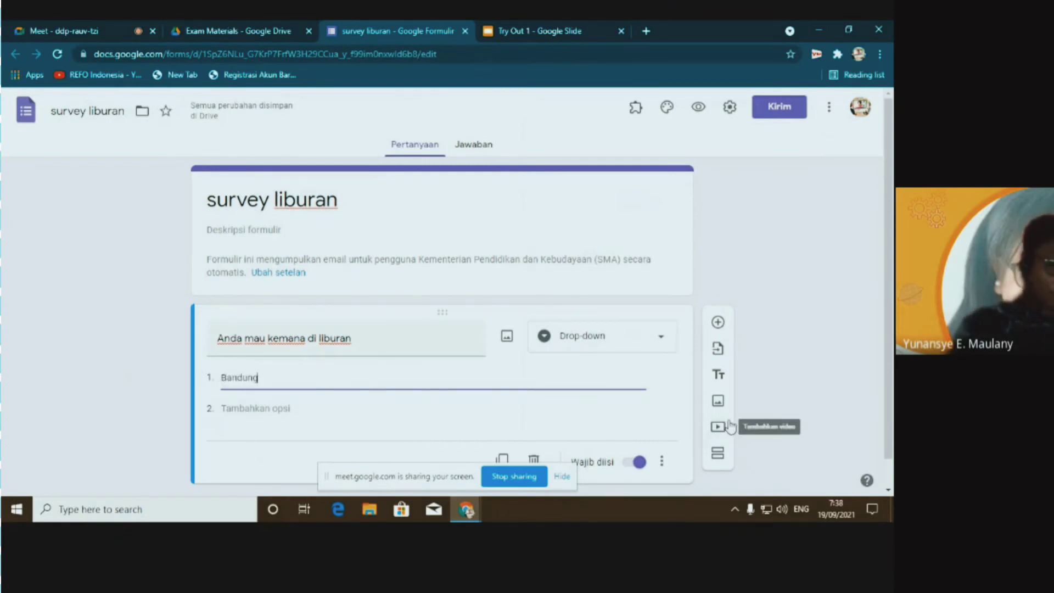
key(Return)
text(Sur)
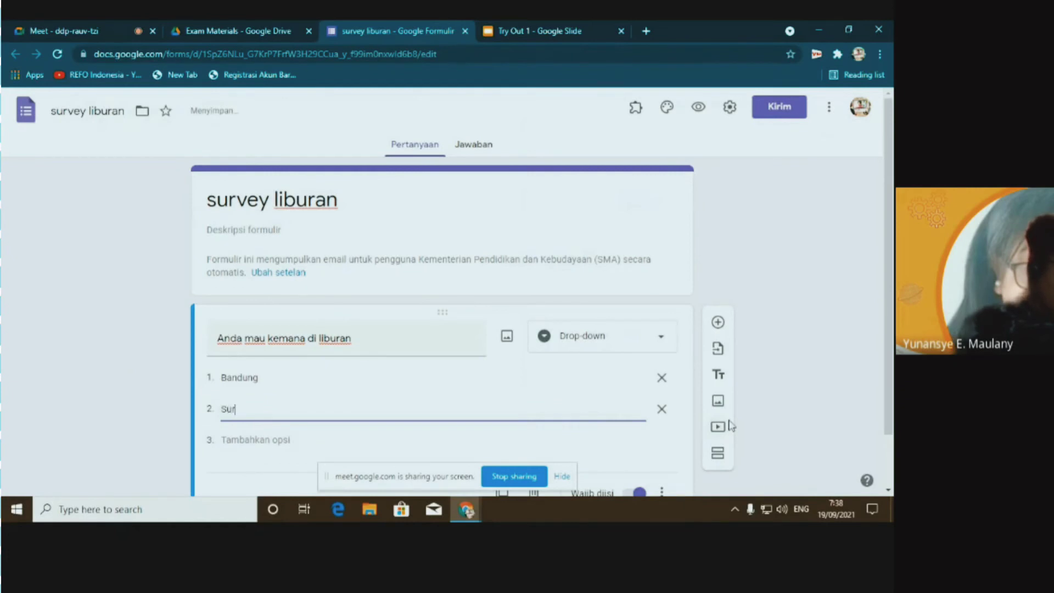
text(abaya)
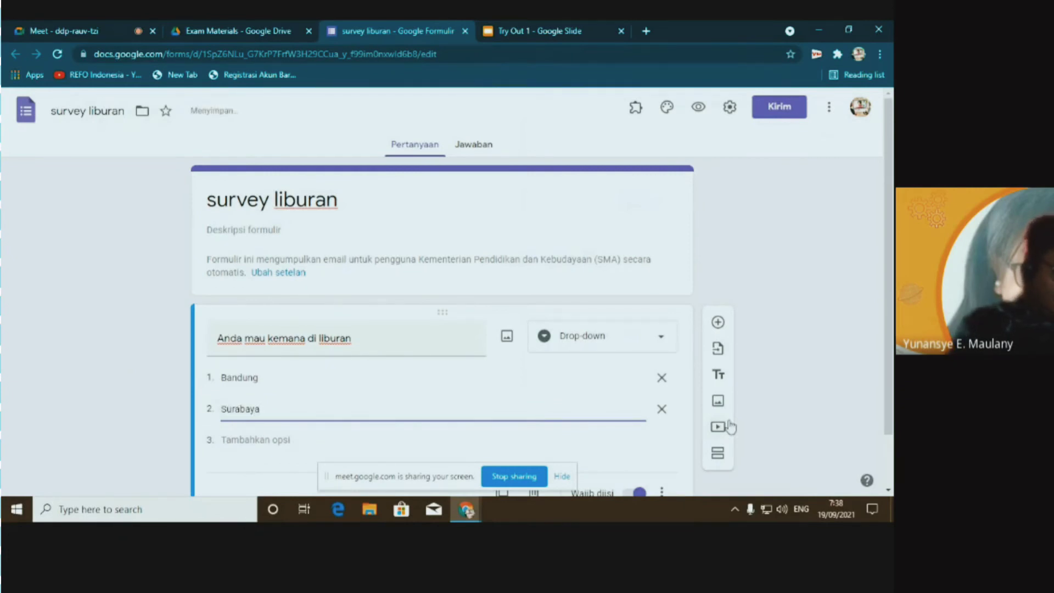
key(Return)
text(Medan)
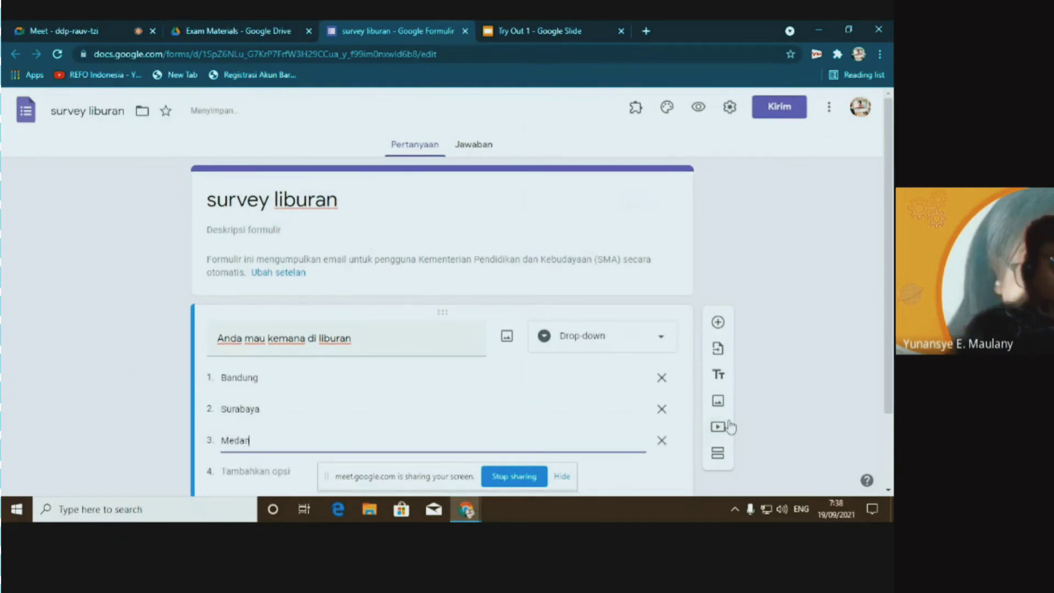
scroll(731, 437, down, 2)
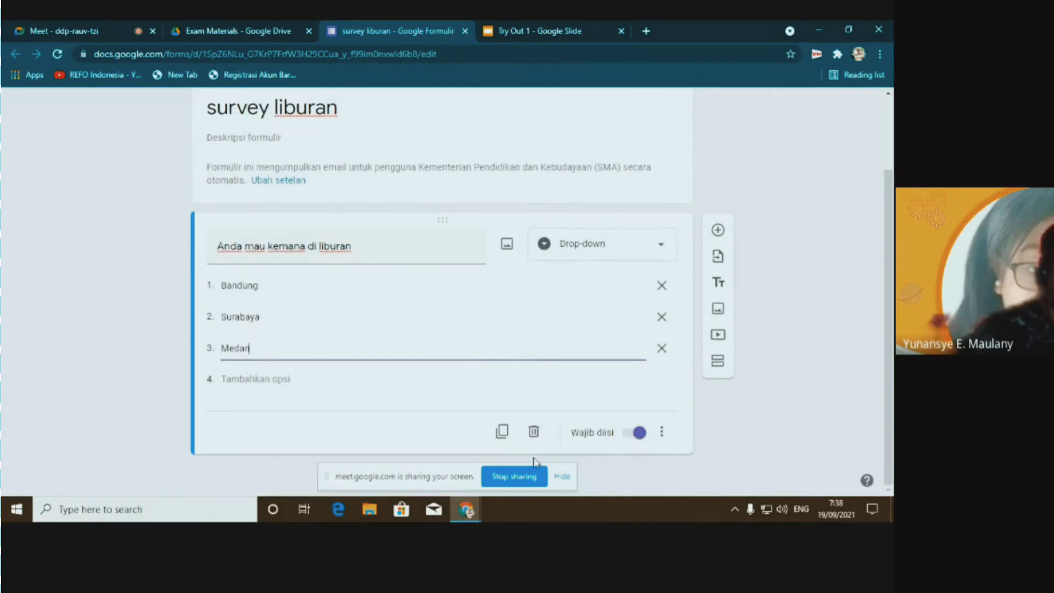
click(294, 284)
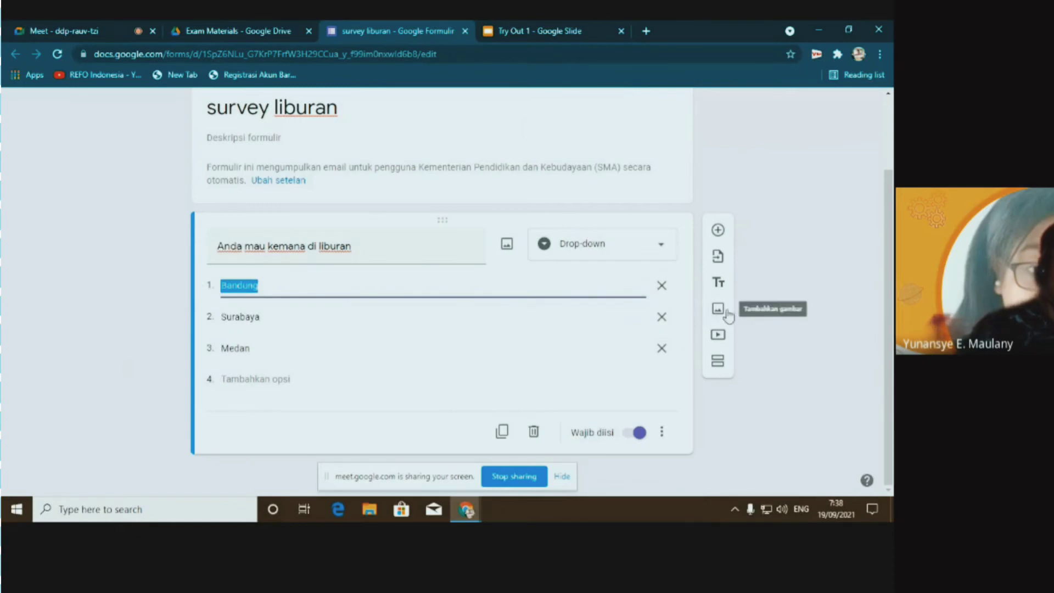
click(805, 247)
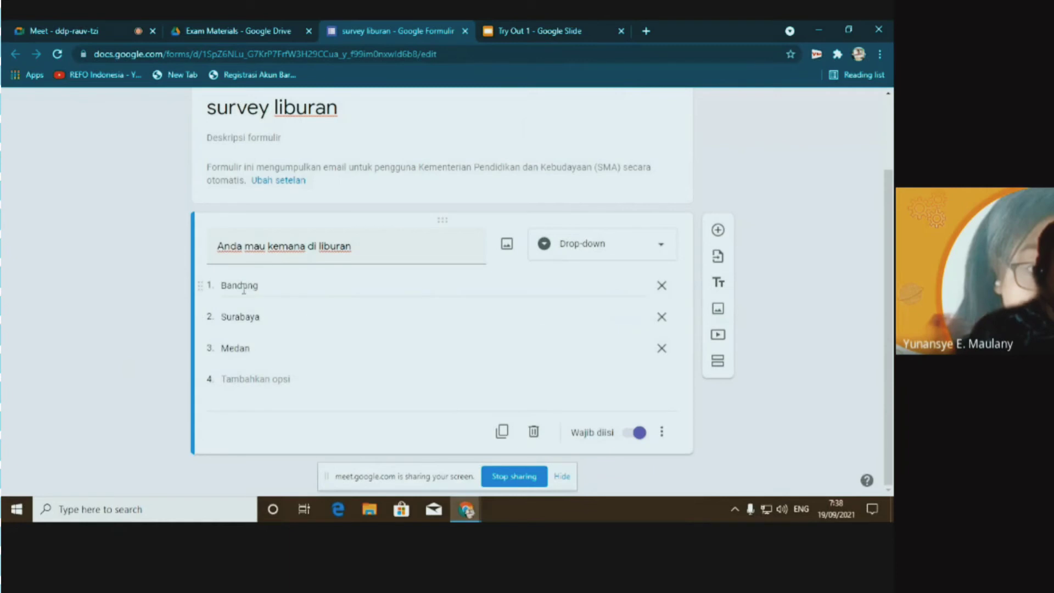
click(269, 288)
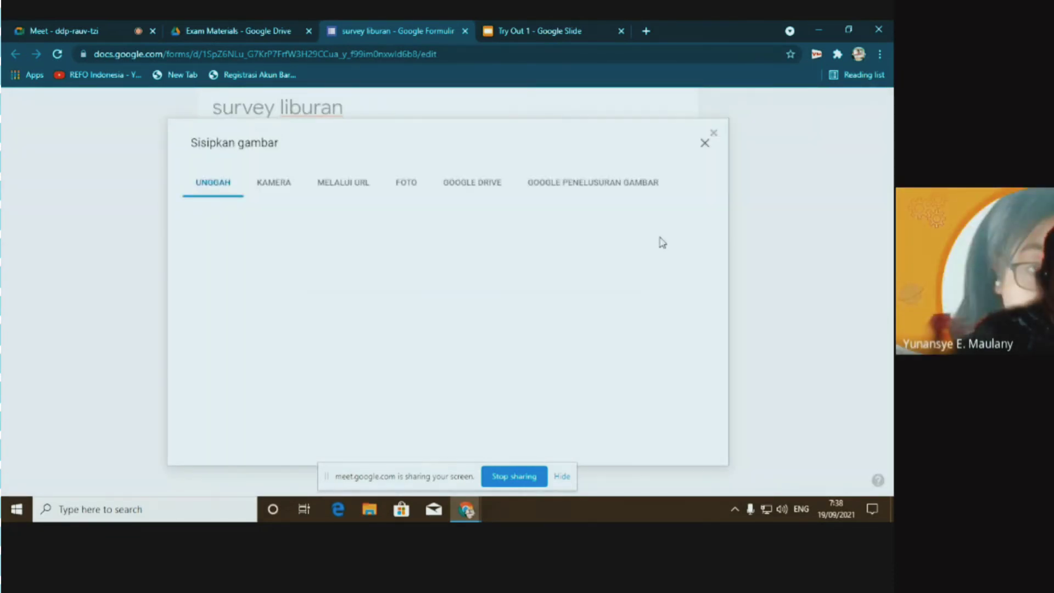
Close the Insert image dialog and set the holiday question to checkboxes (Kotak Centang)
click(705, 144)
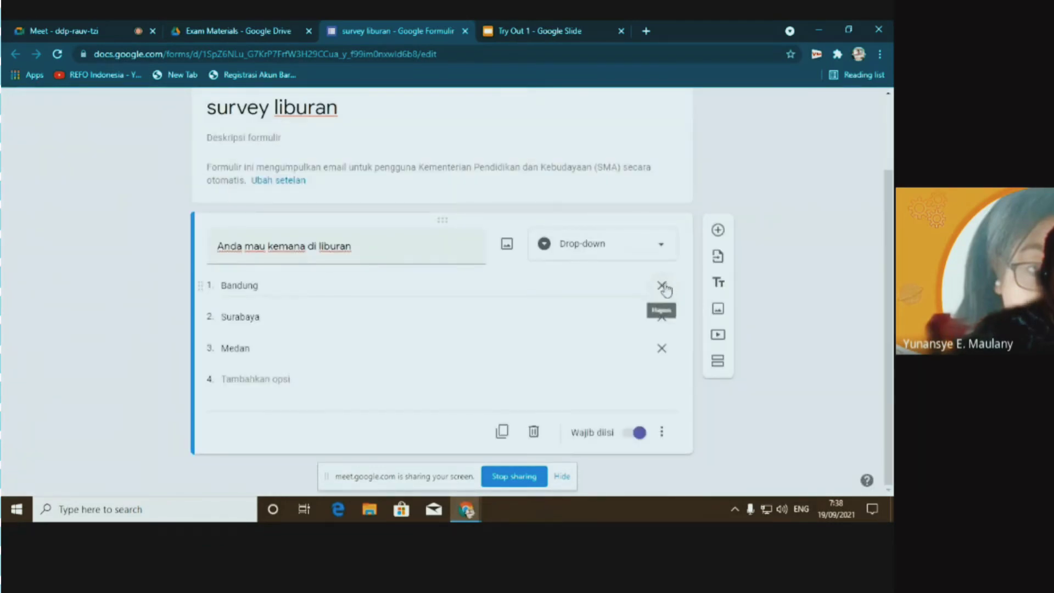
click(659, 248)
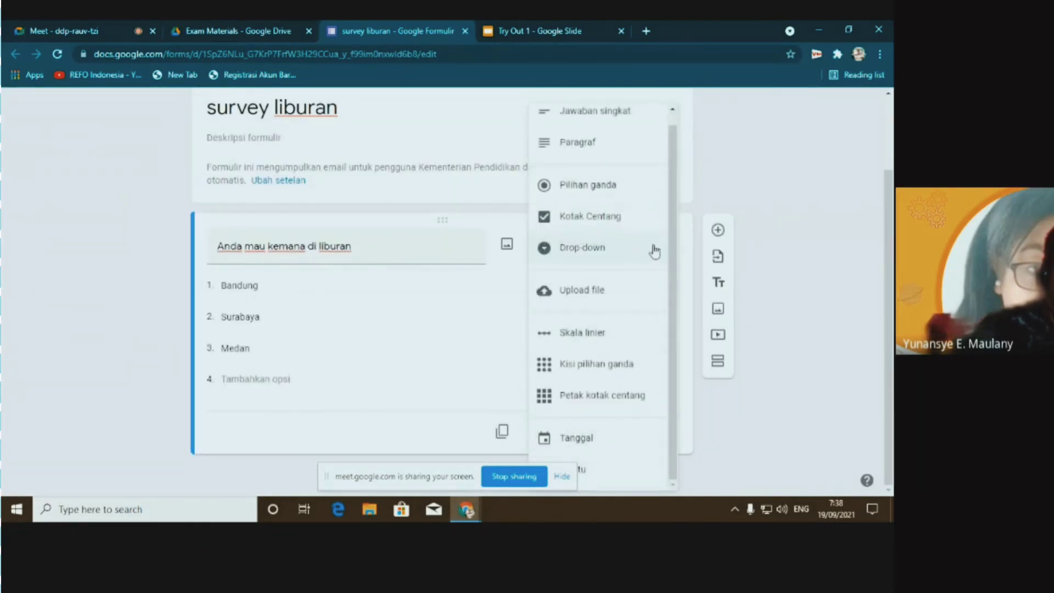
click(585, 219)
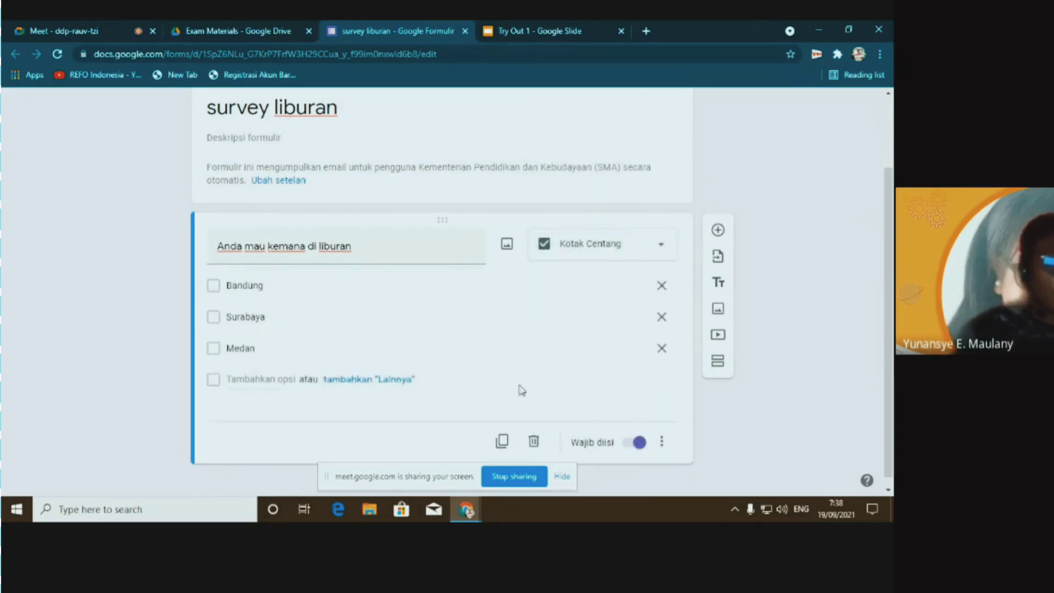
scroll(583, 386, down, 1)
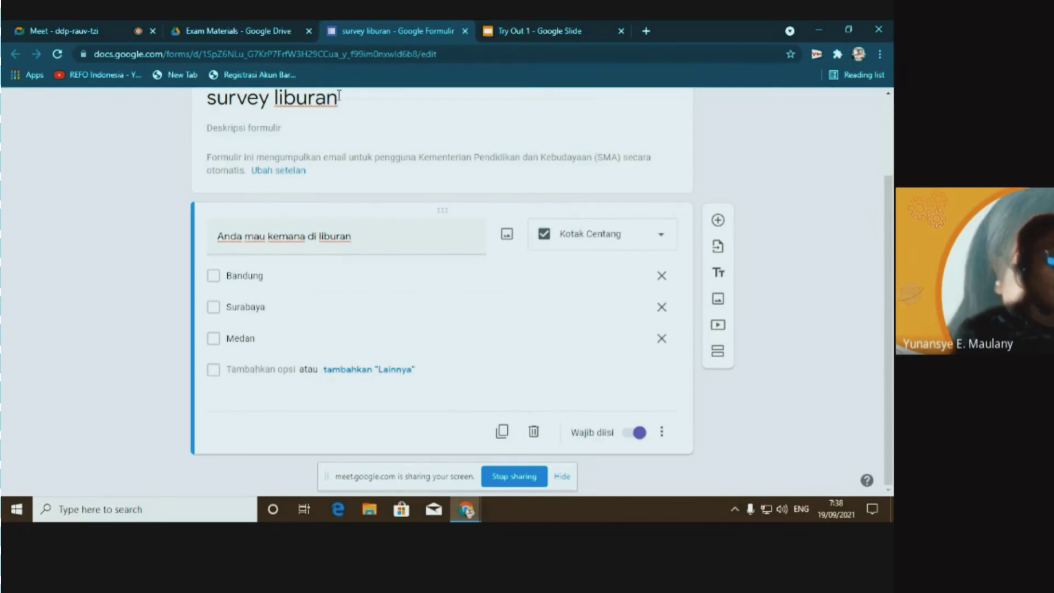
After trying multiple choice, keep checkboxes and add a blank second question below
click(659, 242)
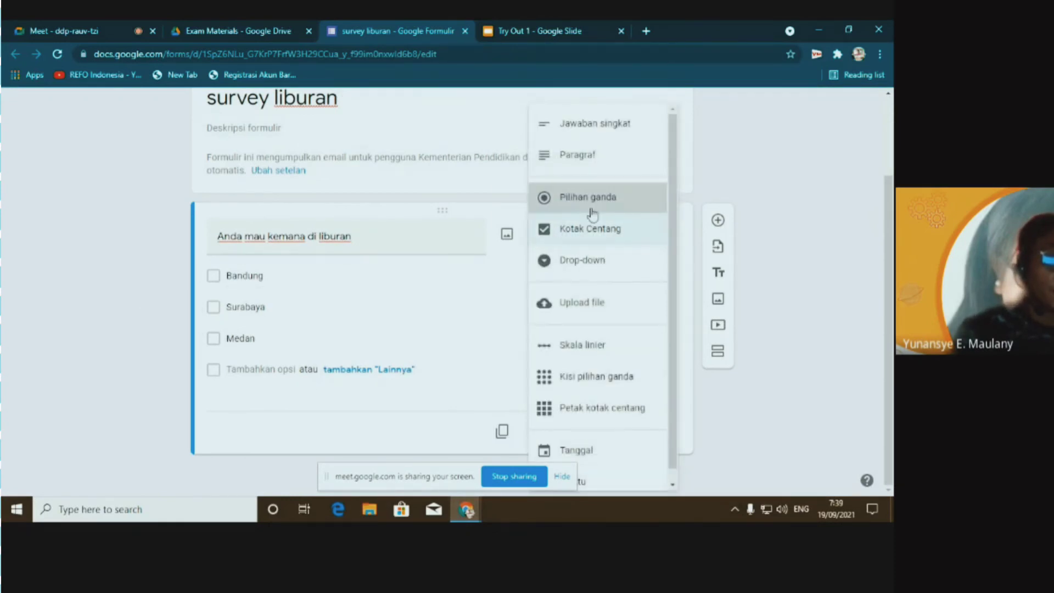
click(592, 215)
click(664, 250)
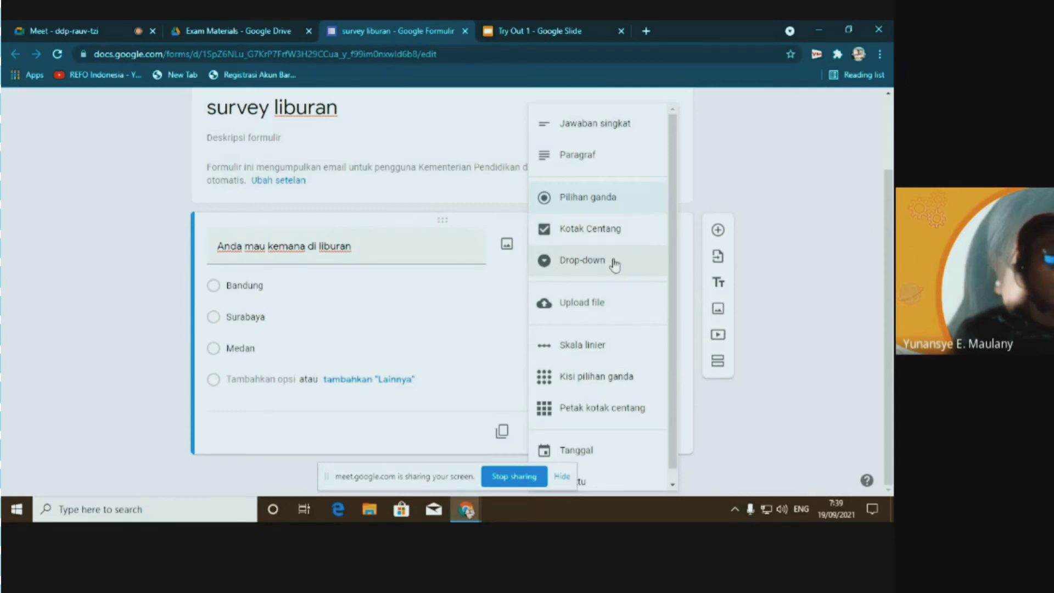
click(581, 196)
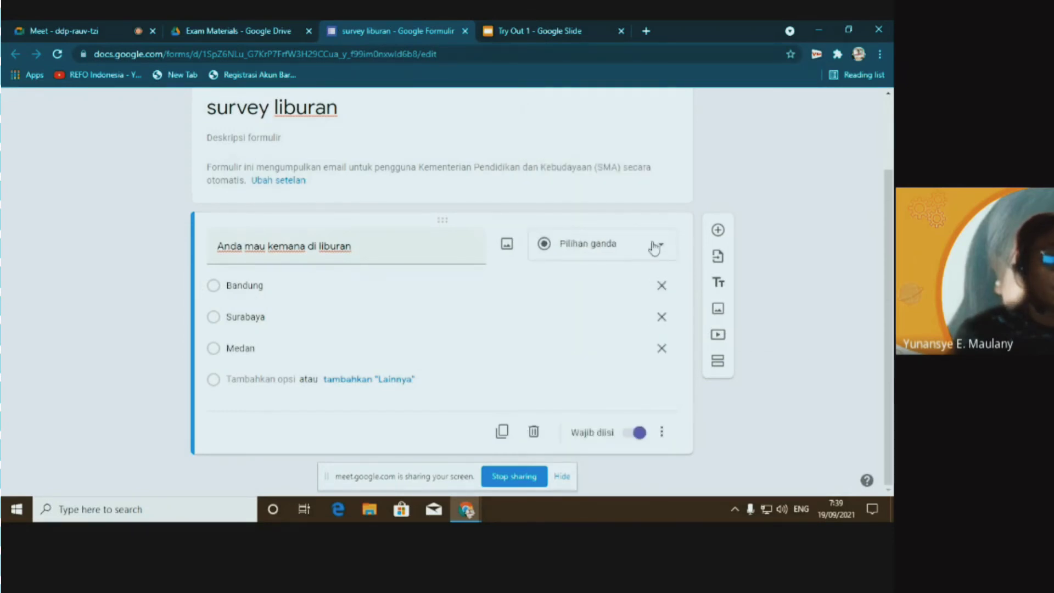
click(654, 252)
click(589, 230)
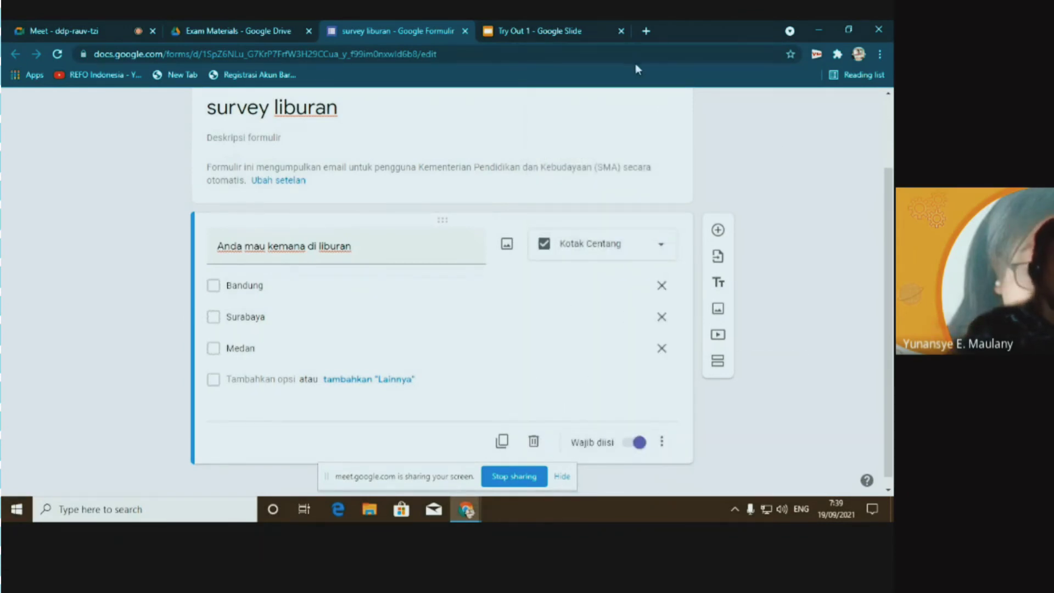
click(719, 231)
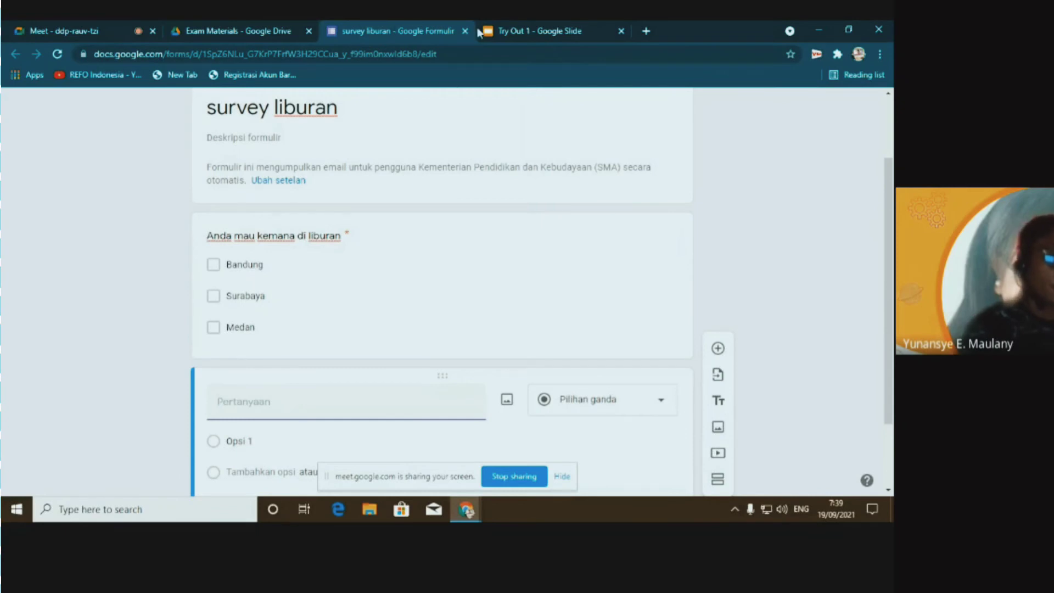
click(518, 31)
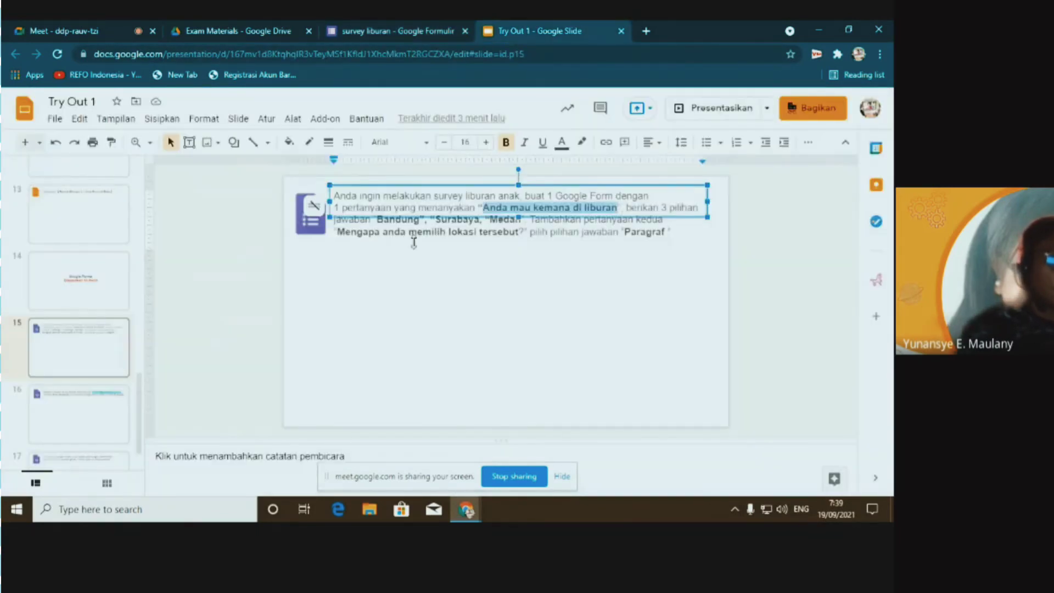
Copy 'Mengapa anda memilih lokasi tersebut?' from slide 15 into the new question's title
click(342, 237)
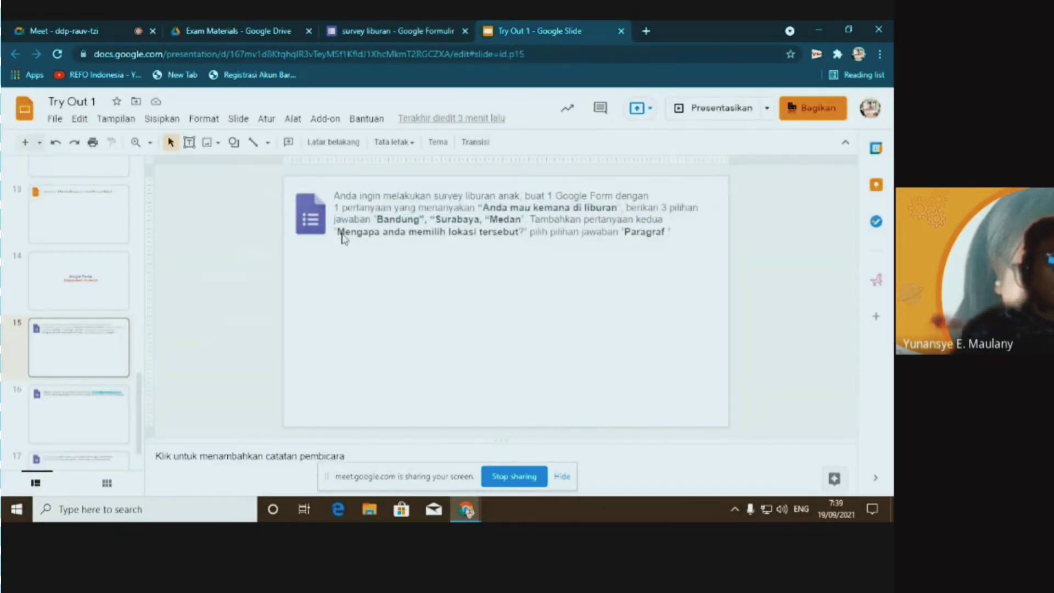
drag(339, 233, 526, 235)
key(ctrl+c)
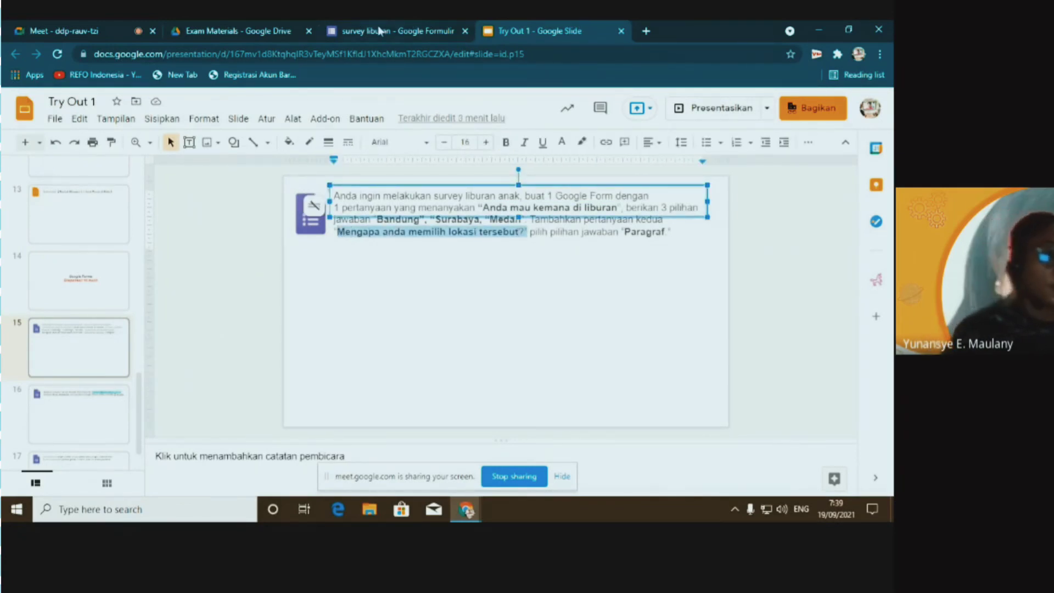
click(407, 28)
key(ctrl+v)
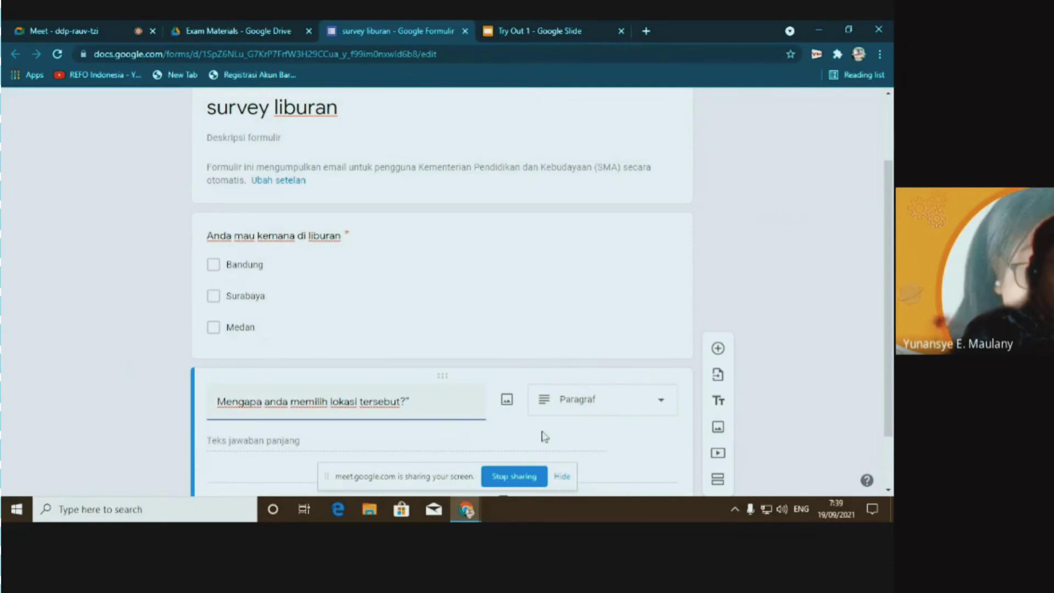
Delete the stray trailing quote from the second question's title
scroll(572, 395, down, 1)
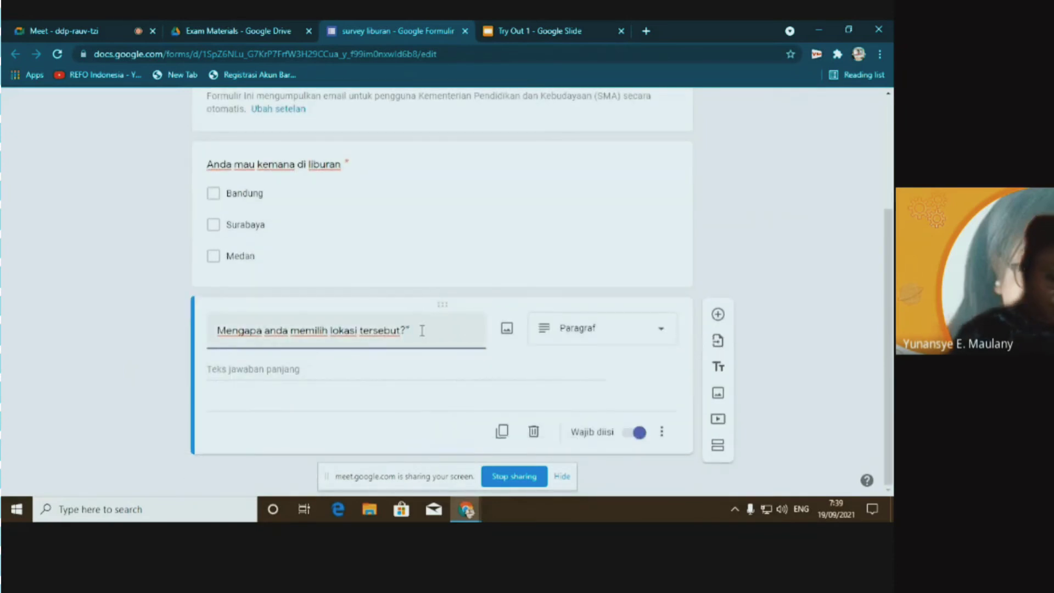
key(BackSpace)
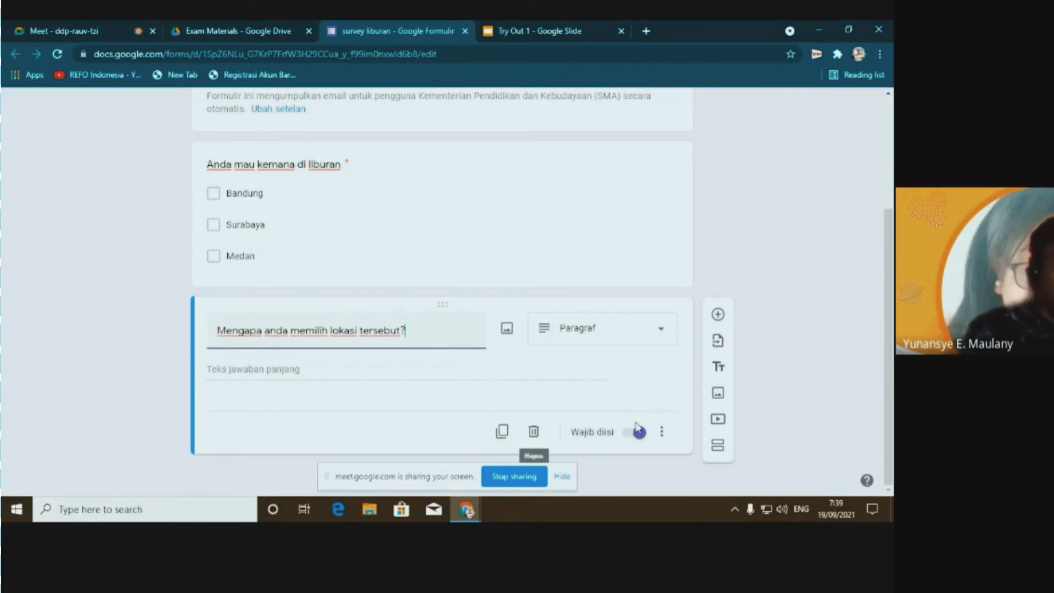
scroll(603, 376, up, 1)
scroll(604, 376, up, 1)
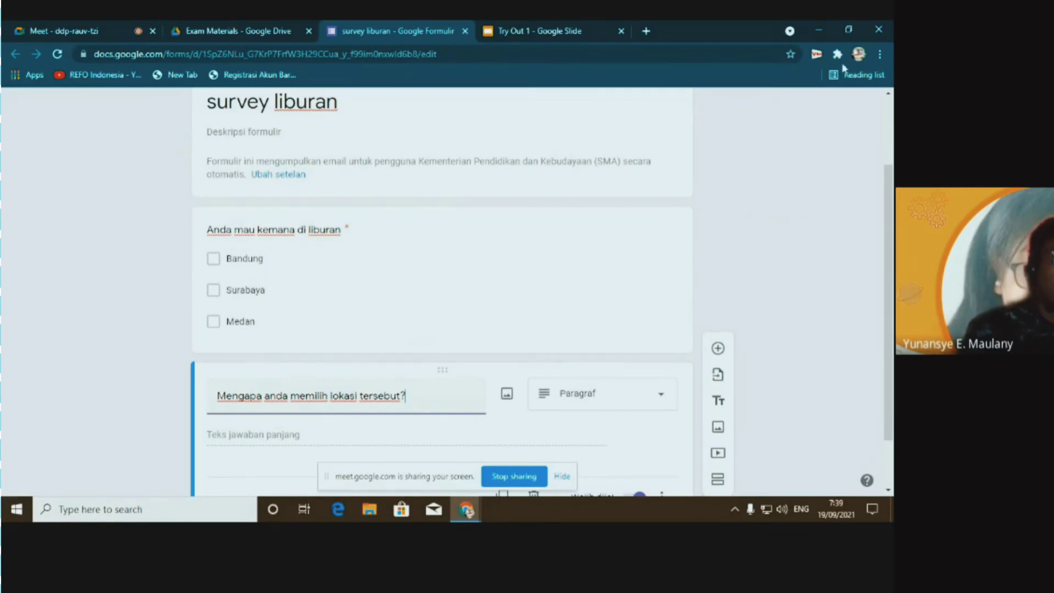
Set the browser zoom to 80% and return to the Try Out 1 slides
click(880, 54)
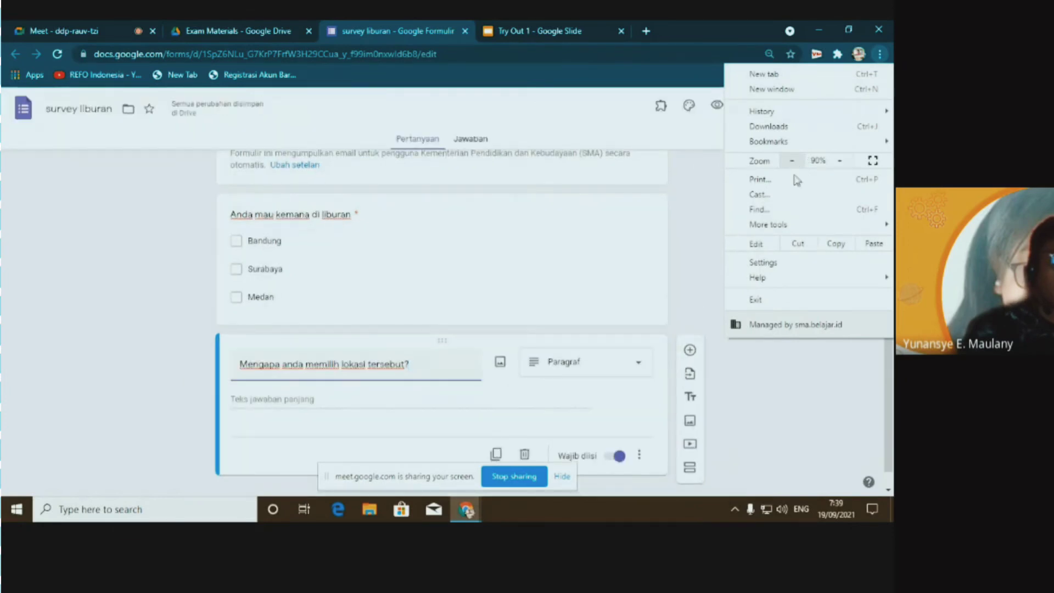
click(790, 160)
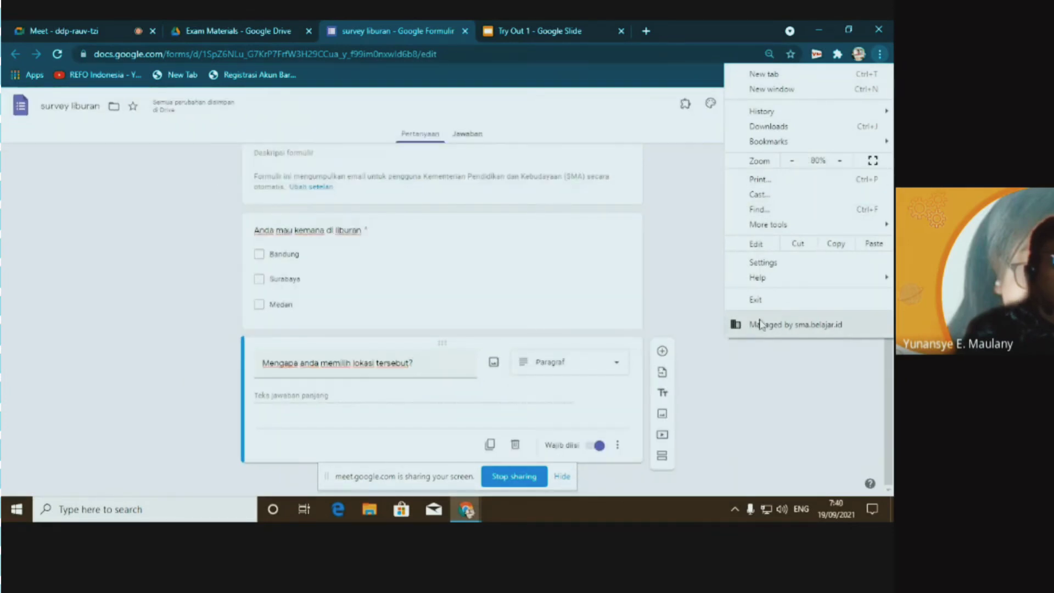
click(696, 320)
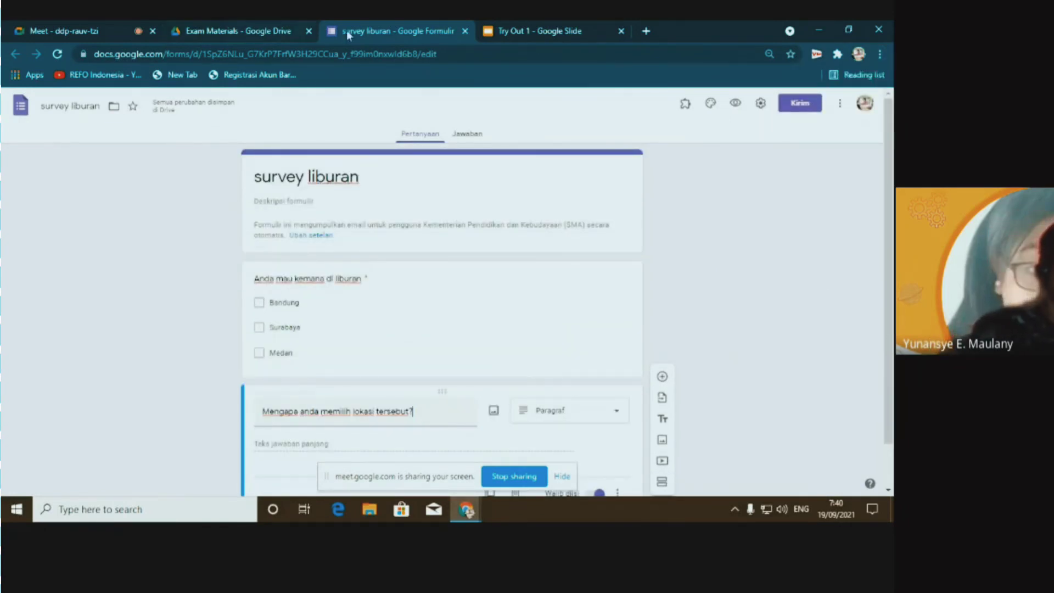
click(530, 31)
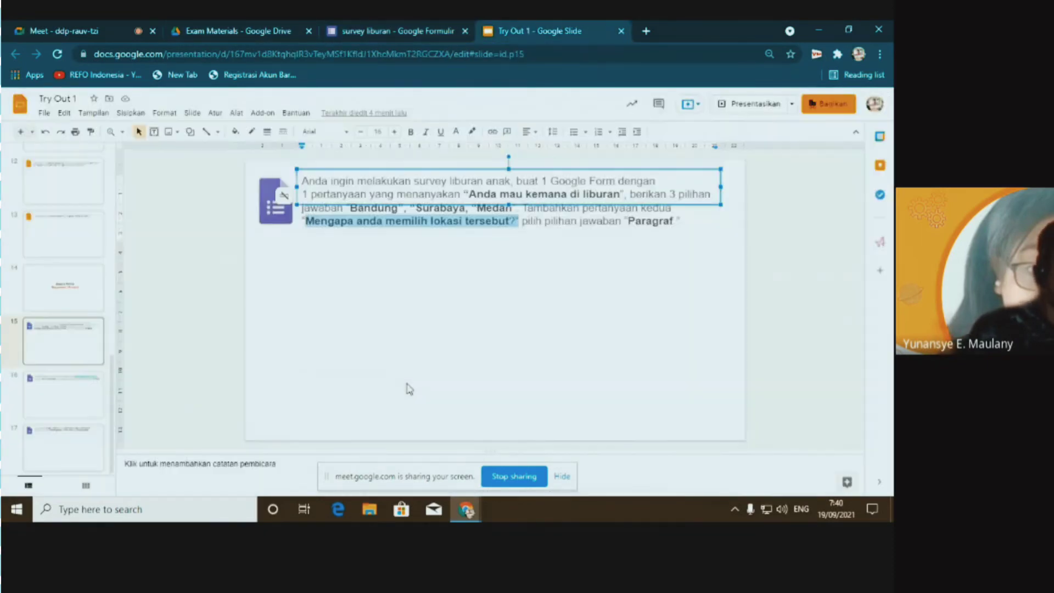
Read the slide 16 sharing task, then go back to the survey liburan form
click(68, 400)
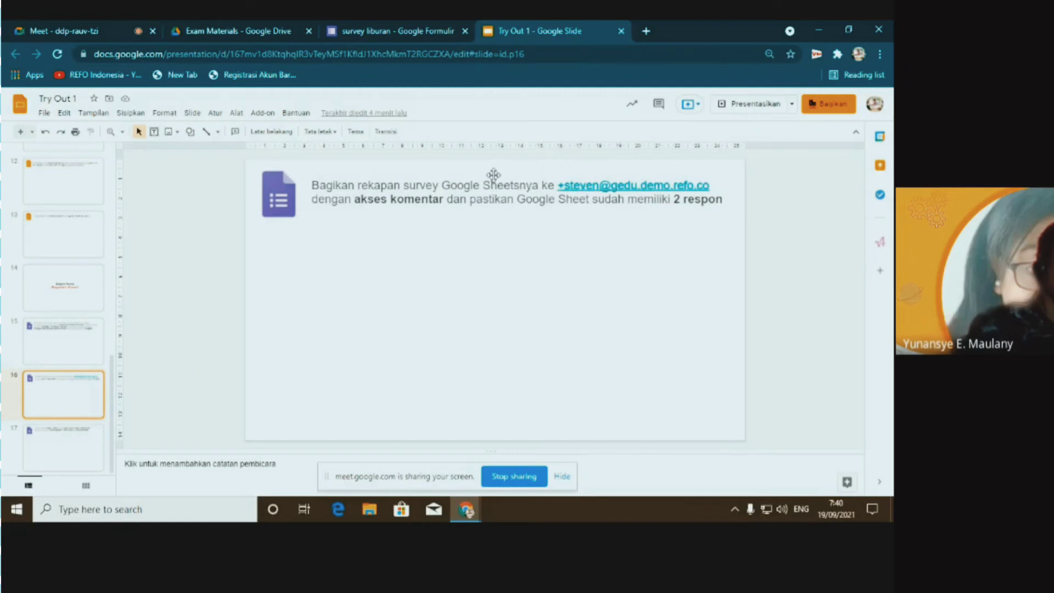
click(262, 30)
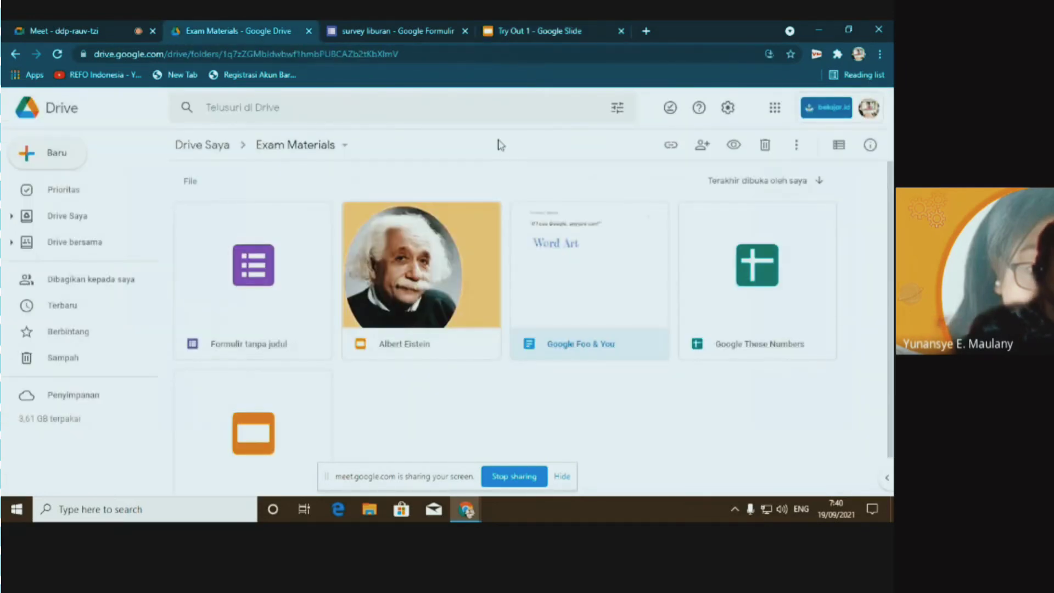
click(389, 30)
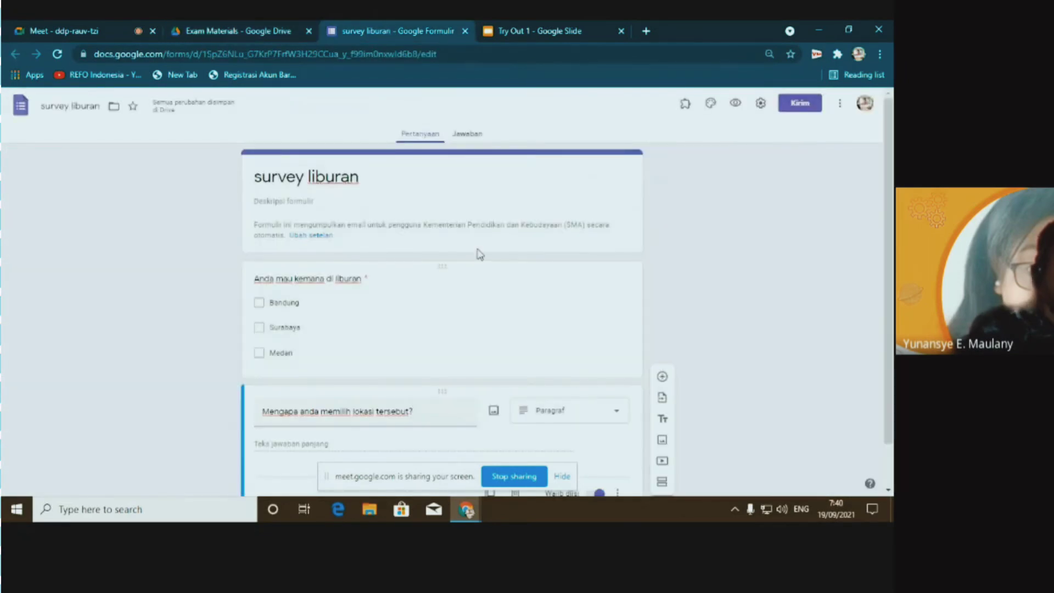
Preview the form and tick Bandung (plus Medan) as holiday destinations
click(736, 104)
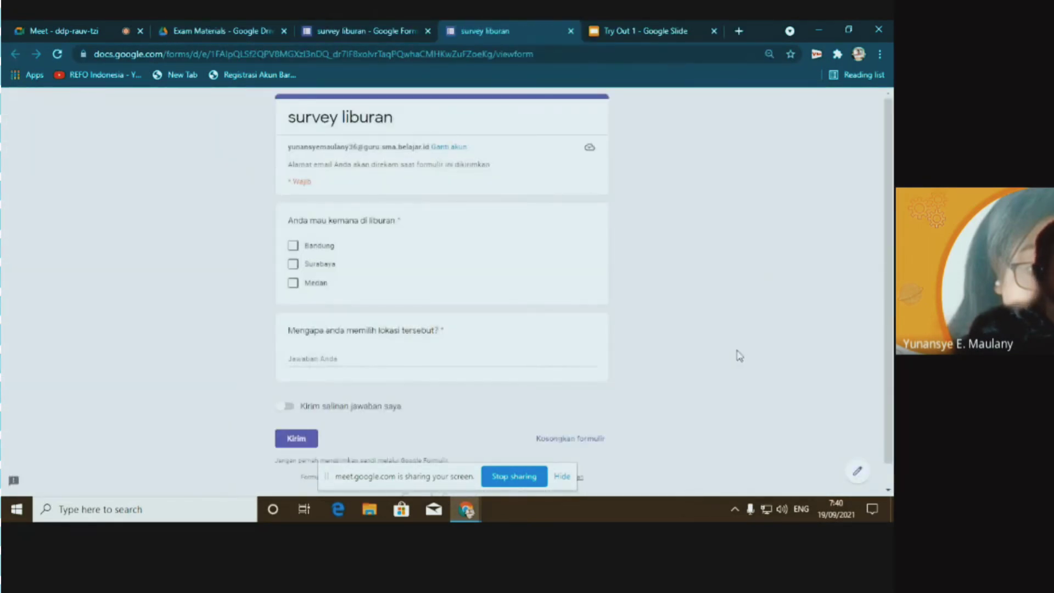
click(320, 250)
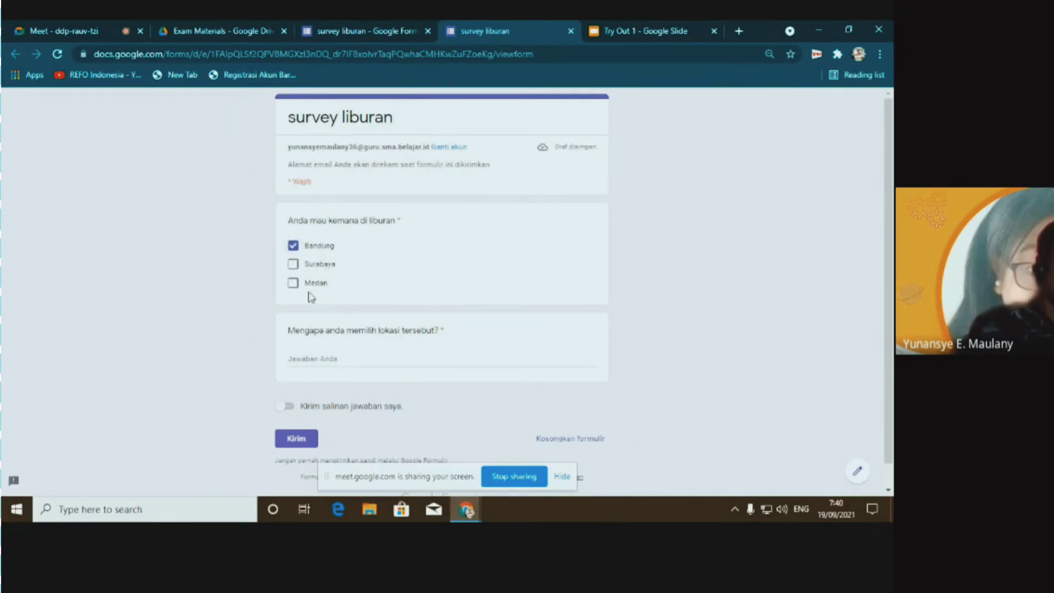
click(305, 289)
click(296, 265)
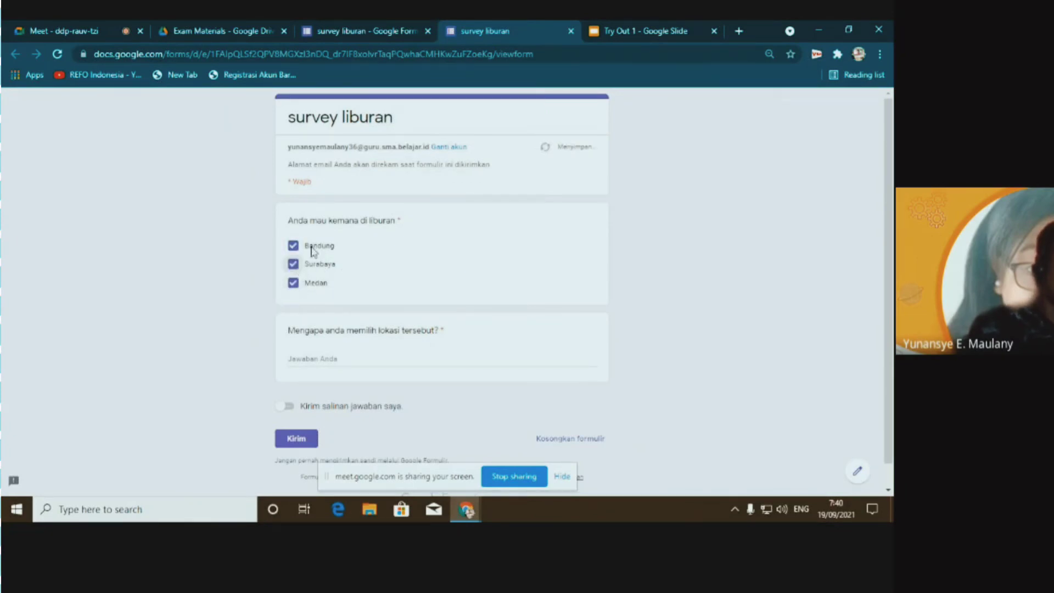
click(294, 265)
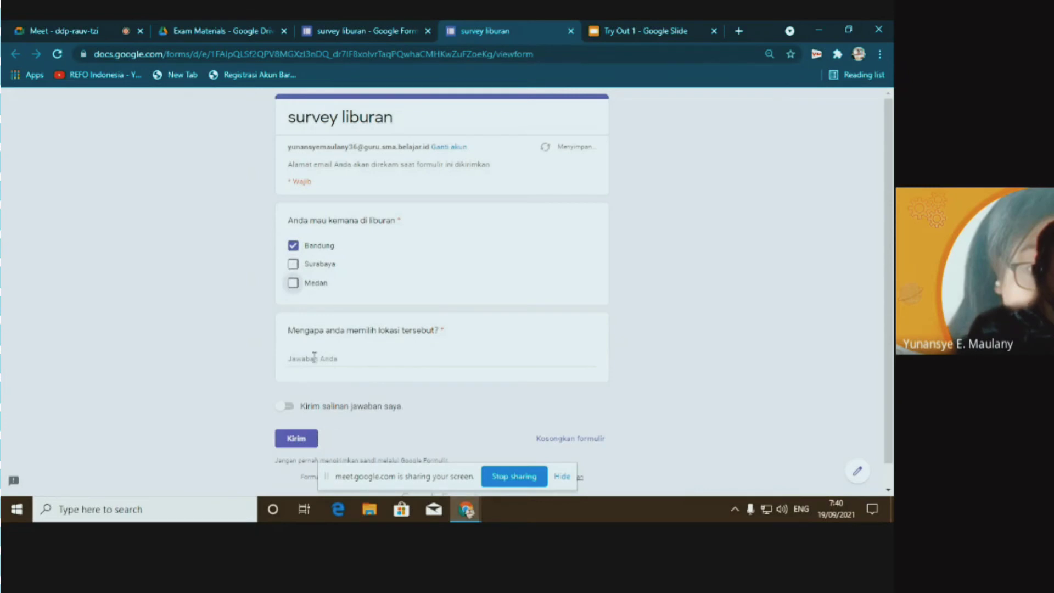
Enter the reason 'Segar dan banyak destinasi' and submit the test response
click(521, 356)
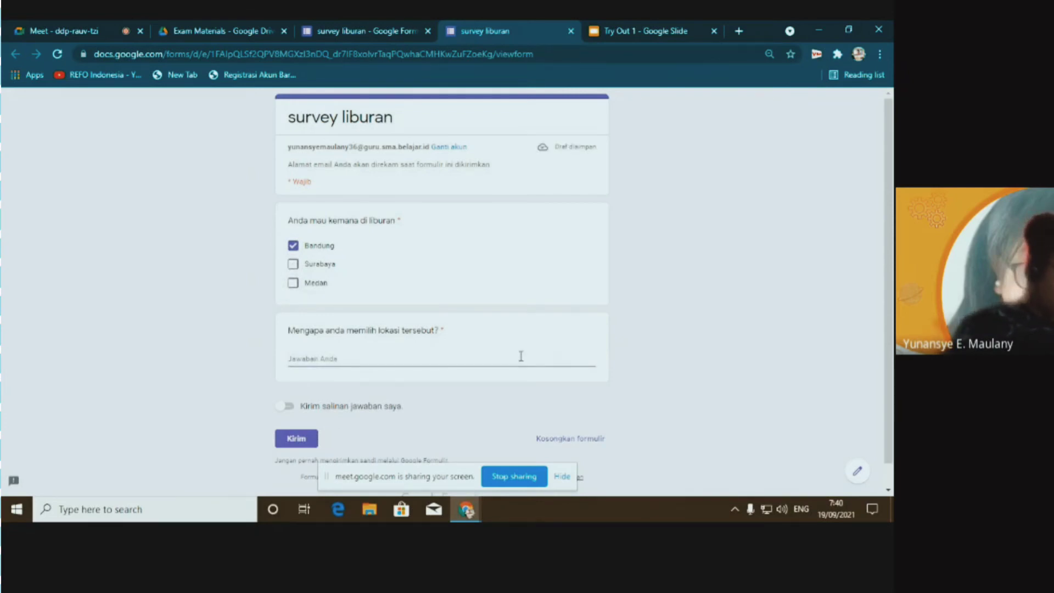
text(Se)
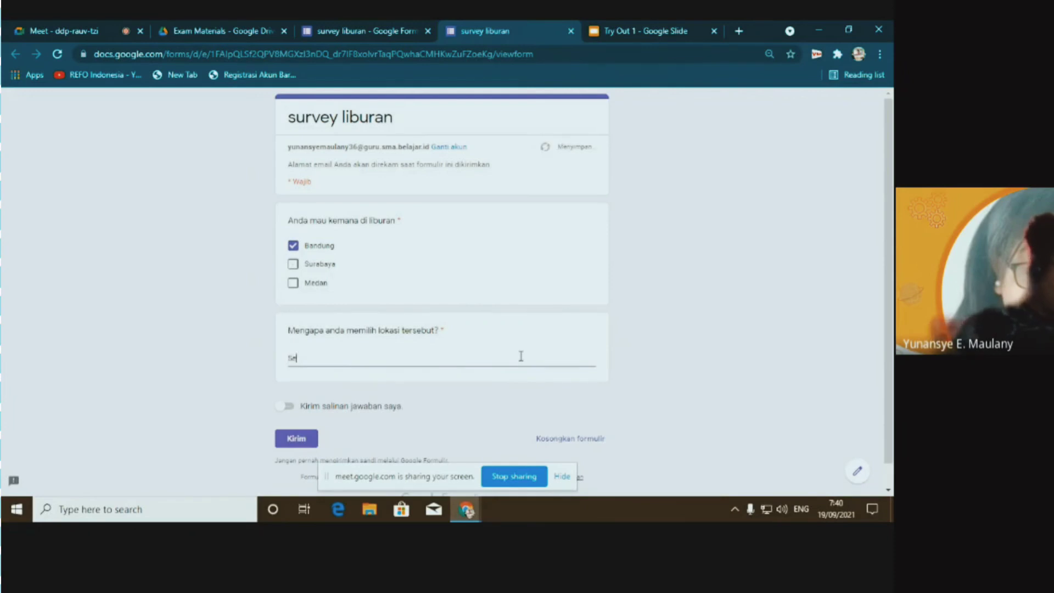
text(gar)
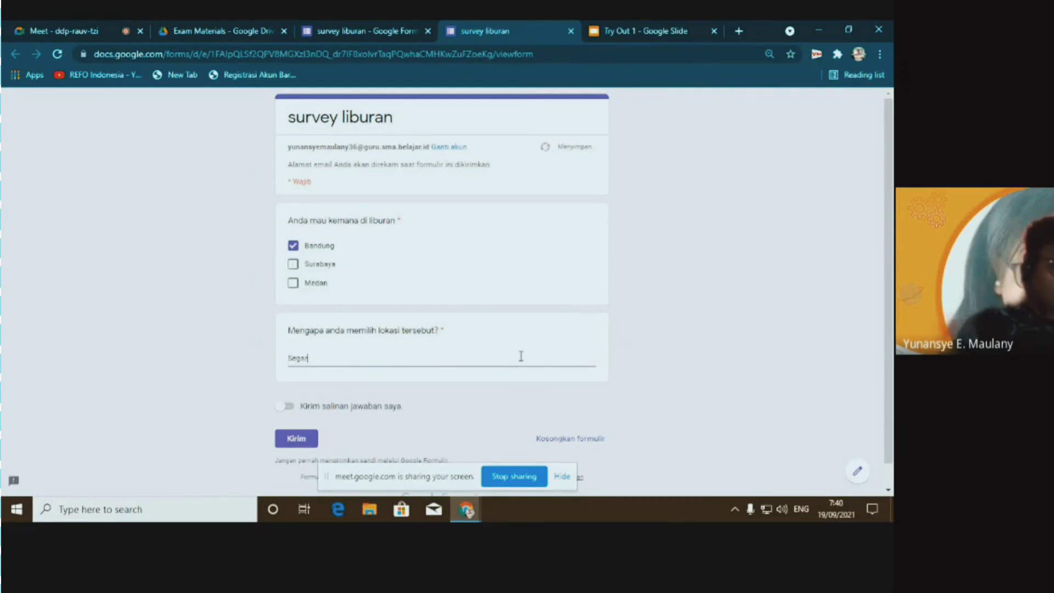
text( dan be)
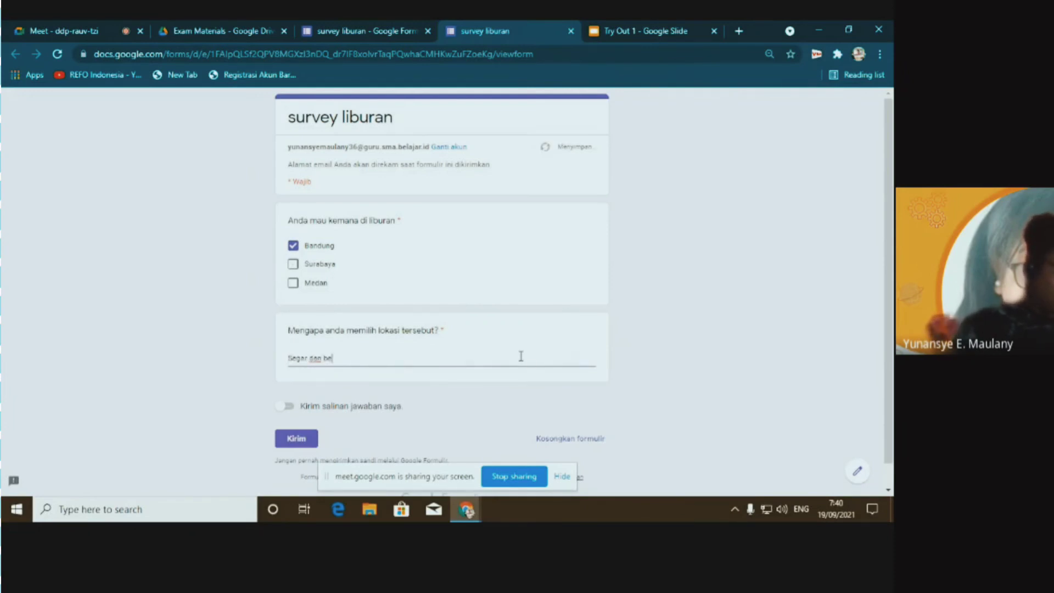
text(rsejarah)
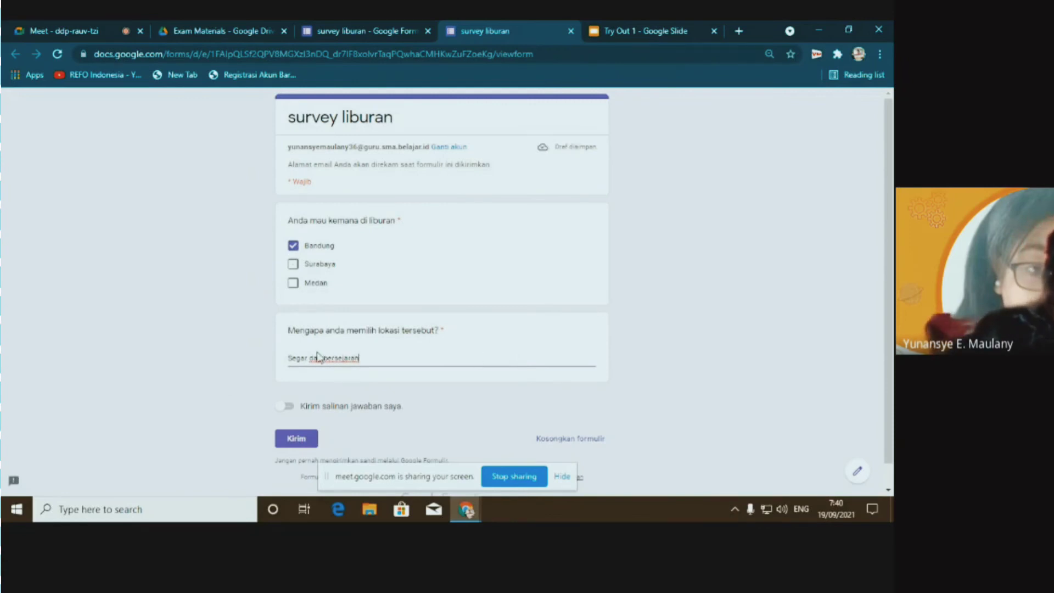
drag(324, 357, 371, 359)
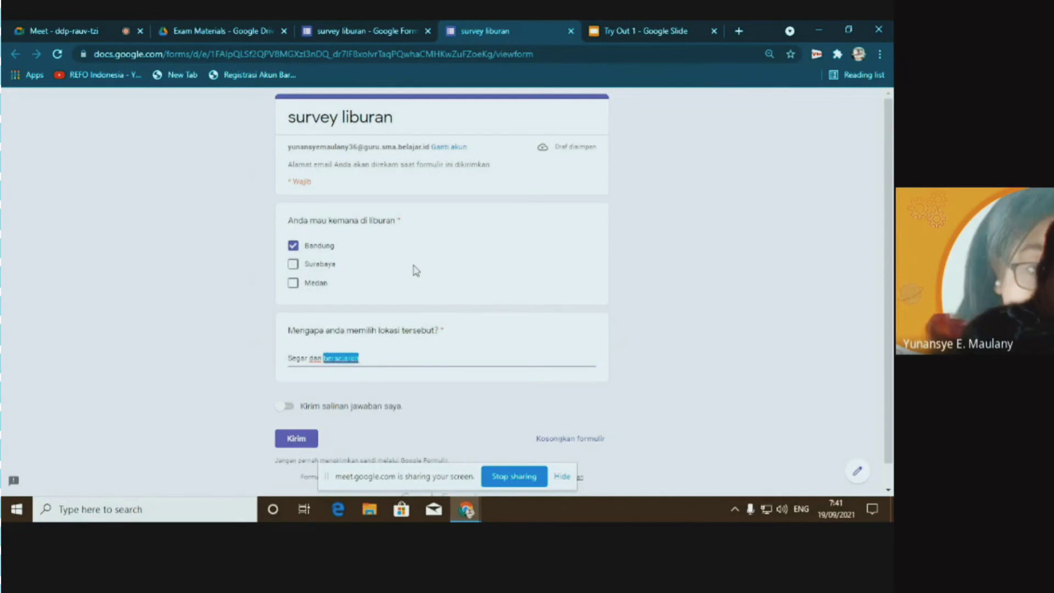
key(BackSpace)
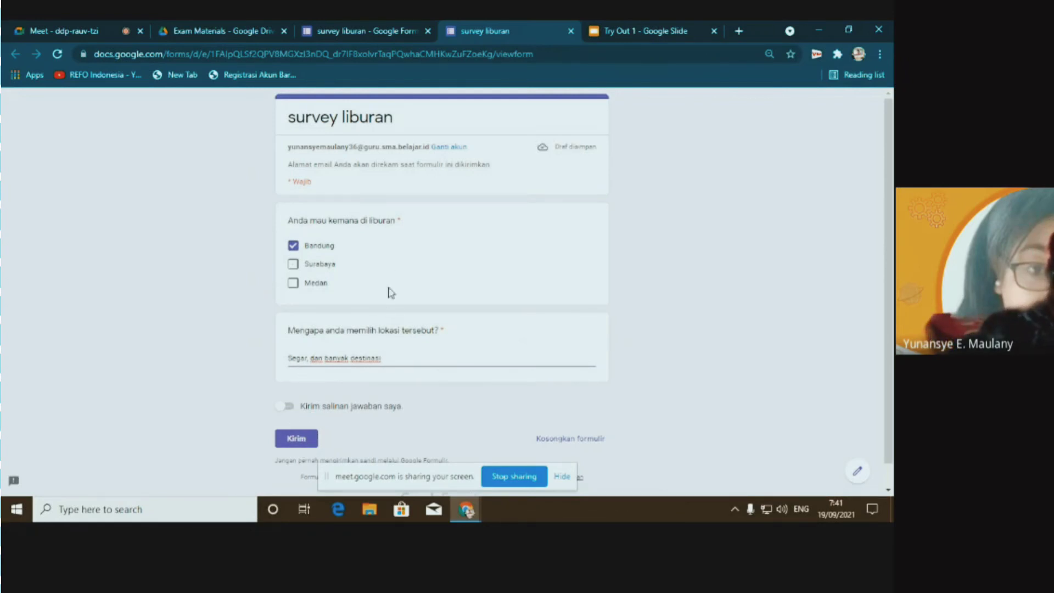
click(296, 438)
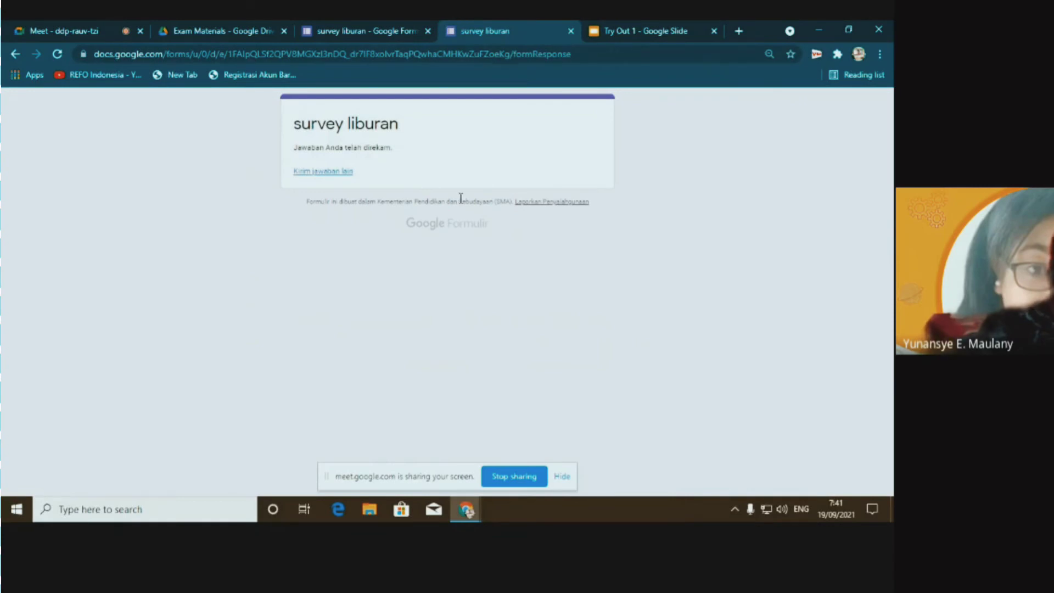
From the Jawaban tab, create the new linked spreadsheet 'survey liburan (Jawaban)'
click(364, 31)
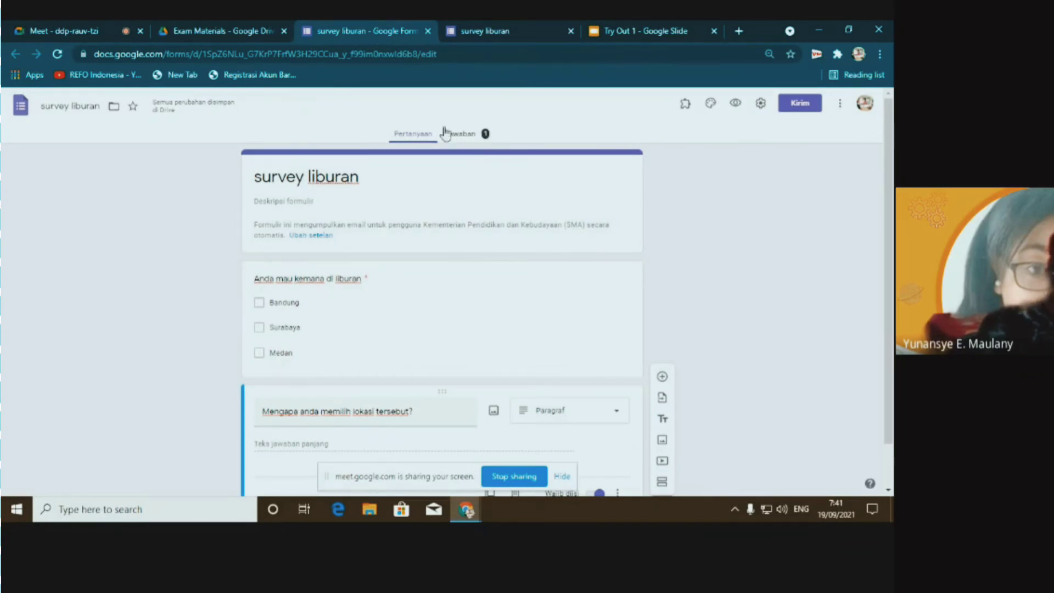
click(463, 138)
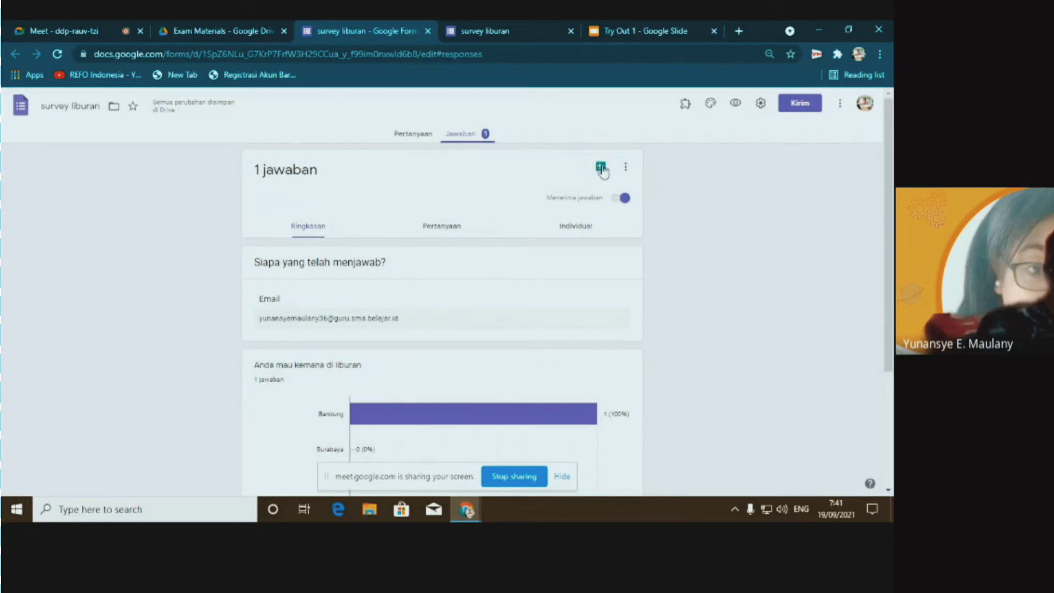
click(601, 167)
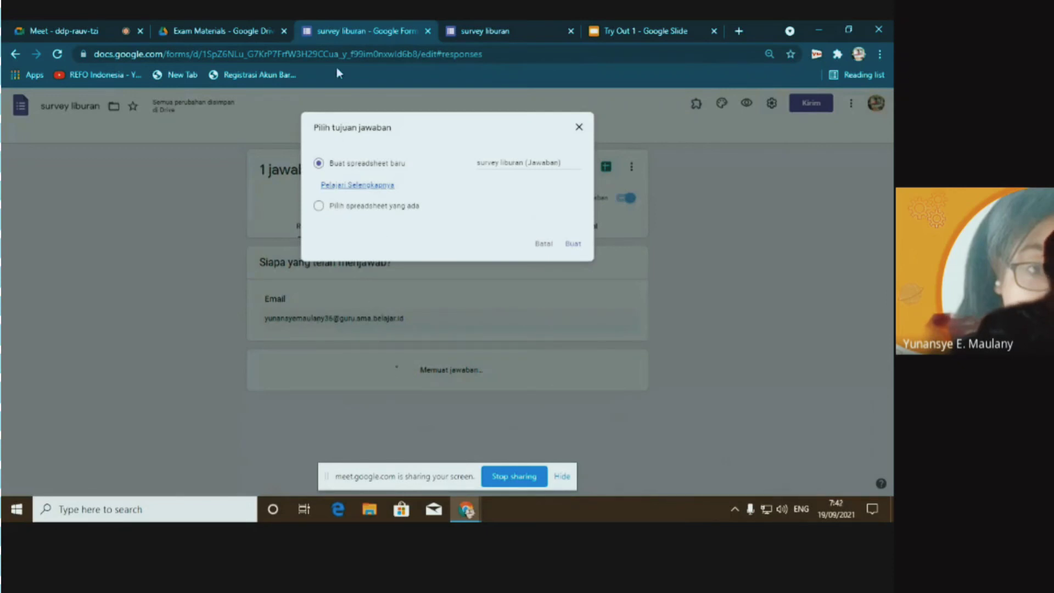
click(573, 244)
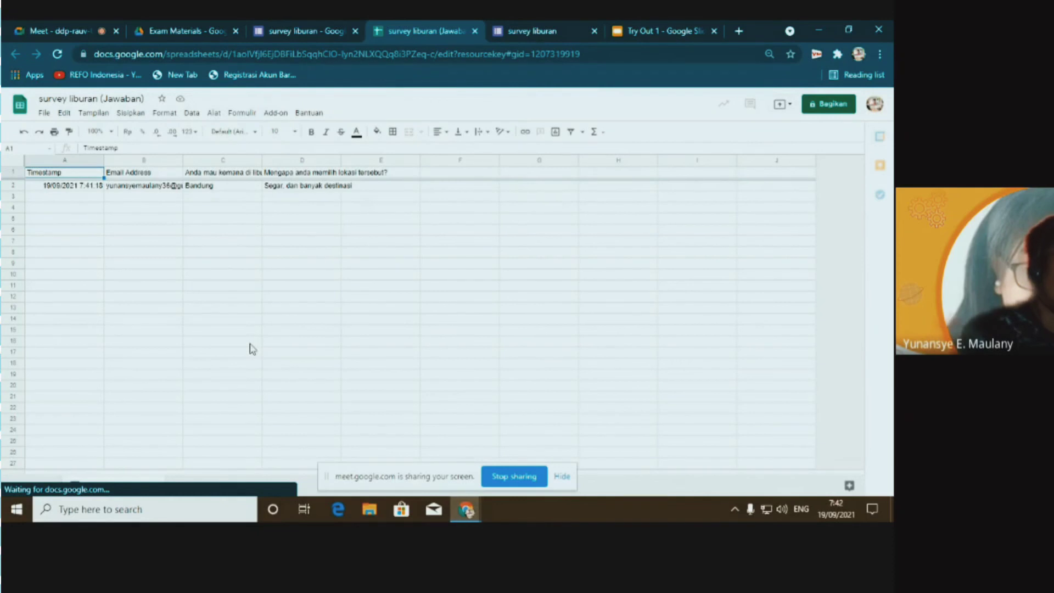
Return from the responses spreadsheet to the survey liburan form's responses summary
click(293, 32)
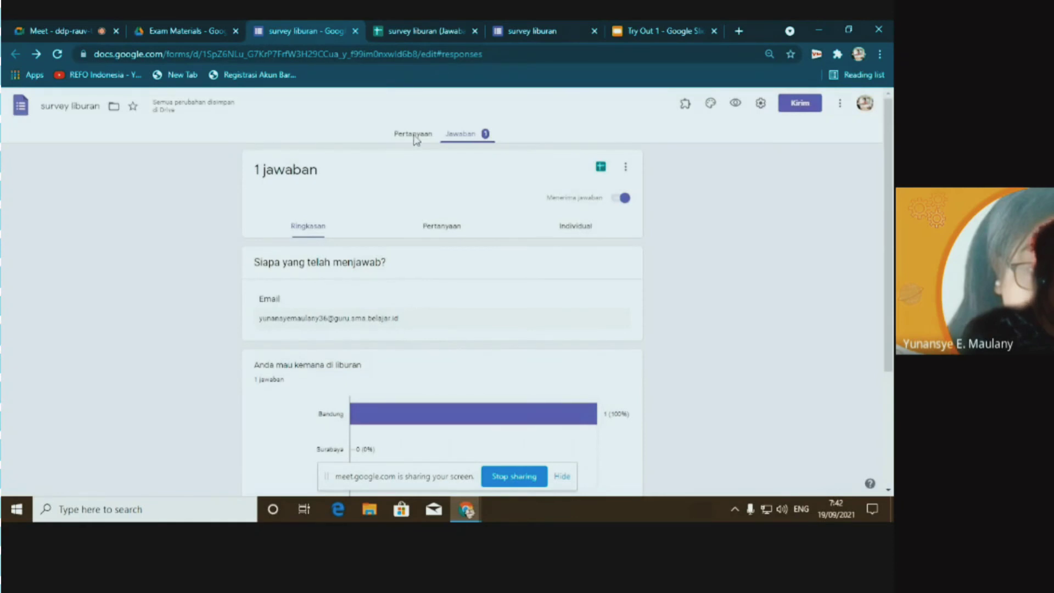
Copy the 'survey liburan' form's link shortened with Perpendek URL, then open the form settings
click(413, 134)
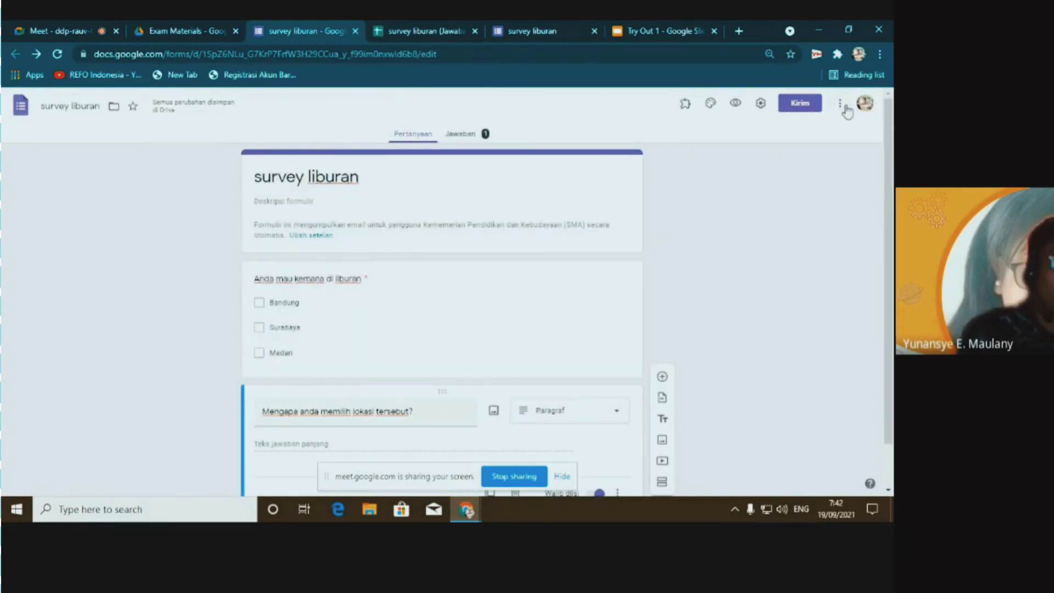
click(802, 105)
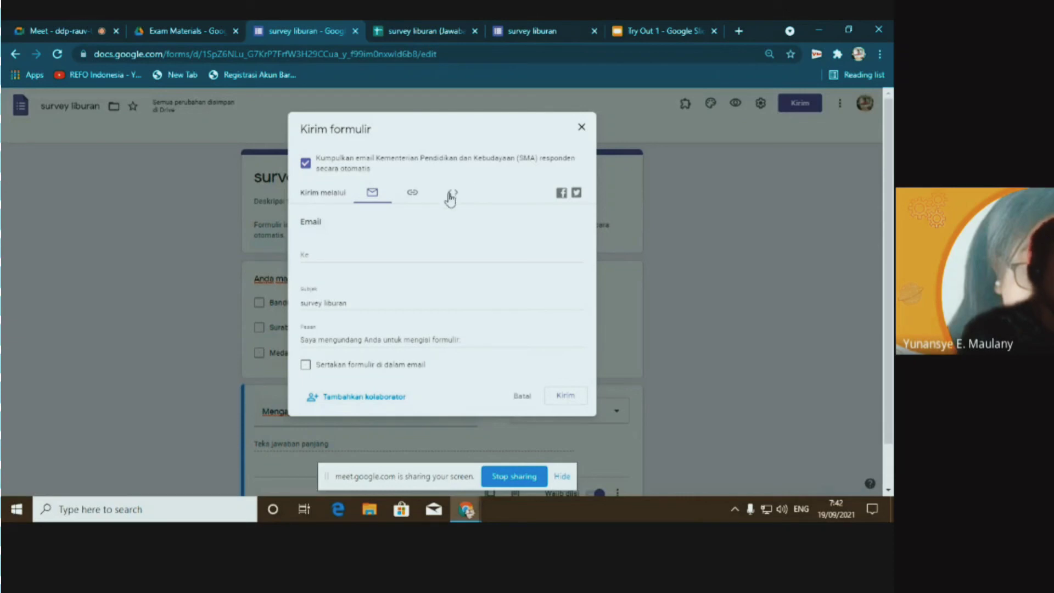
click(413, 193)
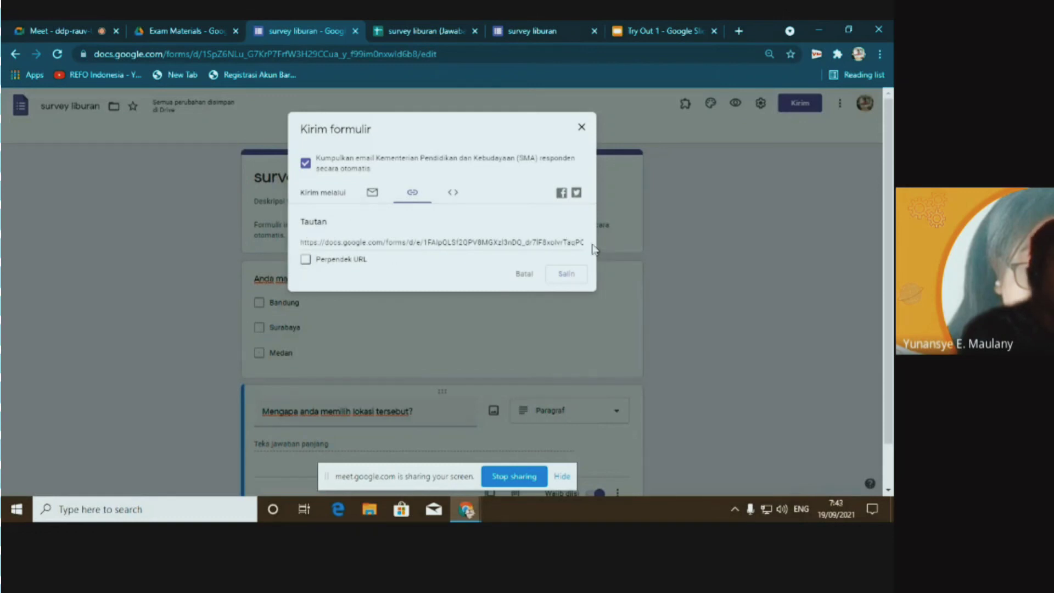
click(306, 259)
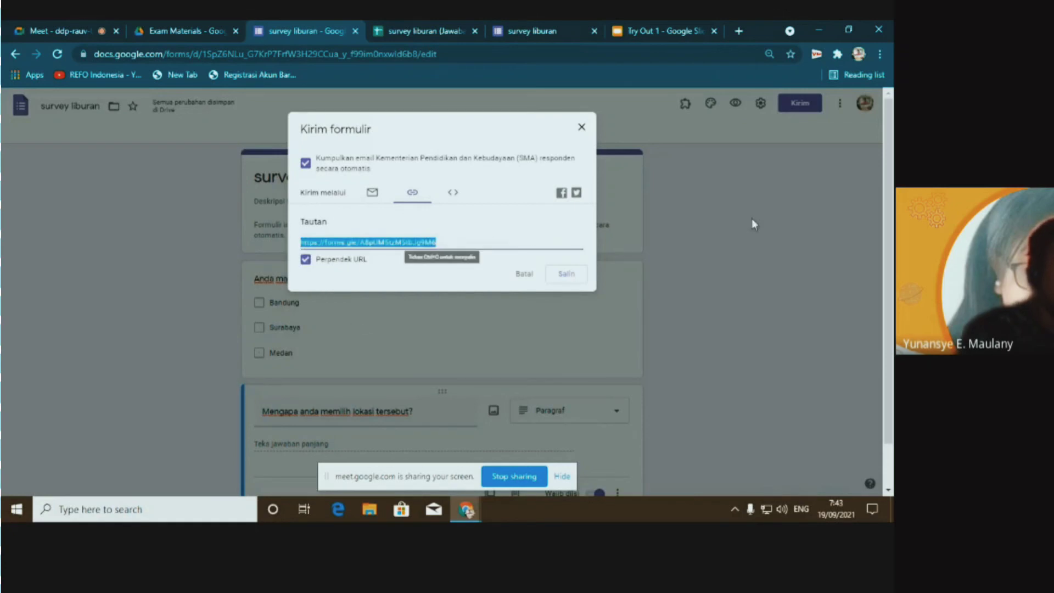
click(567, 279)
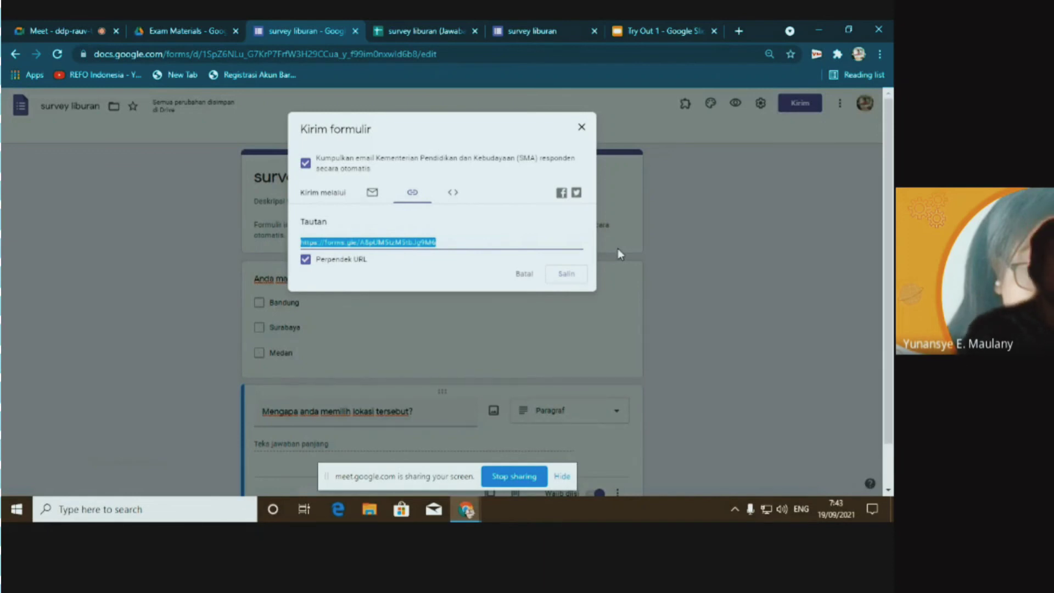
click(583, 129)
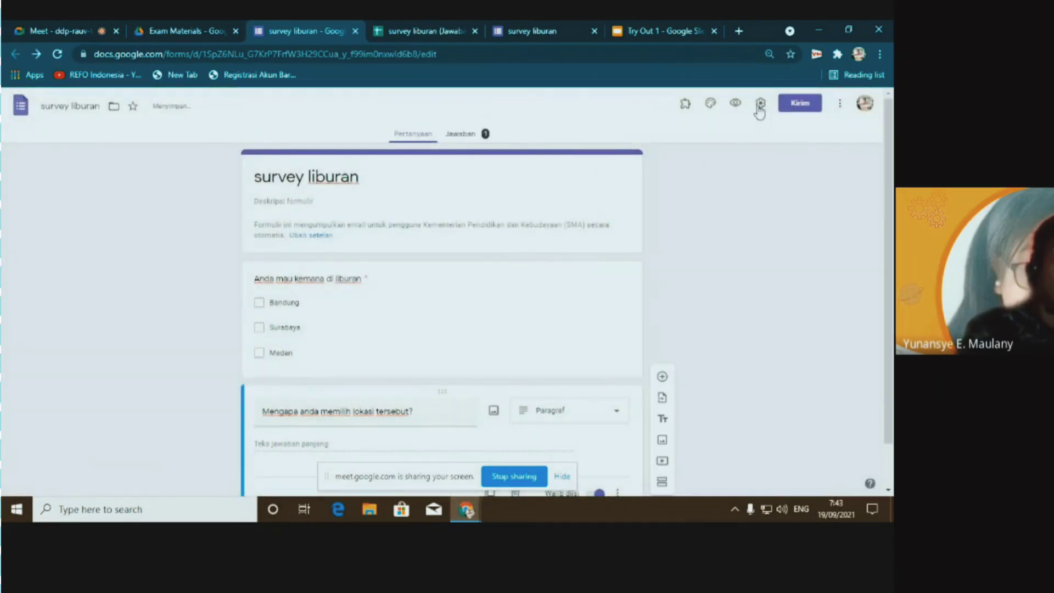
click(760, 106)
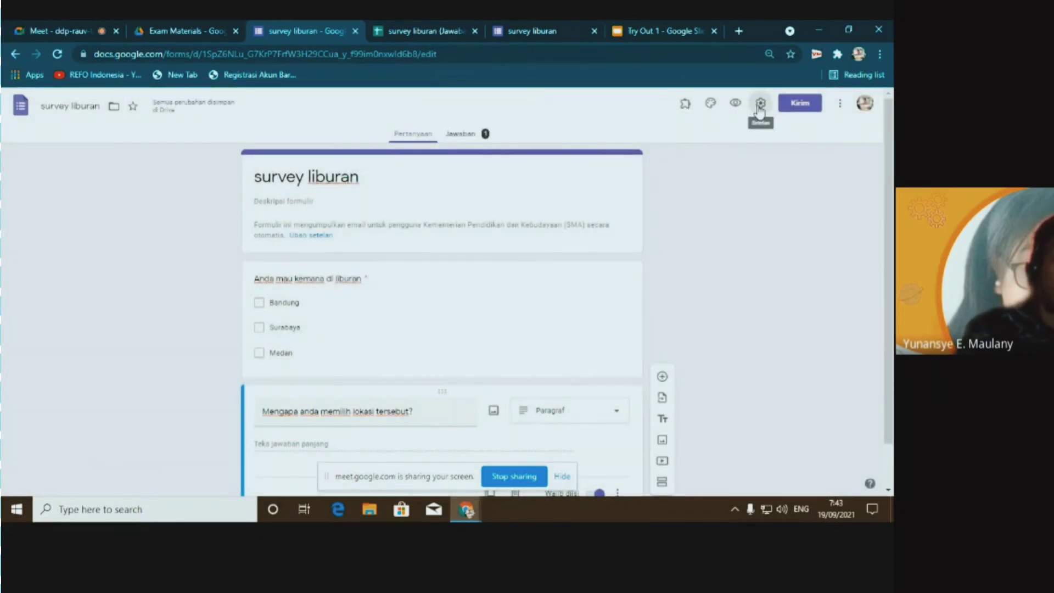
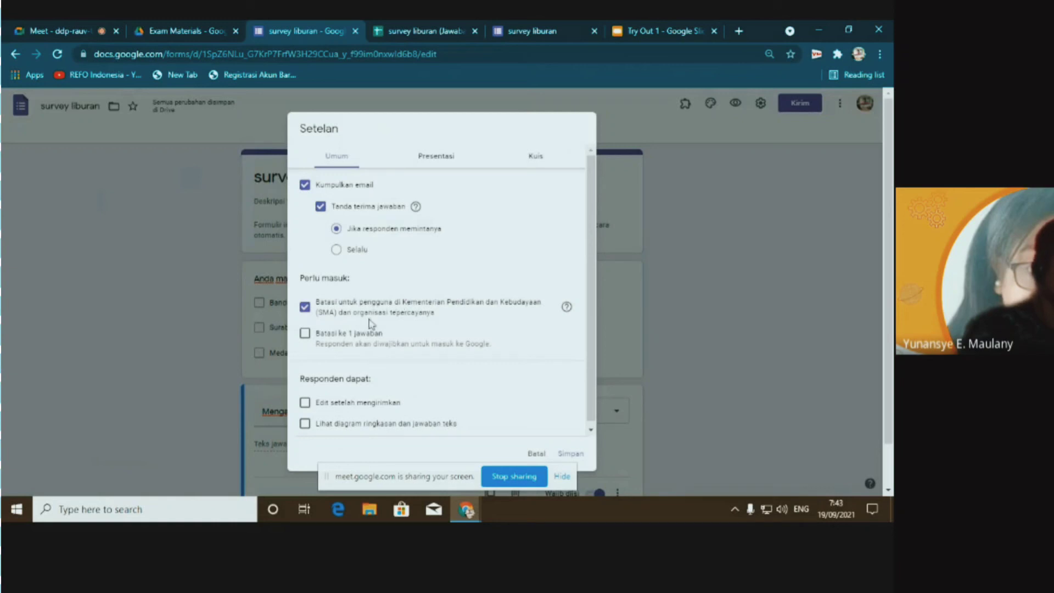
Limit the form to one response per person and leave the progress bar off
click(305, 334)
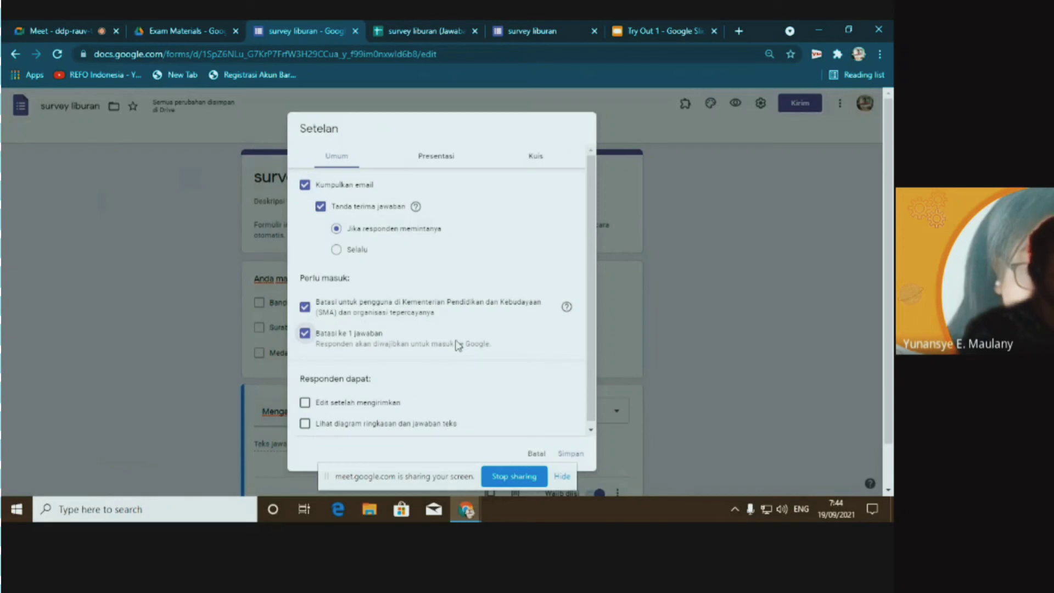
click(443, 157)
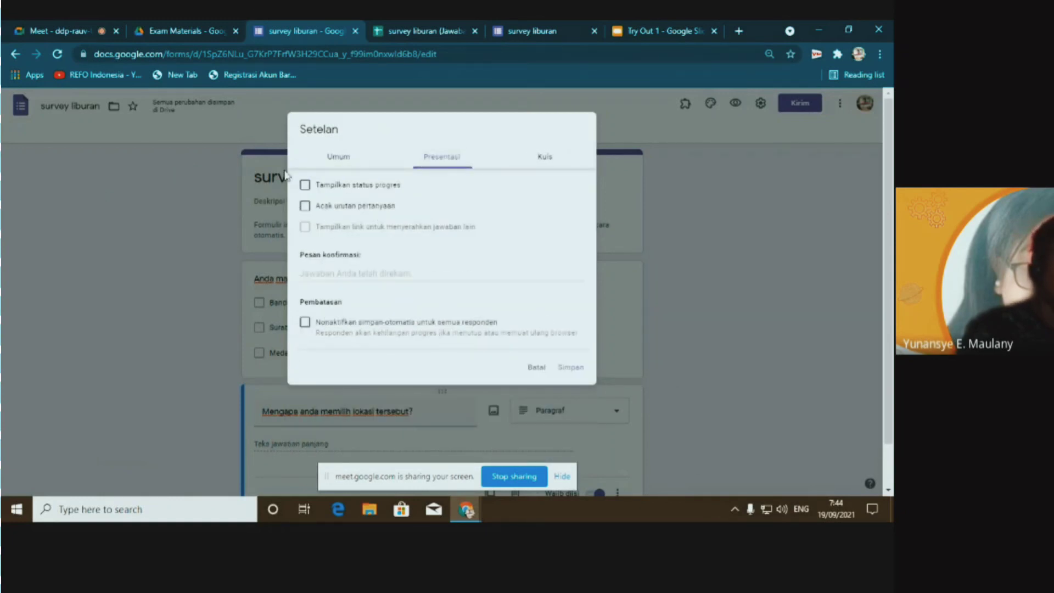
click(305, 185)
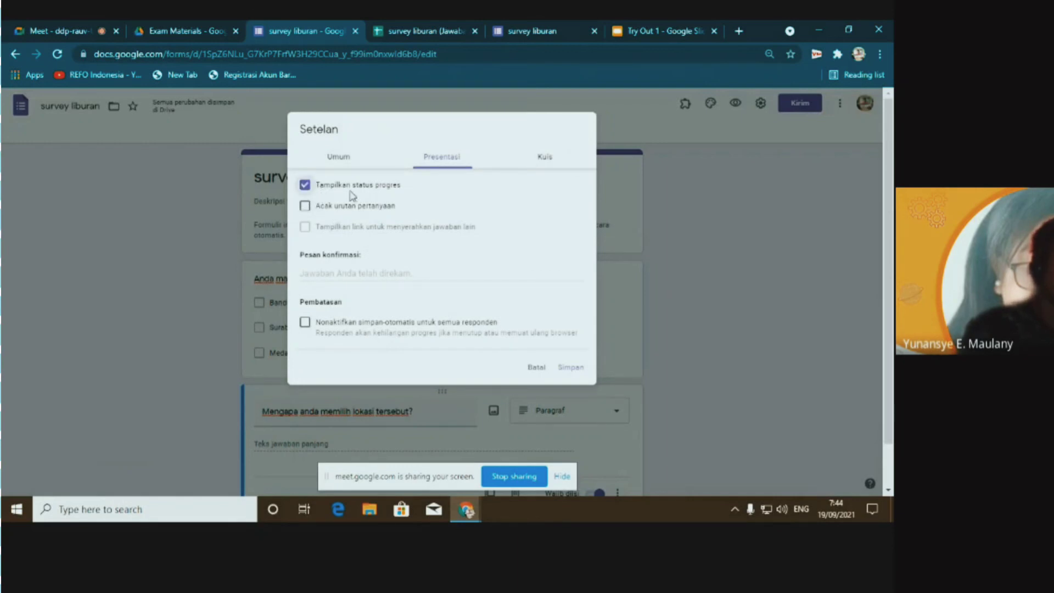
click(326, 186)
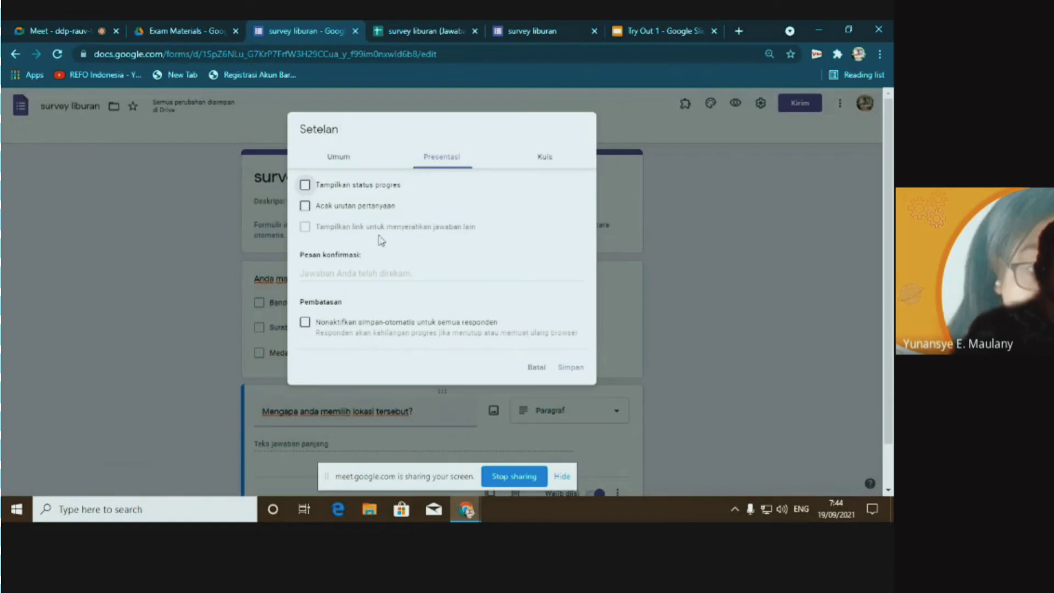
Set the confirmation message to 'terima kasih telah mengisi formulir ni' and save the settings
click(314, 272)
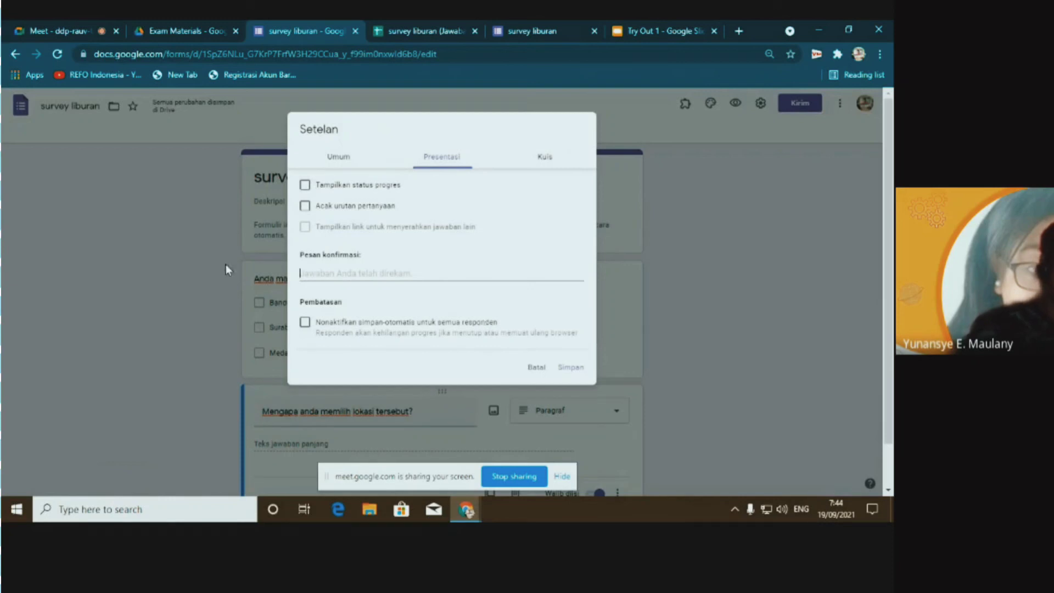
click(430, 271)
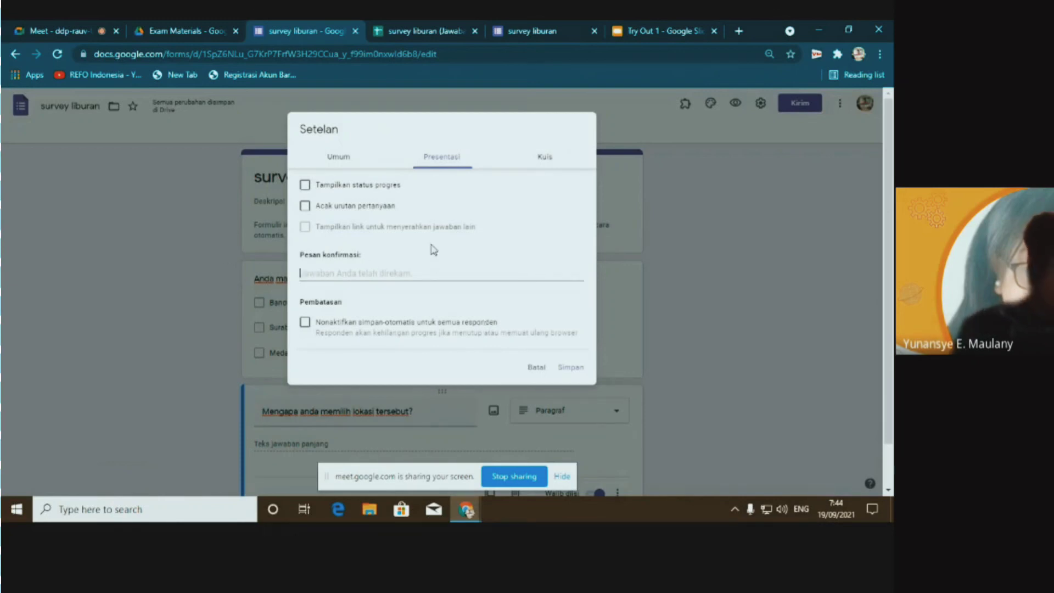
text(terima kasi)
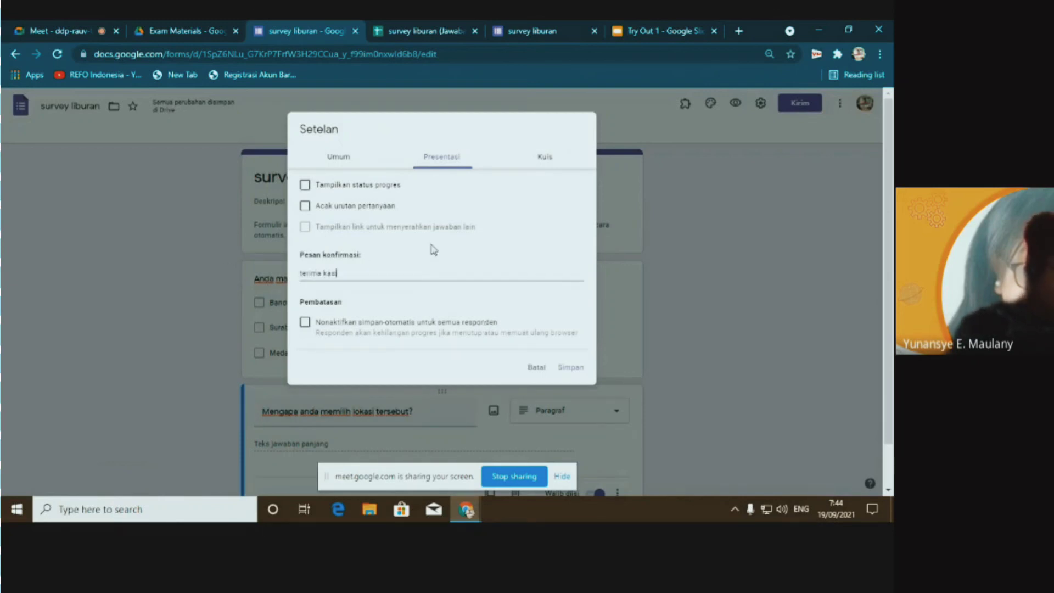
text(bh telah me)
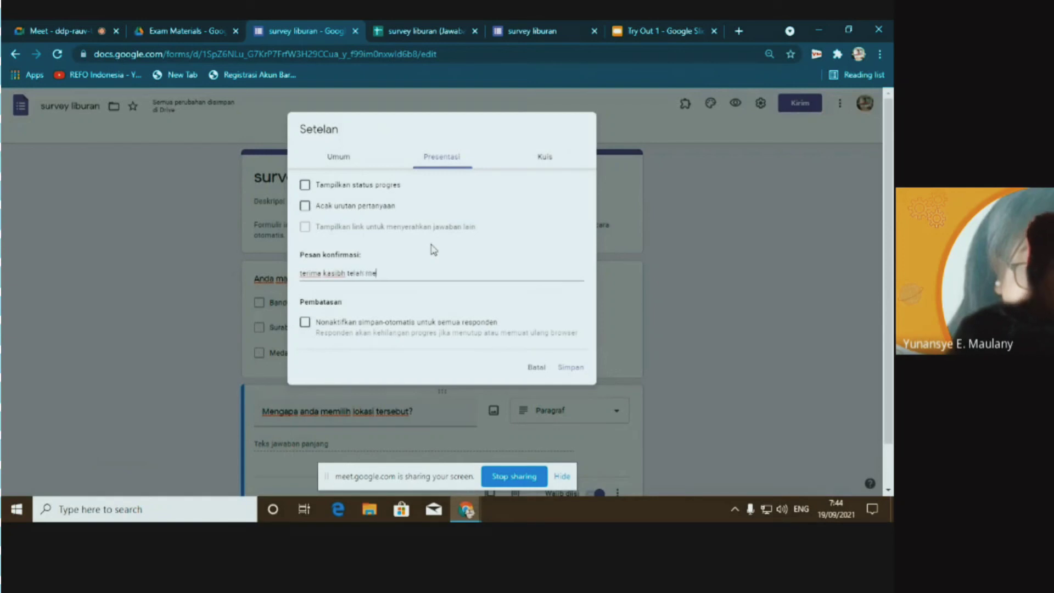
text(ngisi f)
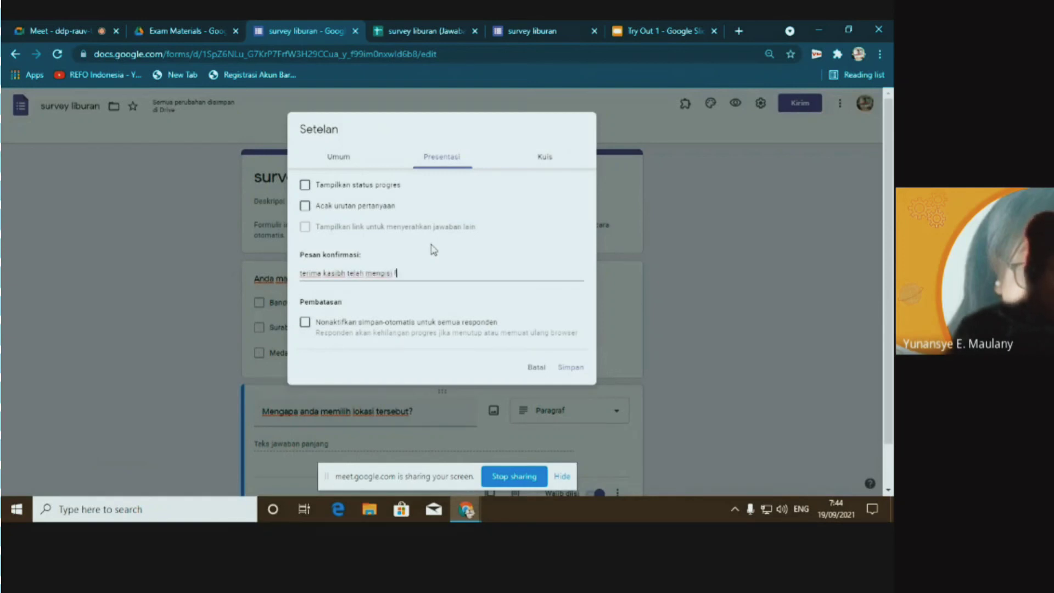
text(ormulir nin)
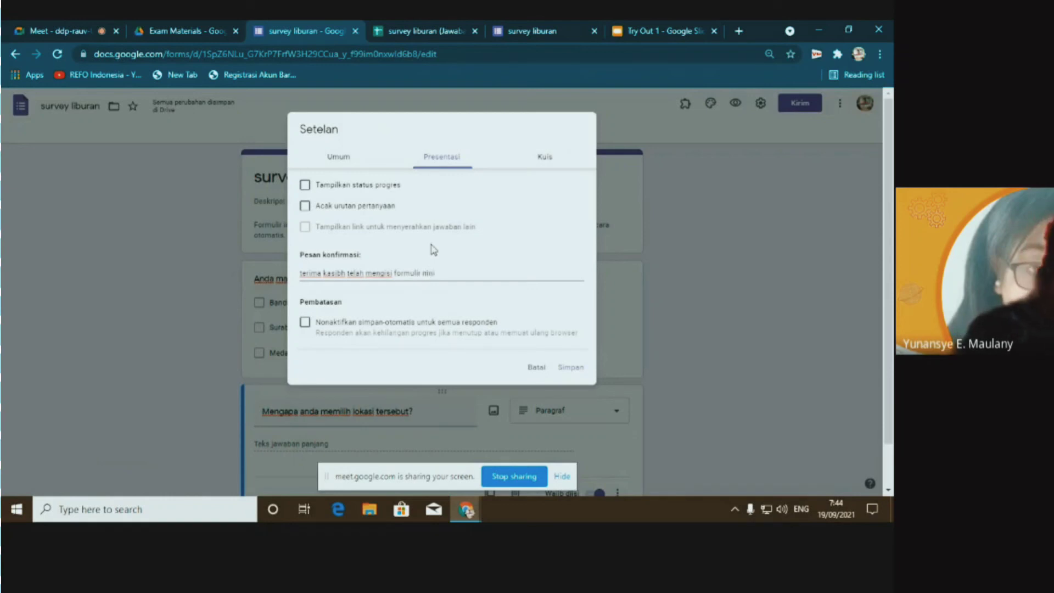
text(i)
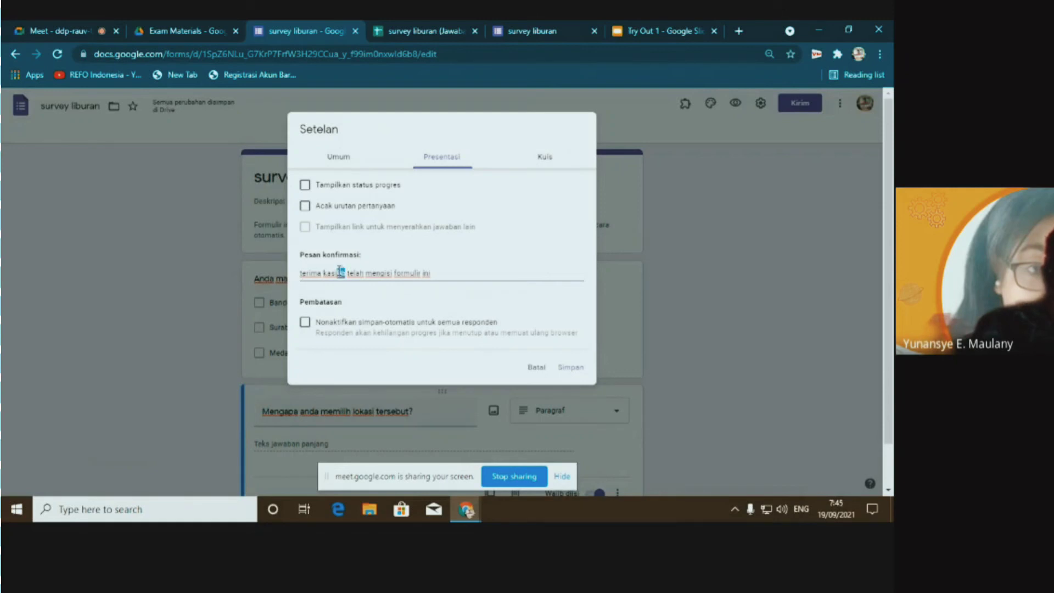
key(BackSpace)
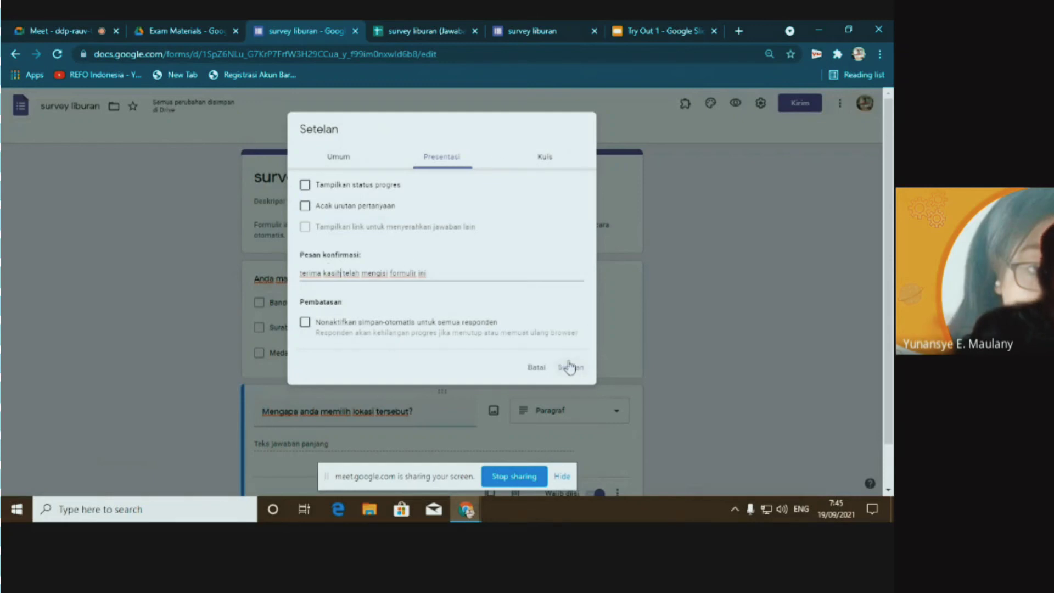
click(537, 367)
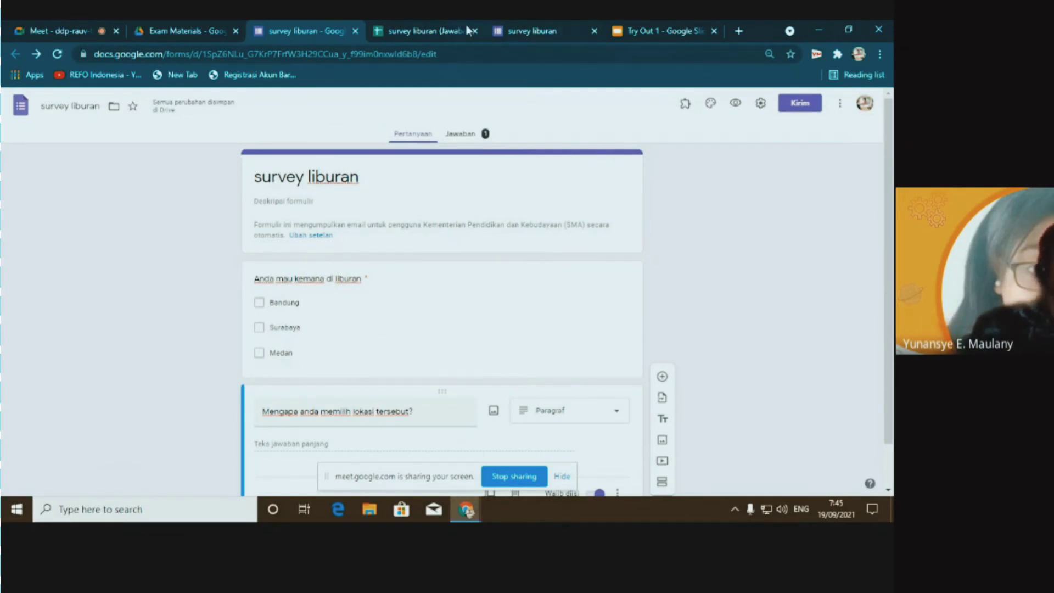
Switch to the survey liburan (Jawaban) spreadsheet showing the single Bandung response
click(445, 31)
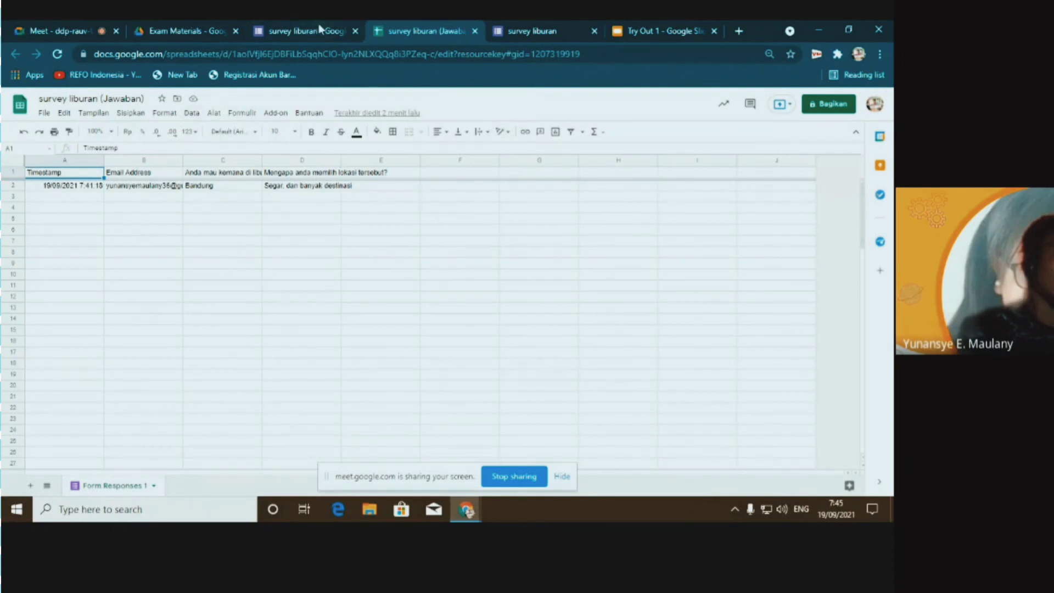
click(305, 29)
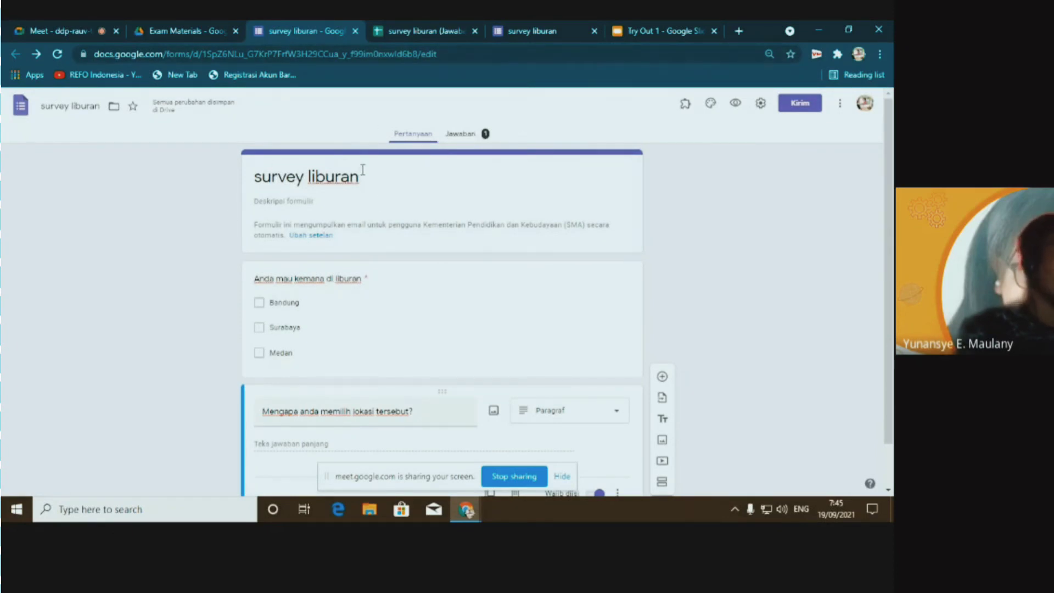
click(410, 31)
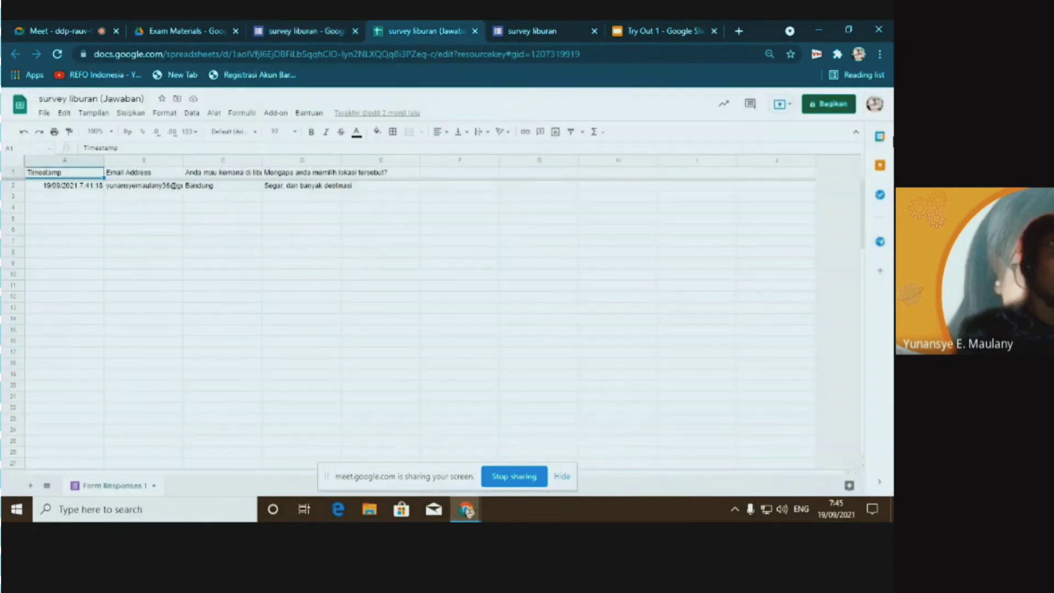
Share the spreadsheet with a colleague as Pemberi komentar, then view the Try Out 1 slides
click(833, 110)
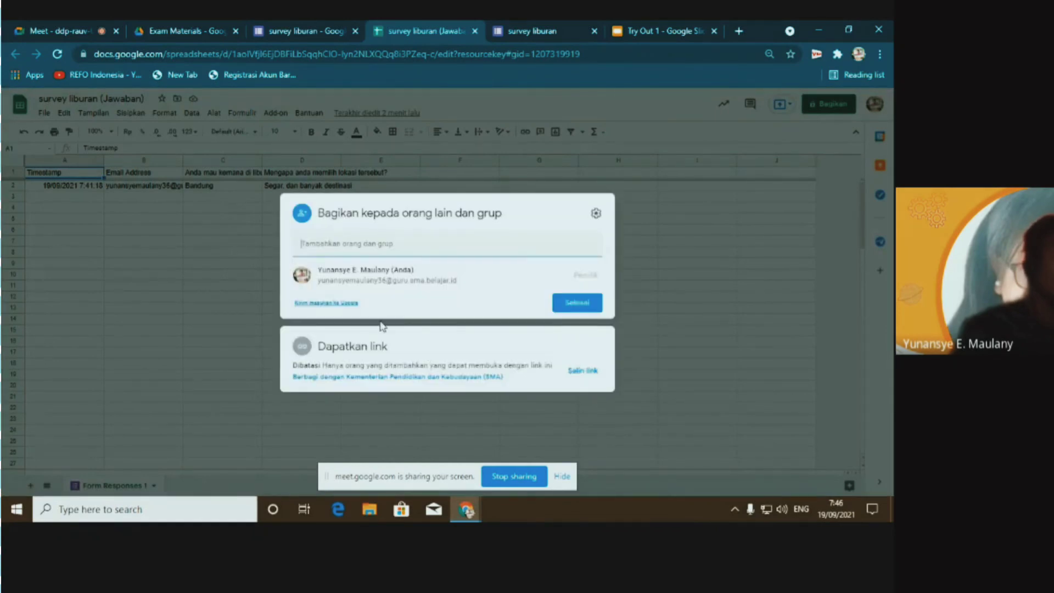
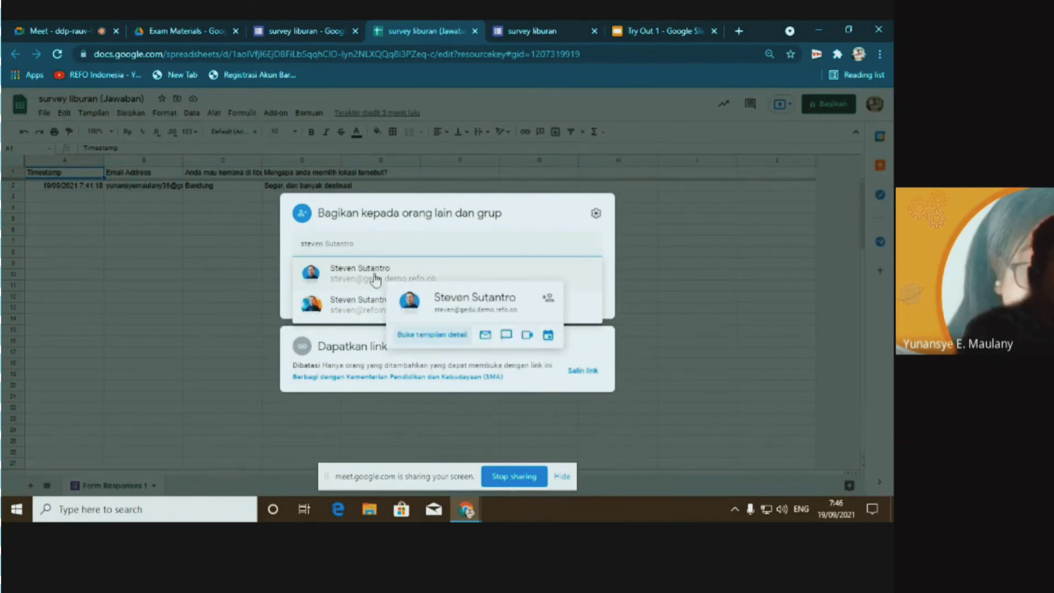
click(376, 279)
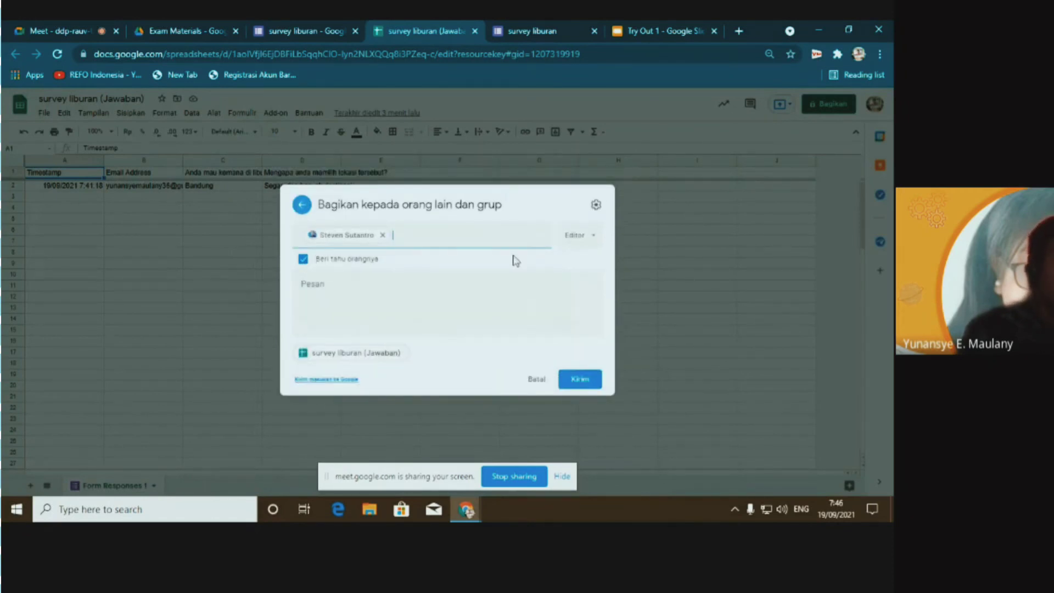
click(593, 246)
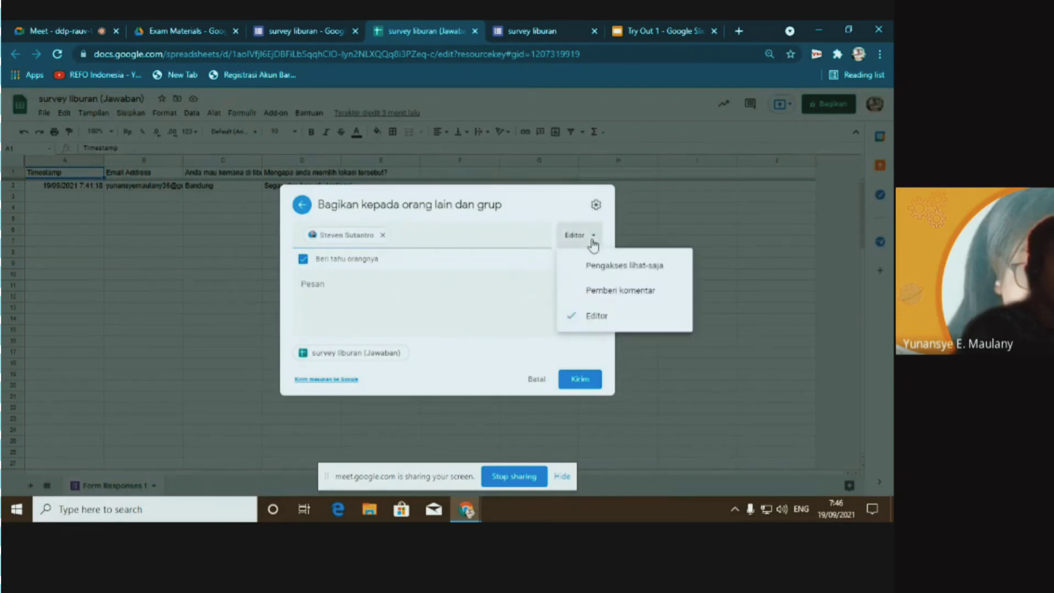
click(633, 291)
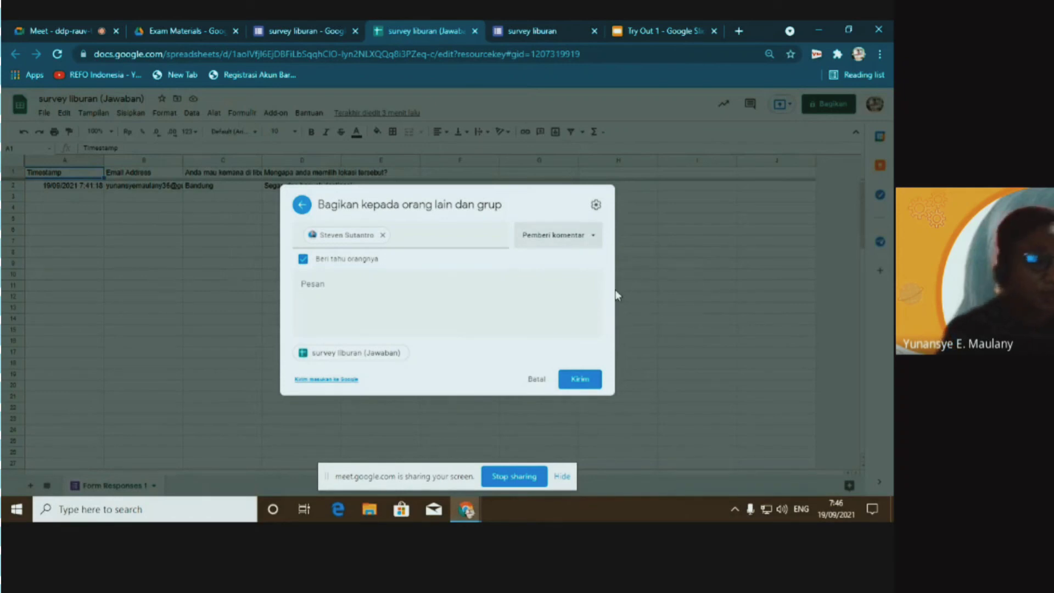
click(644, 31)
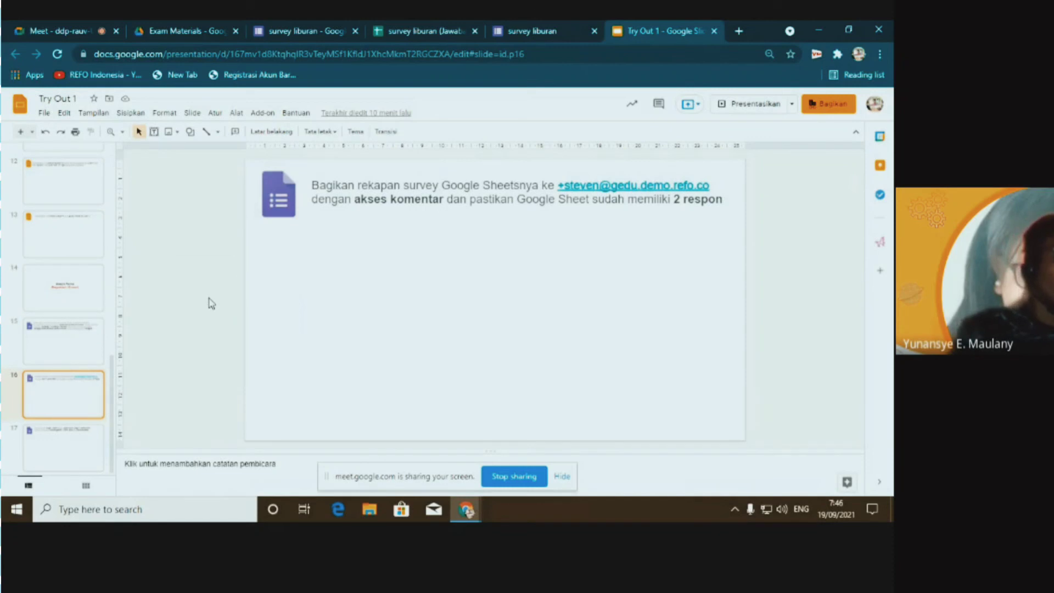
View the slide 17 quiz task, then go to the Exam Materials Drive folder
click(64, 443)
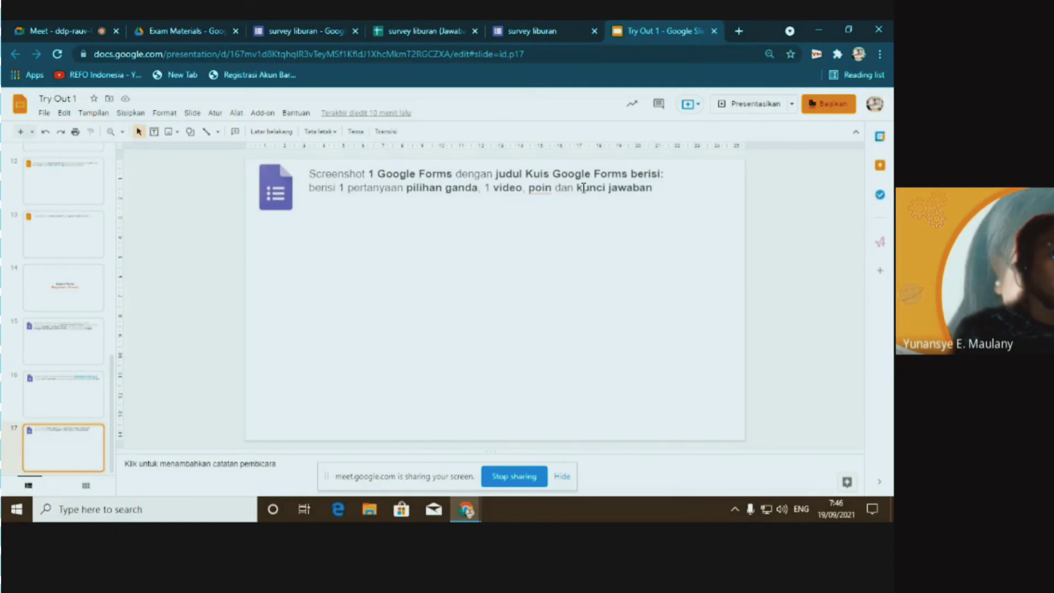
click(187, 31)
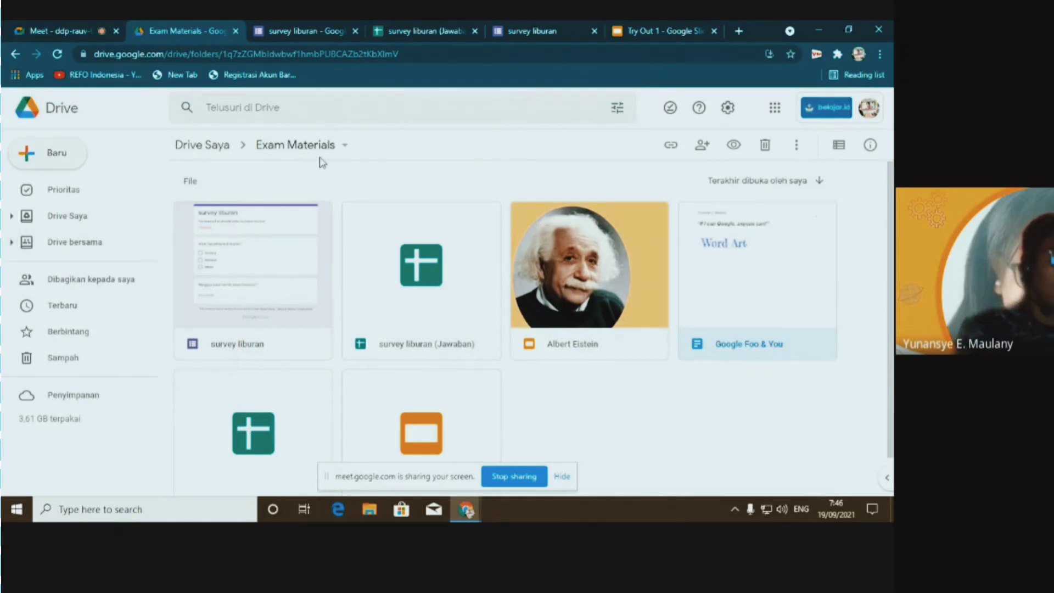
Create a blank quiz via New > Google Formulir > Kuis kosong in Exam Materials
click(52, 159)
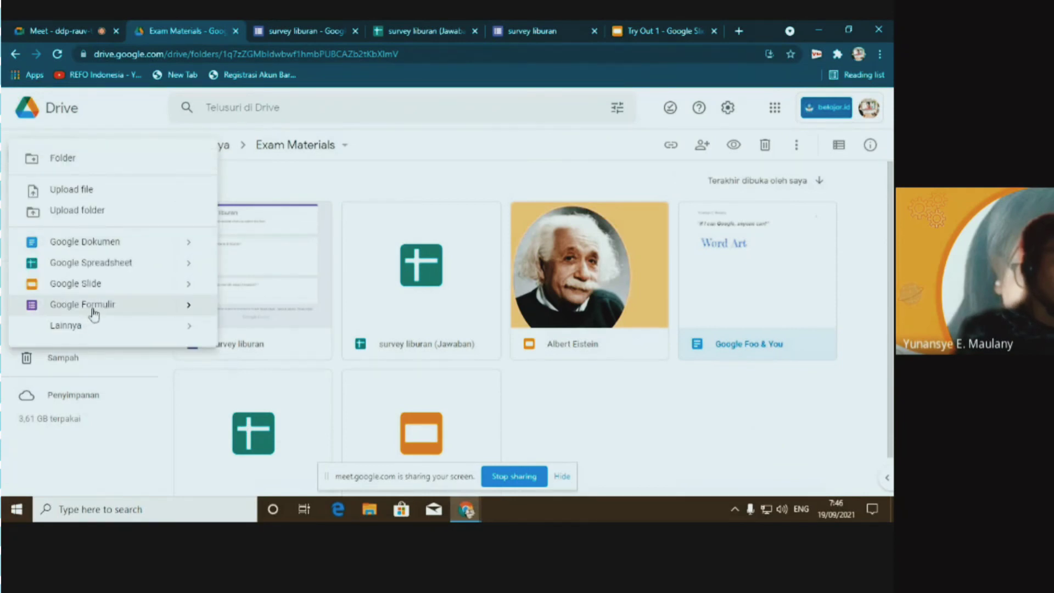
mouse_move(207, 315)
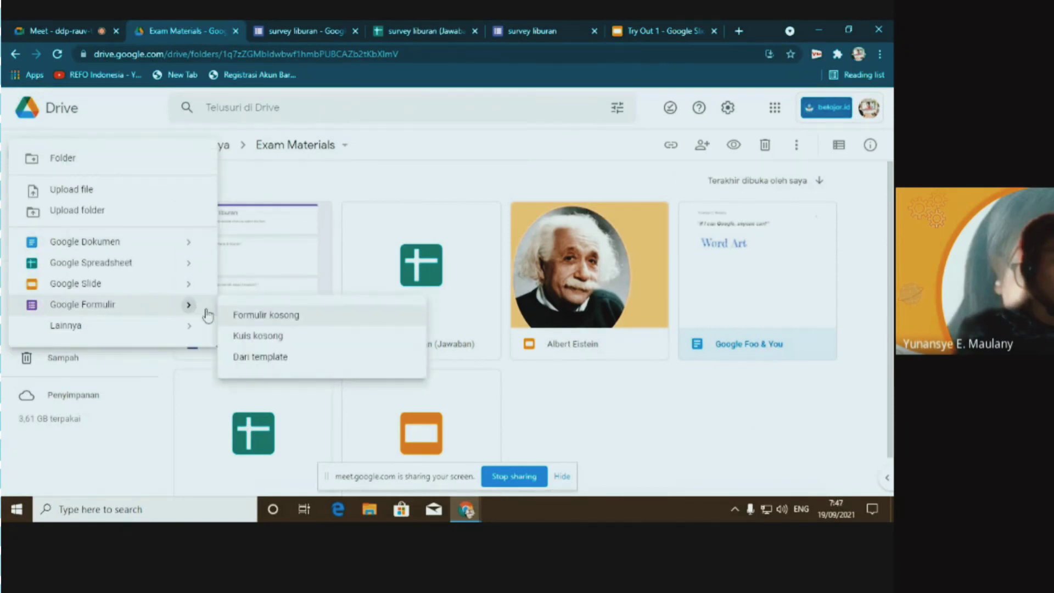
click(259, 342)
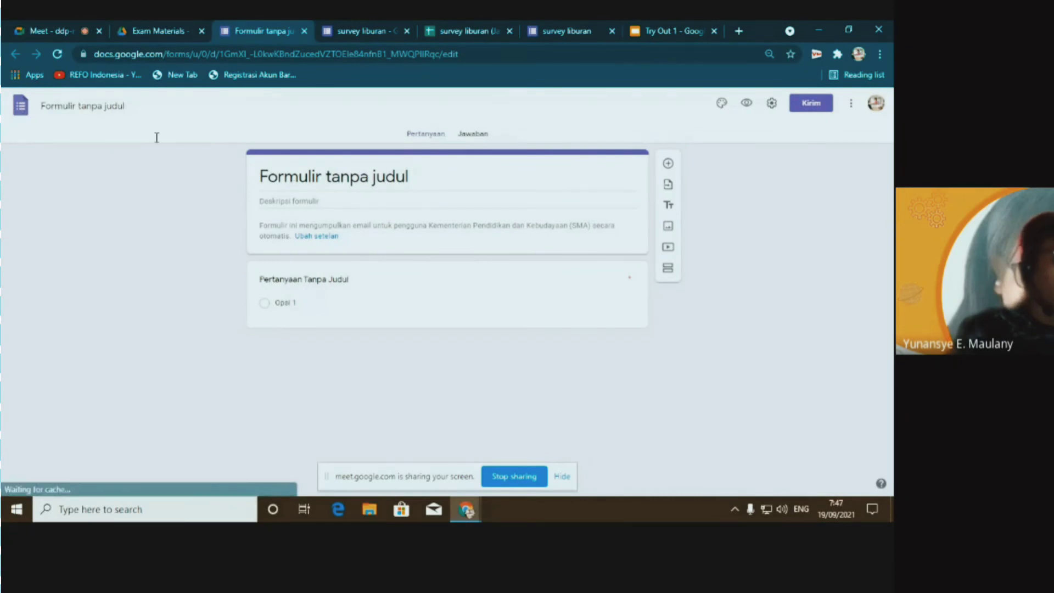
Title the quiz 'Kuis Google For education'
click(73, 103)
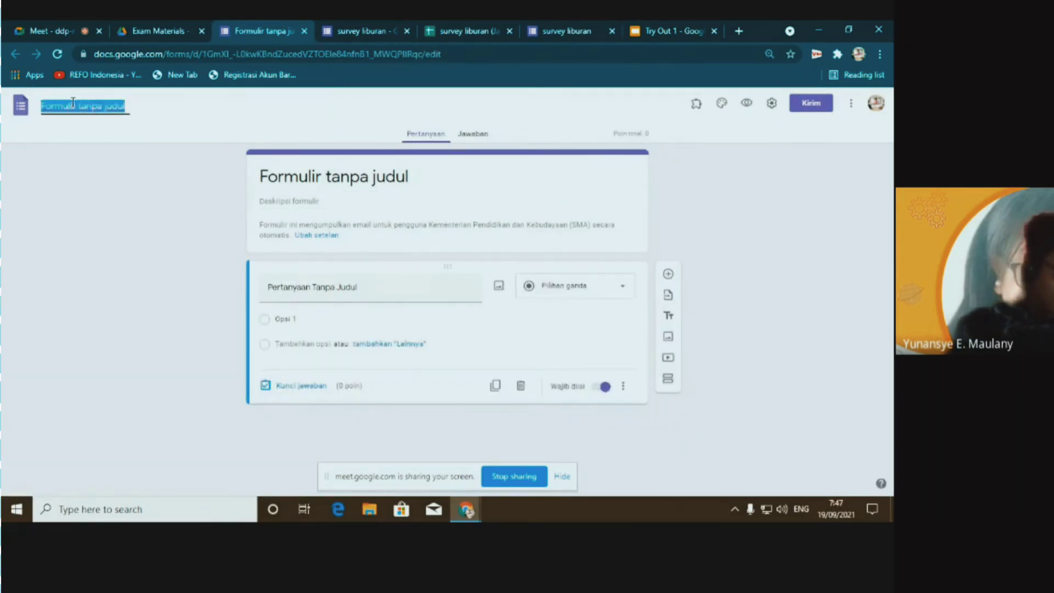
text(Kuis)
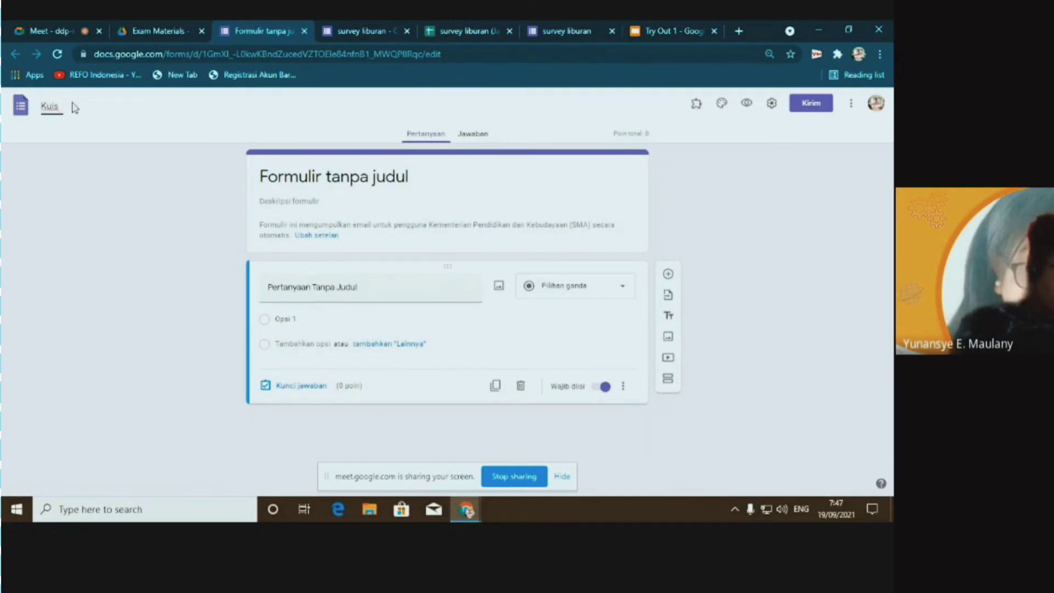
text( Google F)
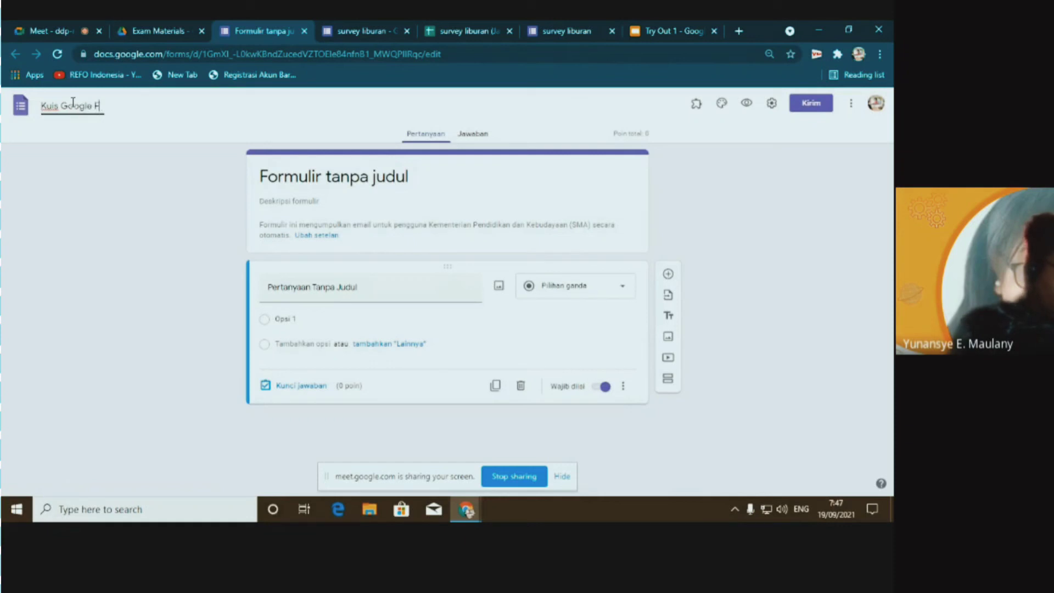
text(or)
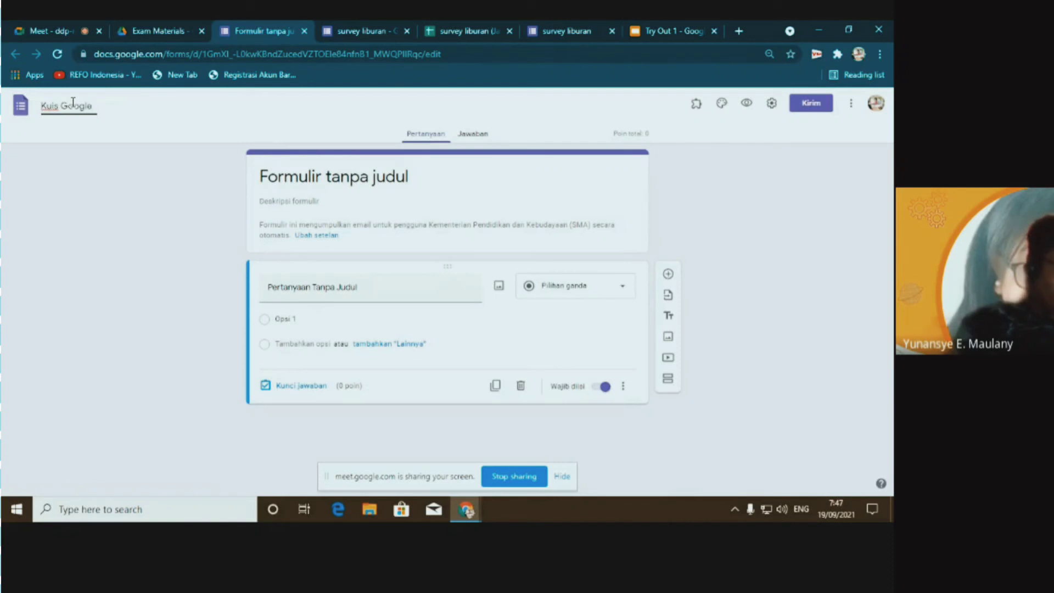
text(For)
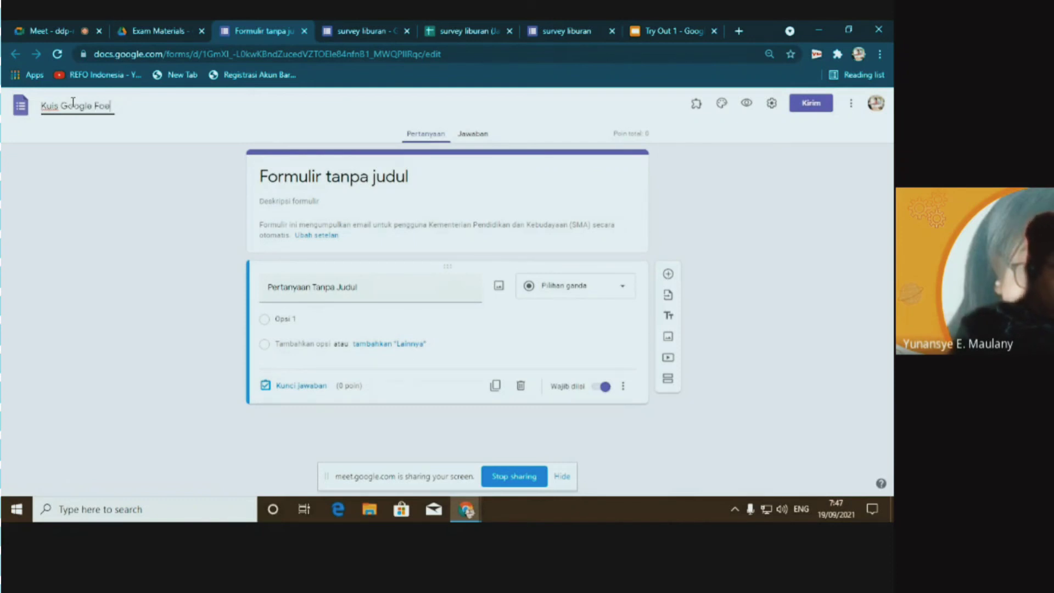
text( education)
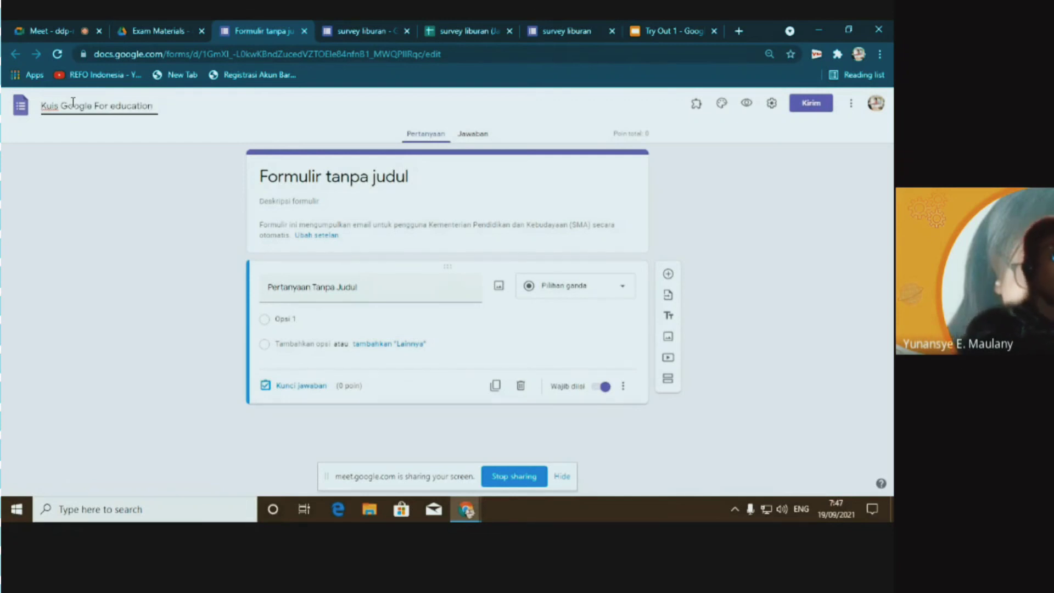
click(376, 320)
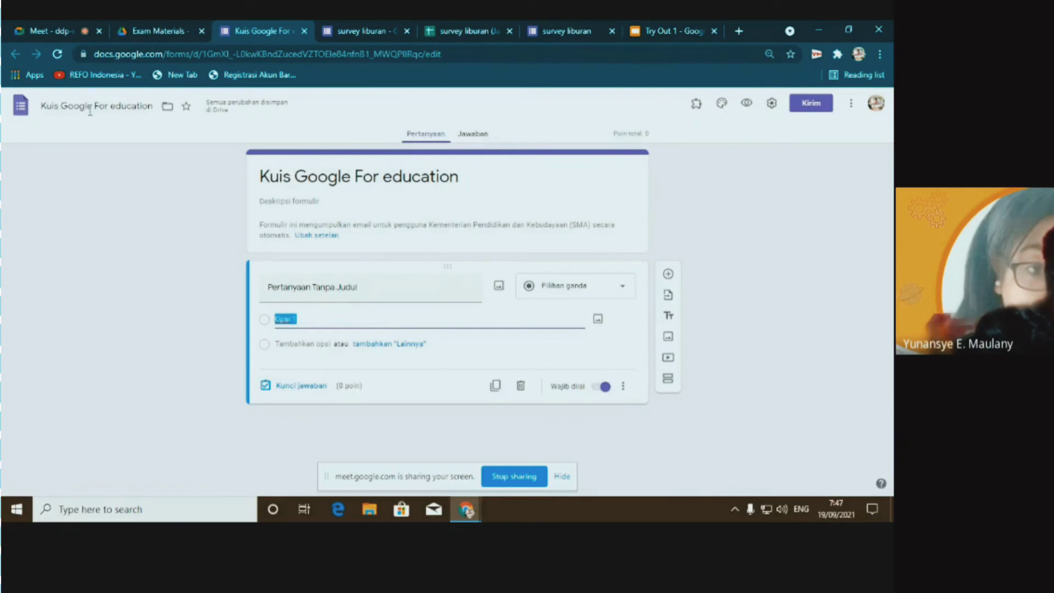
Write the question 'Fitur google for education yang merekap semua data pengisian formulir'
click(282, 286)
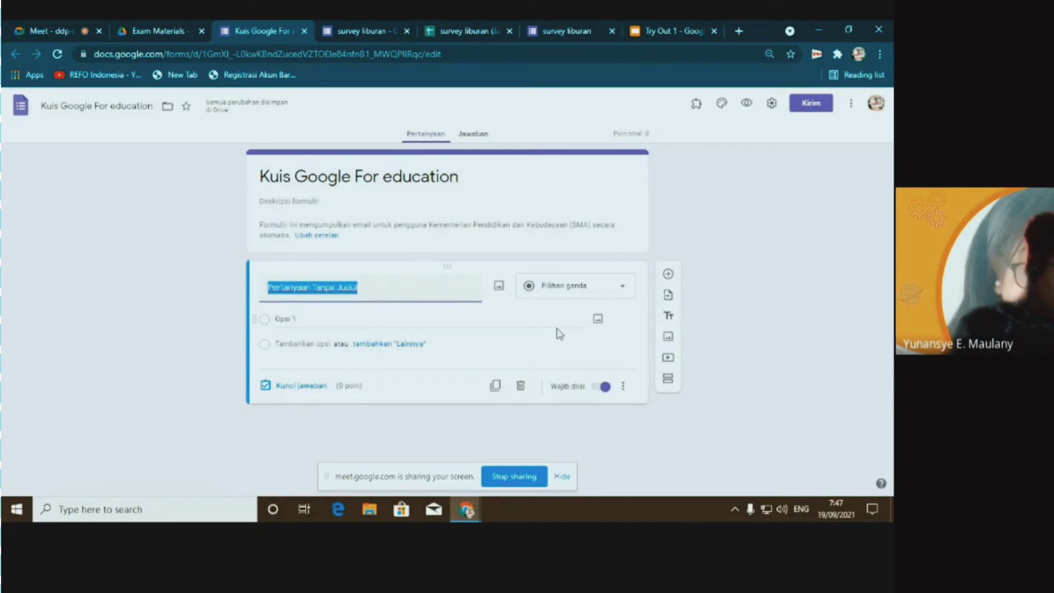
text(Fitur googl)
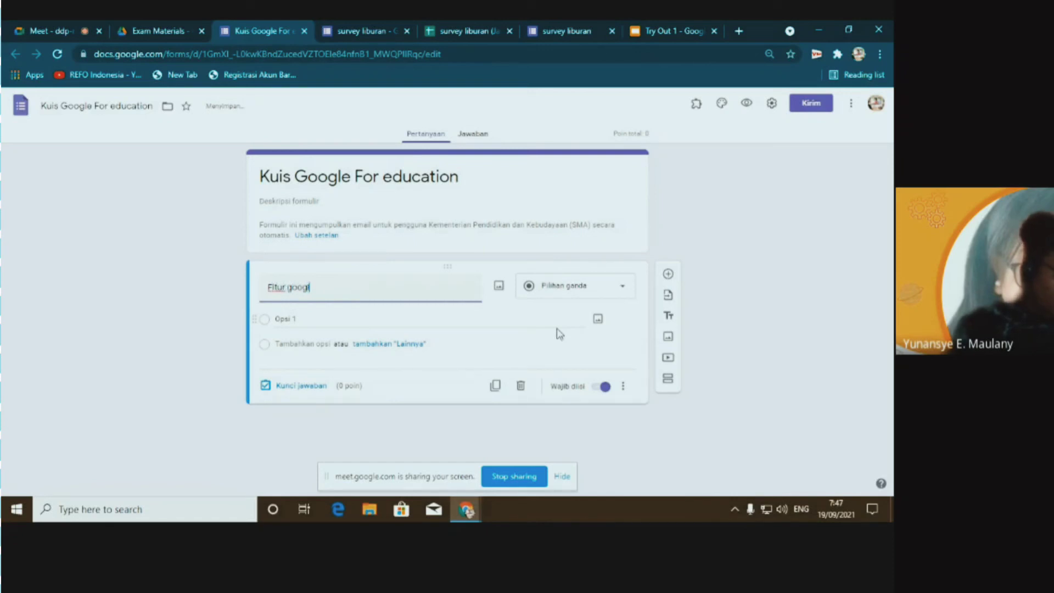
text(e for edu)
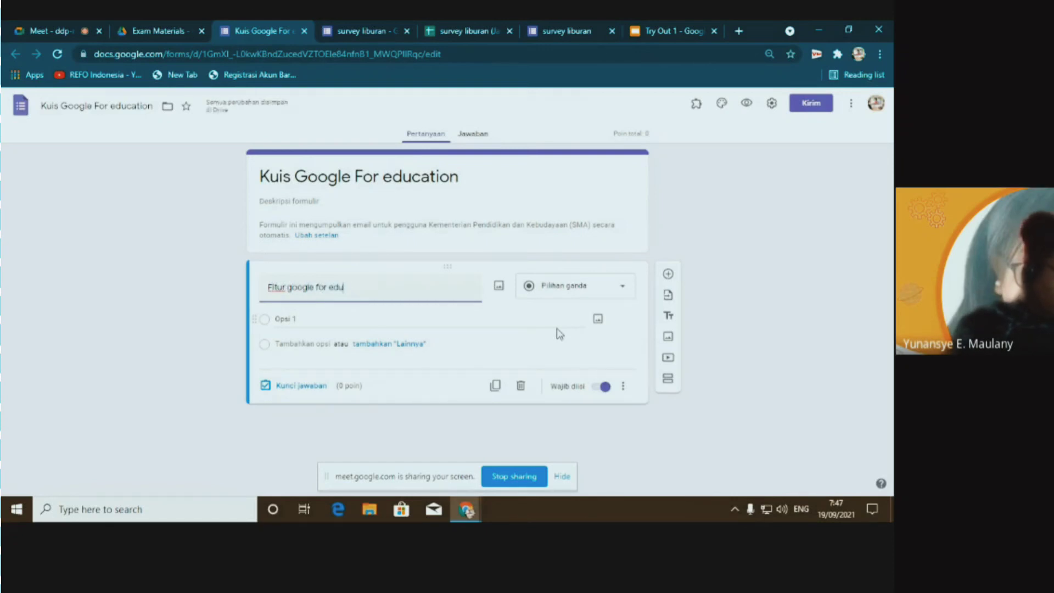
text(cation yang men)
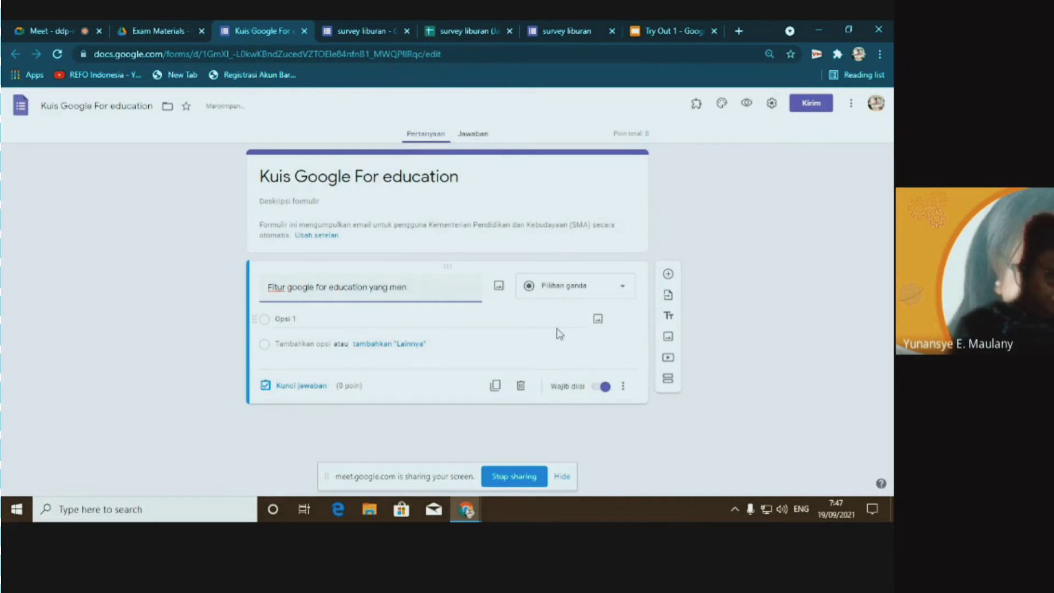
key(BackSpace)
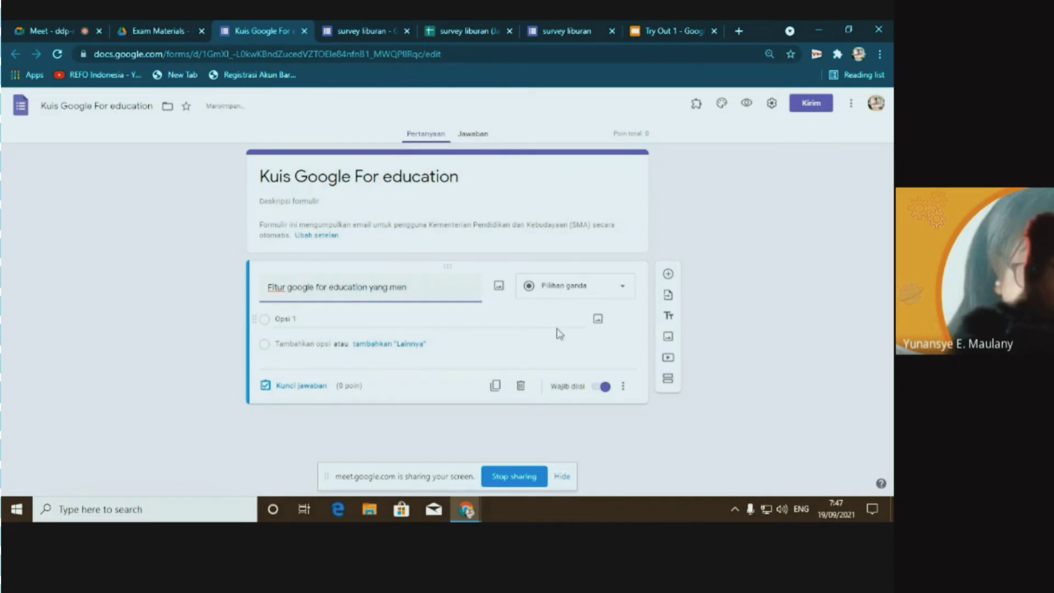
text(reka)
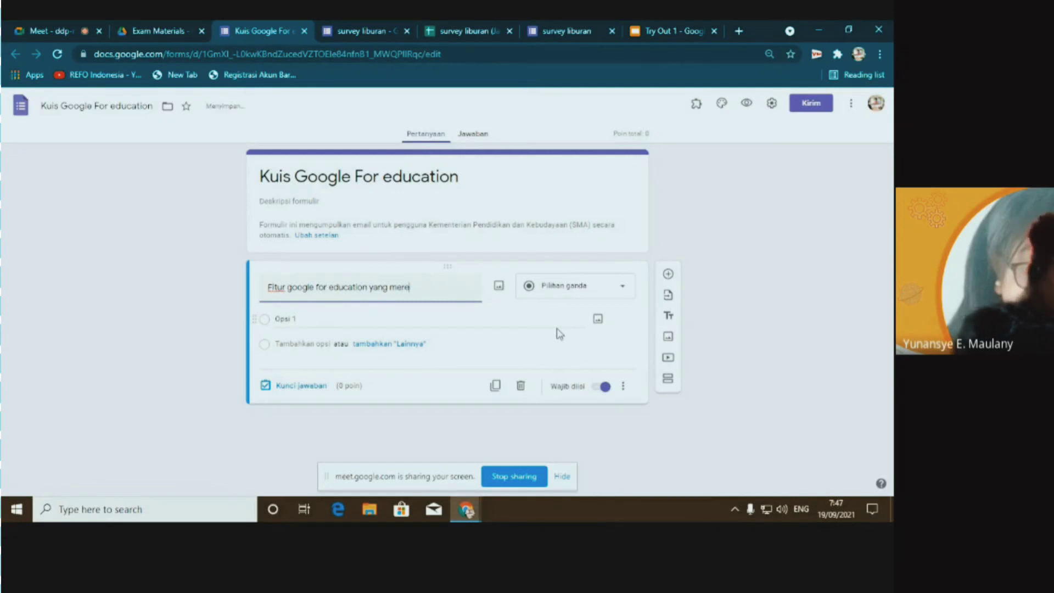
text(ua)
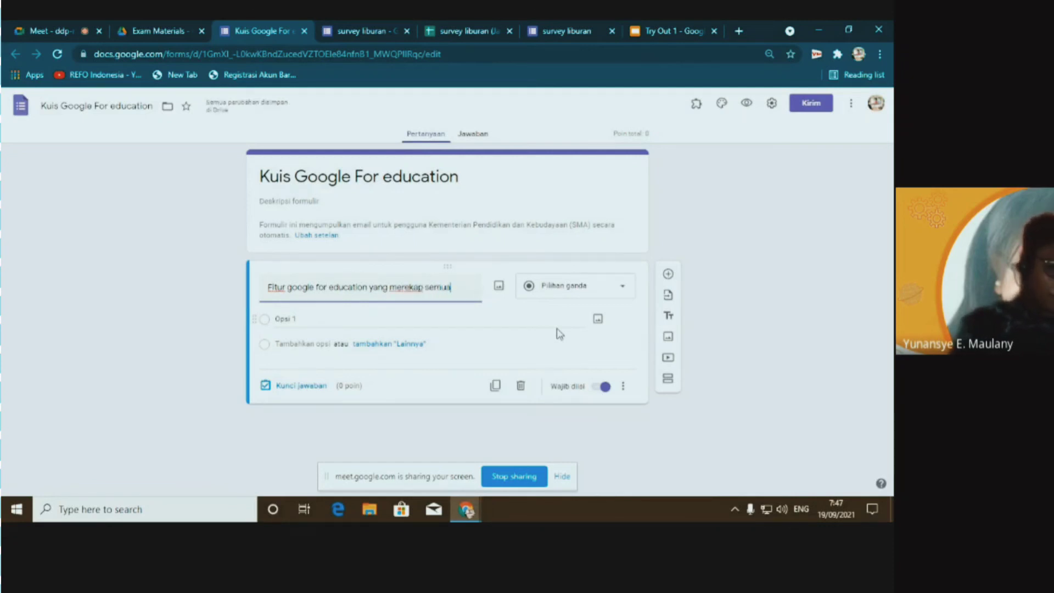
text( data)
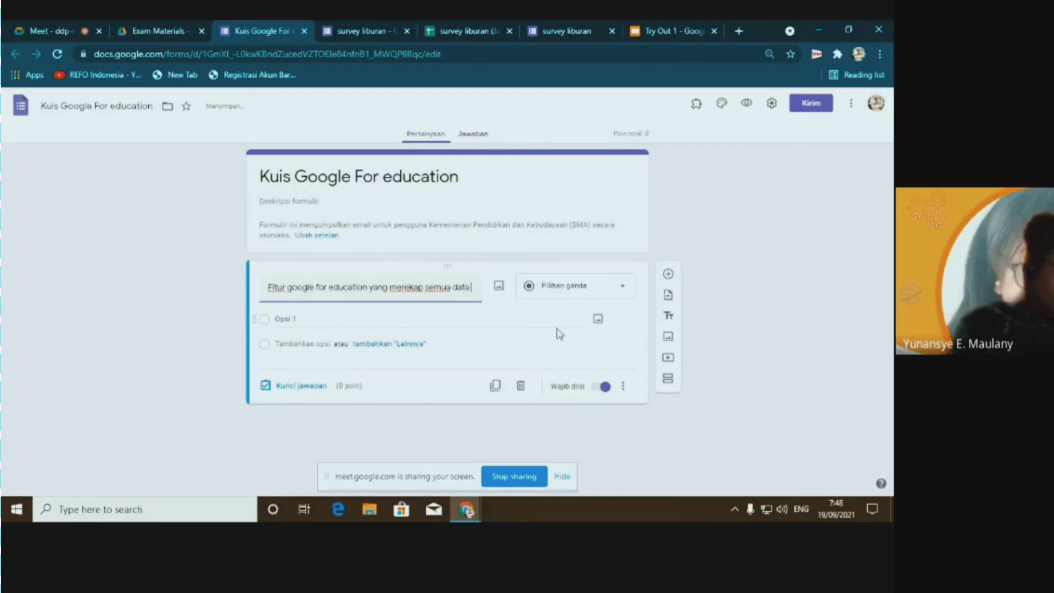
text( pengisi)
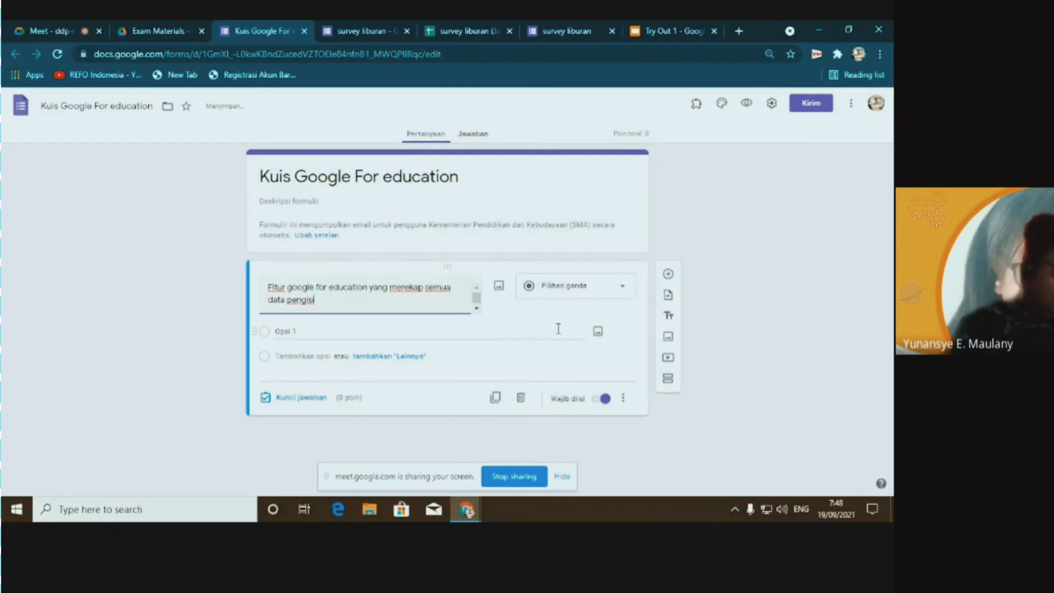
text(an for)
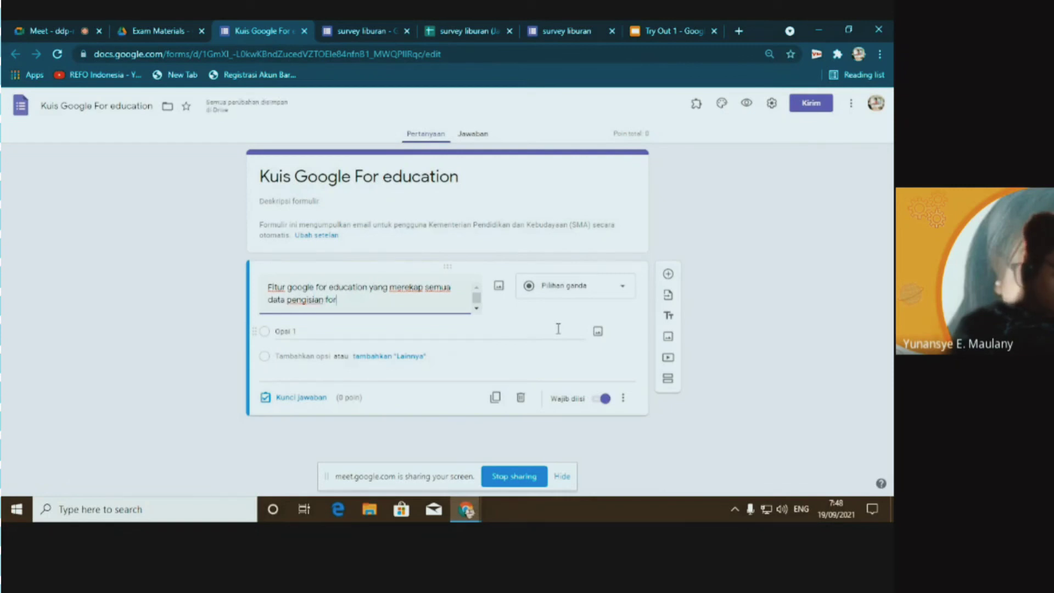
text(mulir)
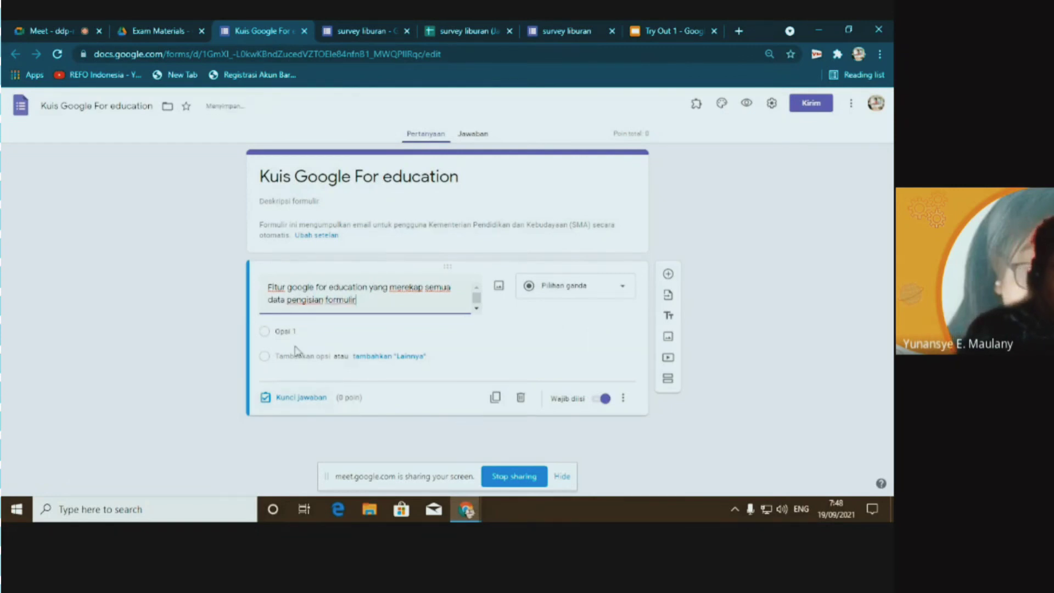
Enter the first two choices, Google formulir and Google dokumen
click(301, 331)
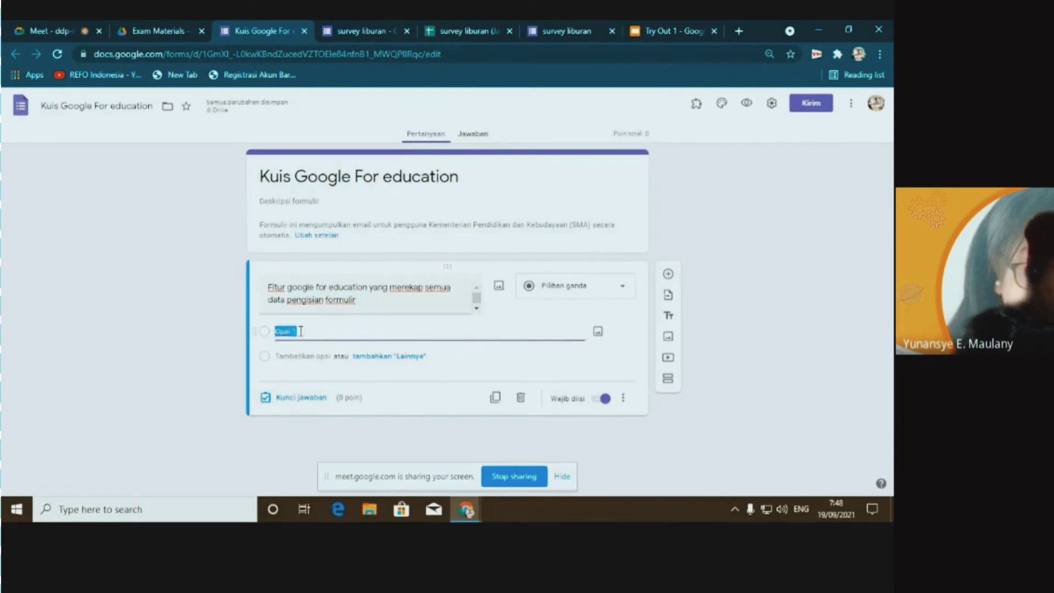
text(q)
key(BackSpace)
text(Google)
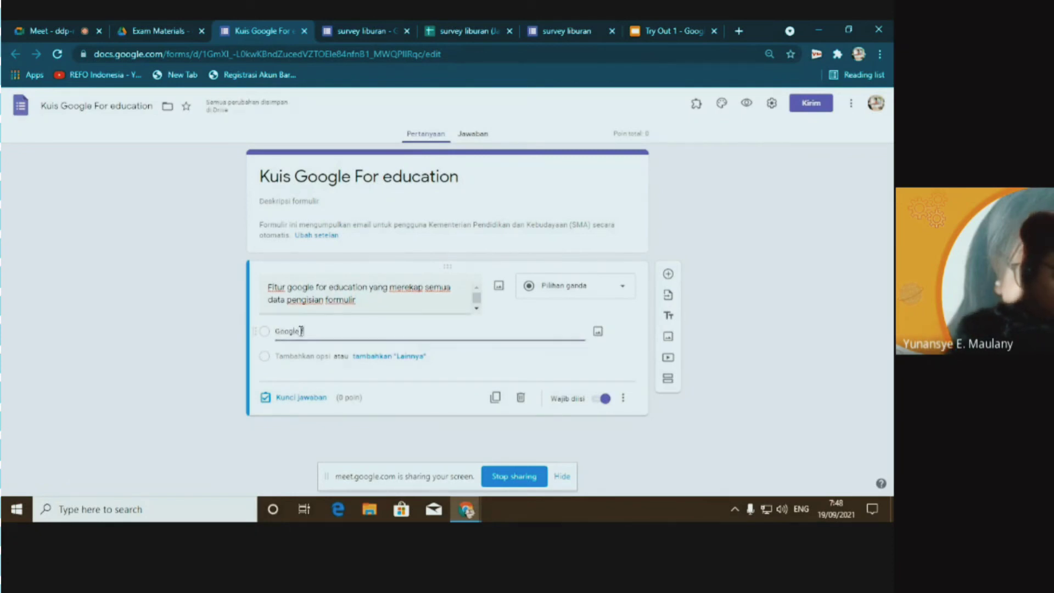
text( formulir)
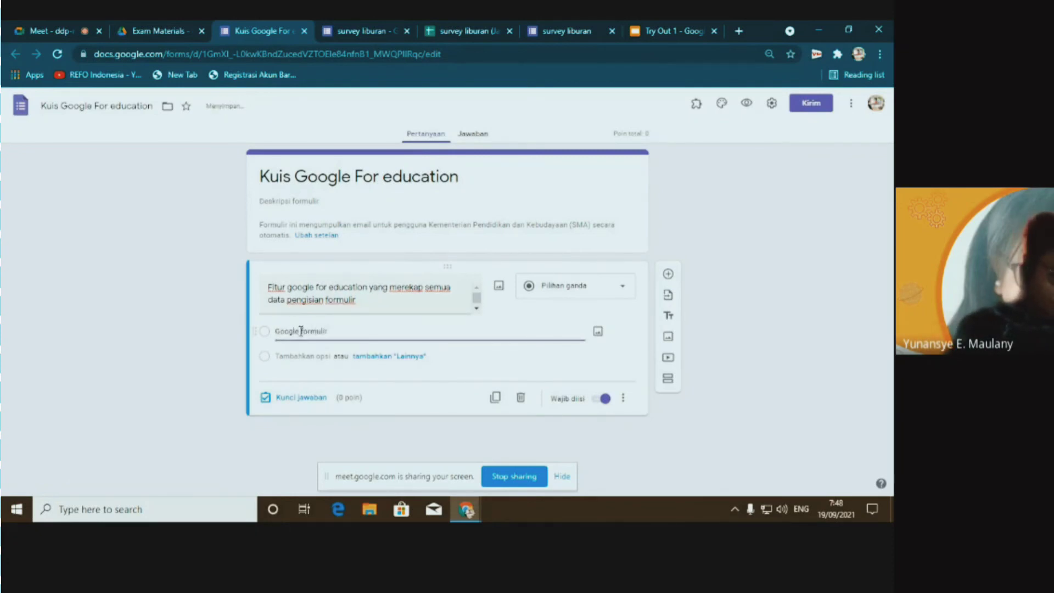
key(Return)
text(Google )
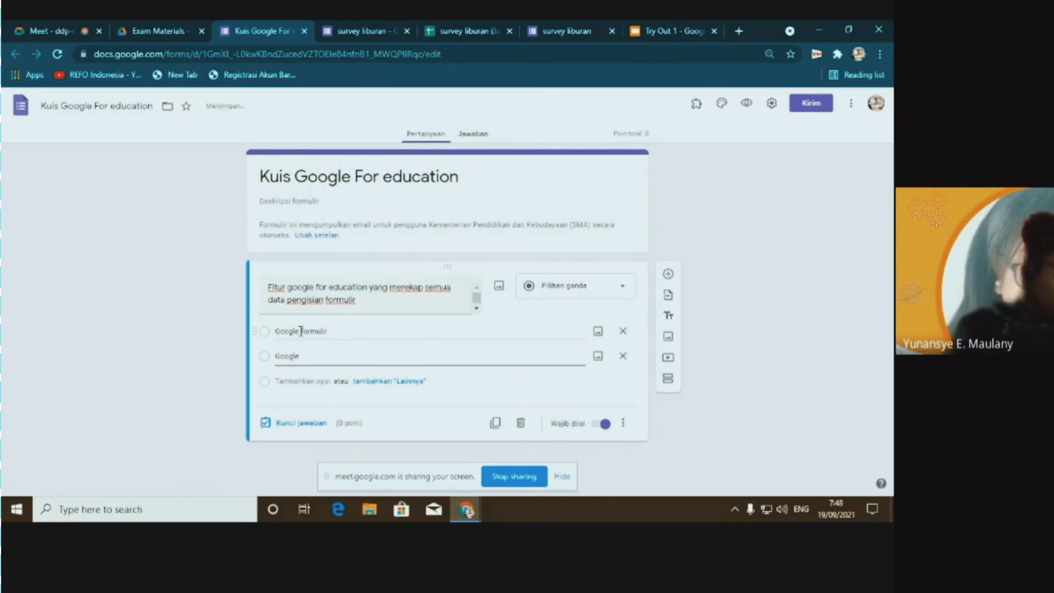
text(dokume)
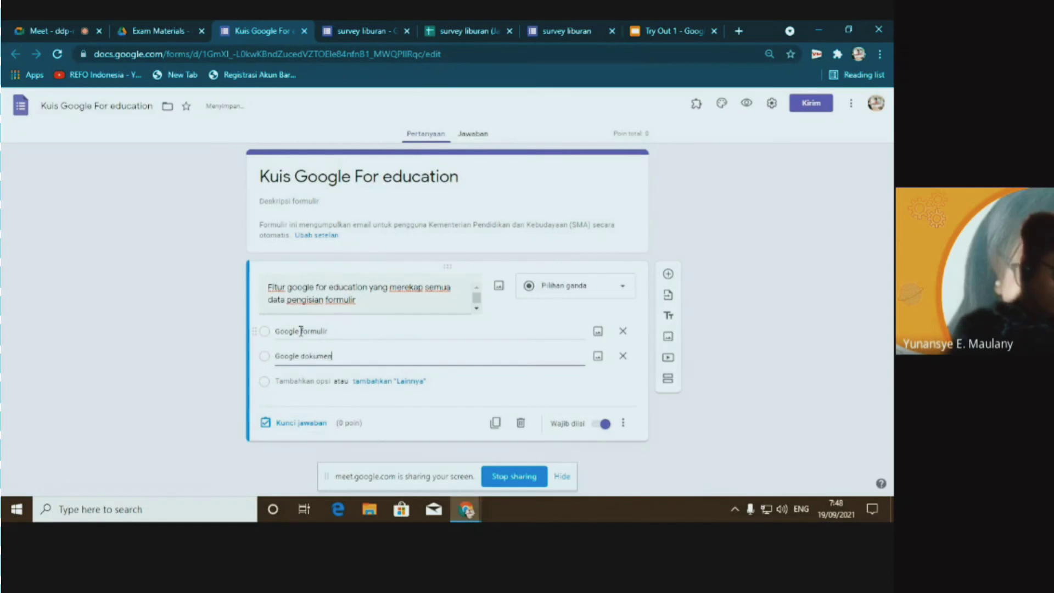
text(n)
key(Return)
Add the remaining choices google sheet, google map and google slide
text(goog)
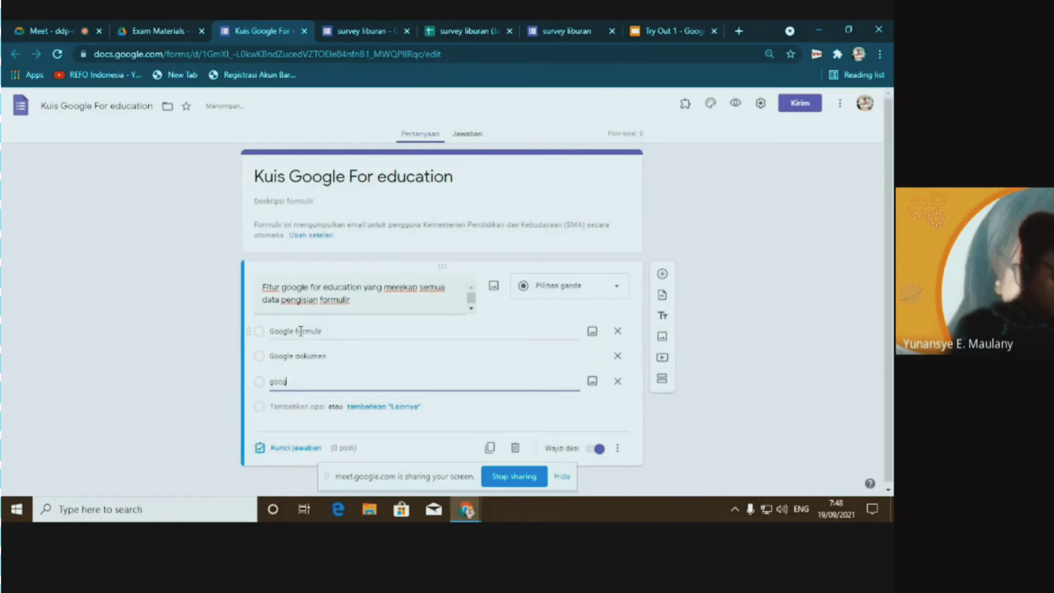
text(le s)
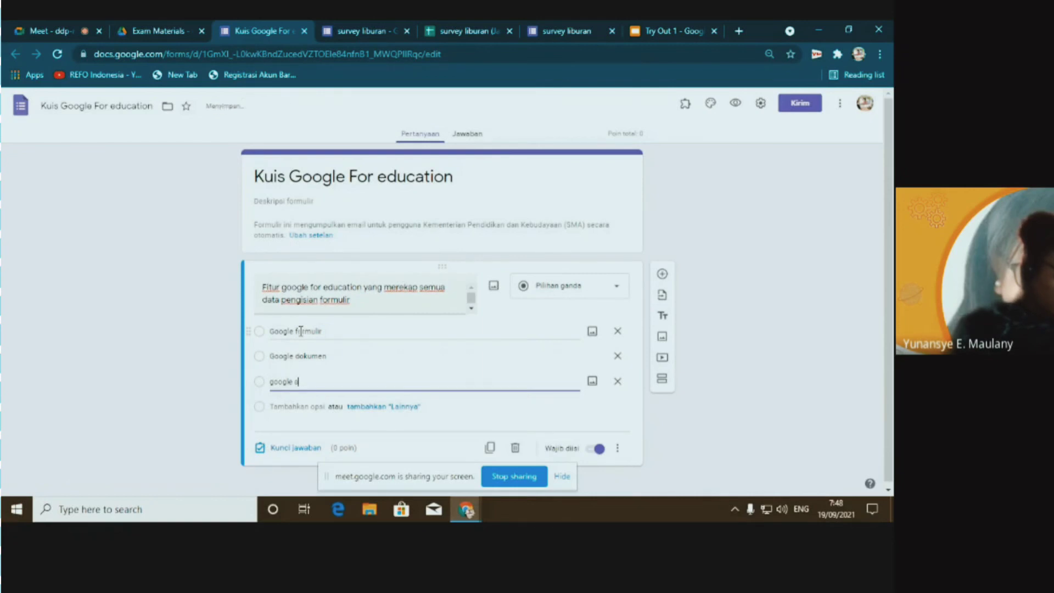
text(heet)
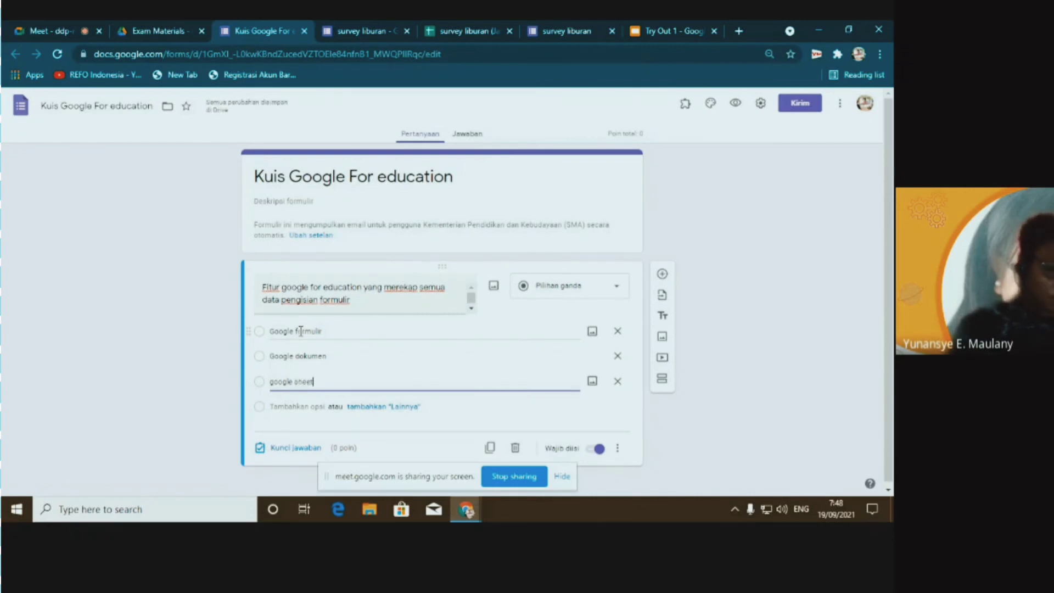
key(Return)
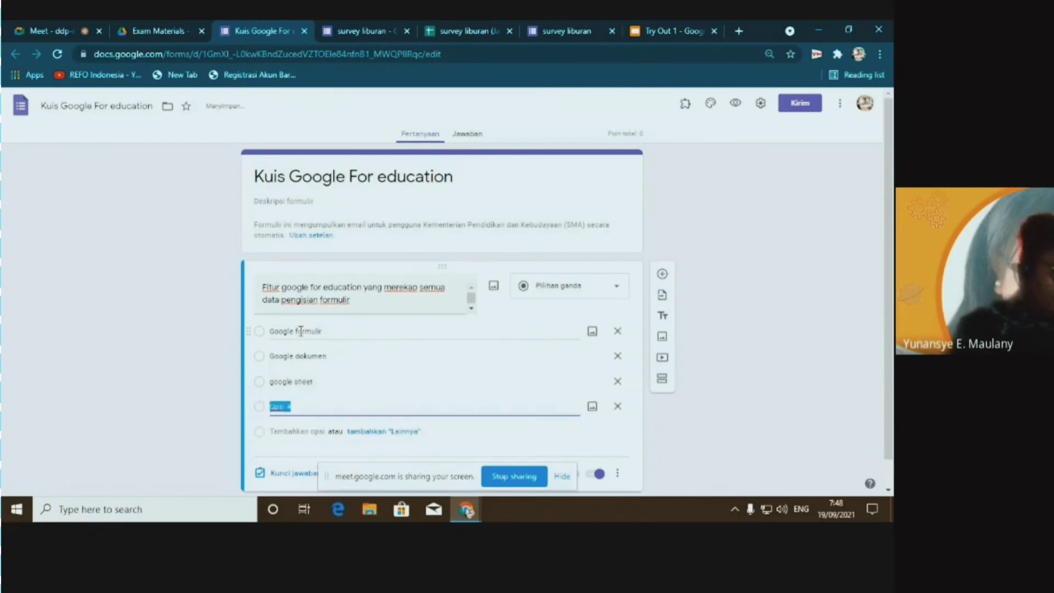
text(goog)
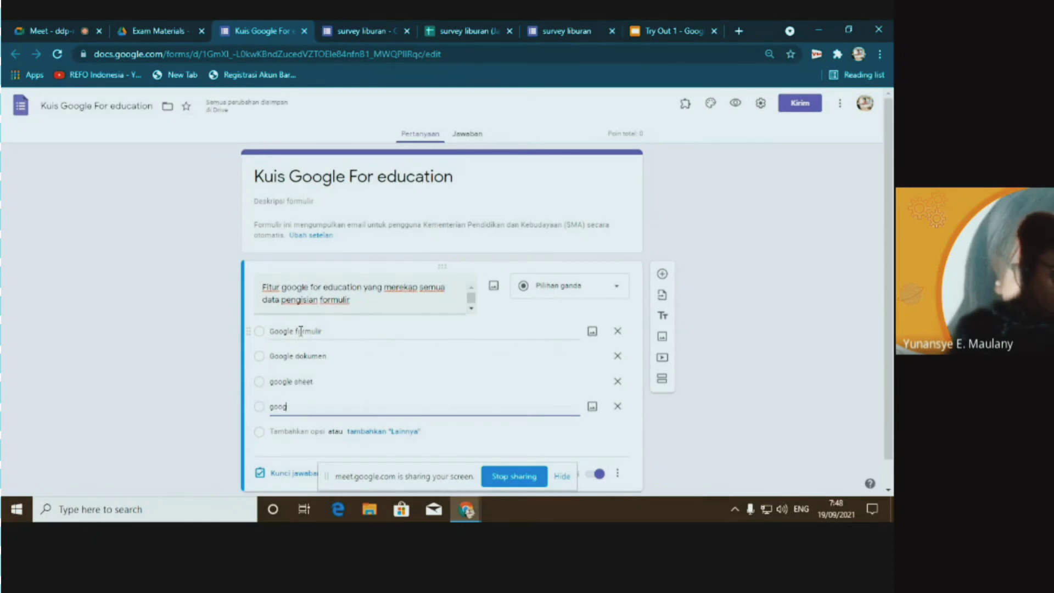
text(le map)
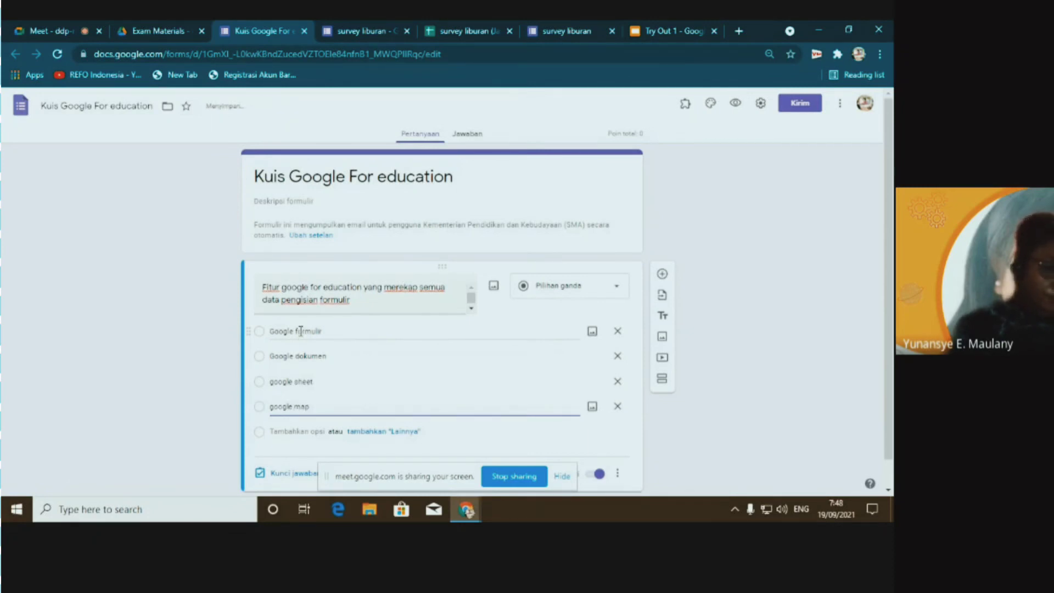
key(Return)
text(go)
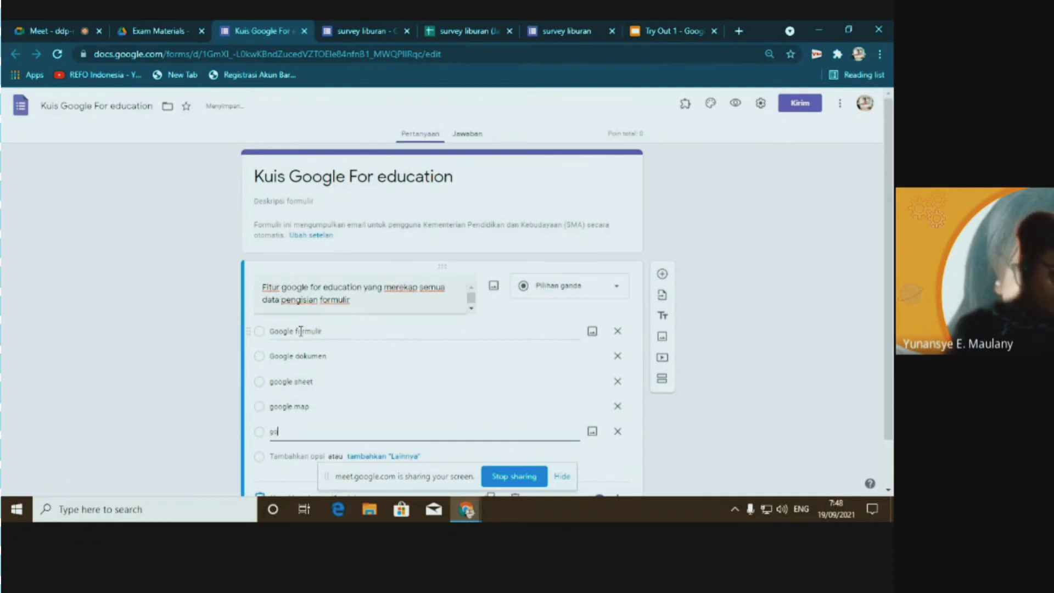
text(ogle slid)
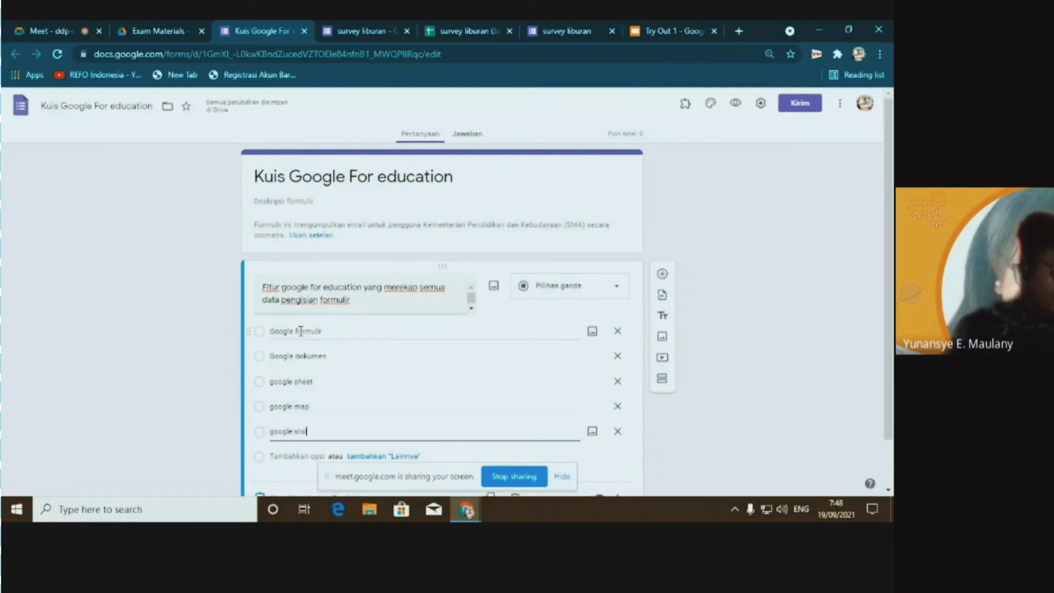
text(e)
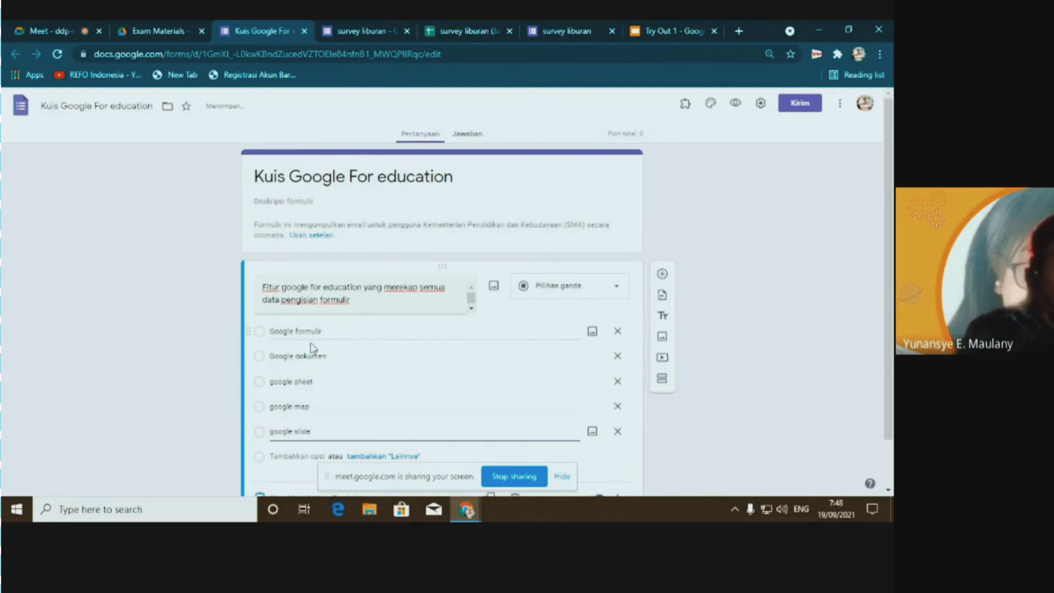
click(722, 287)
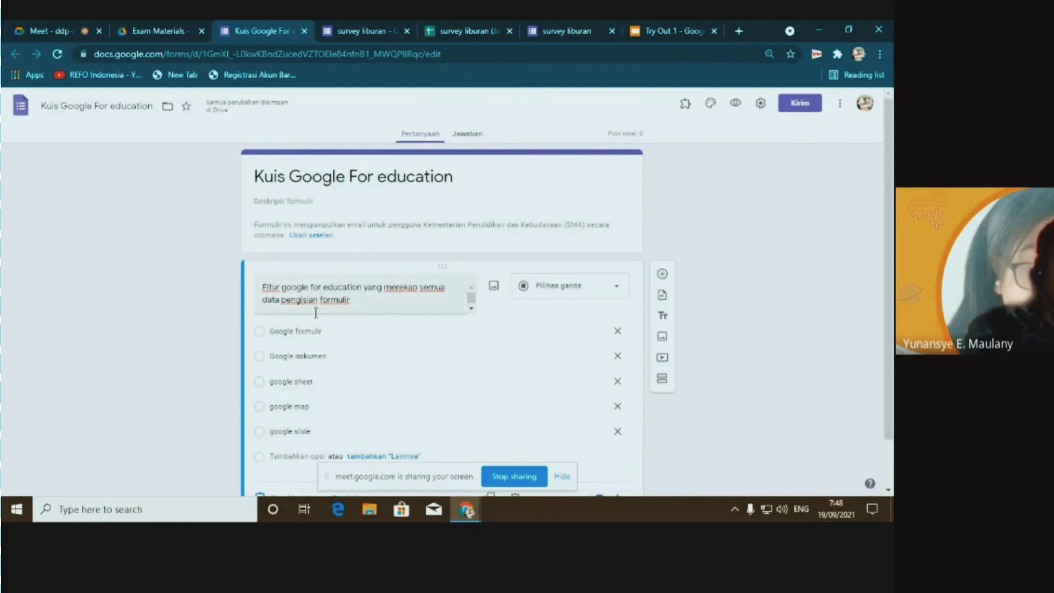
scroll(340, 313, down, 1)
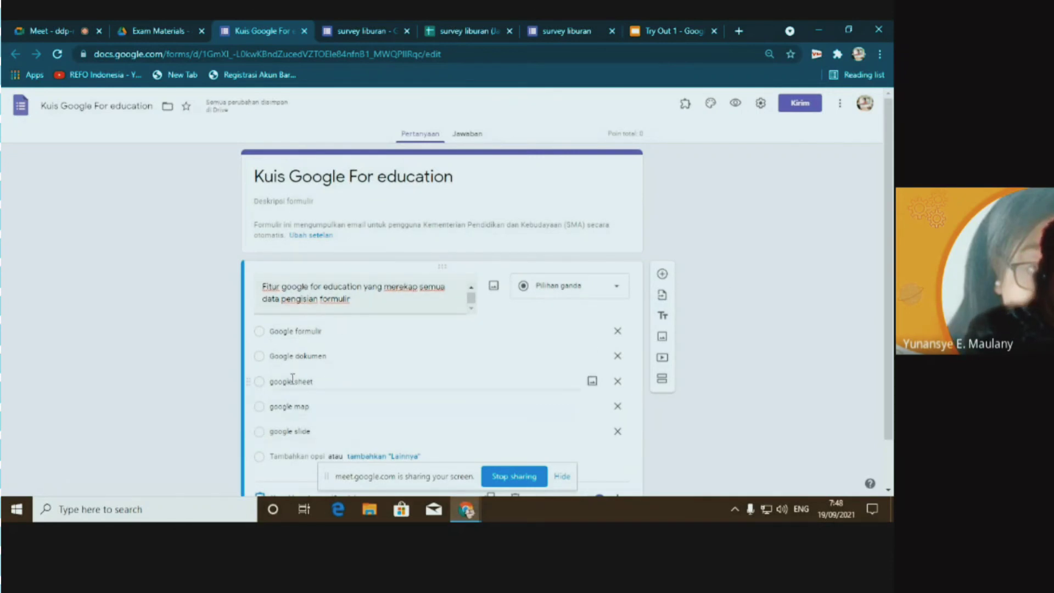
scroll(476, 421, down, 1)
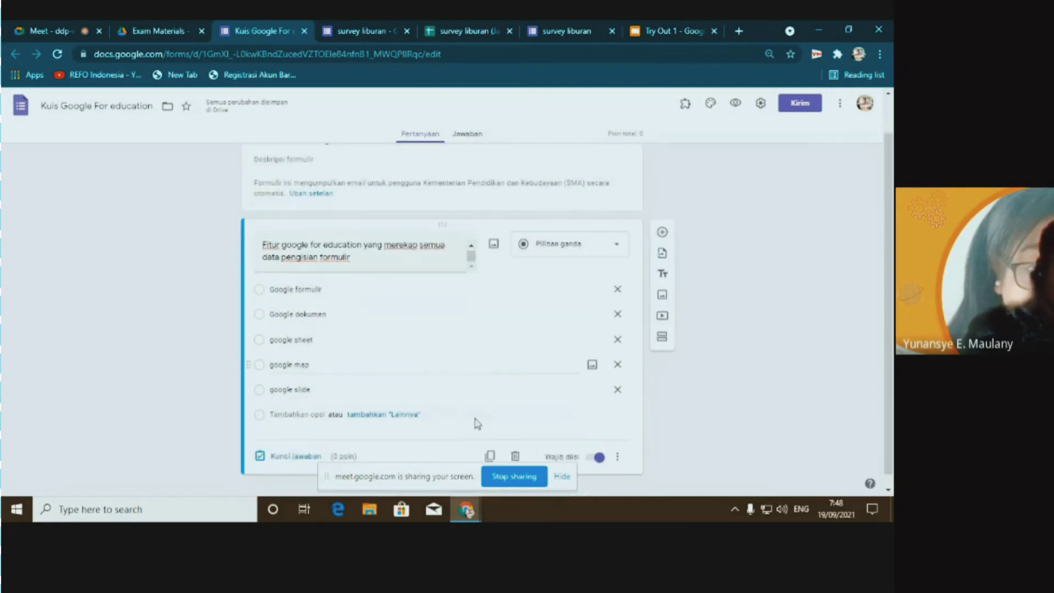
In the answer key, mark google sheet as correct and worth 5 points
click(292, 444)
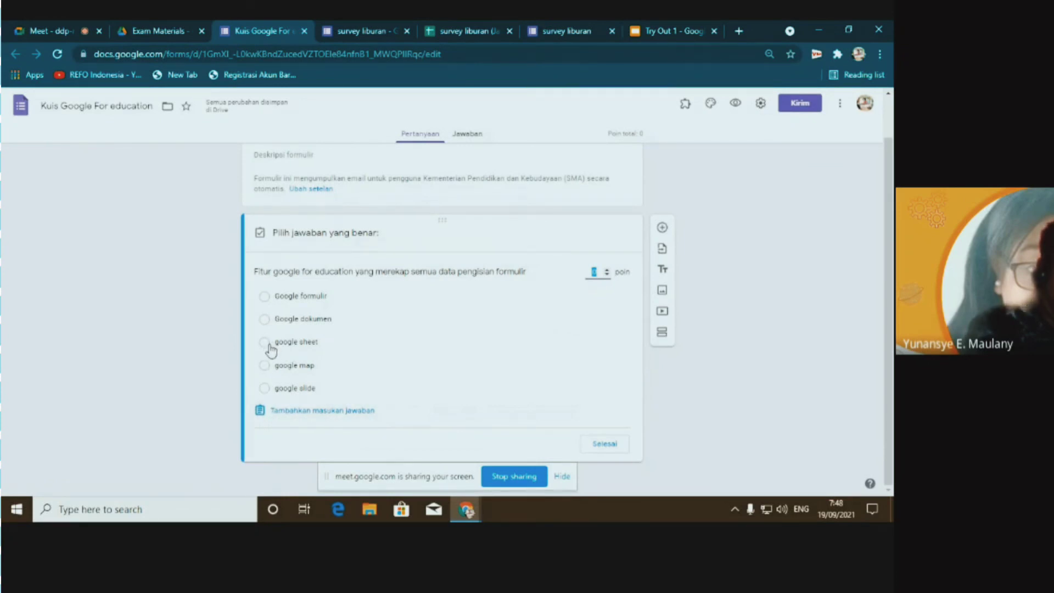
click(266, 343)
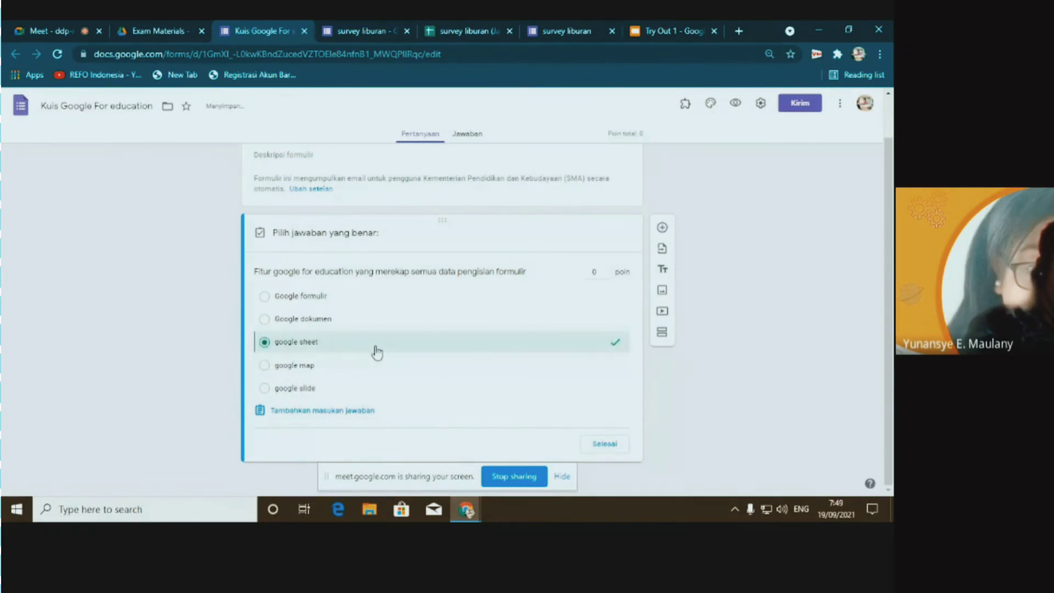
click(609, 271)
double_click(609, 271)
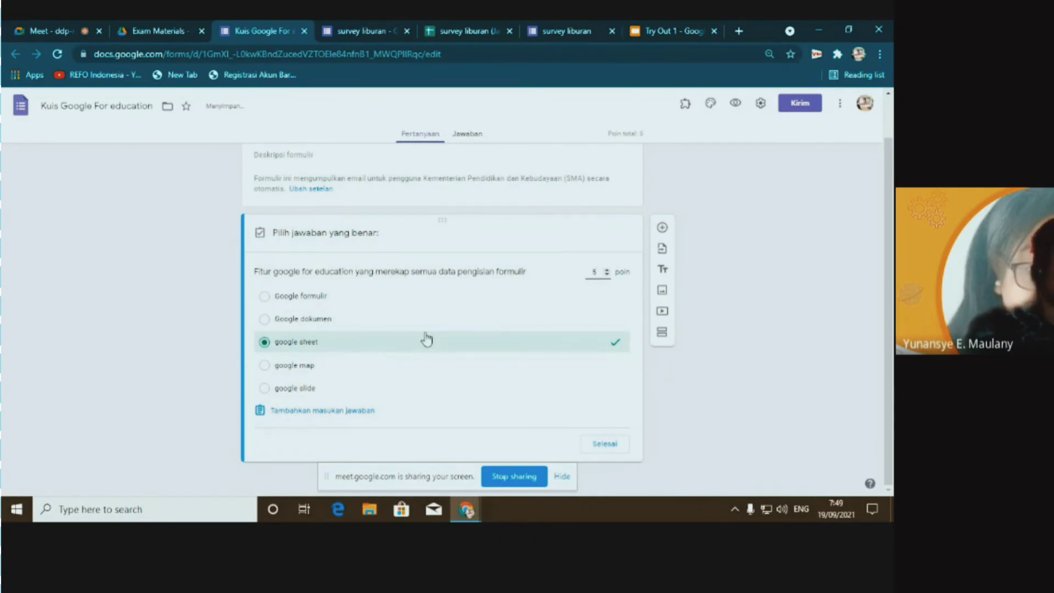
click(606, 449)
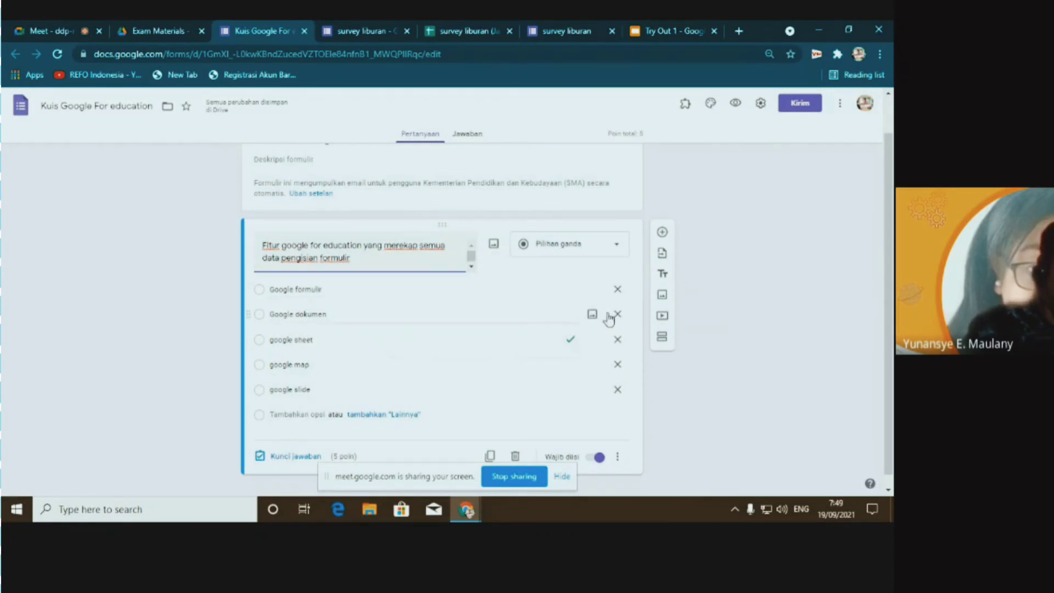
Embed the 'Google Apps for Education Tutorial' YouTube video found by searching 'google for education'
click(662, 318)
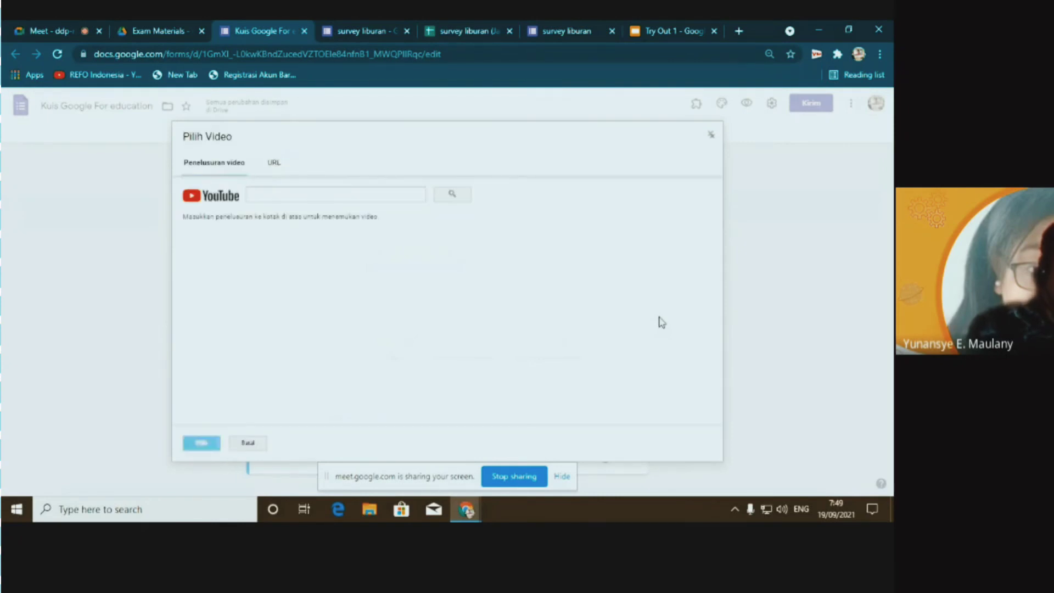
click(291, 196)
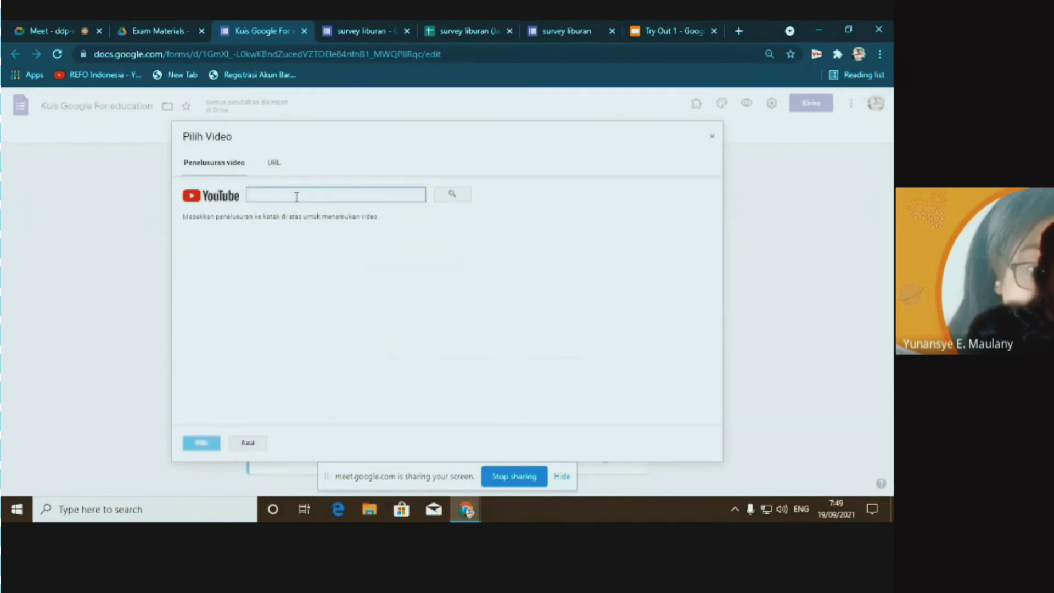
text(go)
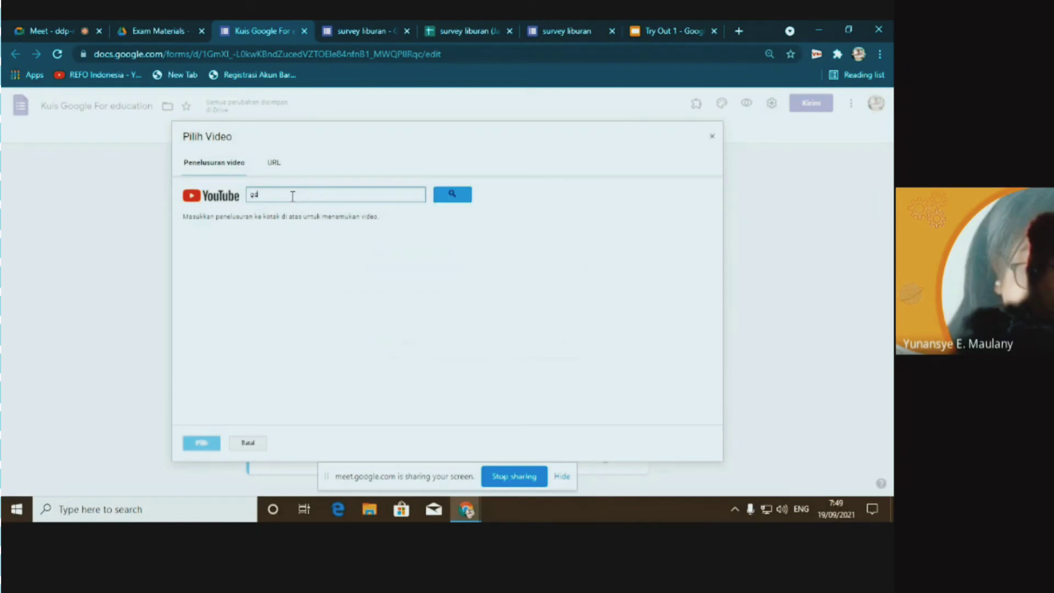
text(ogle for e)
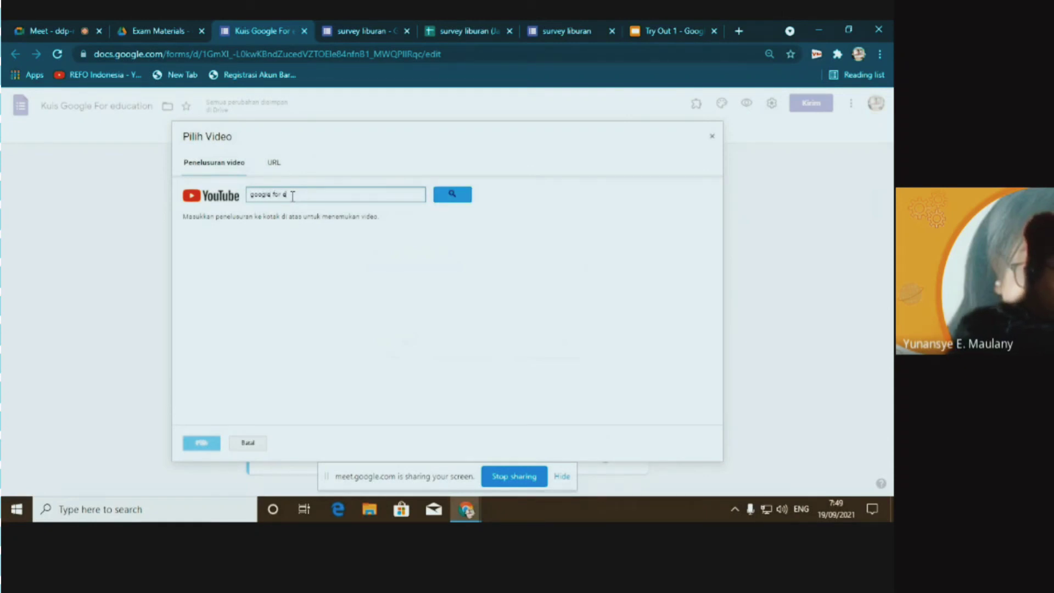
text(ducation)
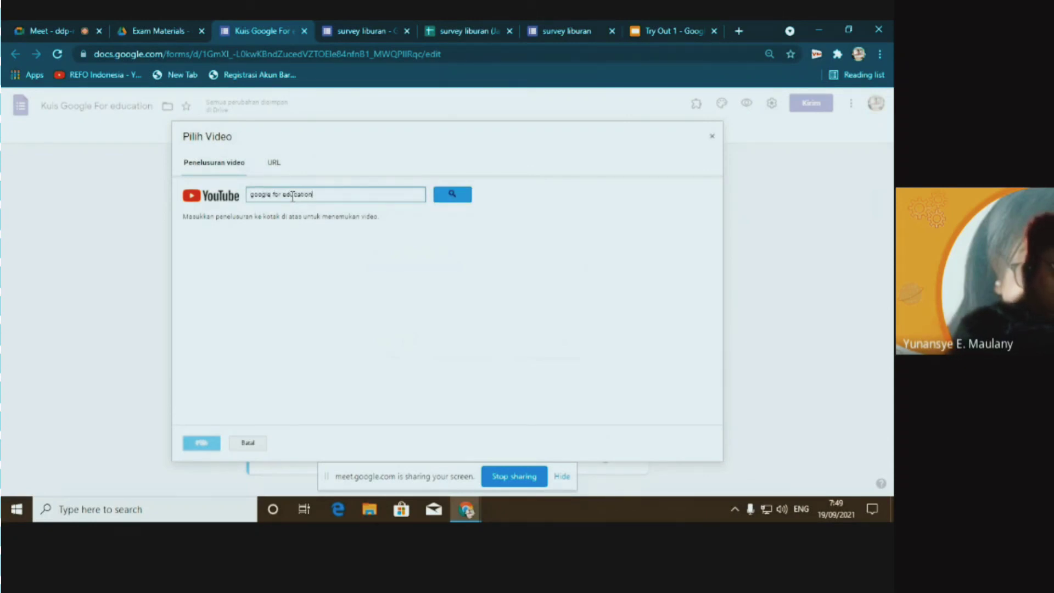
key(Return)
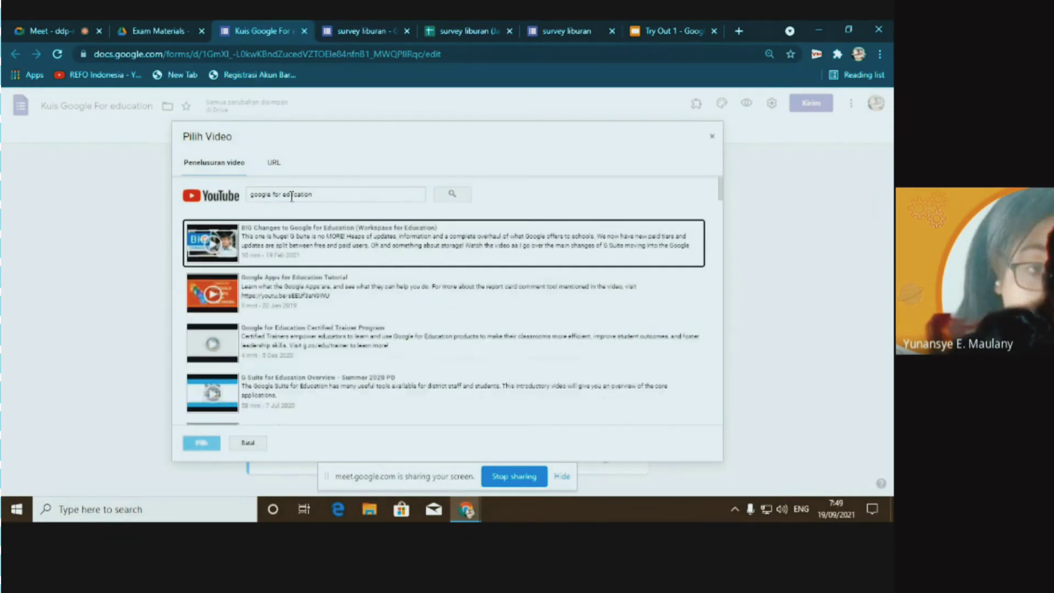
click(273, 291)
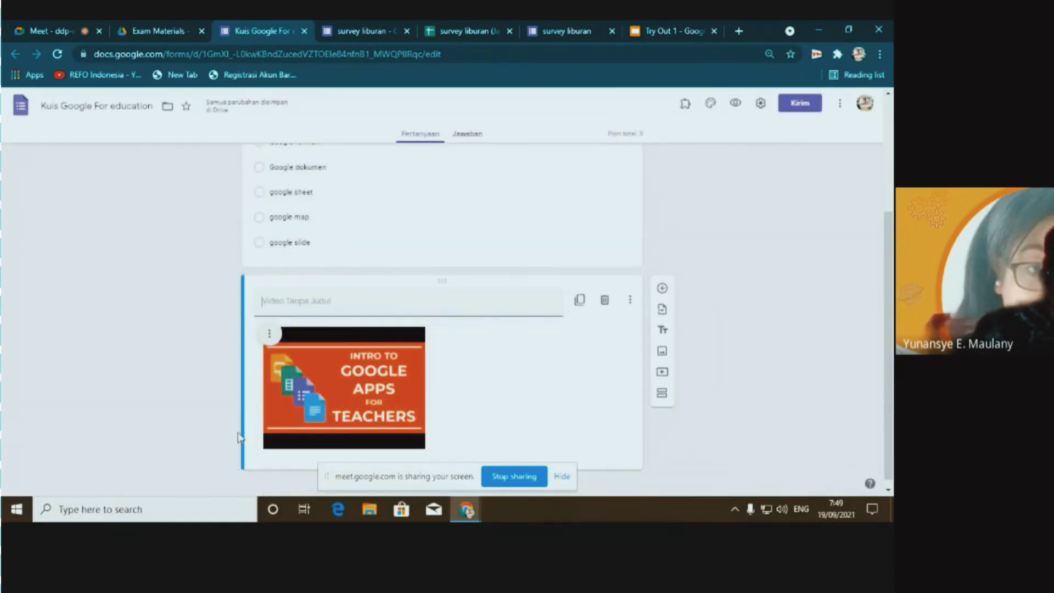
scroll(432, 292, up, 2)
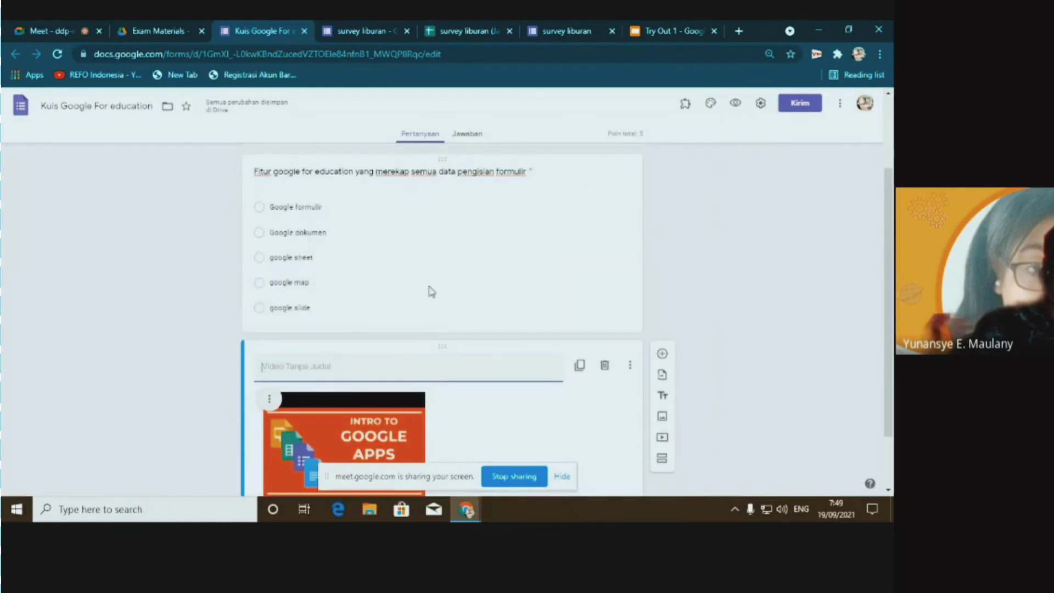
click(431, 263)
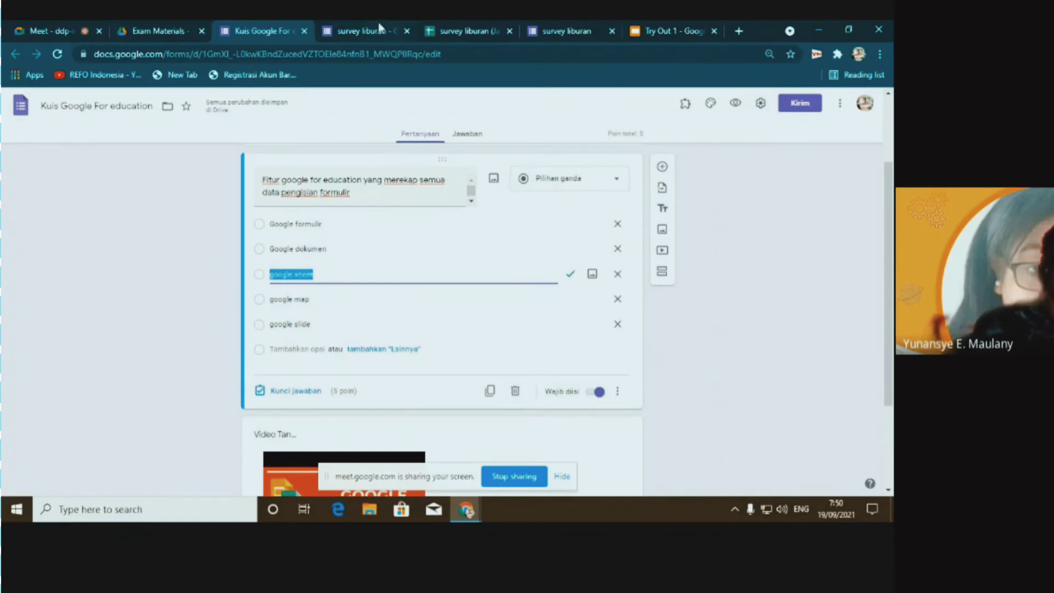
Glance at the Try Out 1 quiz-task slide, then return to the Google Meet call
click(670, 31)
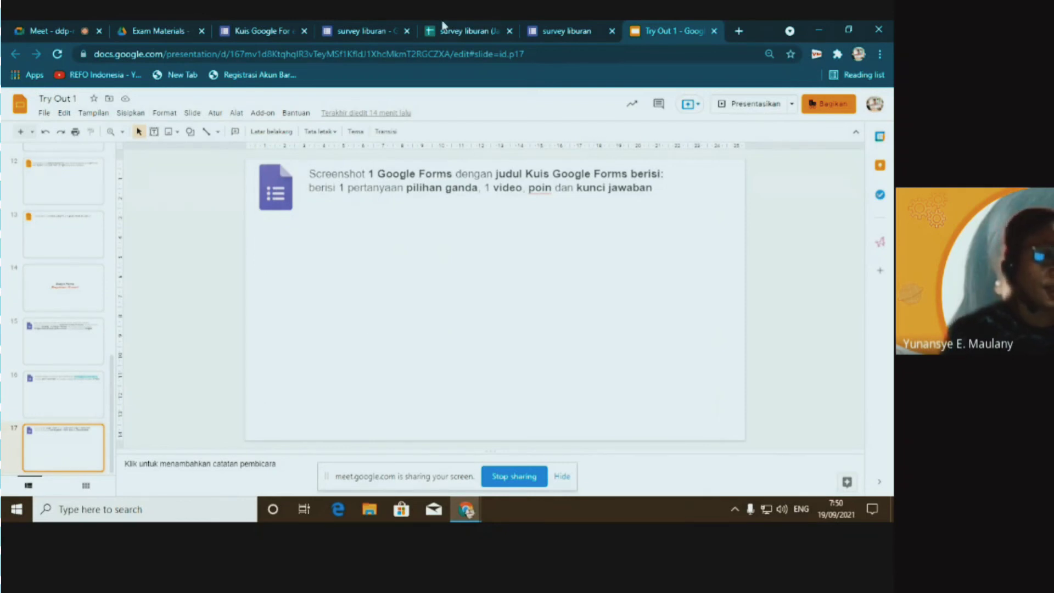
click(44, 34)
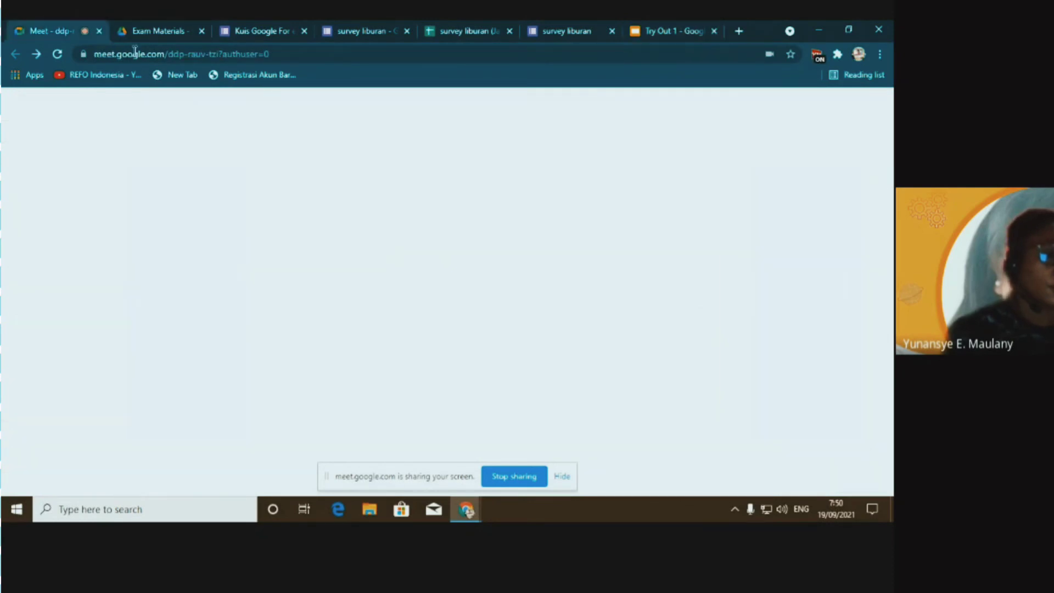